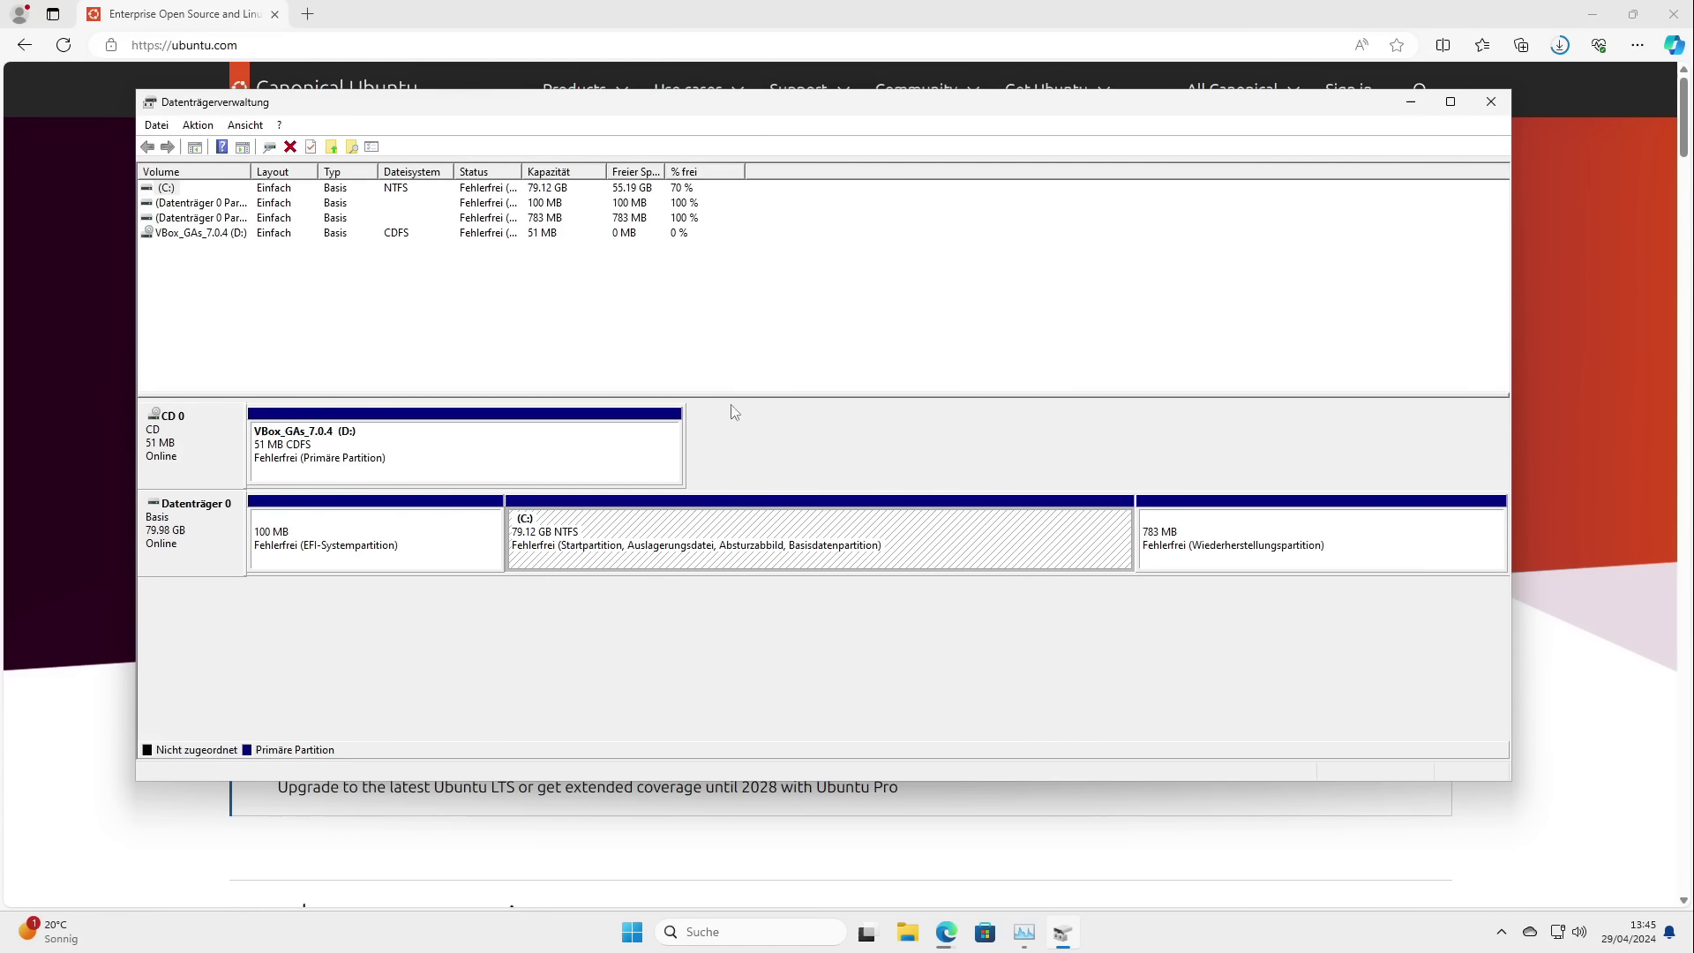
Shrink the C: volume by 20000 MB to free unallocated space on disk 0
{"action": "right_click", "coordinate": [706, 556]}
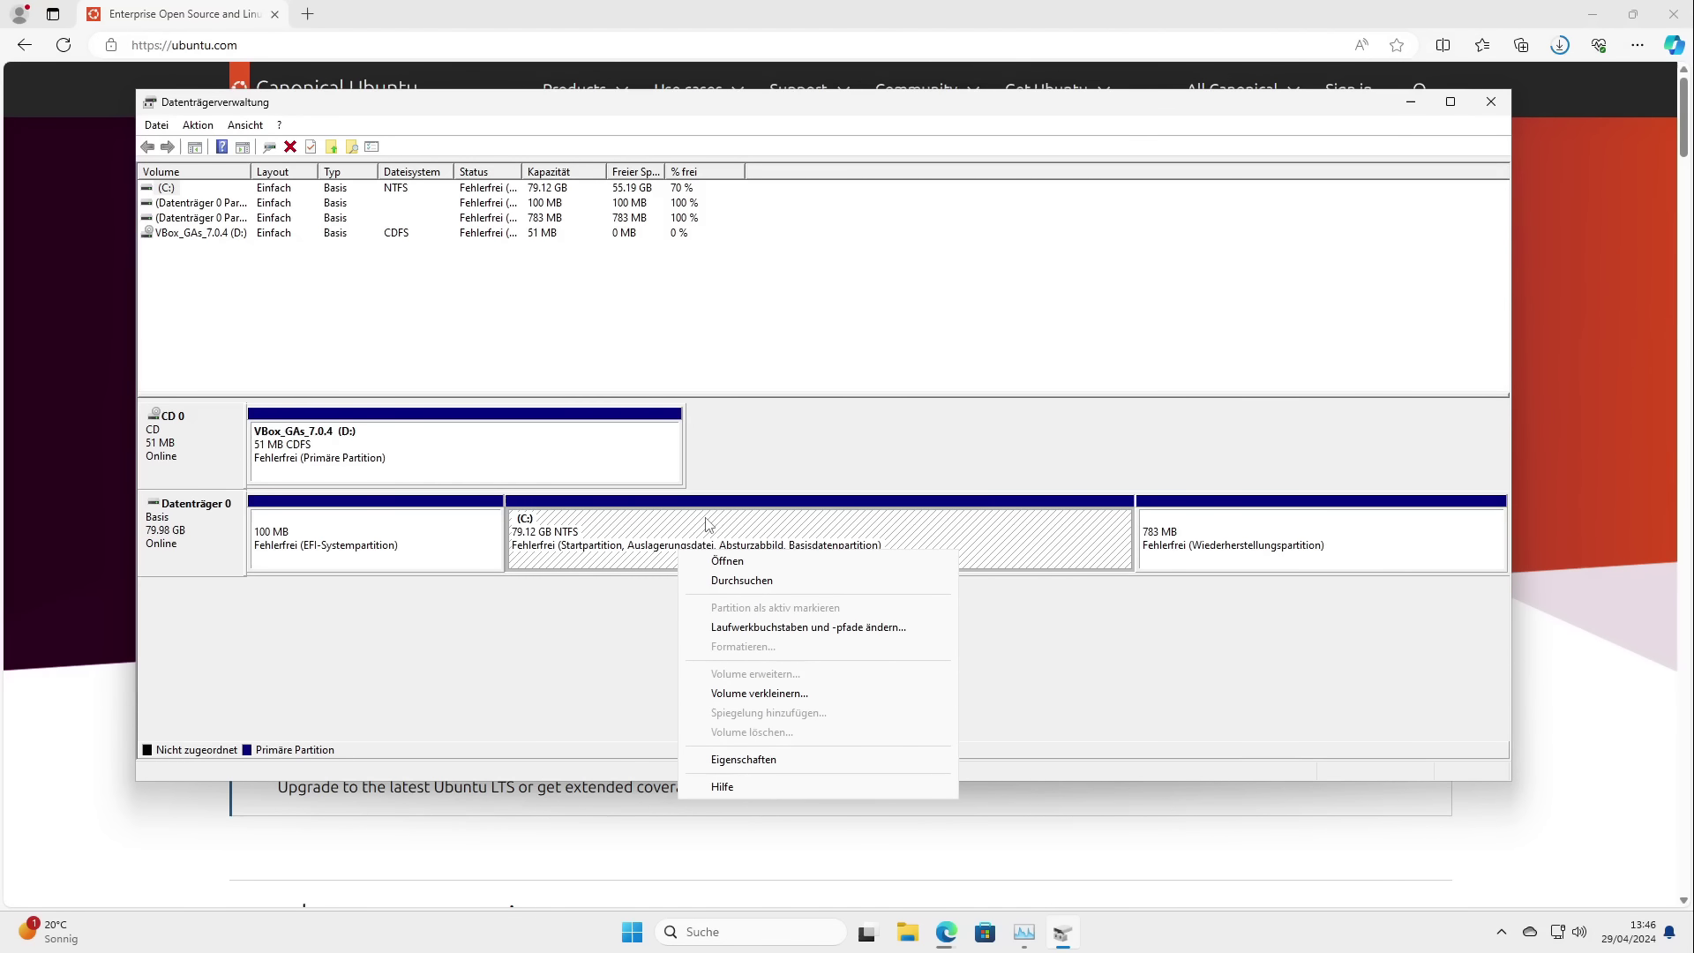
{"action": "left_click", "coordinate": [724, 694]}
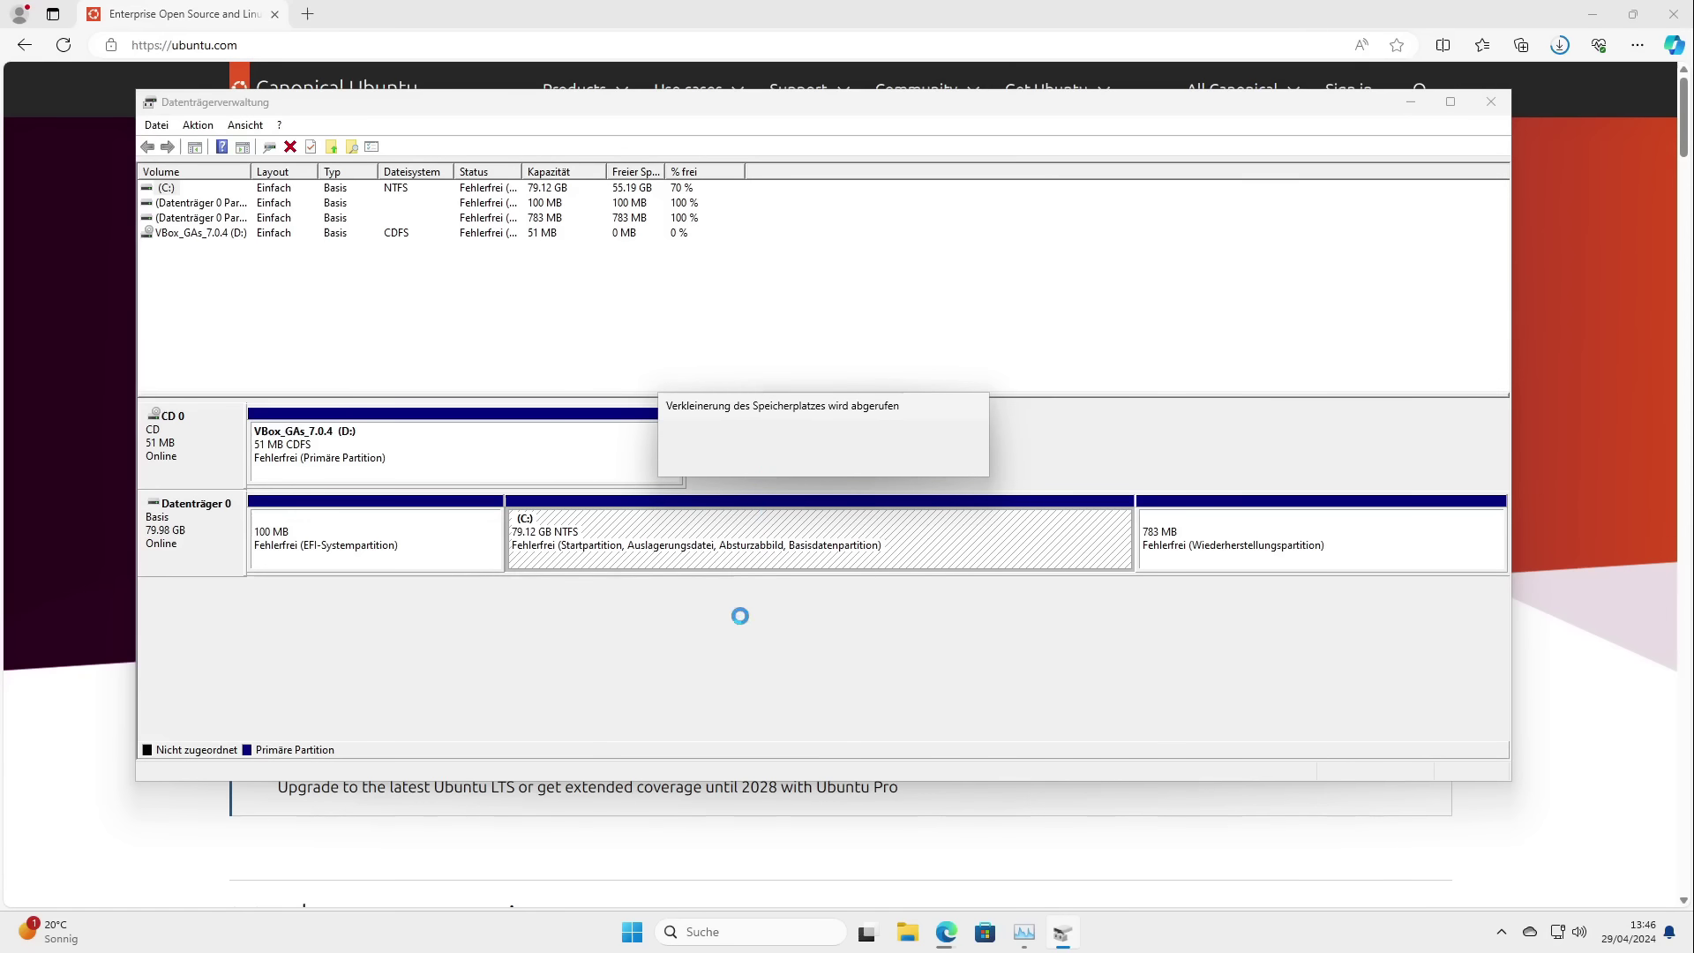
{"action": "double_click", "coordinate": [915, 396]}
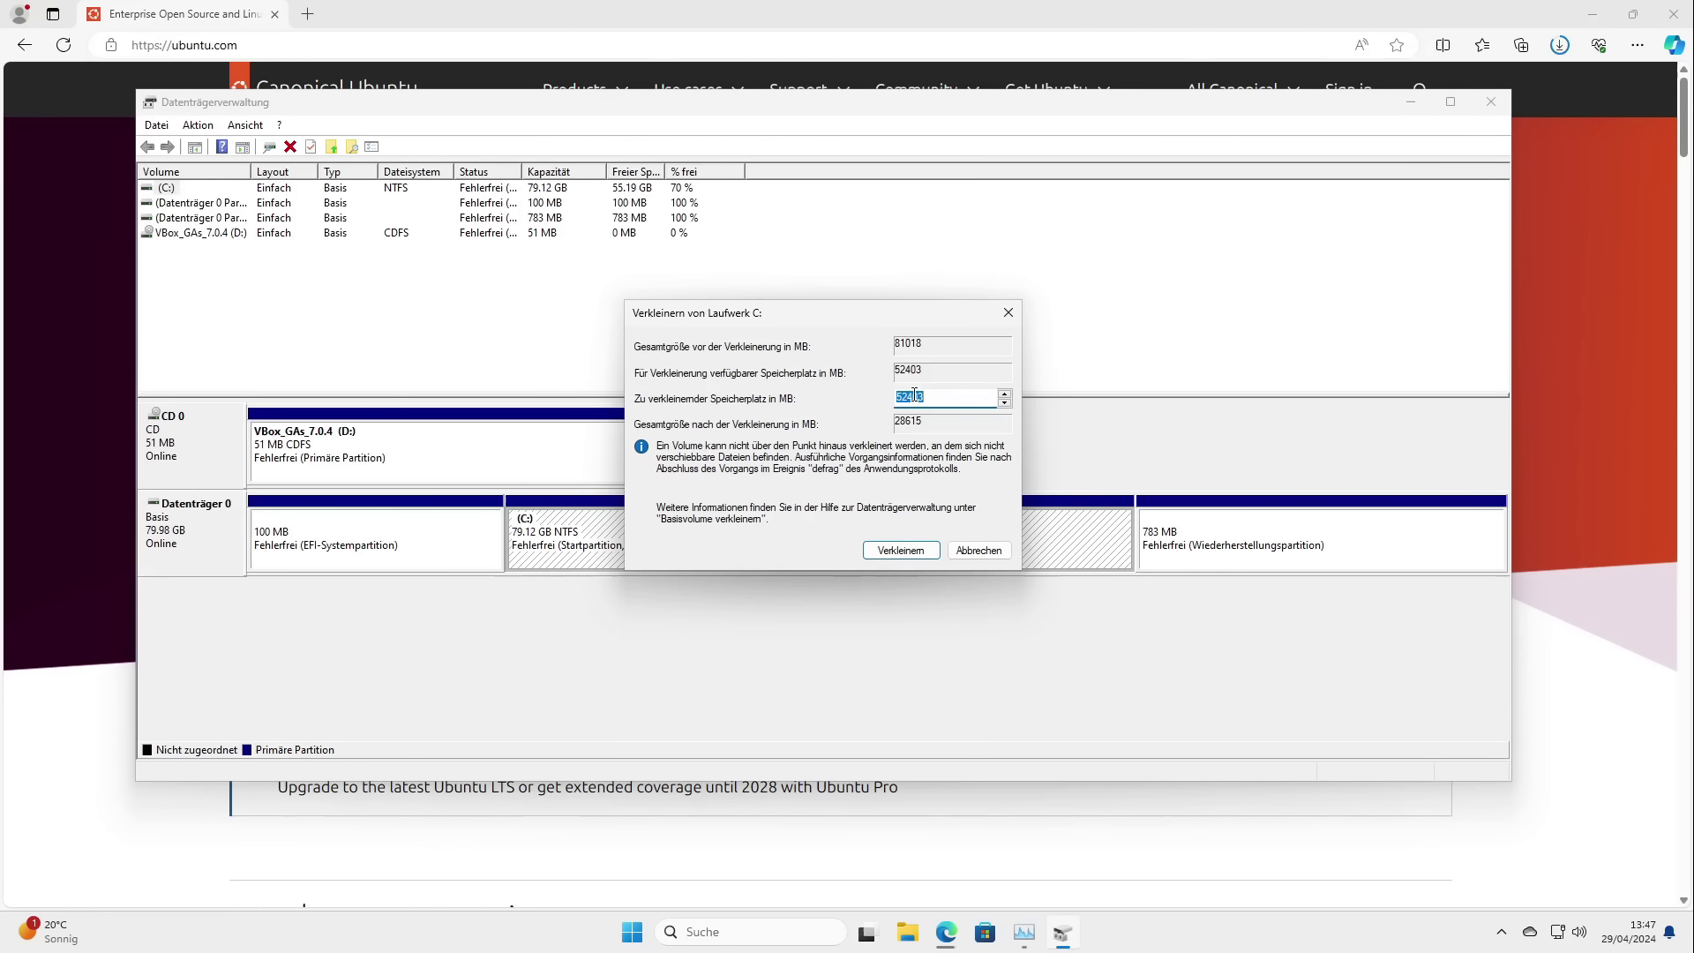
{"action": "type", "text": "20000"}
{"action": "key", "text": "BackSpace"}
{"action": "key", "text": "BackSpace"}
{"action": "key", "text": "BackSpace"}
{"action": "type", "text": "00"}
{"action": "left_click", "coordinate": [888, 554]}
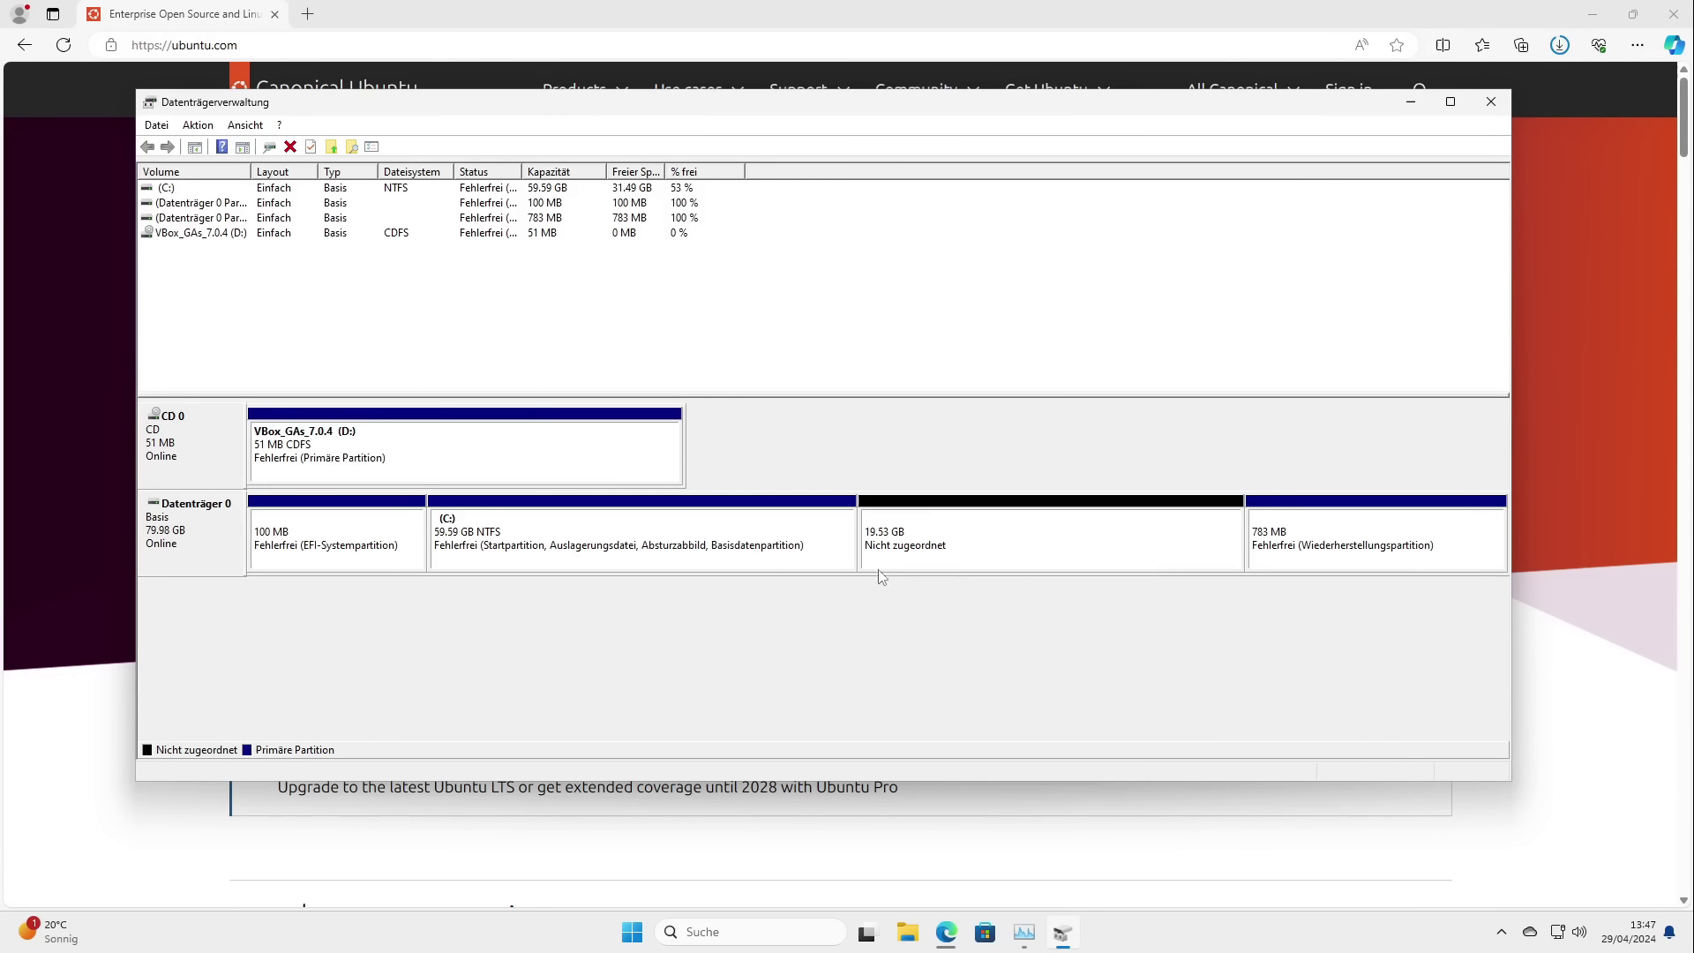
Minimize the disk management window and open the Ubuntu Desktop download page on ubuntu.com
{"action": "left_click", "coordinate": [1415, 106]}
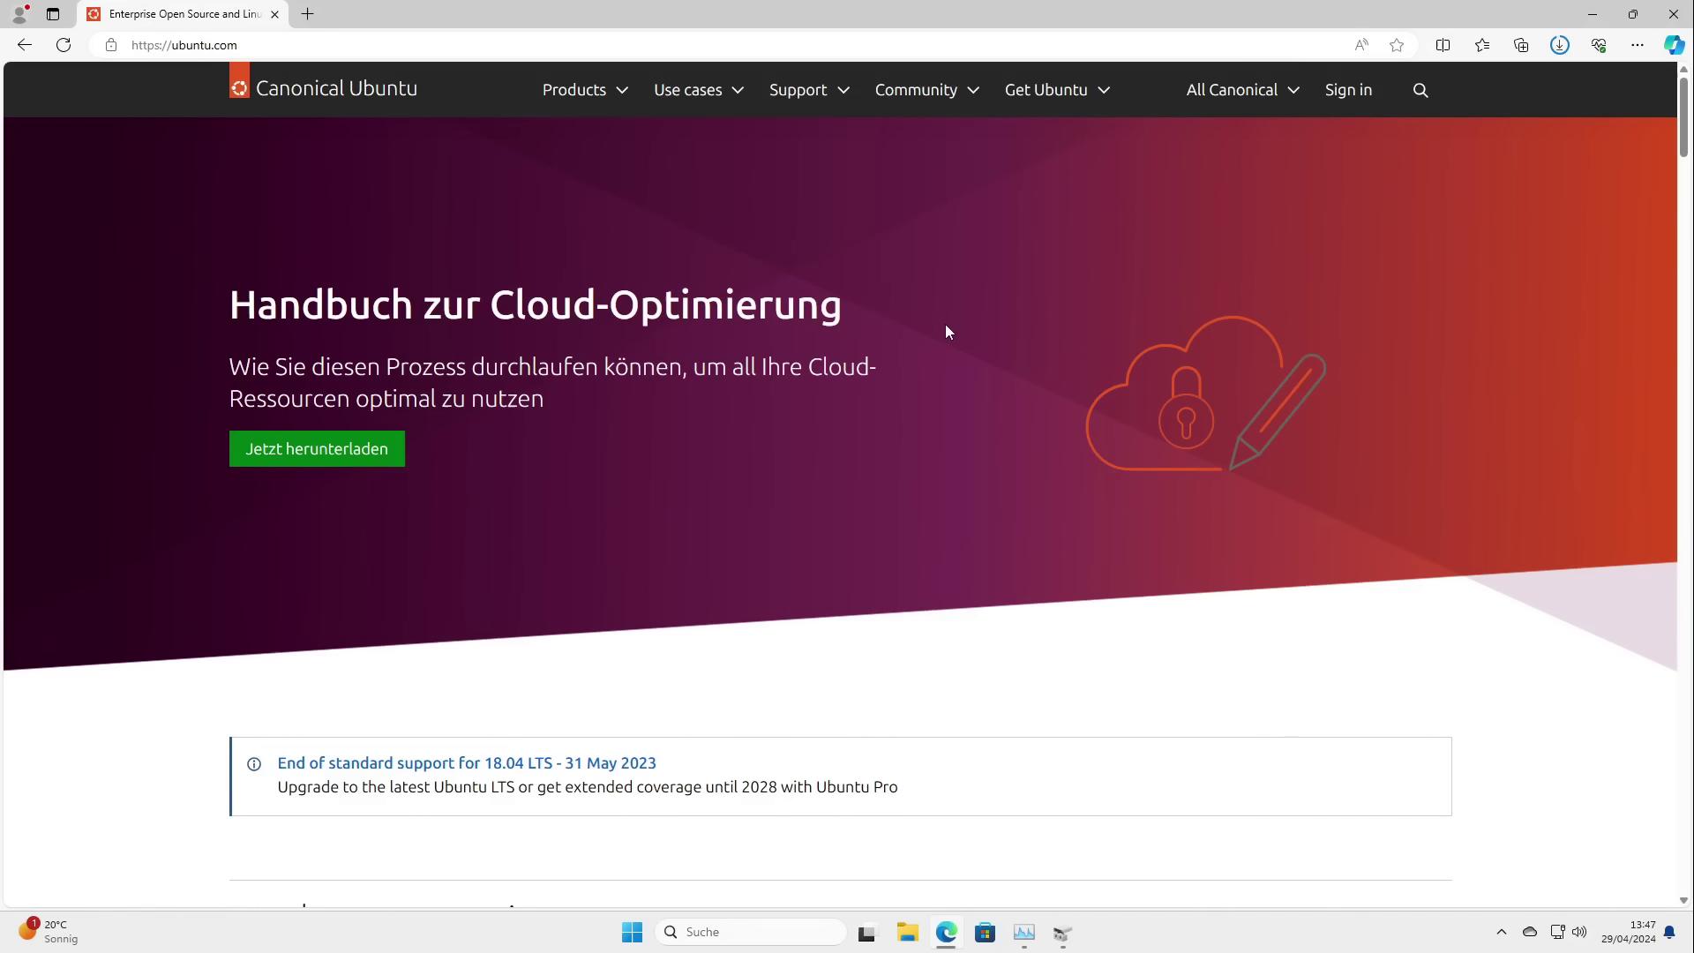
{"action": "left_click", "coordinate": [259, 49]}
{"action": "left_click", "coordinate": [914, 208]}
{"action": "left_click", "coordinate": [1051, 91]}
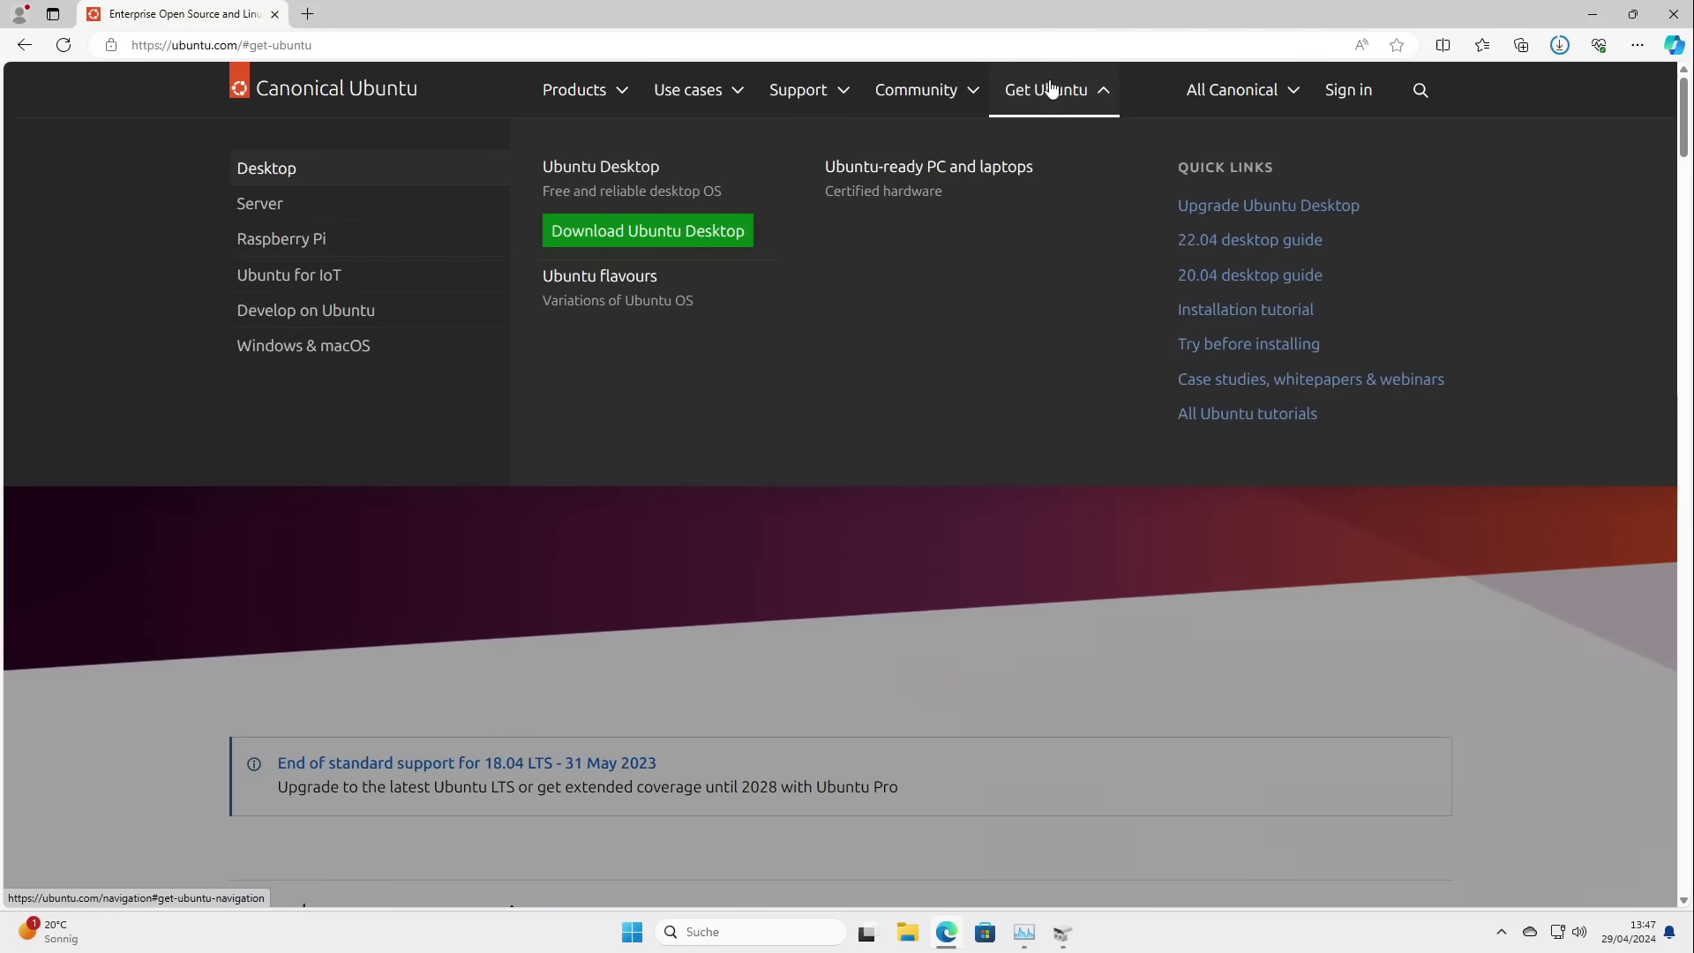
{"action": "left_click", "coordinate": [632, 232]}
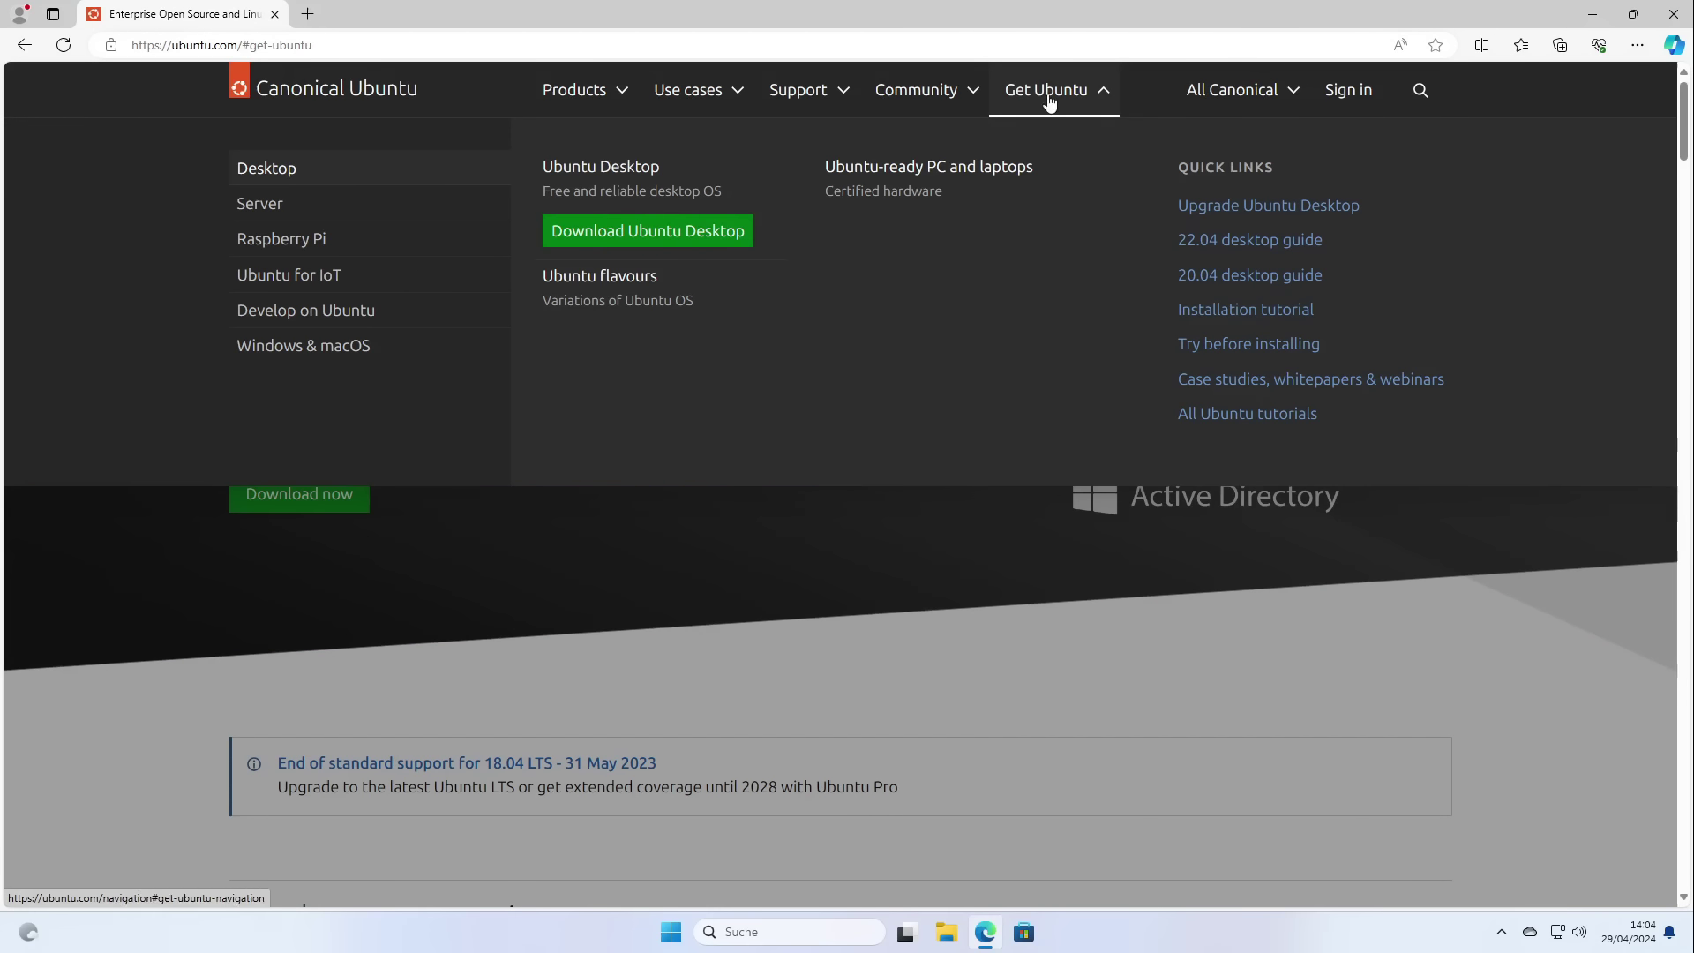
{"action": "left_click", "coordinate": [691, 234]}
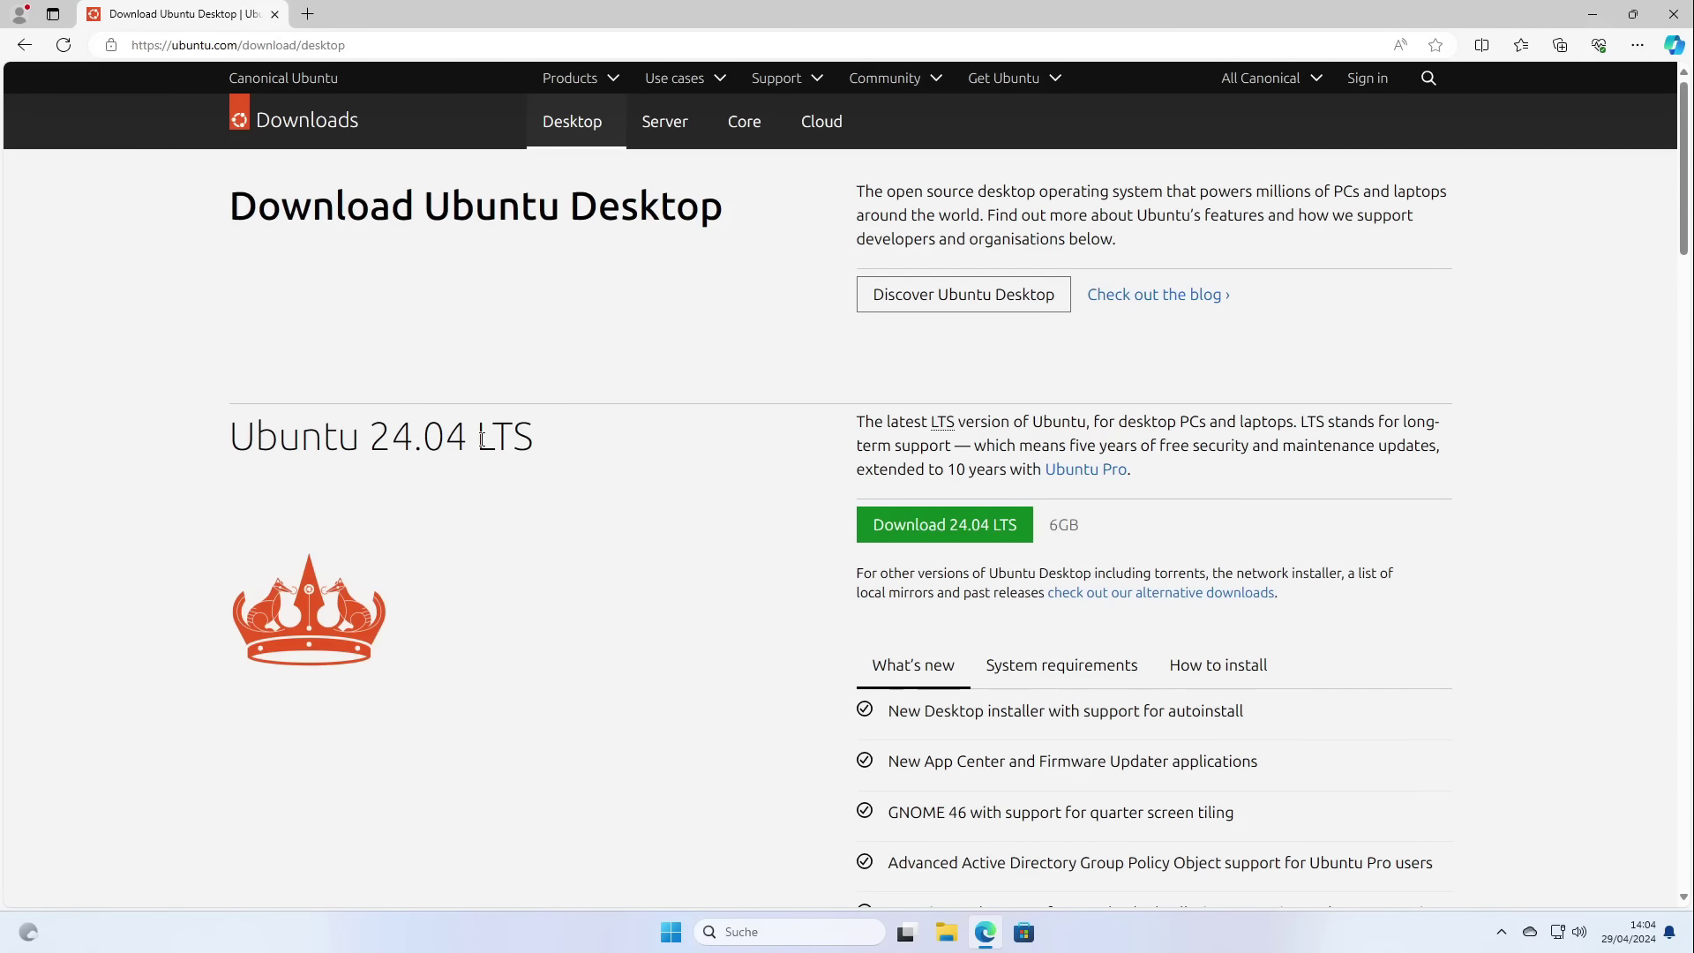
Look through the Ubuntu Desktop download page and download the Ubuntu 24.04 LTS image
{"action": "left_click_drag", "start_coordinate": [479, 439], "coordinate": [535, 444]}
{"action": "scroll", "coordinate": [540, 450], "scroll_direction": "down", "scroll_amount": 15}
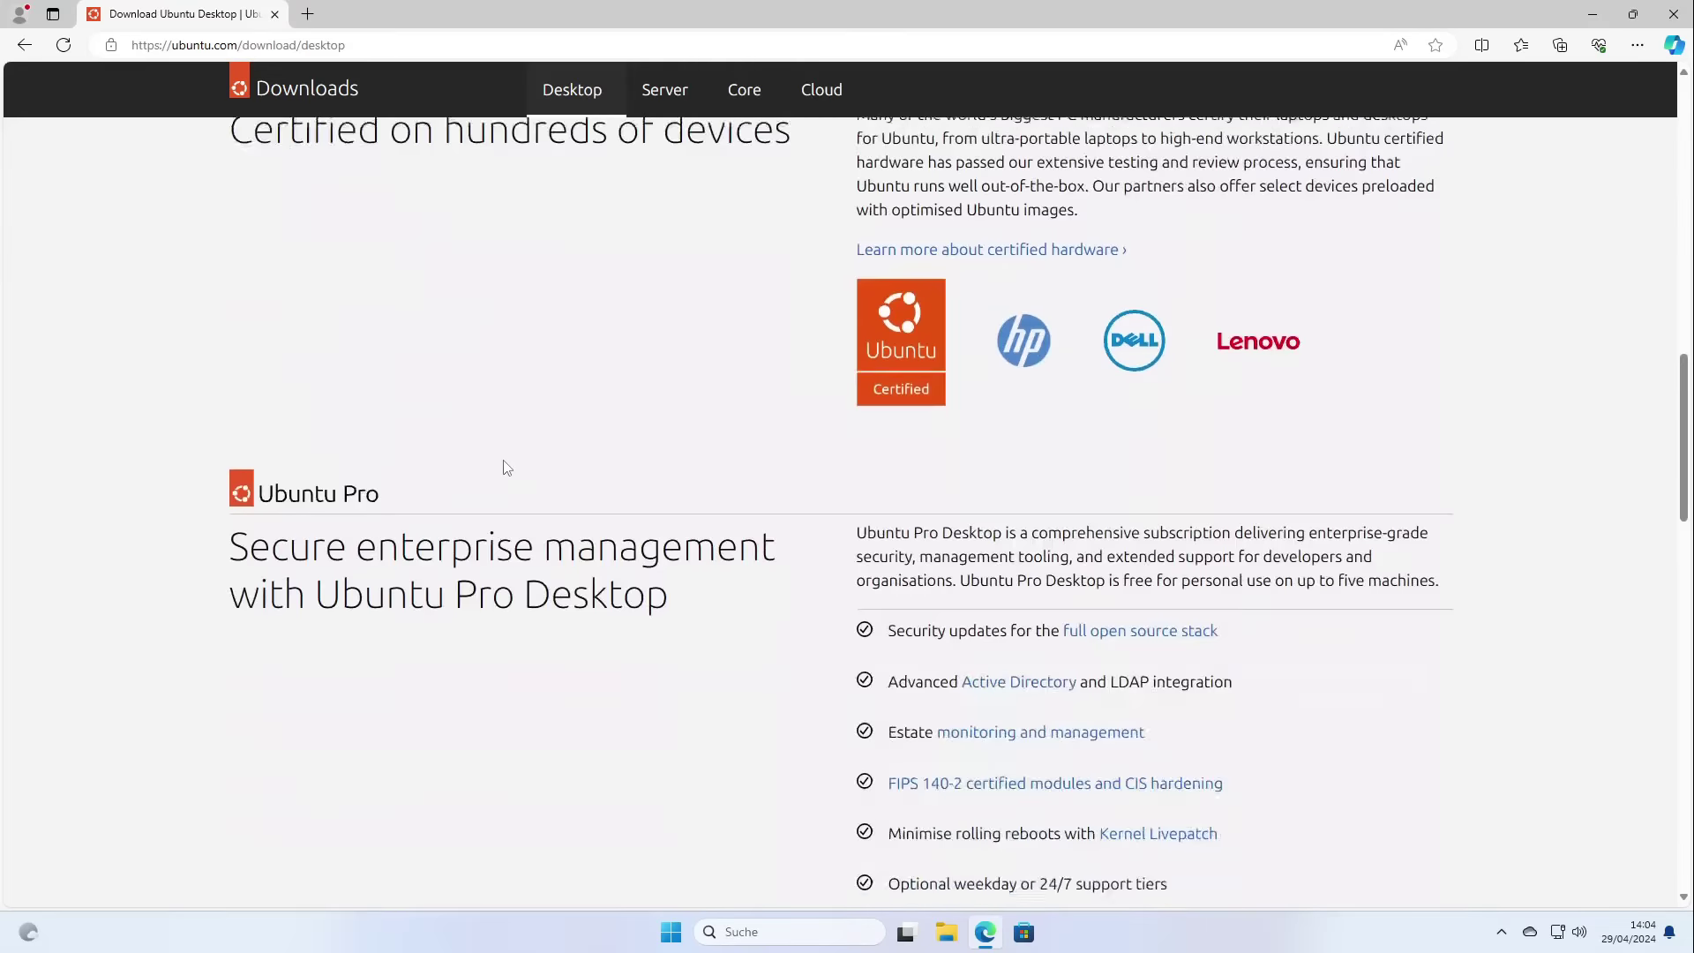
{"action": "scroll", "coordinate": [505, 468], "scroll_direction": "down", "scroll_amount": 10}
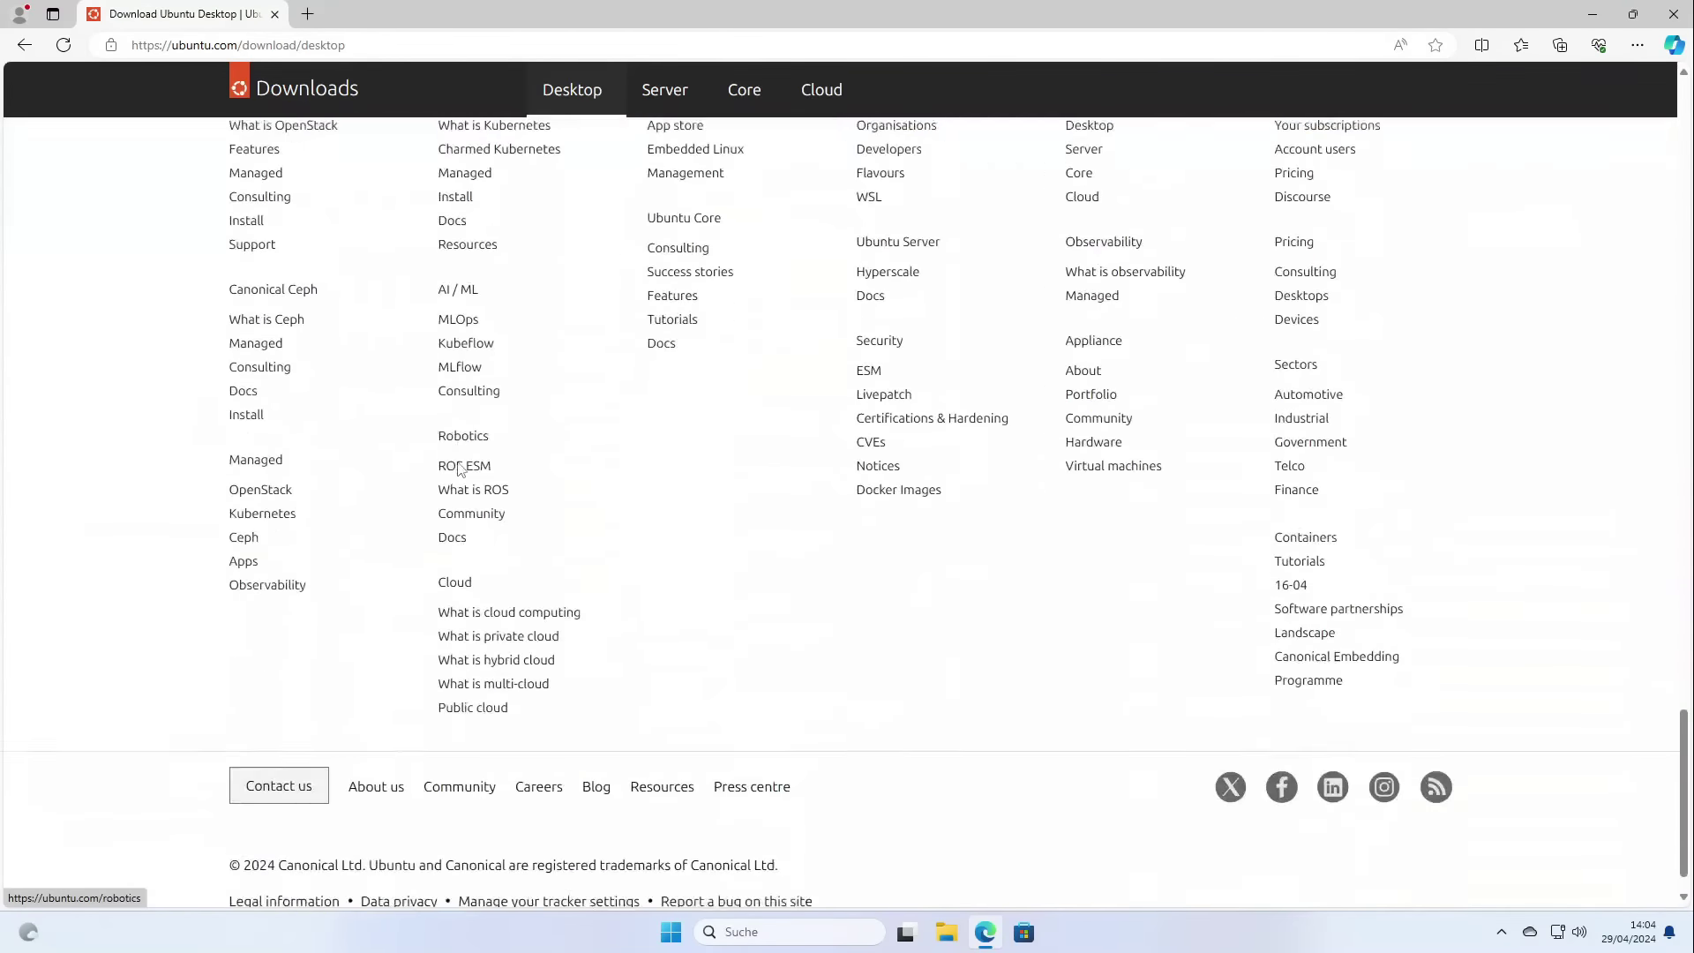
{"action": "scroll", "coordinate": [468, 470], "scroll_direction": "up", "scroll_amount": 15}
{"action": "scroll", "coordinate": [458, 478], "scroll_direction": "up", "scroll_amount": 5}
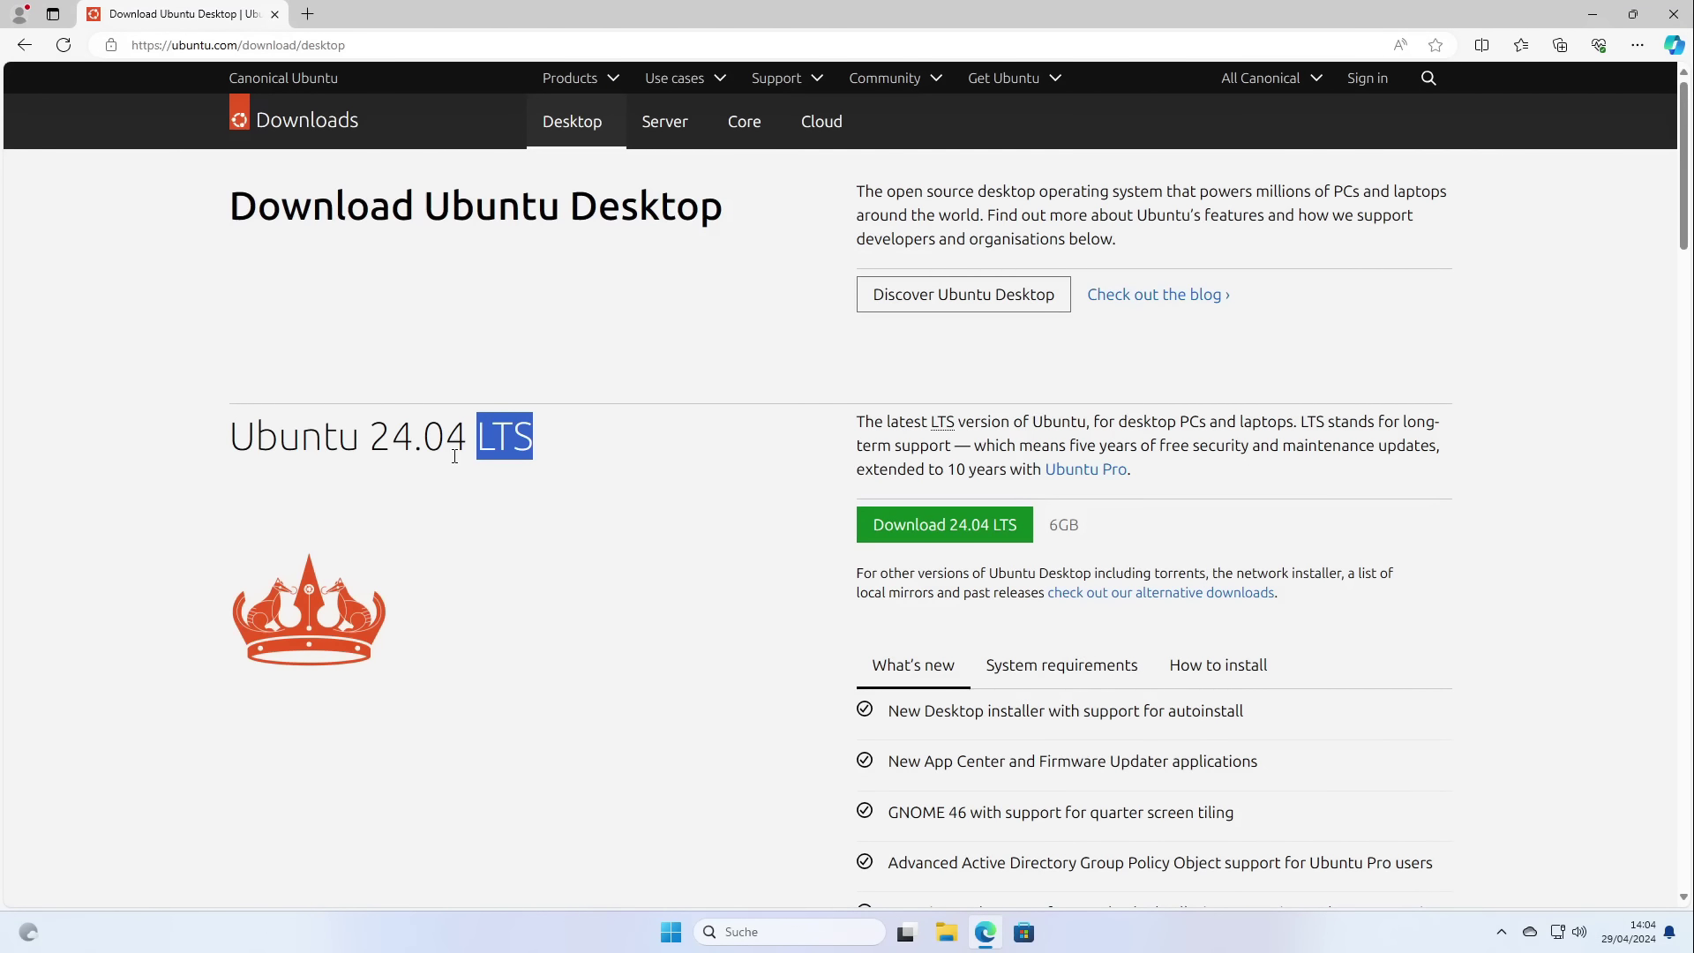
{"action": "left_click", "coordinate": [979, 534]}
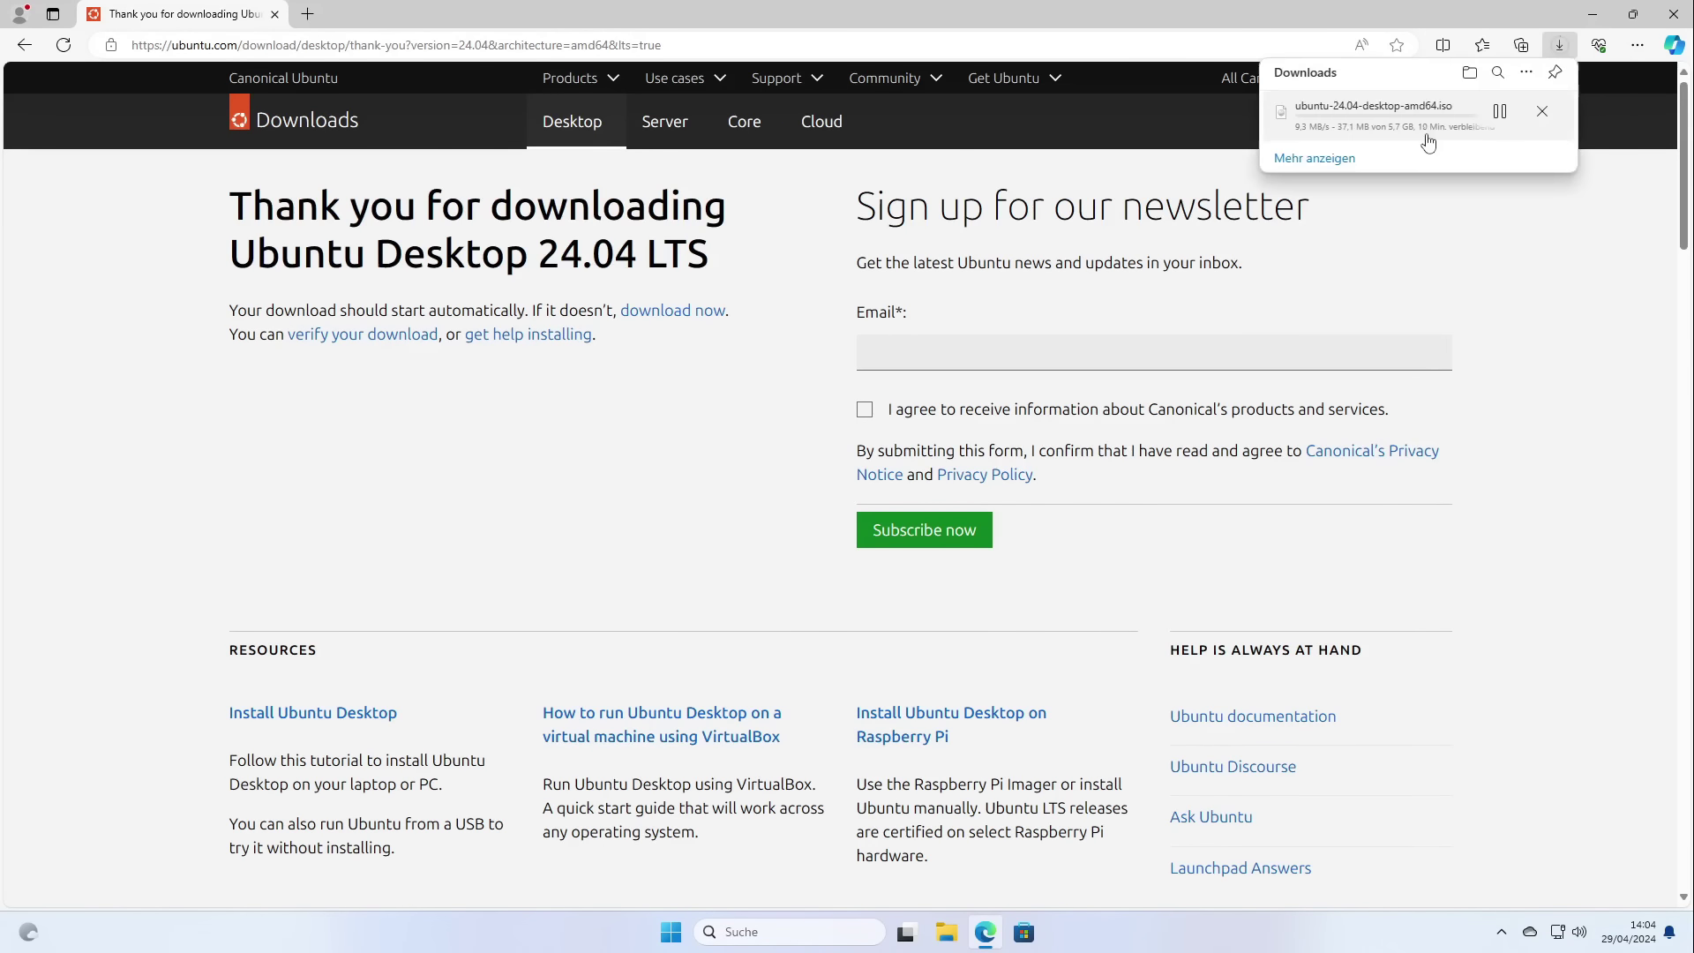
Go to etcher.io in a new browser tab and download the portable x86|x64 version of Etcher for Windows
{"action": "left_click", "coordinate": [316, 23]}
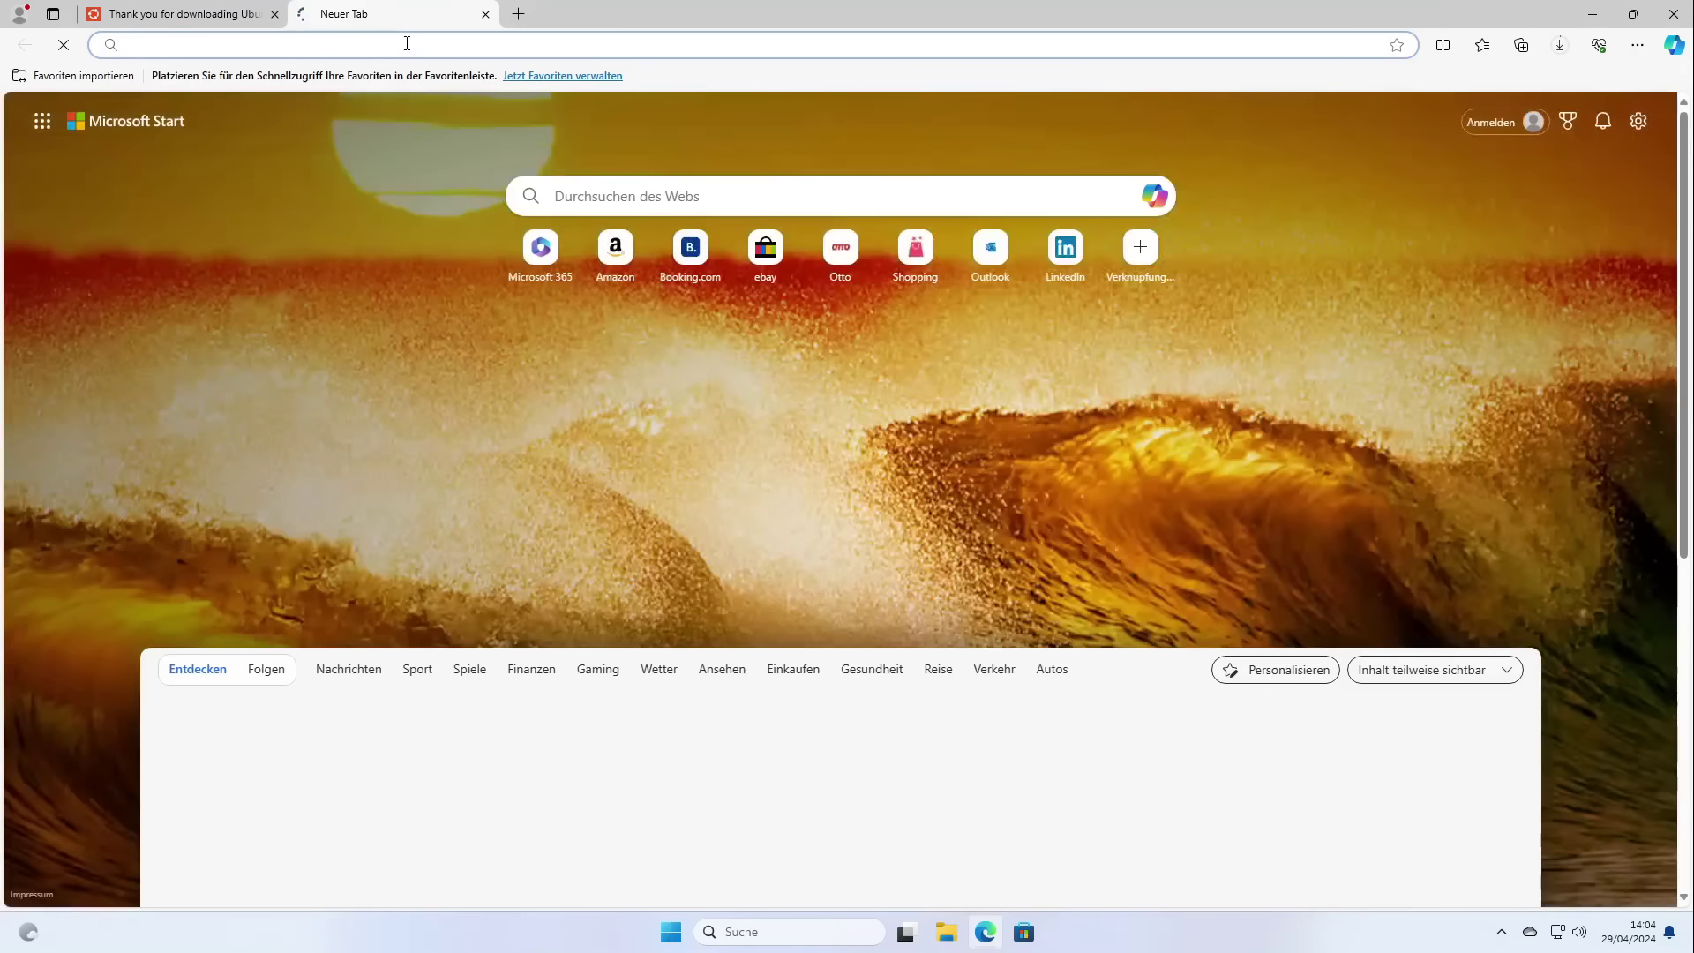
{"action": "type", "text": "etcher.io"}
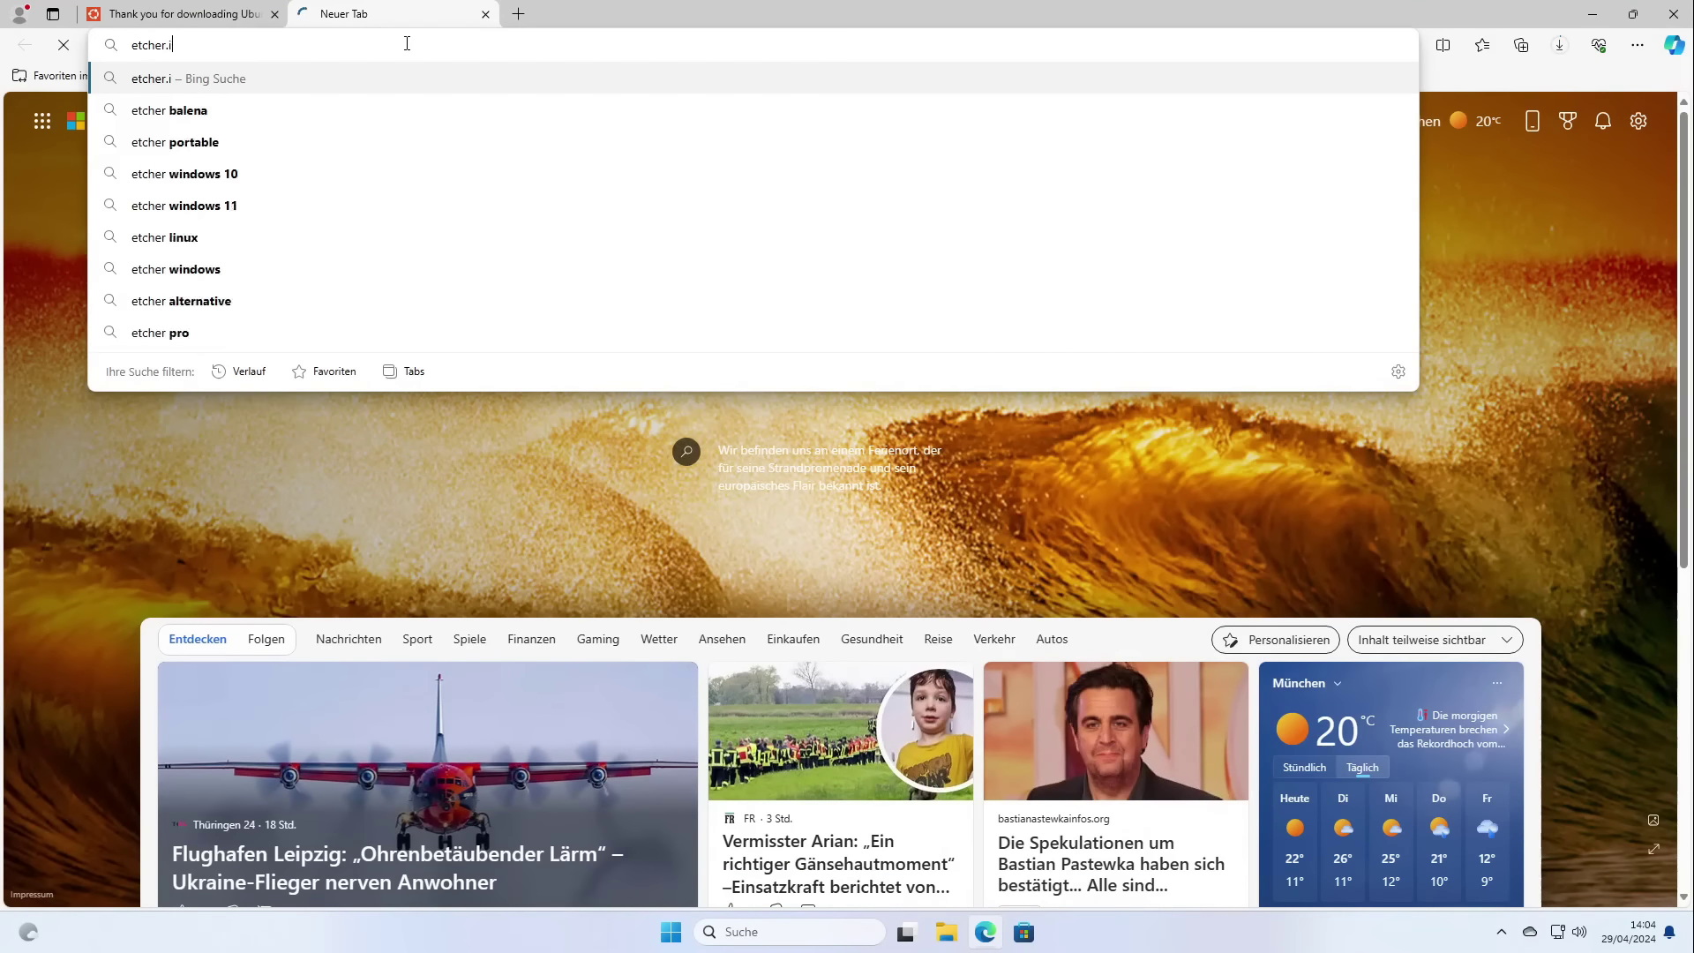
{"action": "key", "text": "Return"}
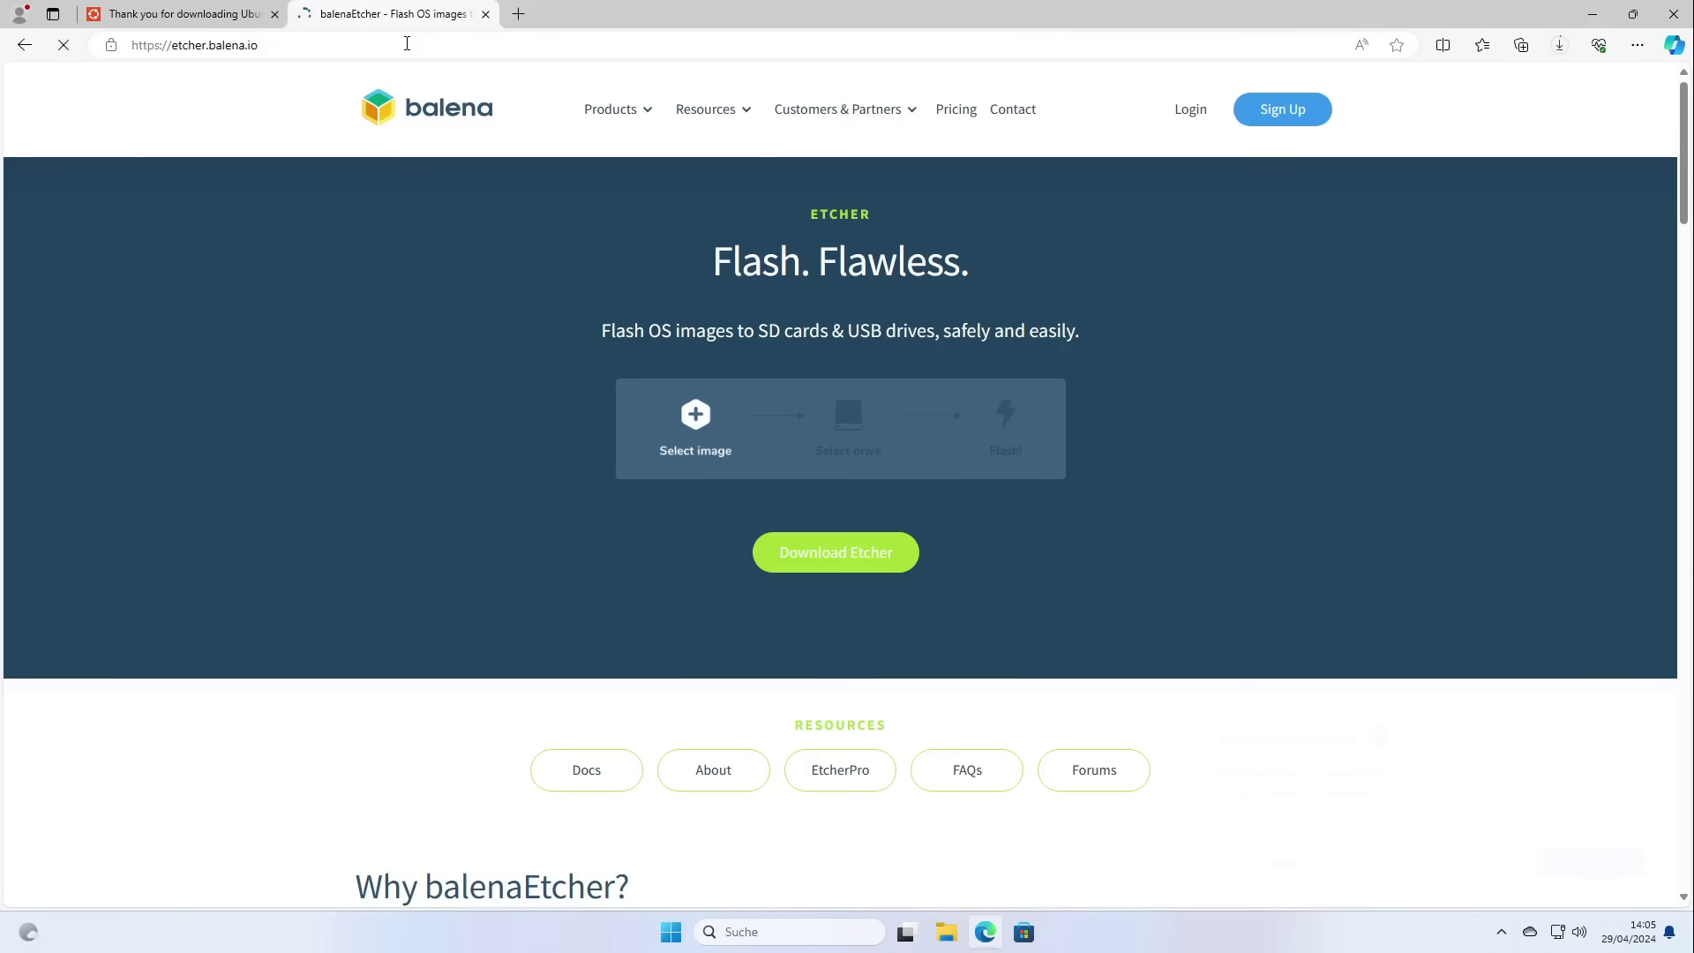
{"action": "left_click", "coordinate": [838, 562]}
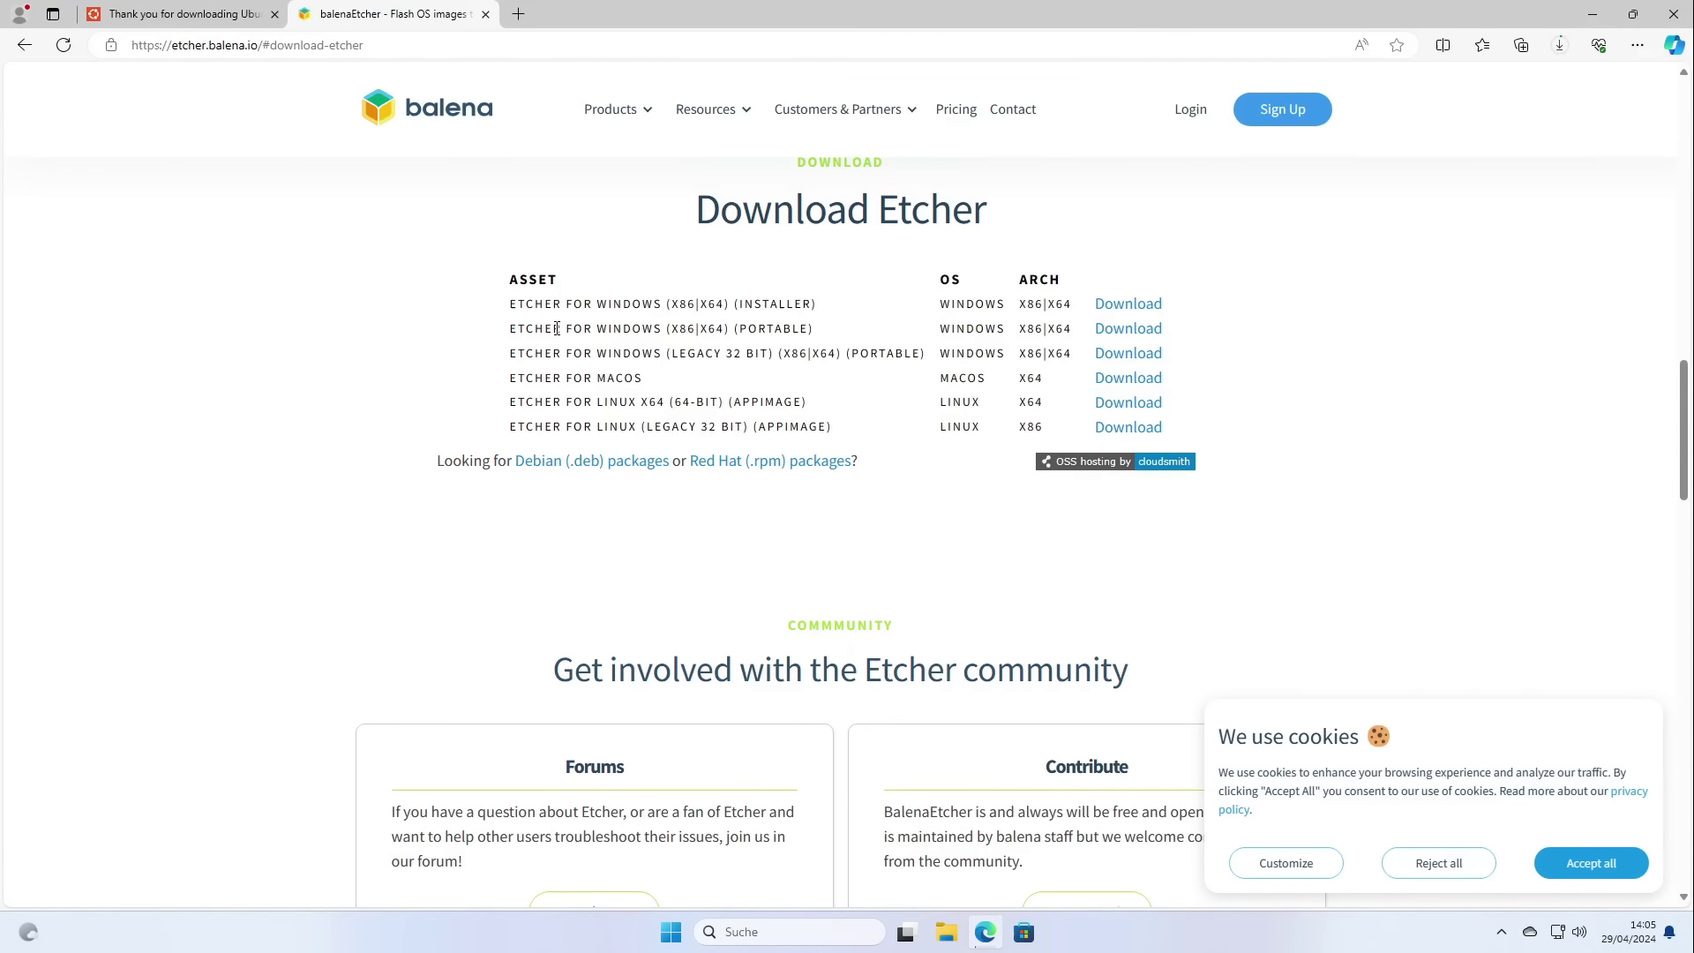
{"action": "left_click_drag", "start_coordinate": [554, 328], "coordinate": [820, 336]}
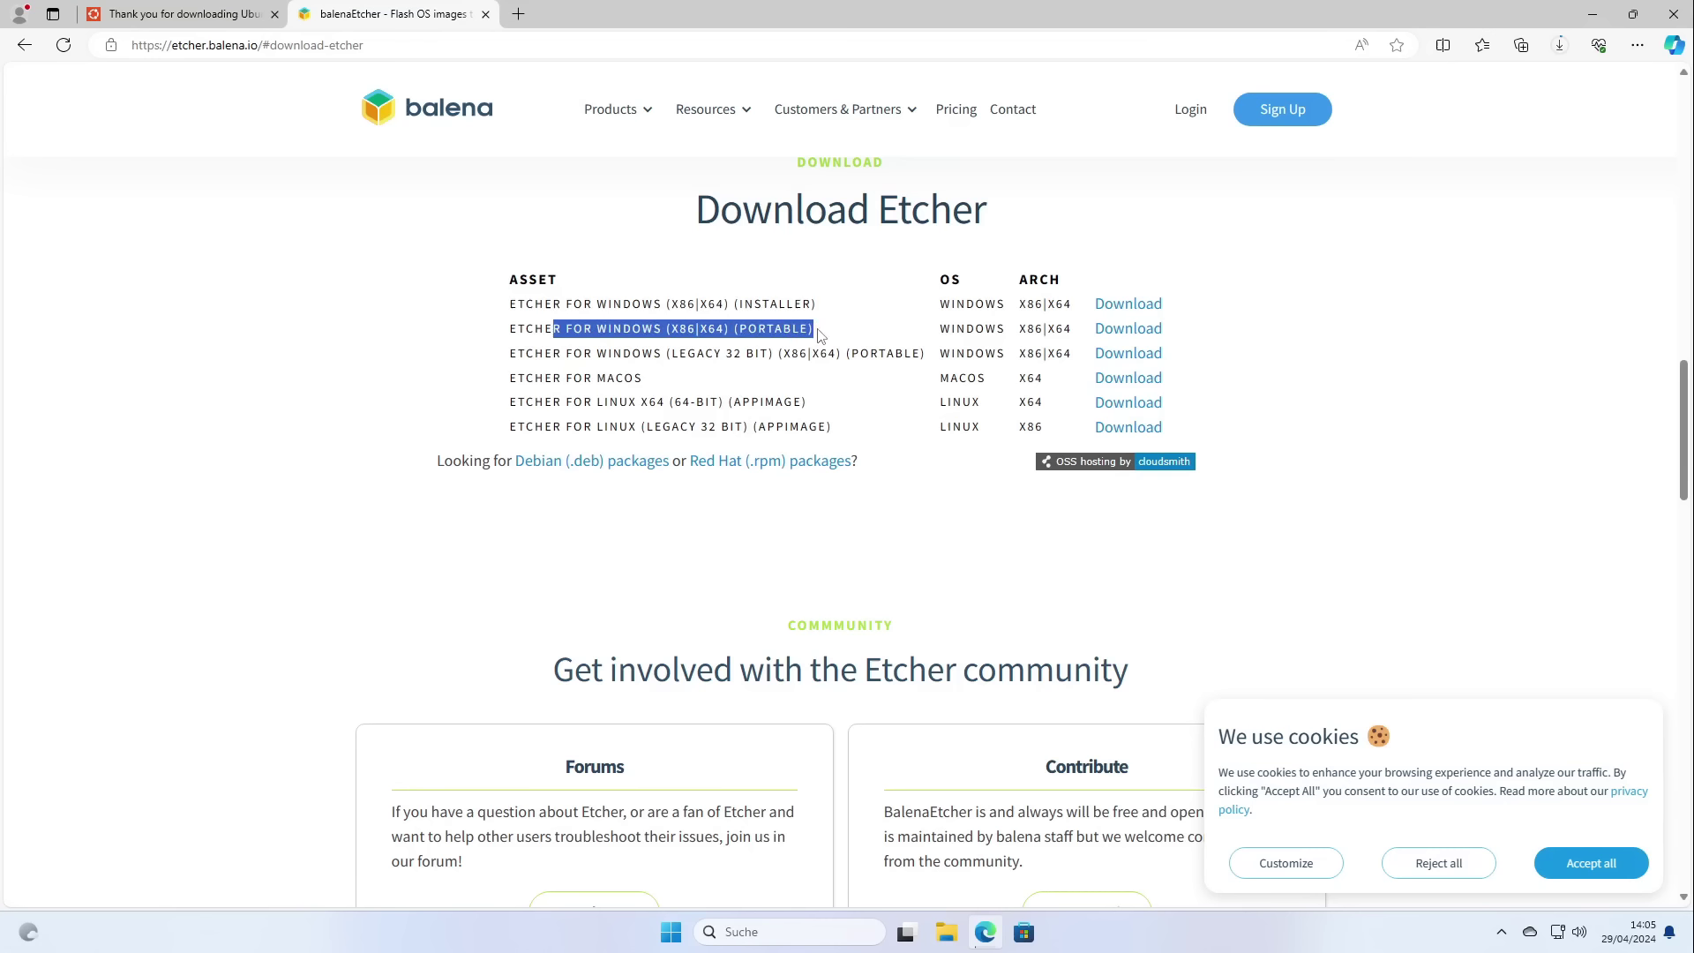
{"action": "left_click", "coordinate": [1132, 329]}
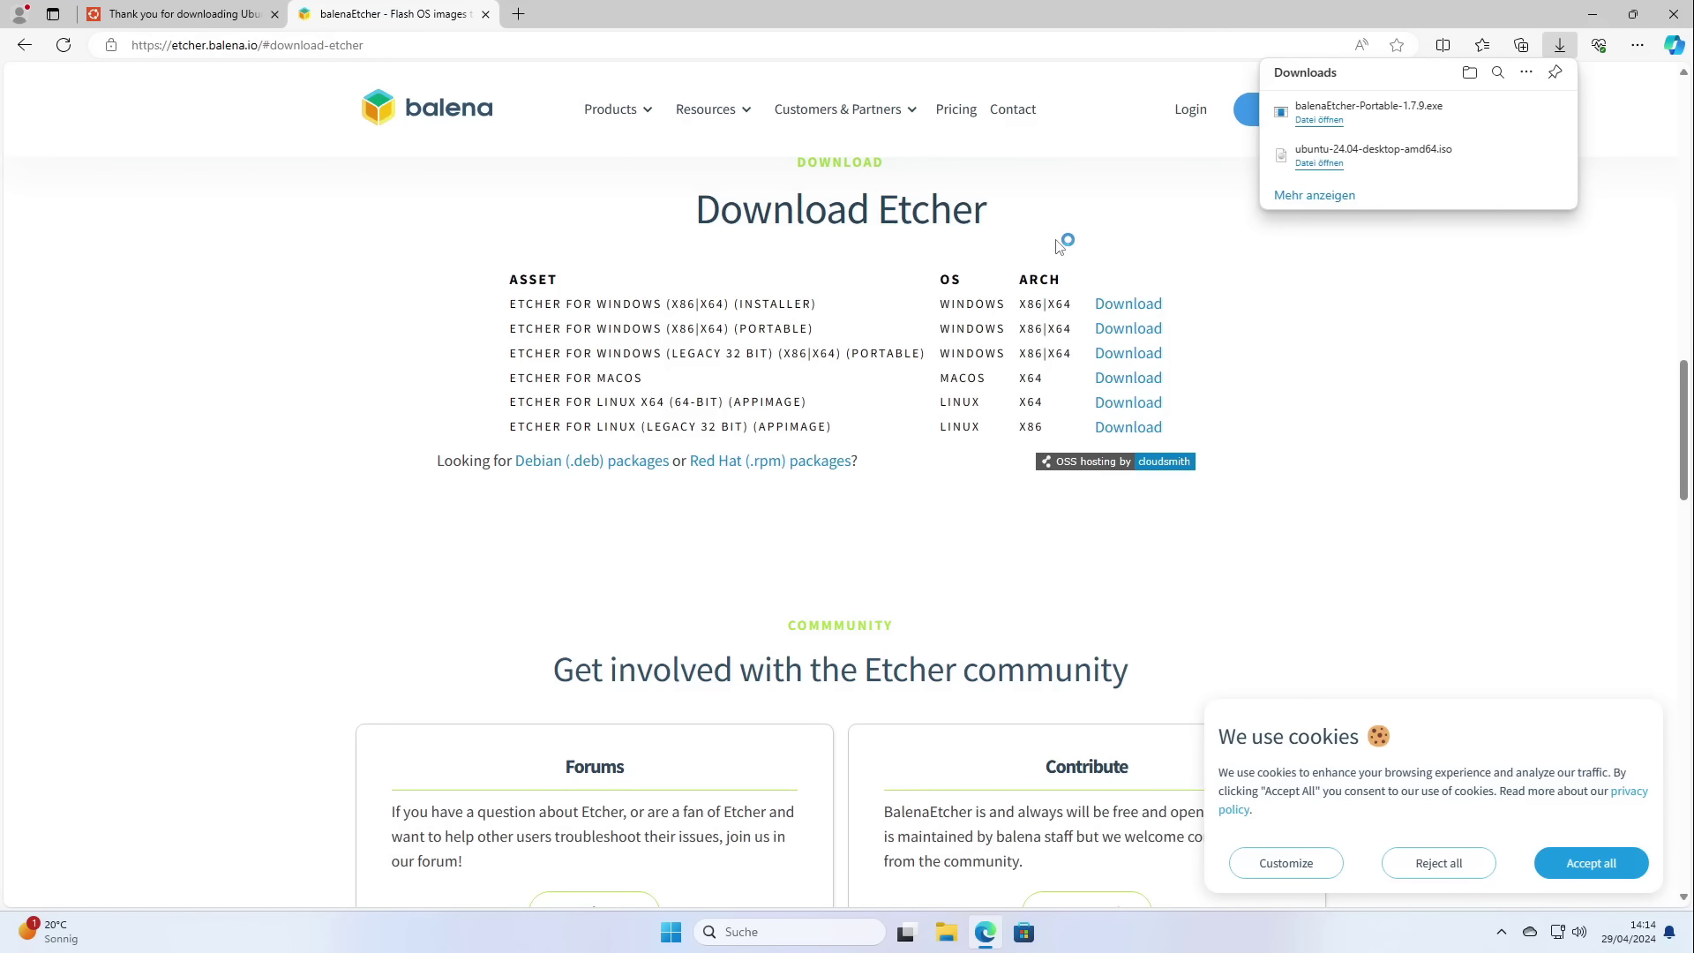
Switch to balenaEtcher and load ubuntu-24.04-desktop-amd64 from the Downloads folder as the image to flash
{"action": "left_click", "coordinate": [1343, 168]}
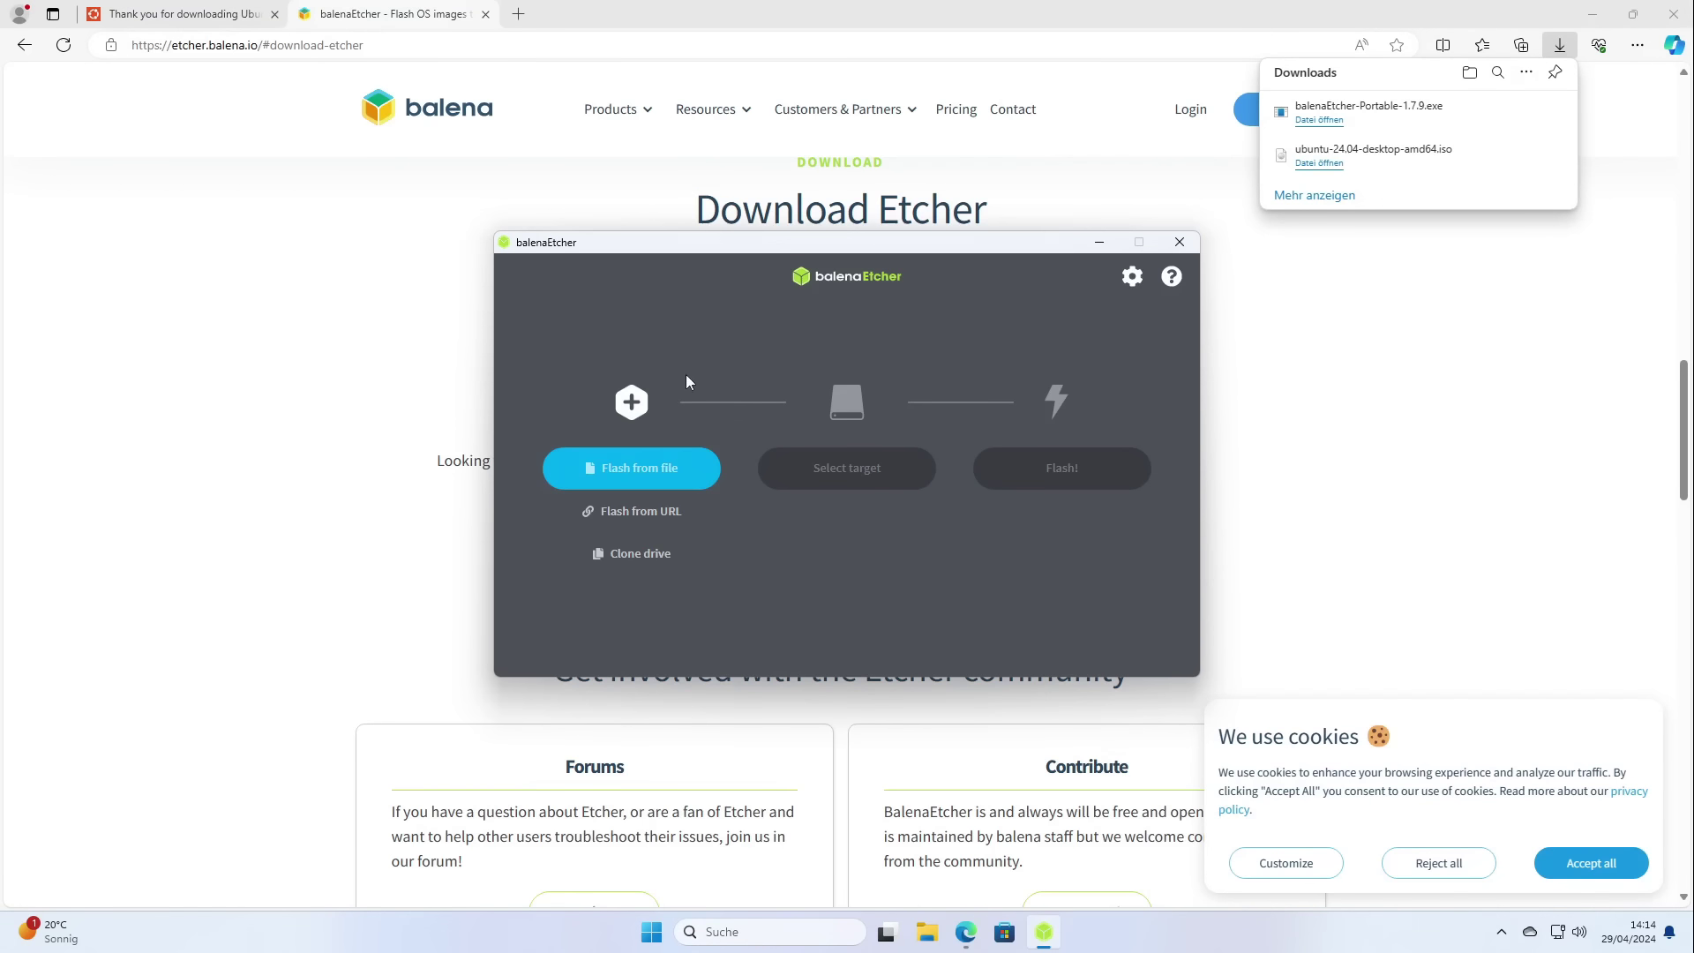
{"action": "left_click", "coordinate": [637, 470]}
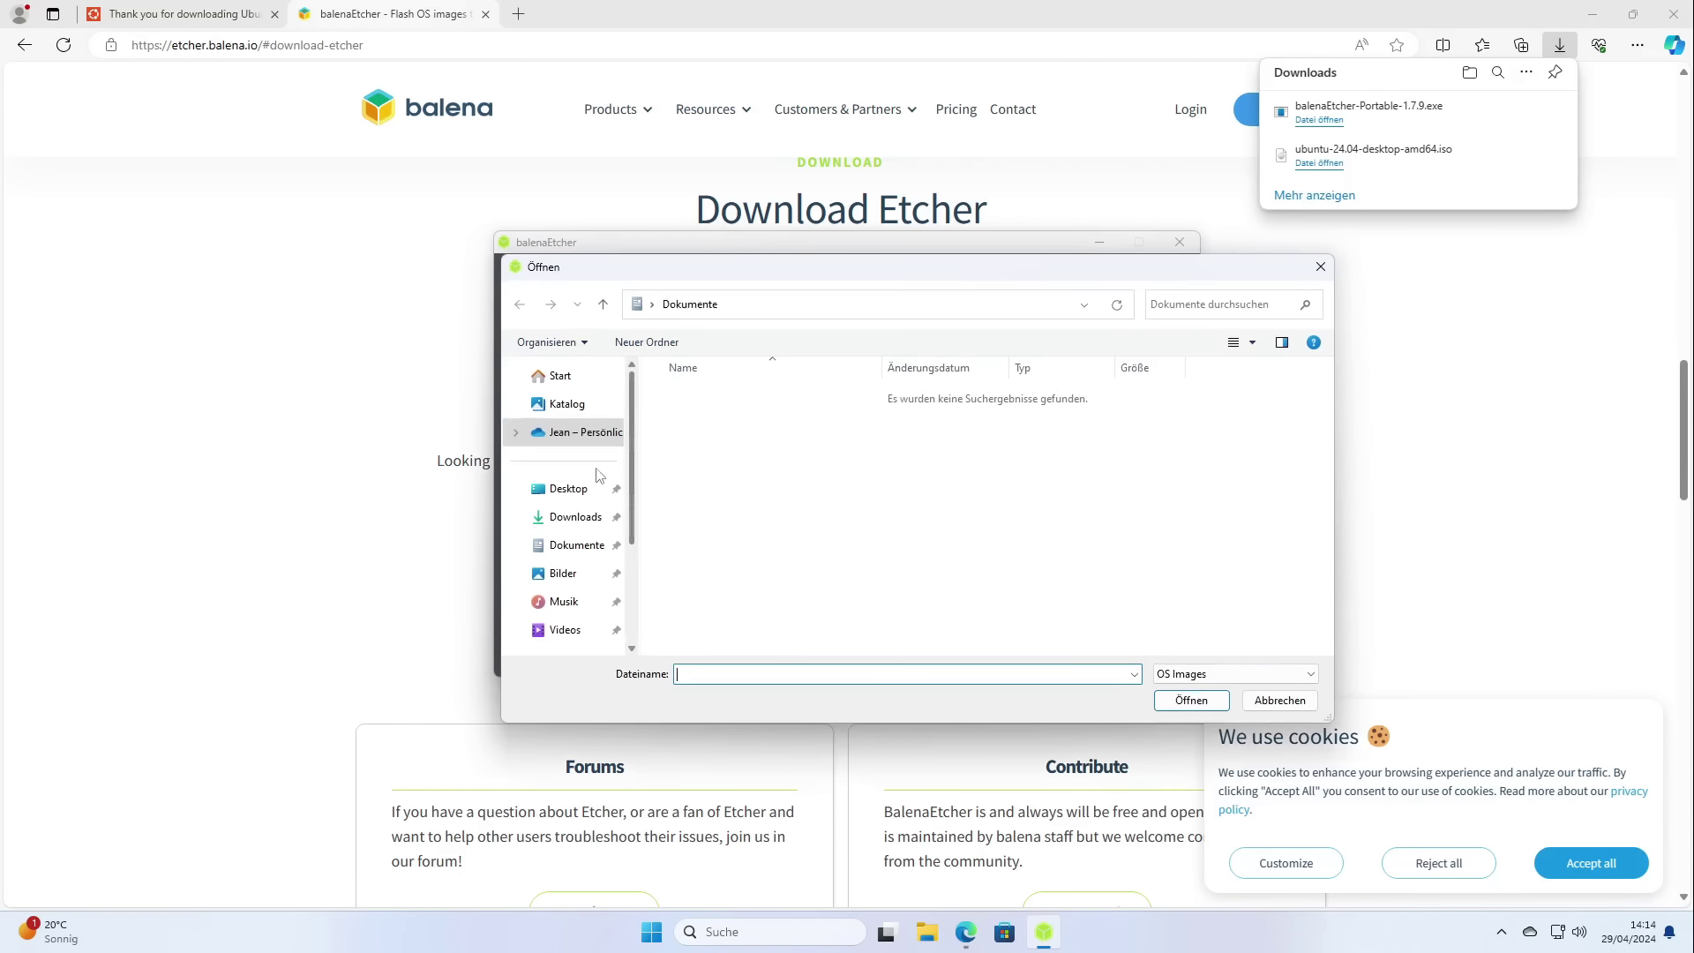
{"action": "scroll", "coordinate": [562, 595], "scroll_direction": "down", "scroll_amount": 3}
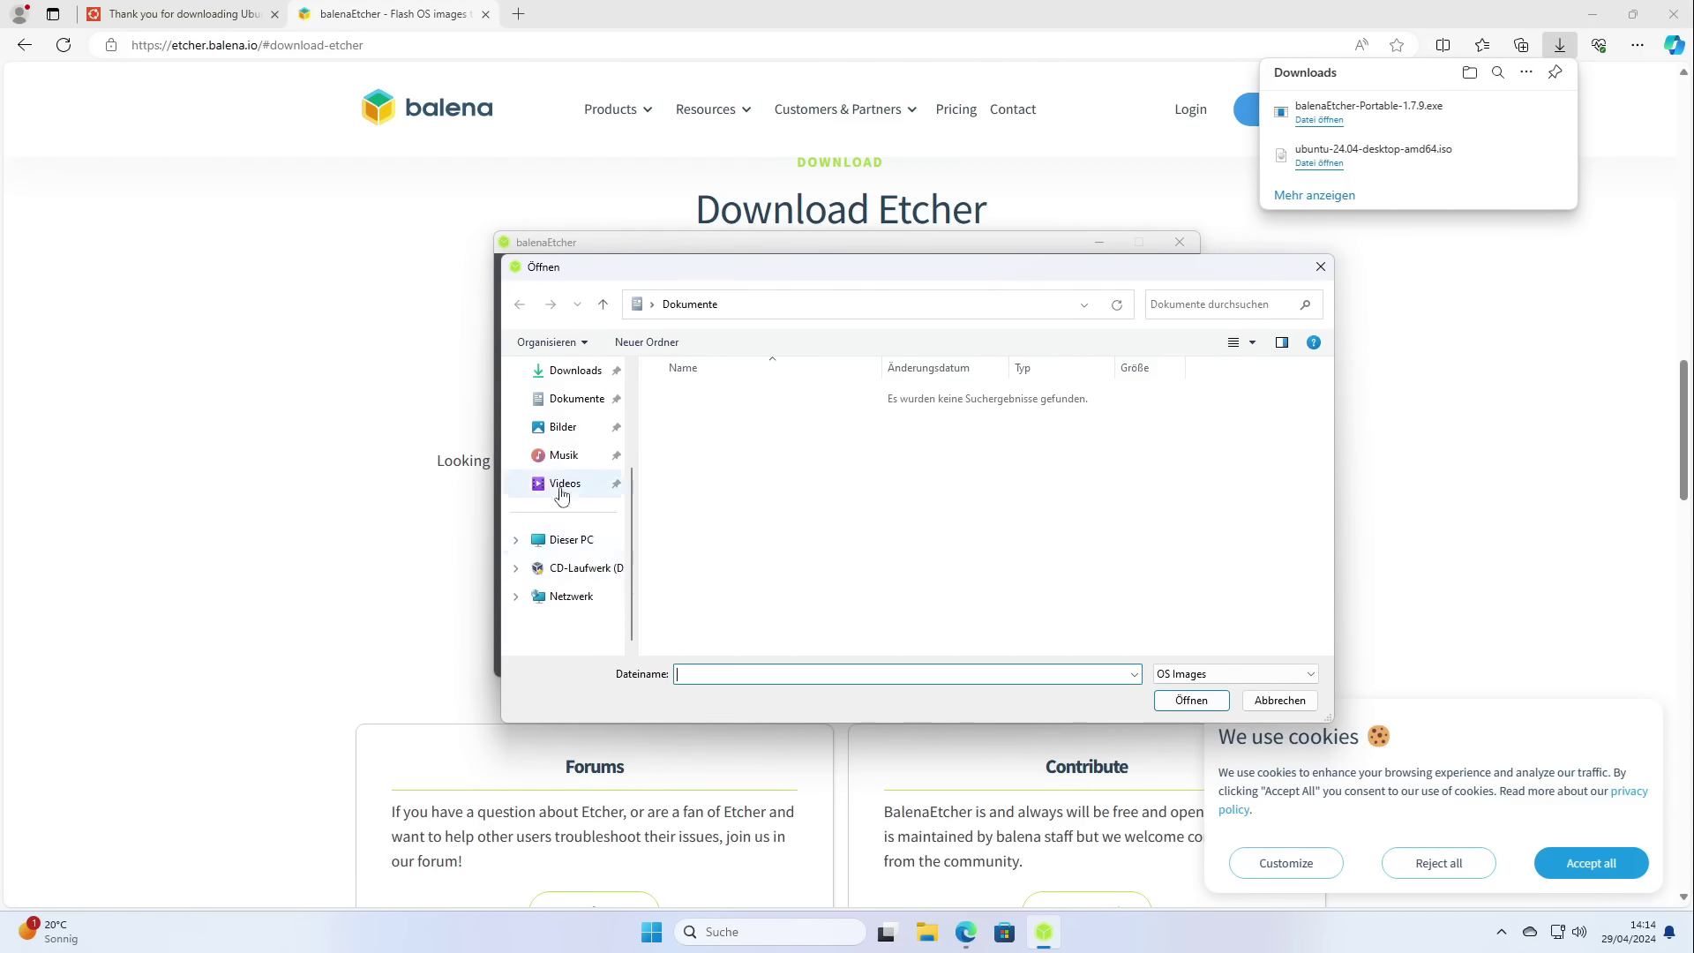
{"action": "left_click", "coordinate": [574, 374]}
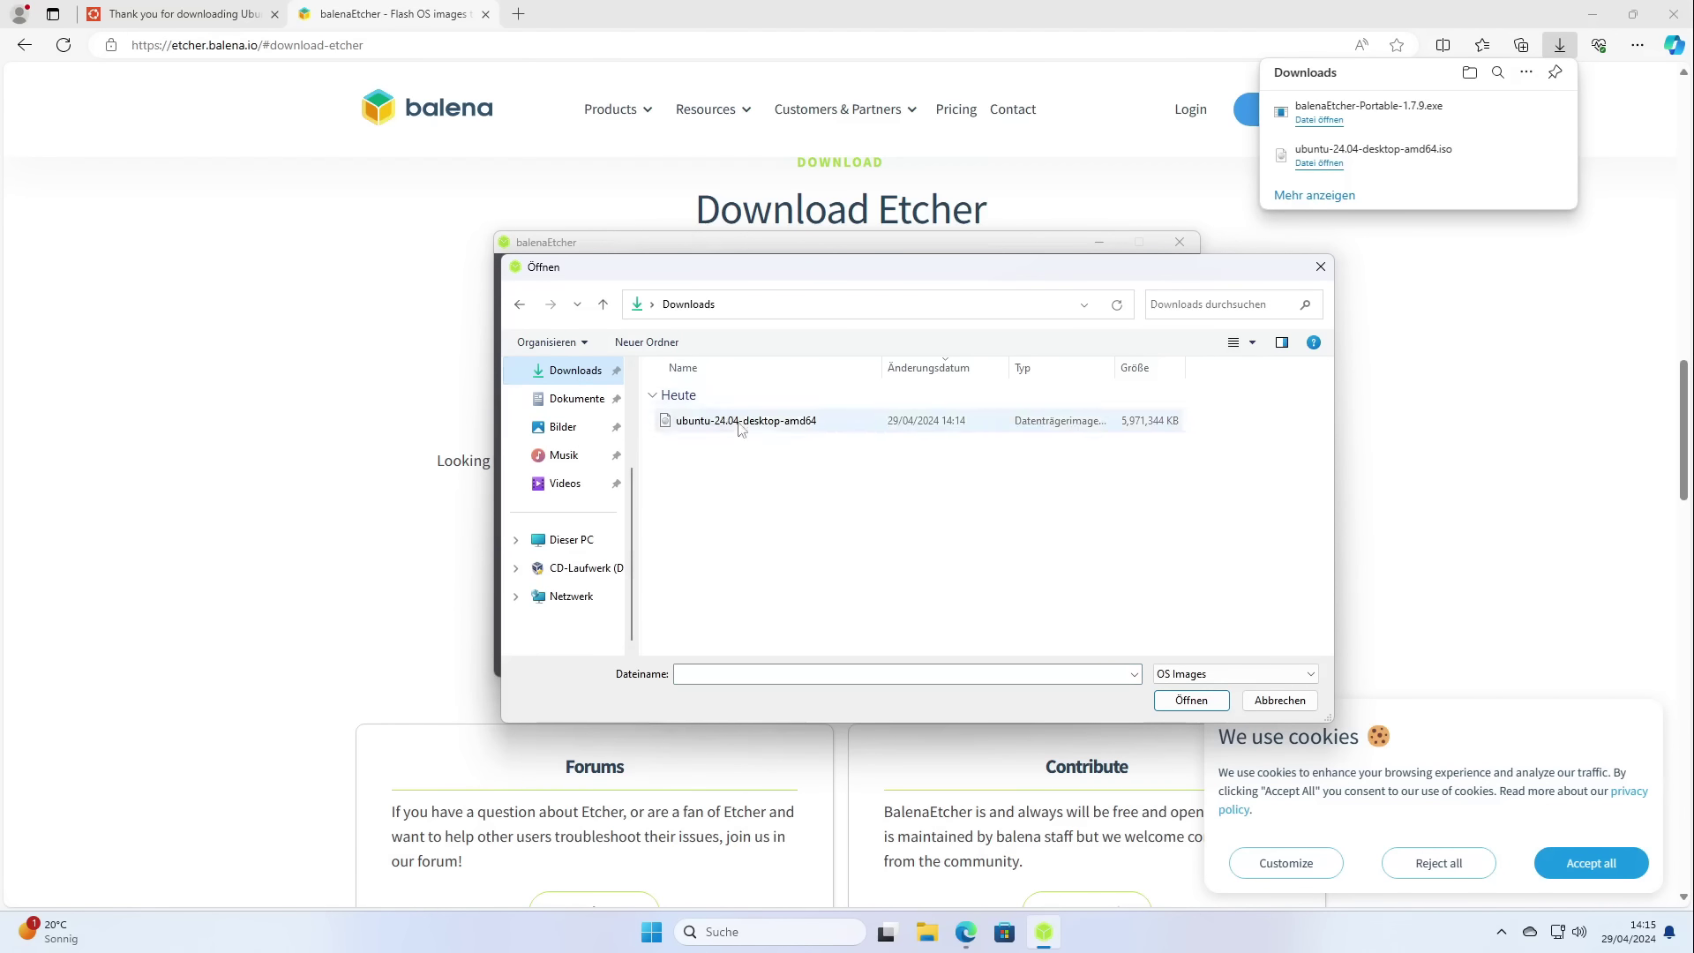
{"action": "left_click", "coordinate": [808, 436]}
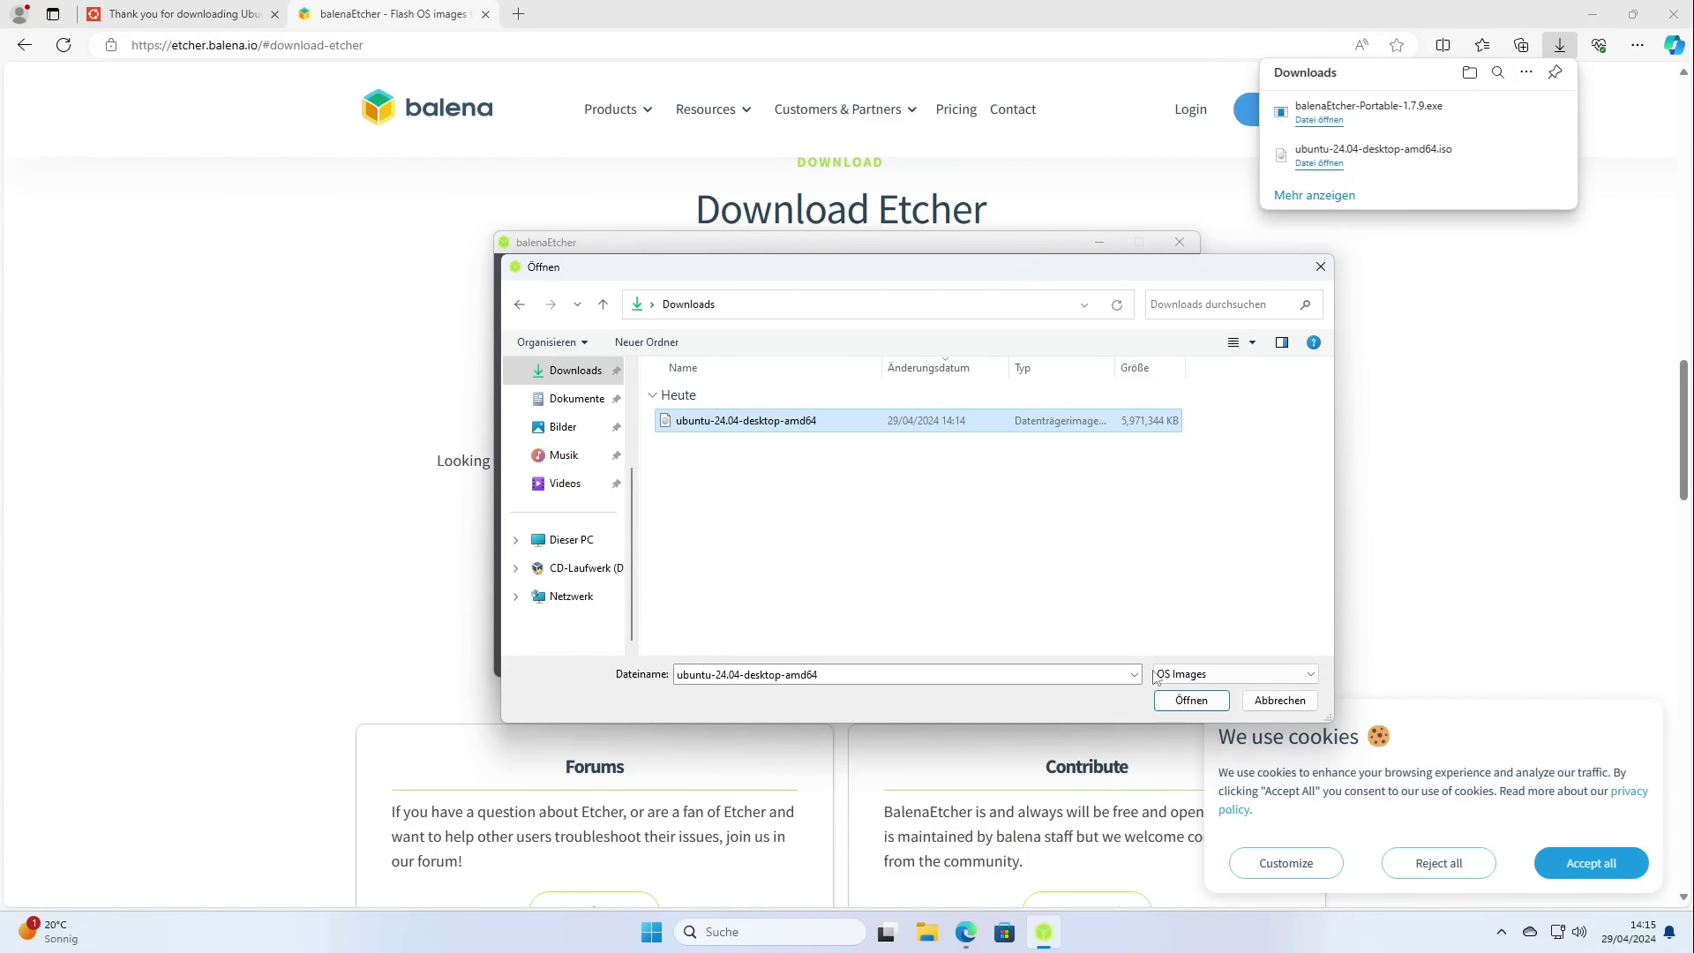
{"action": "left_click", "coordinate": [1187, 700]}
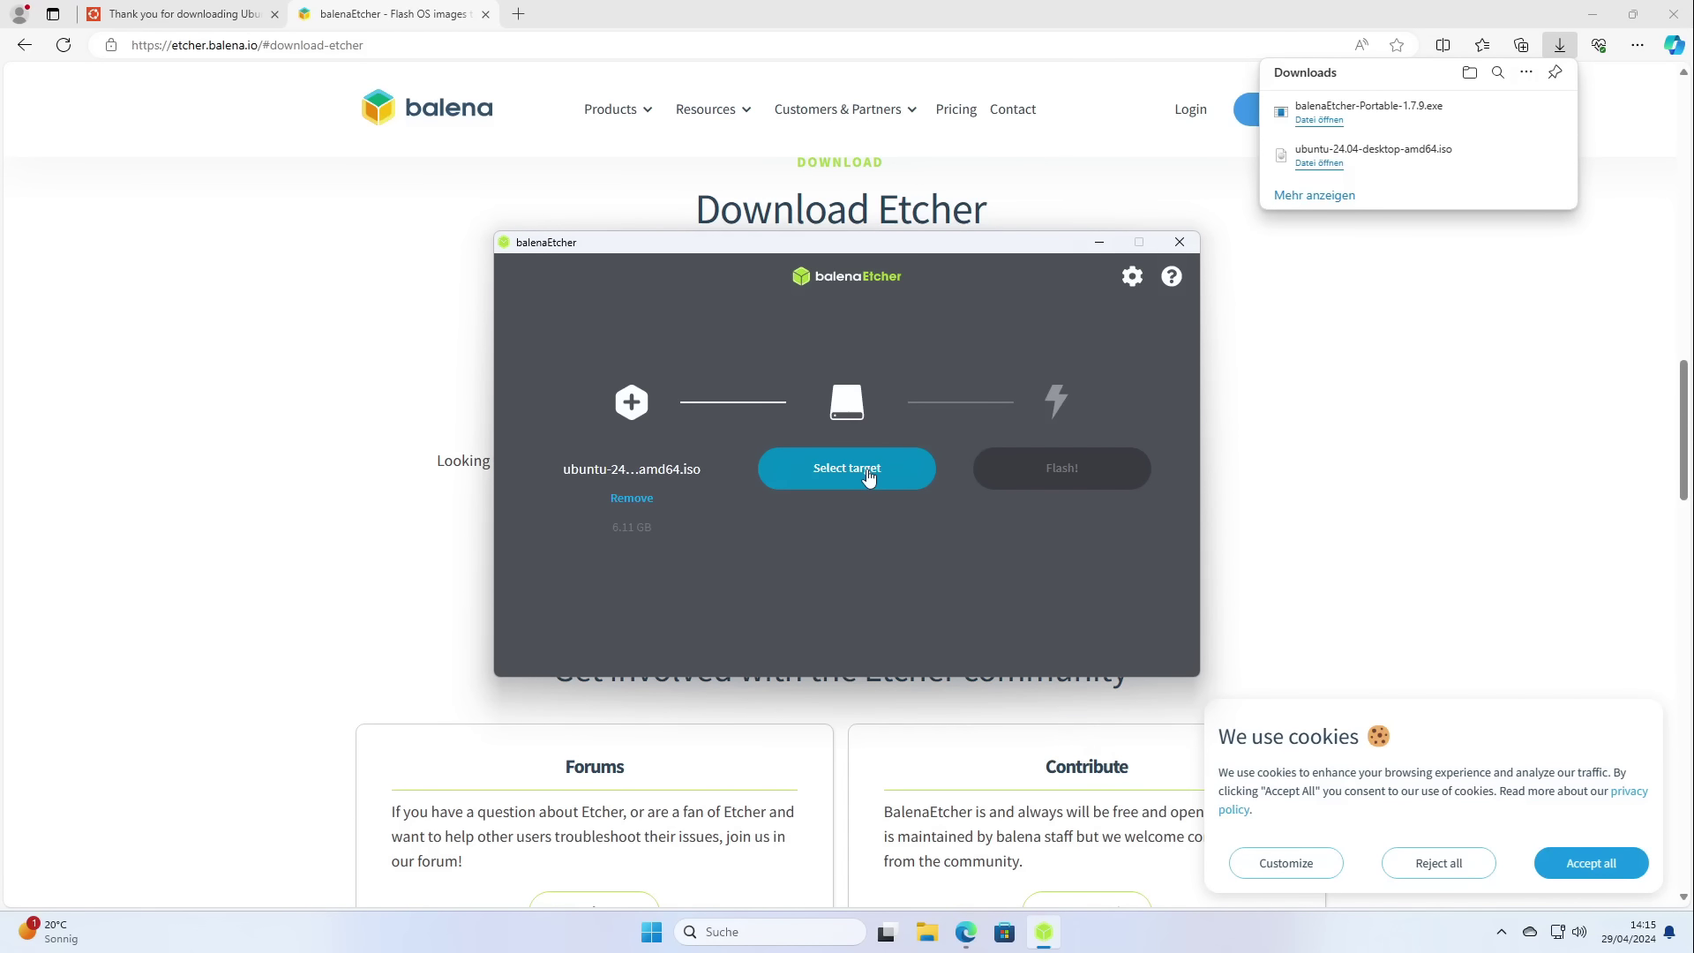
Check the available flash targets, cancel the target selection and minimize balenaEtcher
{"action": "left_click", "coordinate": [868, 475]}
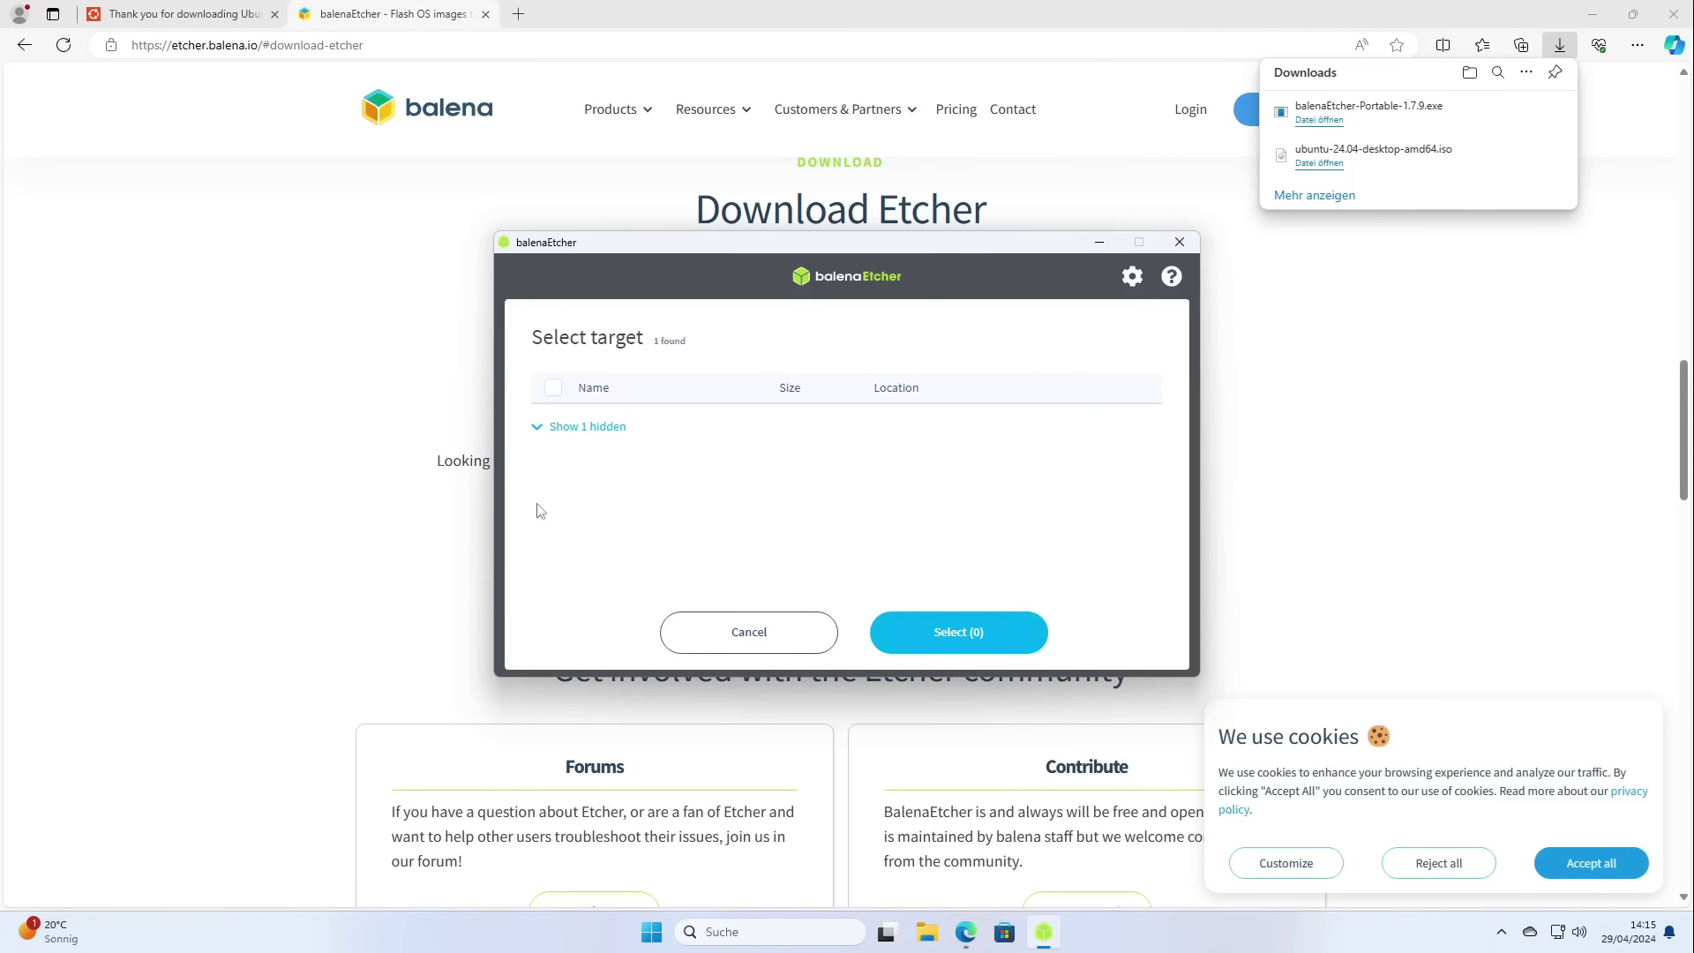
{"action": "left_click", "coordinate": [691, 630]}
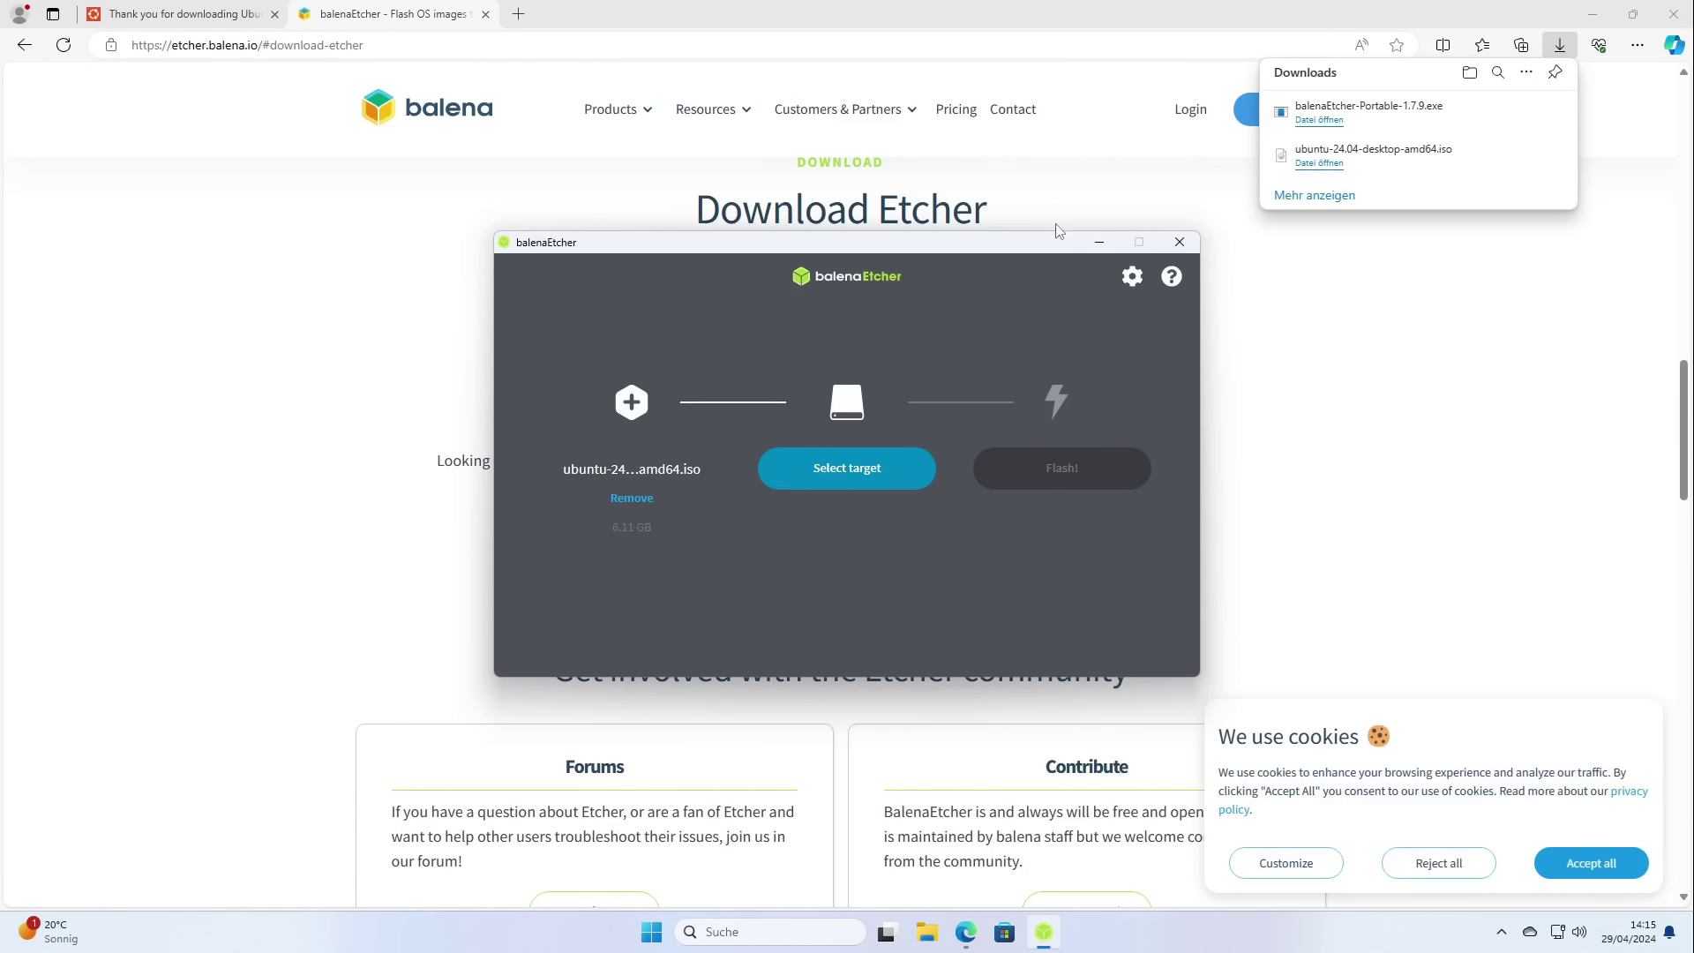
{"action": "left_click", "coordinate": [1100, 243]}
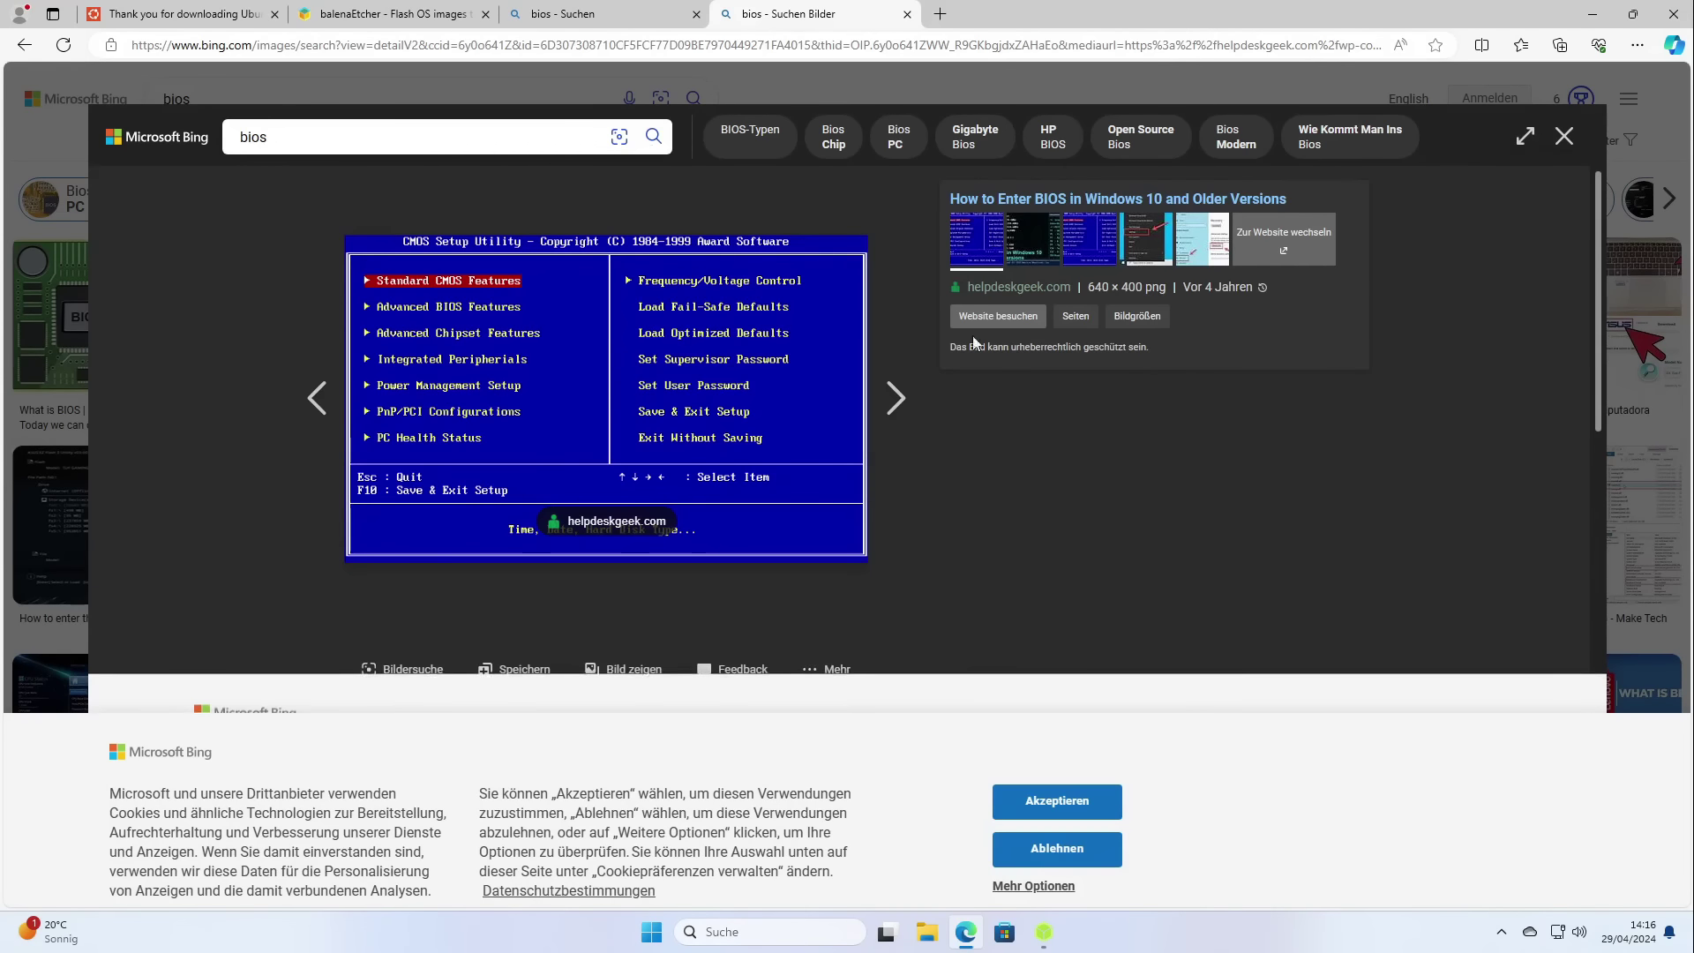
View the GIGABYTE BIOS picture from the Bing image results for bios and decline the cookie request
{"action": "left_click", "coordinate": [1513, 184]}
{"action": "left_click", "coordinate": [750, 545]}
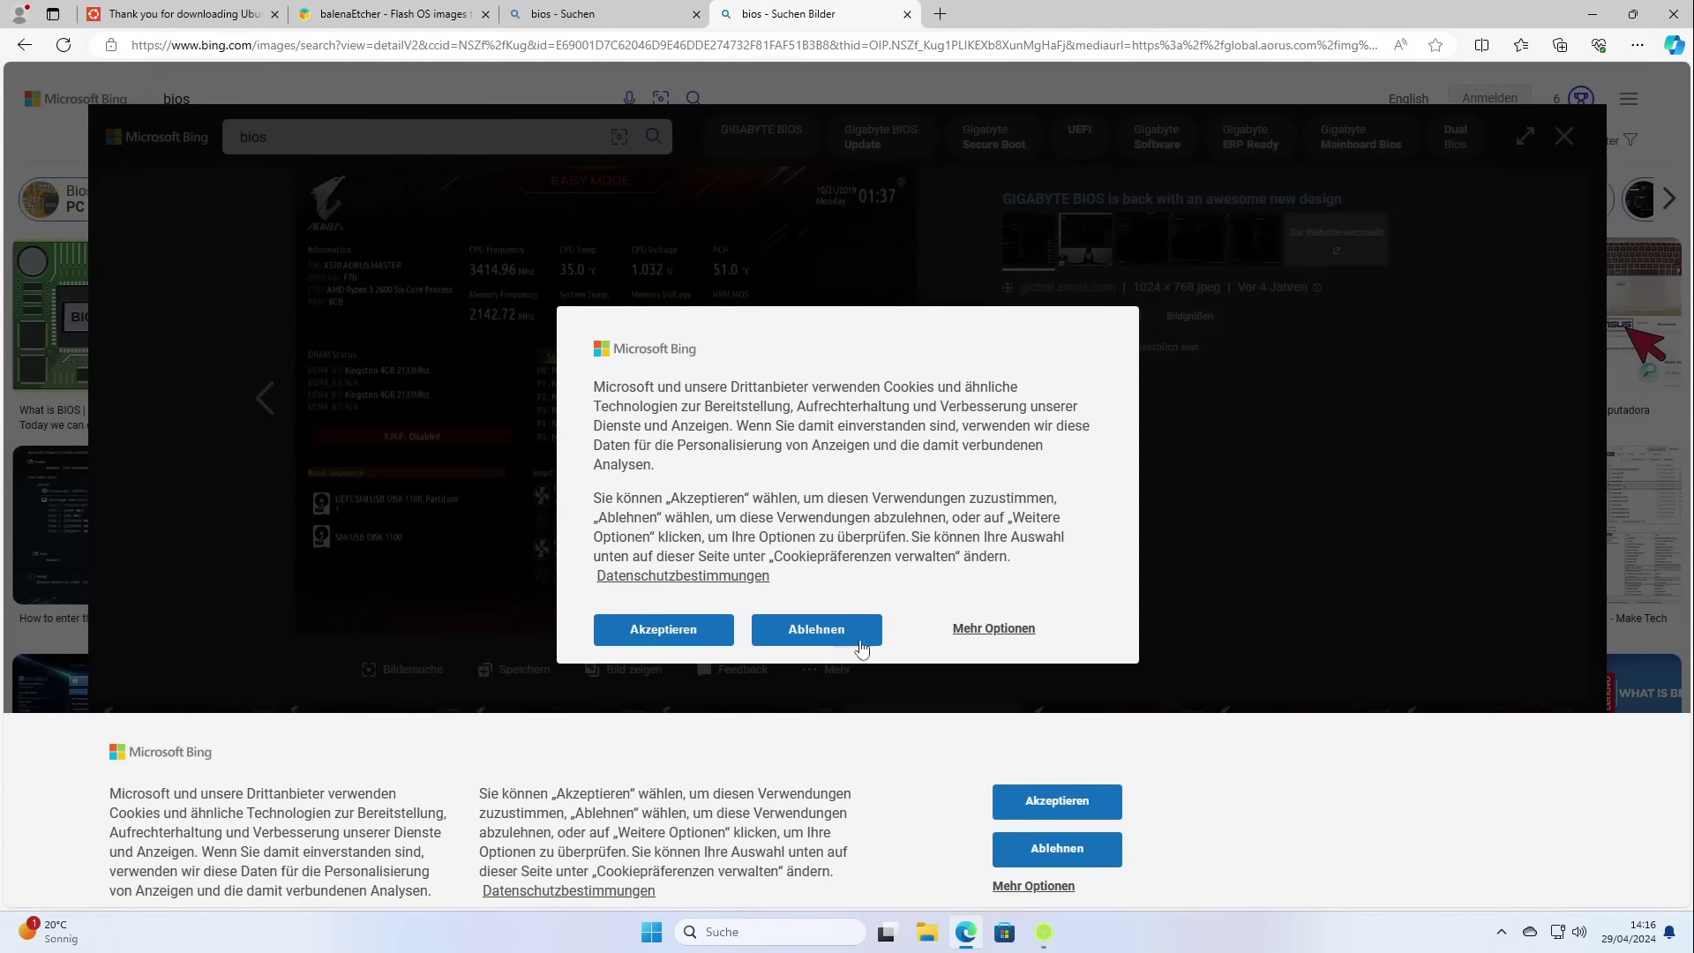
{"action": "left_click", "coordinate": [856, 637]}
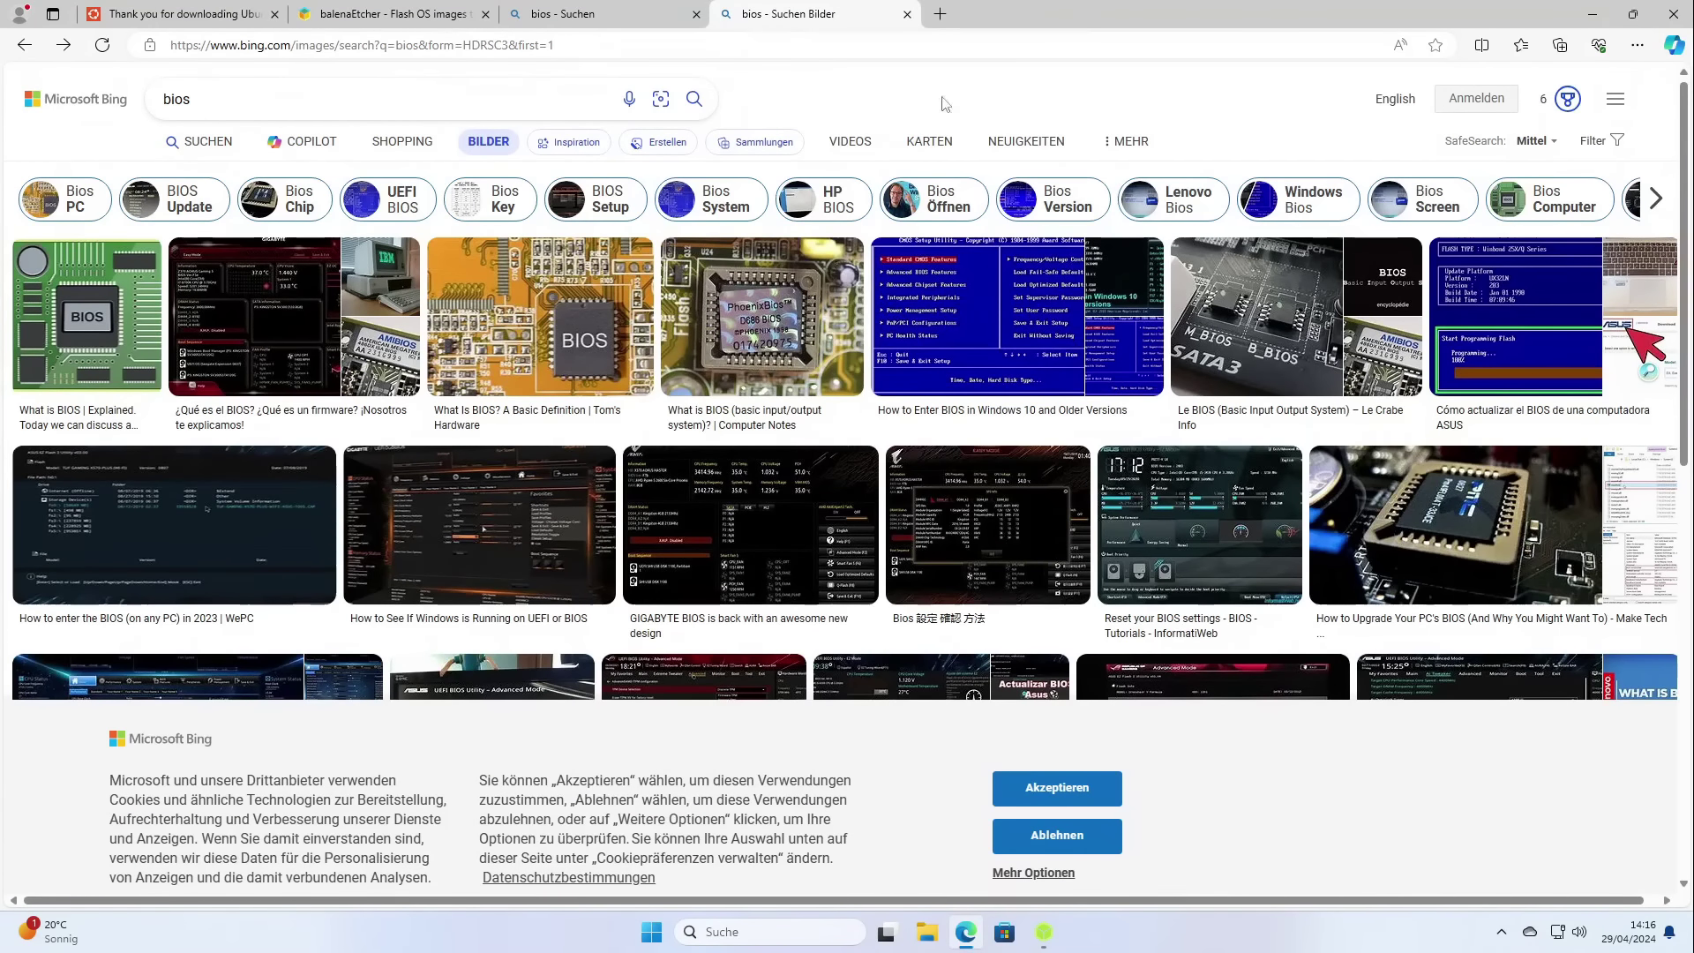
Search Bing for "lenovo yoga x13 boot usb" and show the web results instead of images
{"action": "left_click", "coordinate": [394, 100]}
{"action": "key", "text": "BackSpace"}
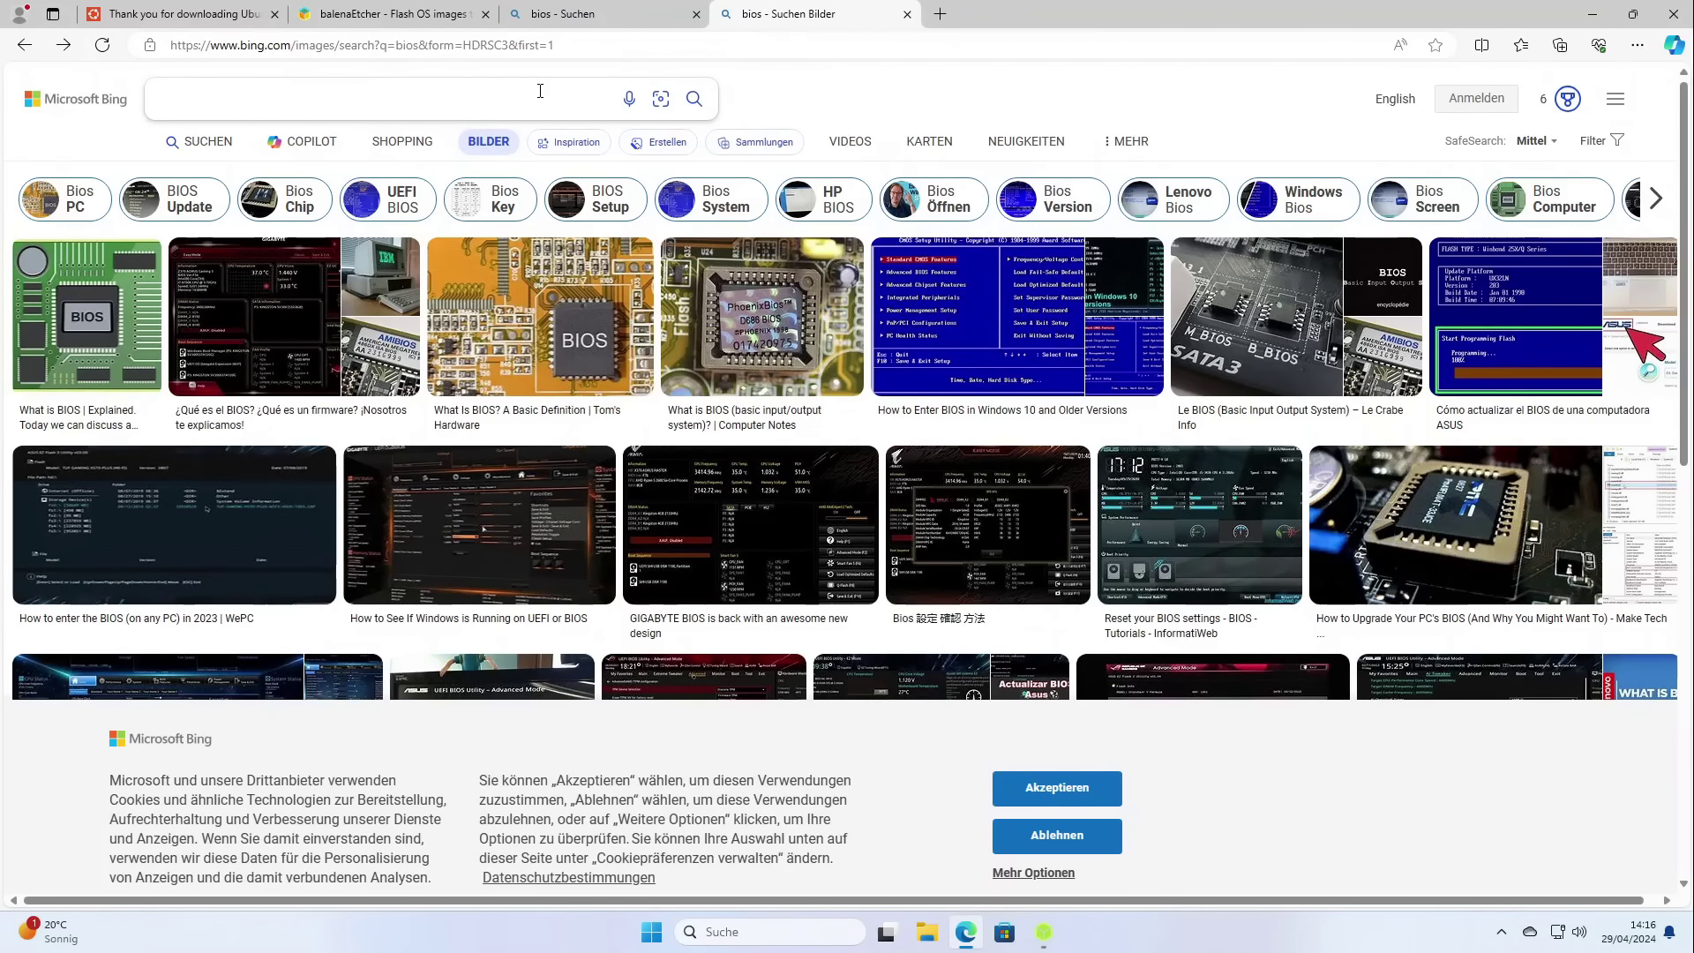
{"action": "type", "text": "lenovo y"}
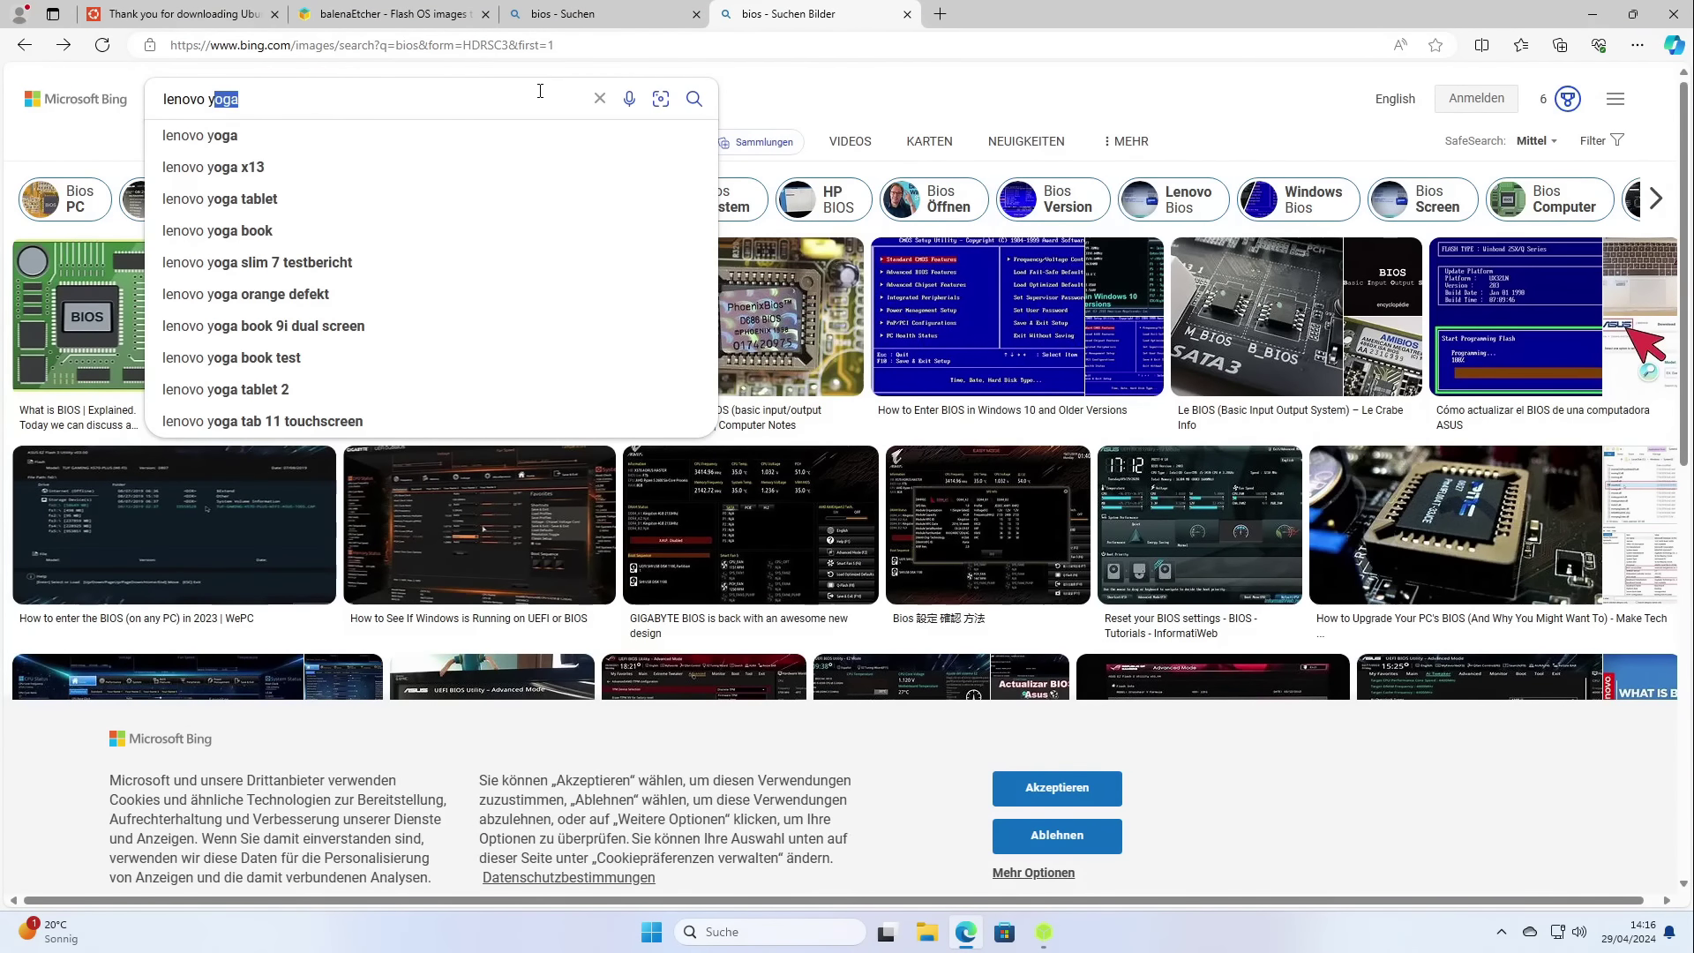
{"action": "type", "text": "oga x13 "}
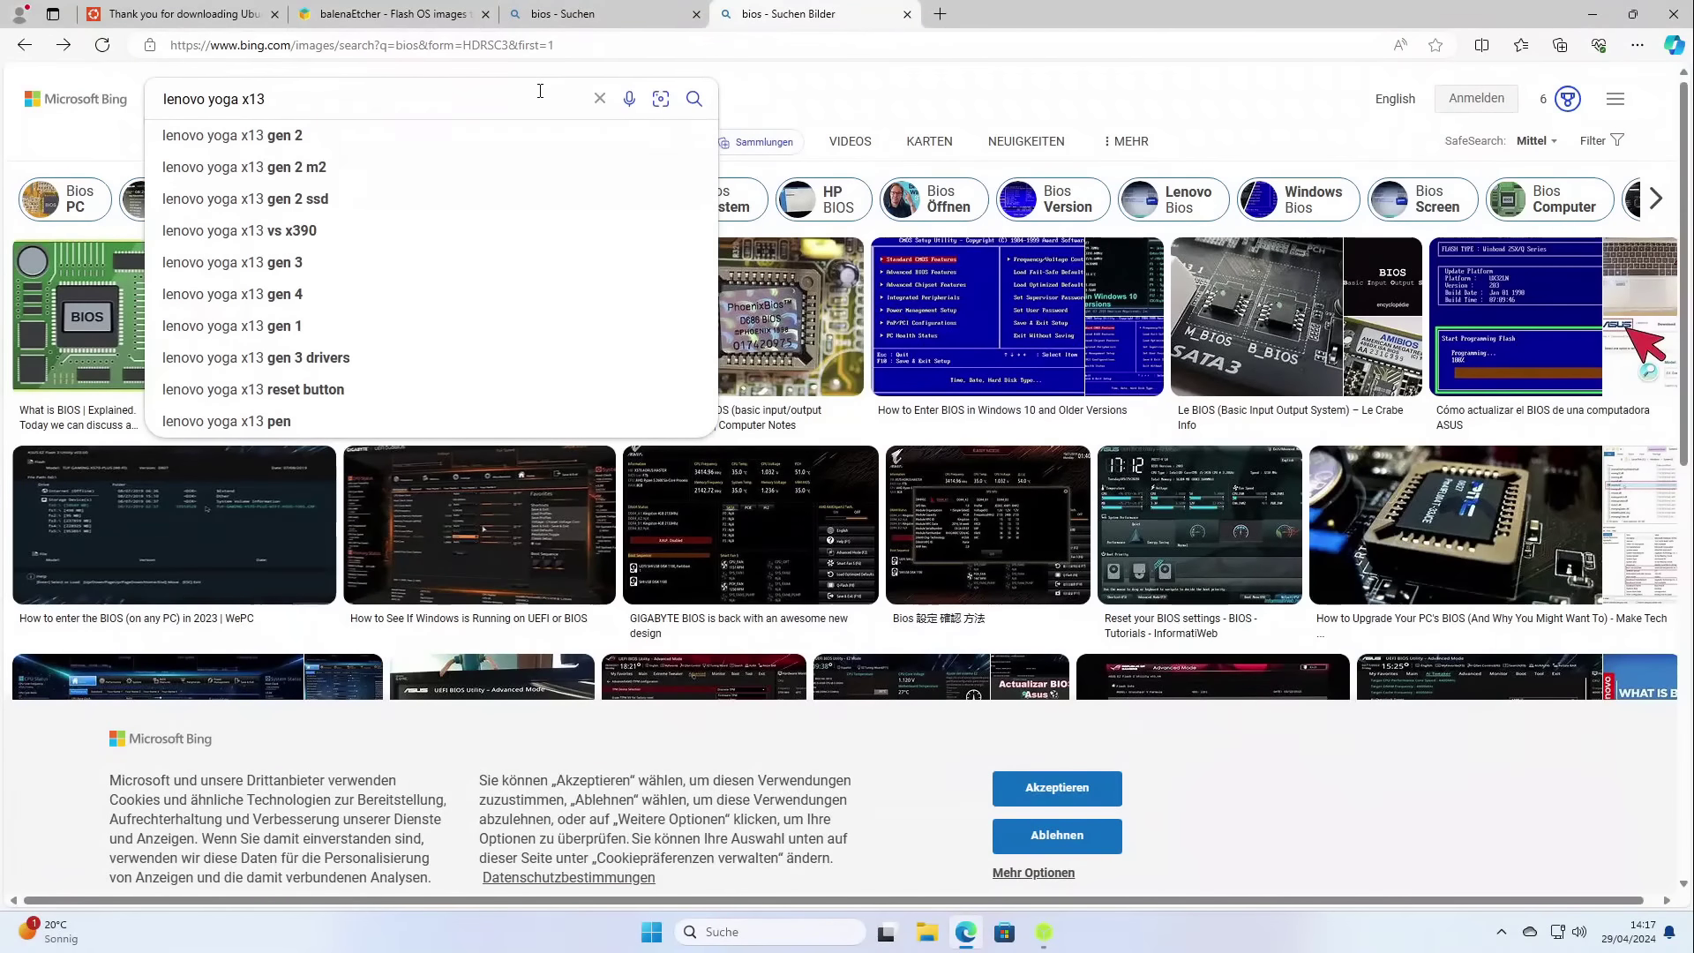
{"action": "type", "text": "boot us"}
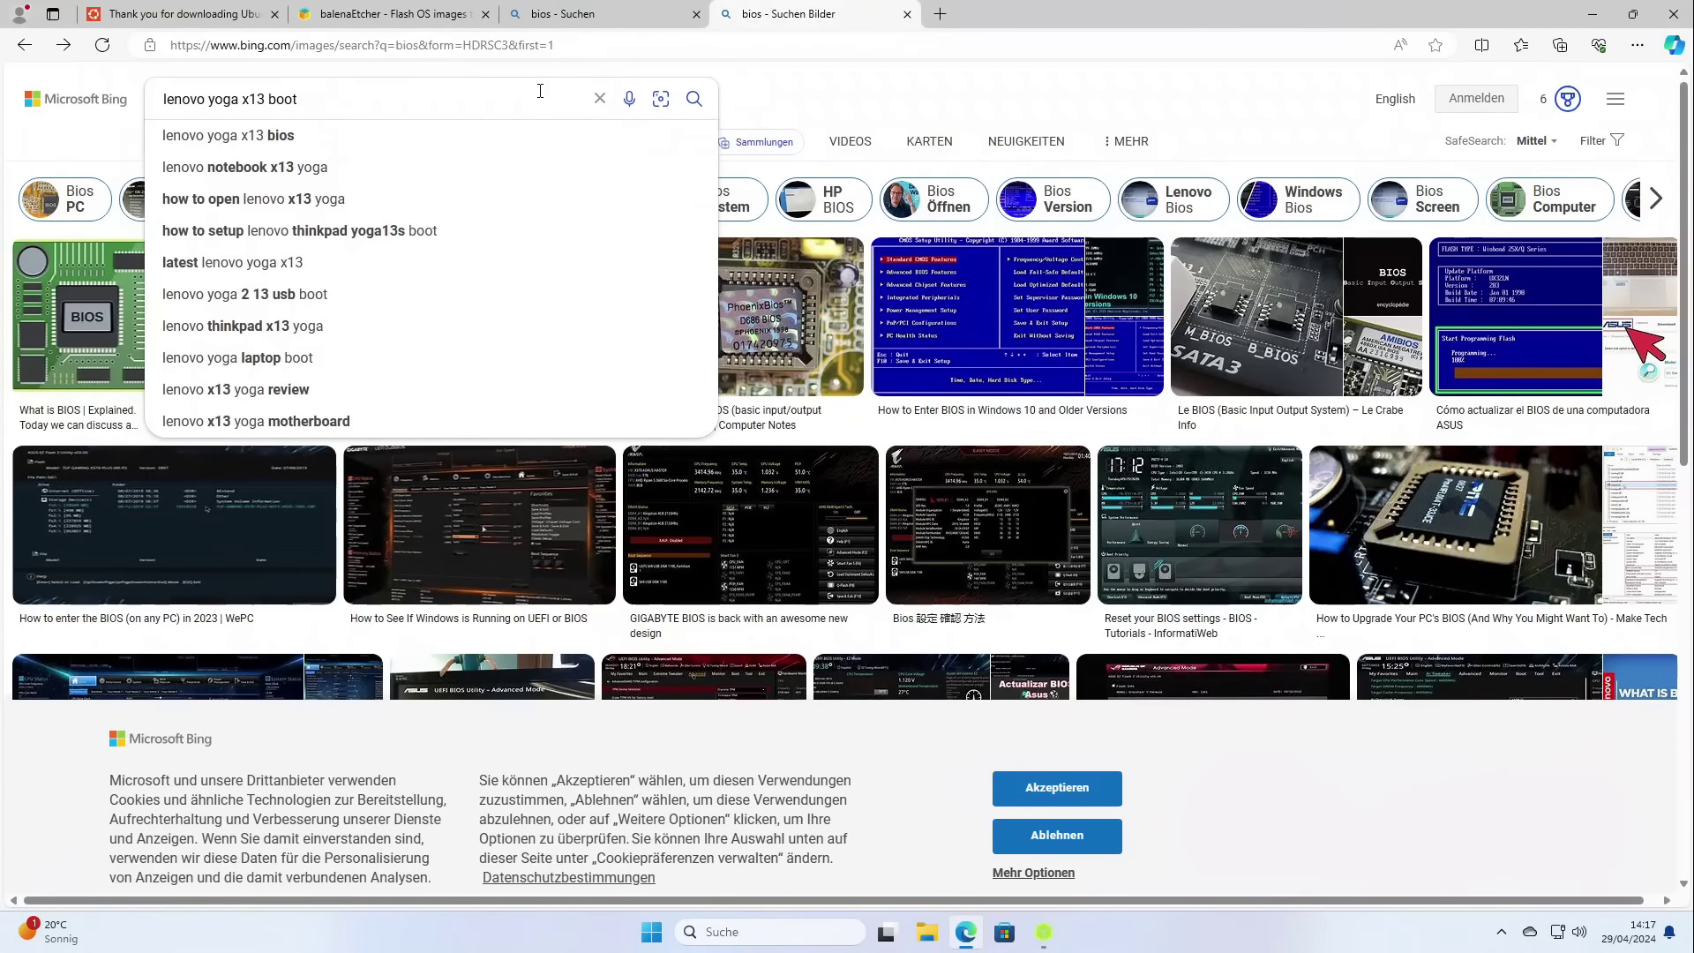
{"action": "type", "text": "b"}
{"action": "key", "text": "Return"}
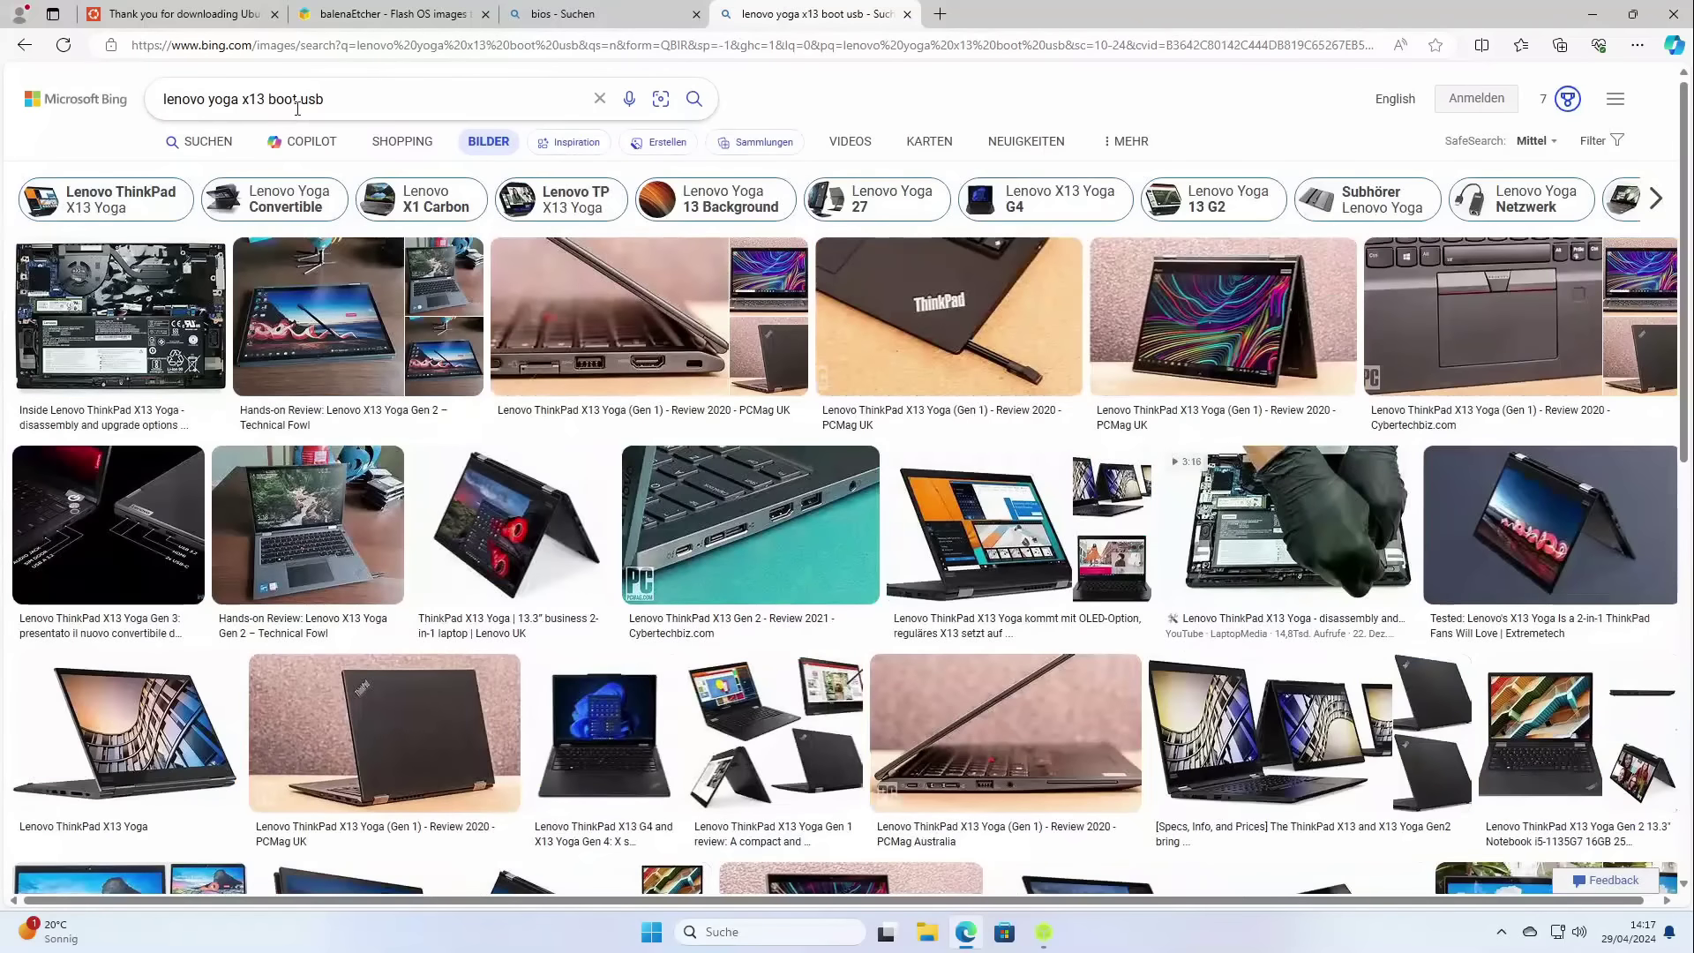
{"action": "left_click", "coordinate": [203, 142]}
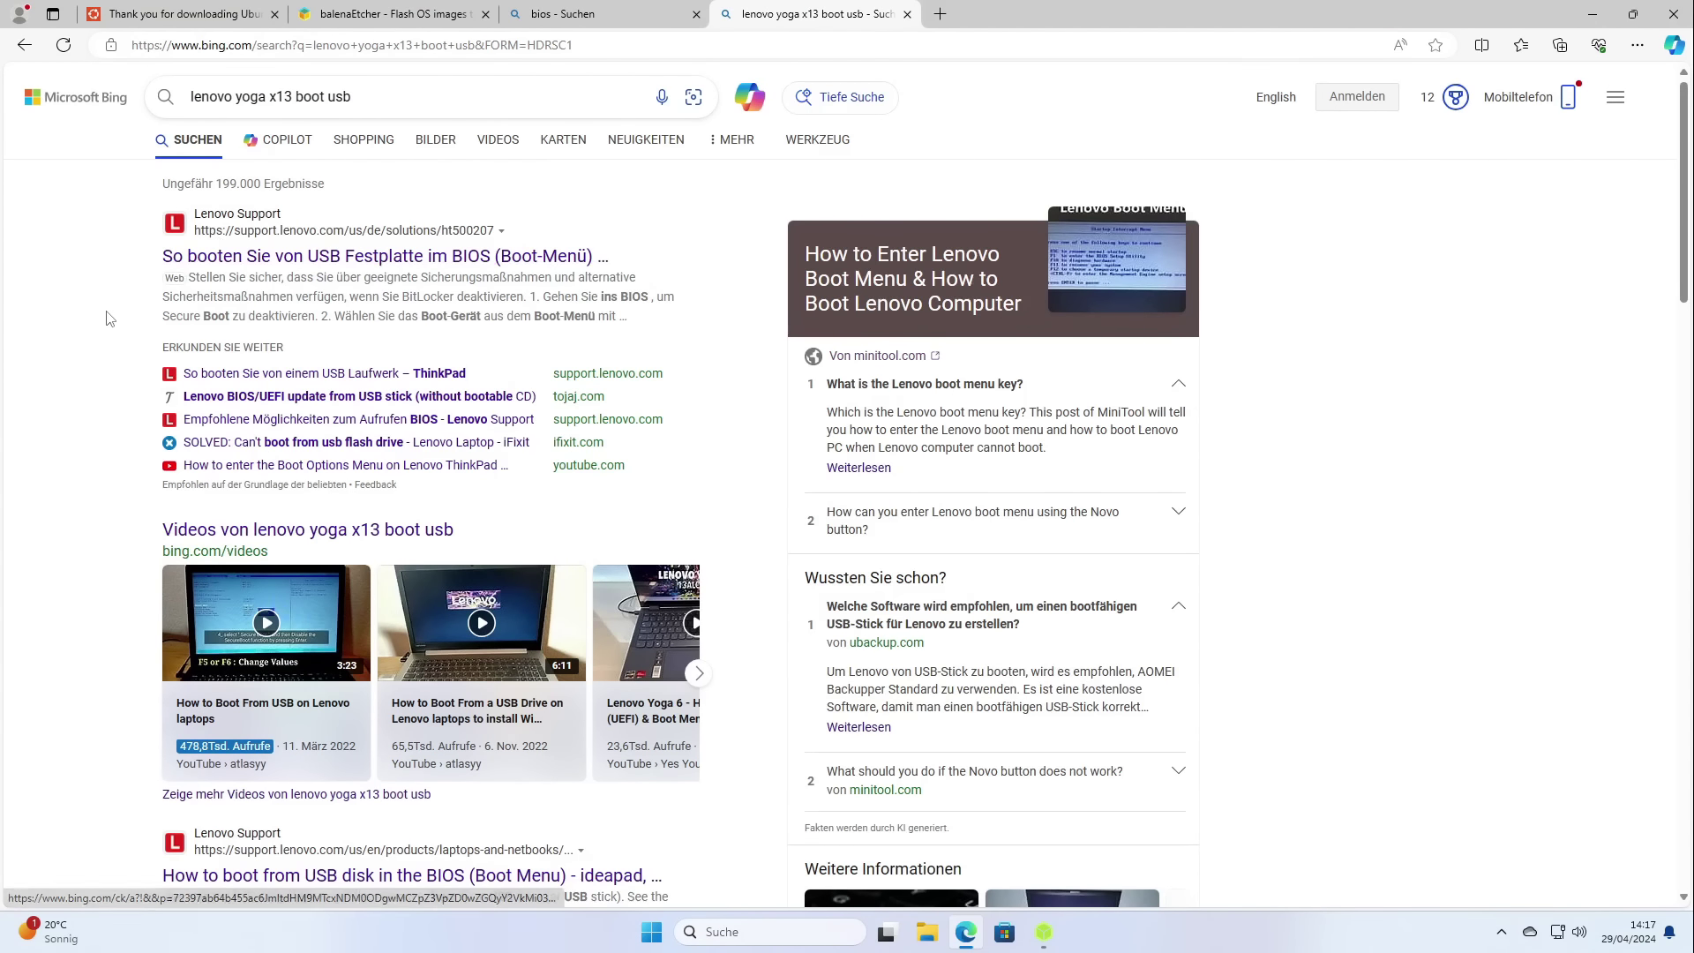
Close the browser with the USB boot search results and quit balenaEtcher
{"action": "scroll", "coordinate": [109, 318], "scroll_direction": "down", "scroll_amount": 1}
{"action": "scroll", "coordinate": [103, 278], "scroll_direction": "up", "scroll_amount": 1}
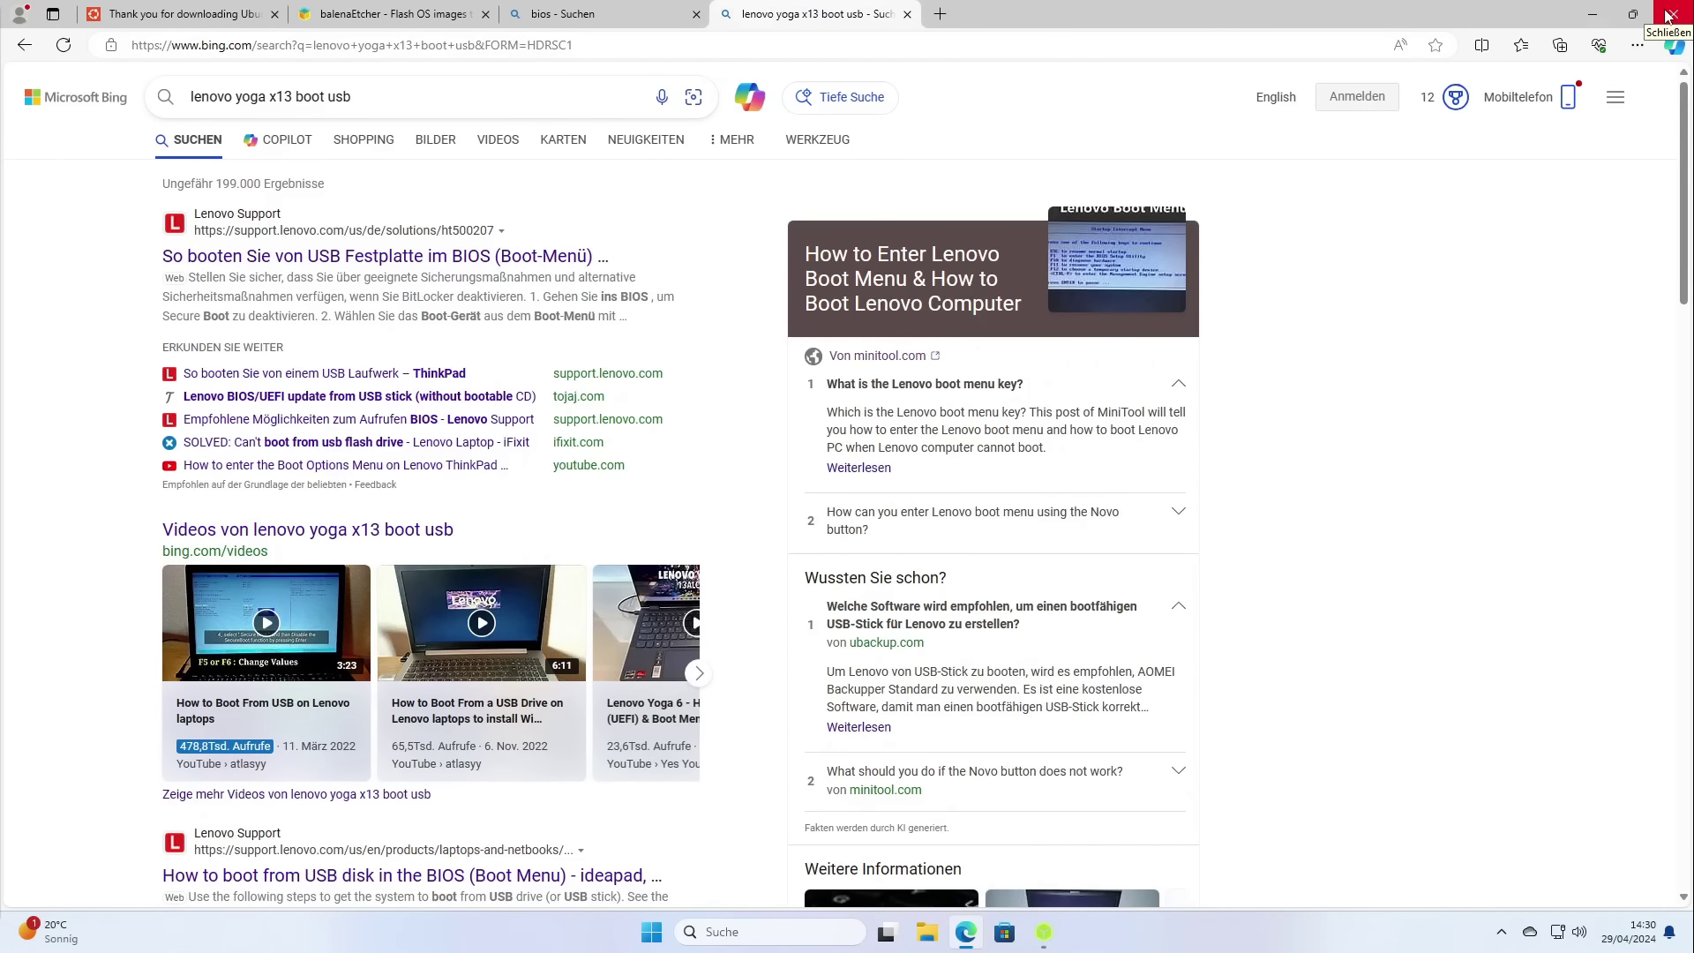
{"action": "left_click", "coordinate": [1668, 16]}
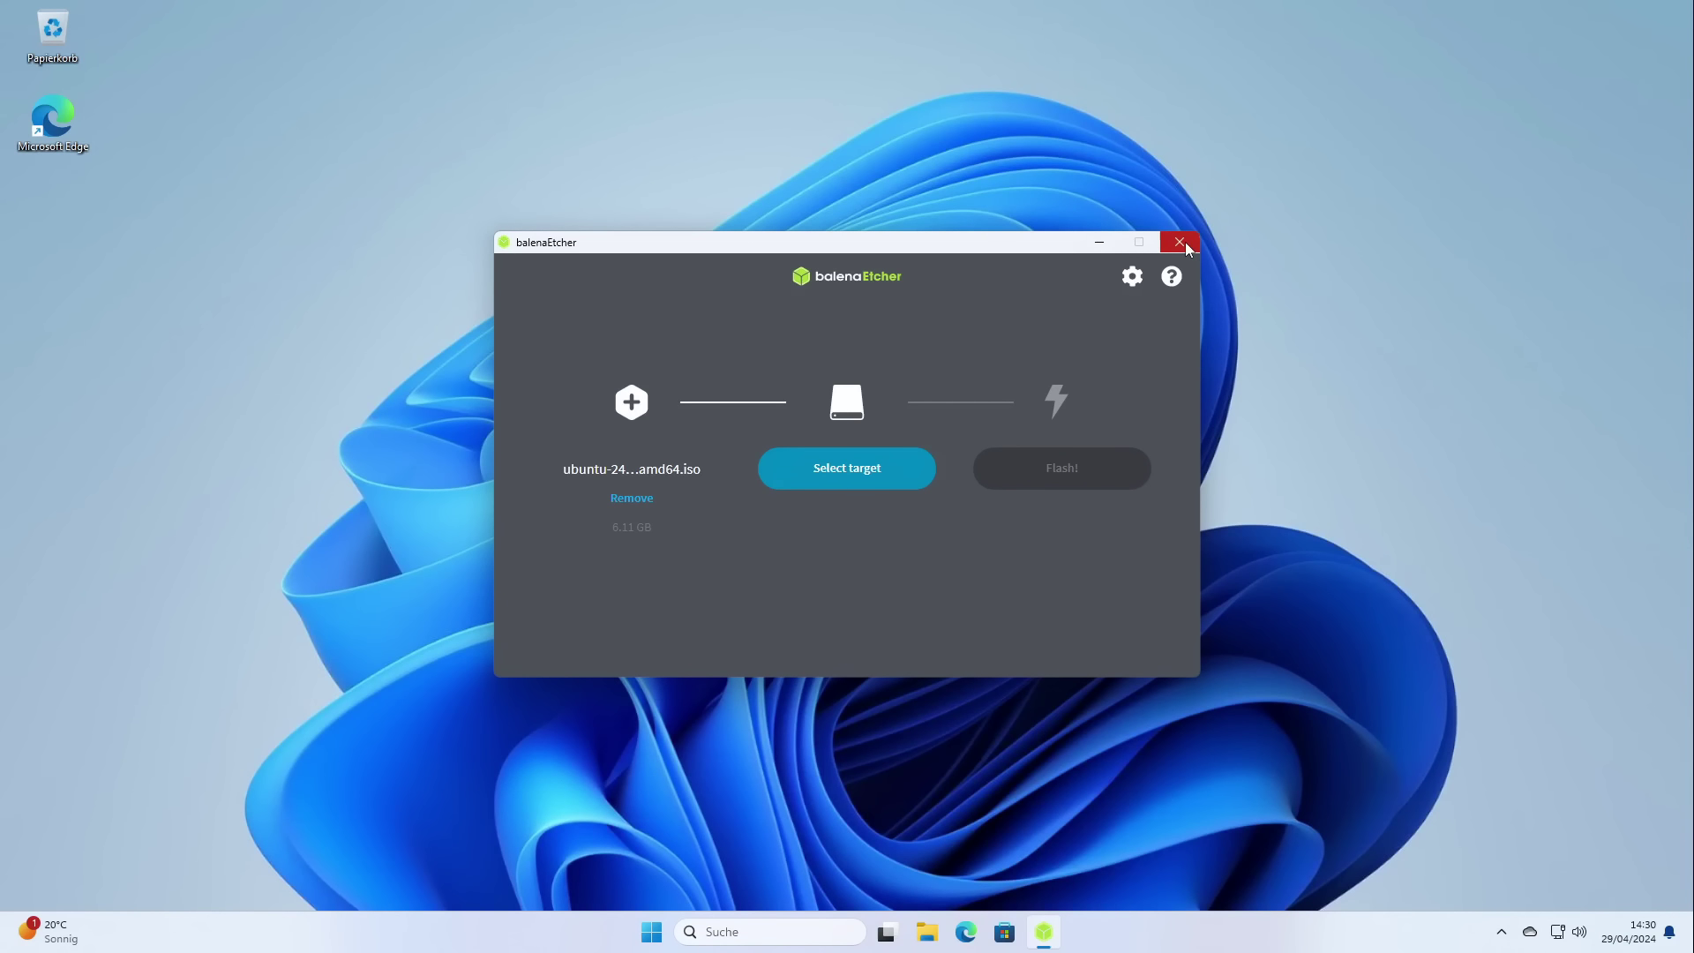
{"action": "left_click", "coordinate": [1186, 243]}
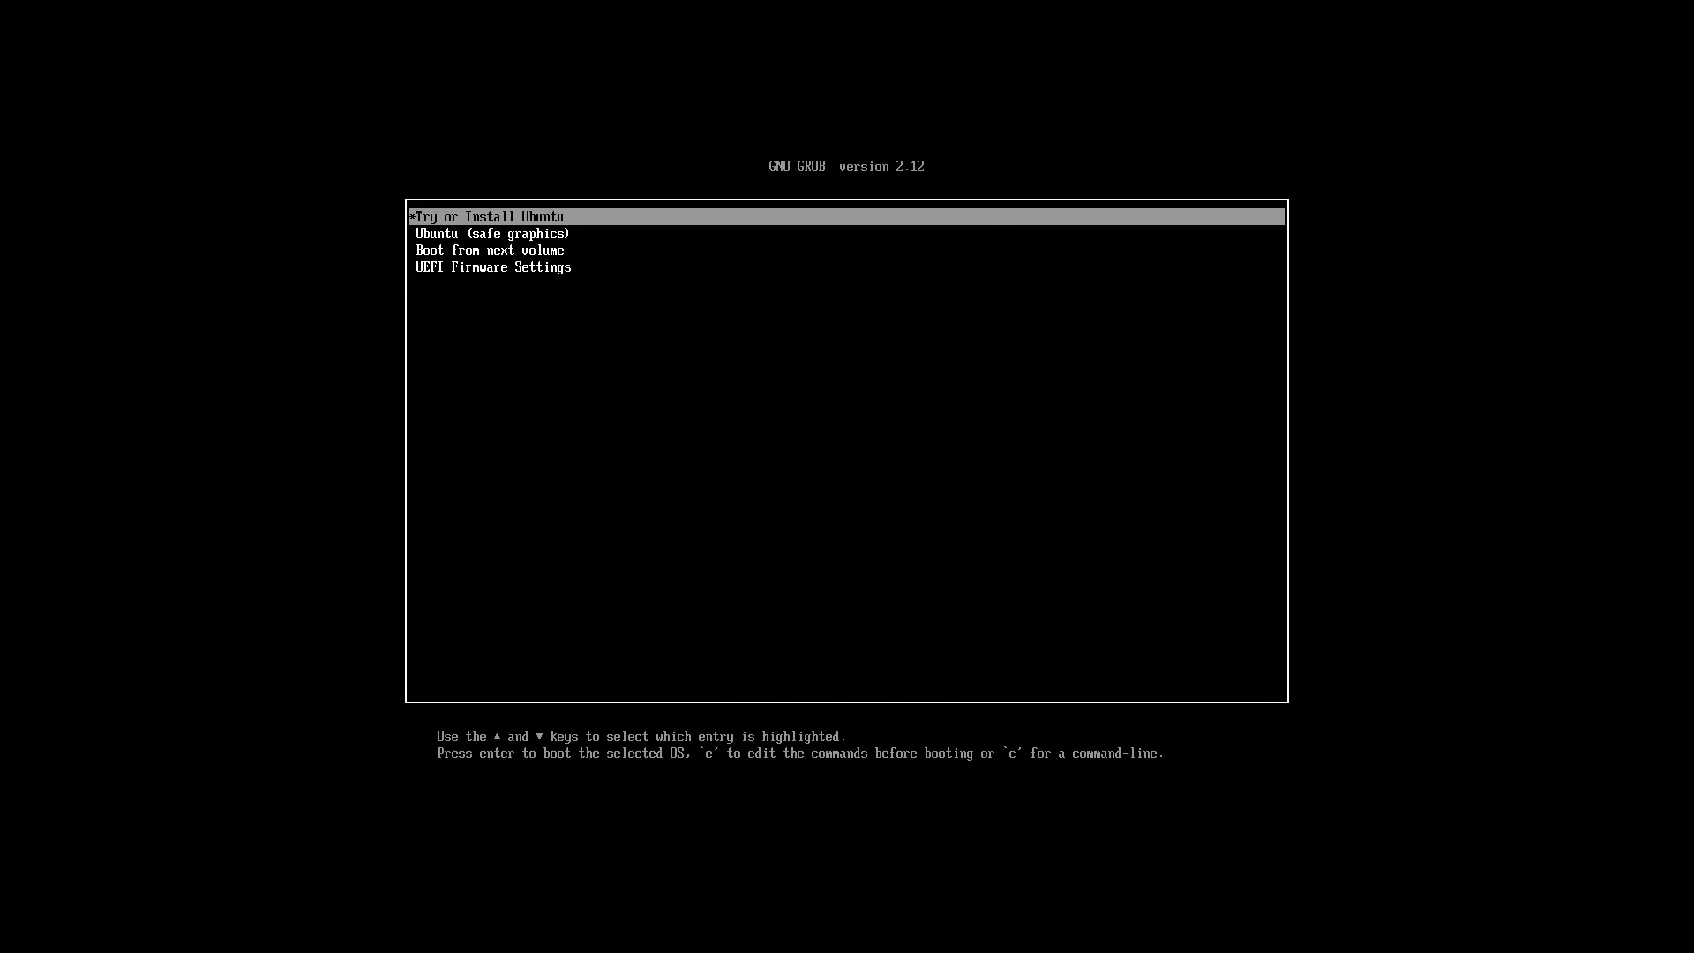
Boot the "Try or Install Ubuntu" entry from the GRUB boot menu
{"action": "key", "text": "Down"}
{"action": "key", "text": "Down"}
{"action": "key", "text": "Down"}
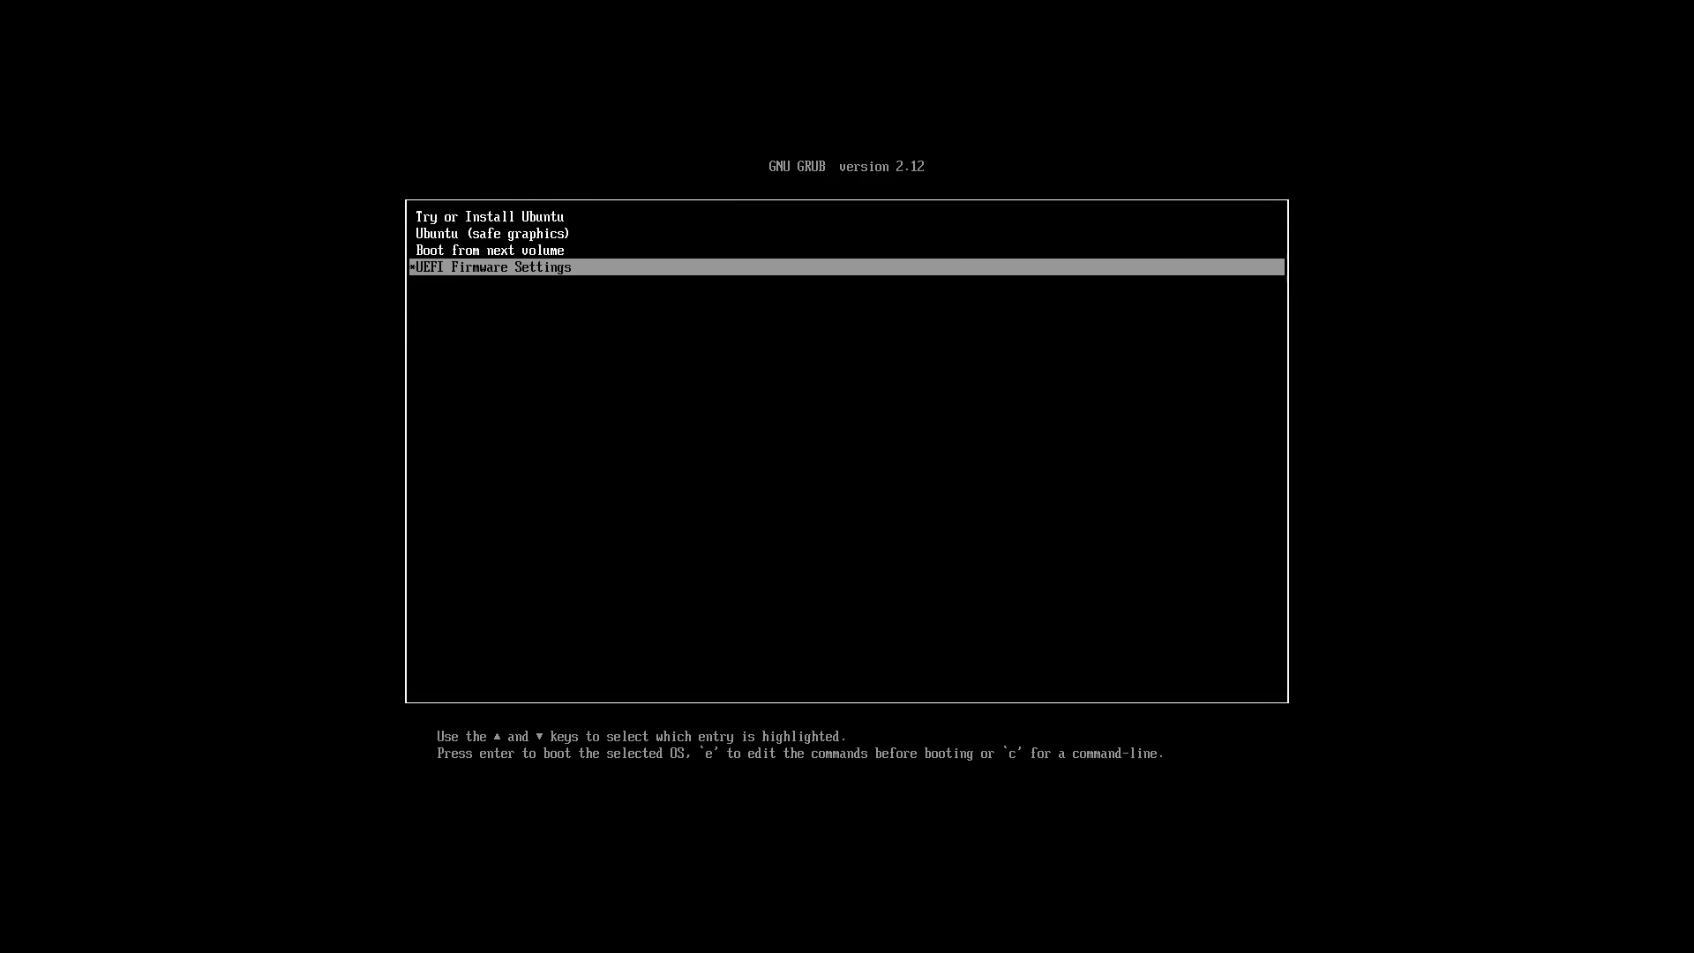
{"action": "key", "text": "Up"}
{"action": "key", "text": "Up"}
{"action": "key", "text": "Up"}
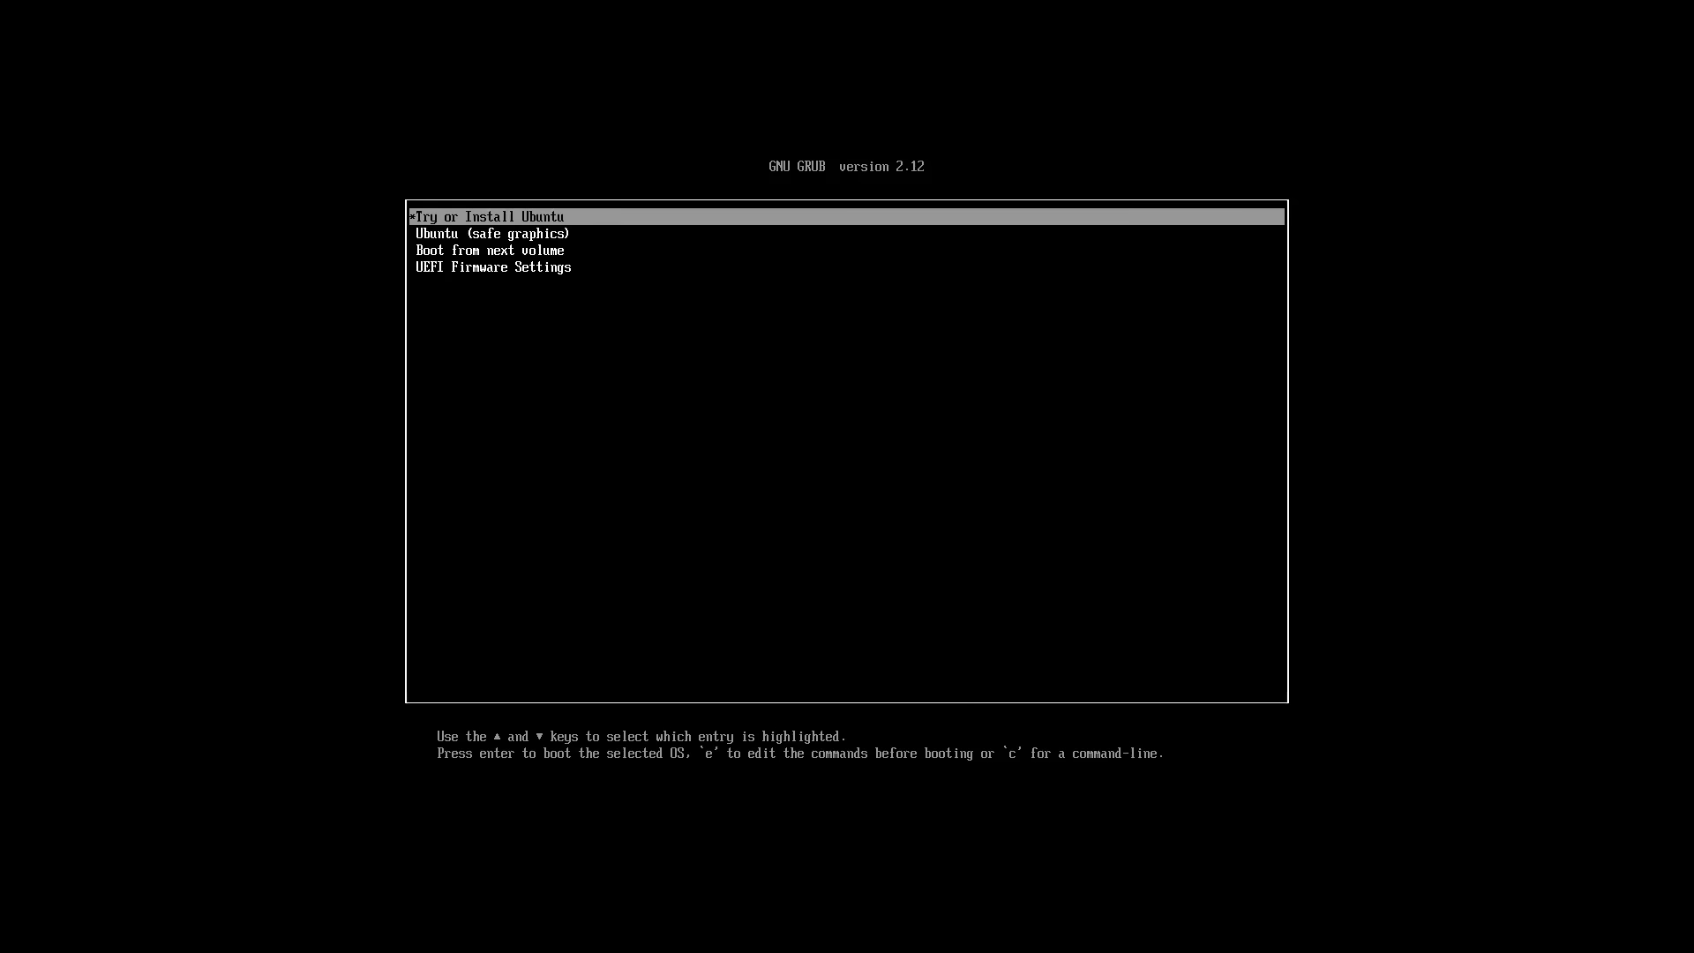
{"action": "key", "text": "Return"}
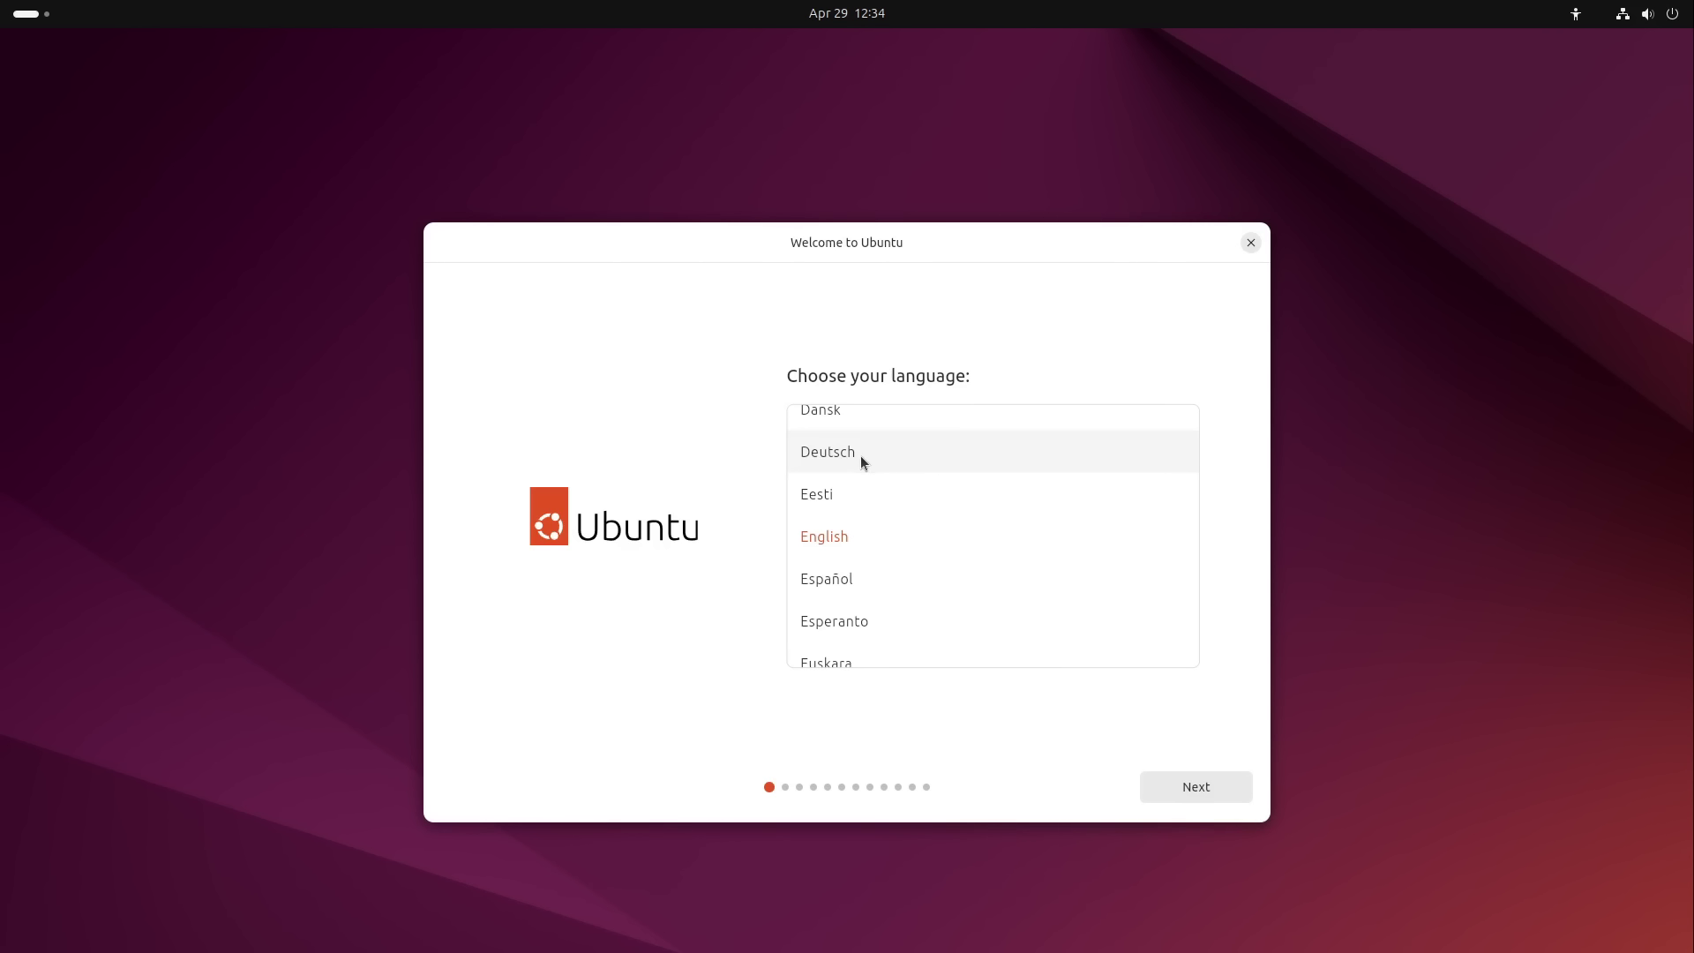
Set the installer language to Deutsch and skip the accessibility settings
{"action": "left_click", "coordinate": [860, 455]}
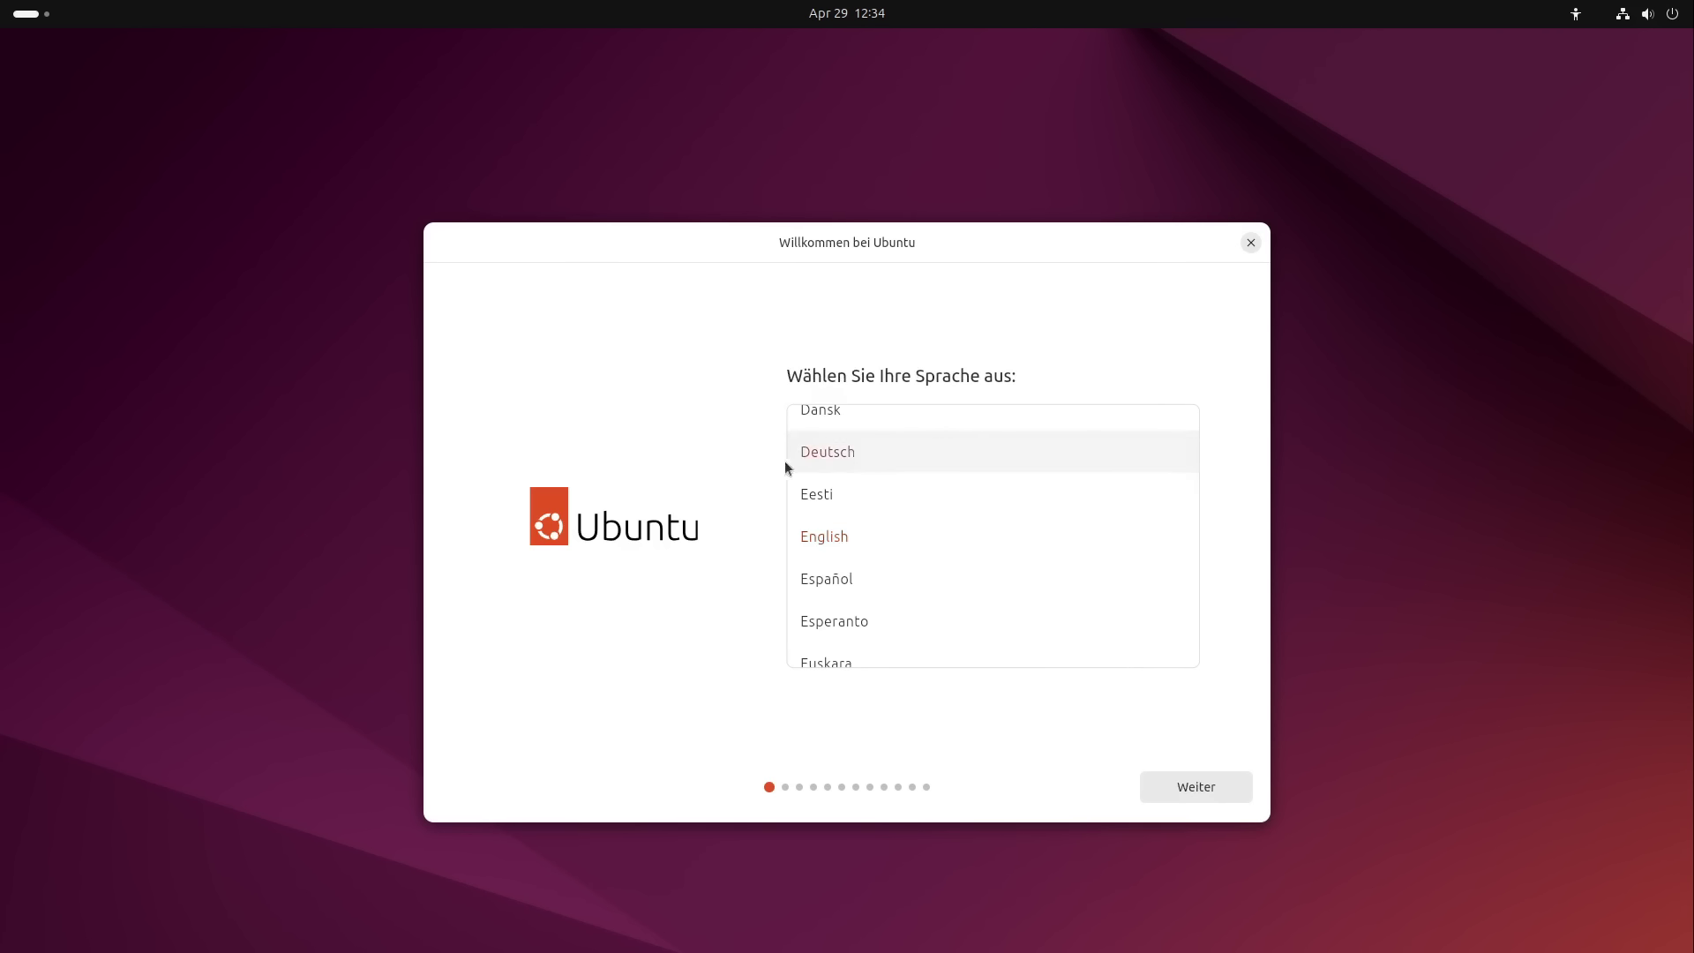
{"action": "left_click", "coordinate": [1210, 790]}
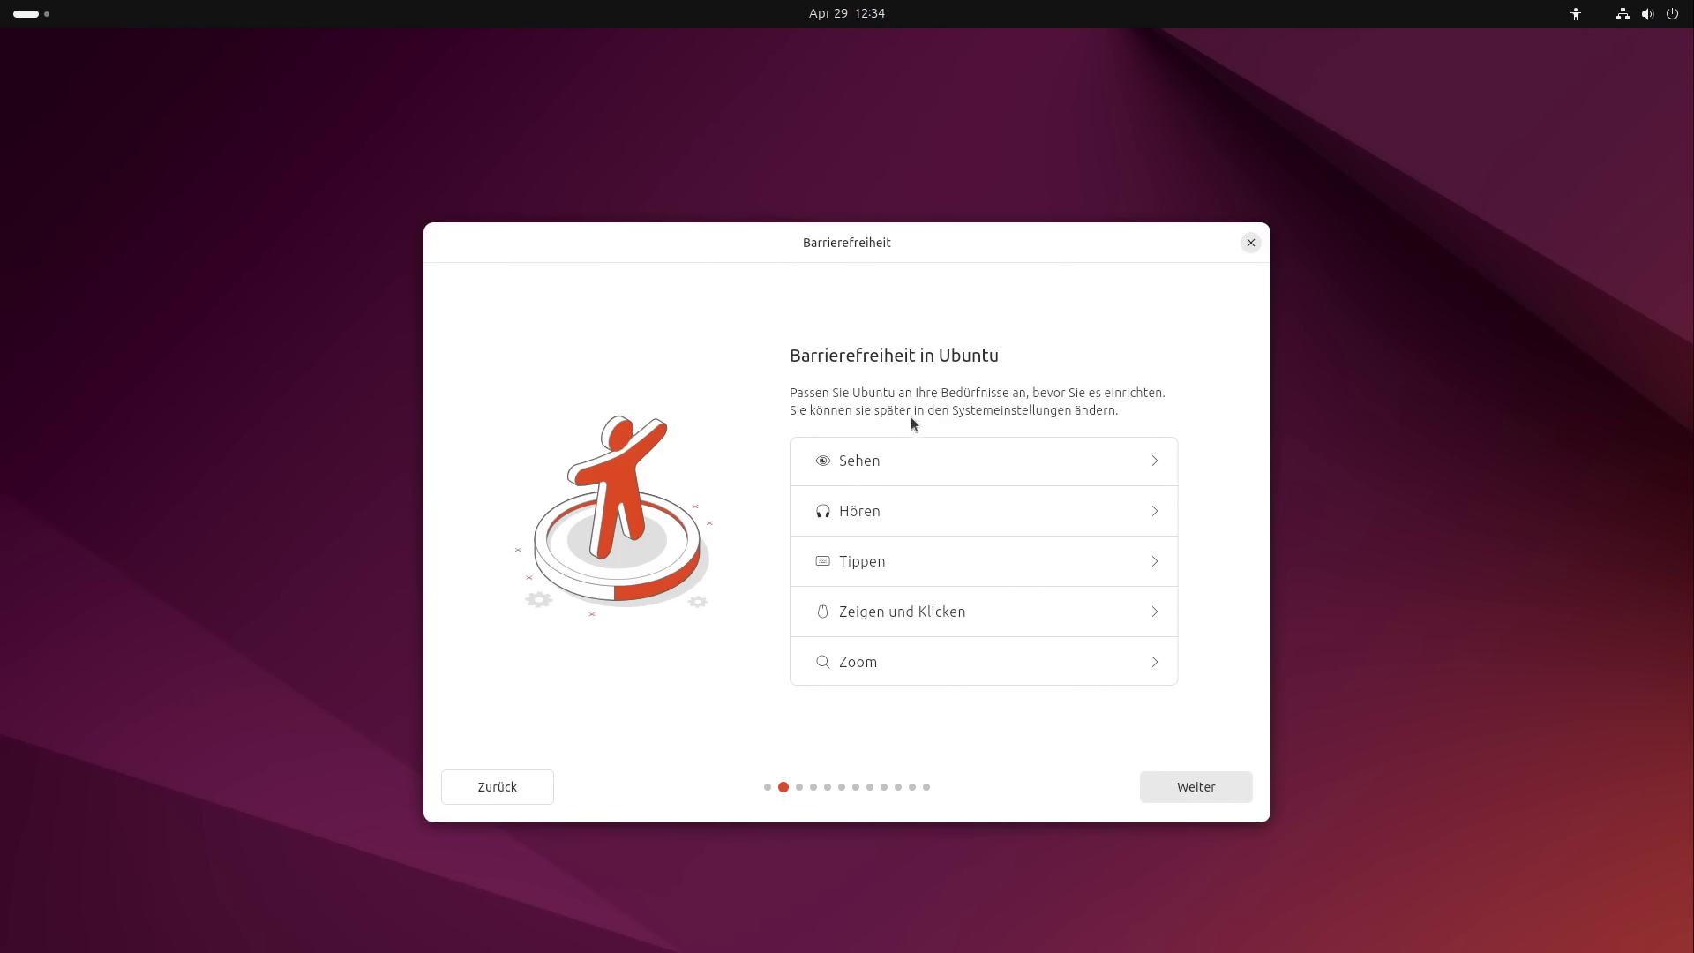
{"action": "left_click", "coordinate": [1200, 790]}
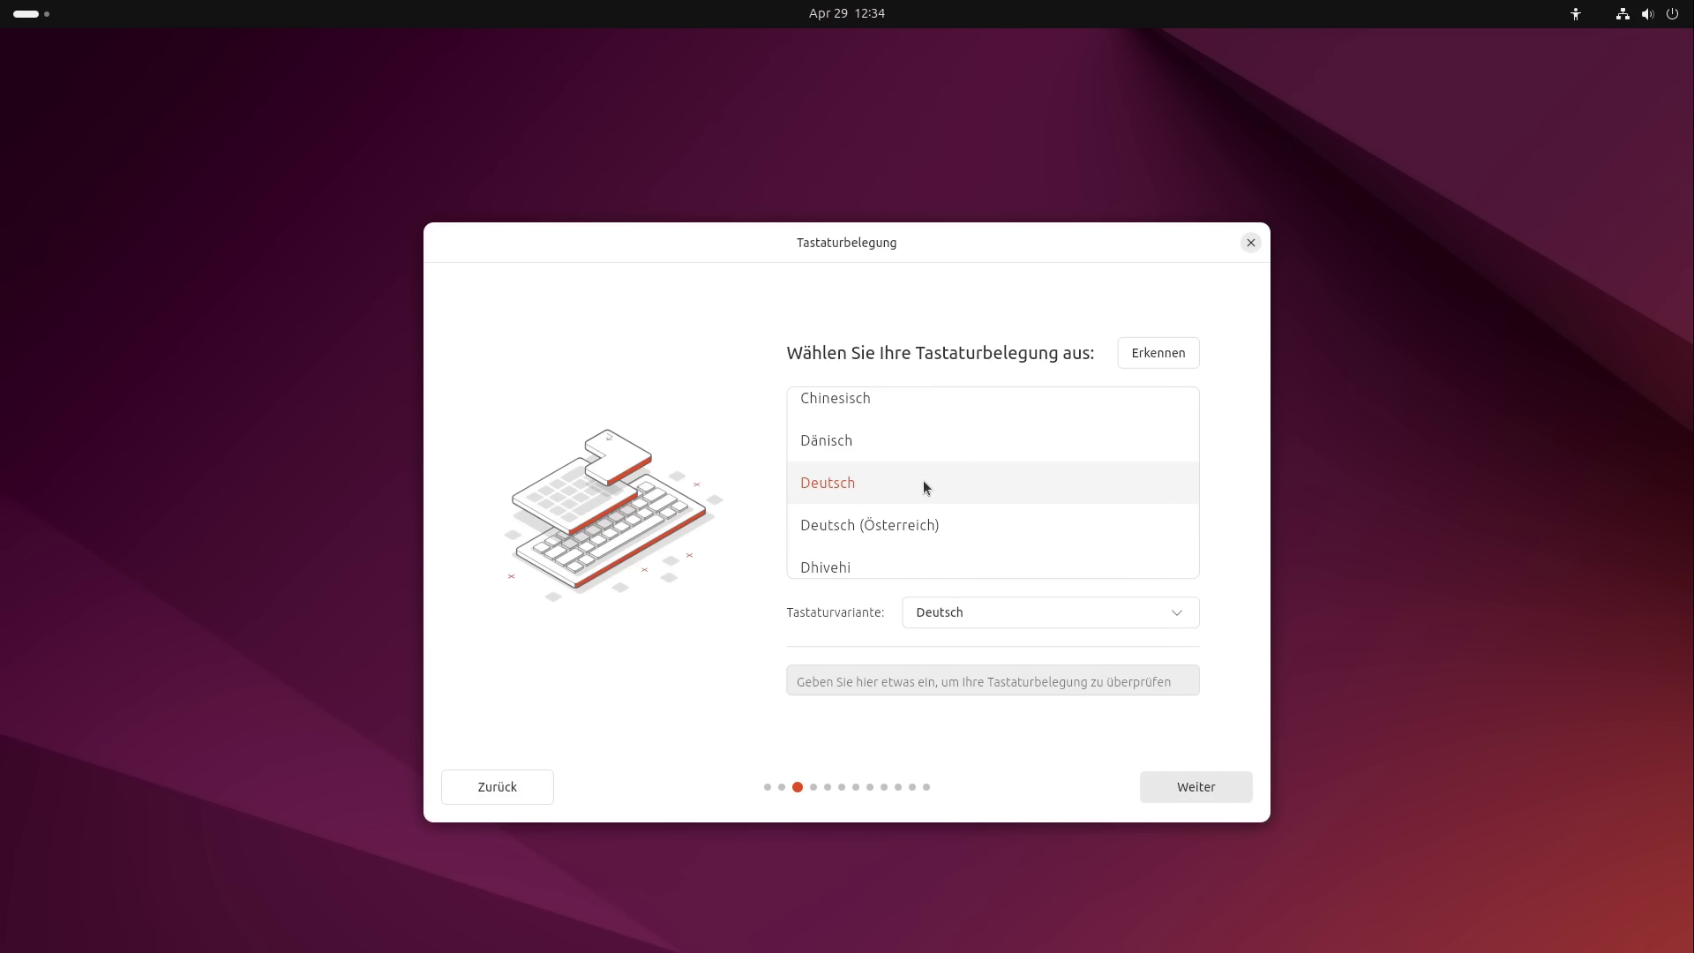
Accept the Deutsch keyboard layout with the Deutsch variant and use the wired network connection
{"action": "left_click", "coordinate": [965, 620]}
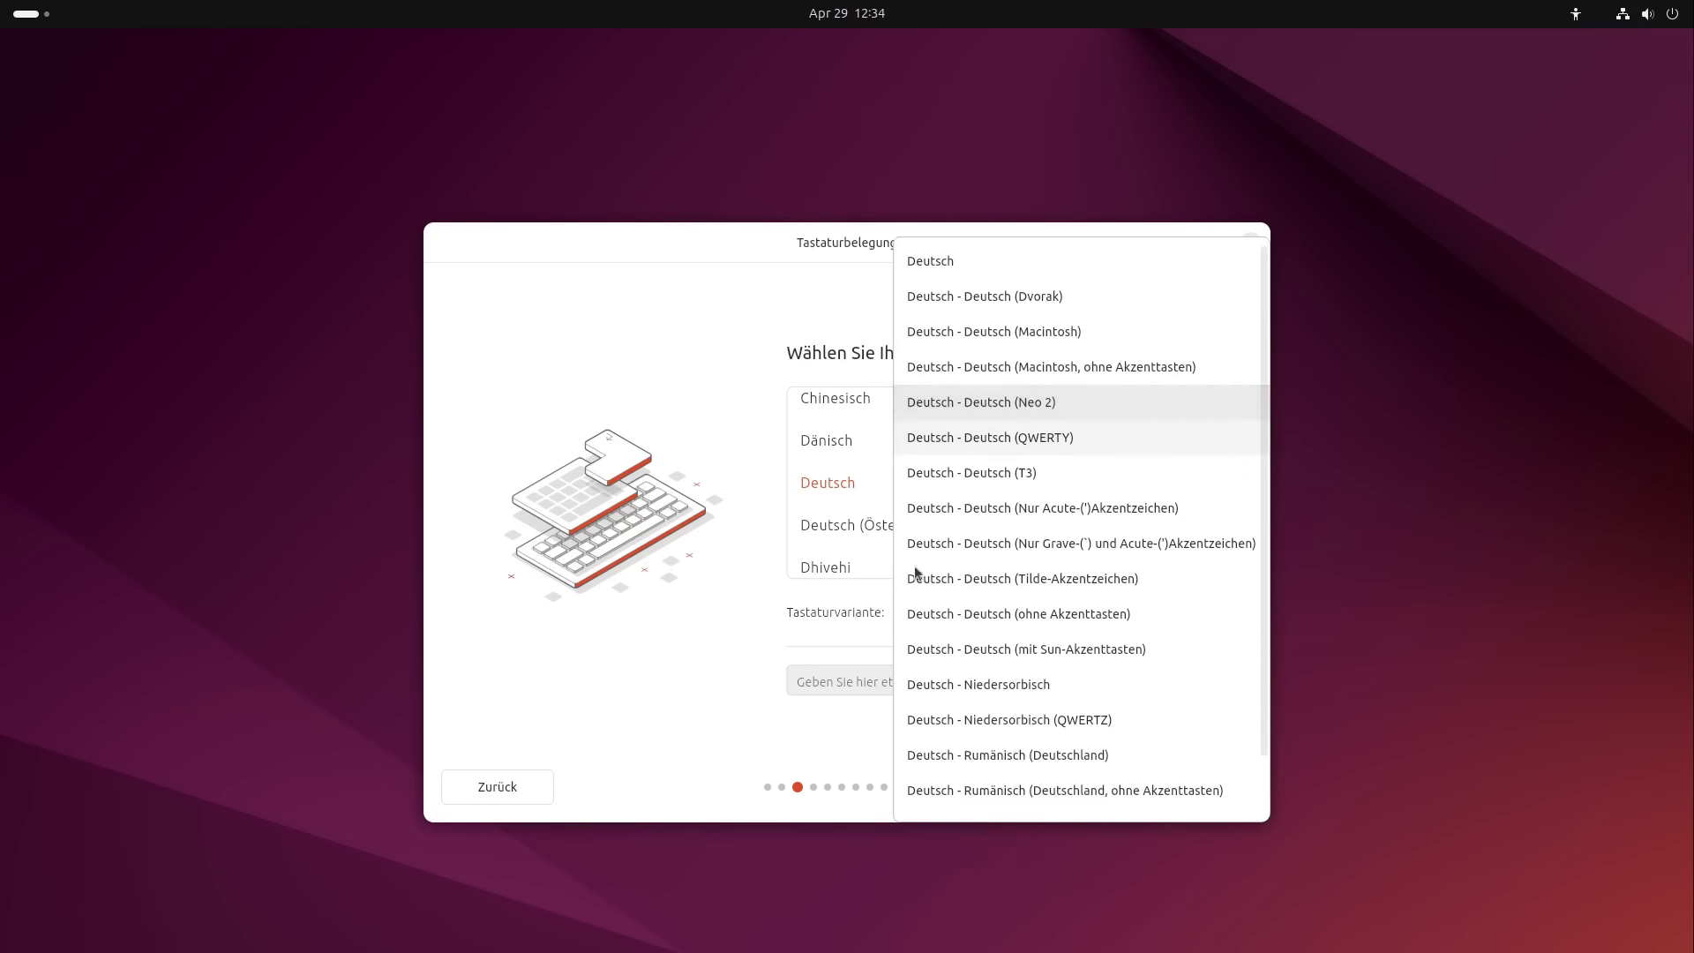
{"action": "left_click", "coordinate": [775, 638]}
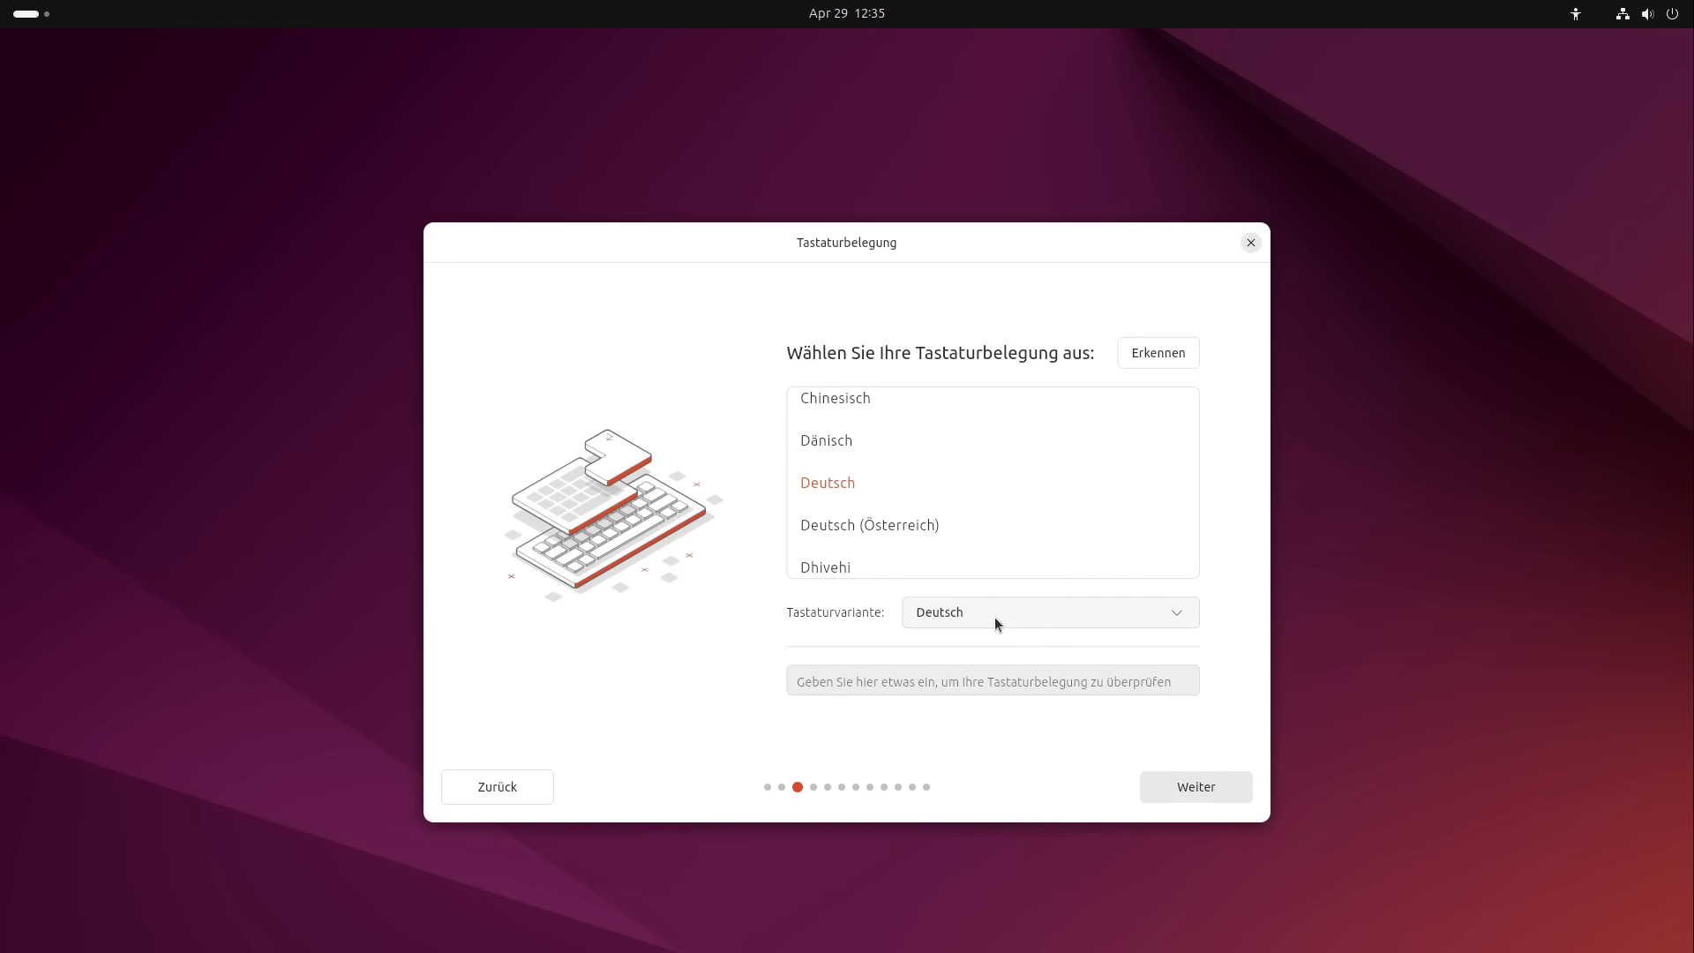
{"action": "left_click", "coordinate": [1188, 786]}
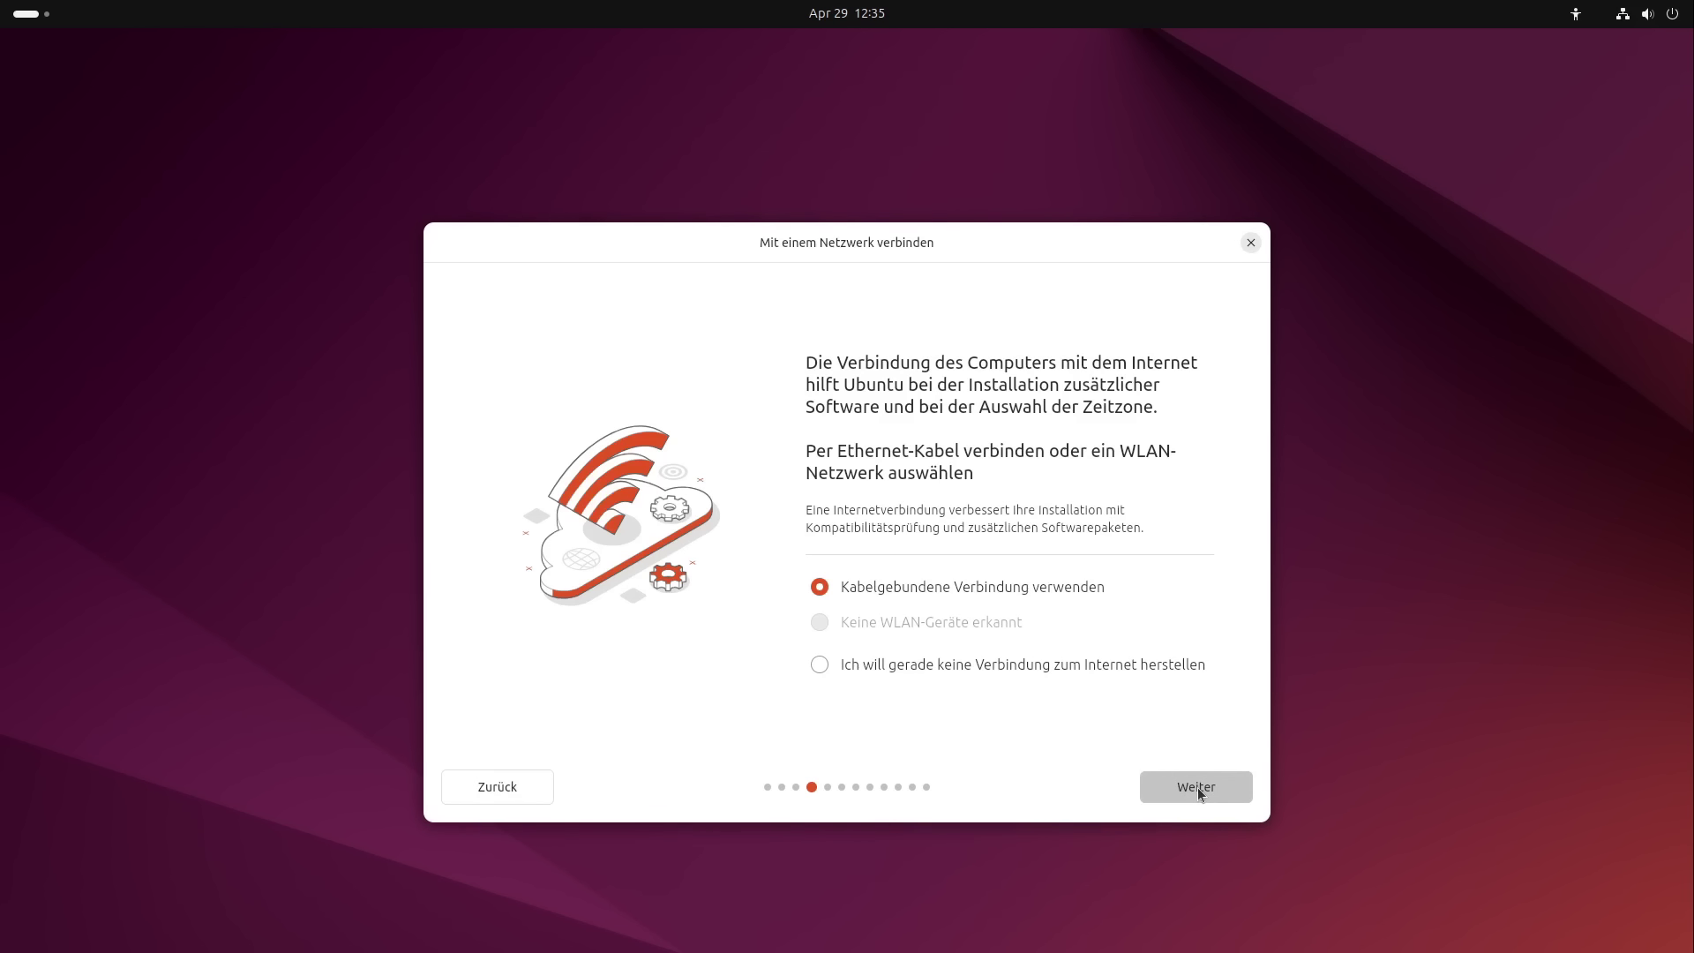
{"action": "left_click", "coordinate": [1199, 792]}
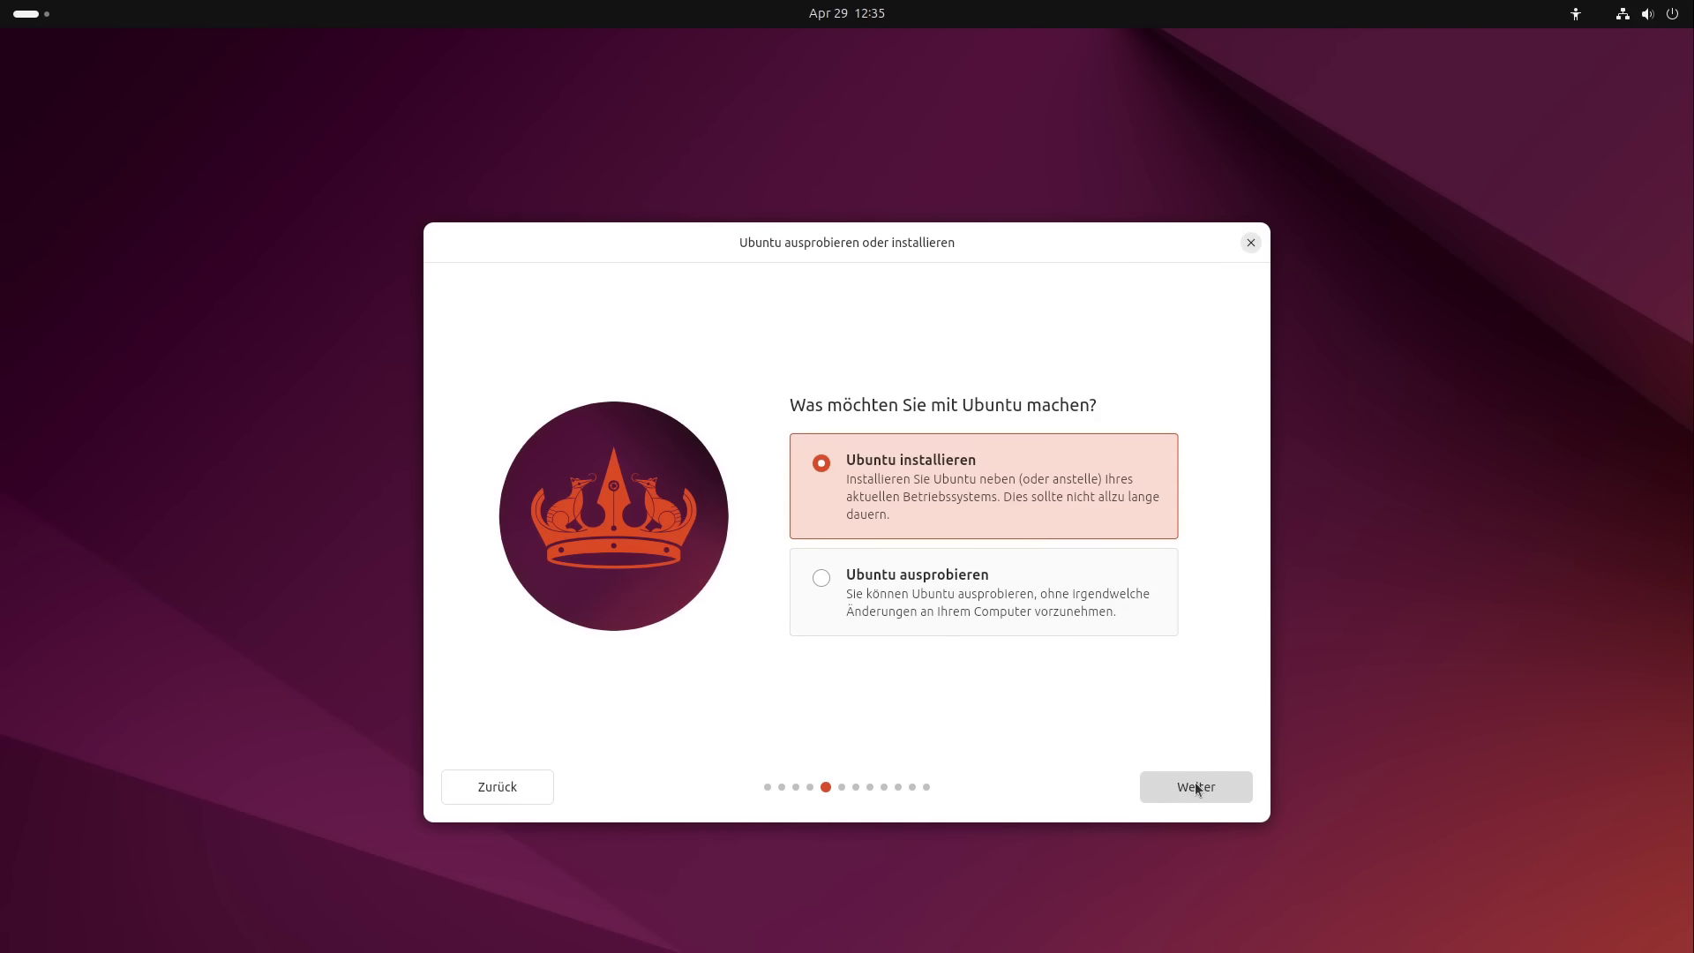
Choose to install Ubuntu interactively with the full application selection (Vollständige Installation)
{"action": "left_click", "coordinate": [1196, 788]}
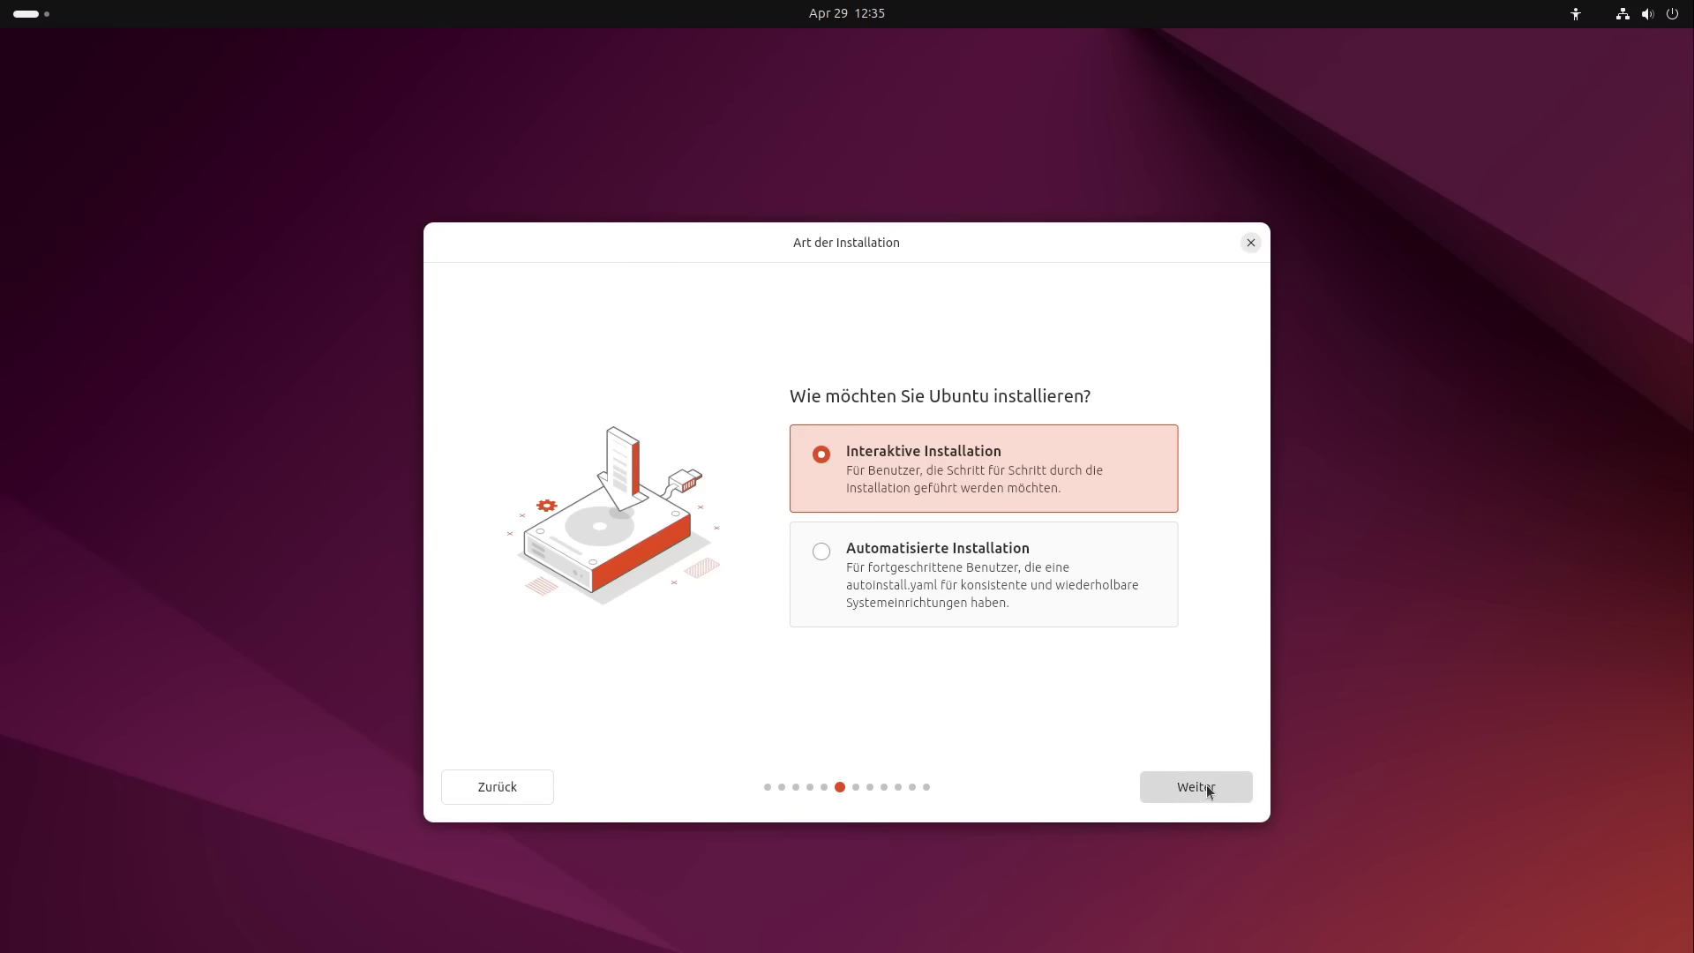
{"action": "left_click", "coordinate": [1208, 788]}
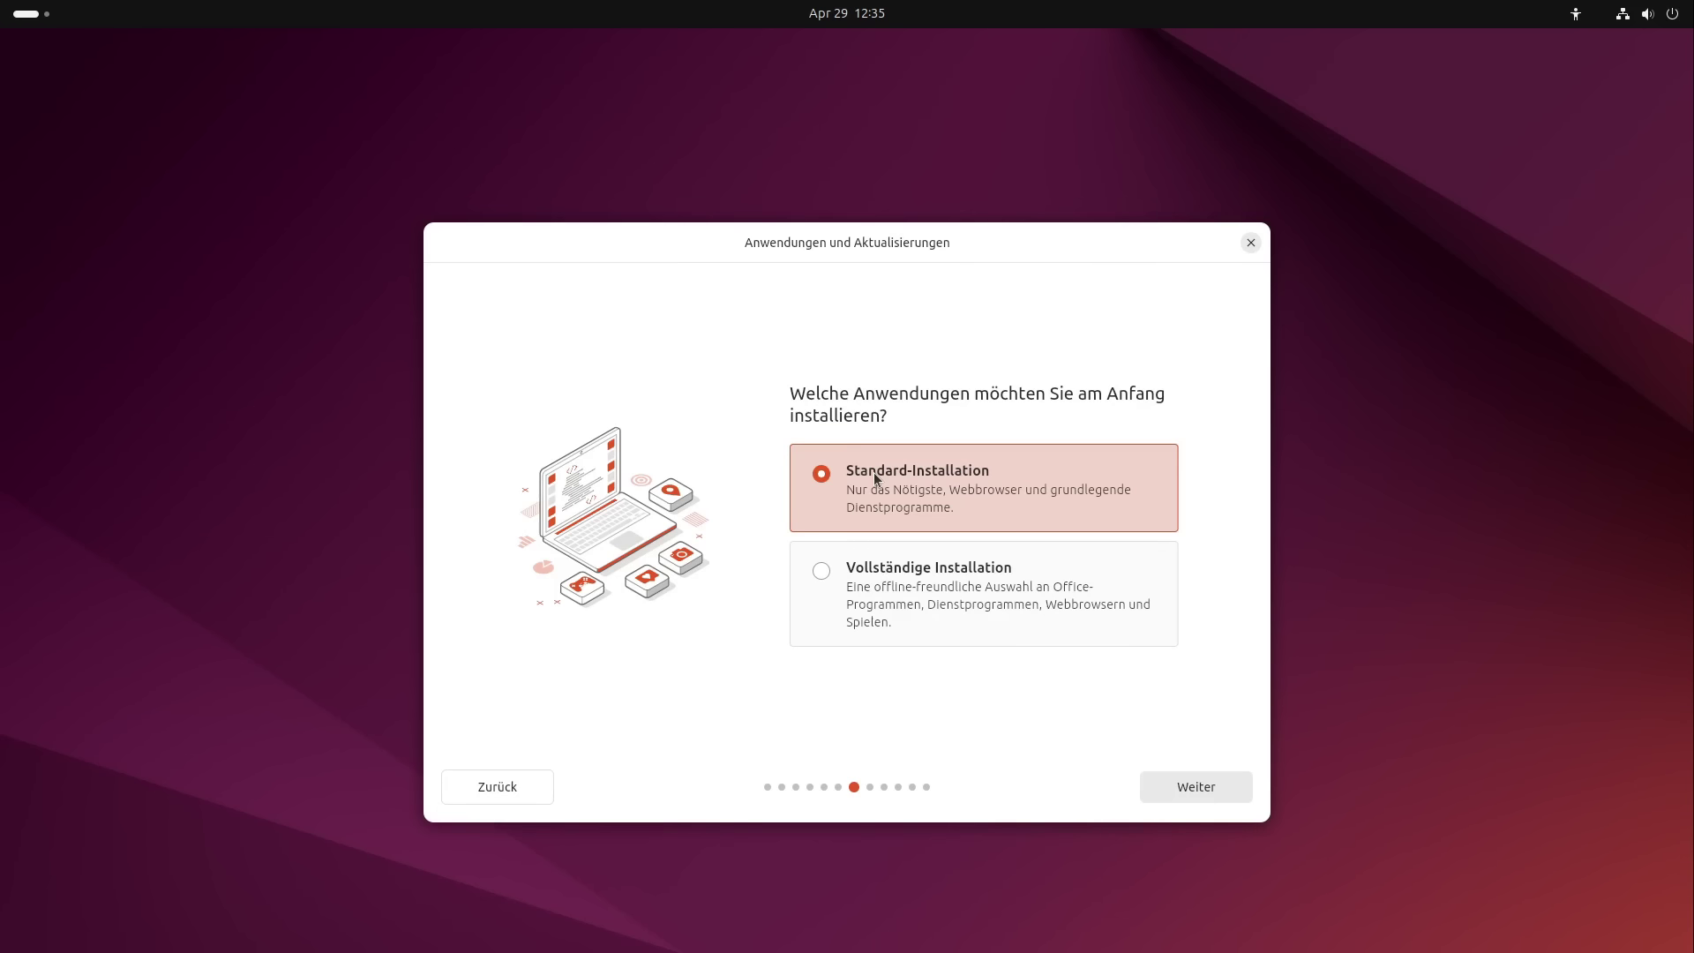
{"action": "left_click", "coordinate": [854, 584]}
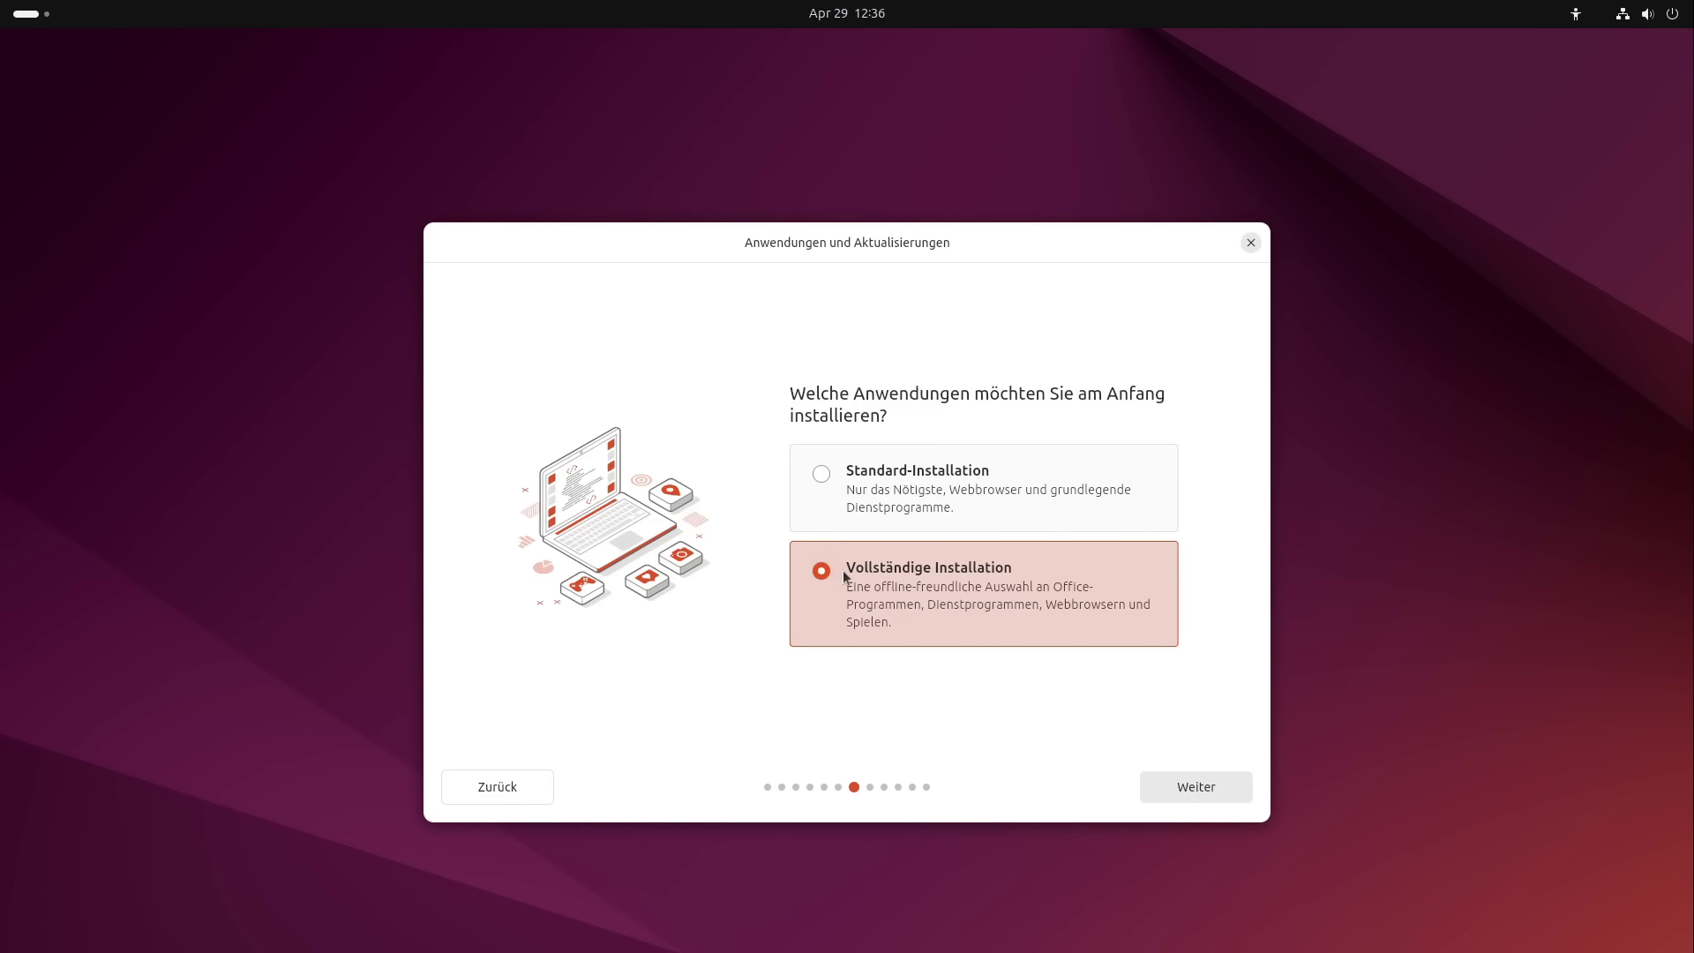
{"action": "left_click", "coordinate": [1197, 787]}
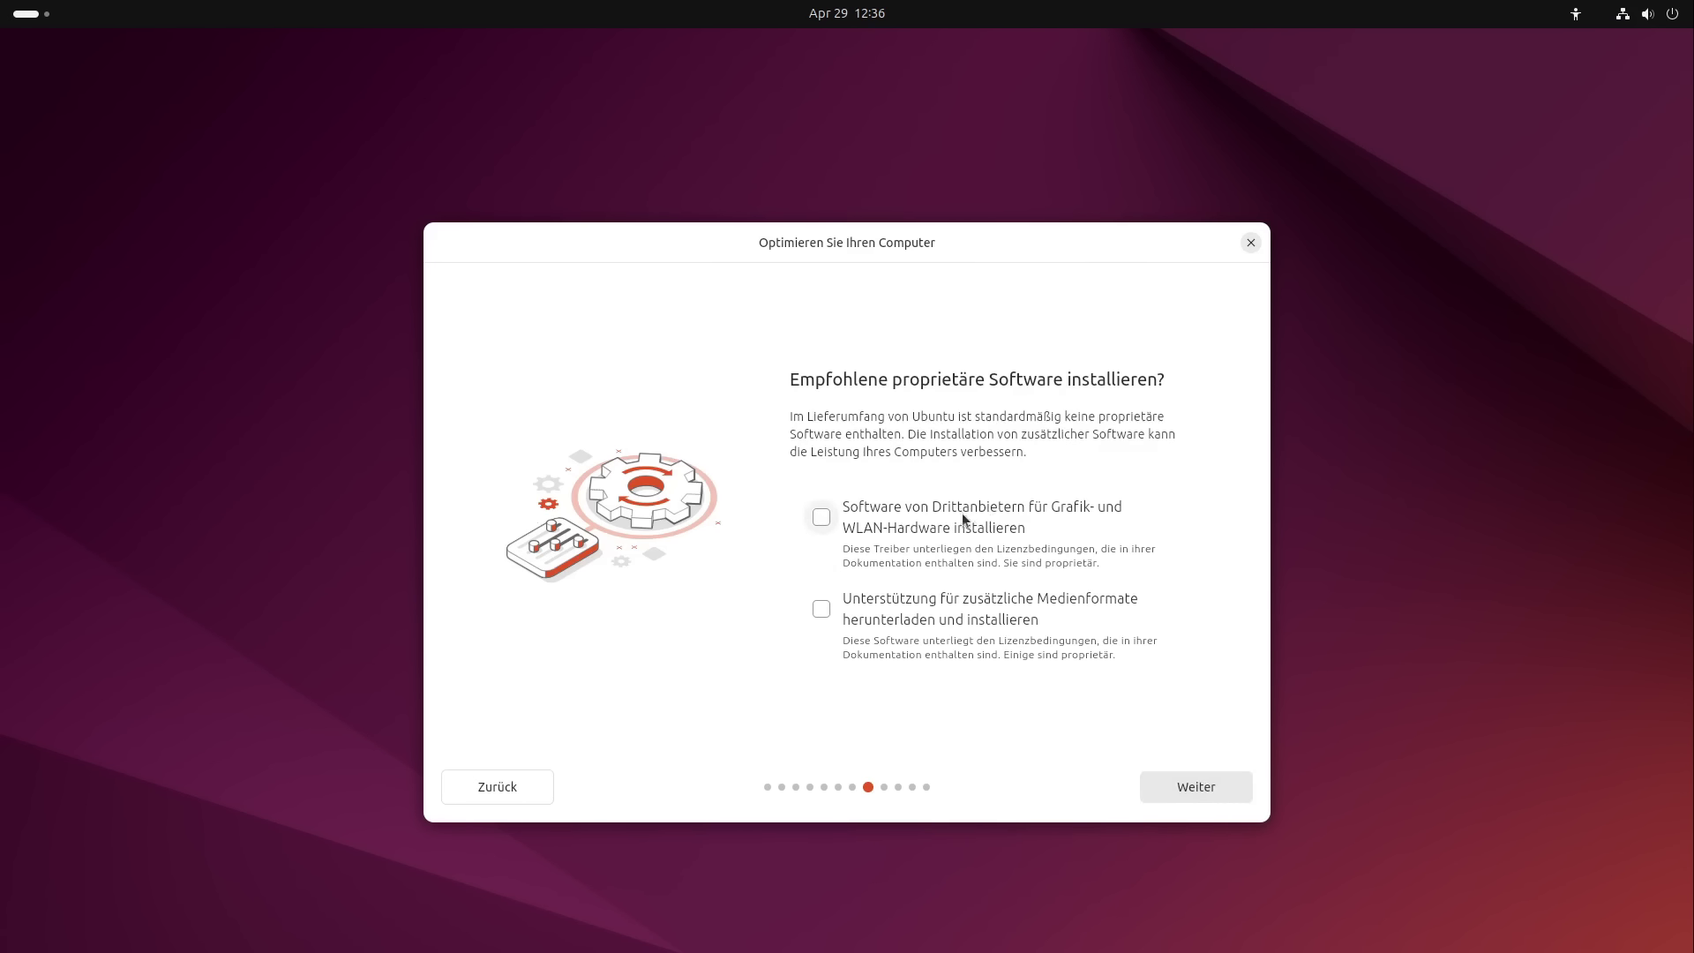
Enable third-party graphics and Wi-Fi software and additional media formats, and choose installing Ubuntu alongside Windows Boot Manager
{"action": "left_click", "coordinate": [952, 523]}
{"action": "left_click", "coordinate": [924, 615]}
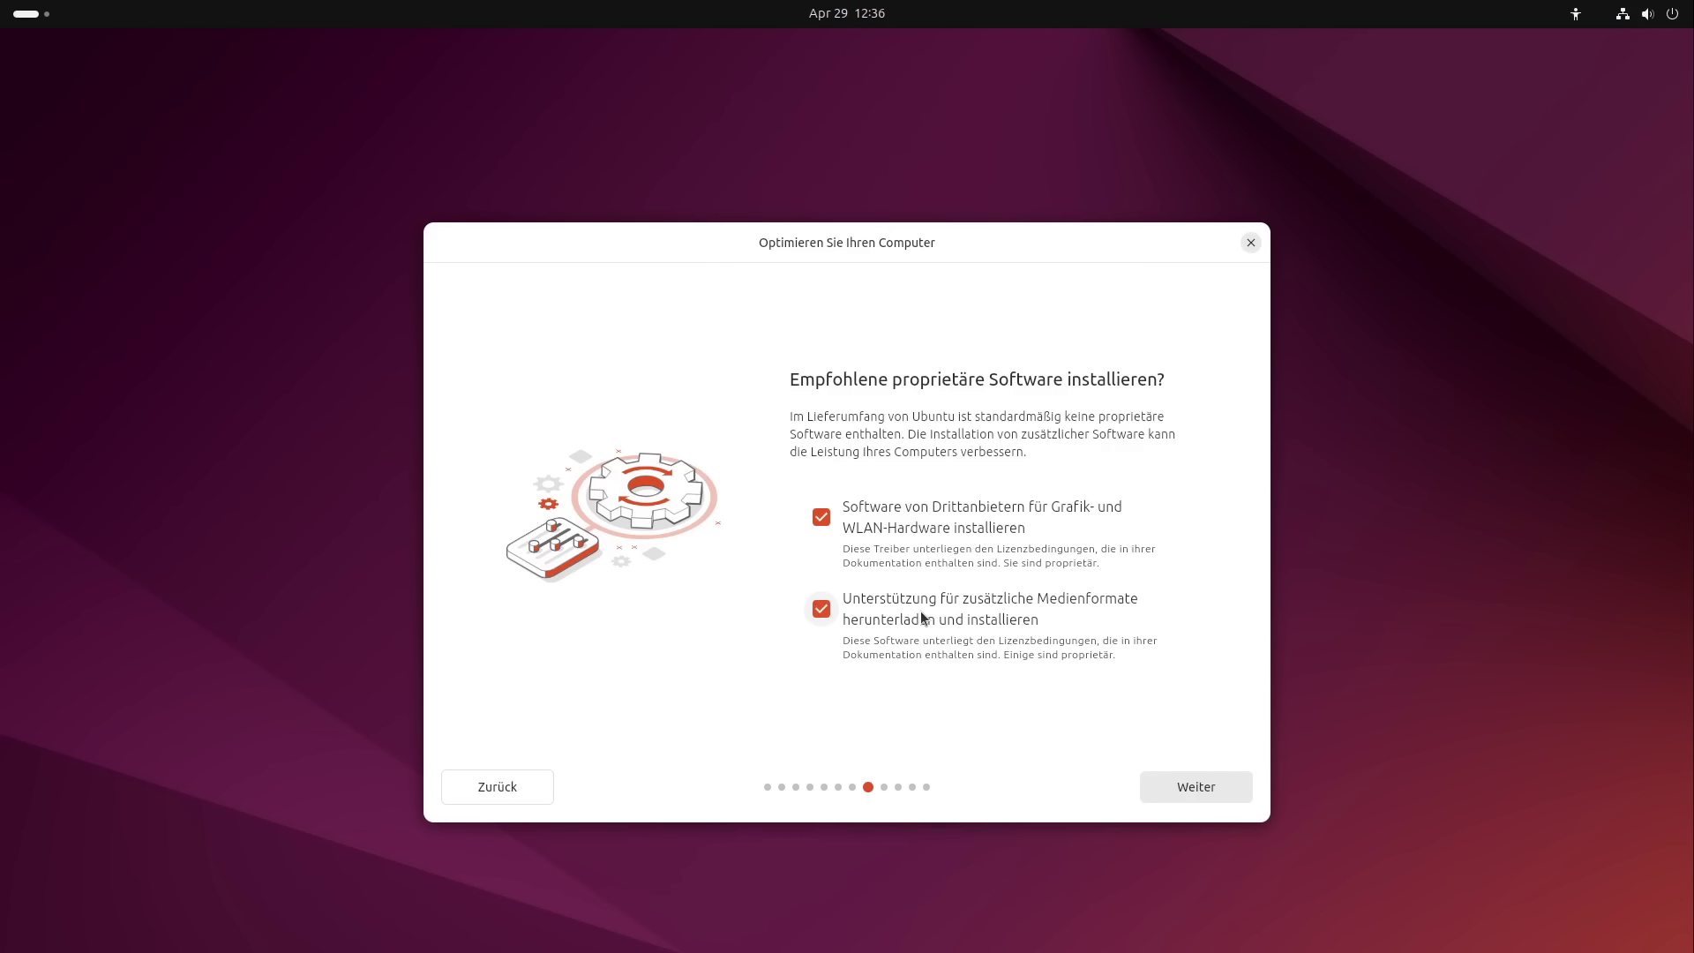
{"action": "left_click", "coordinate": [1198, 796]}
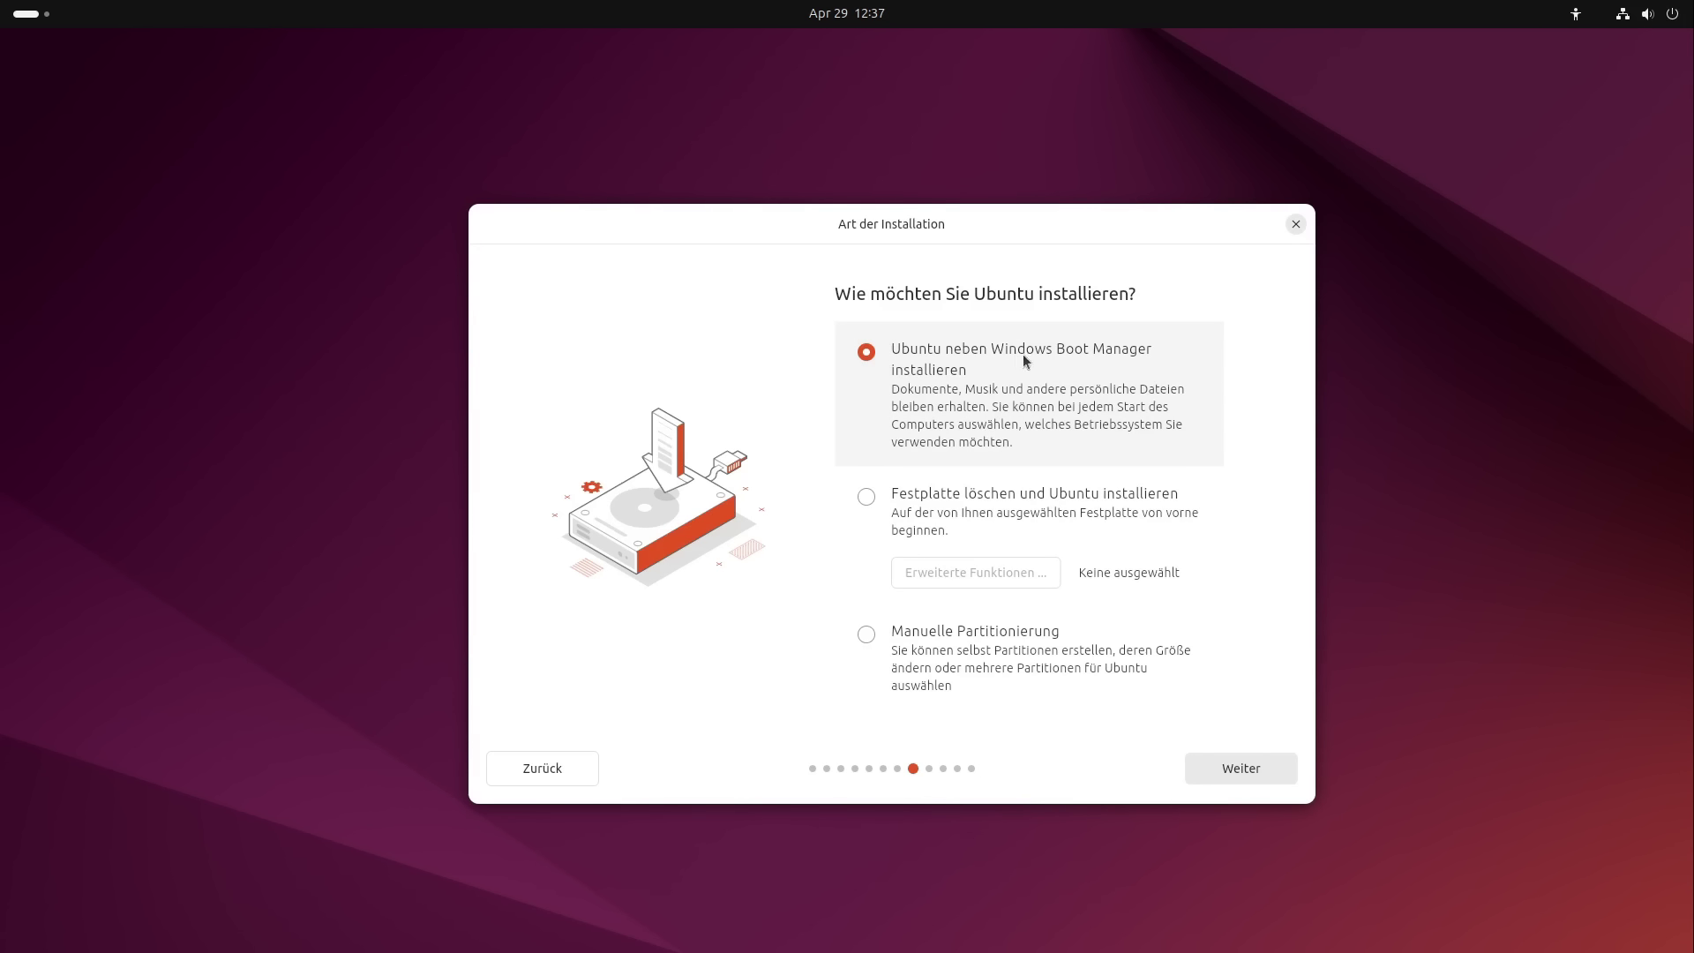
{"action": "left_click", "coordinate": [1259, 772]}
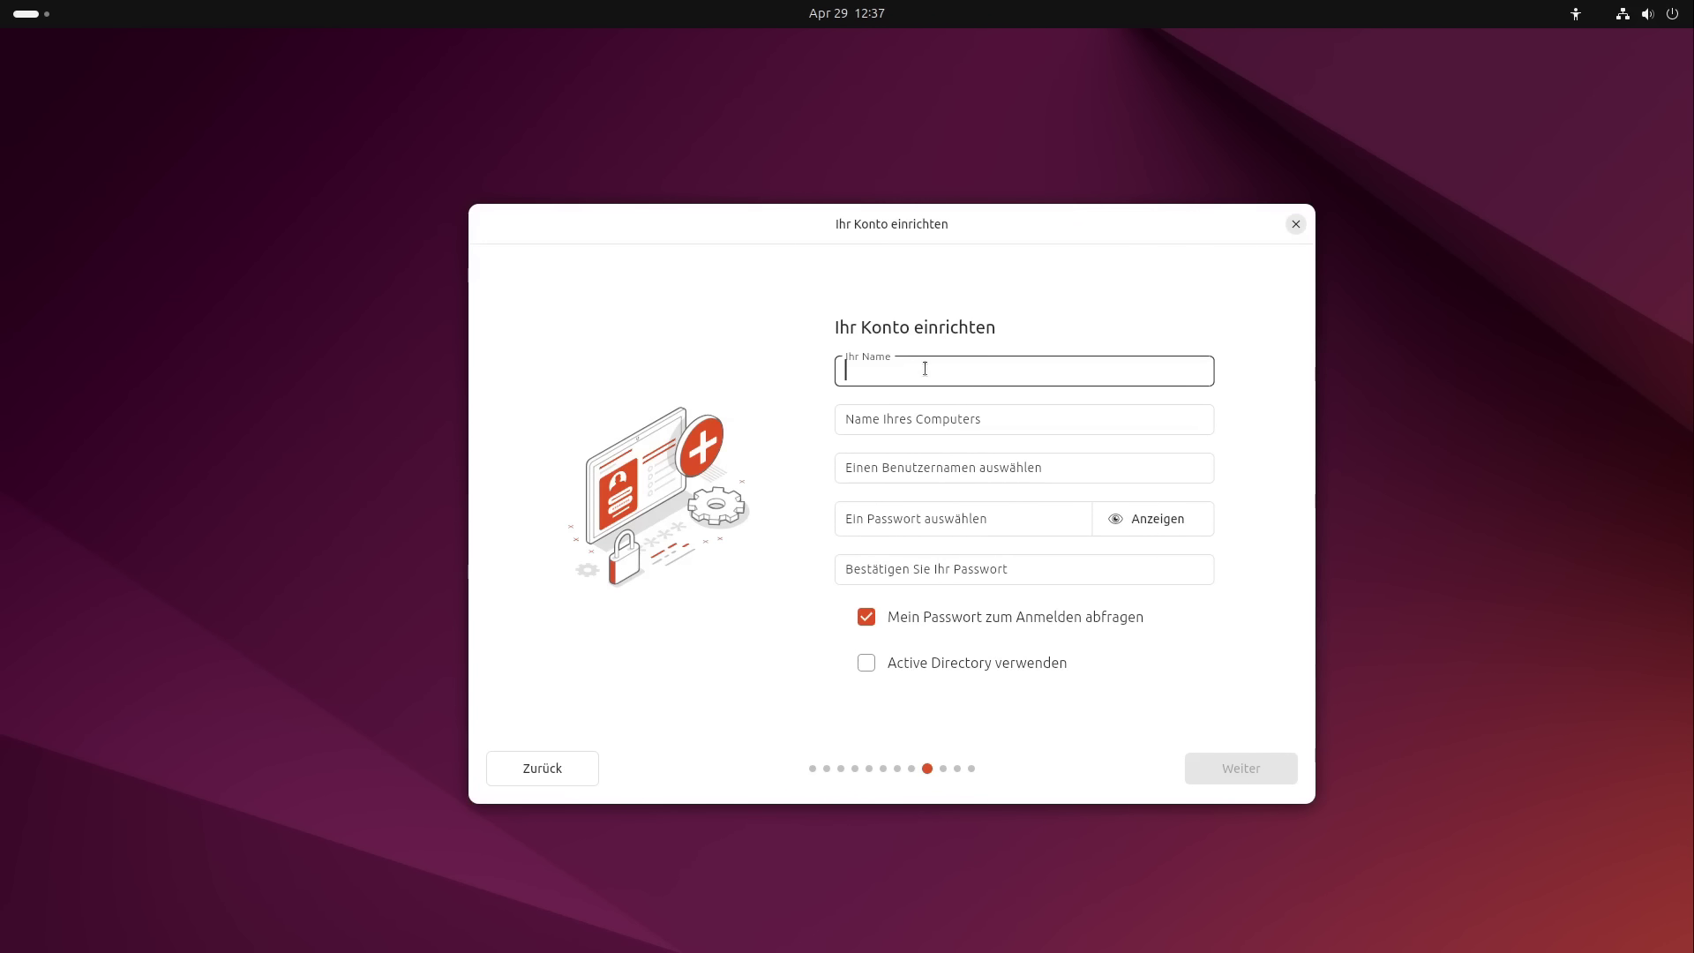
Set up the account by entering the user's name and the account password with its confirmation, keeping the password required at login
{"action": "type", "text": "Jean"}
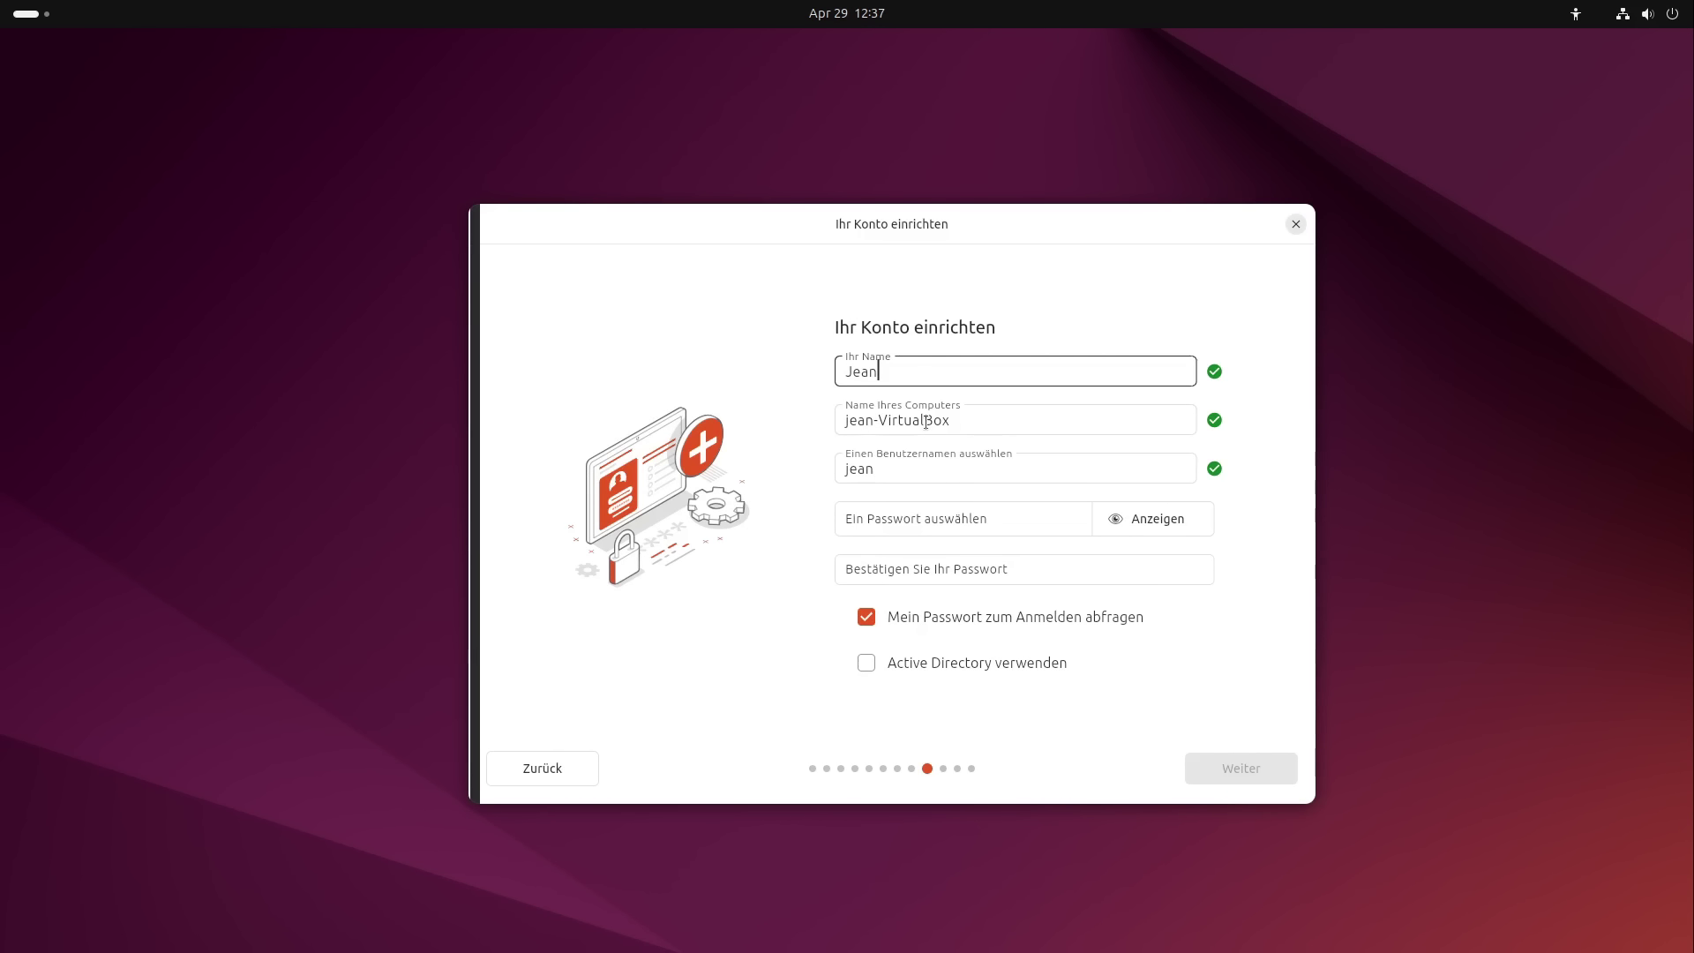
{"action": "left_click", "coordinate": [933, 522]}
{"action": "type", "text": "********"}
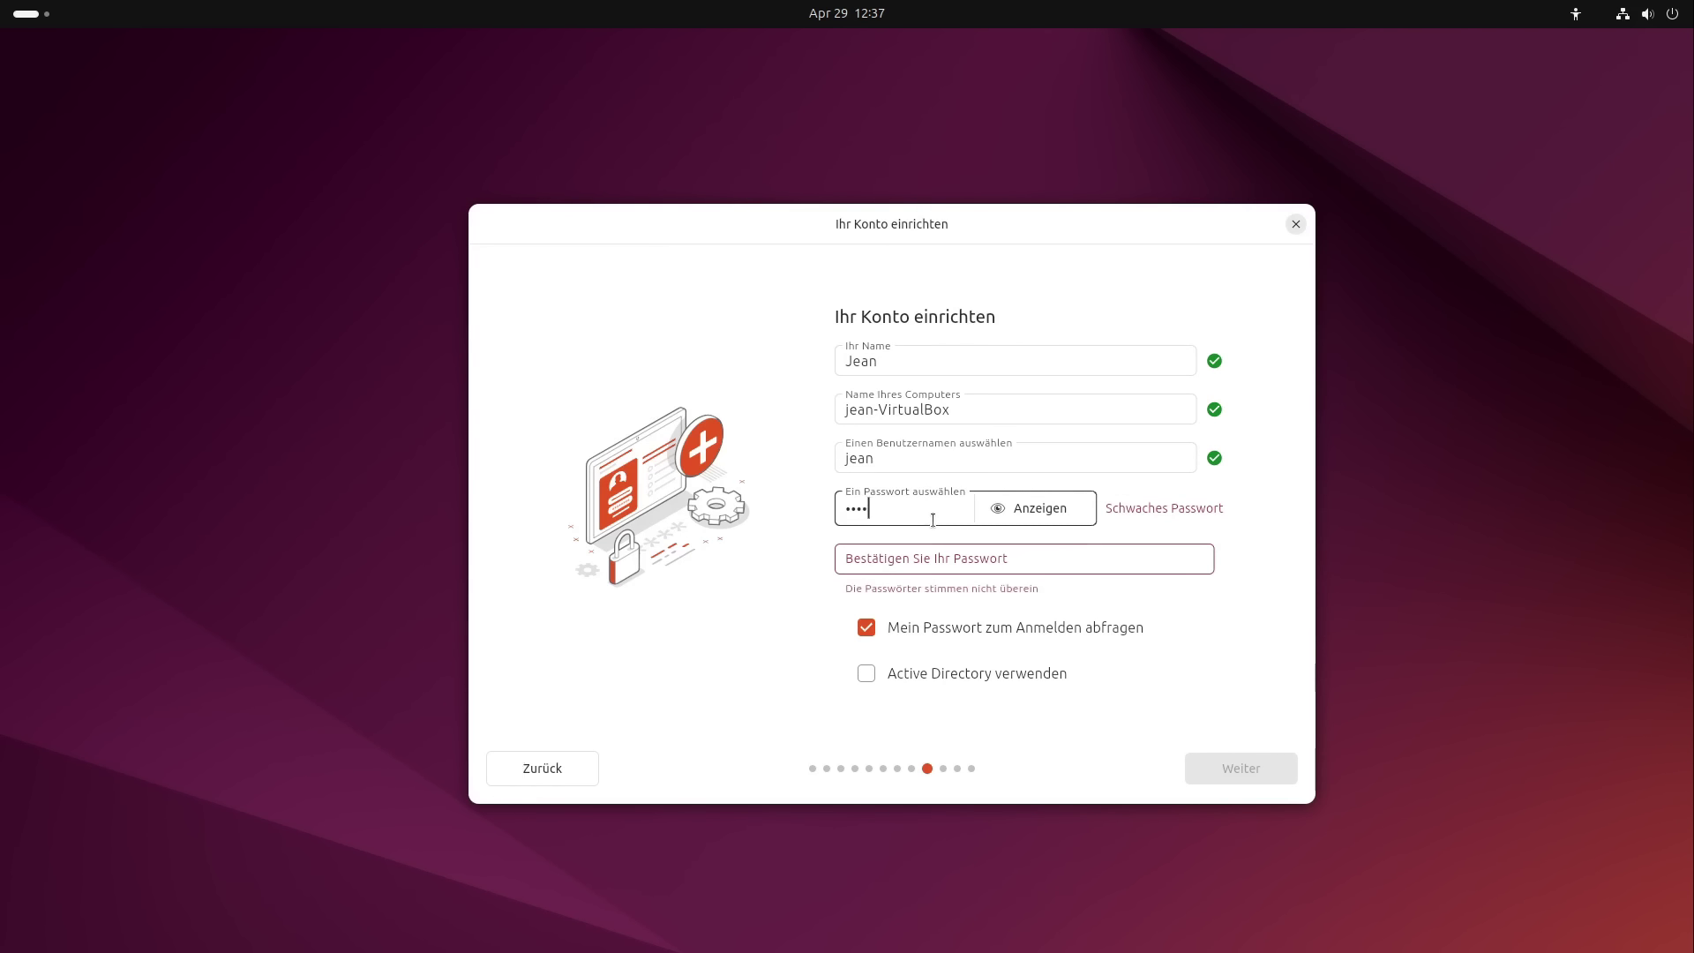
{"action": "left_click", "coordinate": [893, 562]}
{"action": "type", "text": "********"}
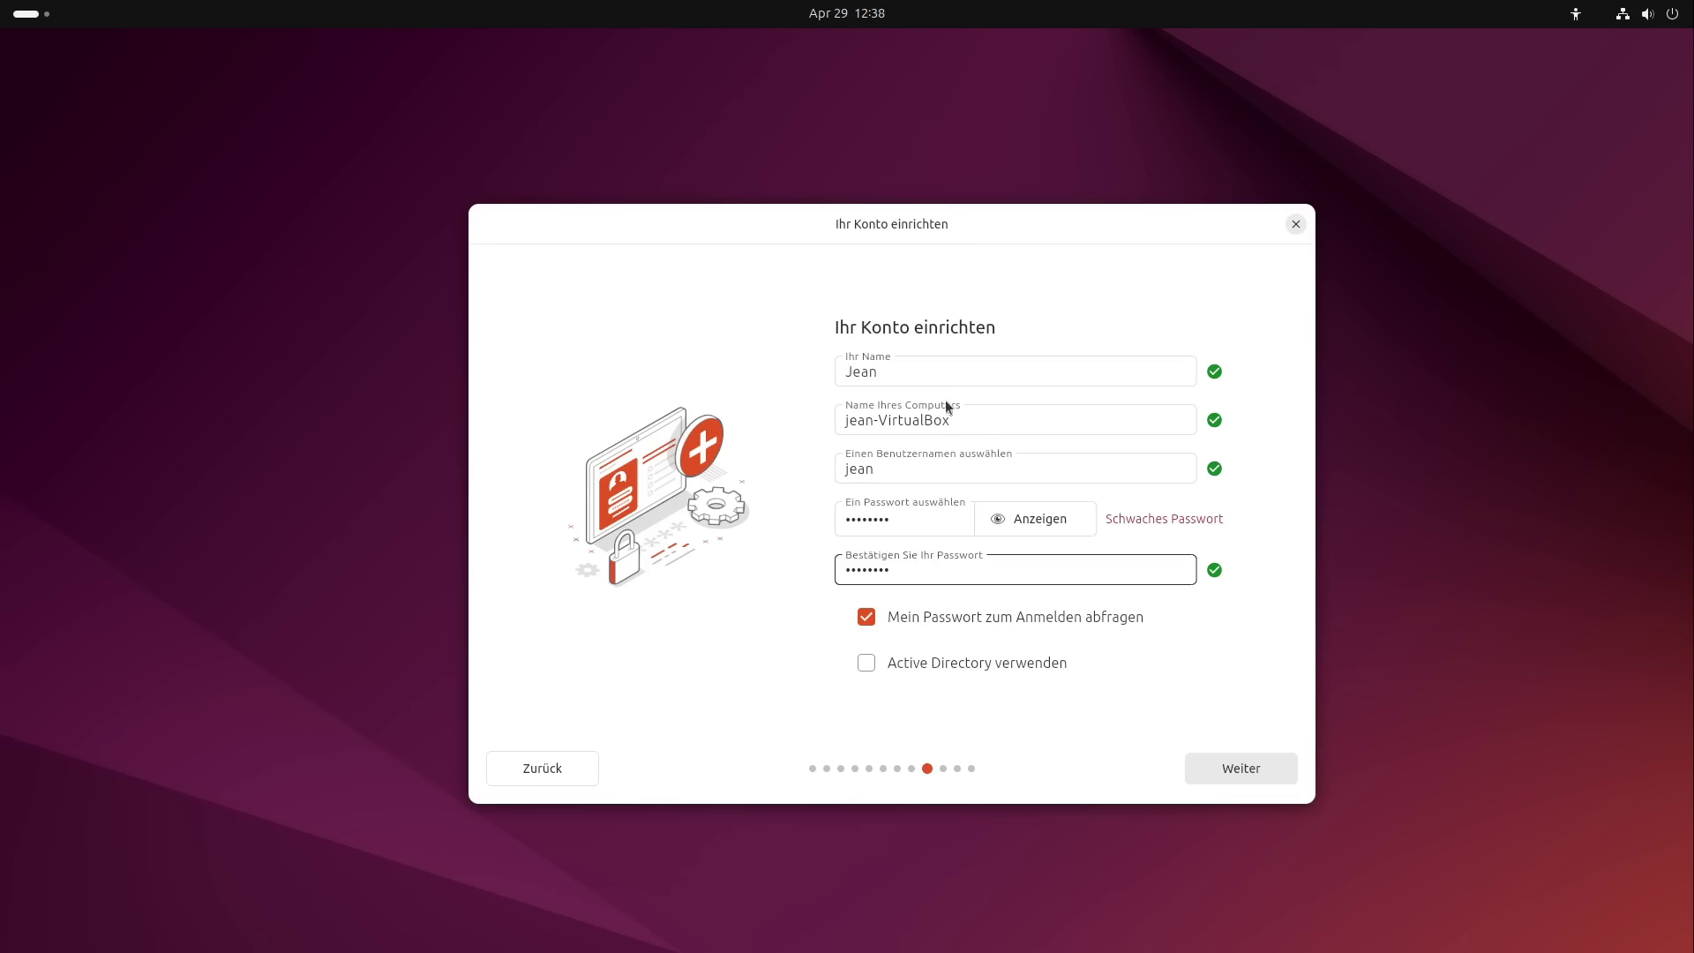
{"action": "left_click", "coordinate": [867, 617]}
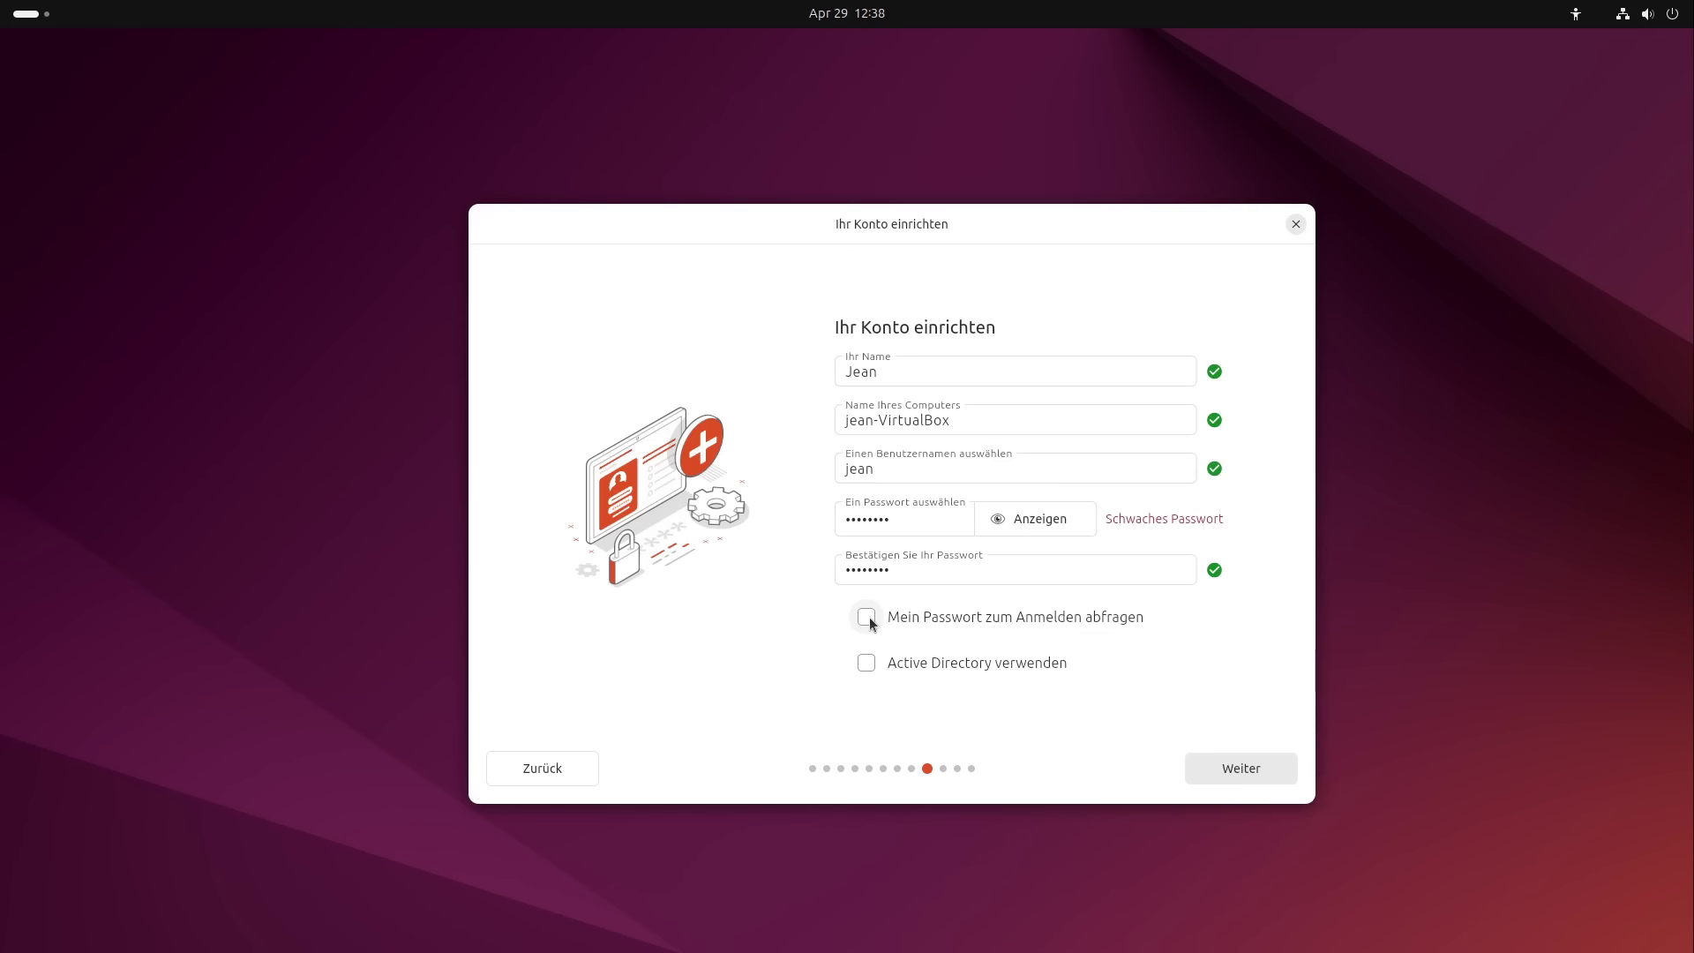
{"action": "left_click", "coordinate": [869, 621]}
{"action": "left_click", "coordinate": [1236, 769]}
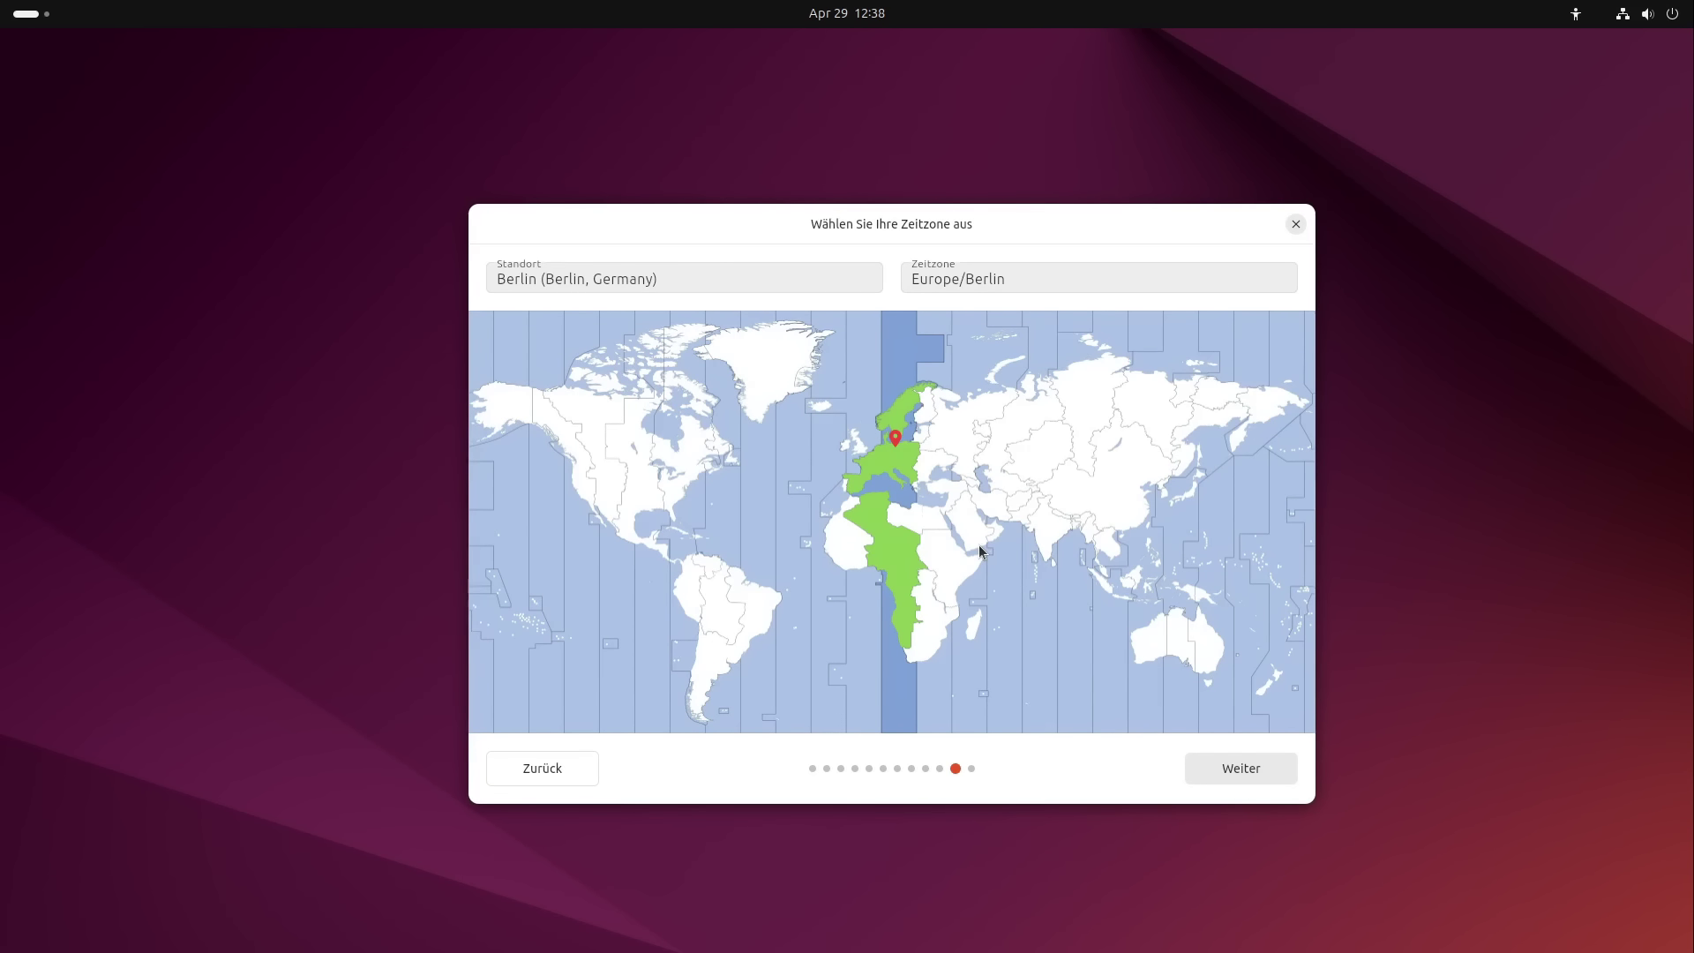
Accept the Europe/Berlin time zone and start the Ubuntu installation
{"action": "left_click", "coordinate": [1246, 769]}
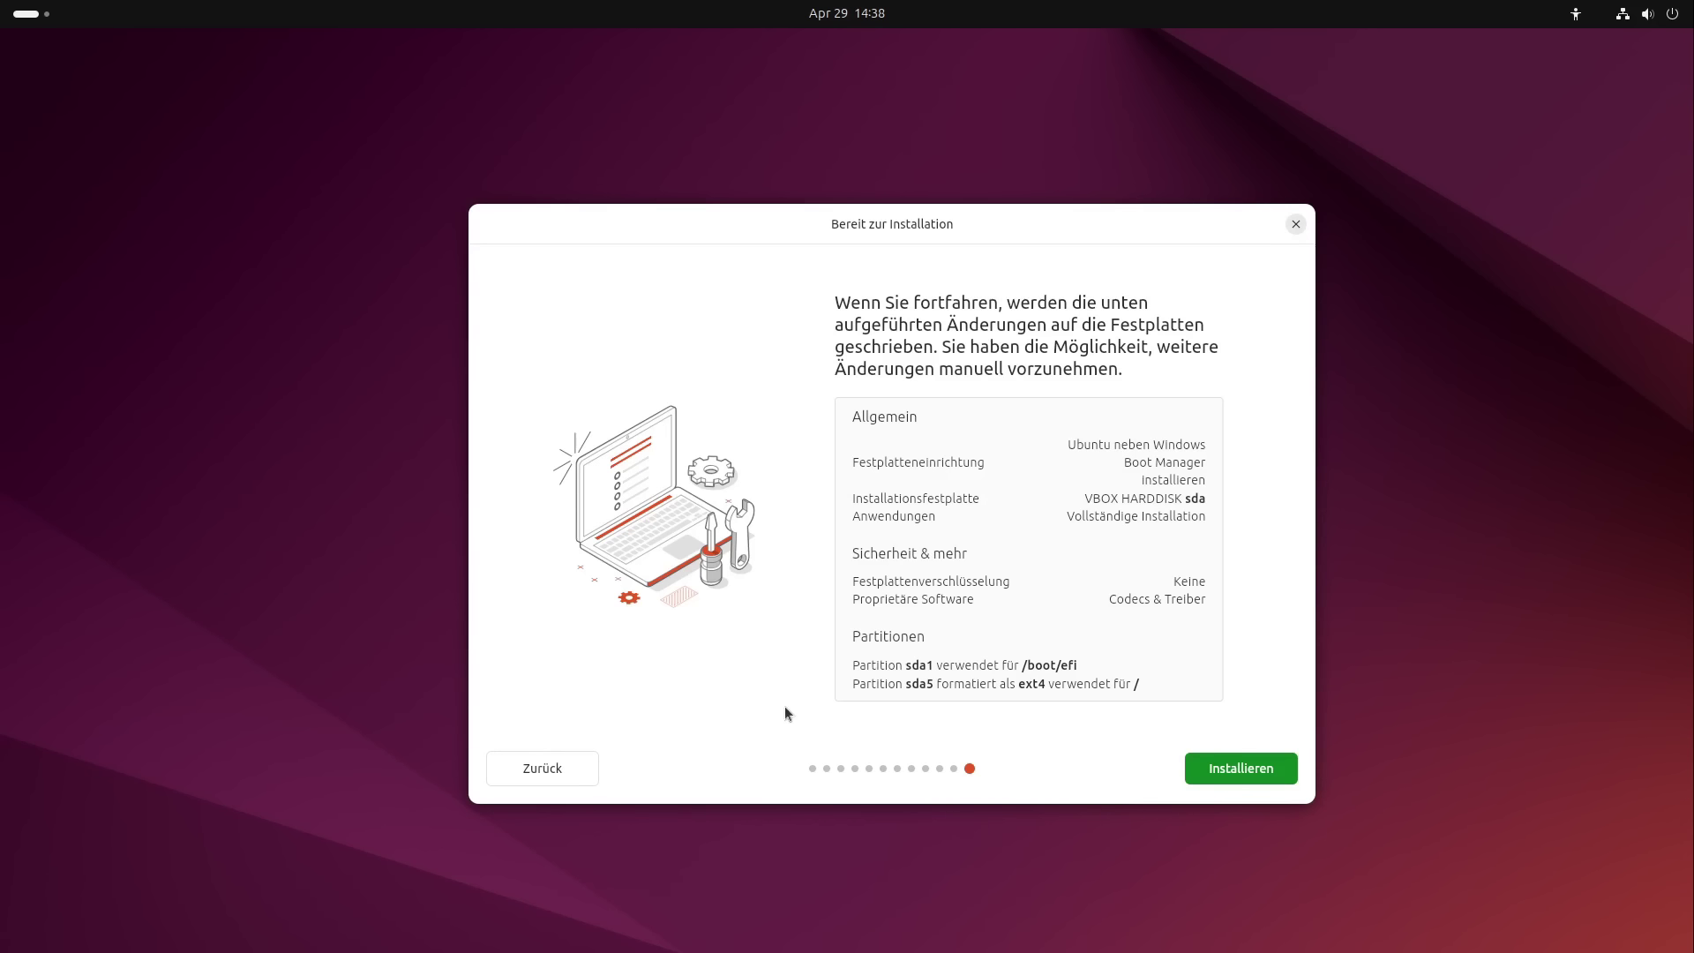
{"action": "left_click", "coordinate": [1254, 771]}
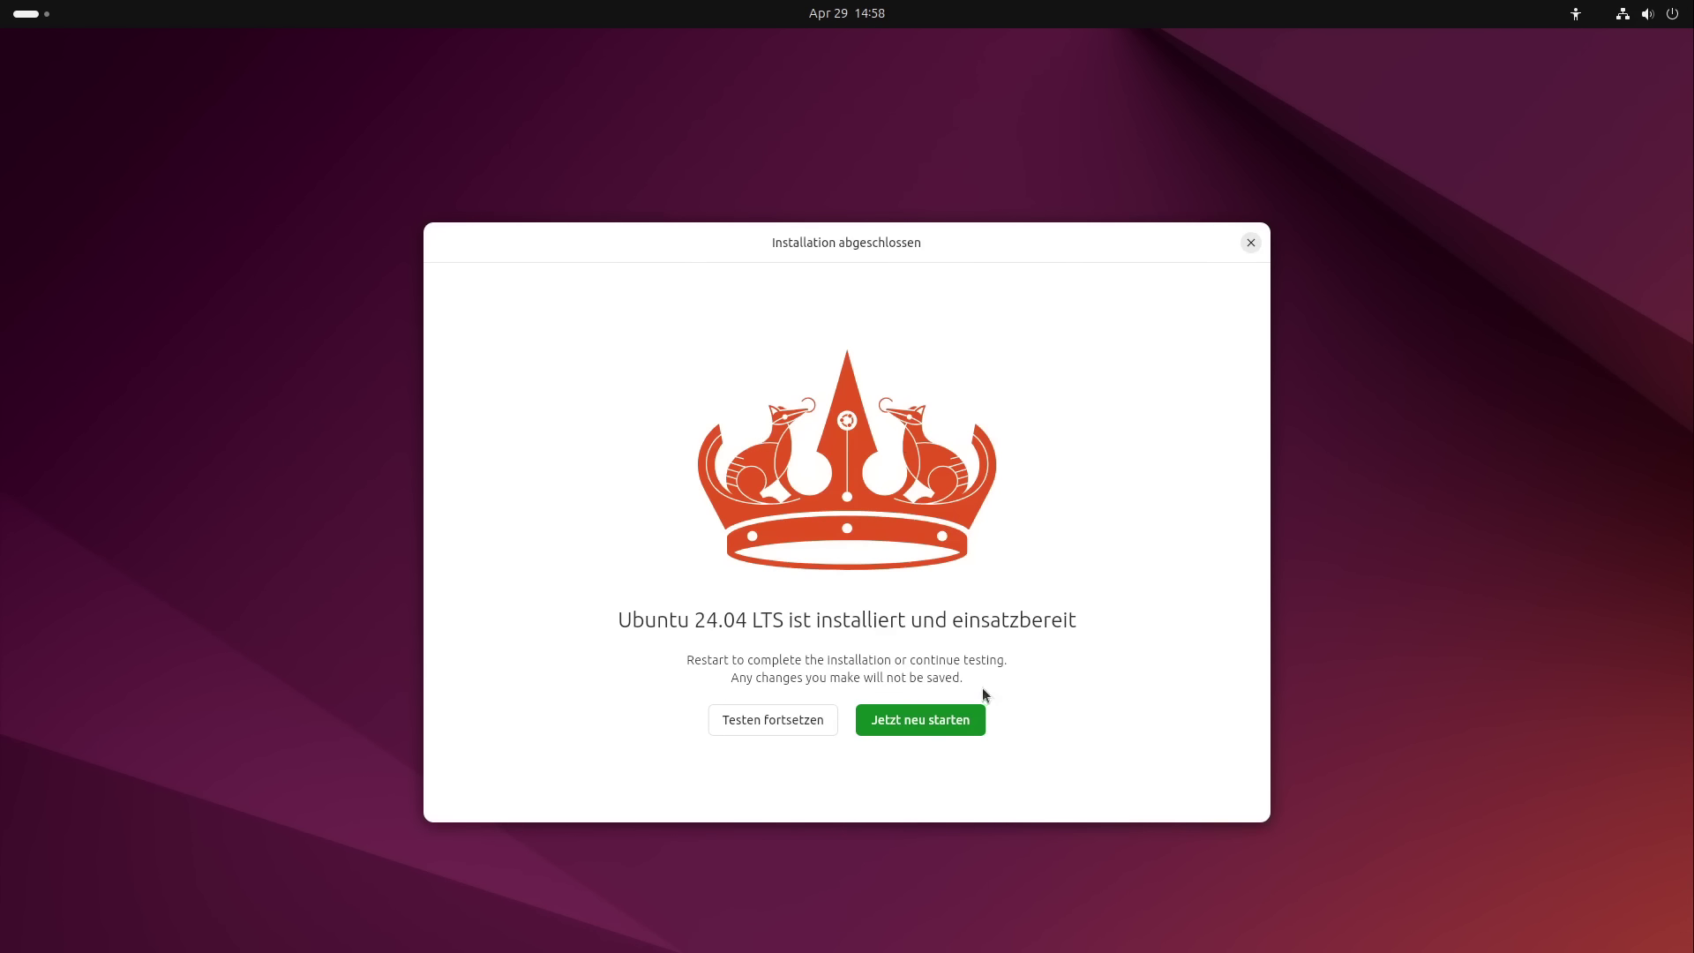
Restart the computer after the installation and log in to the new account with the account password
{"action": "left_click", "coordinate": [955, 728]}
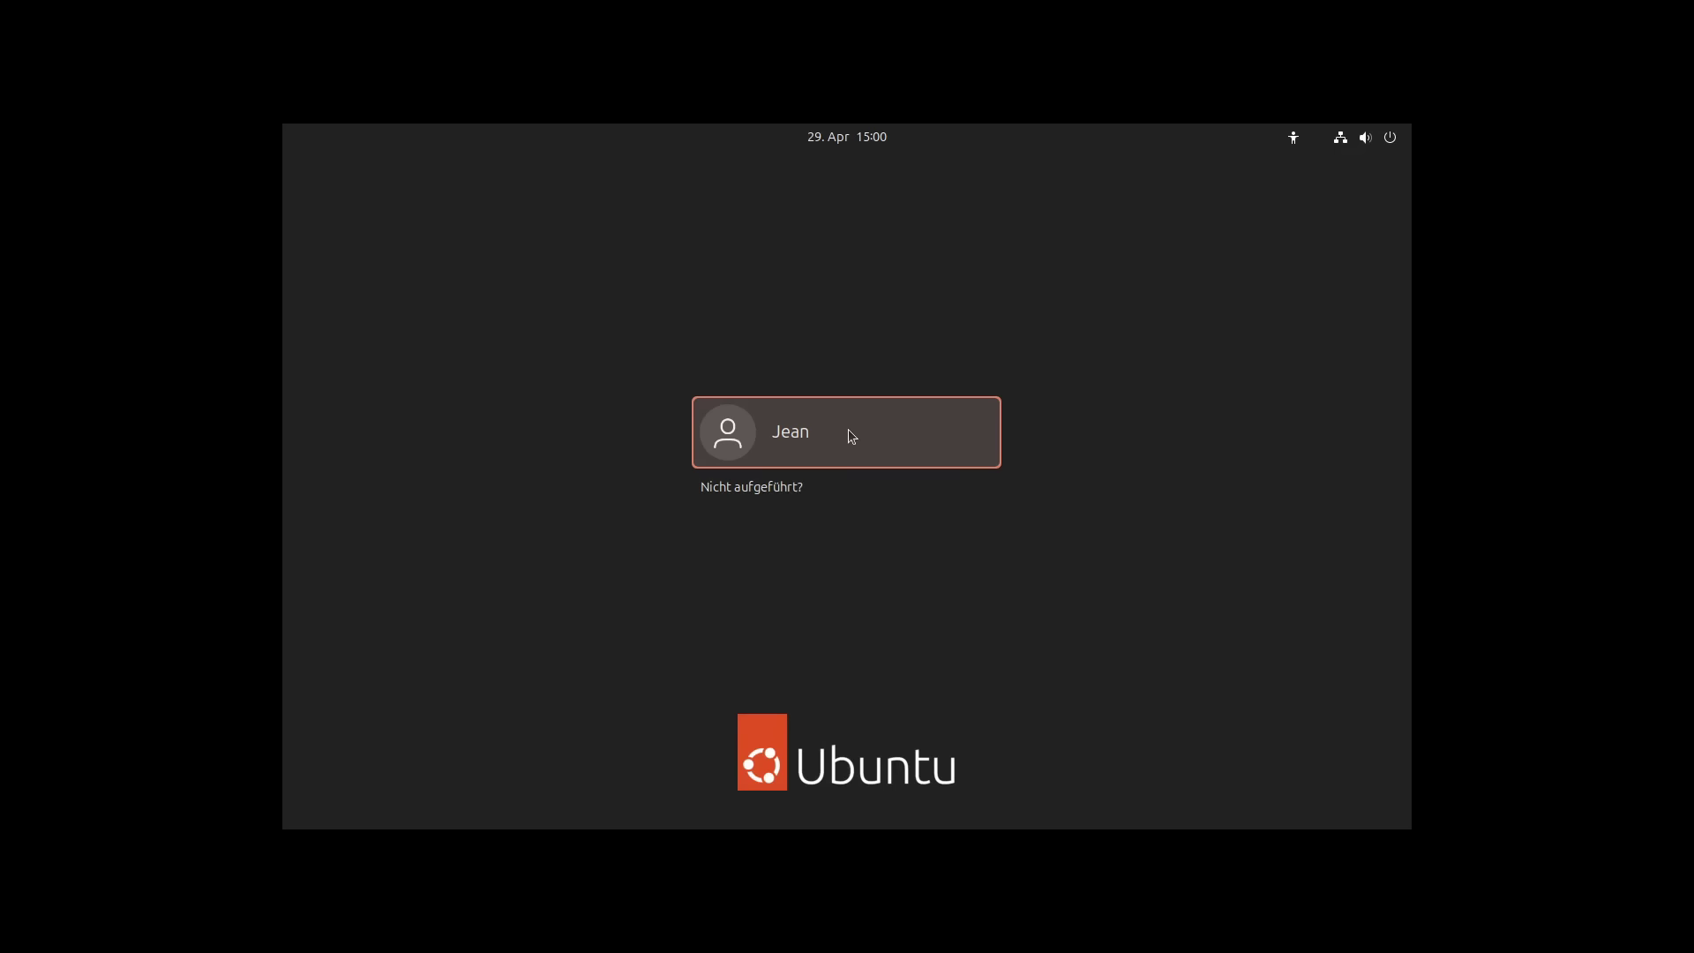
{"action": "left_click", "coordinate": [840, 432]}
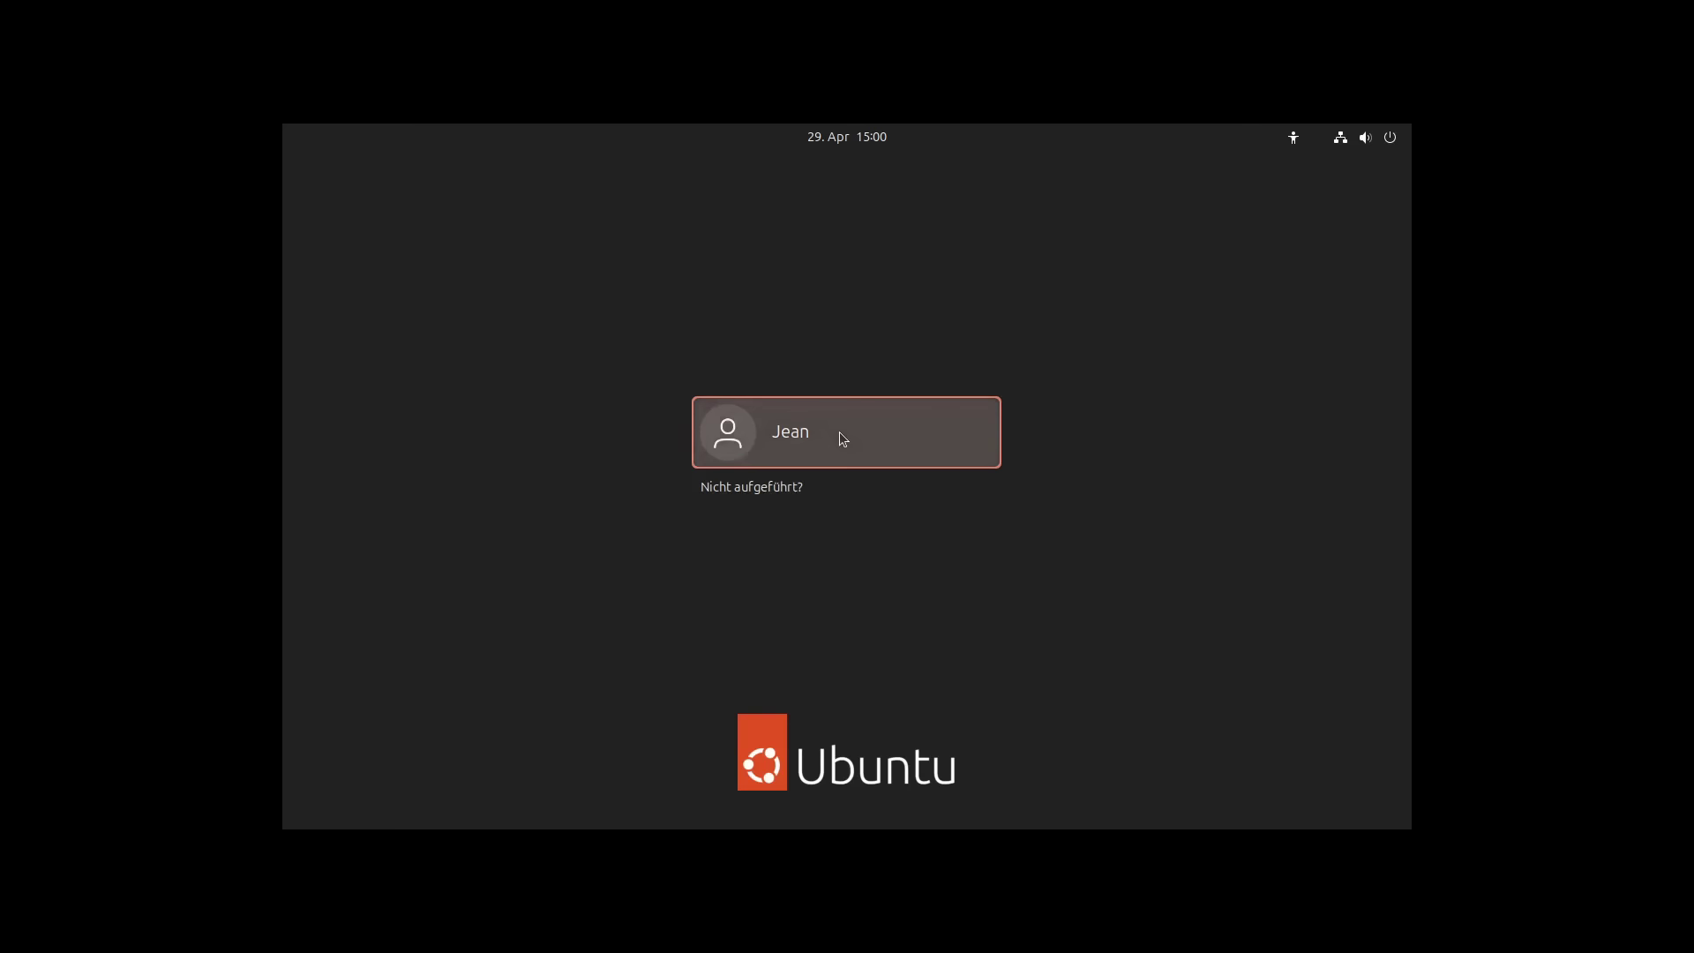
{"action": "type", "text": "*********"}
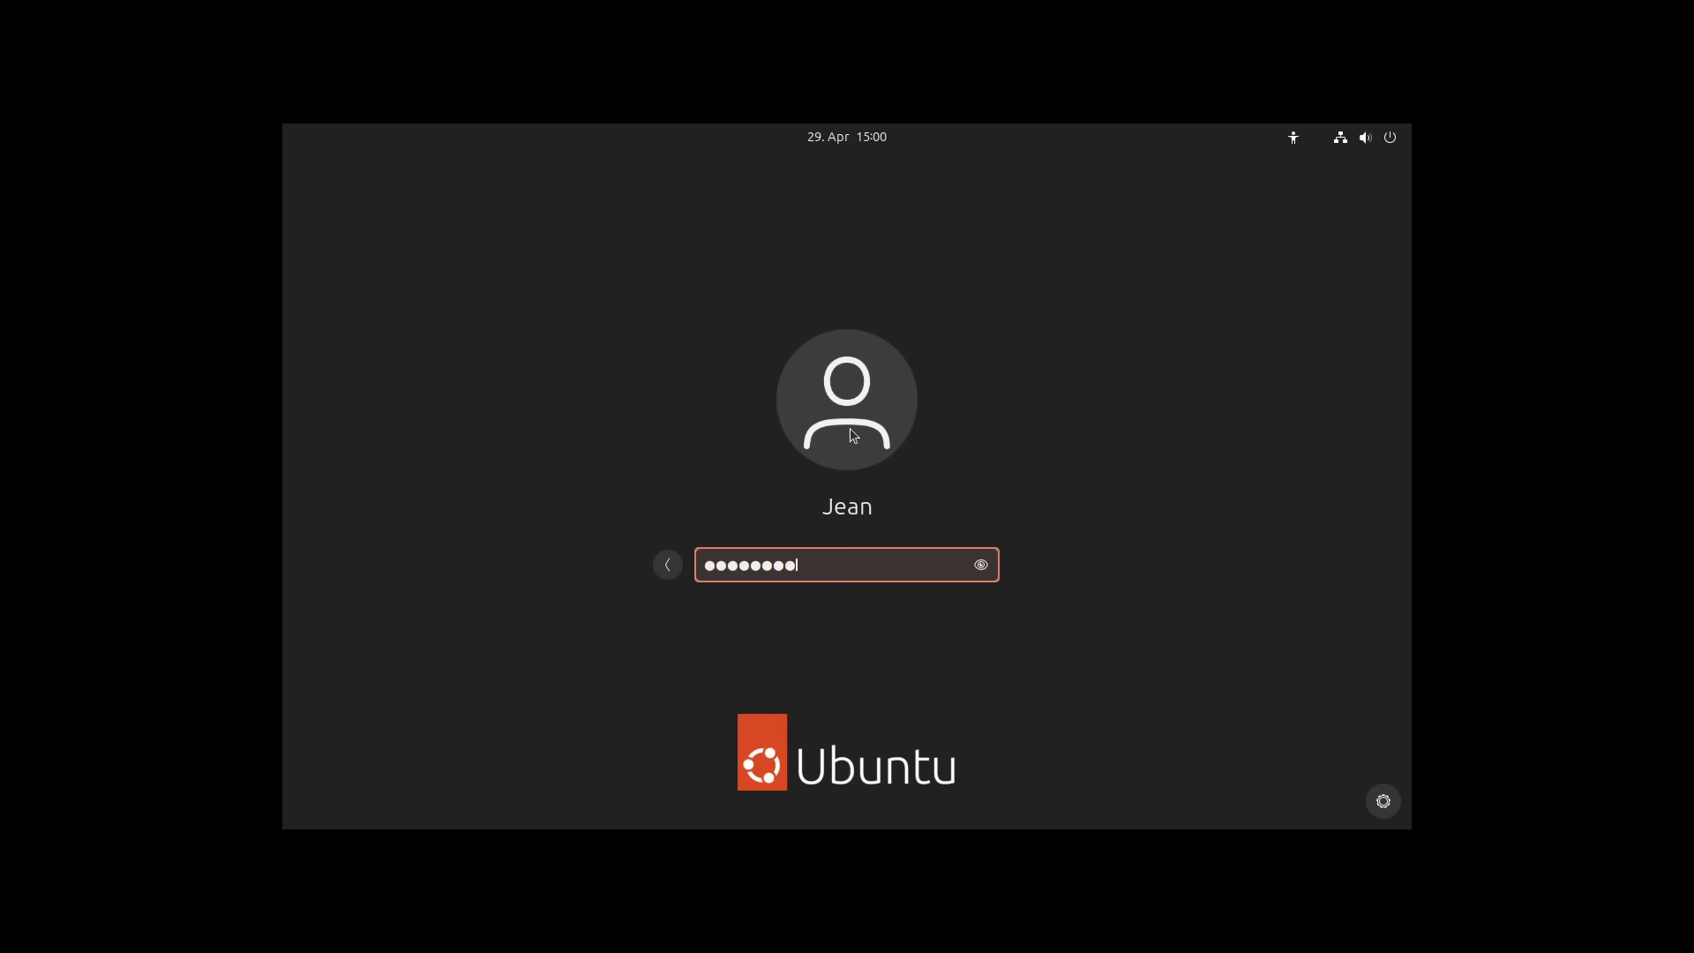
{"action": "key", "text": "Return"}
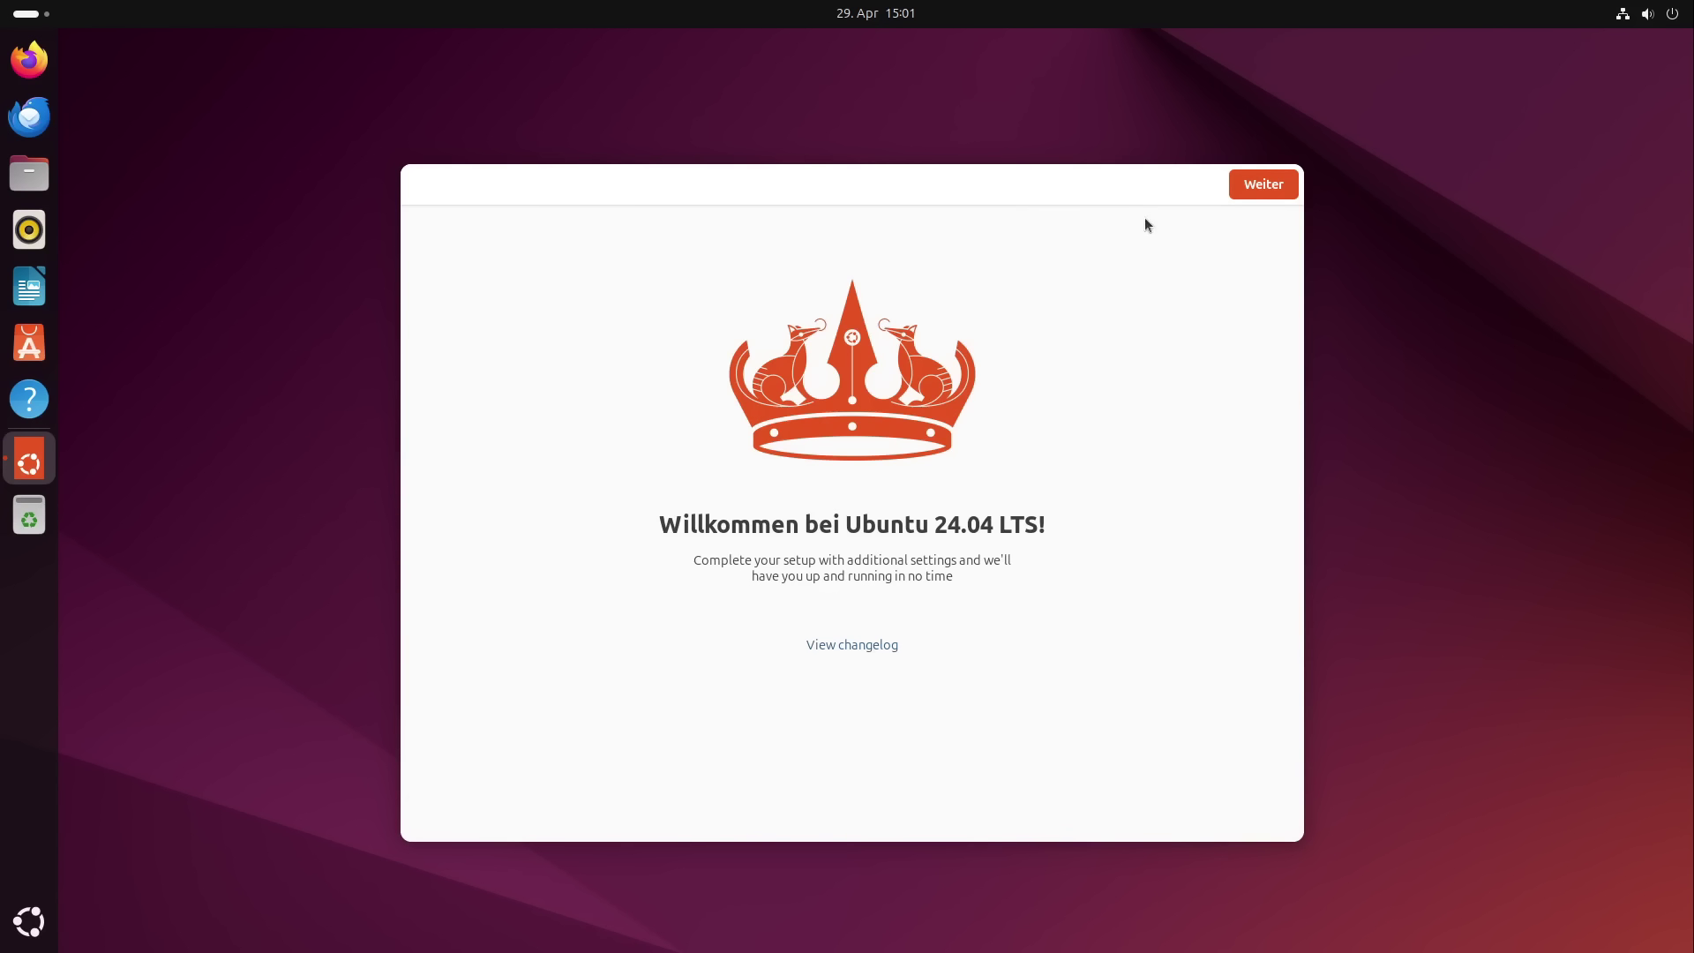
Complete the Ubuntu welcome setup, skipping Ubuntu Pro for now and declining to share system data
{"action": "left_click", "coordinate": [1276, 184]}
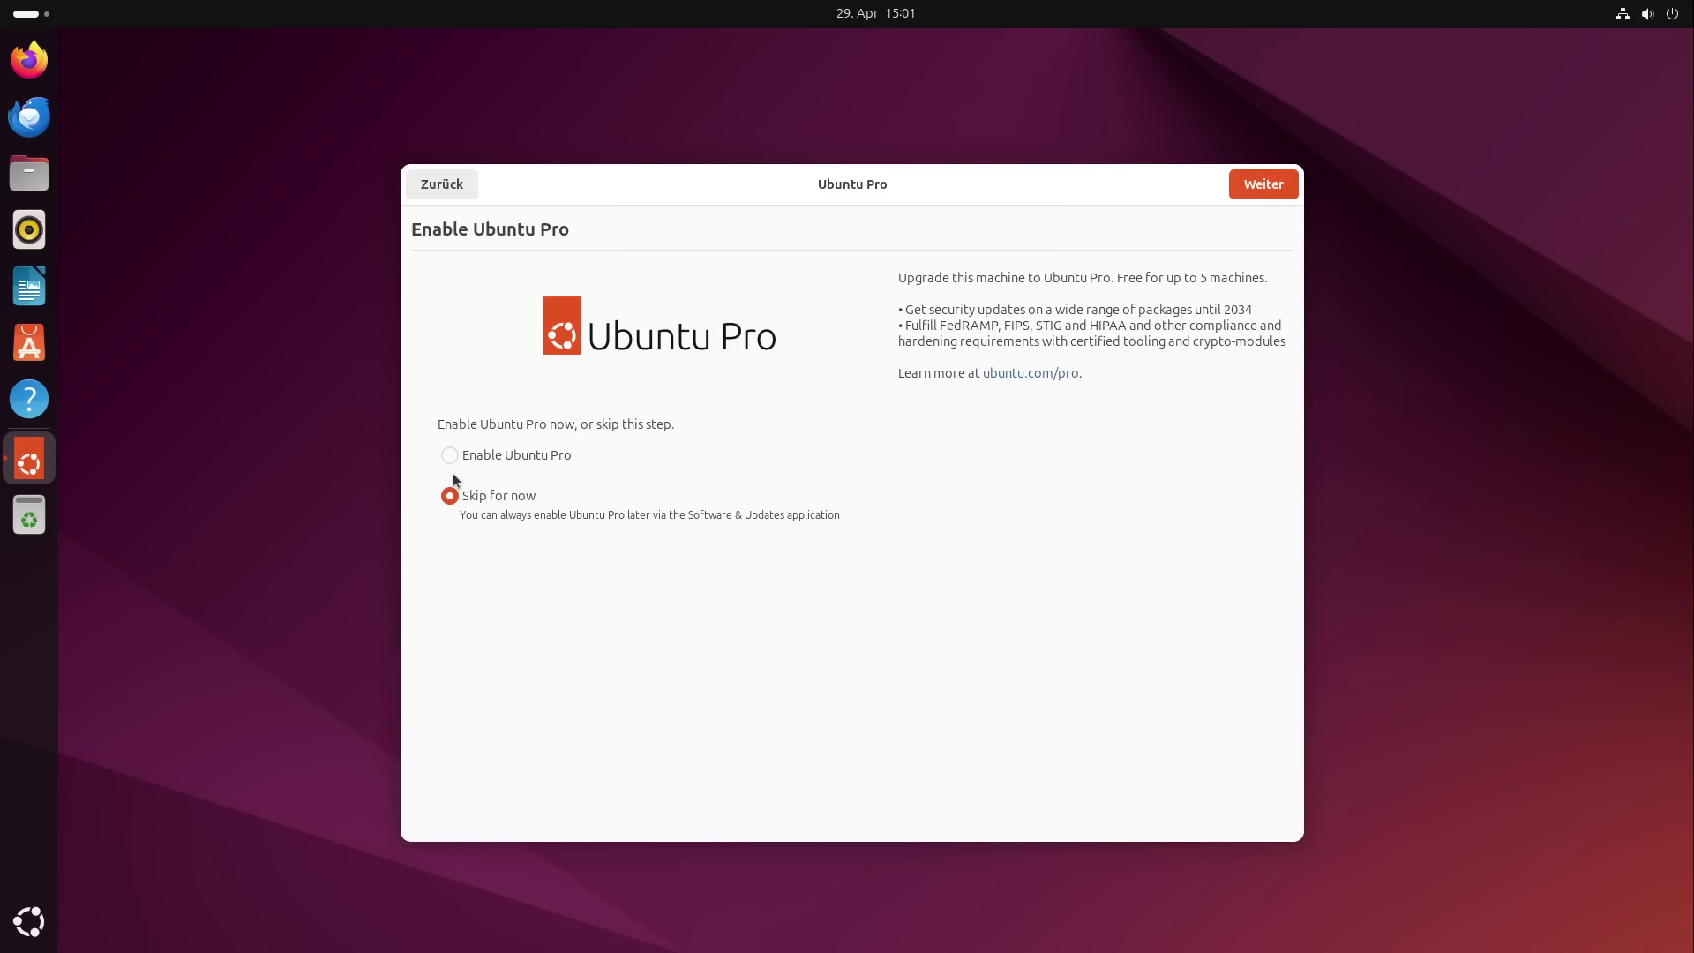
{"action": "left_click", "coordinate": [1266, 184]}
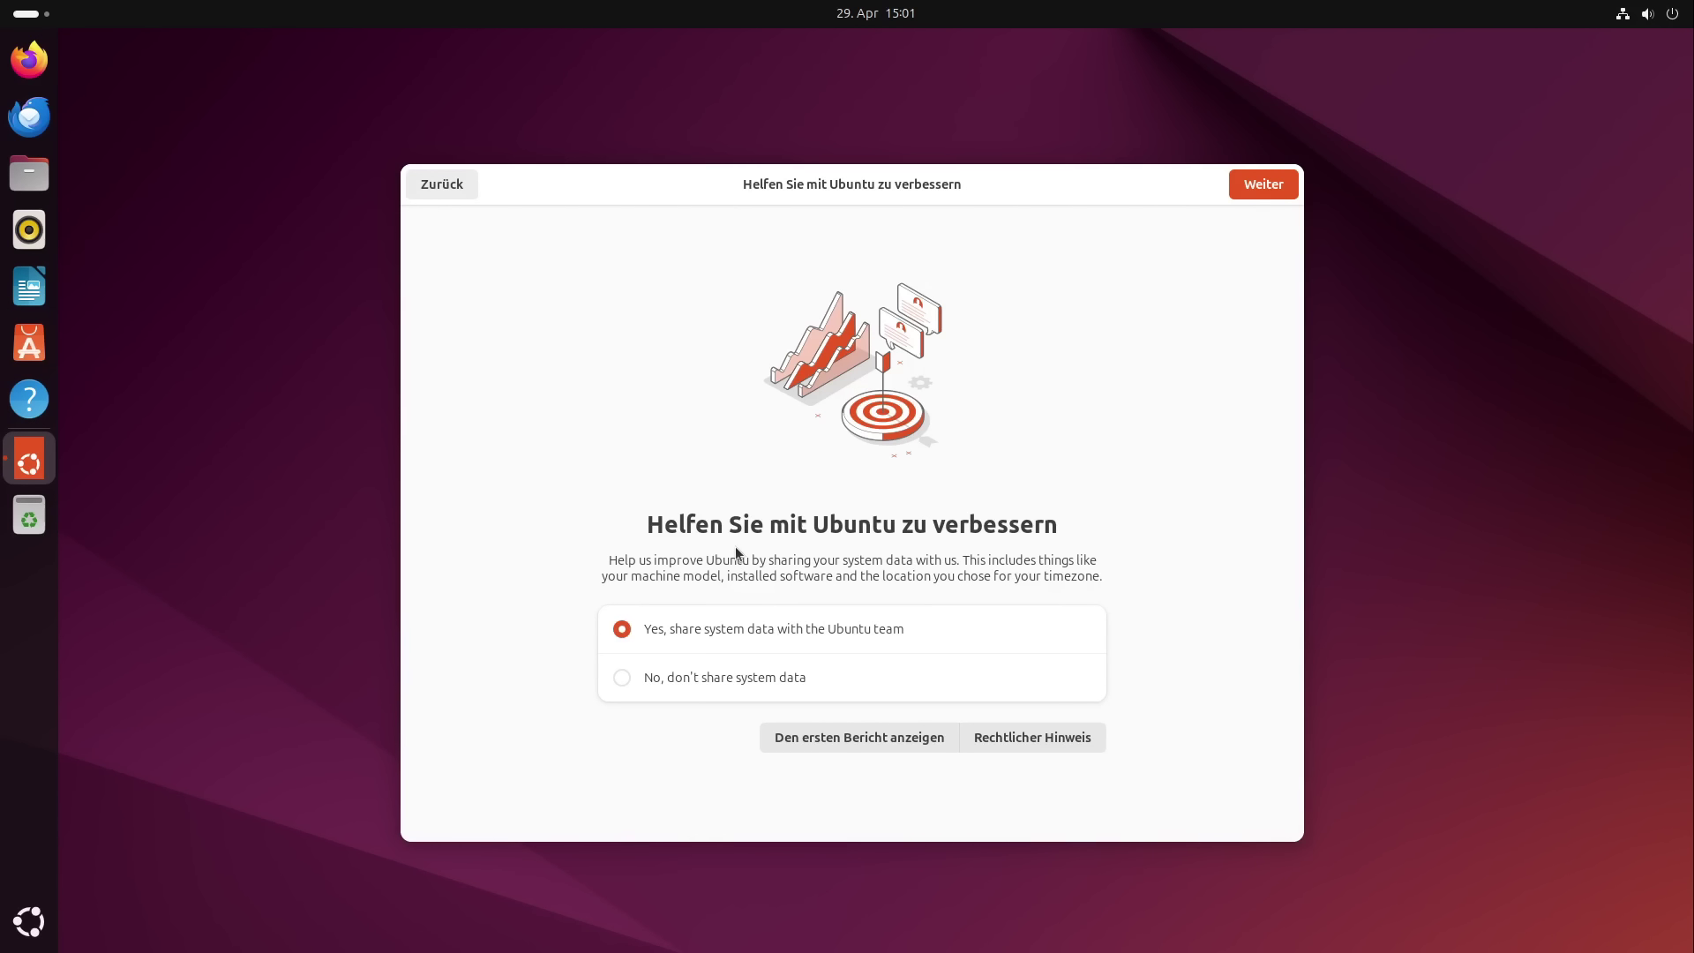
{"action": "left_click", "coordinate": [622, 678]}
{"action": "left_click", "coordinate": [1260, 186]}
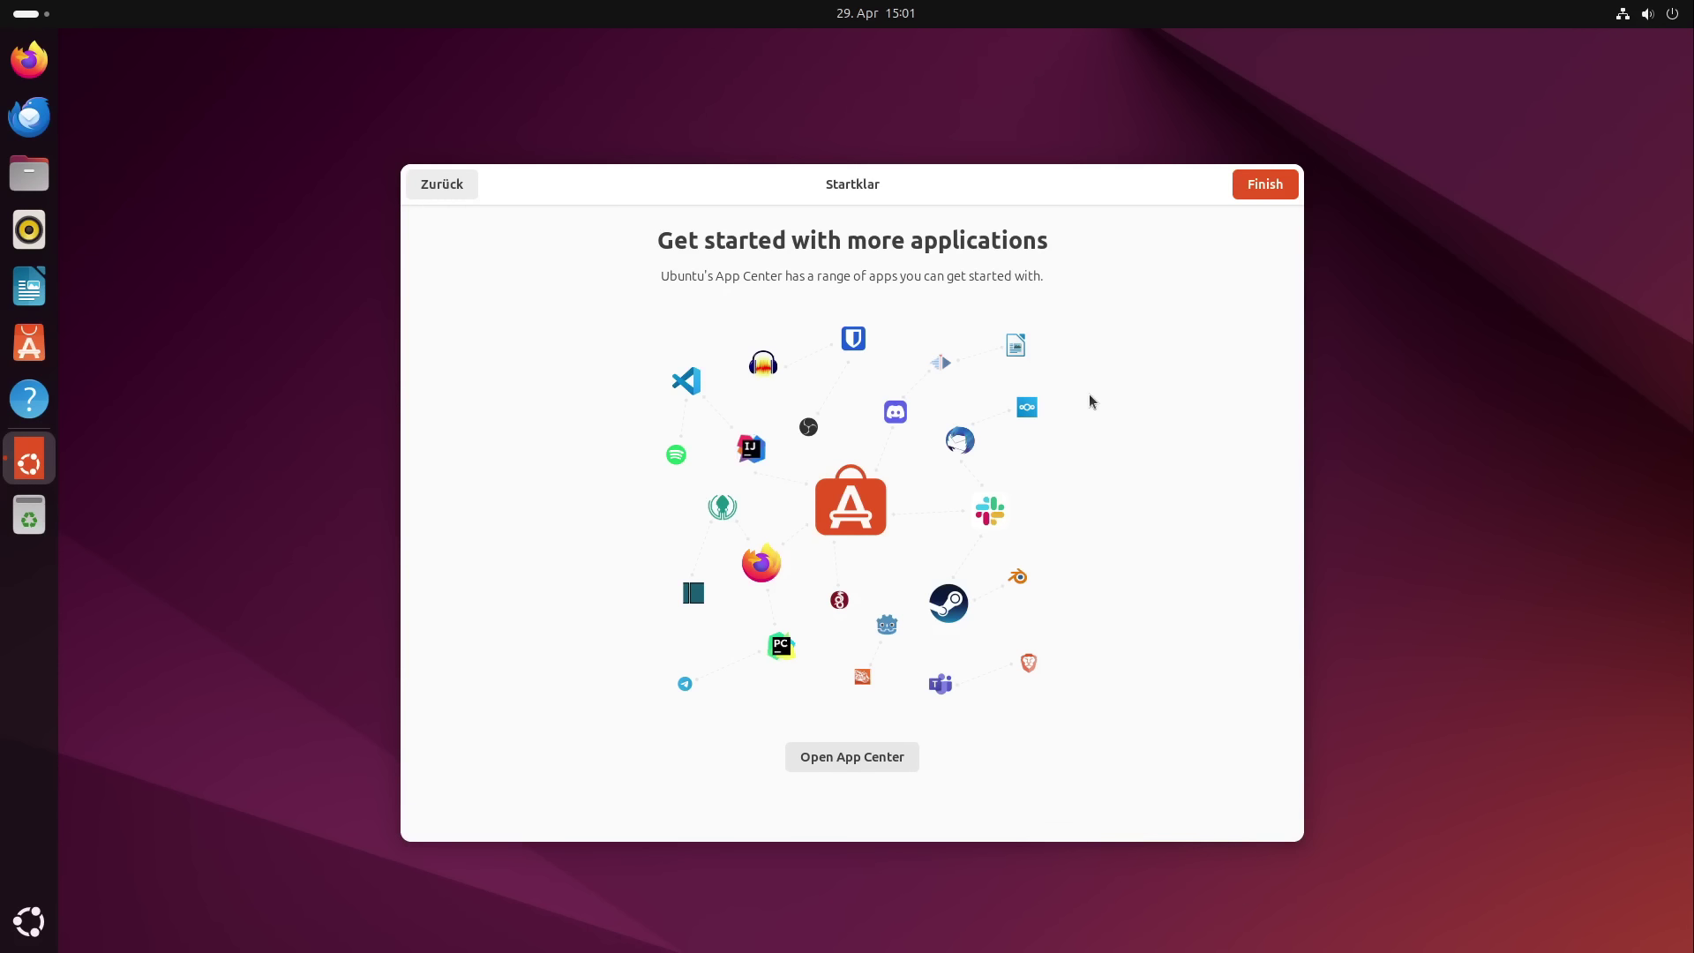
{"action": "left_click", "coordinate": [1260, 190]}
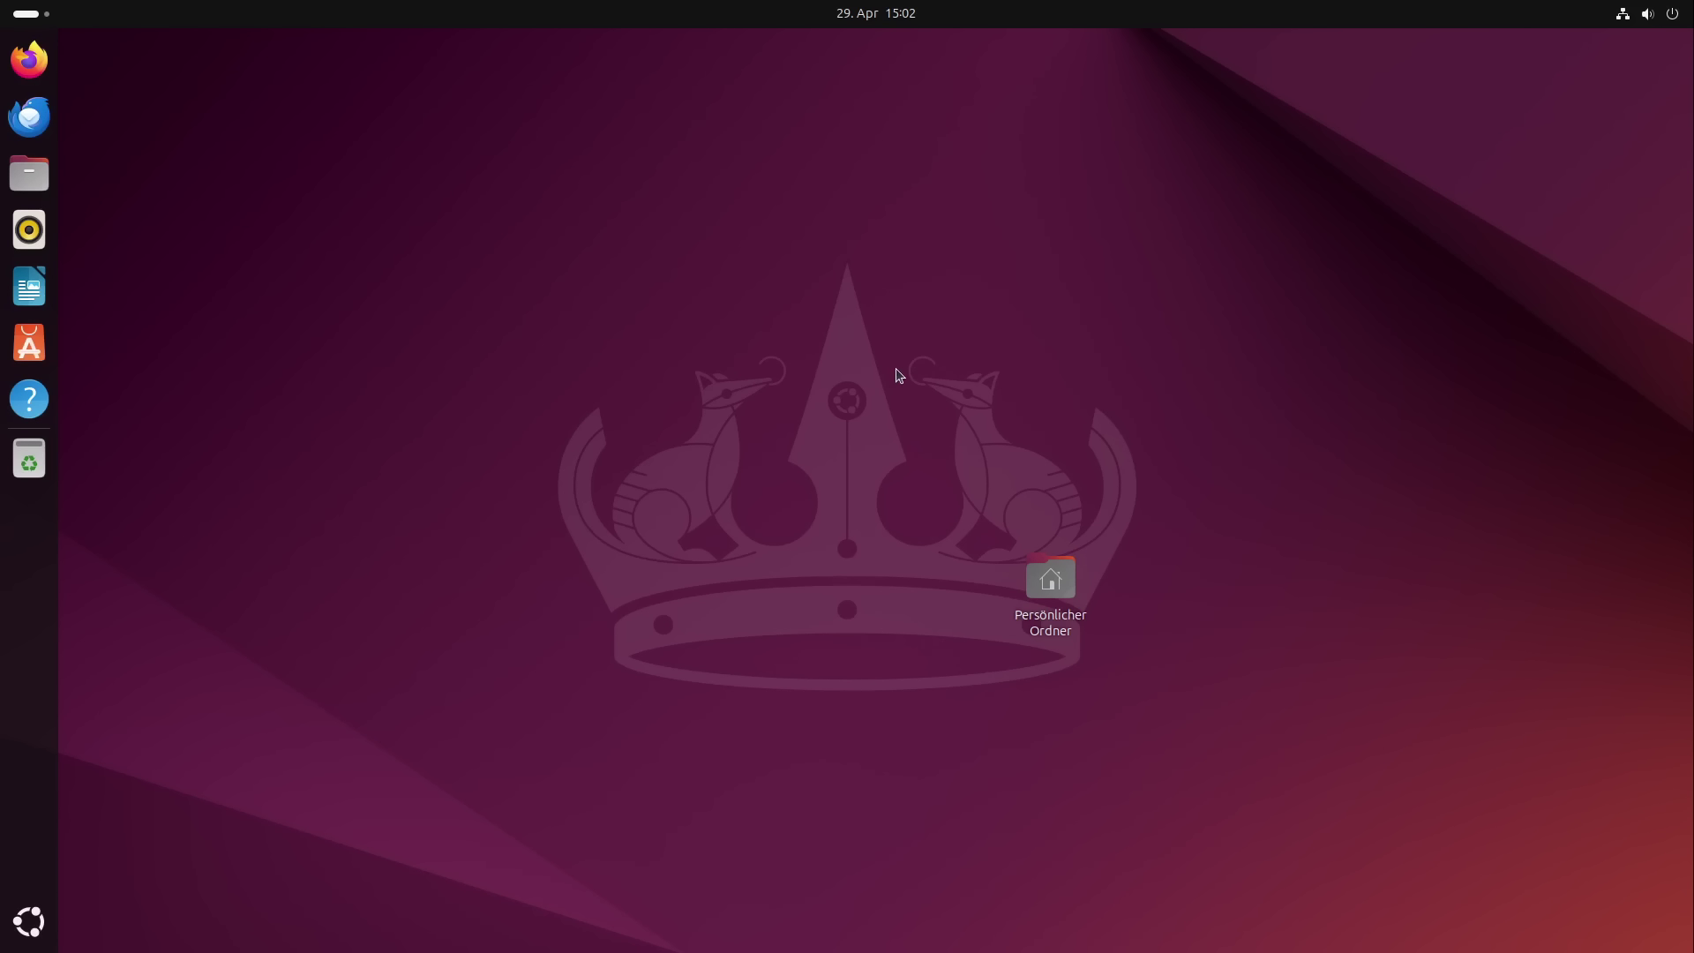
Move the Persönlicher Ordner icon to the desktop's lower-right corner, and view the calendar and notifications
{"action": "left_click_drag", "start_coordinate": [1054, 582], "coordinate": [1624, 882]}
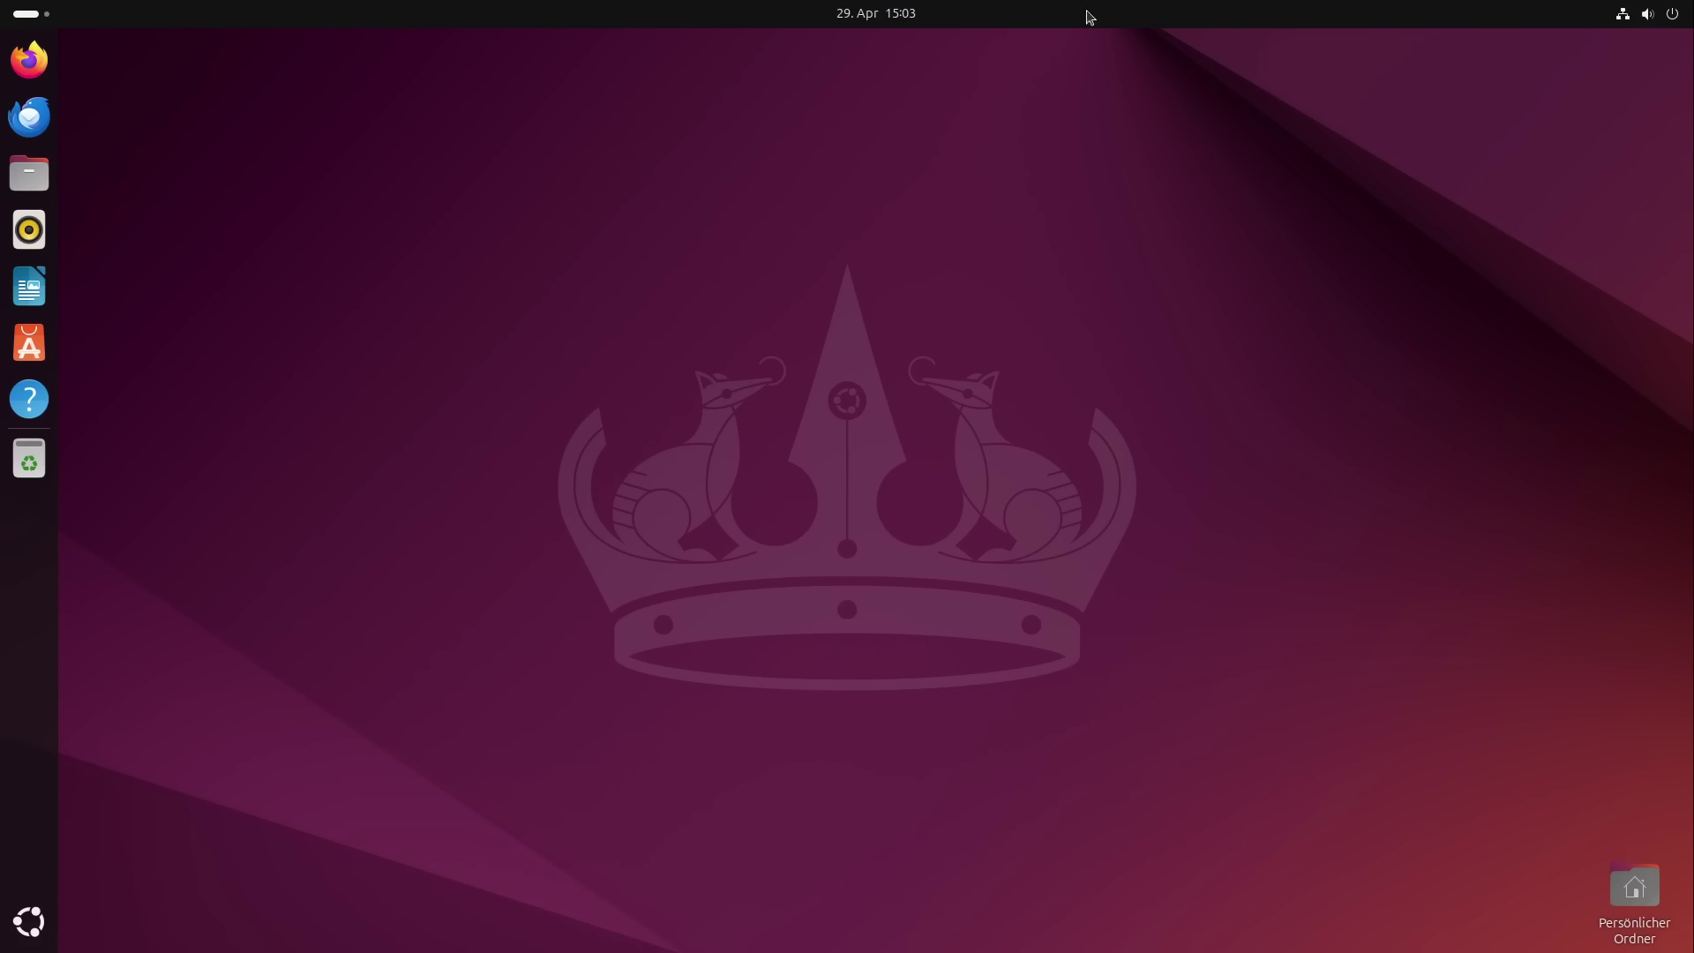
{"action": "left_click", "coordinate": [871, 19]}
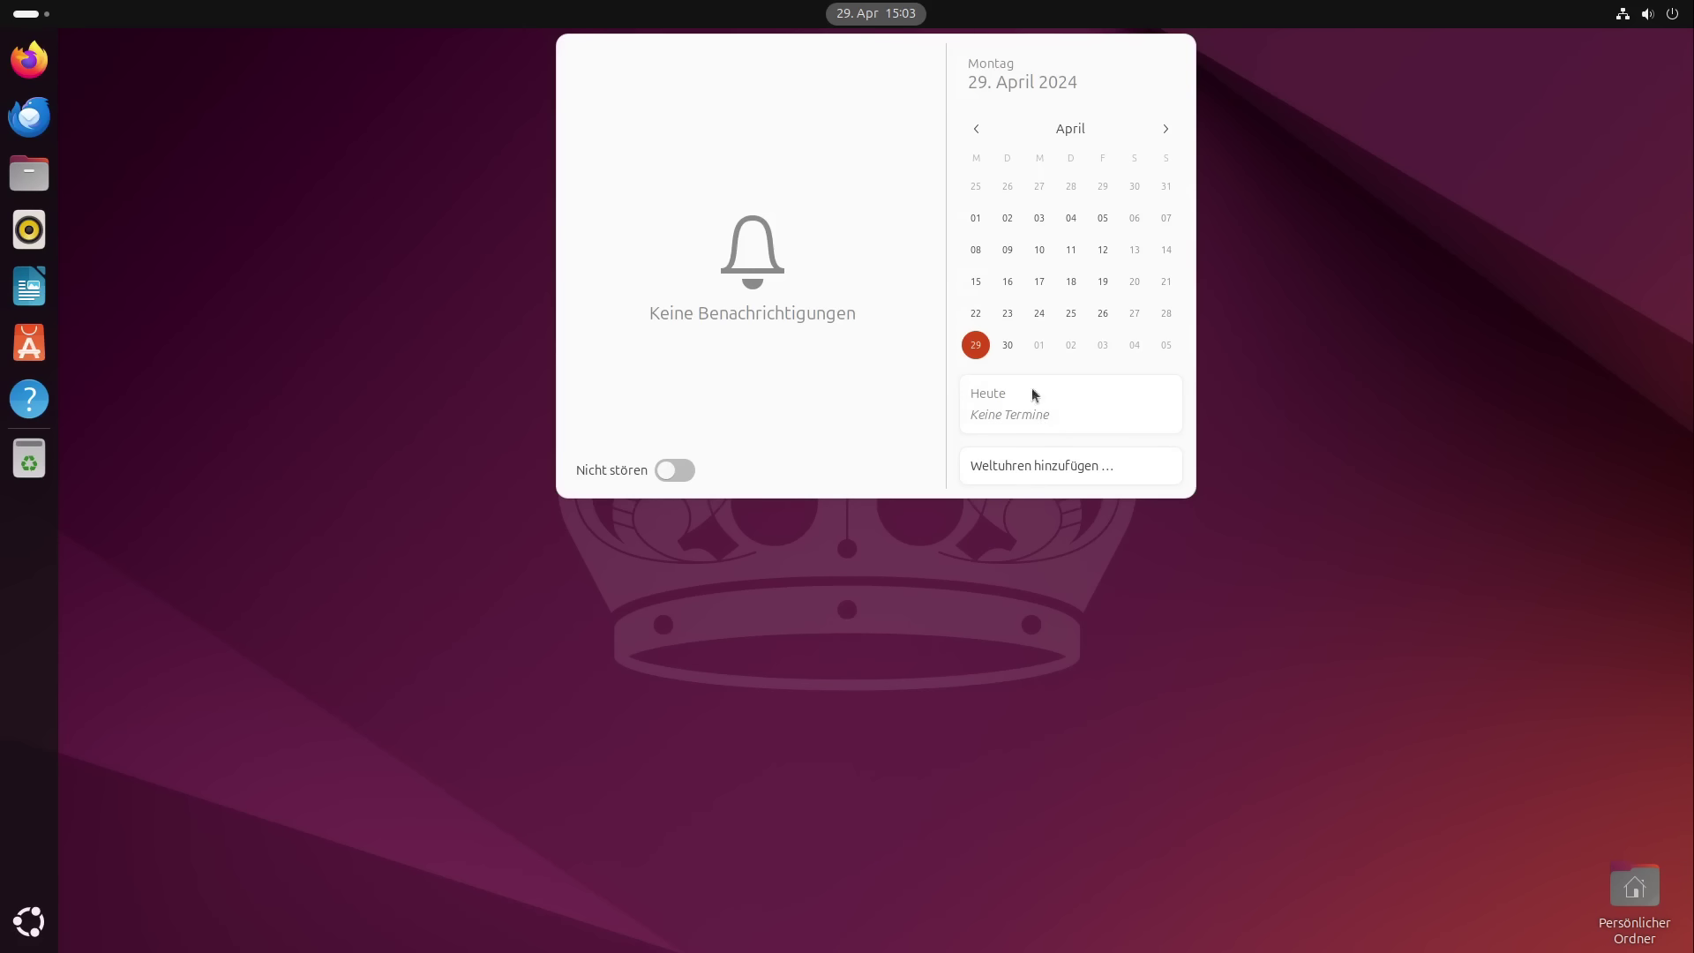
{"action": "left_click", "coordinate": [866, 16]}
{"action": "left_click", "coordinate": [867, 16]}
{"action": "left_click", "coordinate": [874, 16]}
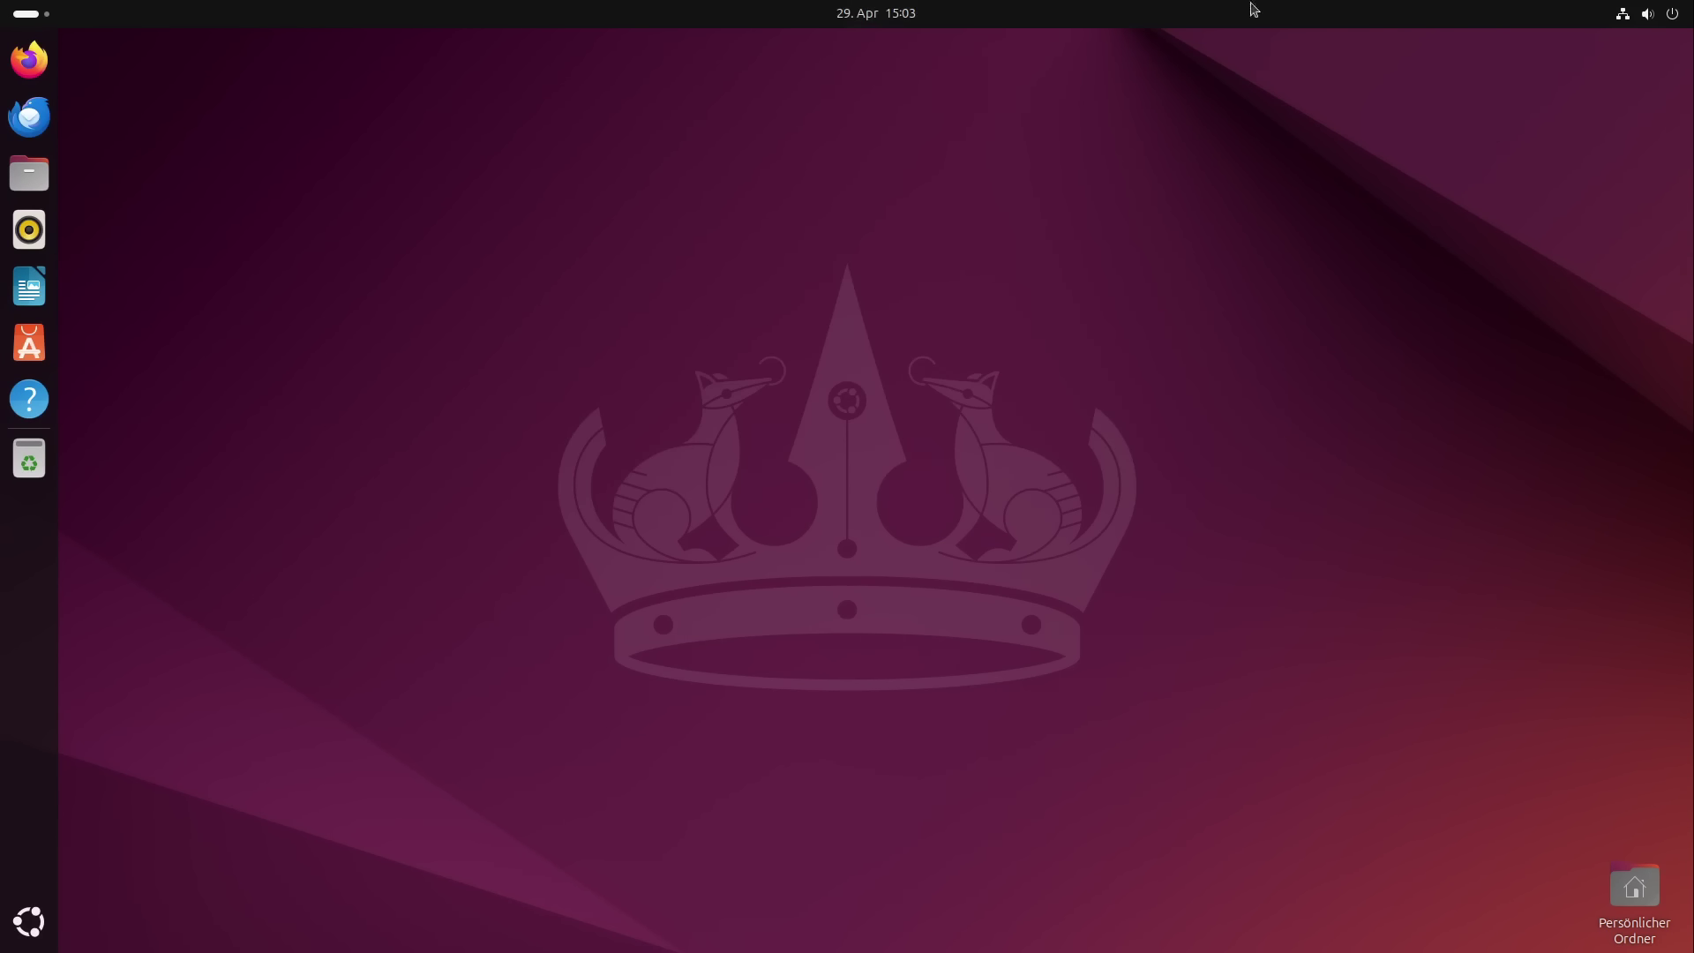
Try the Energie sparen power mode and the Dunkler Stil appearance, switching each back after the test
{"action": "left_click", "coordinate": [1635, 11]}
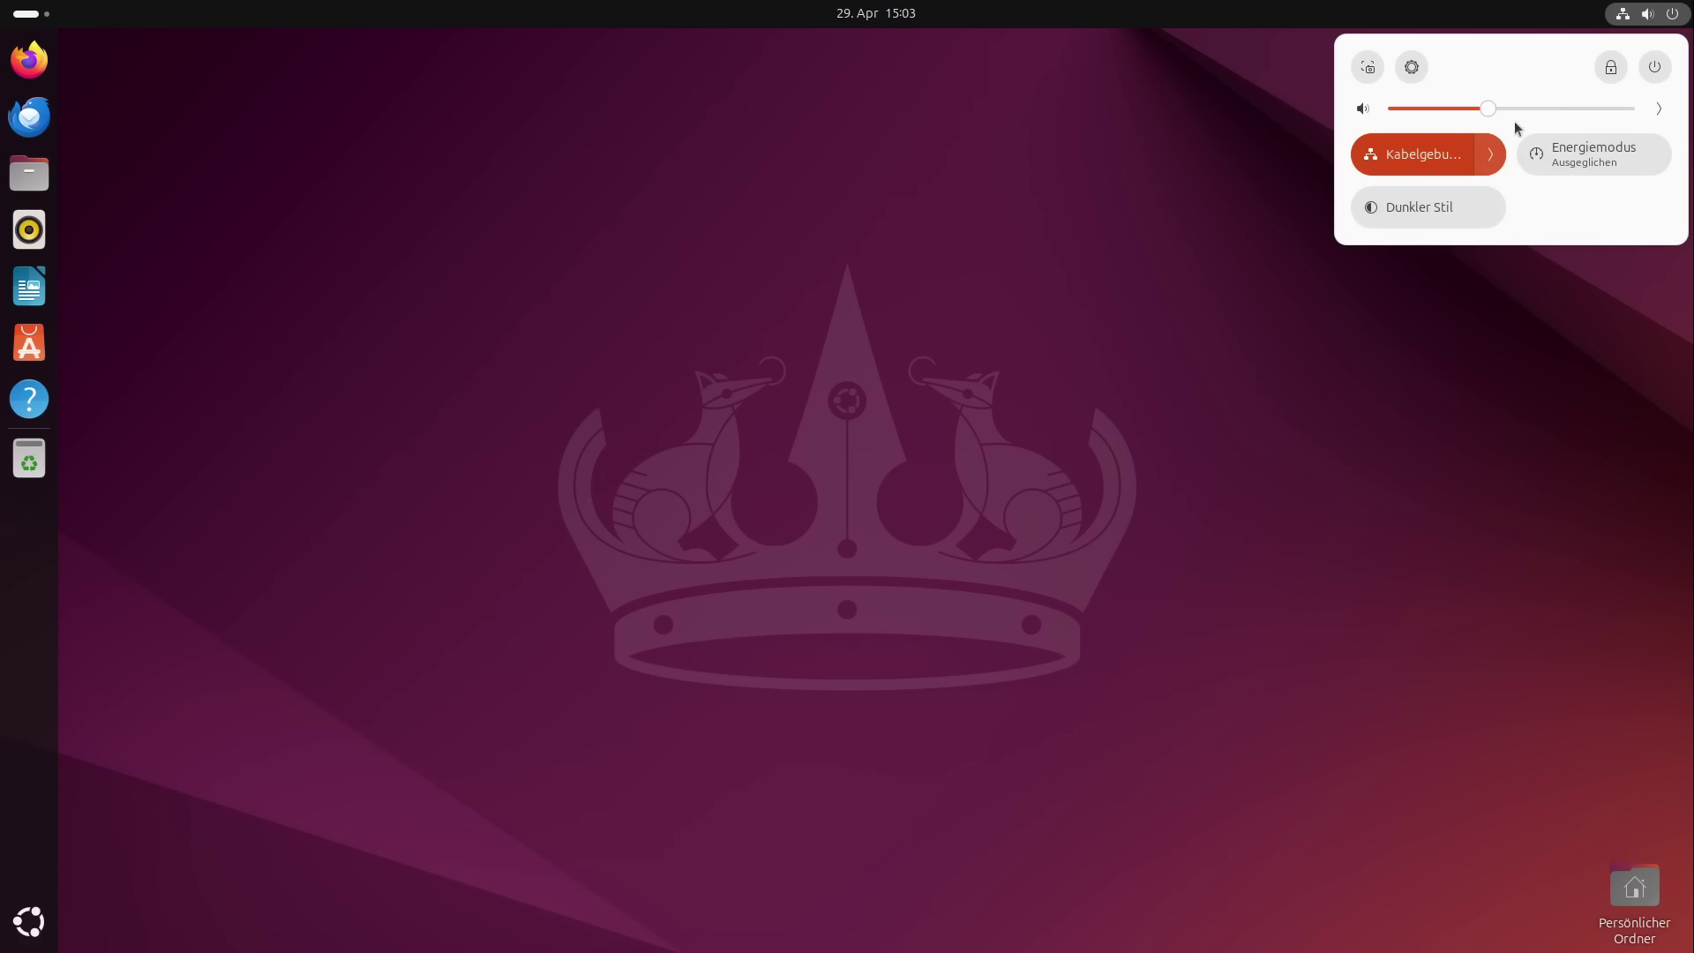
{"action": "left_click", "coordinate": [1564, 156]}
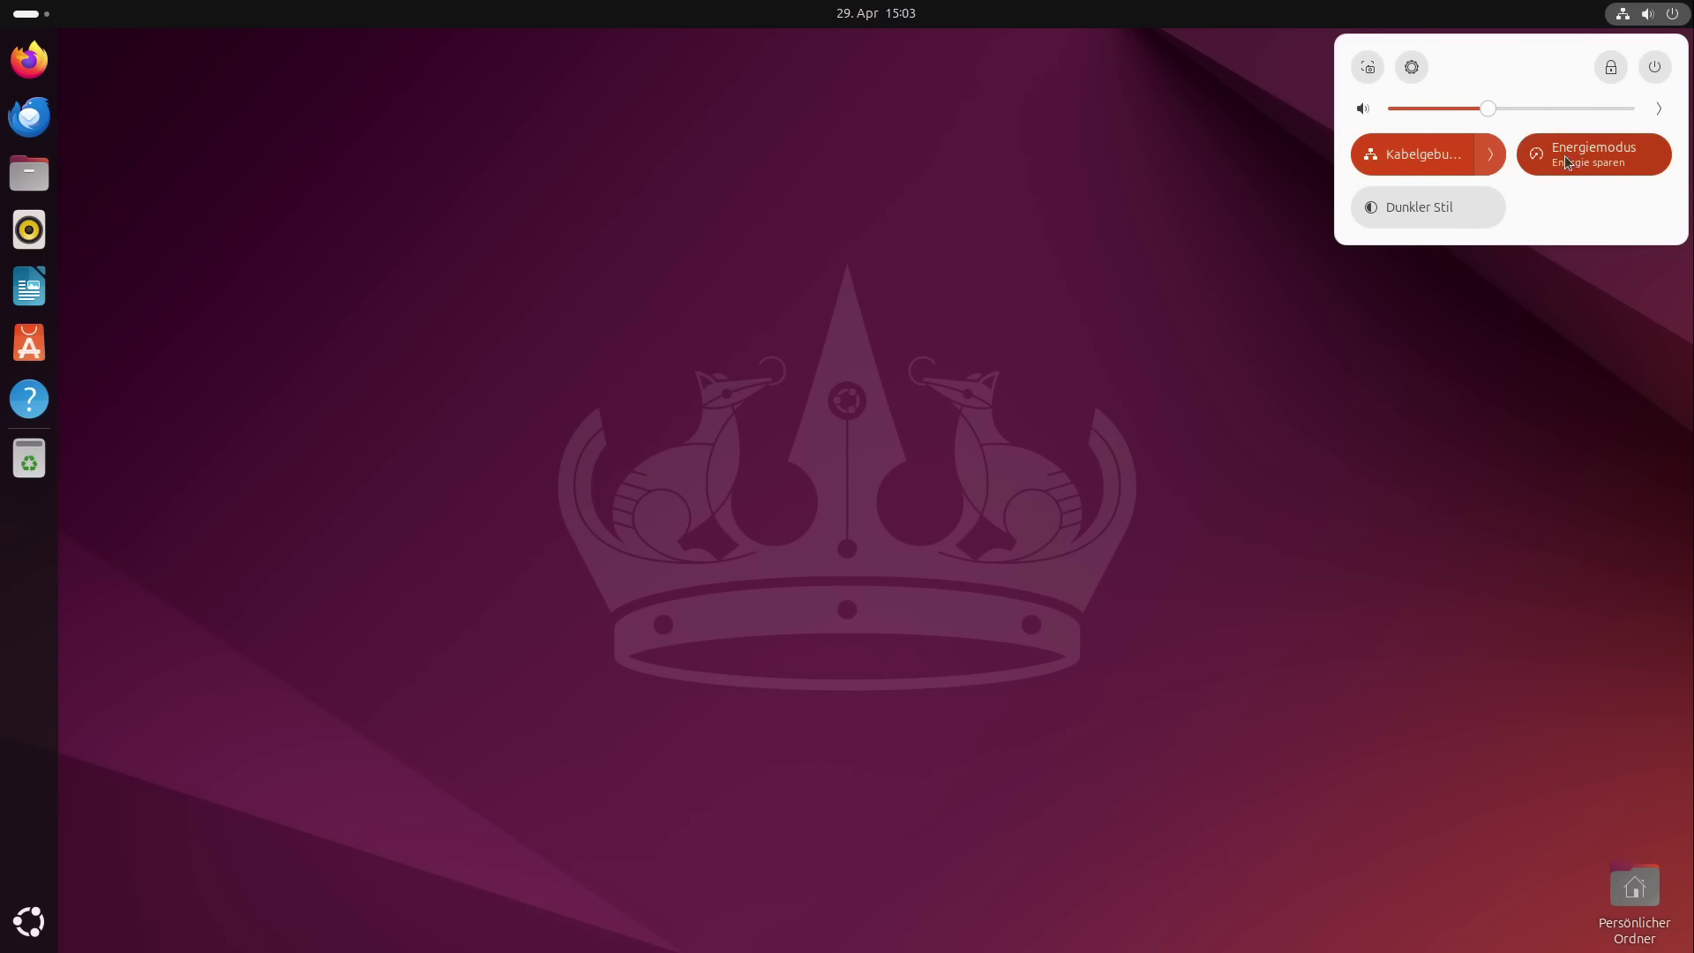
{"action": "left_click", "coordinate": [1570, 156]}
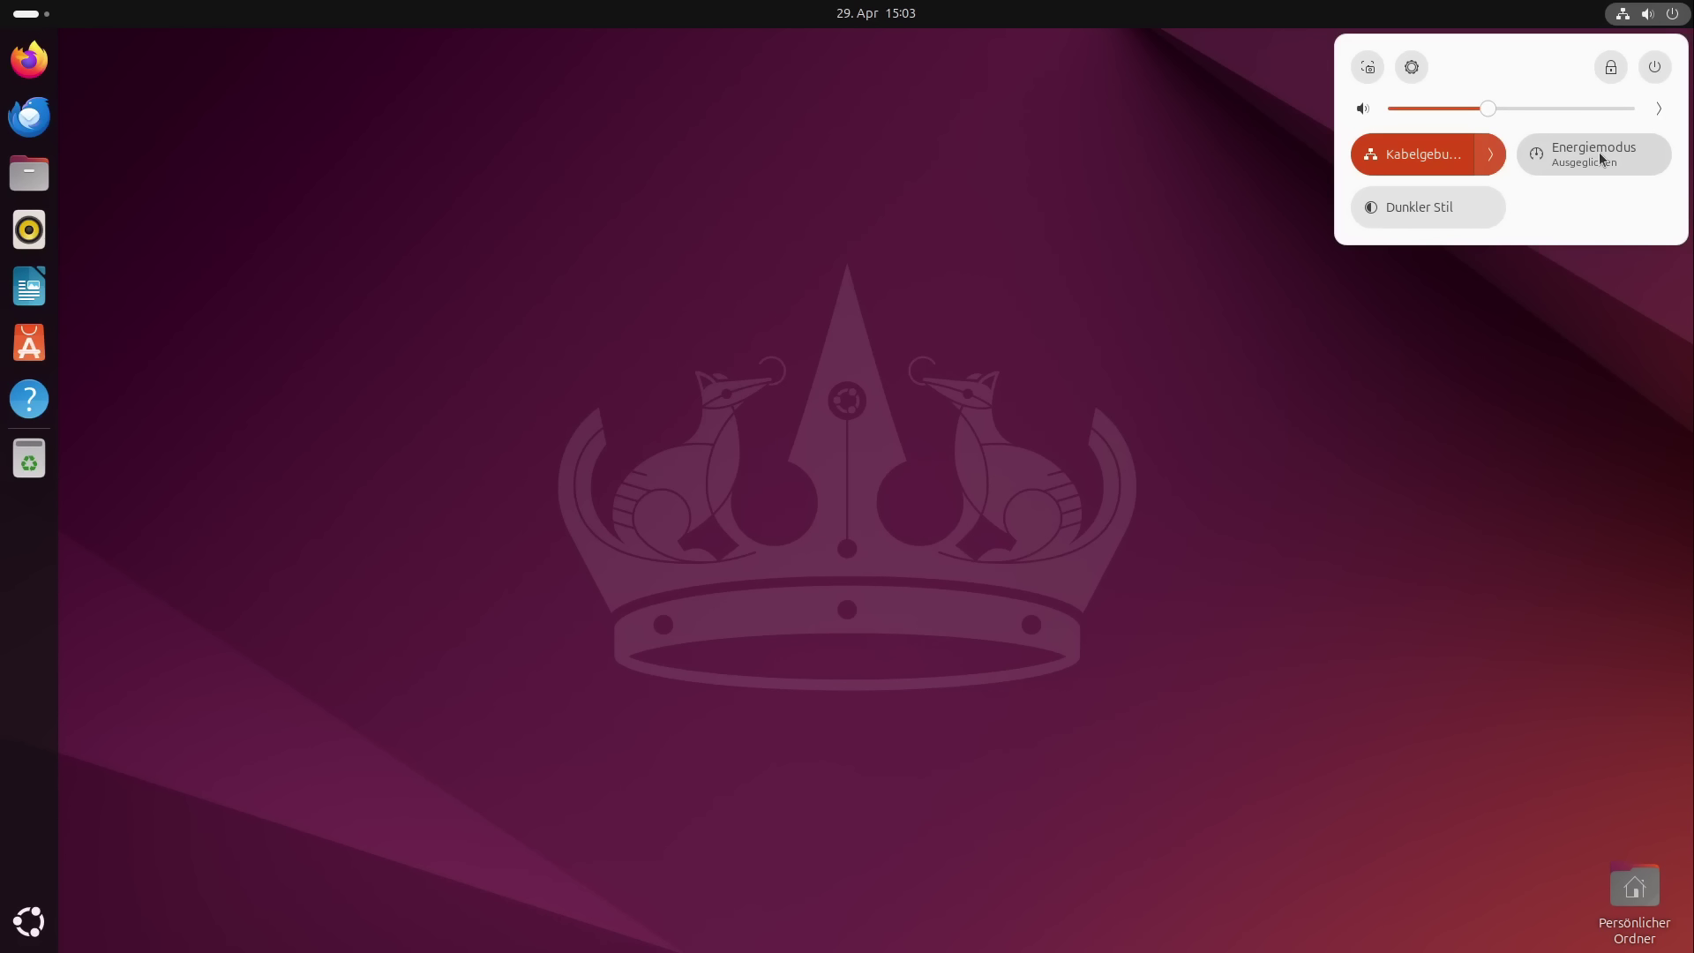
{"action": "left_click", "coordinate": [1449, 208]}
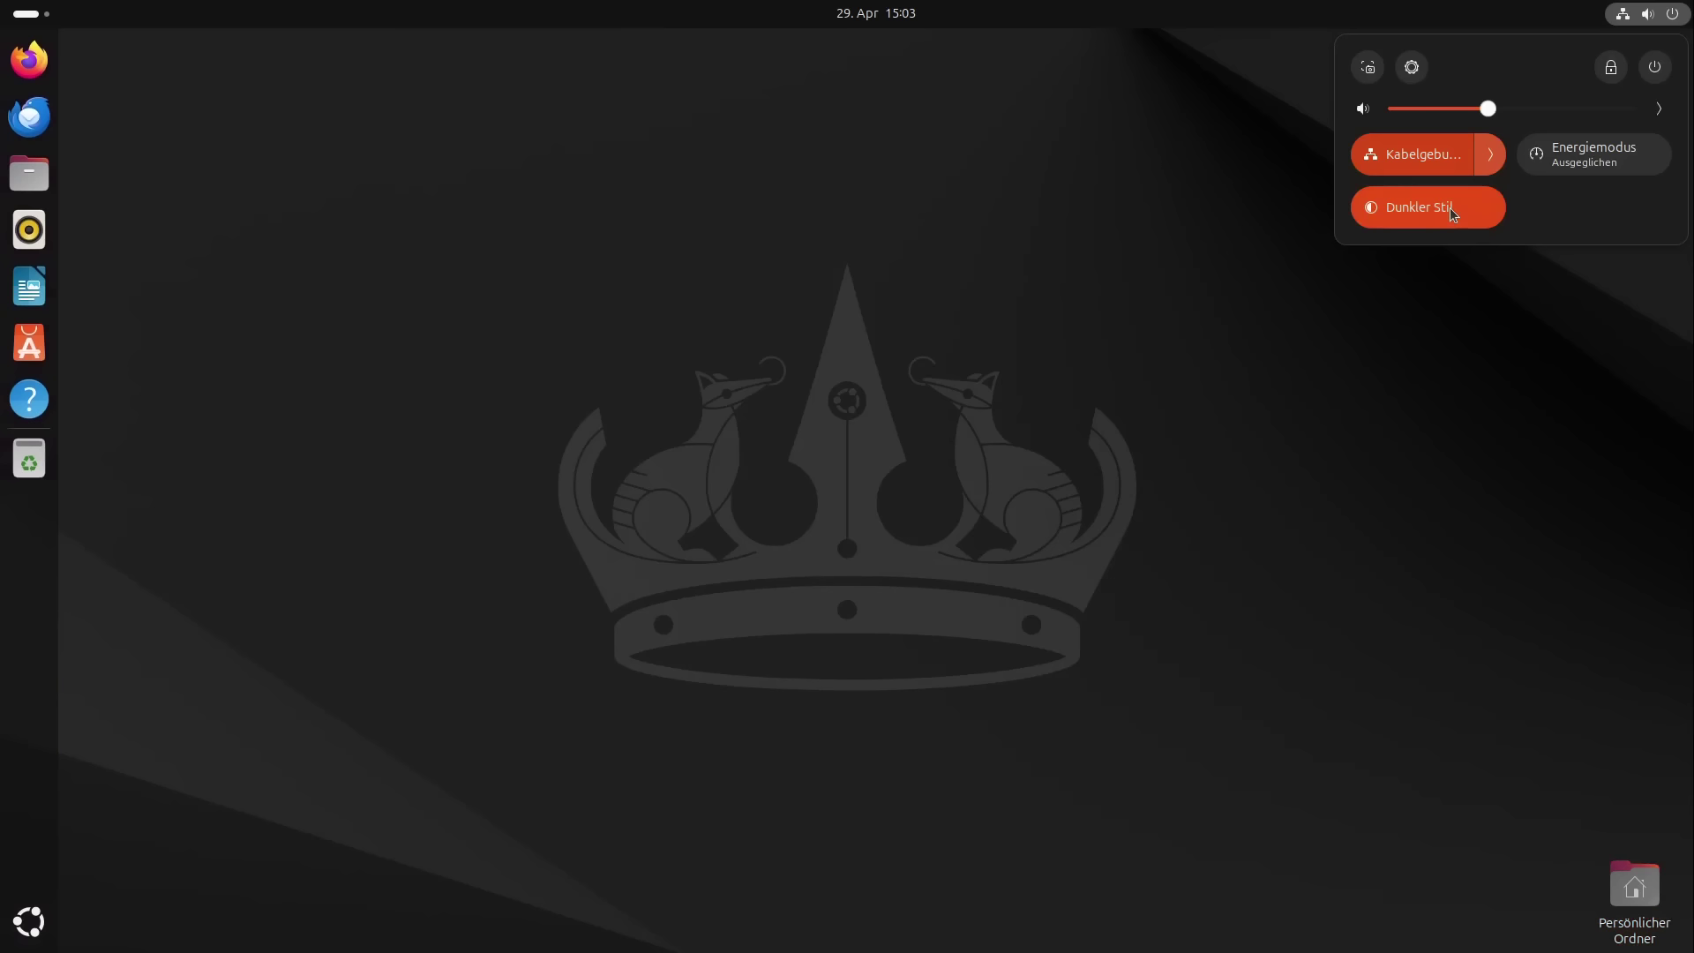
{"action": "left_click", "coordinate": [1417, 208]}
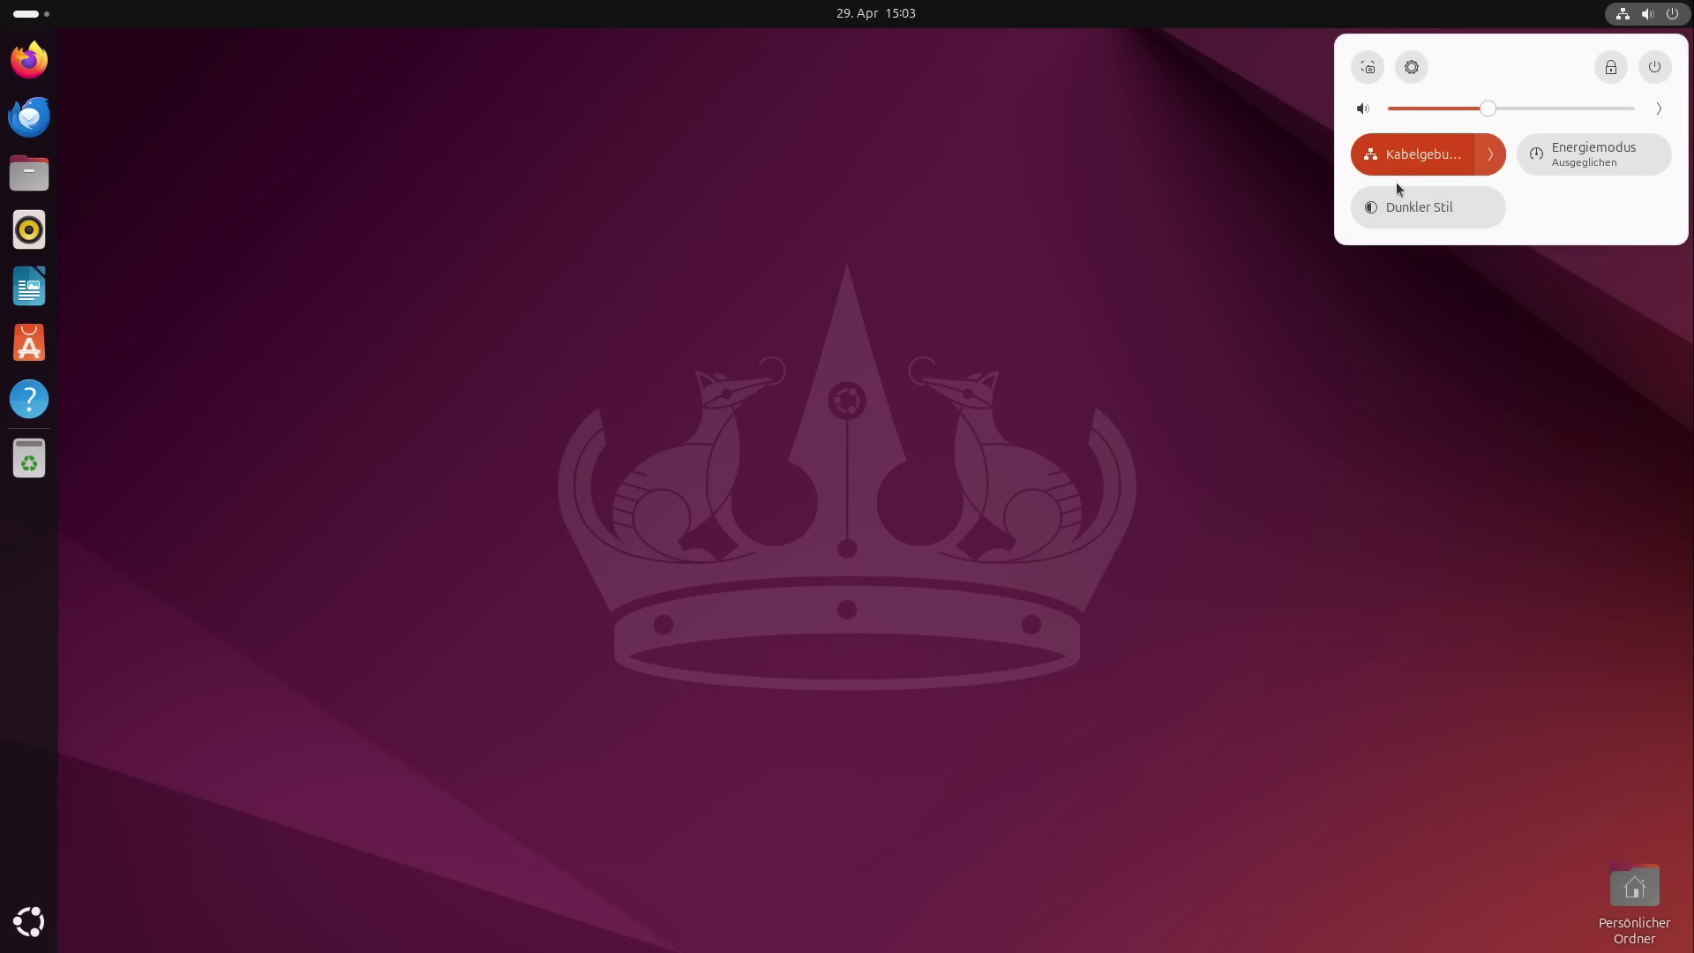
Try marking a desktop area with the screenshot tool and cancel the capture
{"action": "left_click", "coordinate": [1370, 69]}
{"action": "left_click_drag", "start_coordinate": [563, 389], "coordinate": [831, 502]}
{"action": "key", "text": "Escape"}
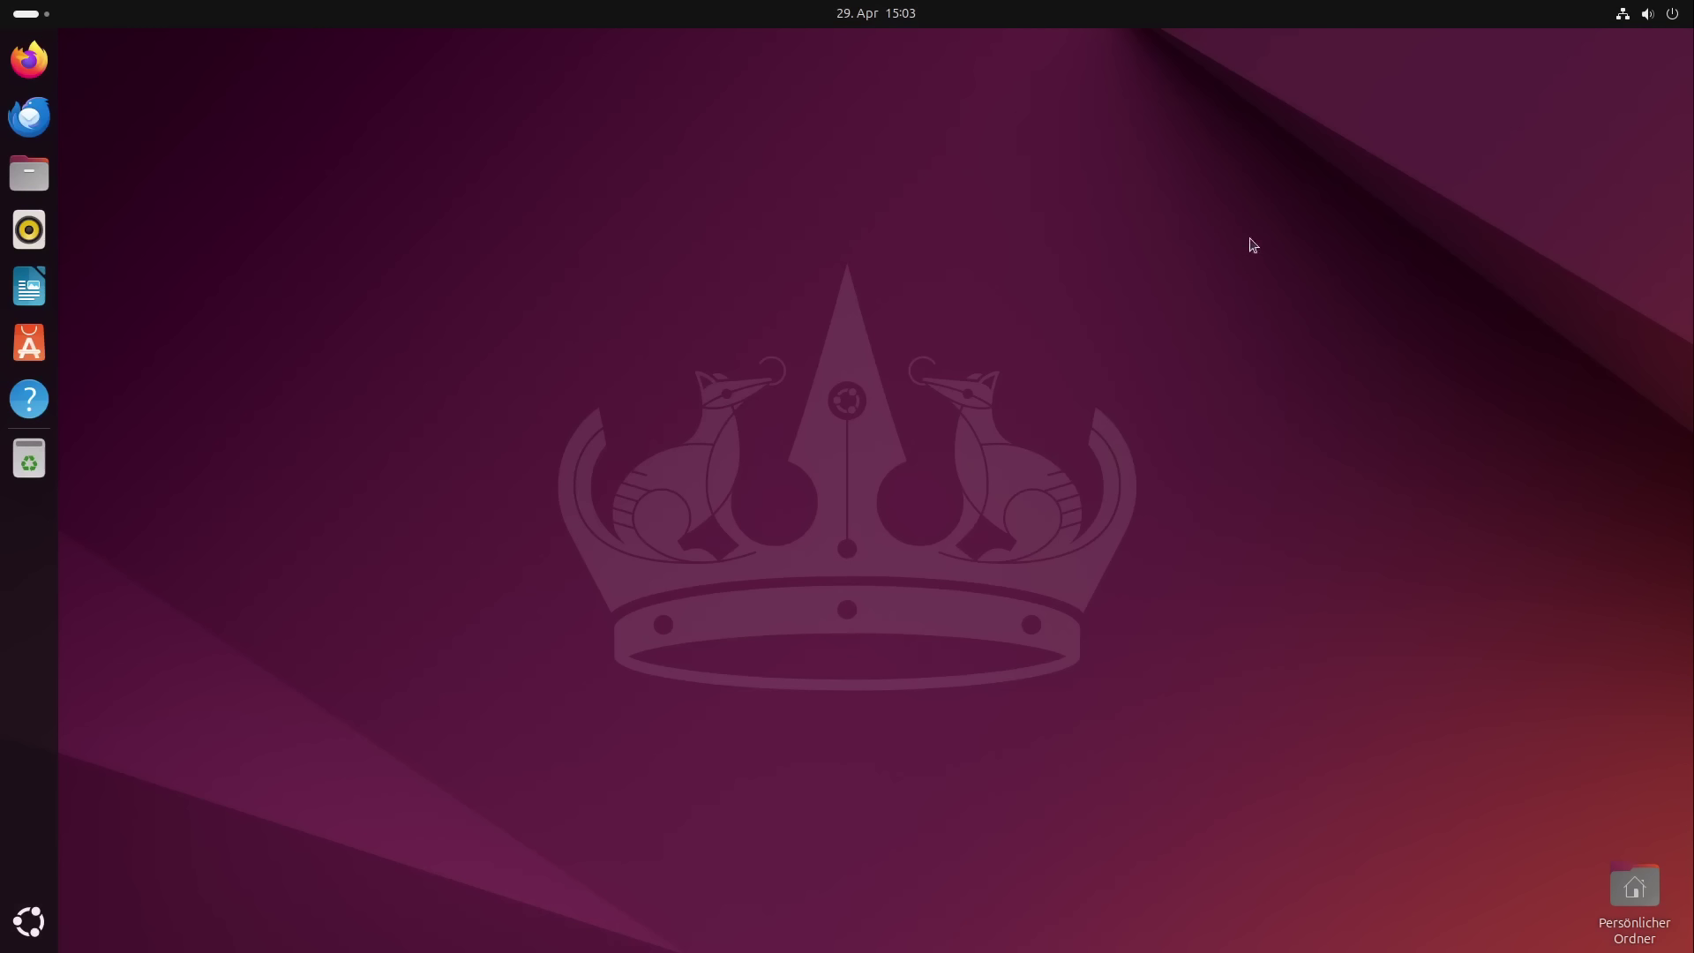
View the available power options, such as standby, restart, shutdown and logout, without choosing one
{"action": "left_click", "coordinate": [1659, 13]}
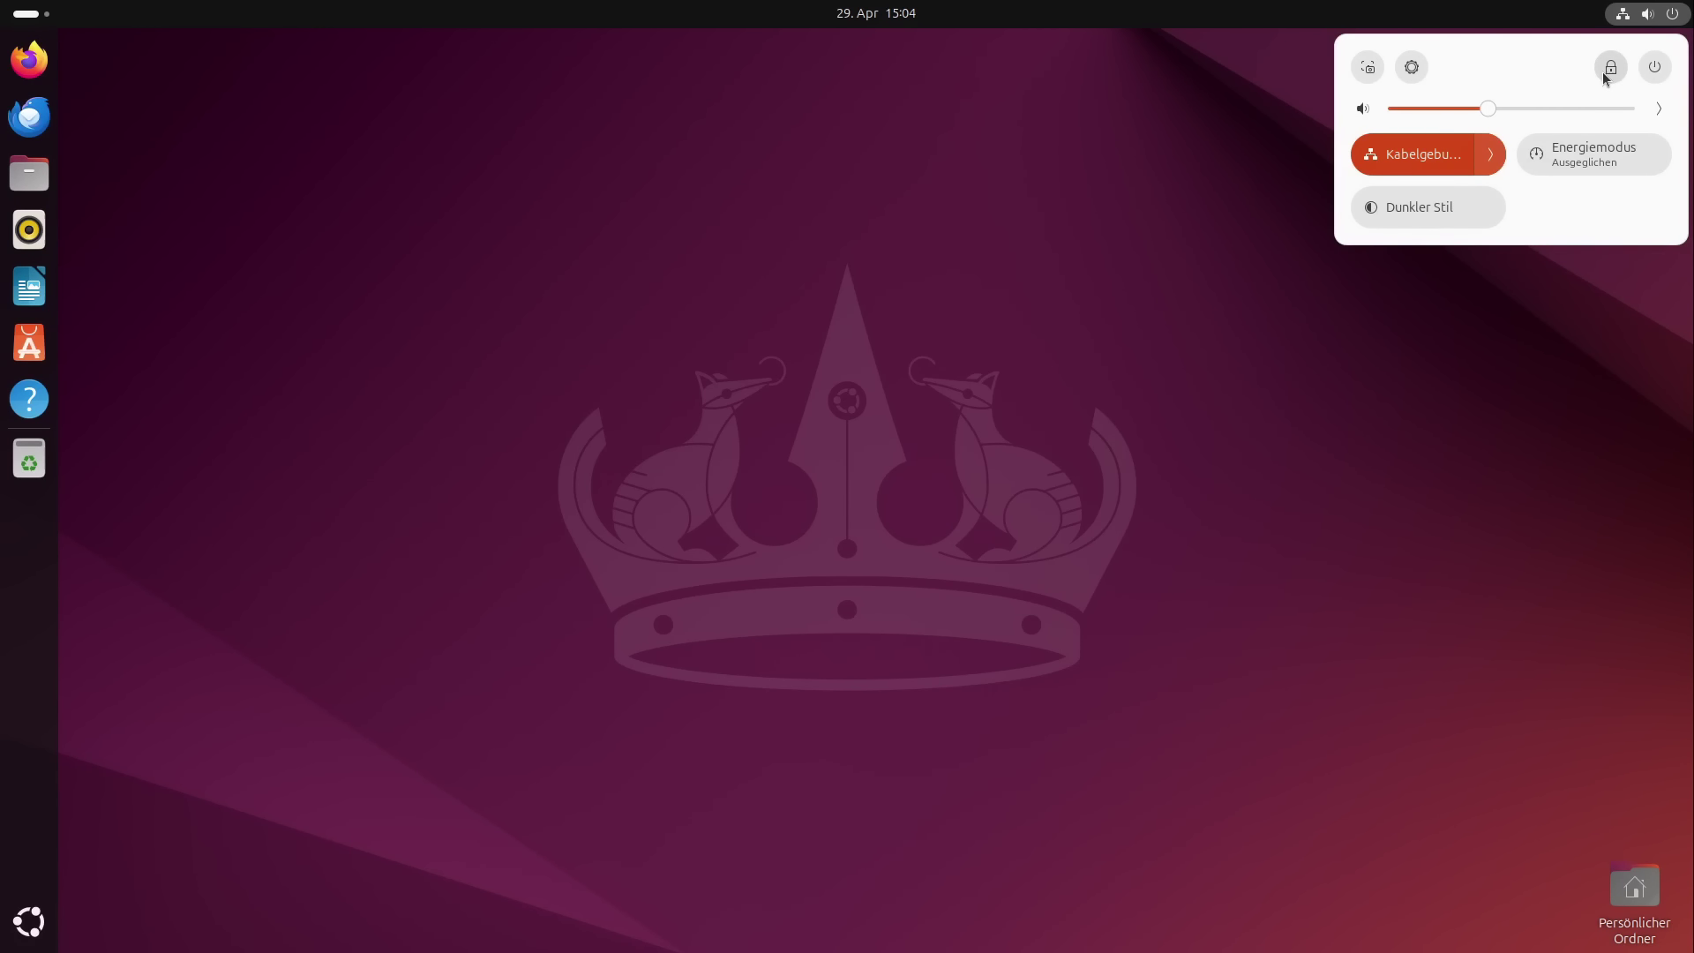
{"action": "left_click", "coordinate": [1657, 71]}
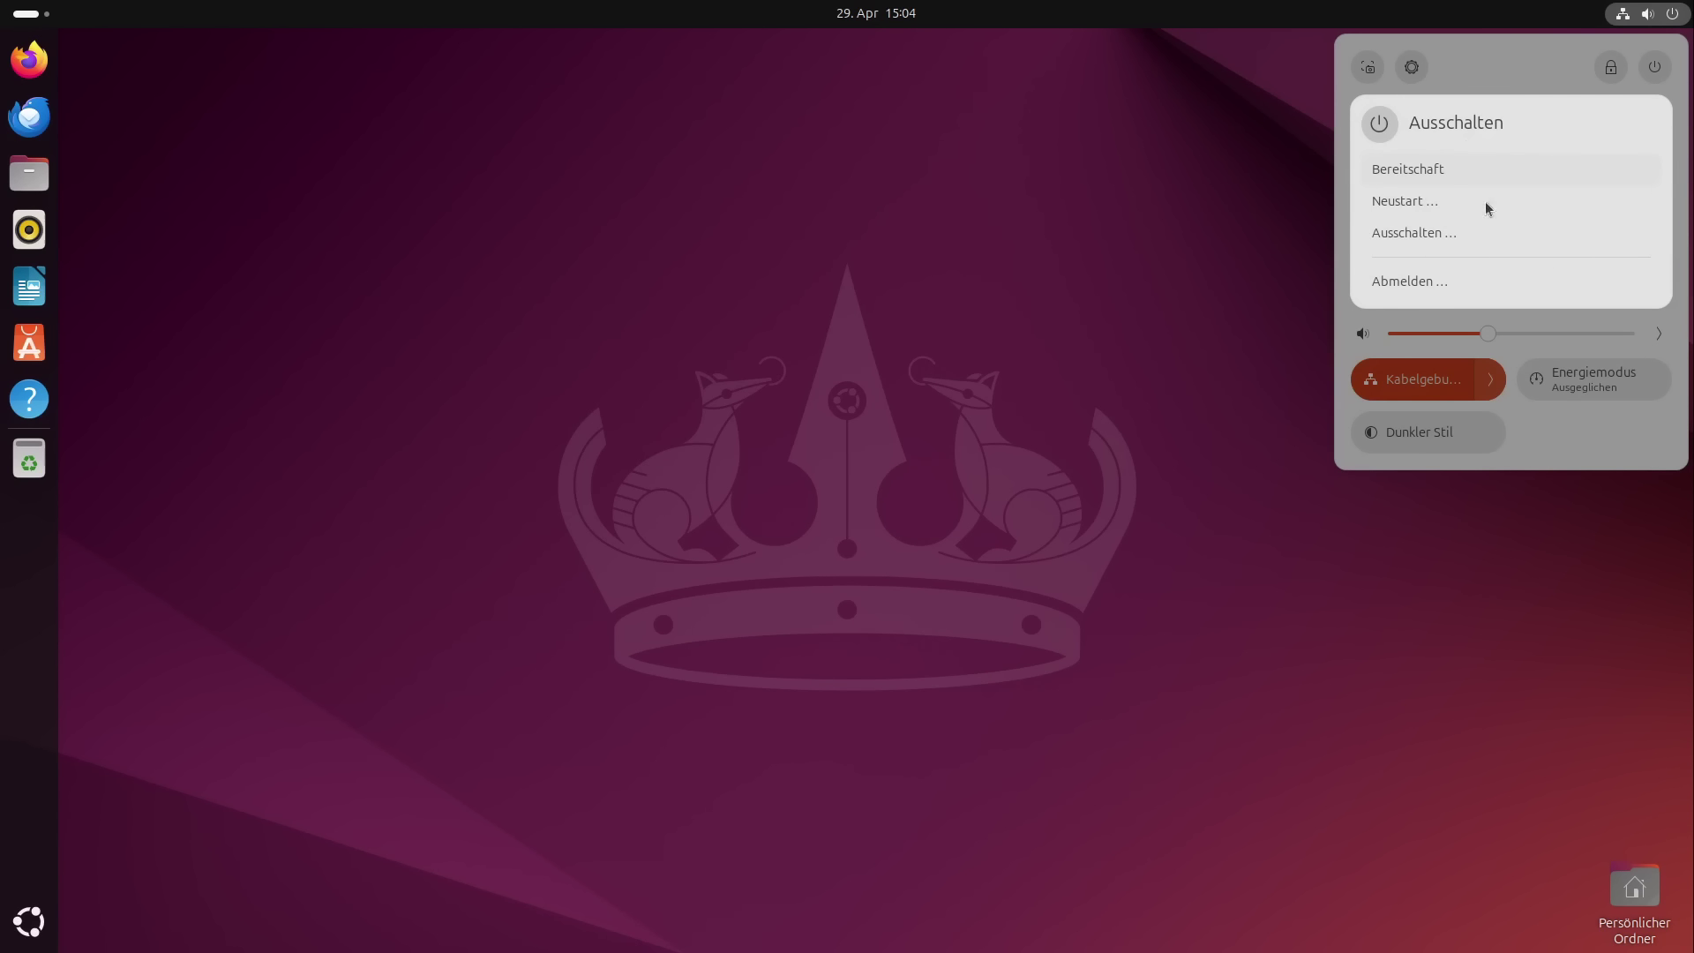
{"action": "key", "text": "Escape"}
{"action": "left_click", "coordinate": [1001, 248]}
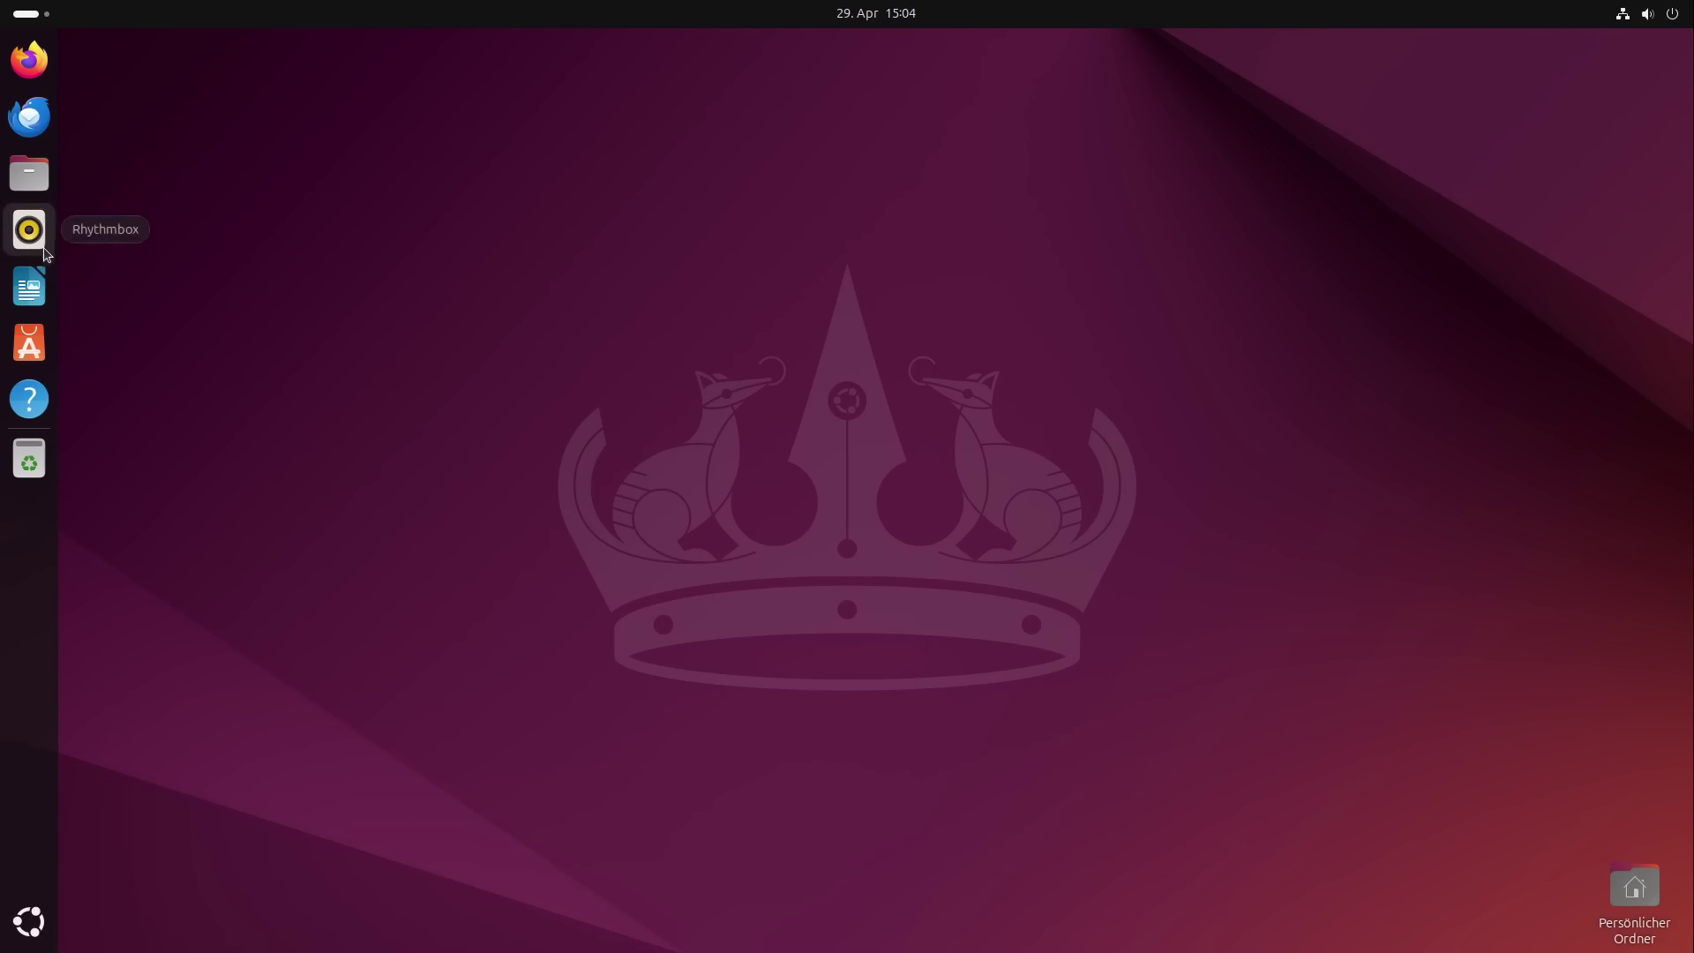
Browse both pages of the installed applications overview
{"action": "left_click", "coordinate": [41, 932]}
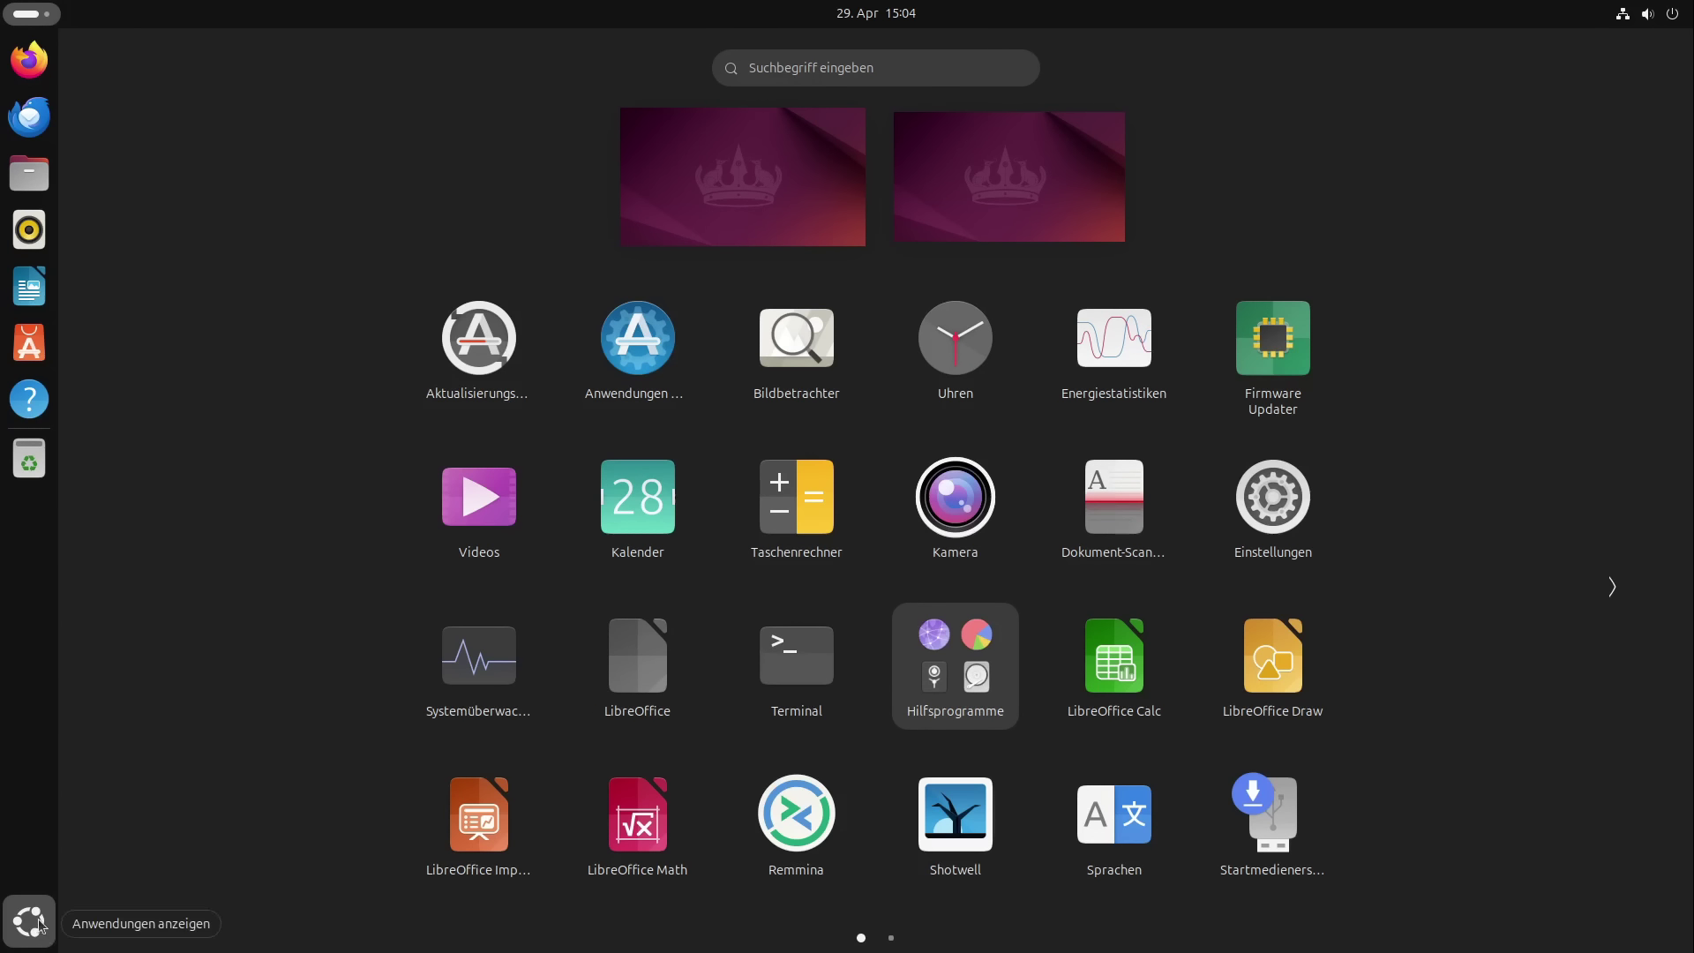
{"action": "scroll", "coordinate": [1341, 635], "scroll_direction": "down", "scroll_amount": 1}
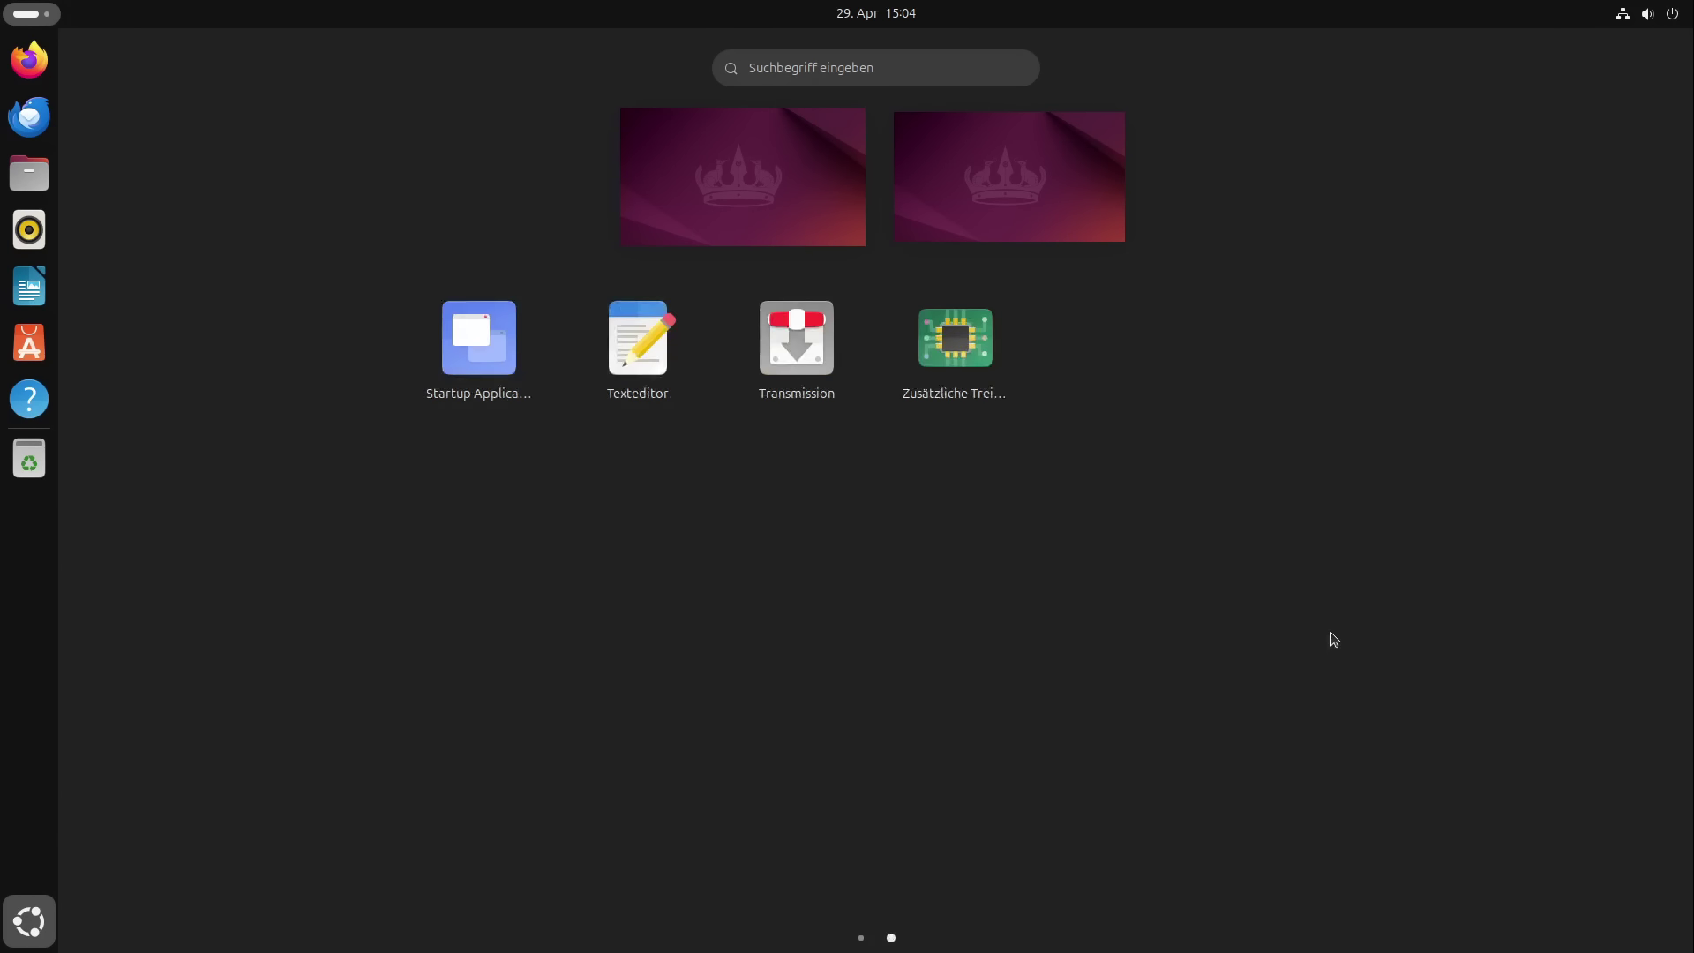
{"action": "scroll", "coordinate": [1333, 640], "scroll_direction": "up", "scroll_amount": 1}
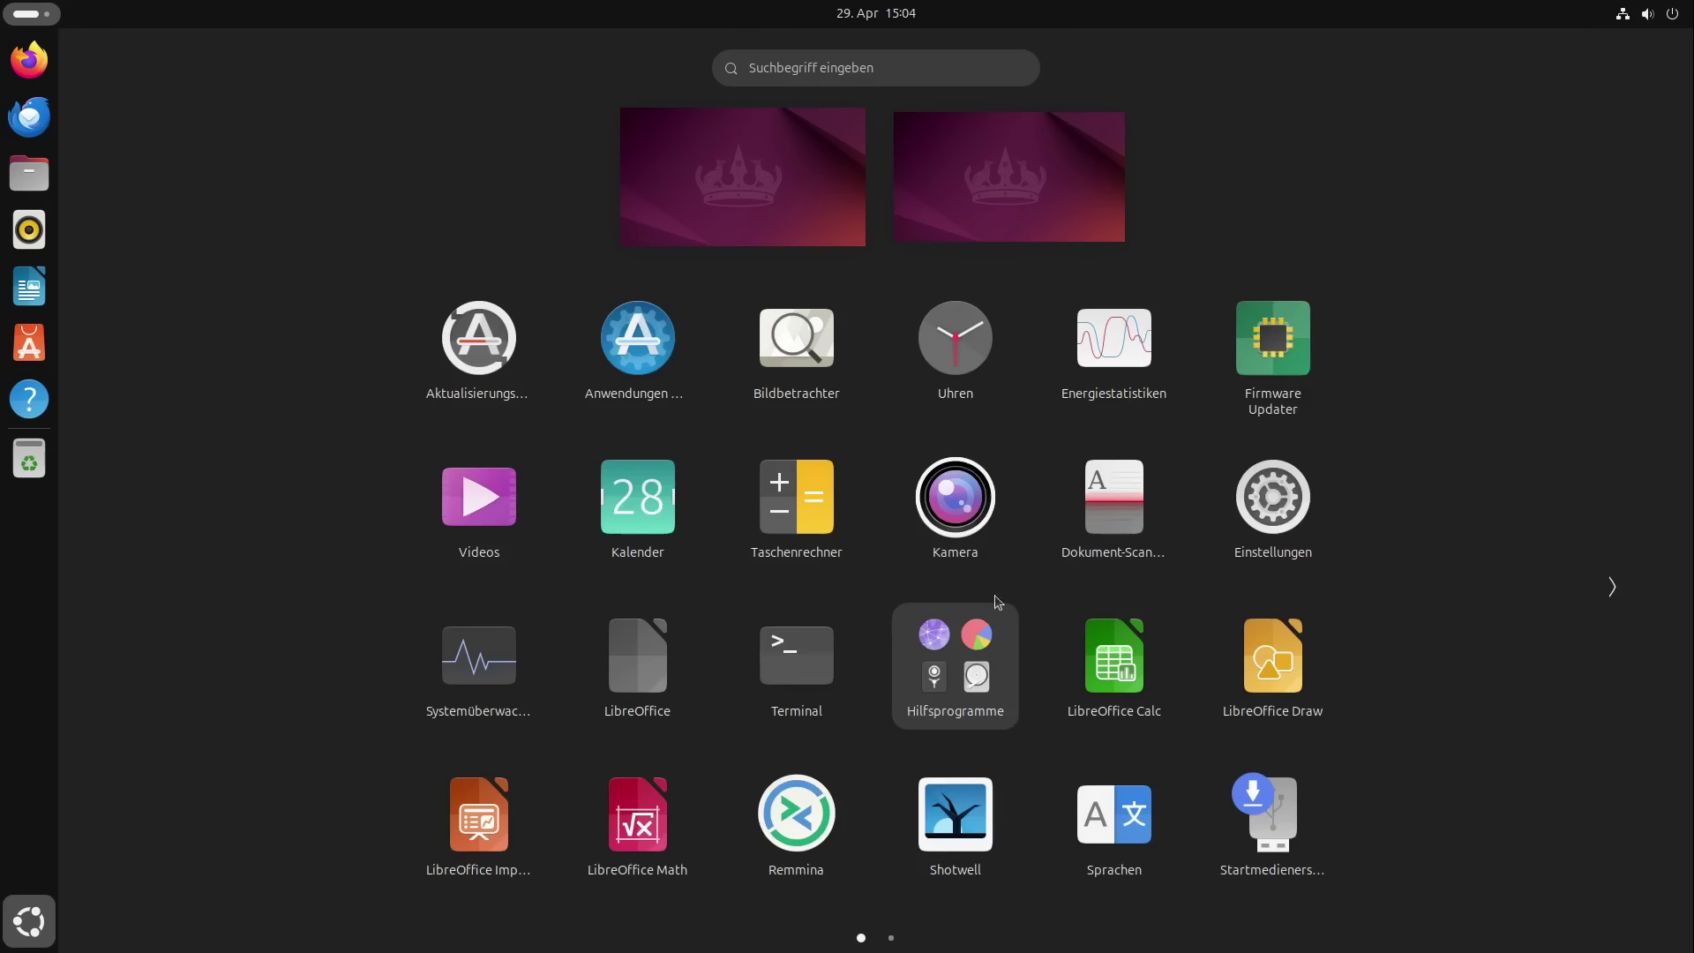
{"action": "left_click", "coordinate": [1611, 588]}
{"action": "left_click", "coordinate": [138, 588]}
Search the applications for "Fire", shorten the term to "Fi" to compare the matches, and clear the search
{"action": "left_click", "coordinate": [838, 71]}
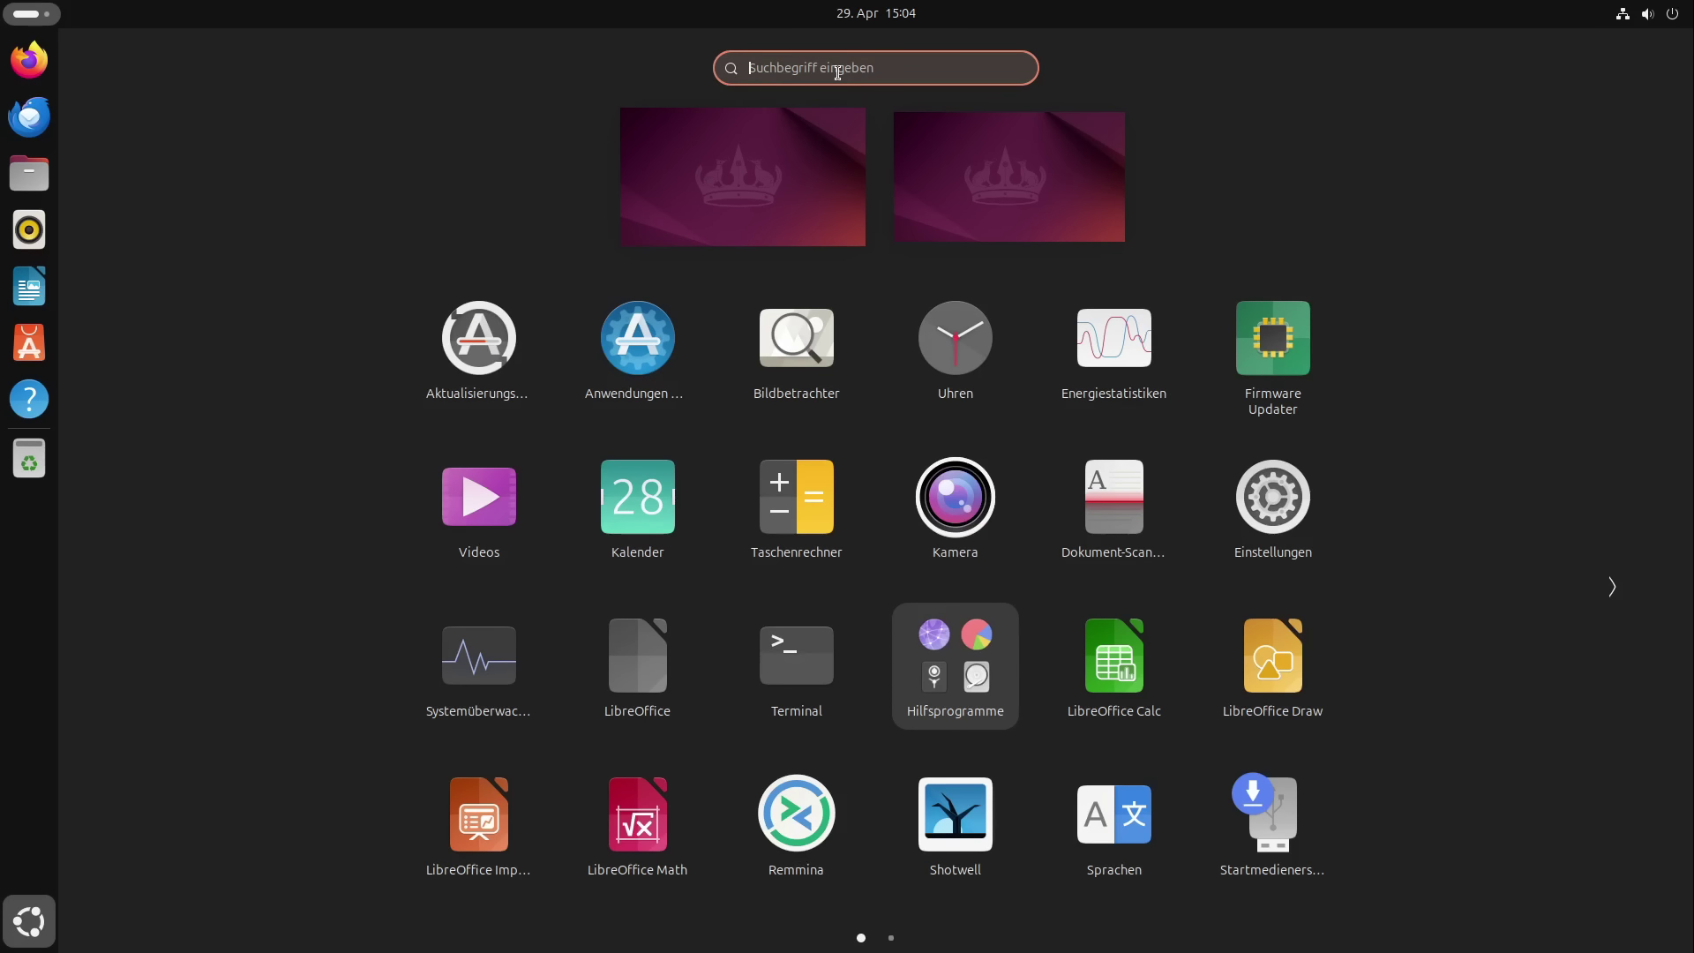
{"action": "type", "text": "Fire"}
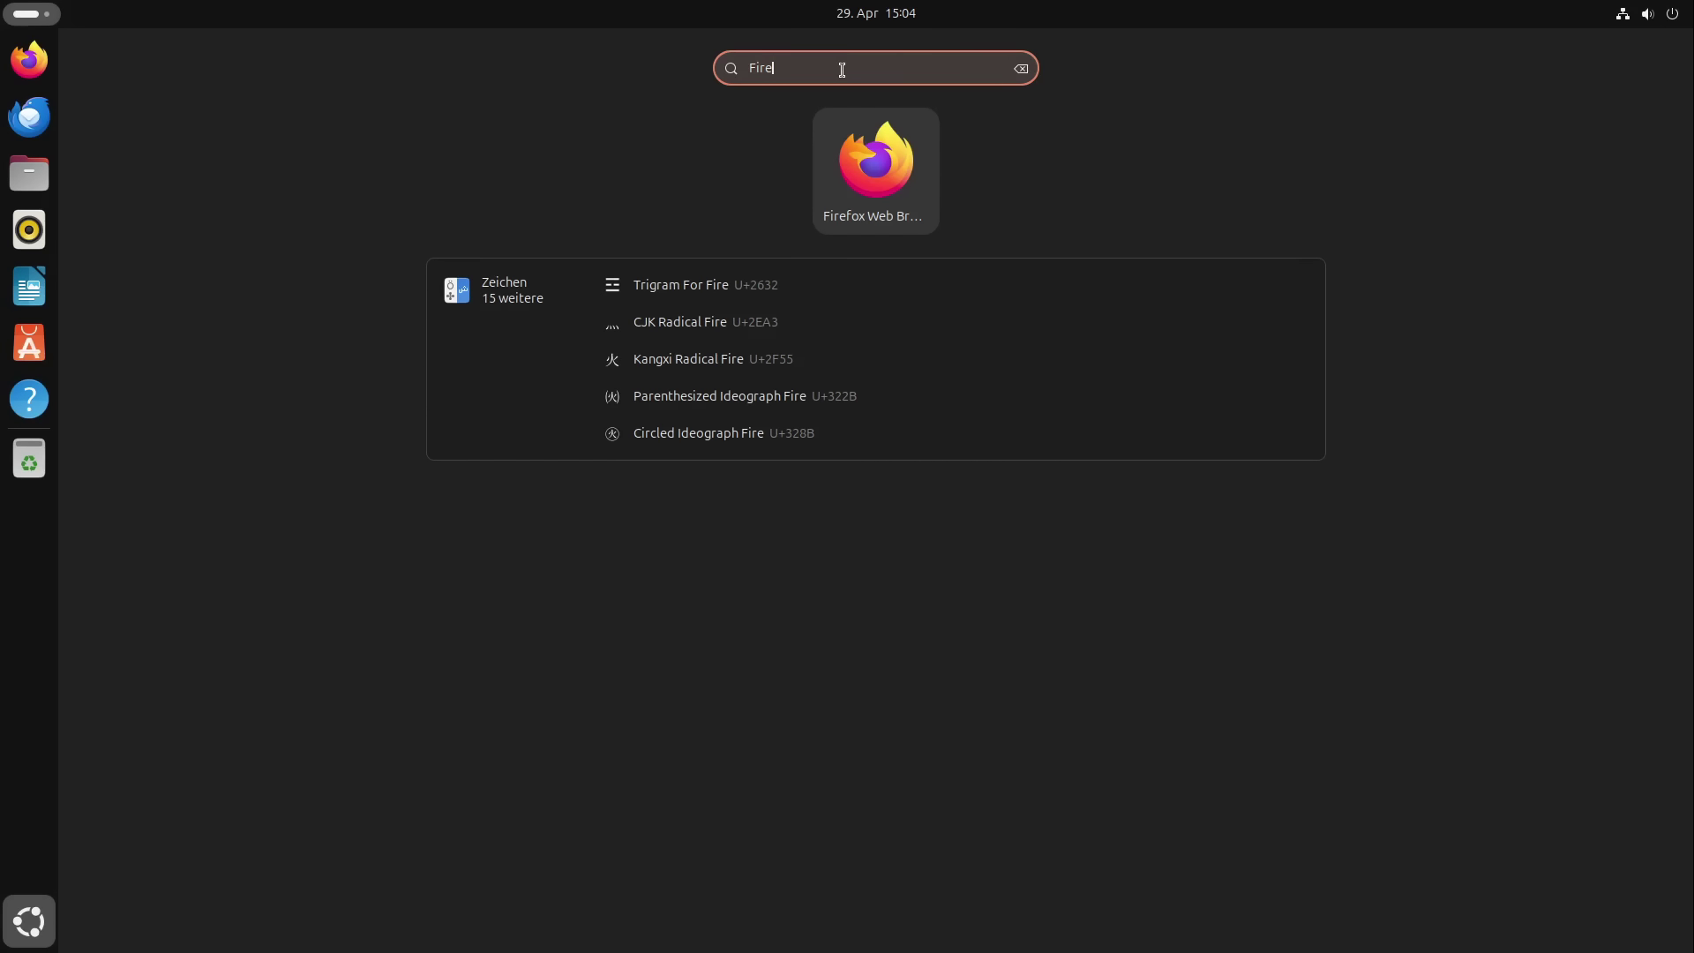
{"action": "key", "text": "BackSpace"}
{"action": "key", "text": "BackSpace"}
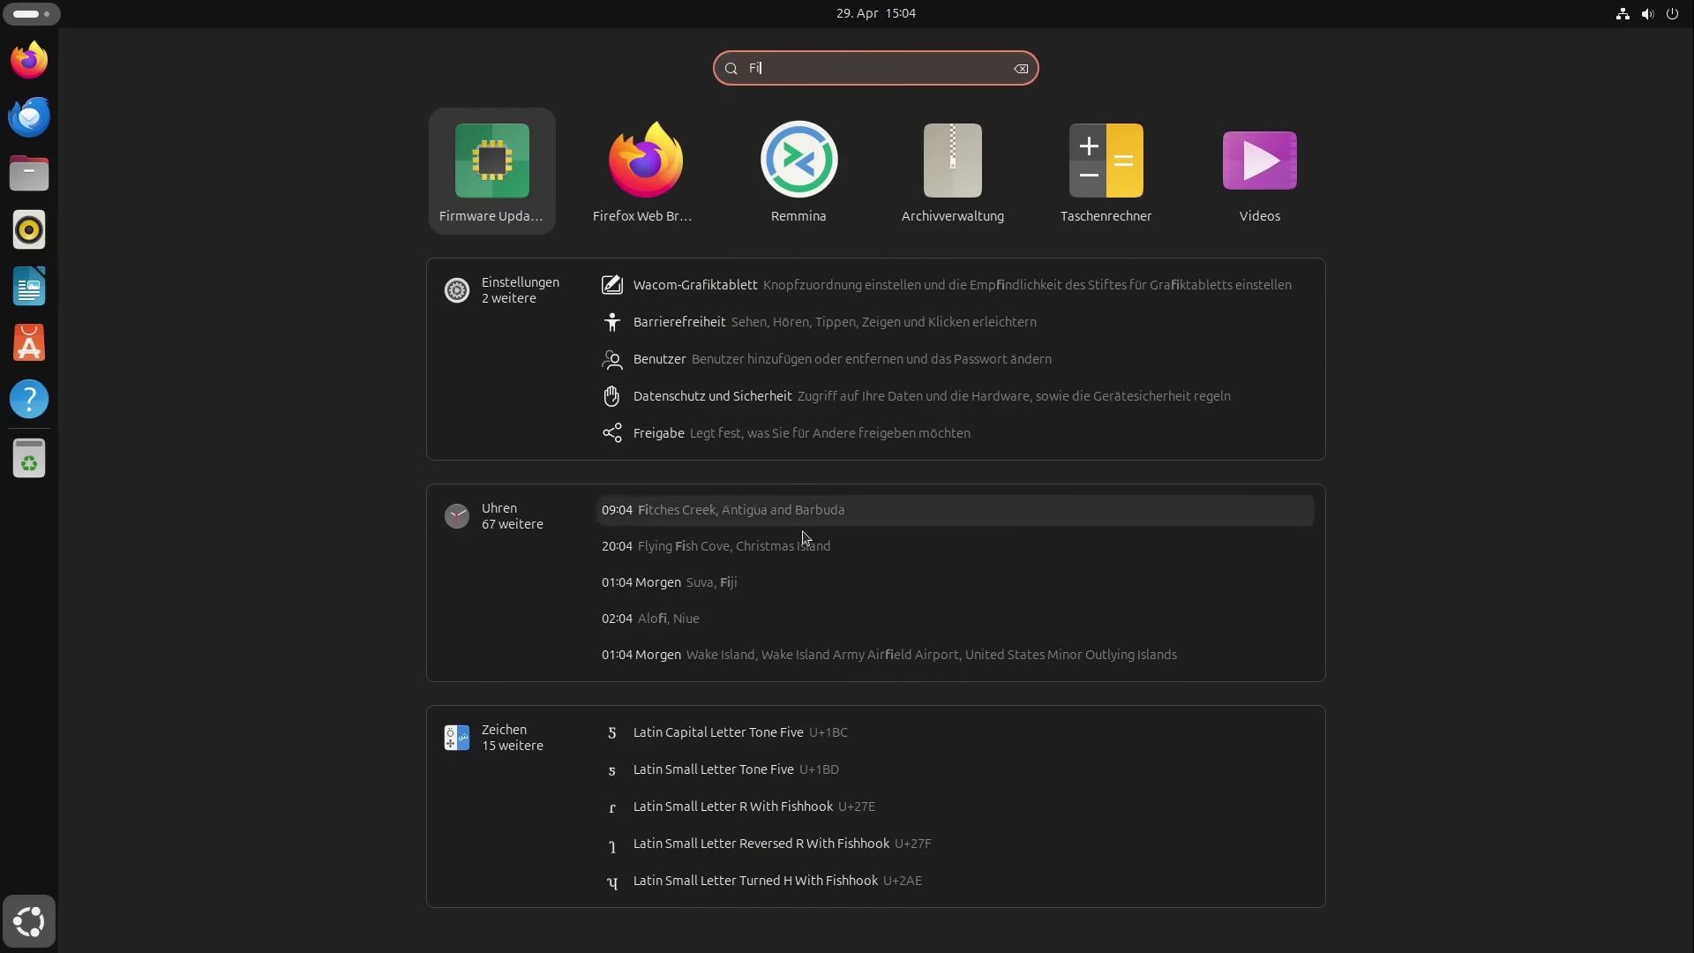
{"action": "key", "text": "Escape"}
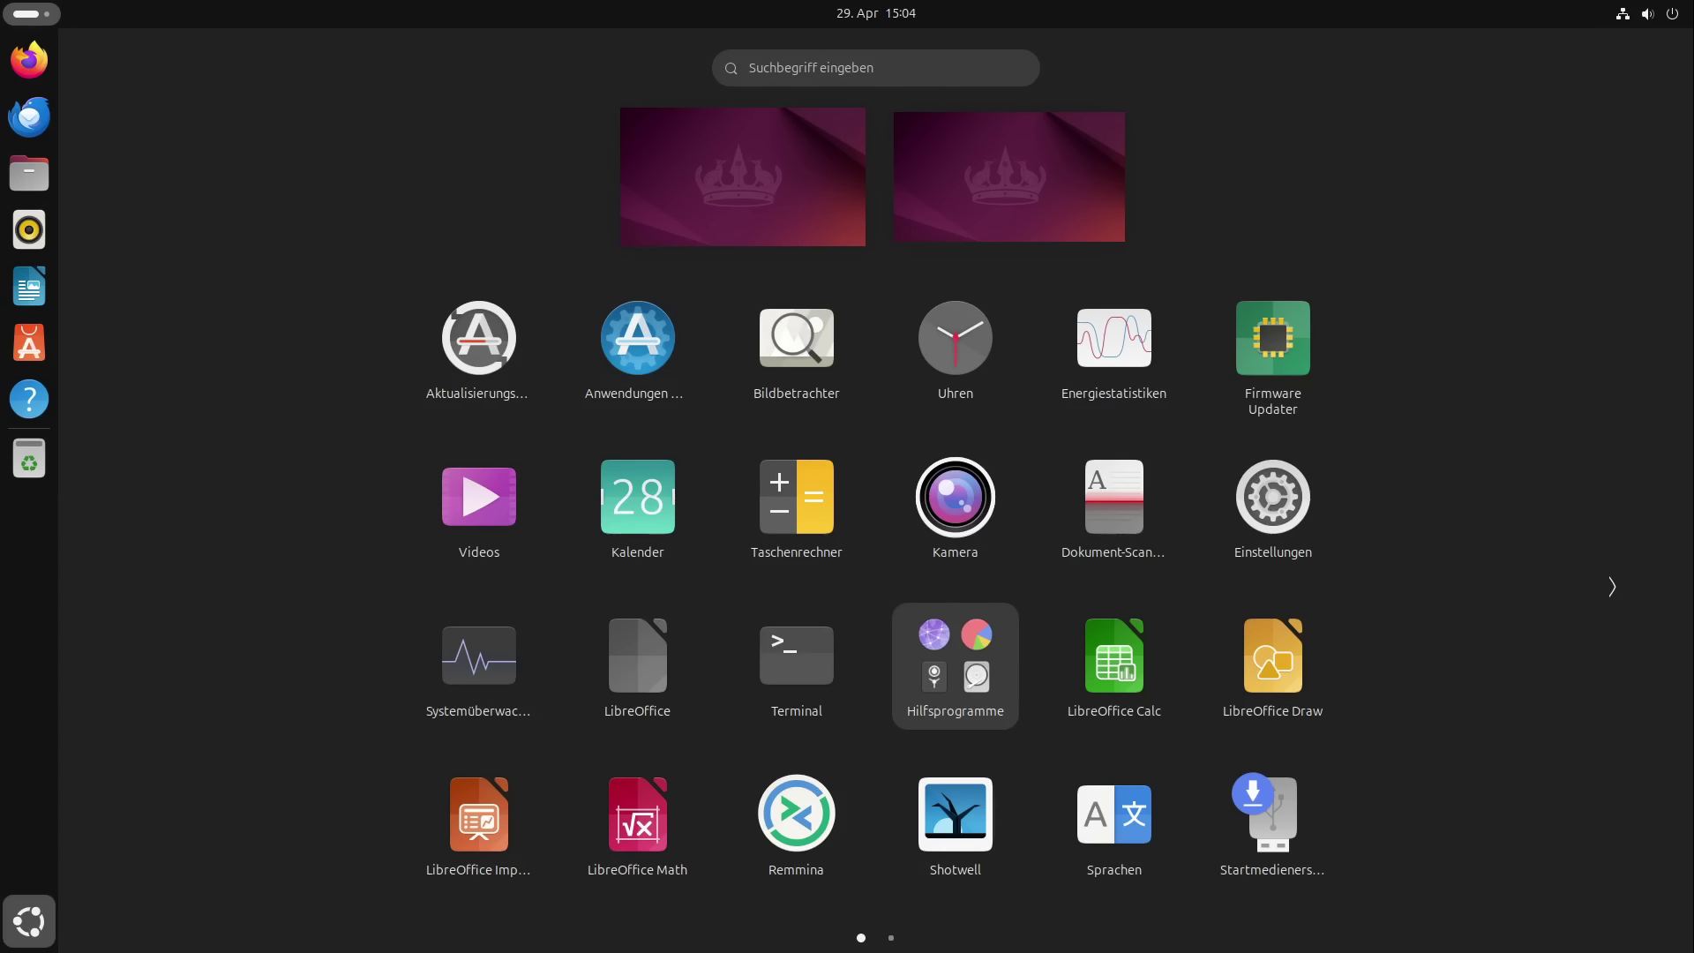
Search for "Treiber", examine the graphics drivers offered under Zusätzliche Treiber, and close the window
{"action": "type", "text": "tre"}
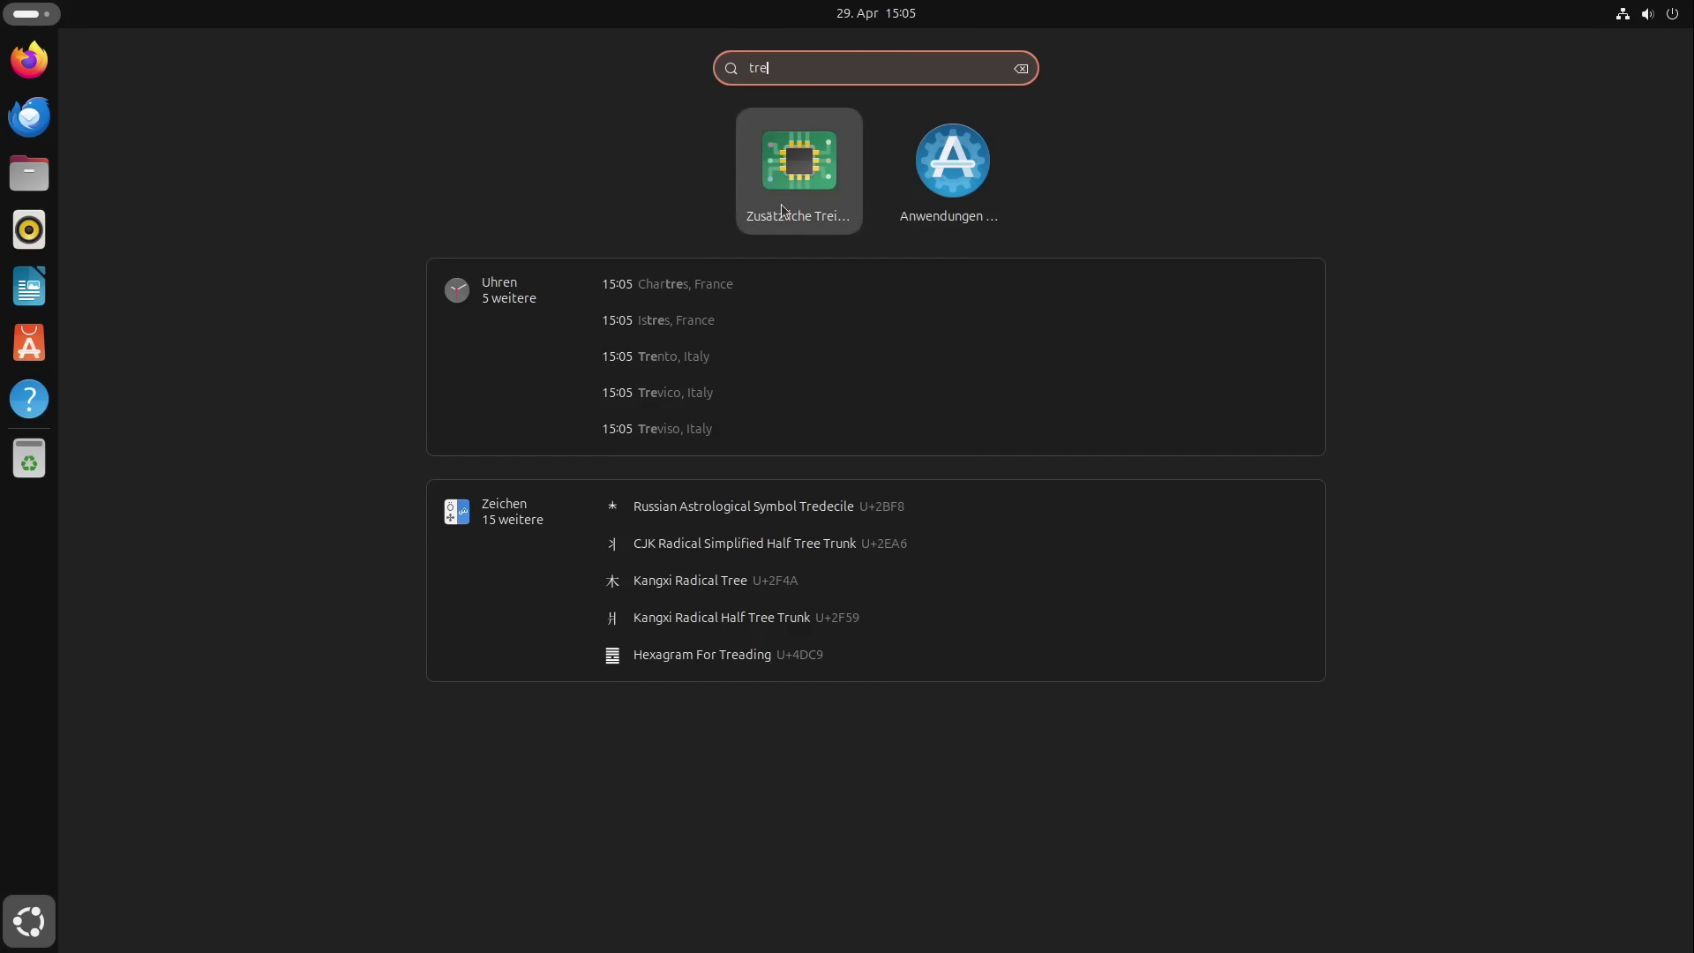
{"action": "key", "text": "BackSpace"}
{"action": "key", "text": "BackSpace"}
{"action": "key", "text": "BackSpace"}
{"action": "left_click", "coordinate": [804, 65]}
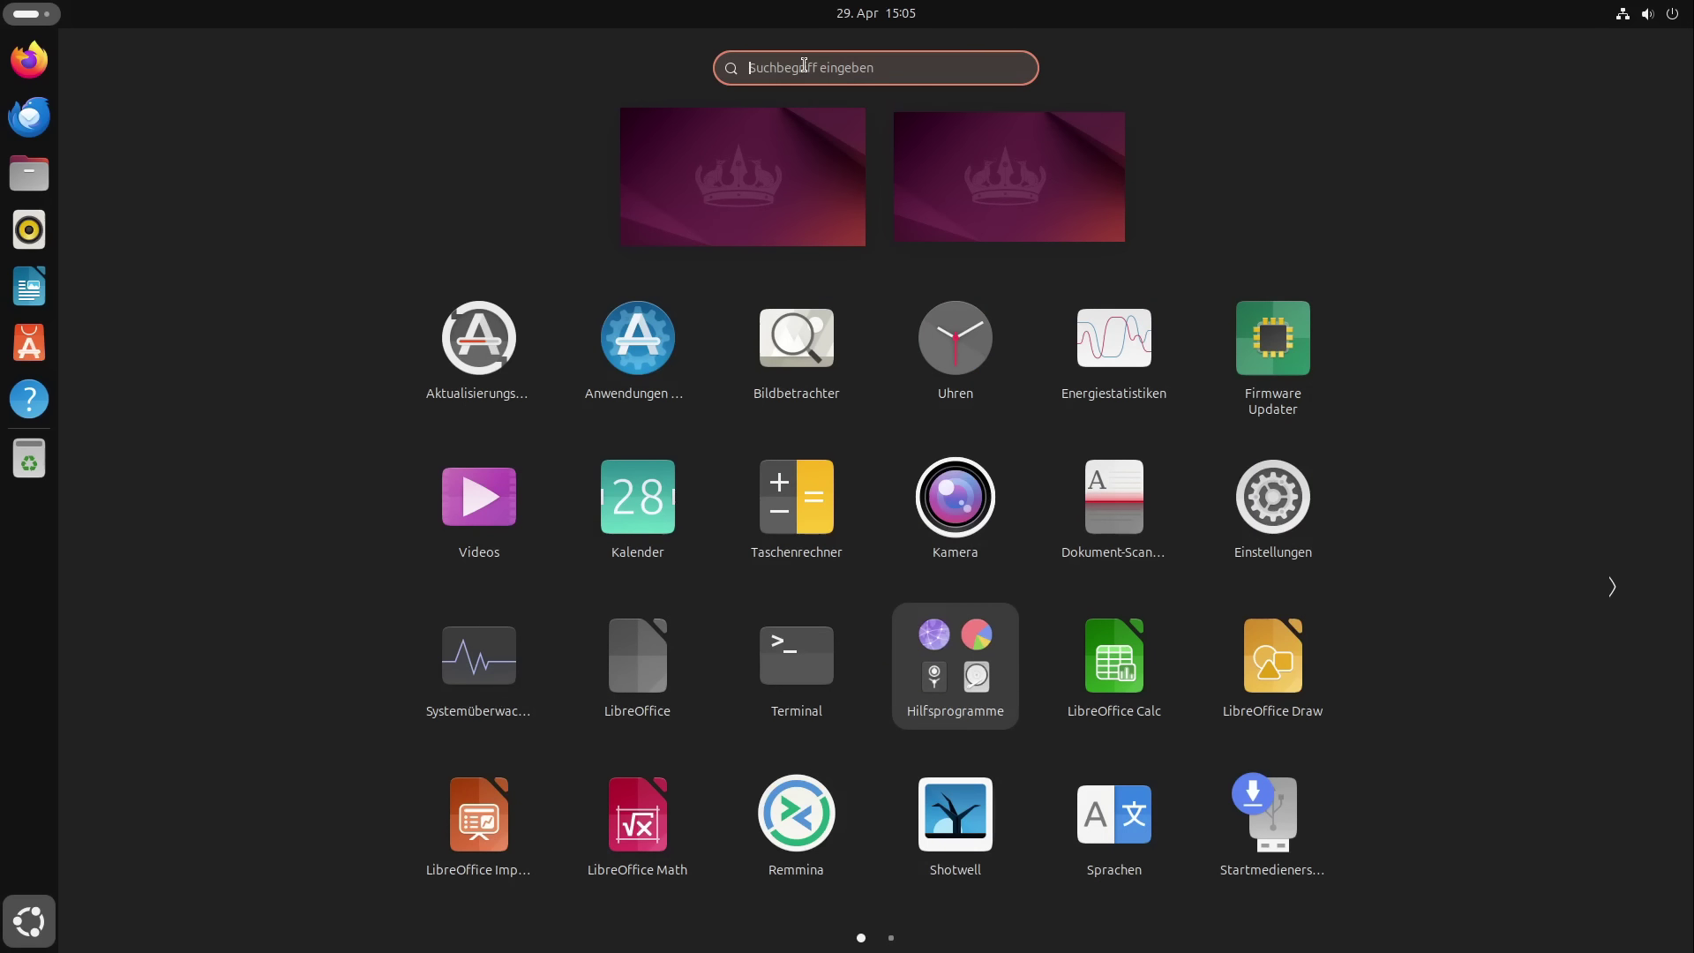
{"action": "type", "text": "Treiber"}
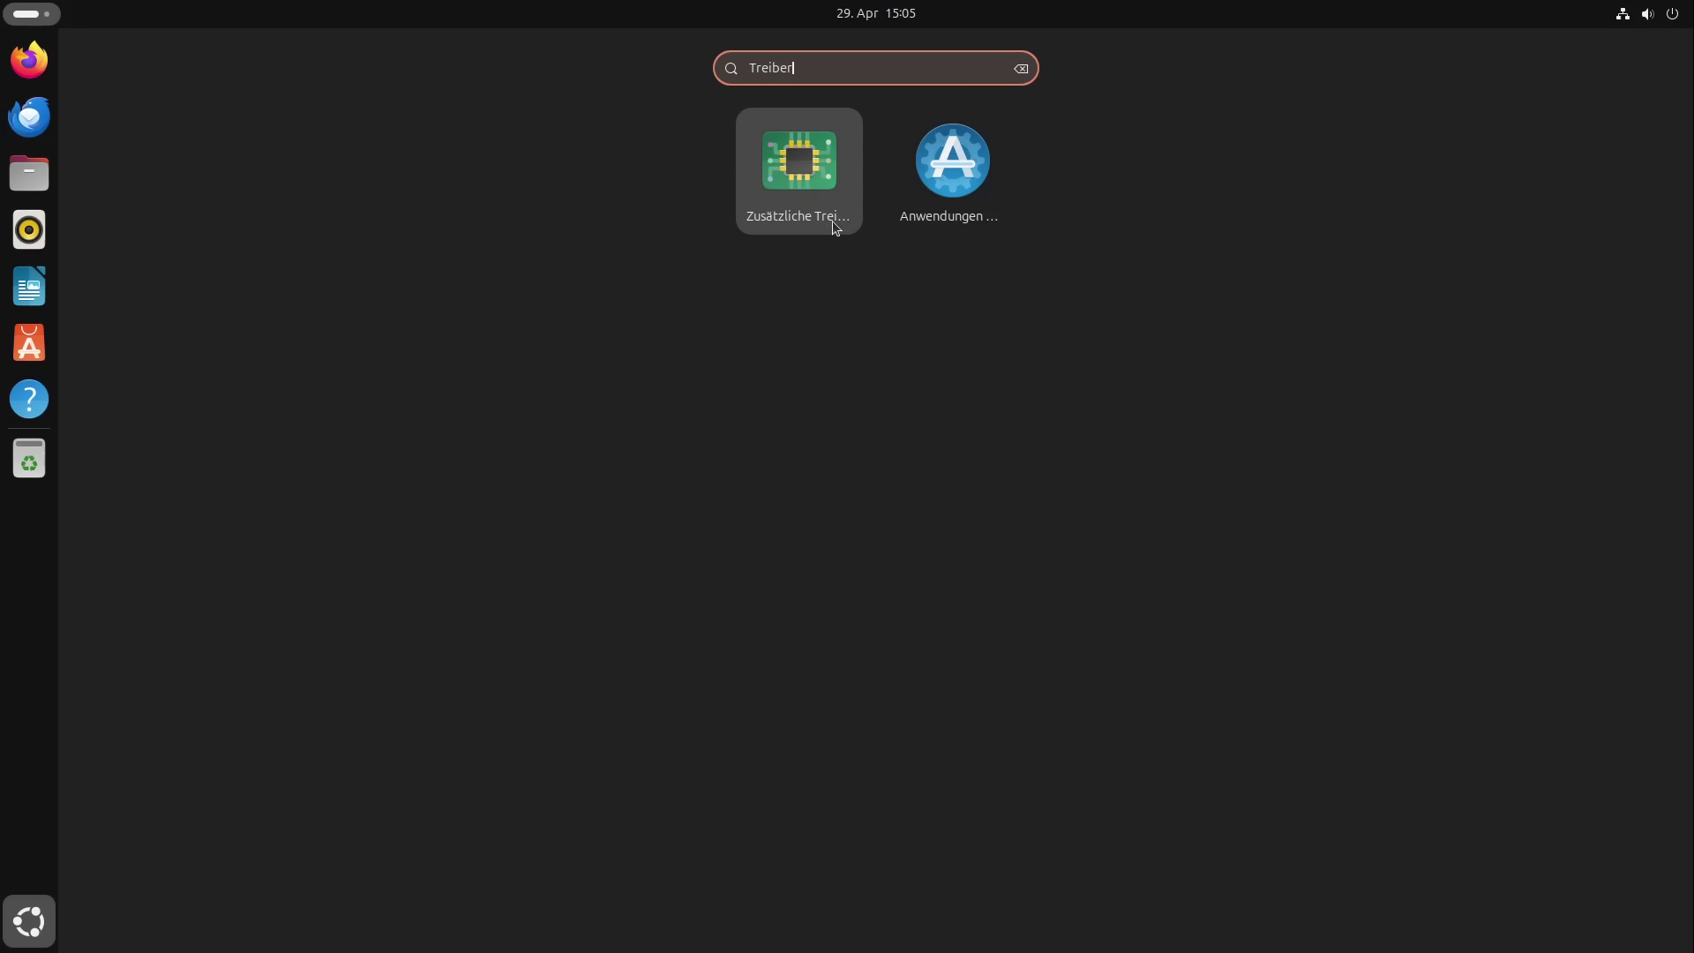
{"action": "left_click", "coordinate": [828, 187]}
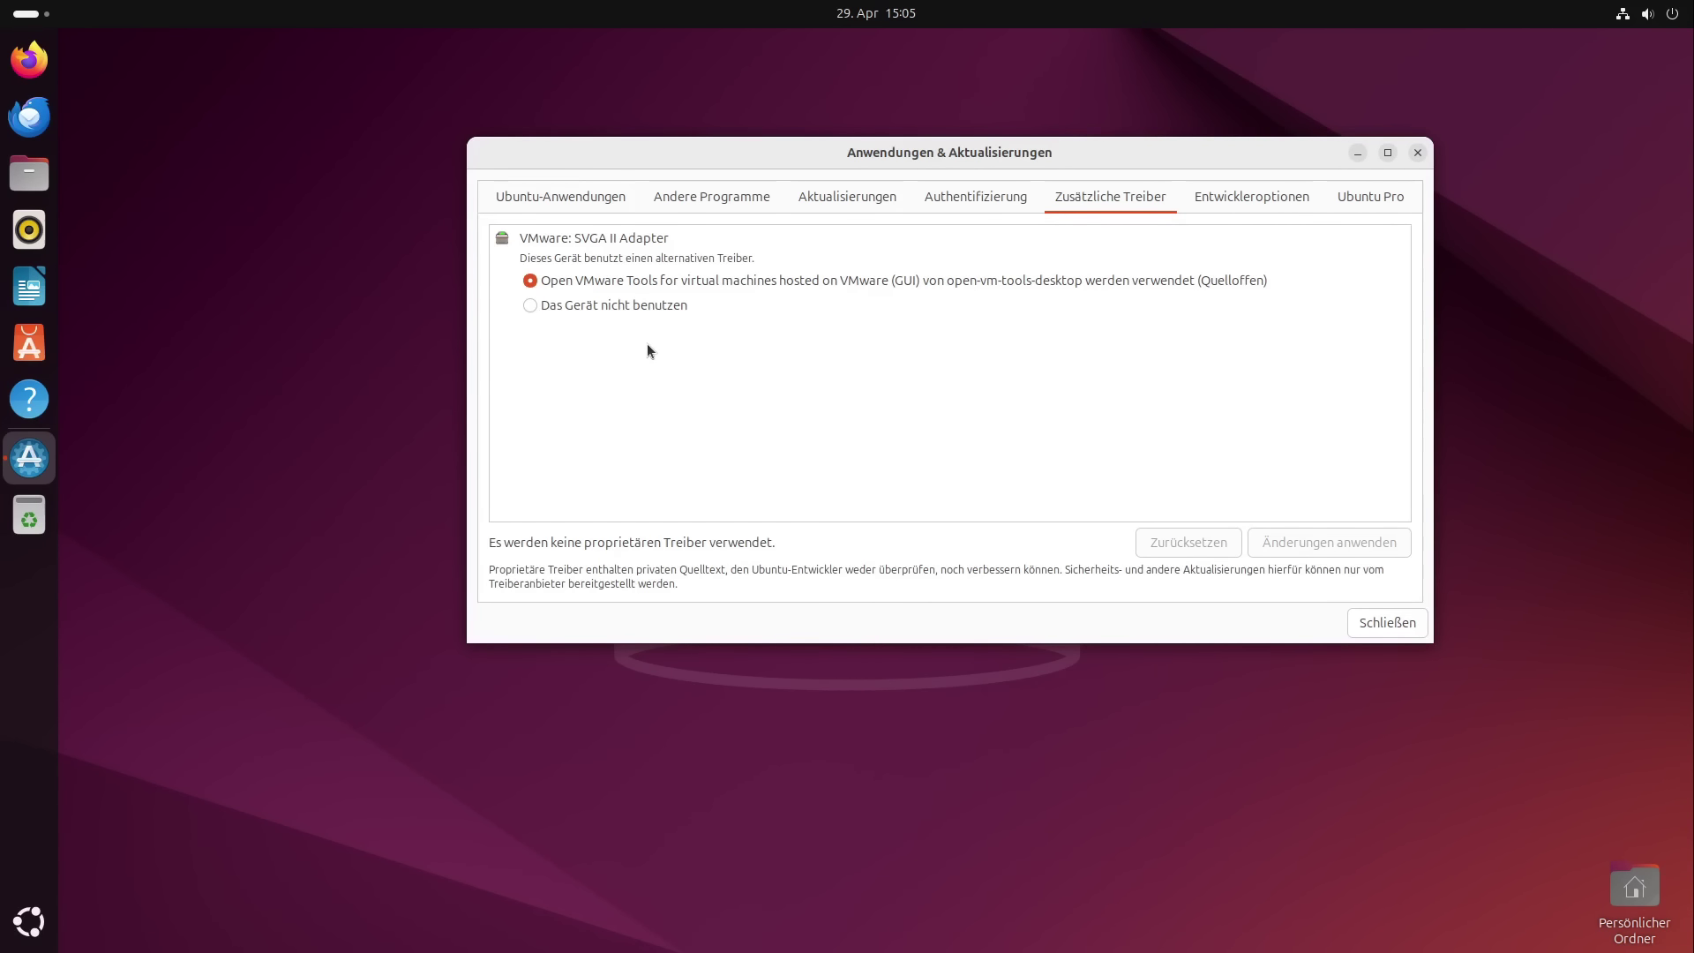
{"action": "left_click", "coordinate": [1384, 623]}
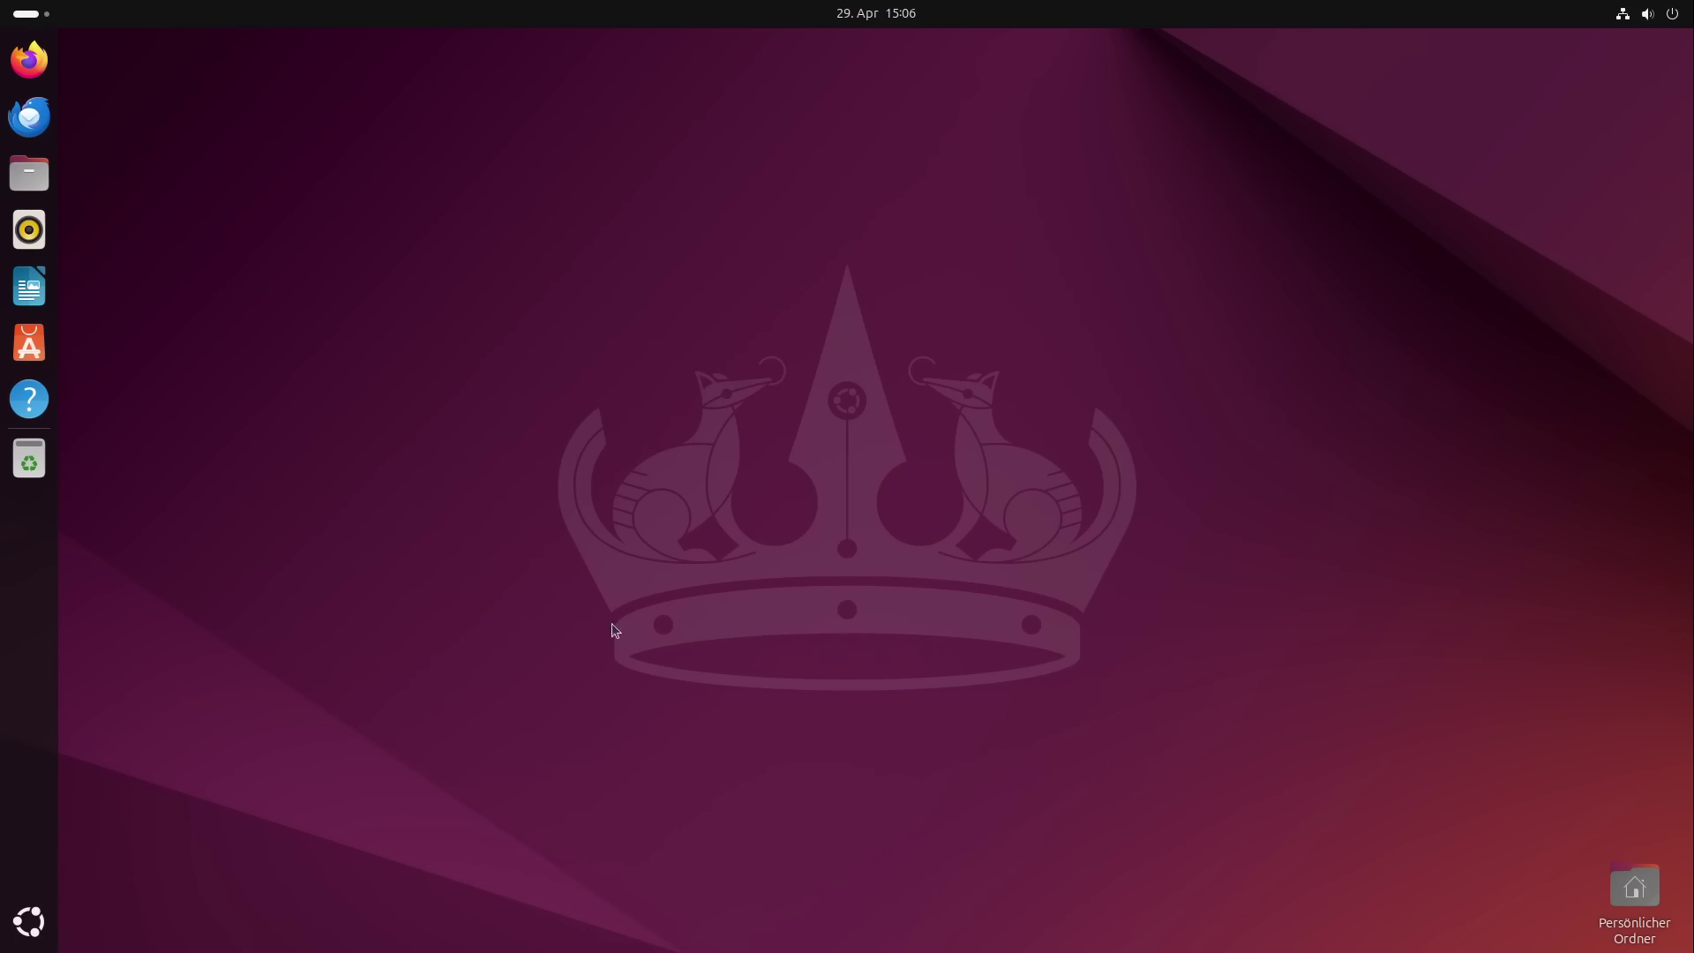
Search for "Anz" and open the Anzeigegeräte settings to check resolution and scaling
{"action": "left_click", "coordinate": [26, 922]}
{"action": "type", "text": "Anz"}
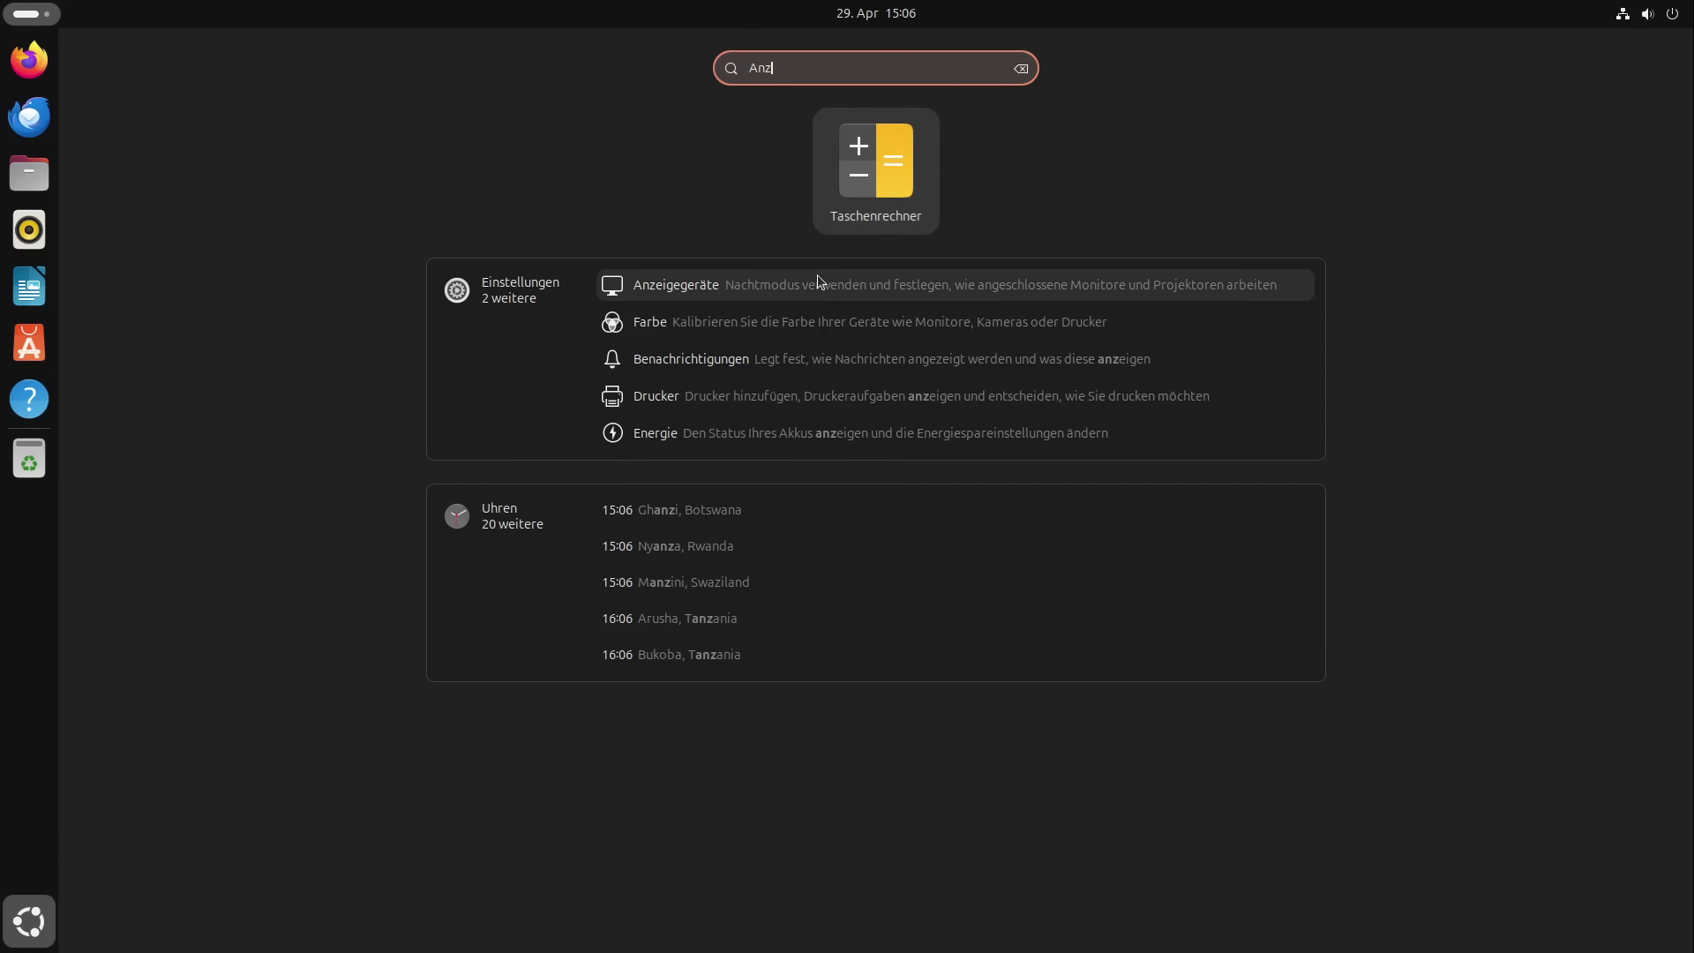
{"action": "left_click", "coordinate": [821, 277]}
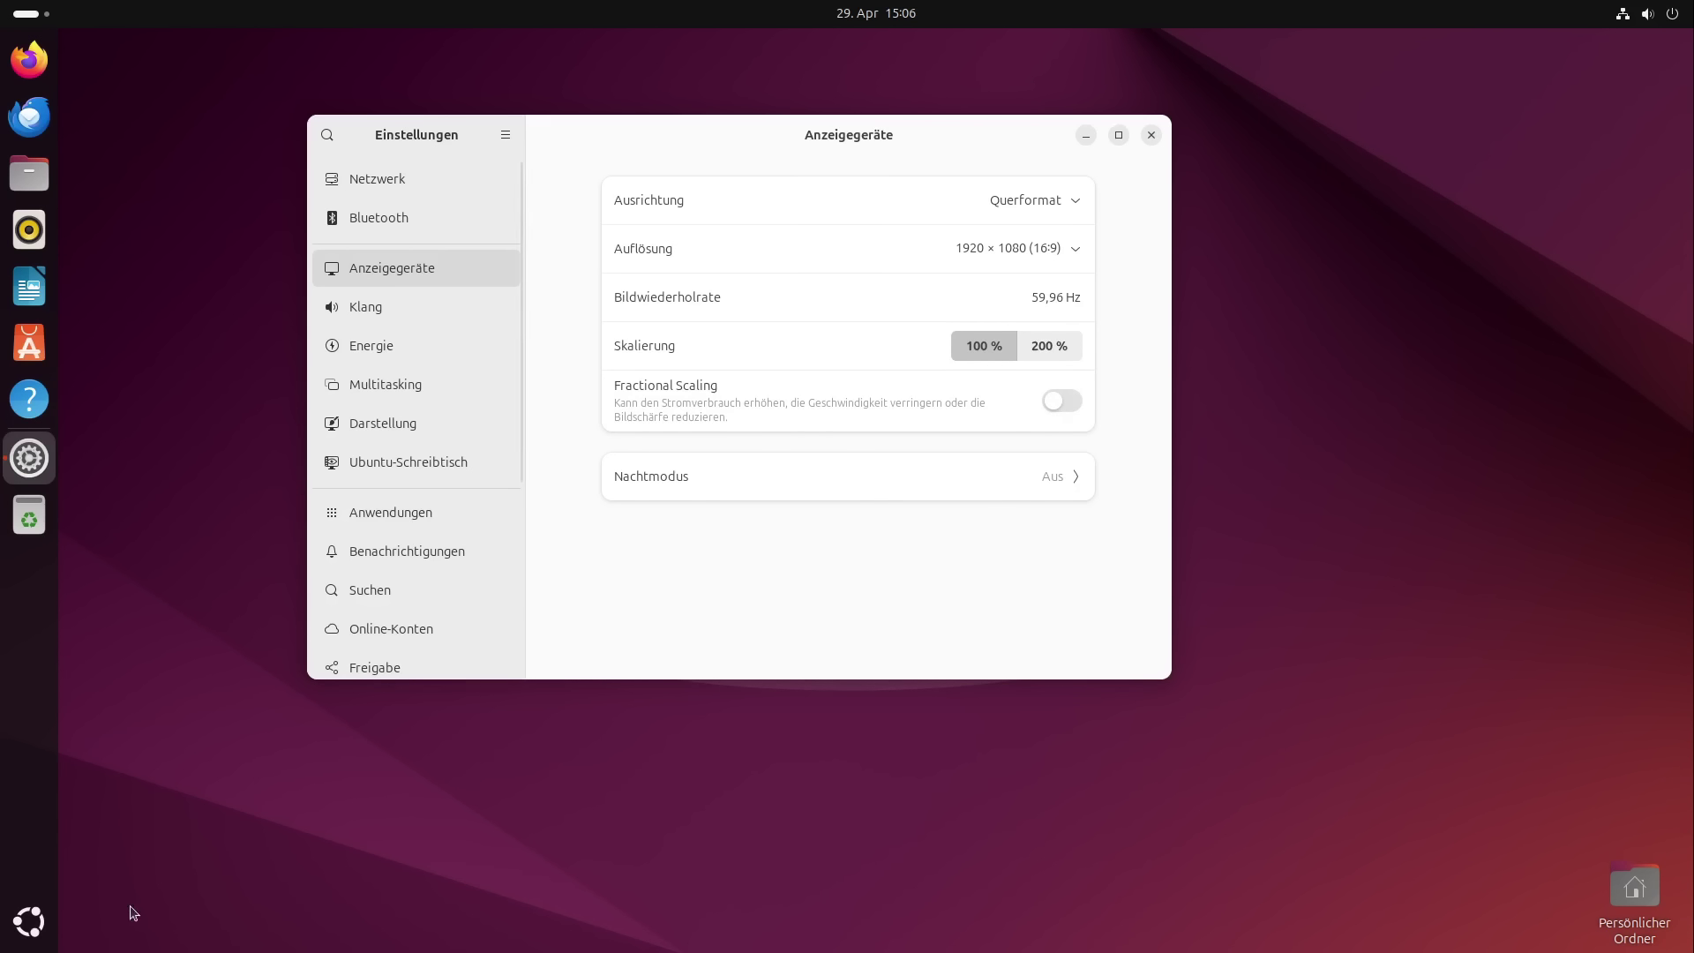
Search for "Schri" and open the Sehen options in the Barrierefreiheit settings
{"action": "left_click", "coordinate": [27, 931]}
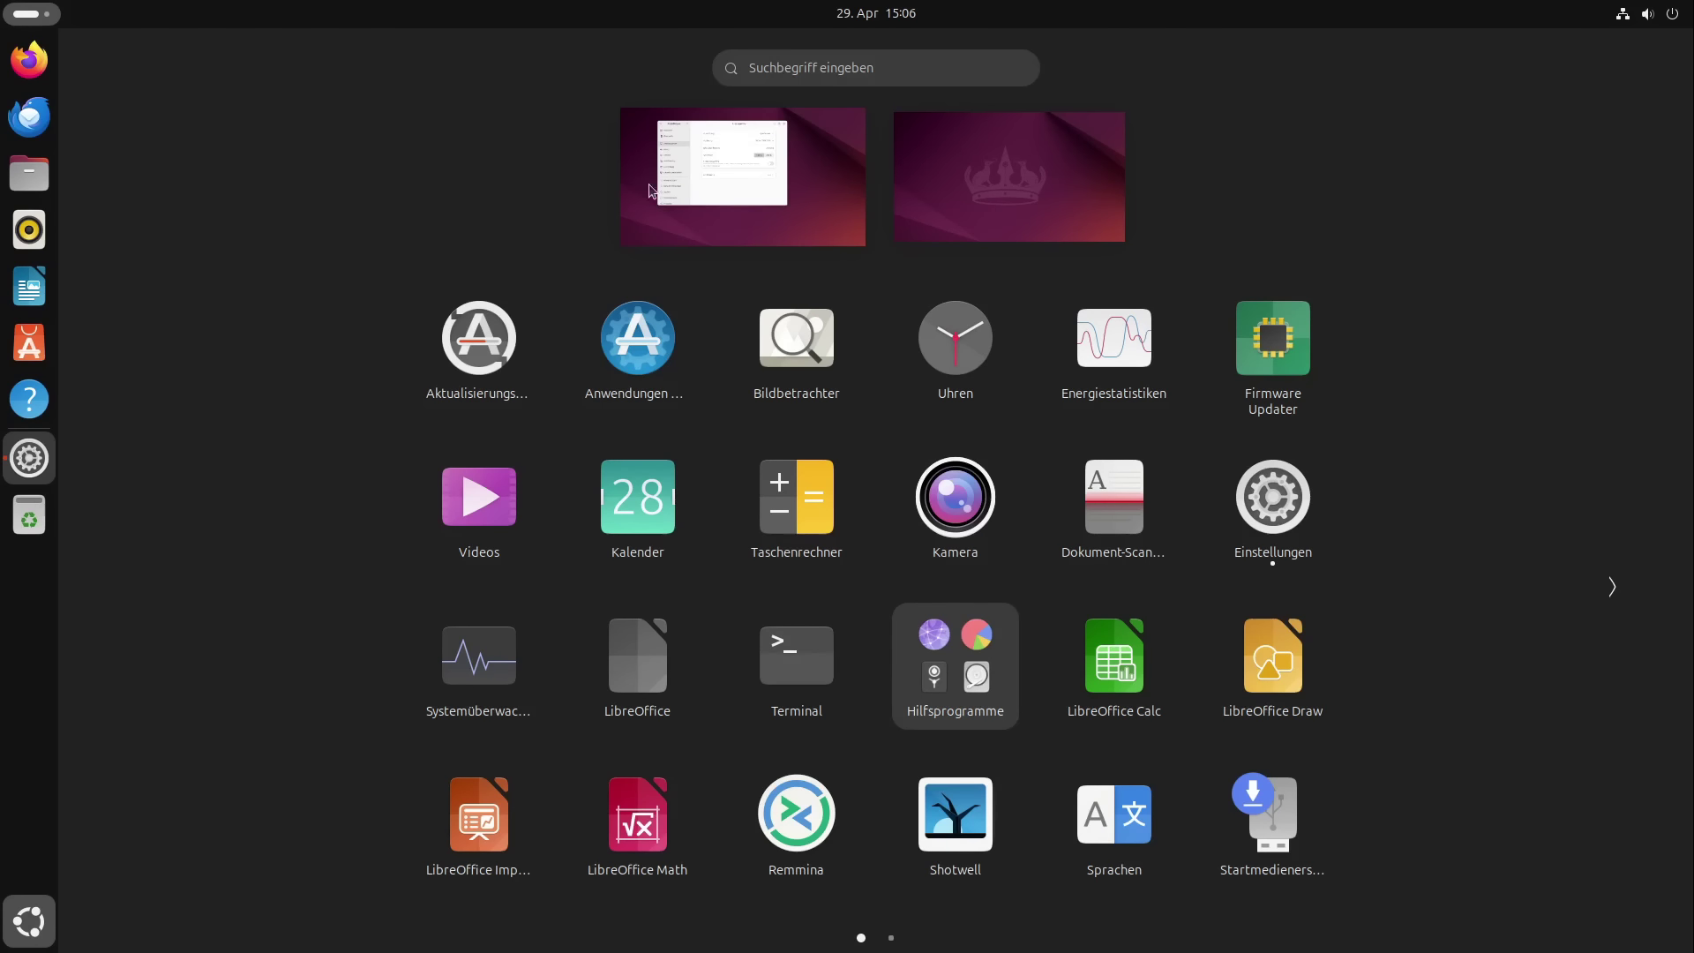
{"action": "left_click", "coordinate": [863, 71]}
{"action": "type", "text": "Schri"}
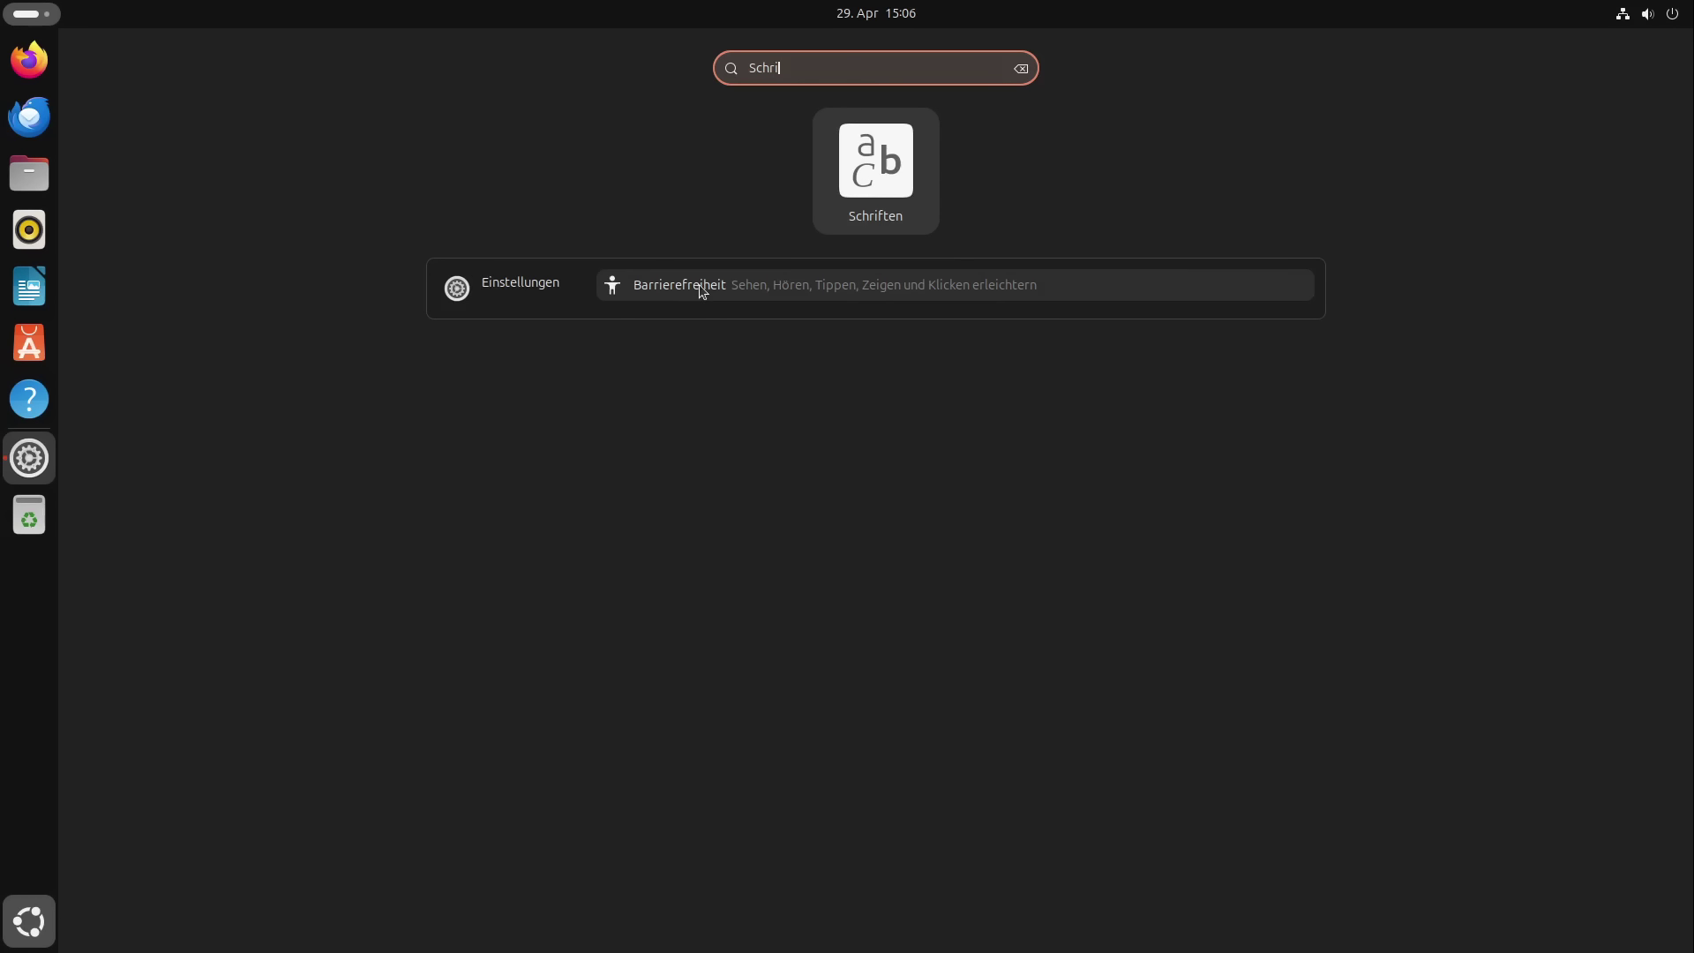
{"action": "left_click", "coordinate": [701, 291]}
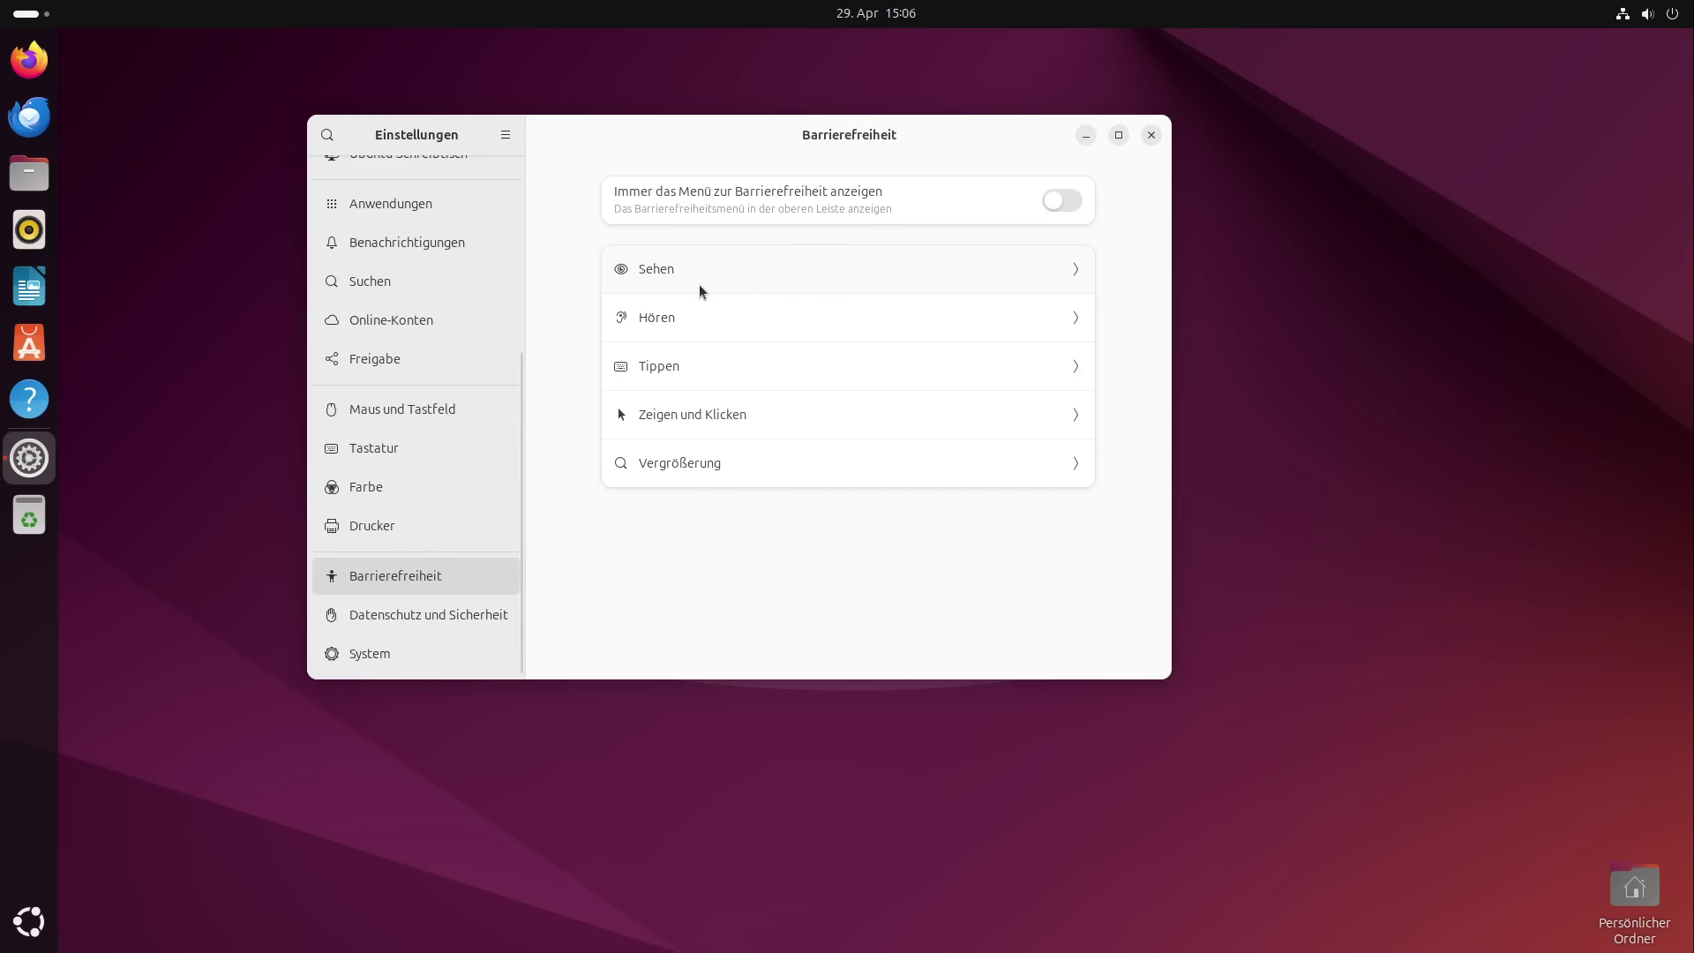
{"action": "left_click", "coordinate": [1073, 277]}
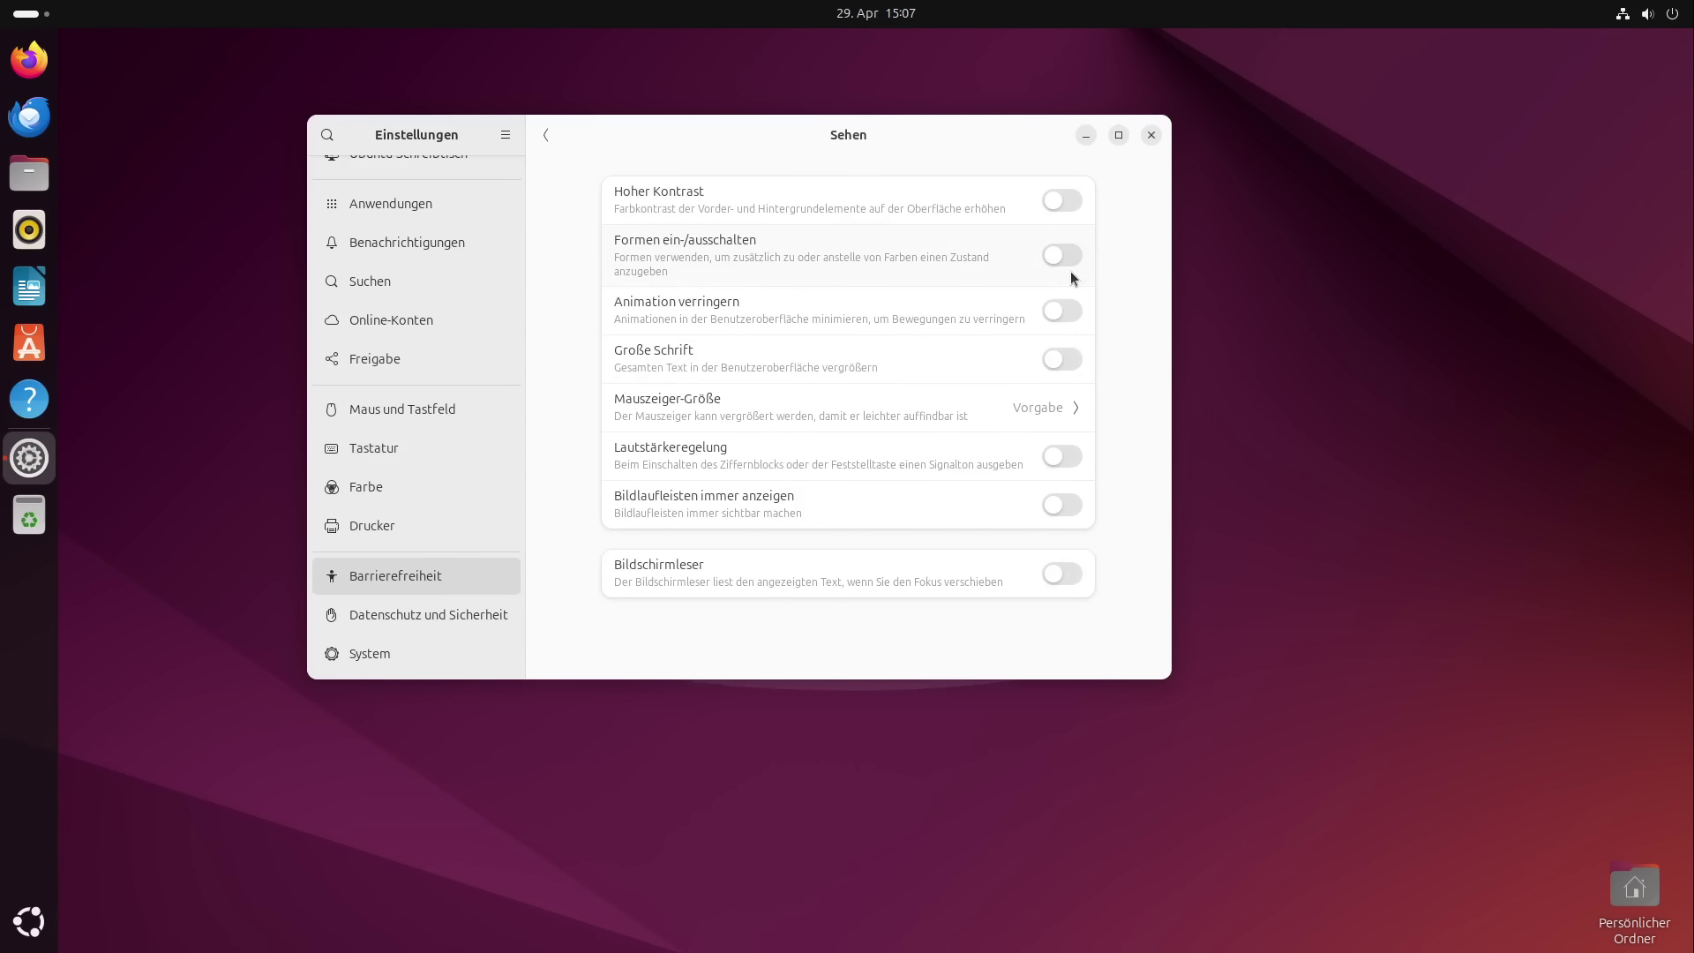
Try the Große Schrift option, enlarge the settings window, and switch Große Schrift off again
{"action": "left_click", "coordinate": [1068, 363]}
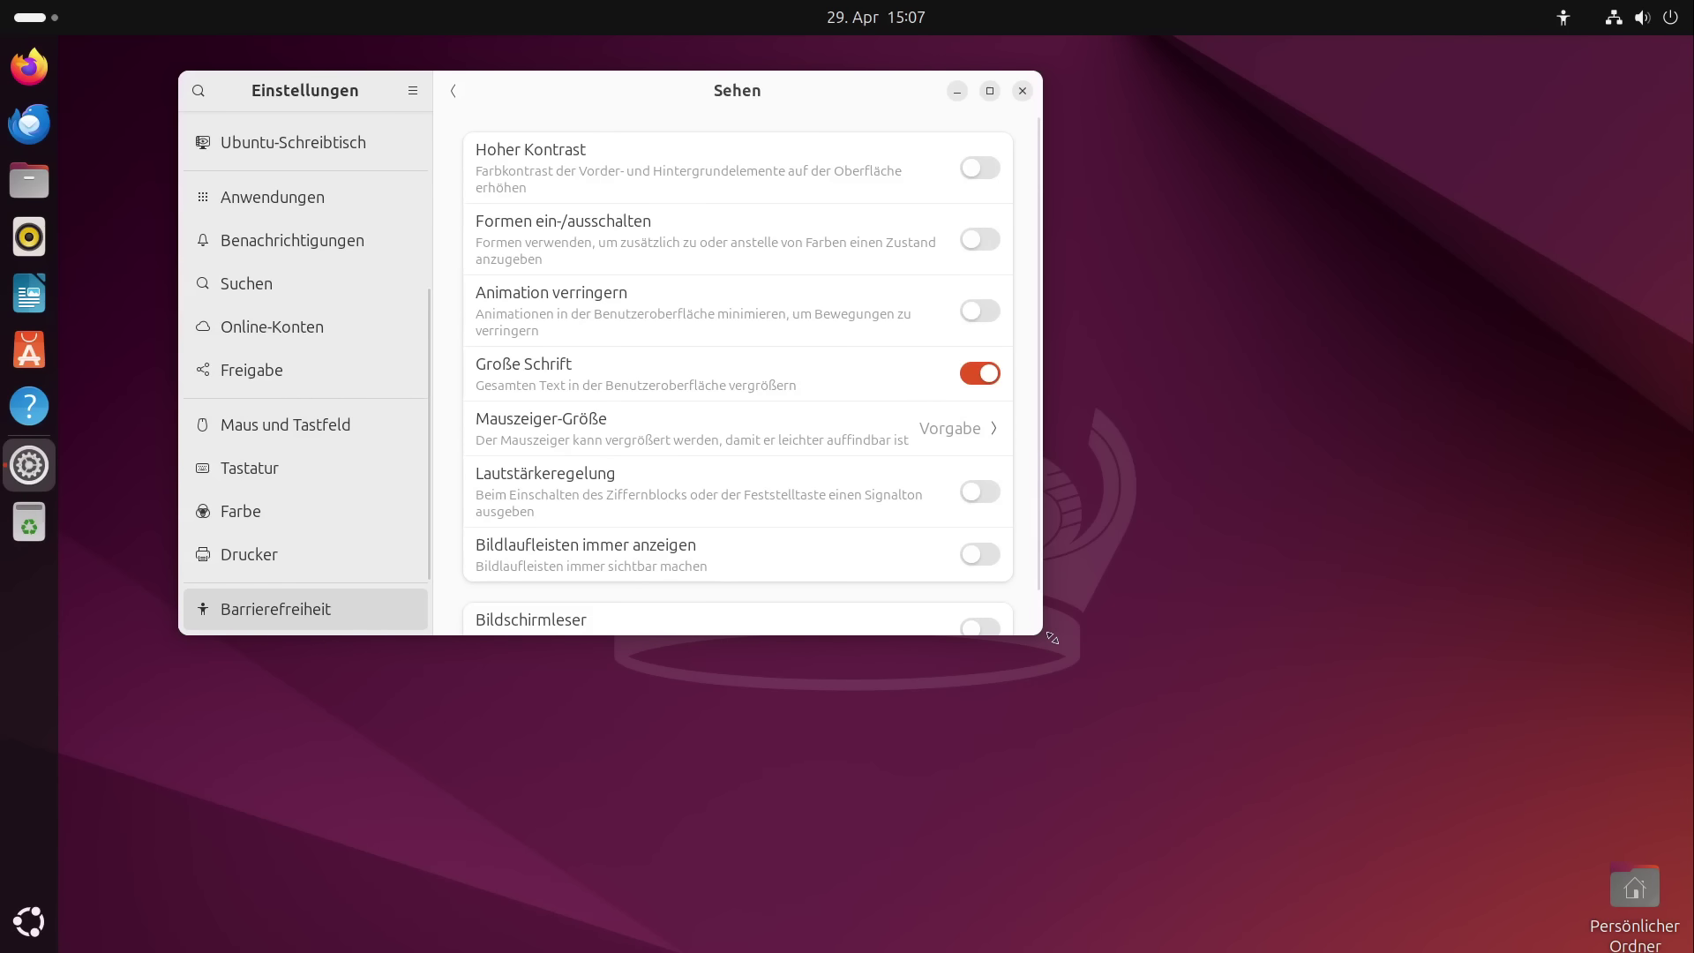
{"action": "left_click_drag", "start_coordinate": [1052, 637], "coordinate": [1469, 863]}
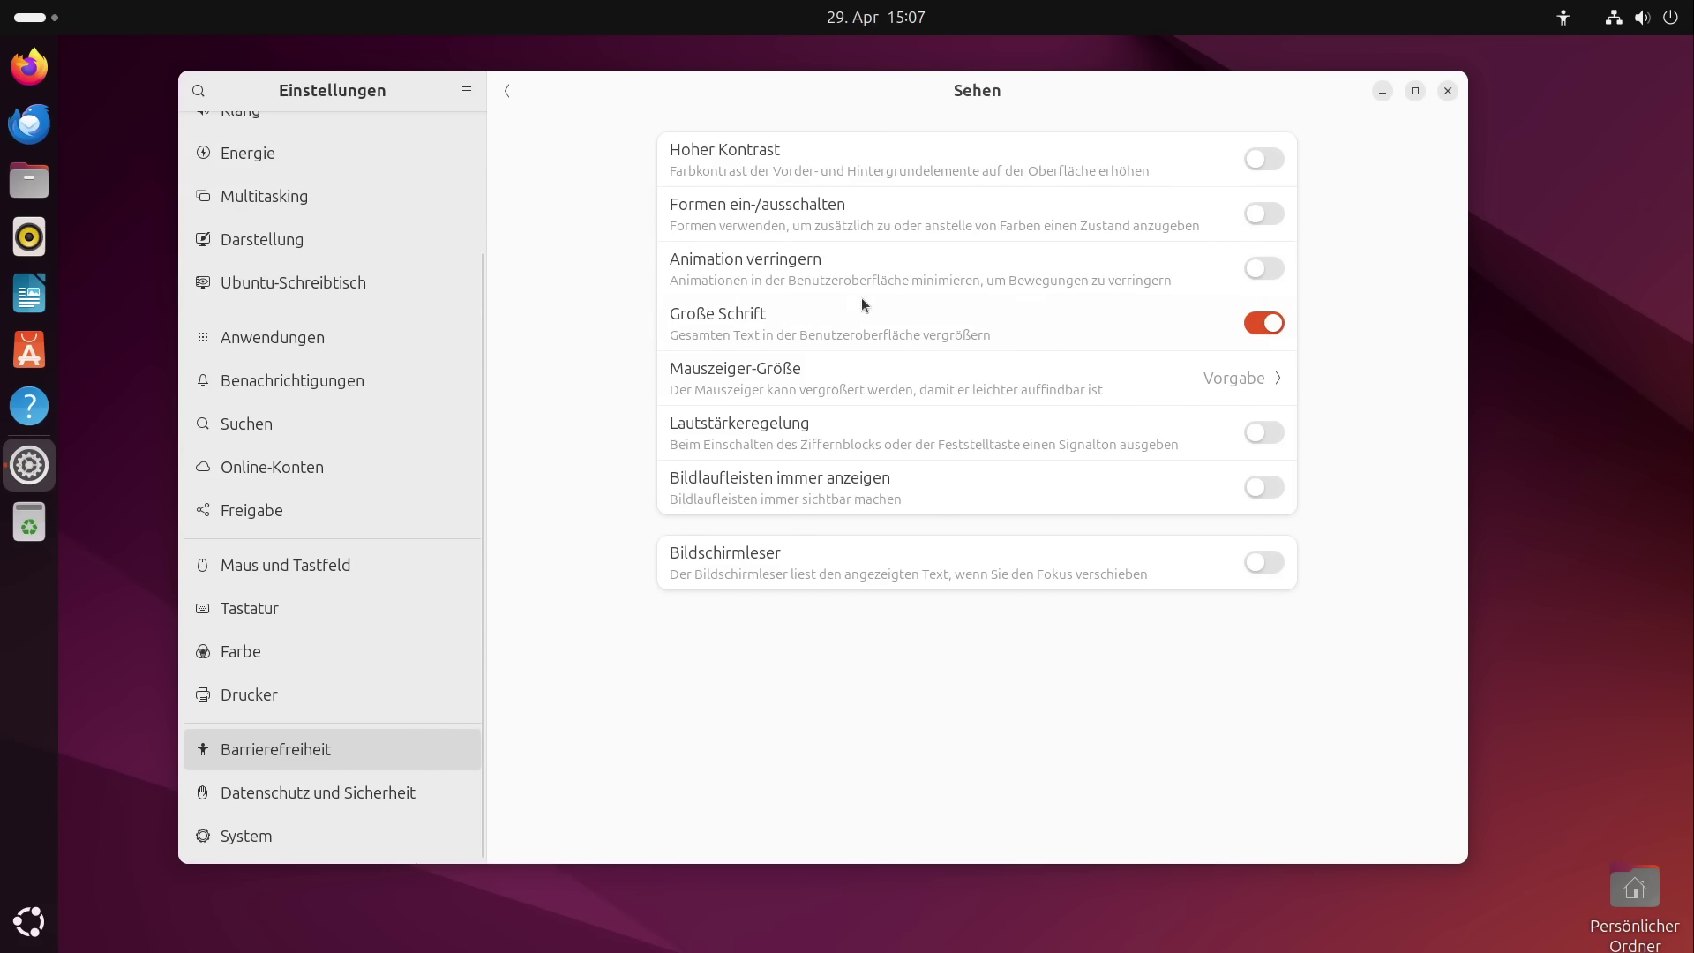
{"action": "left_click", "coordinate": [1270, 325]}
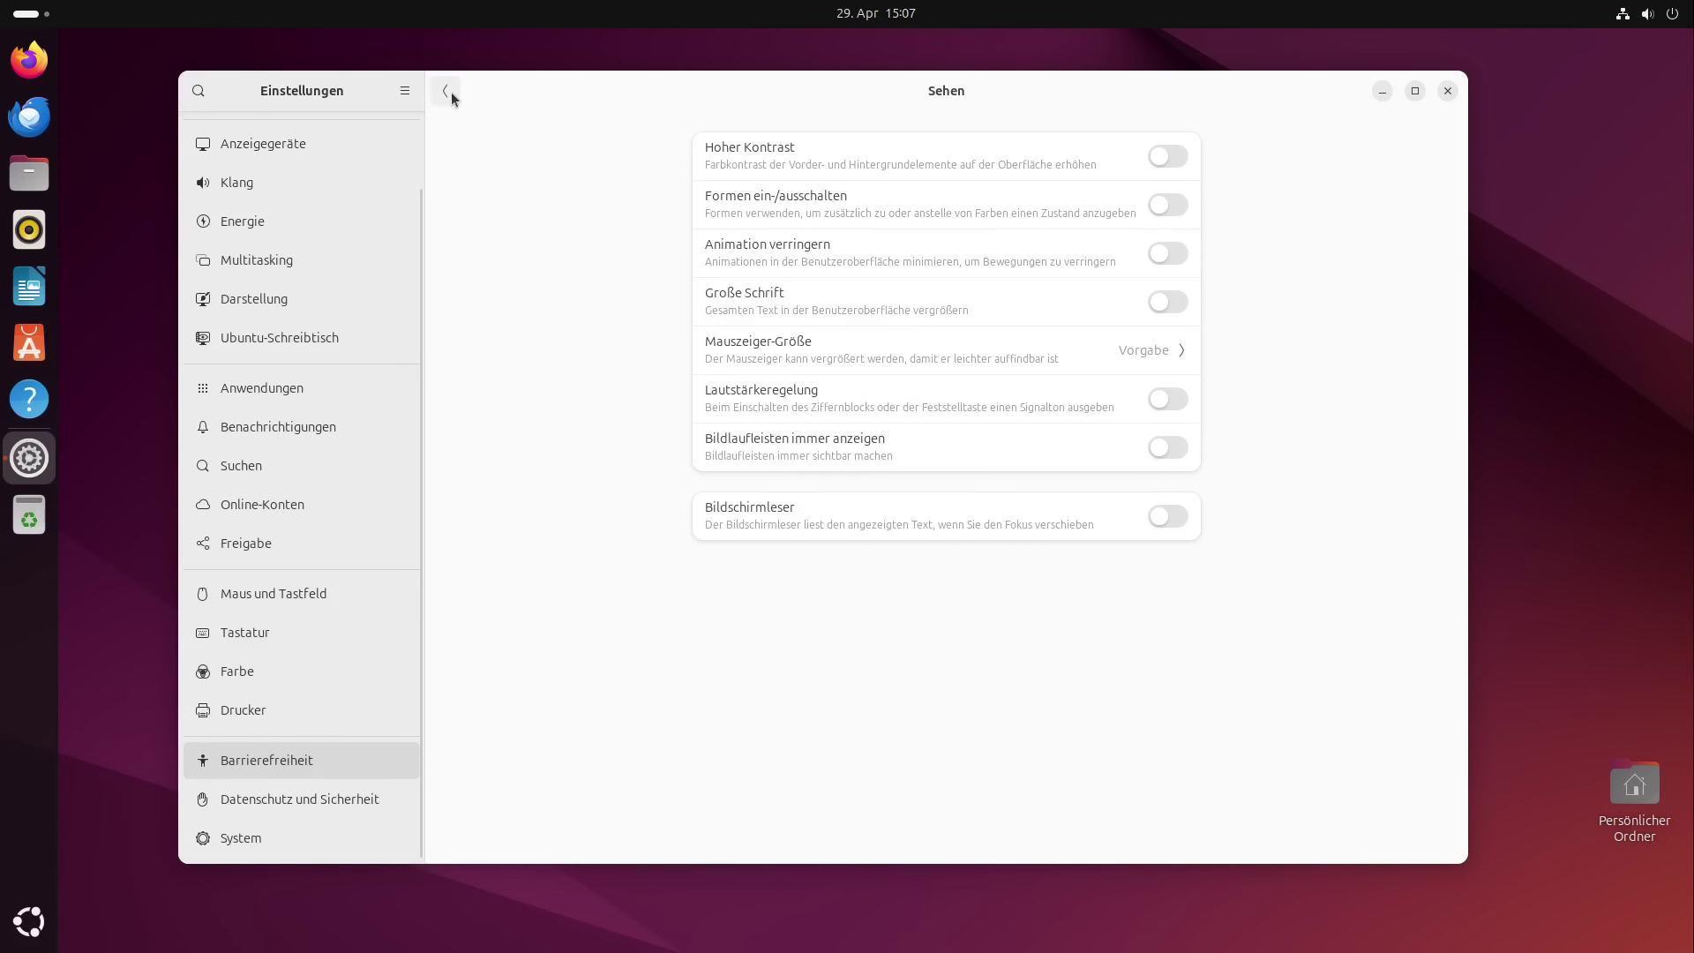
Switch on Fractional Scaling in the Anzeigegeräte settings
{"action": "scroll", "coordinate": [265, 362], "scroll_direction": "up", "scroll_amount": 2}
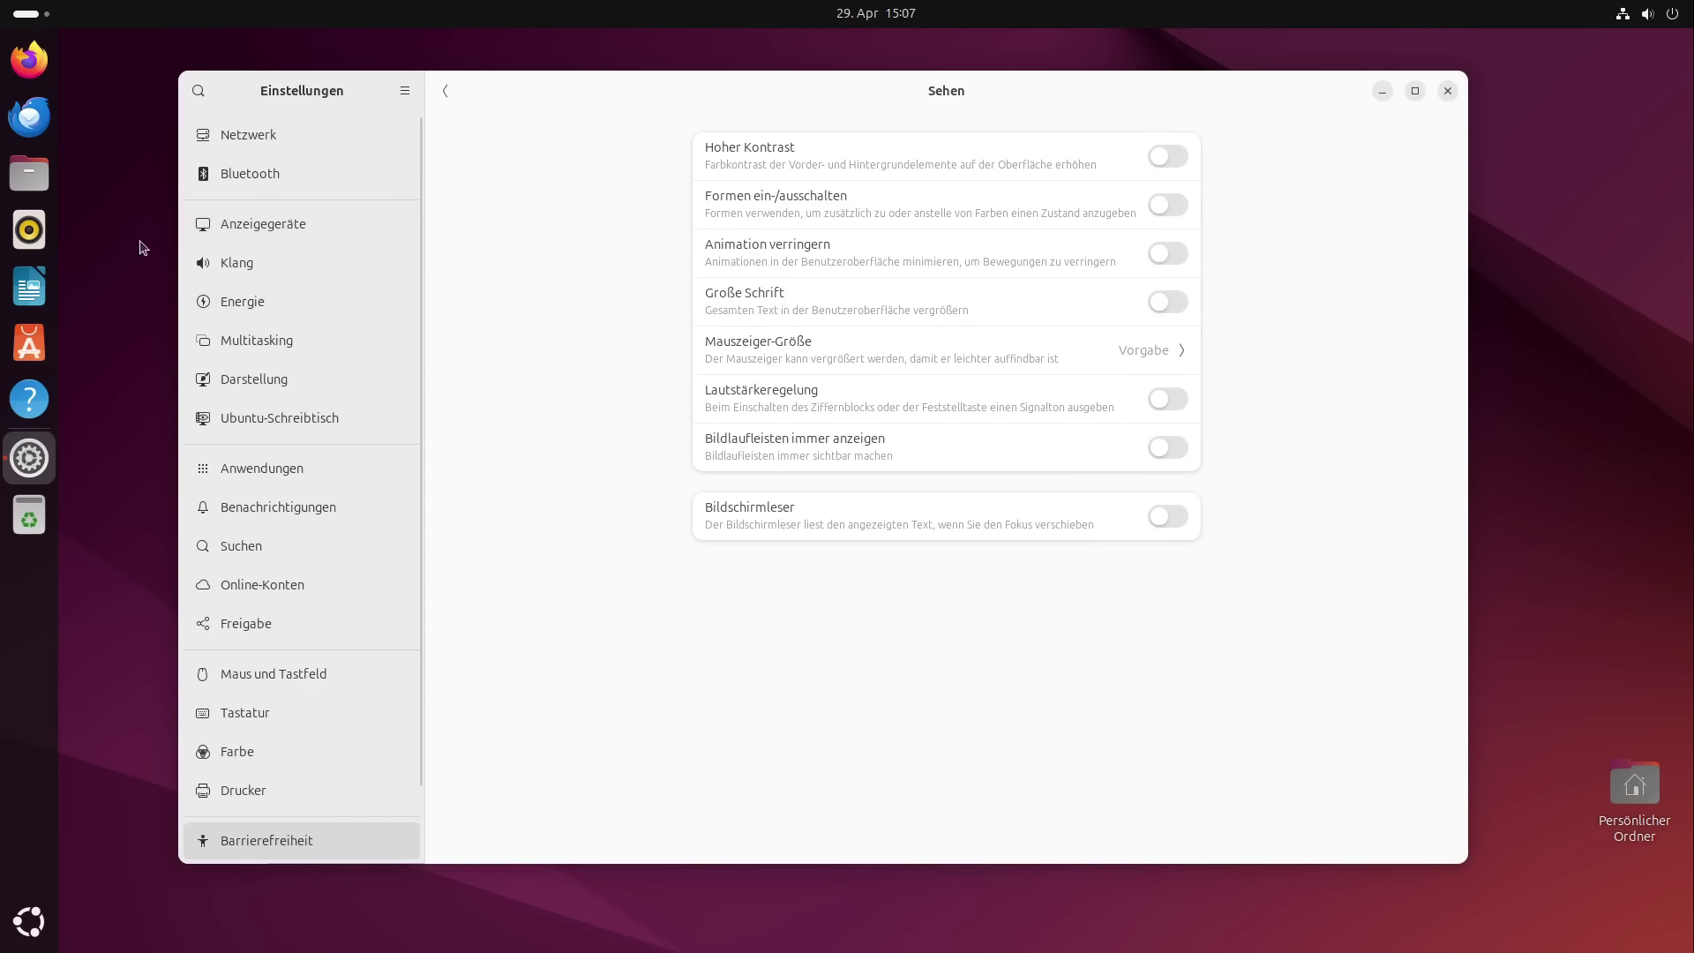
{"action": "left_click", "coordinate": [256, 224]}
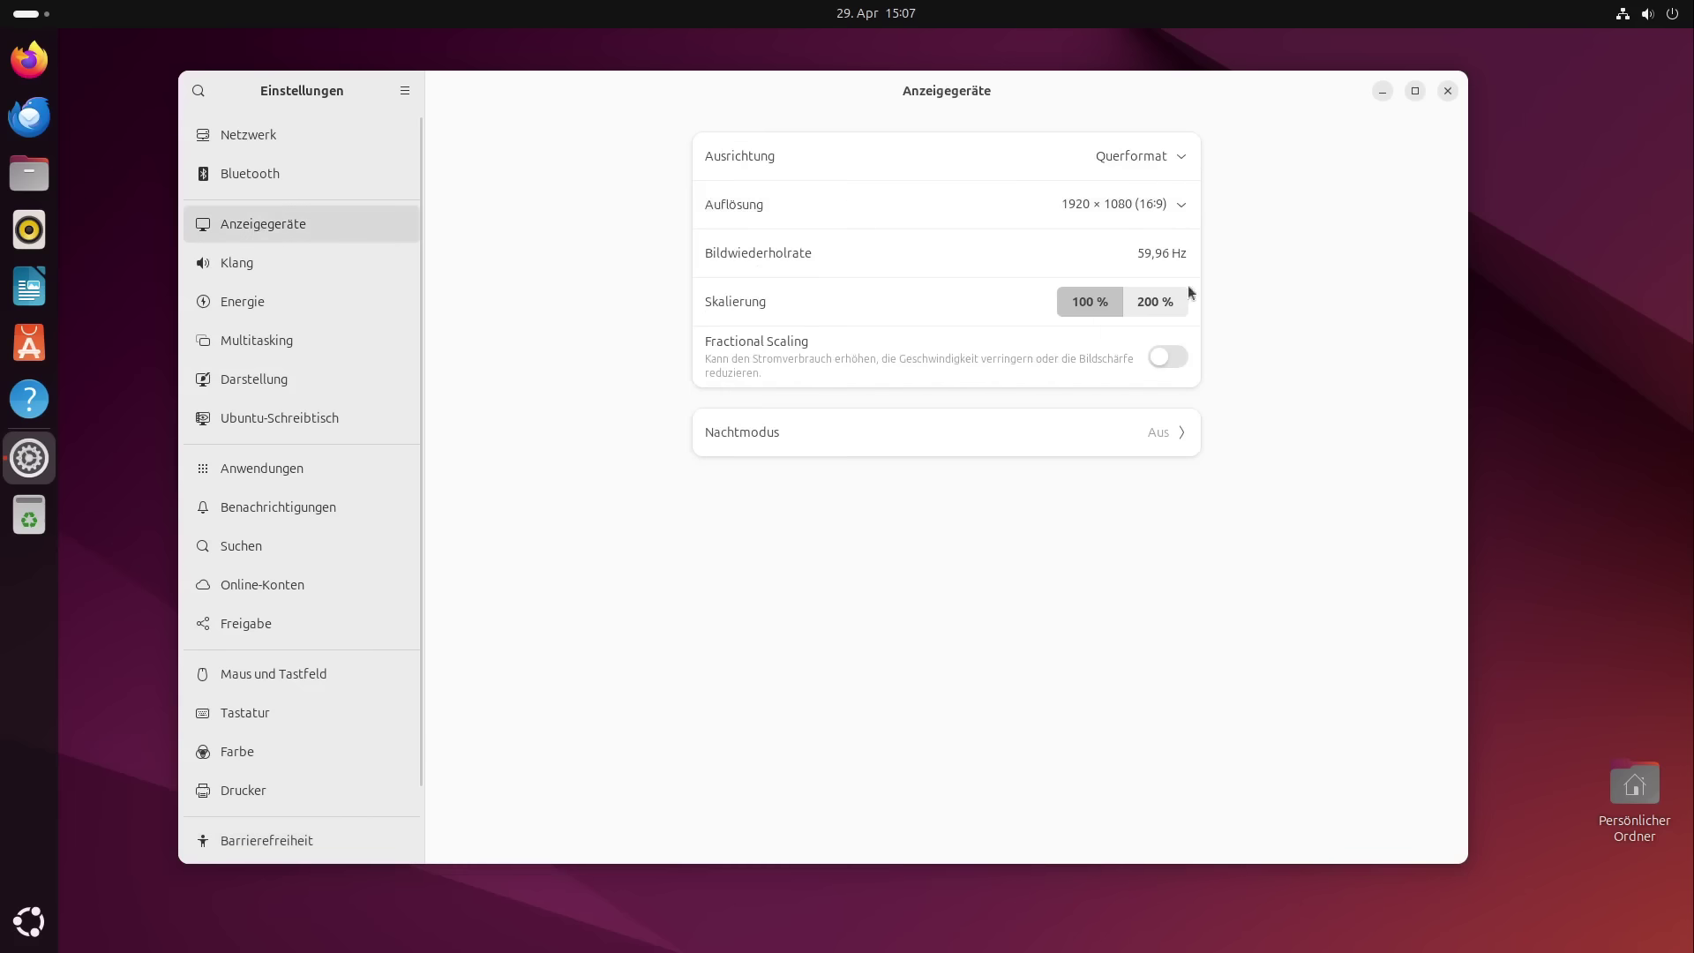
{"action": "left_click", "coordinate": [1163, 355]}
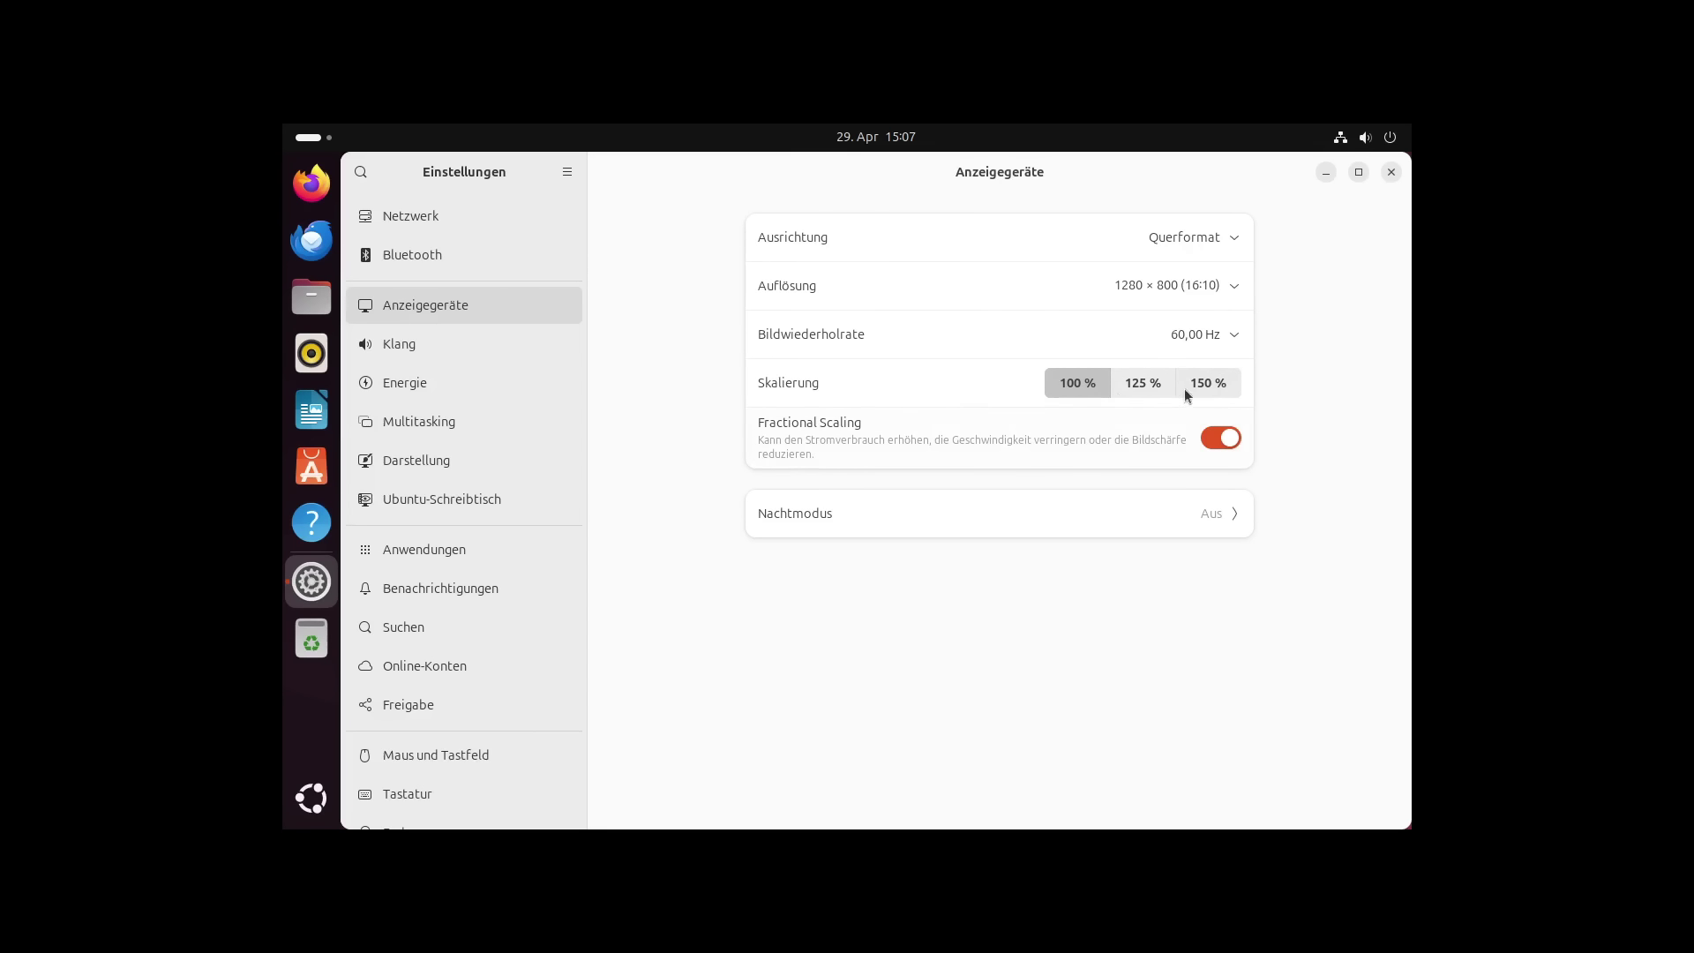
Check which Skalierung percentages are available, keep 100 %, and close the settings window
{"action": "left_click", "coordinate": [1181, 305]}
{"action": "left_click", "coordinate": [1181, 304]}
{"action": "left_click", "coordinate": [1181, 304]}
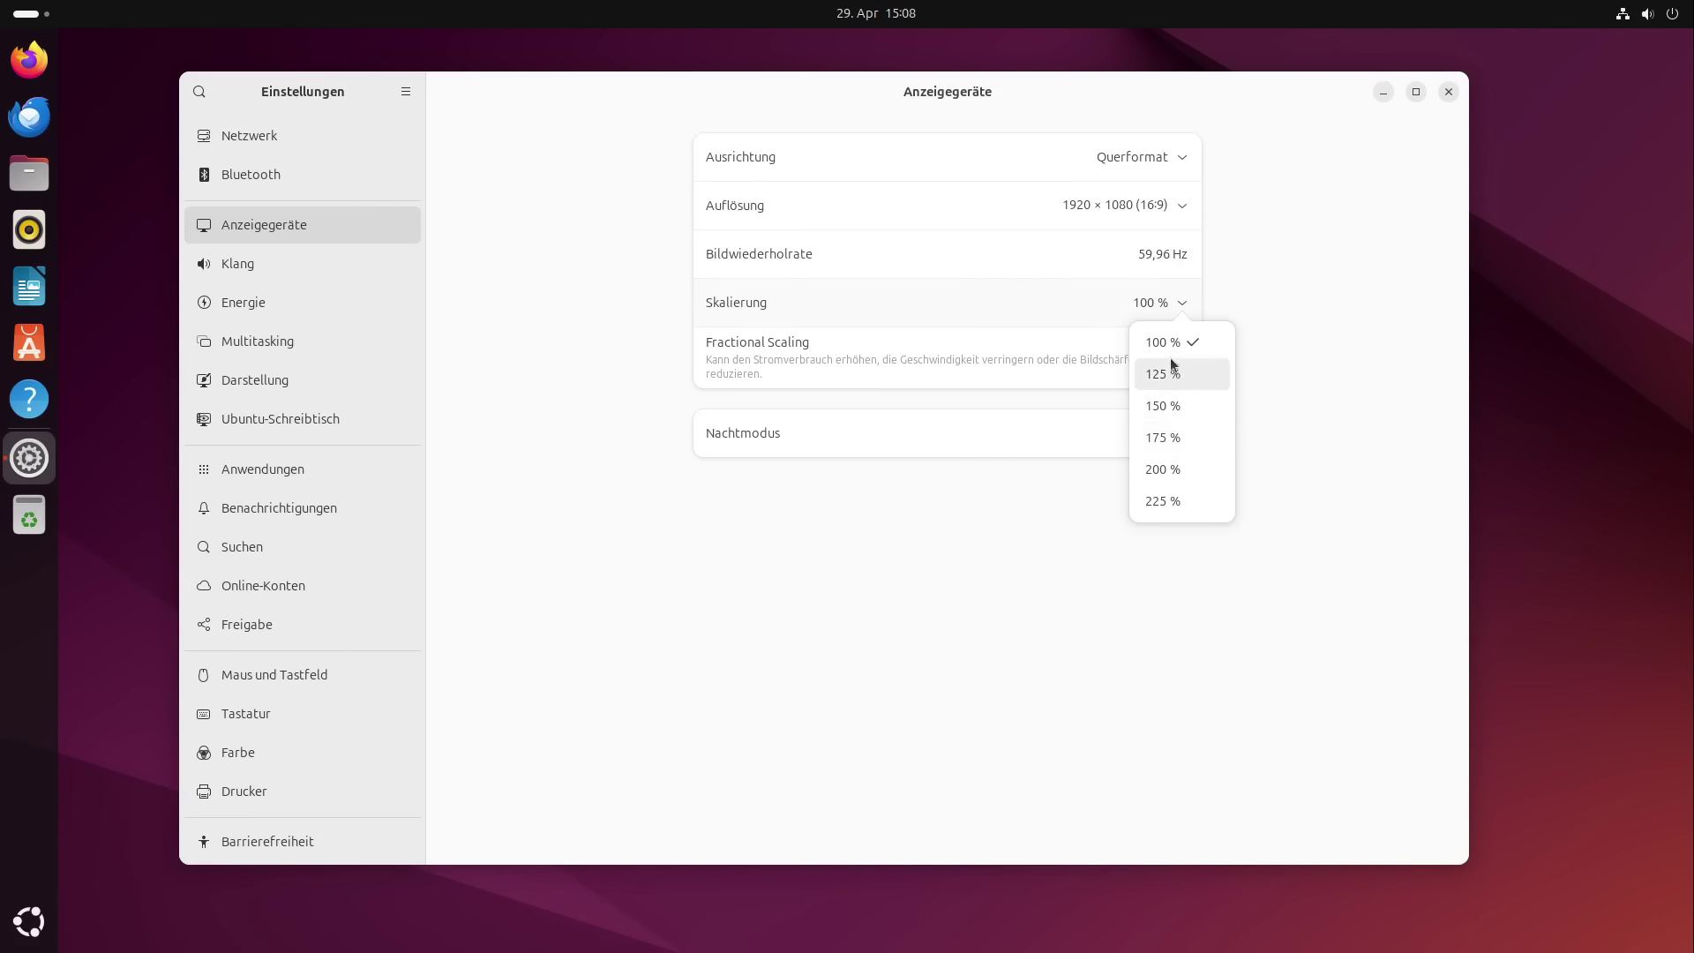
{"action": "left_click", "coordinate": [1216, 300]}
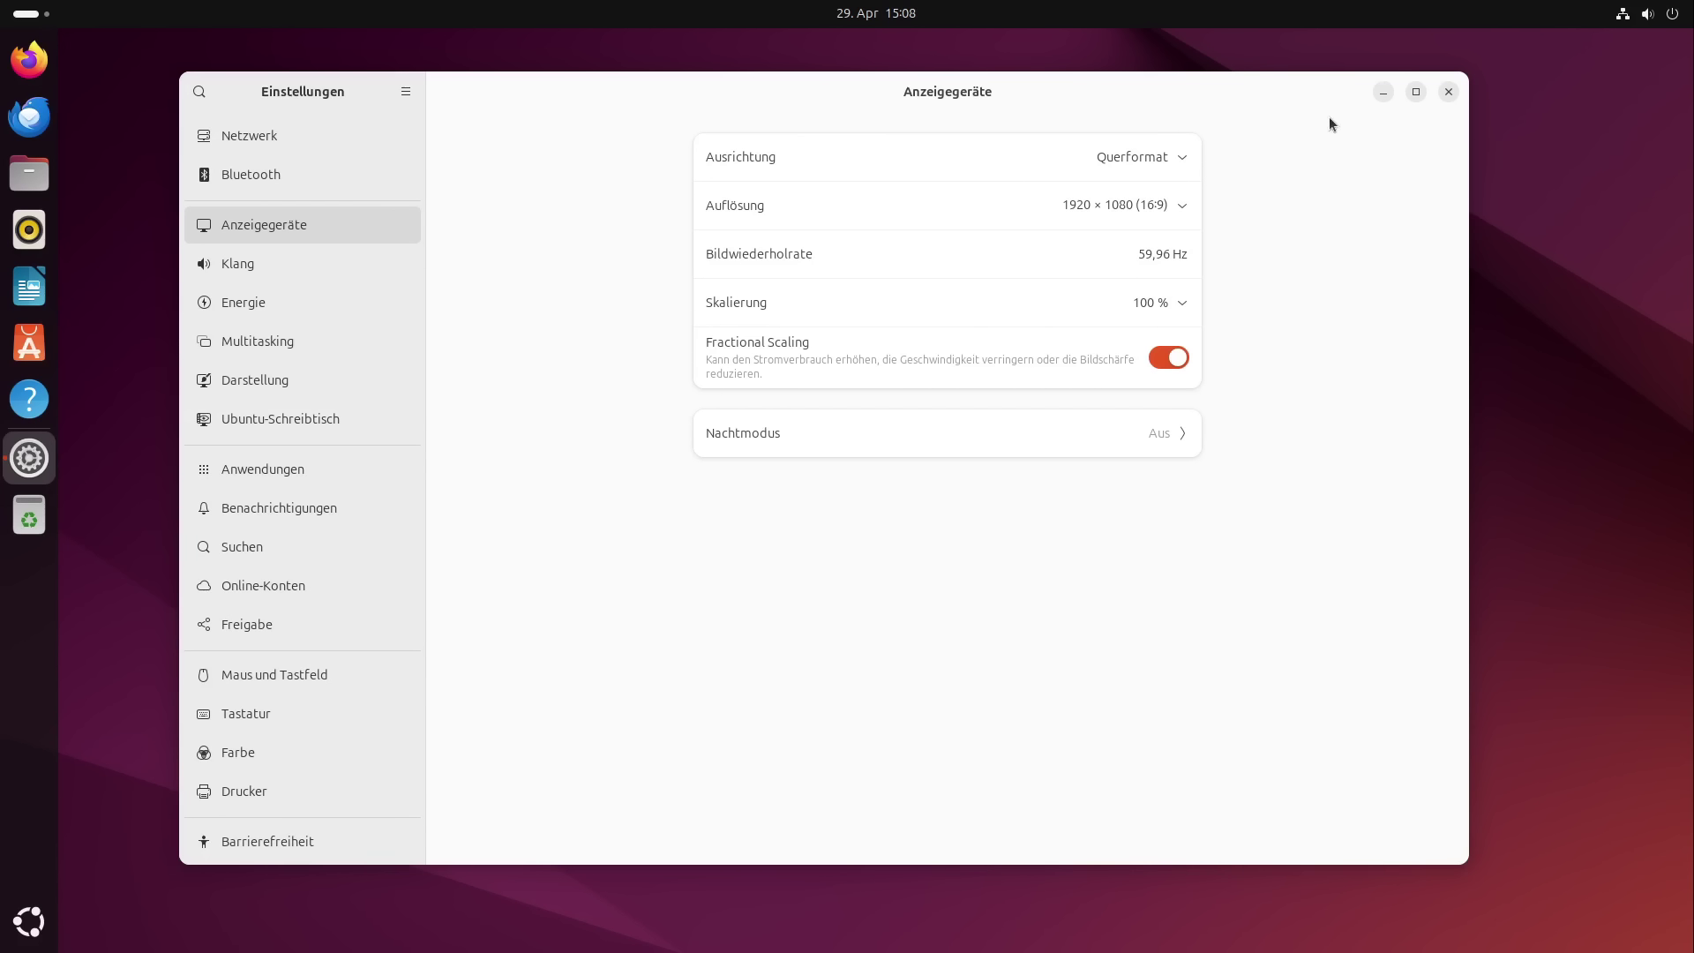
{"action": "left_click", "coordinate": [1449, 93]}
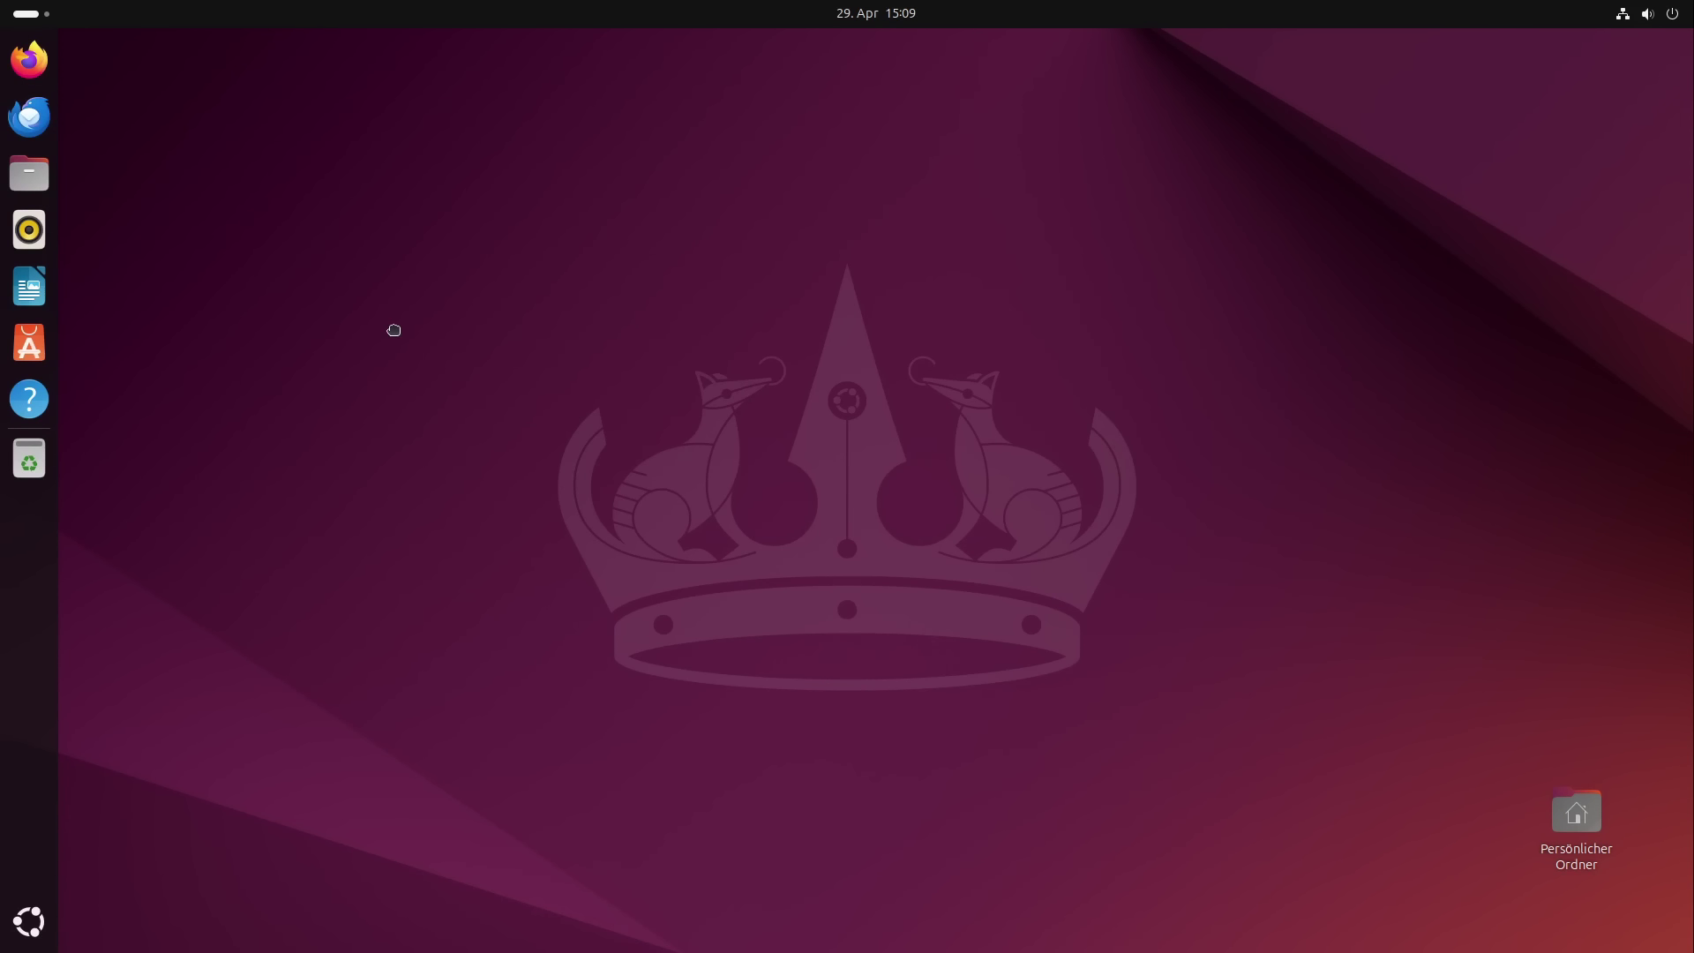
Open the Ubuntu App Center and search for "Bitwarden"
{"action": "left_click", "coordinate": [29, 343]}
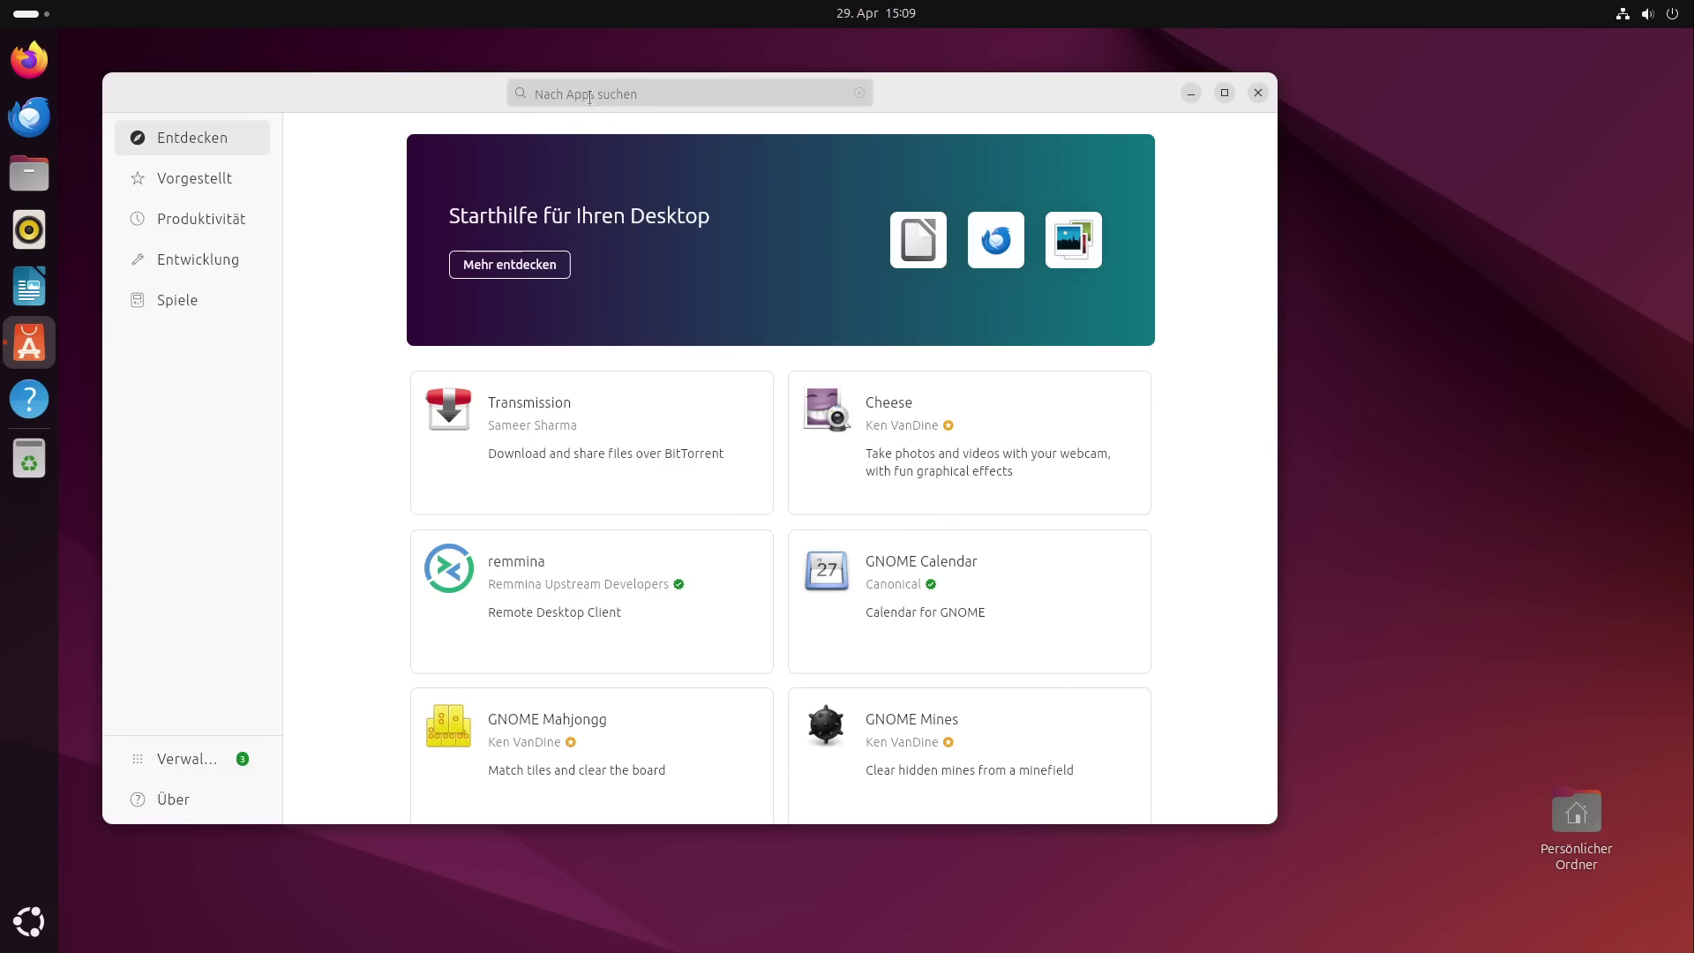
{"action": "left_click", "coordinate": [596, 90]}
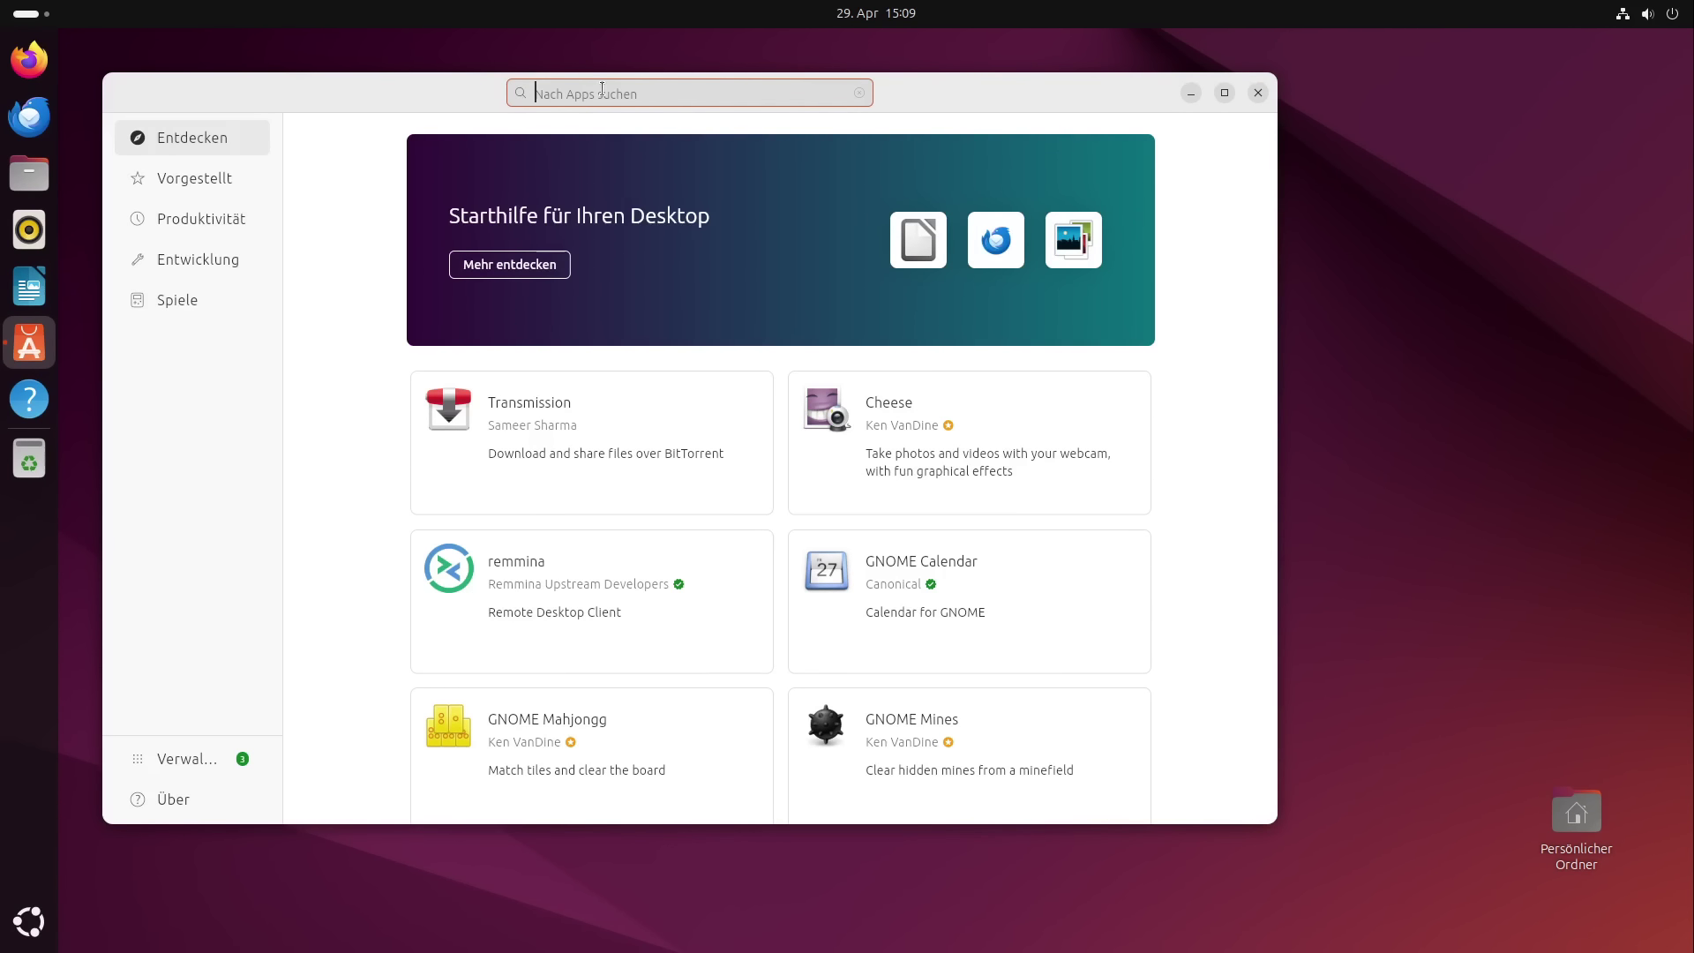
{"action": "type", "text": "Bitwarden"}
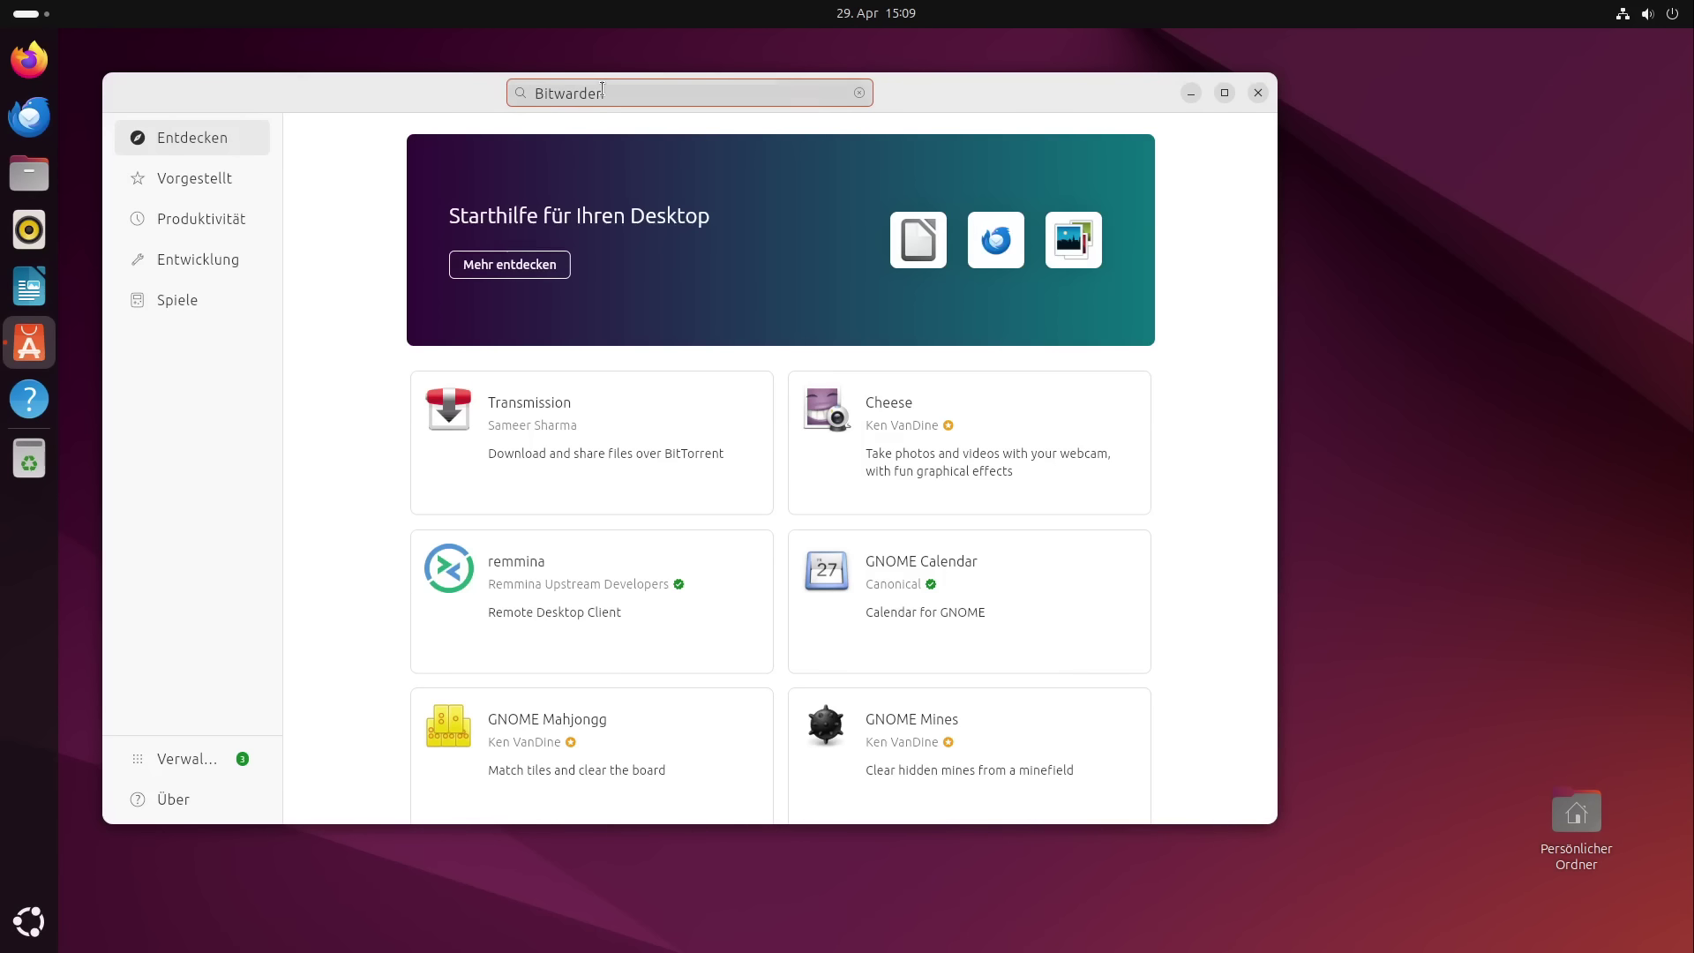
{"action": "left_click", "coordinate": [602, 88]}
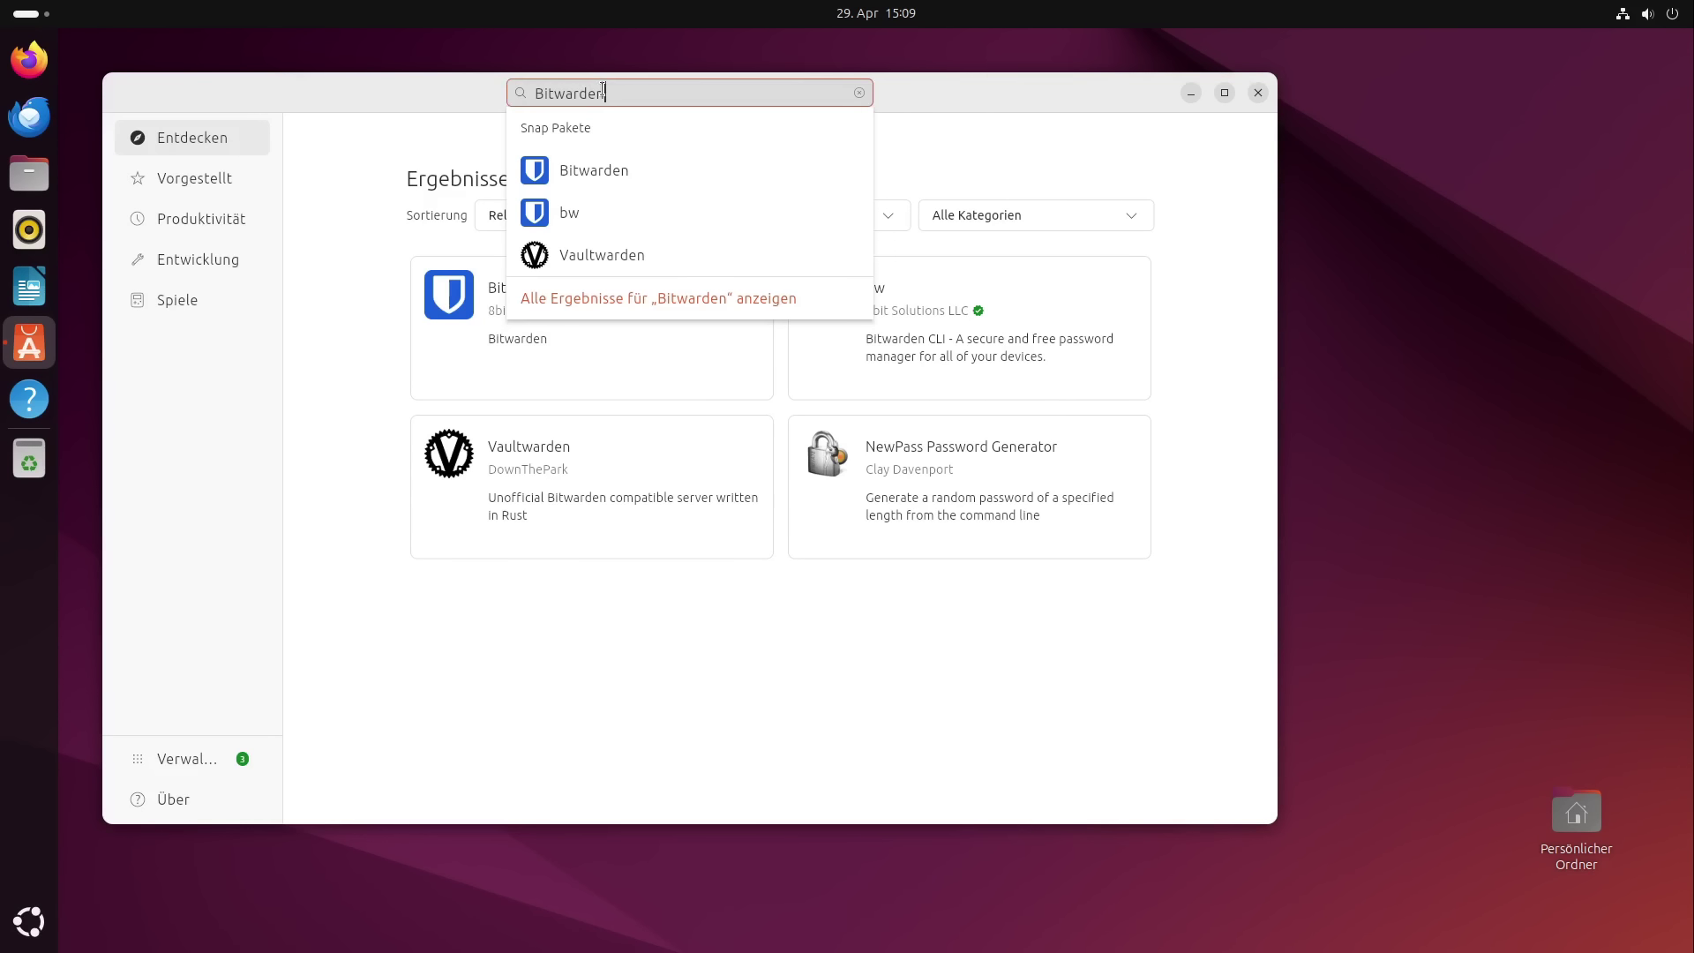
Search the app store for "Office" and look through the Snap packages listed in the results
{"action": "type", "text": "Office"}
{"action": "key", "text": "Return"}
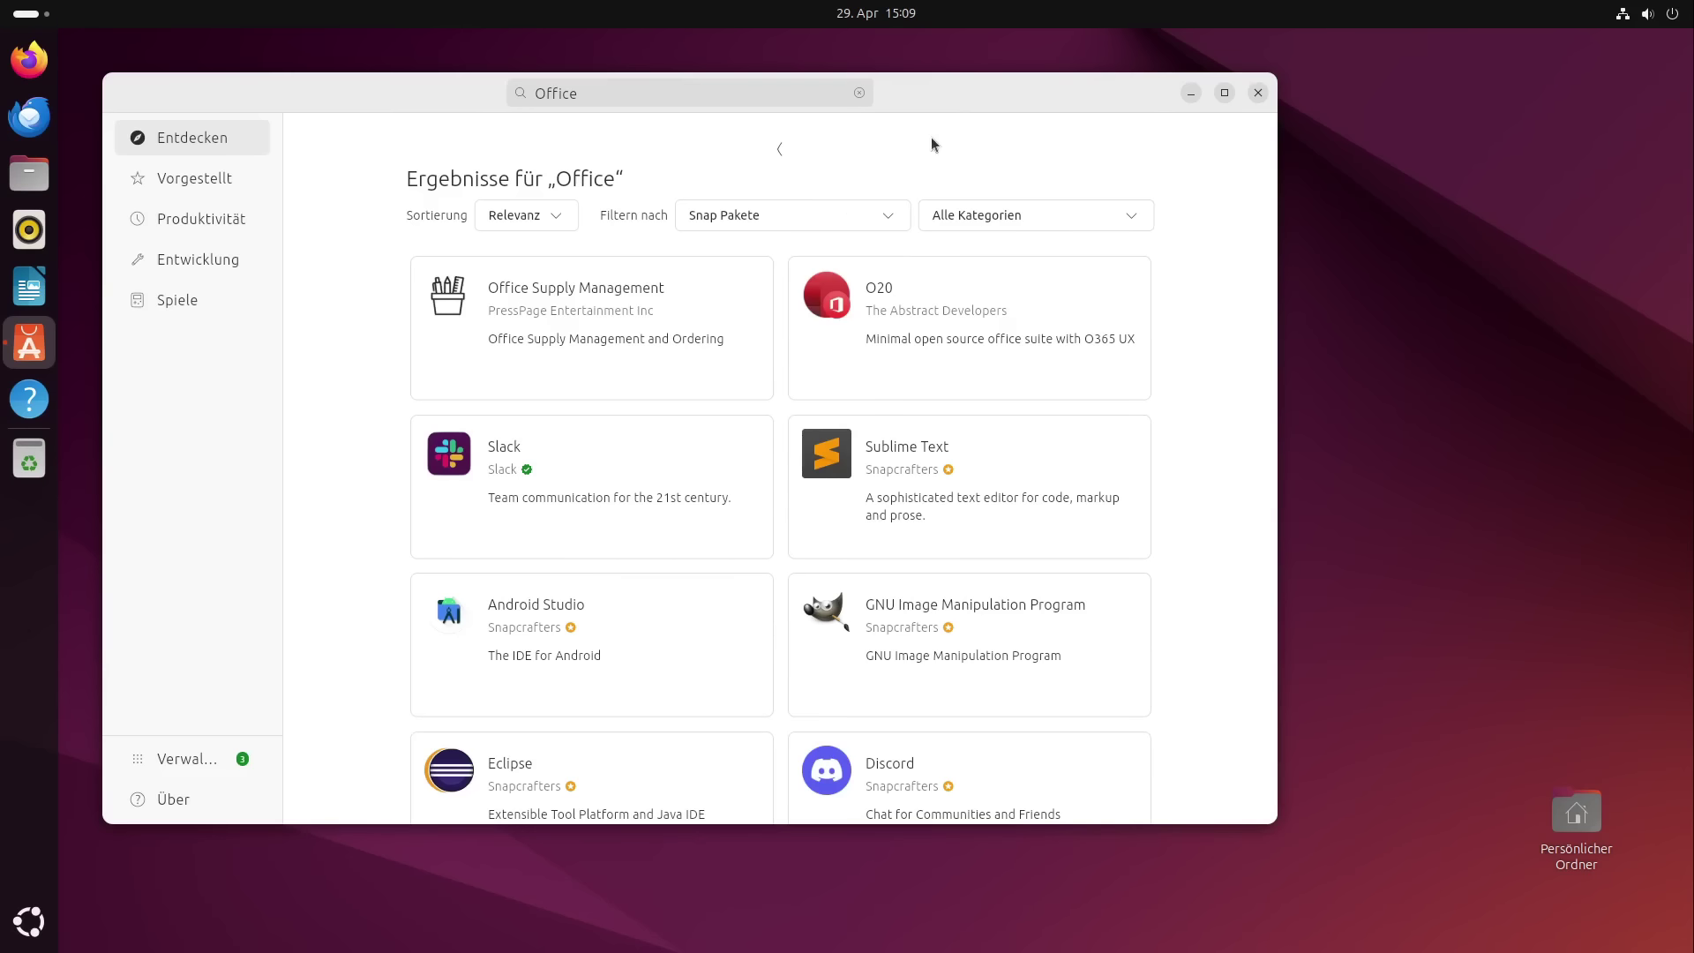
{"action": "scroll", "coordinate": [1015, 343], "scroll_direction": "down", "scroll_amount": 2}
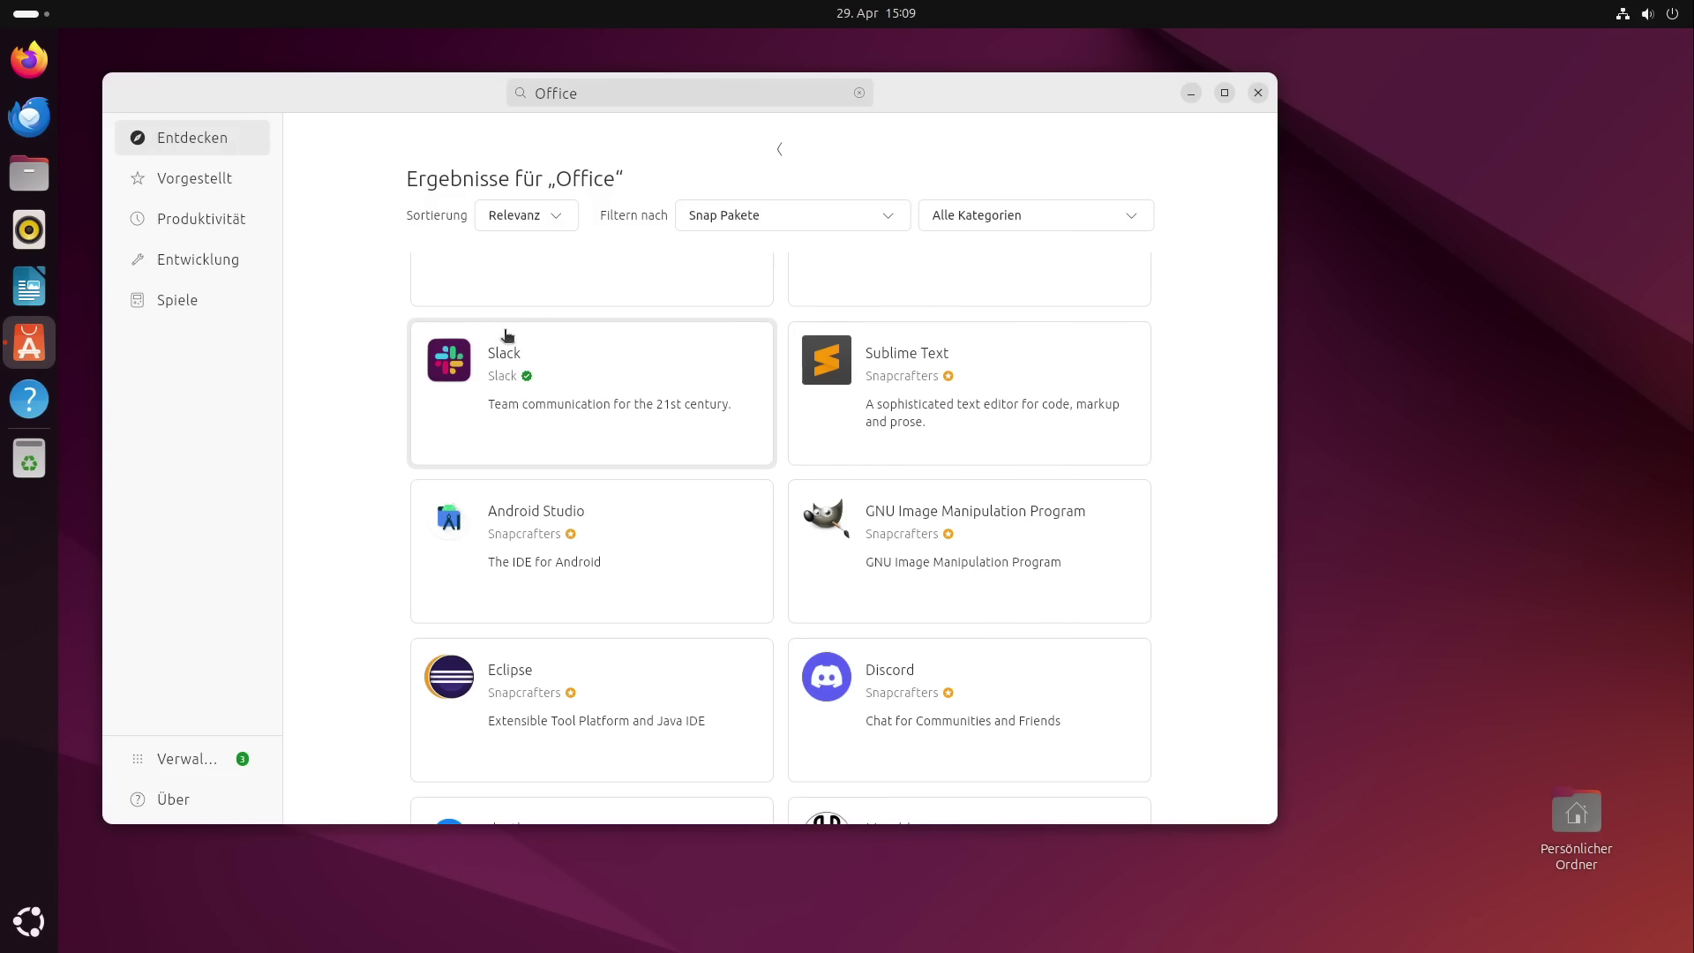
{"action": "scroll", "coordinate": [824, 677], "scroll_direction": "down", "scroll_amount": 2}
{"action": "scroll", "coordinate": [935, 507], "scroll_direction": "down", "scroll_amount": 2}
{"action": "scroll", "coordinate": [934, 600], "scroll_direction": "down", "scroll_amount": 7}
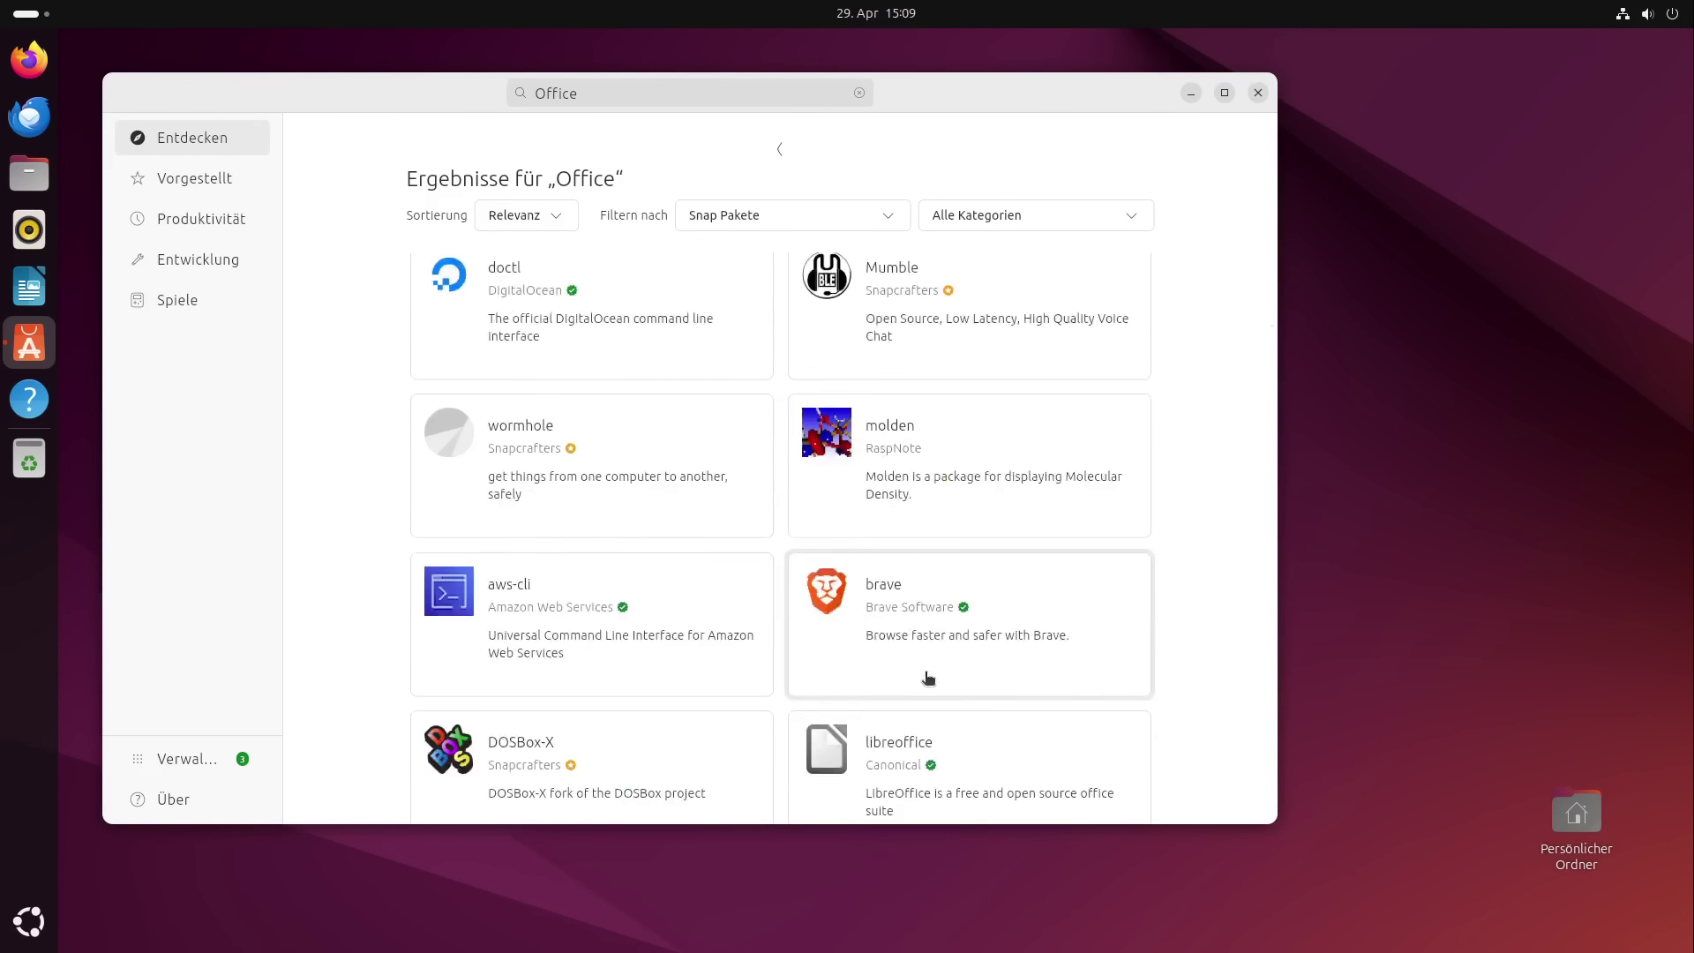
{"action": "scroll", "coordinate": [918, 666], "scroll_direction": "down", "scroll_amount": 4}
{"action": "scroll", "coordinate": [892, 644], "scroll_direction": "down", "scroll_amount": 3}
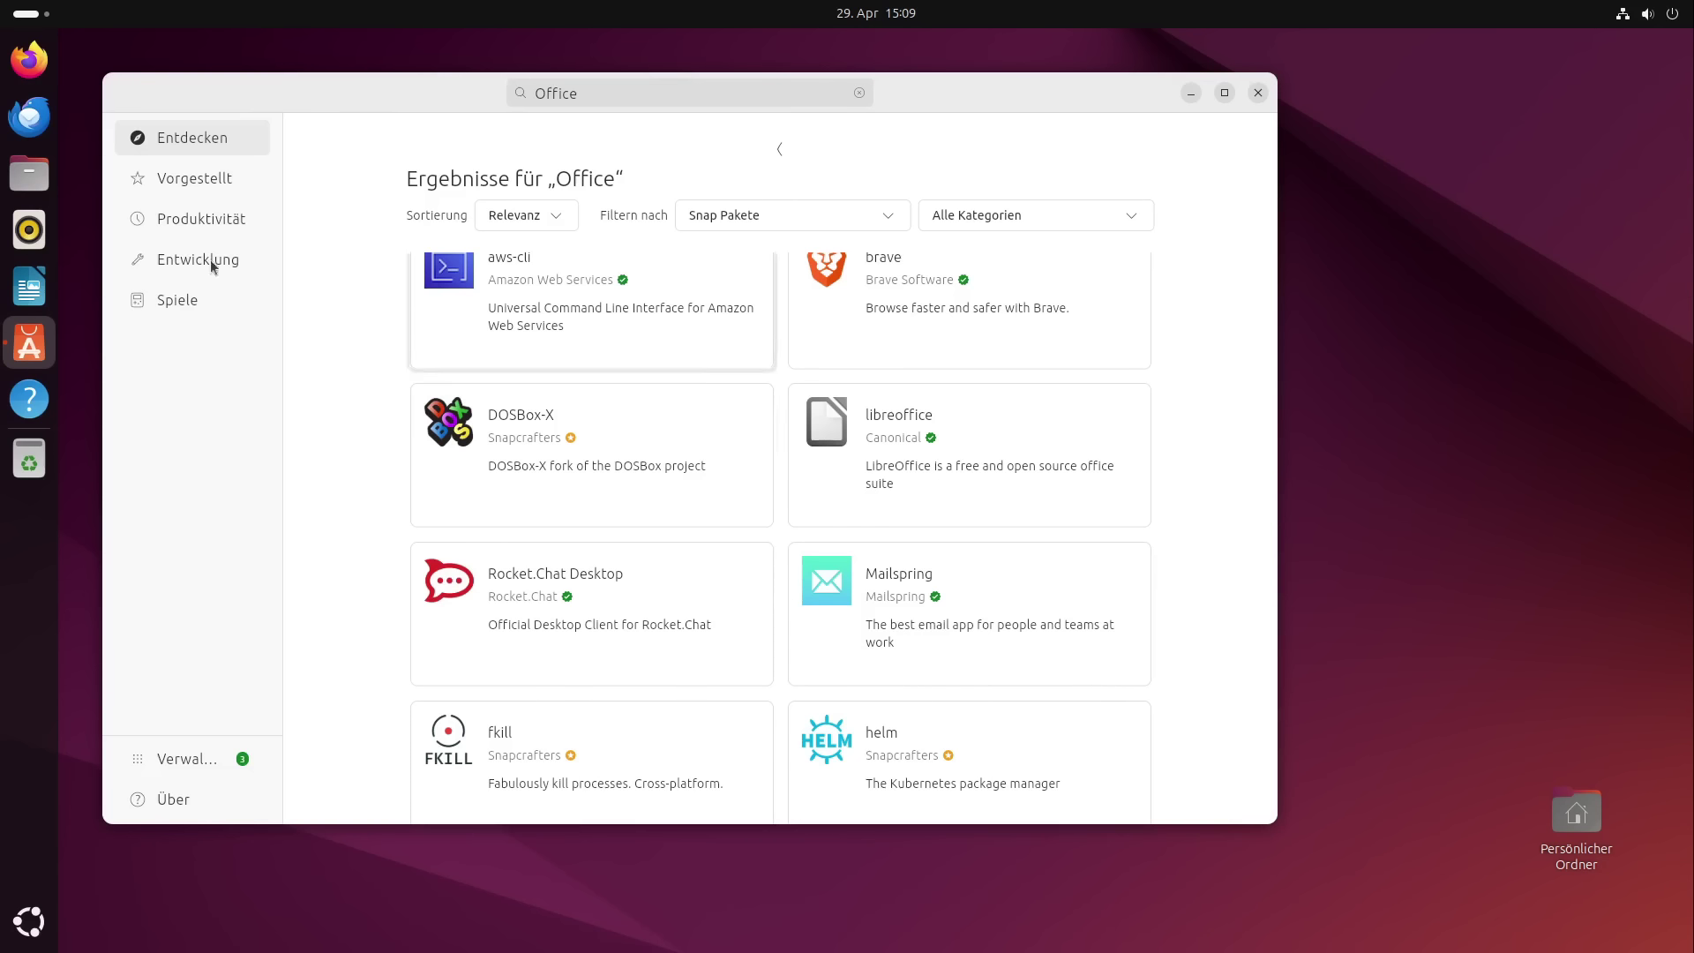
{"action": "scroll", "coordinate": [1007, 478], "scroll_direction": "down", "scroll_amount": 20}
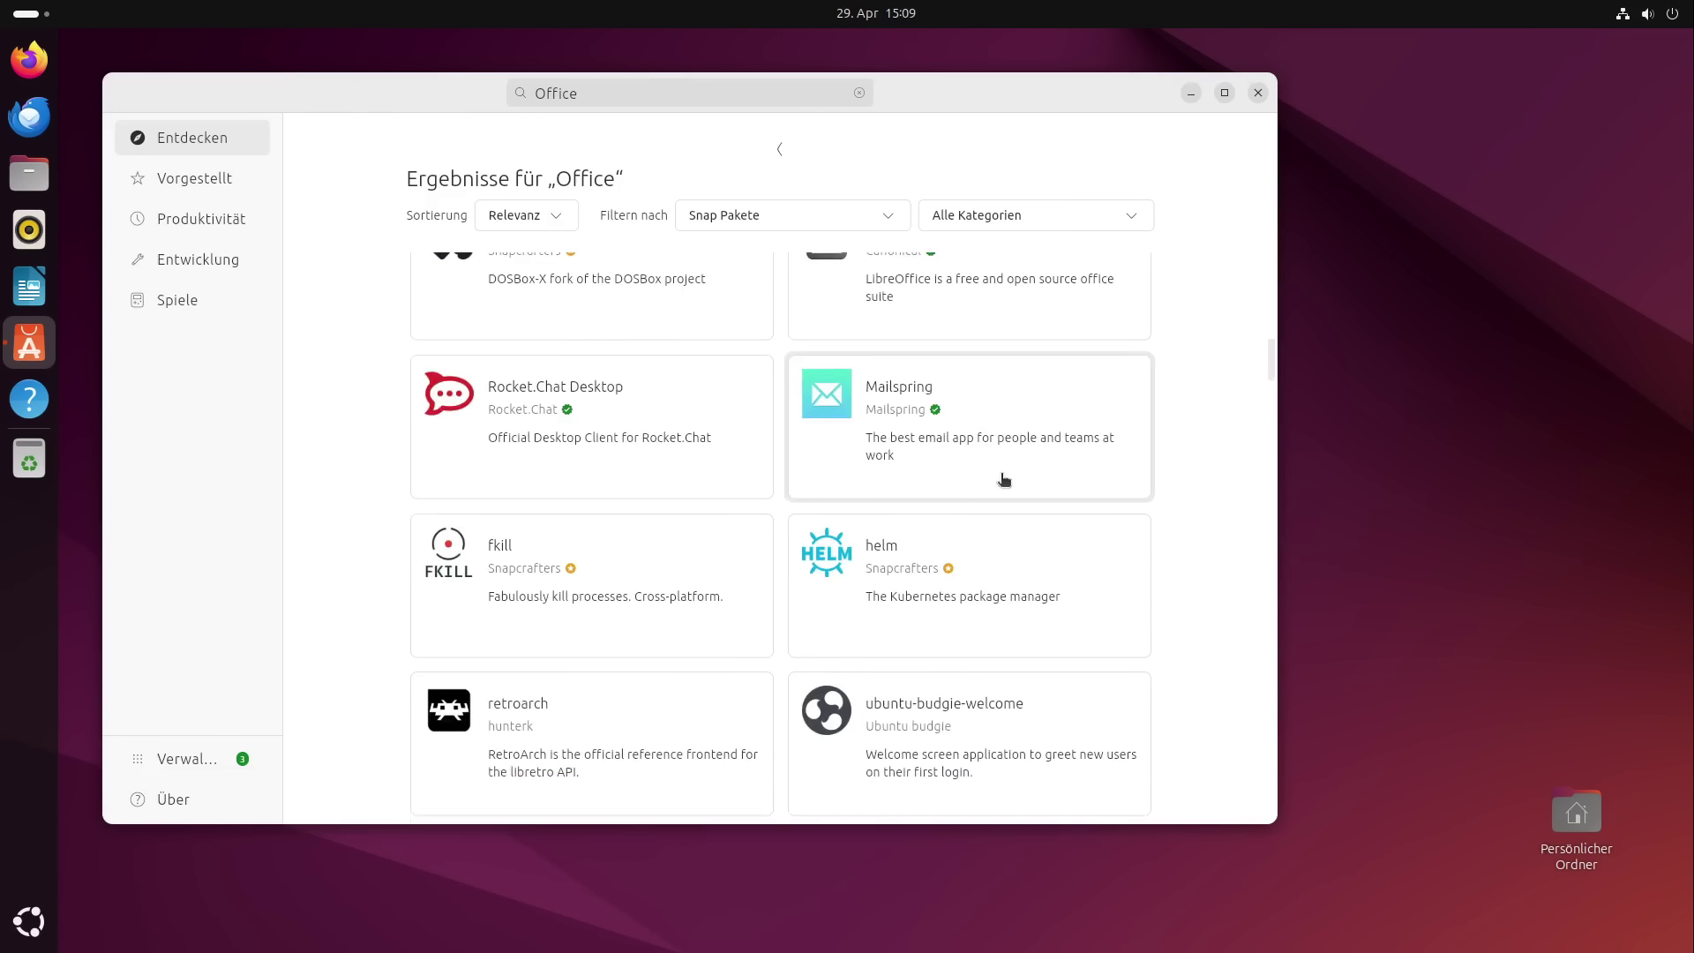
{"action": "scroll", "coordinate": [882, 635], "scroll_direction": "down", "scroll_amount": 20}
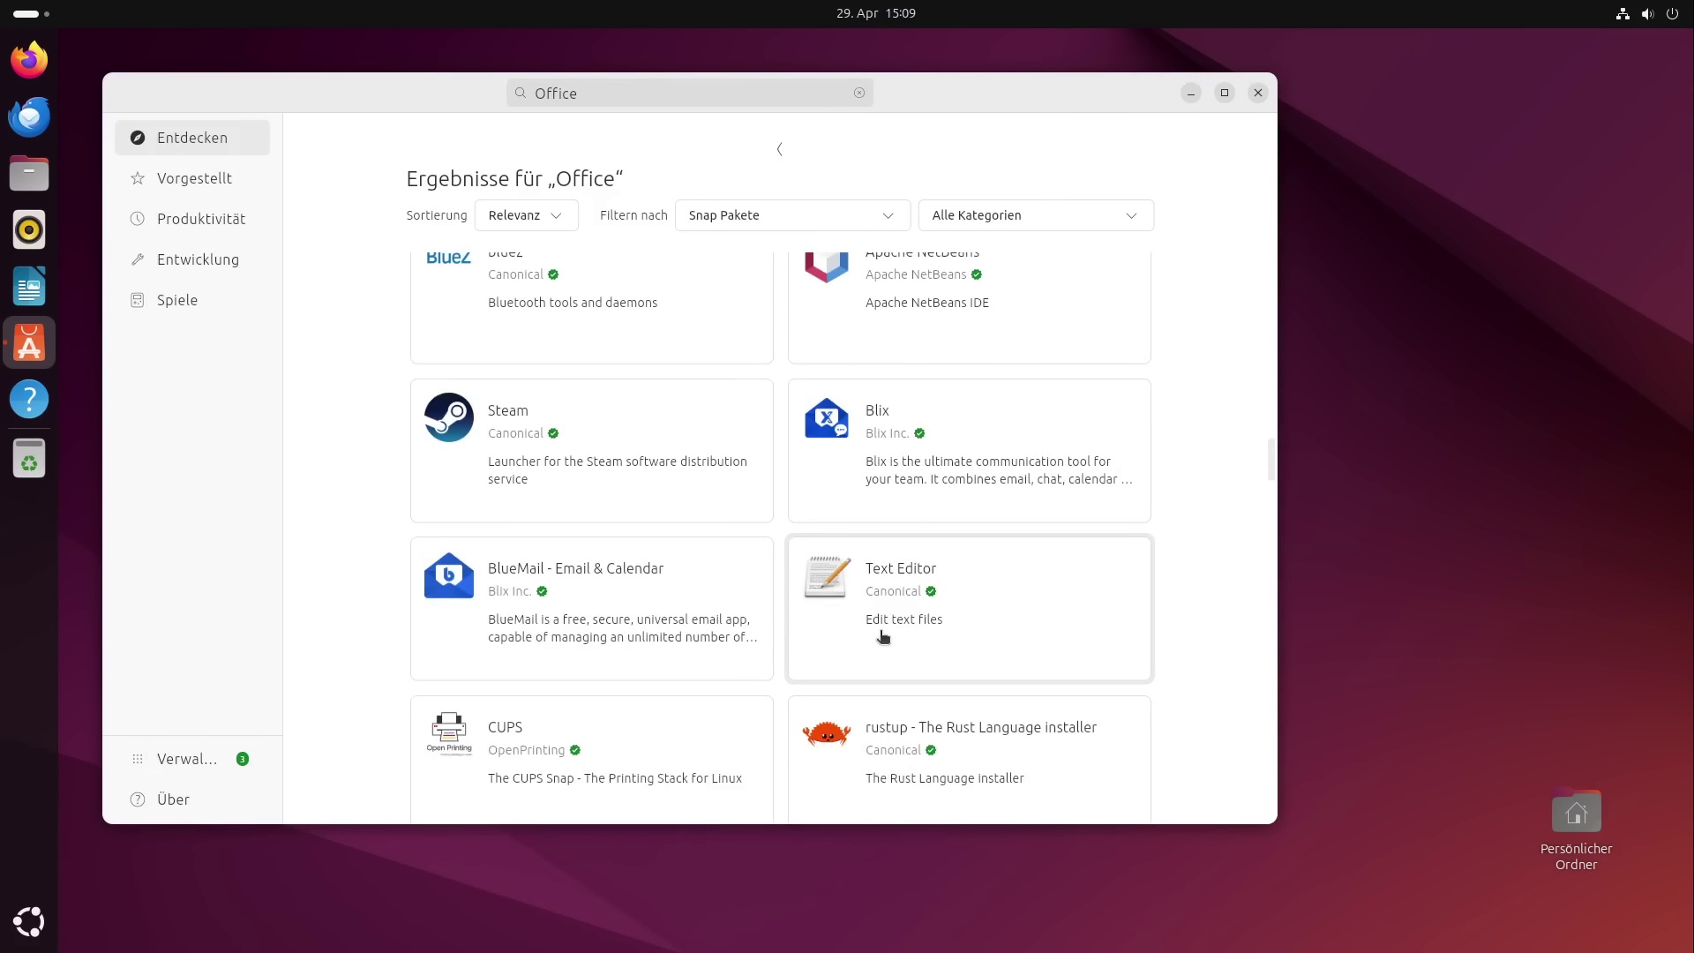
Maximize the app store window and look through the recommended apps and categories on the Entdecken page
{"action": "left_click", "coordinate": [1225, 93]}
{"action": "left_click", "coordinate": [135, 97]}
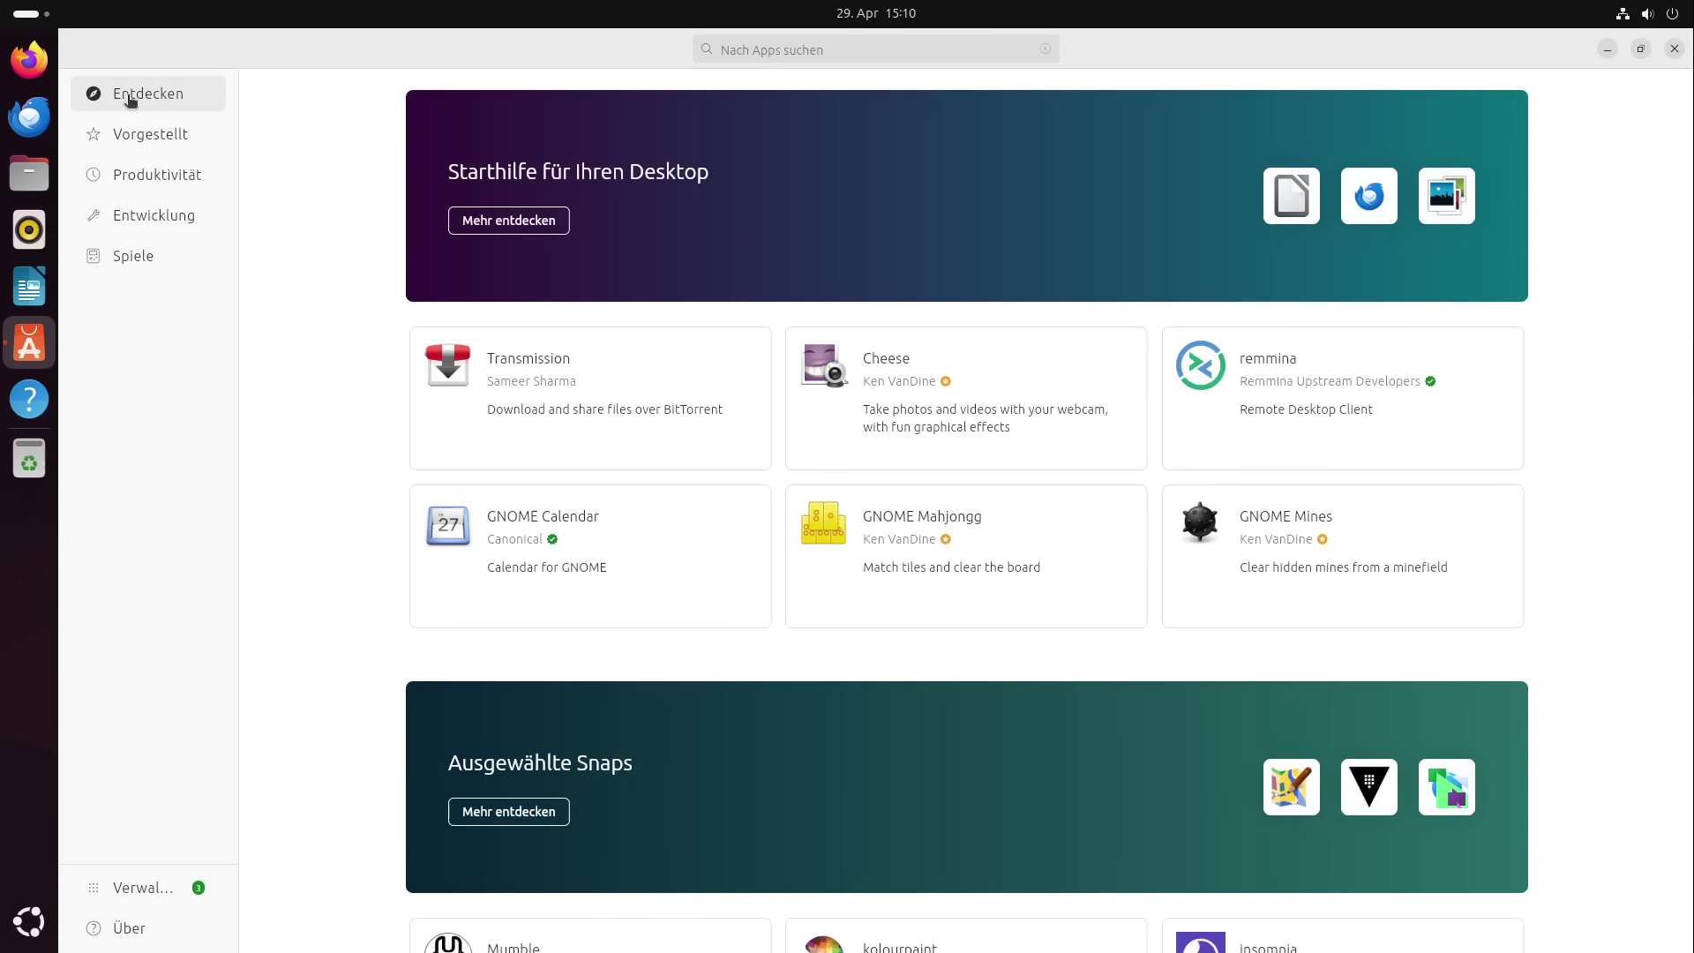
{"action": "scroll", "coordinate": [357, 185], "scroll_direction": "down", "scroll_amount": 20}
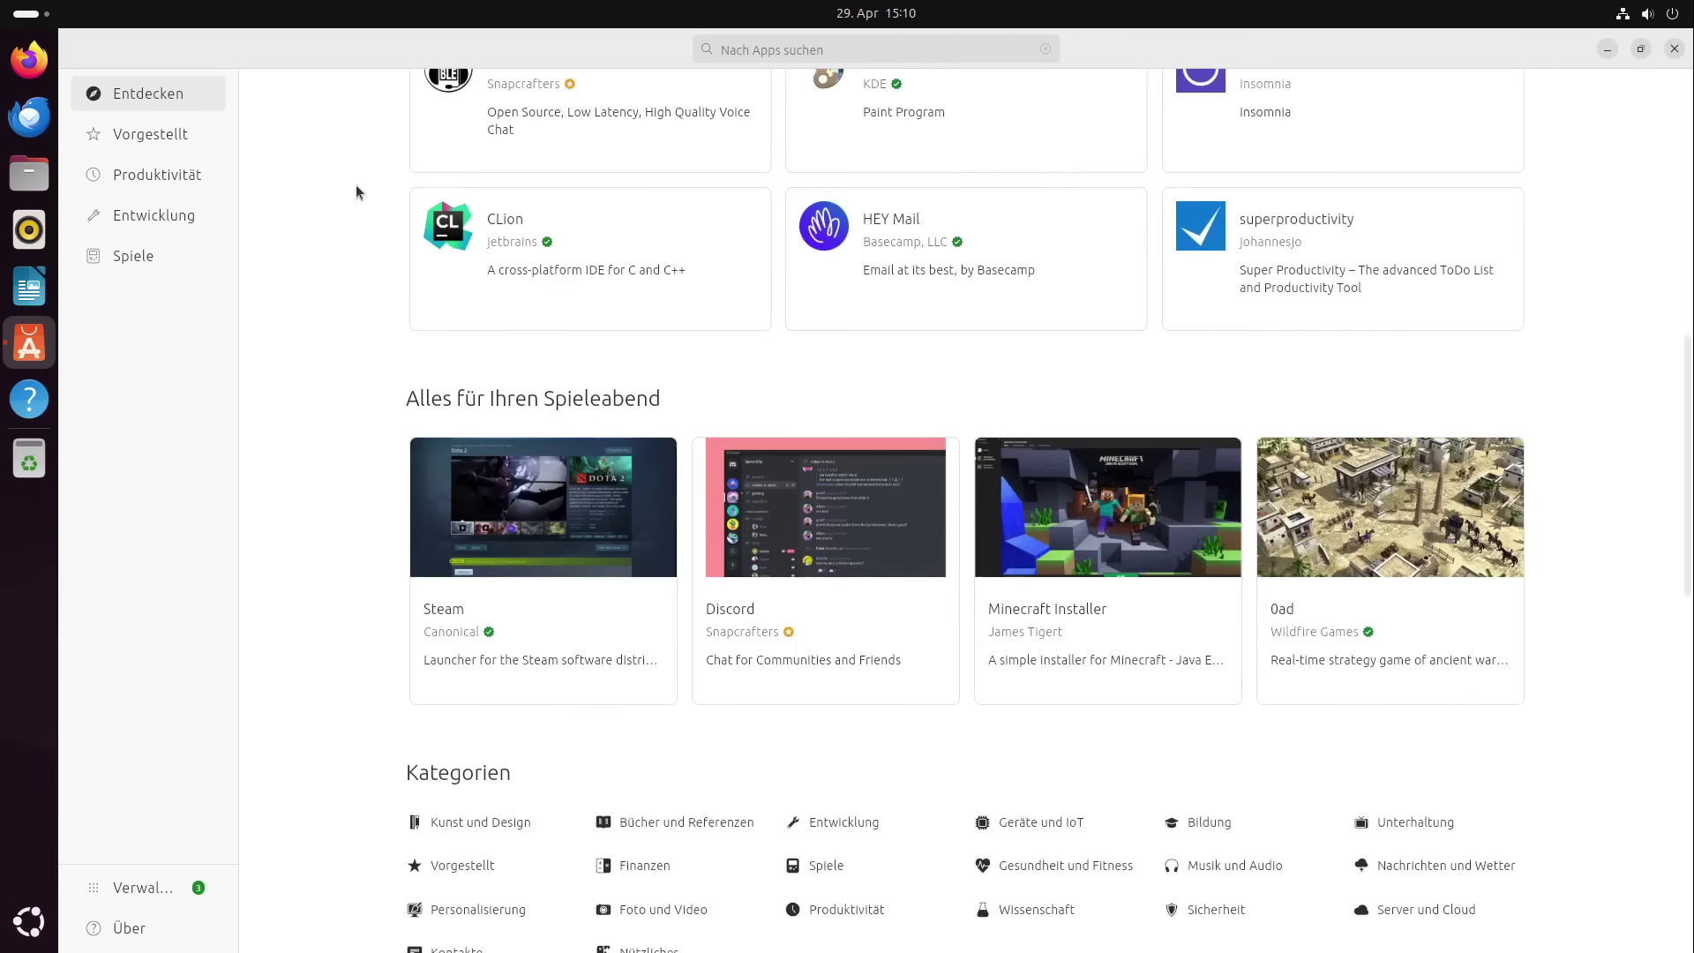
{"action": "scroll", "coordinate": [357, 184], "scroll_direction": "down", "scroll_amount": 15}
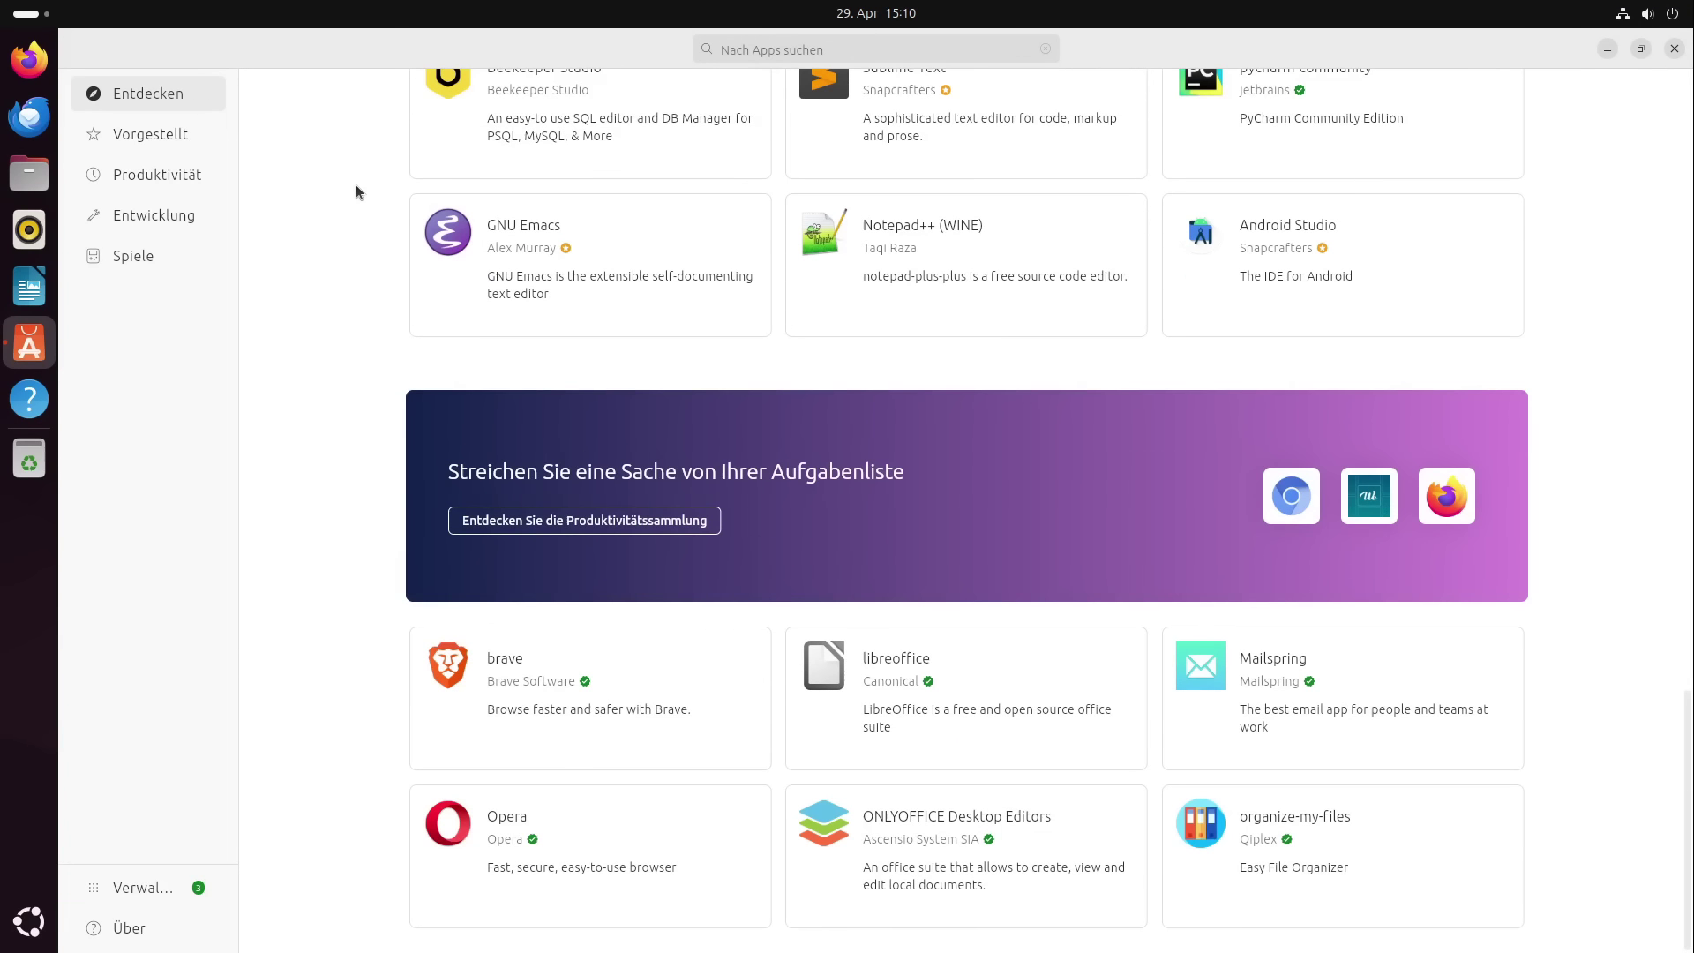
Open the Produktivität collection and look through the apps it offers
{"action": "left_click", "coordinate": [567, 526]}
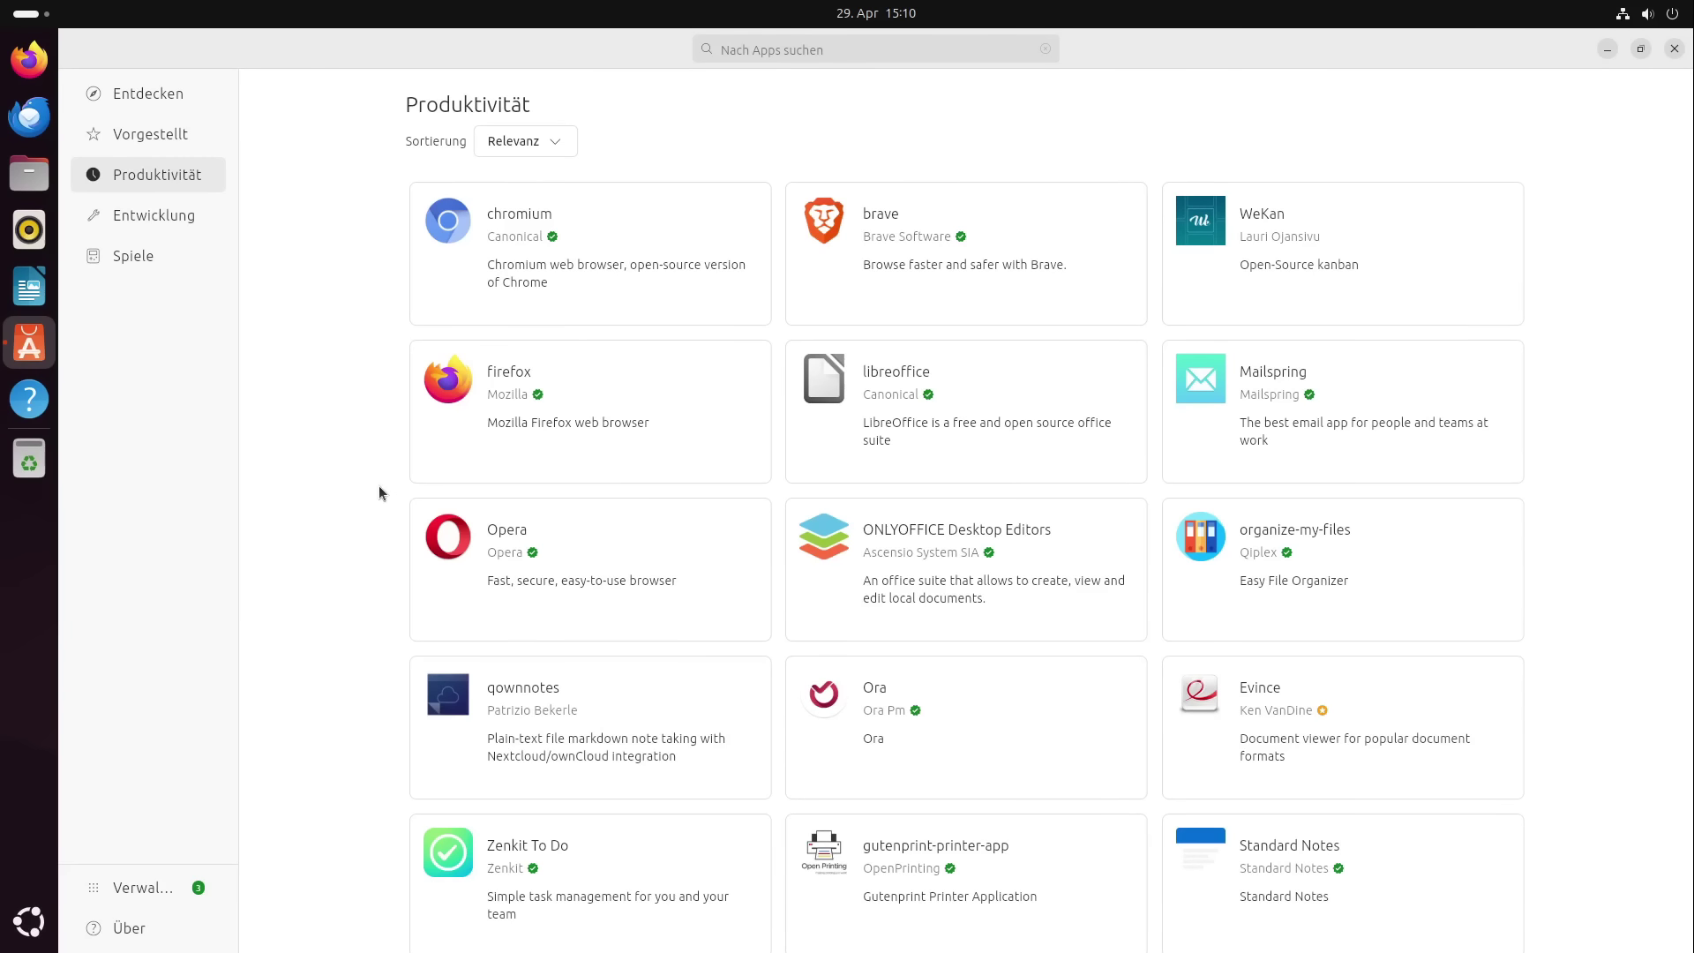
{"action": "scroll", "coordinate": [443, 434], "scroll_direction": "down", "scroll_amount": 8}
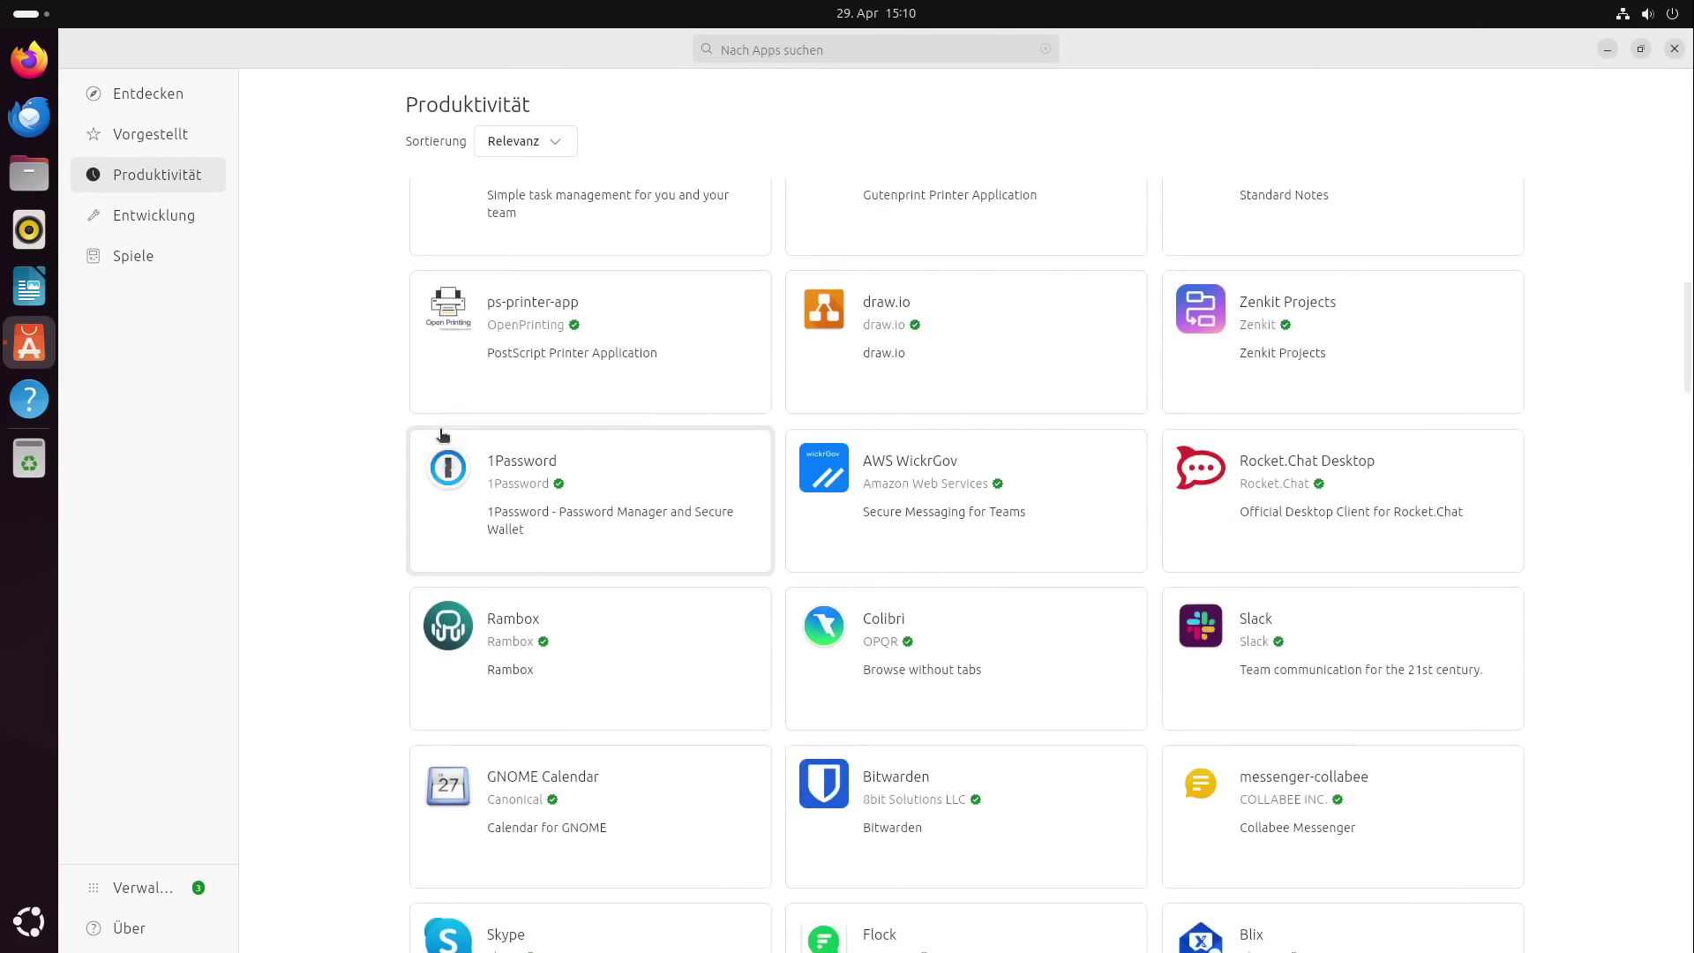
{"action": "scroll", "coordinate": [443, 434], "scroll_direction": "down", "scroll_amount": 14}
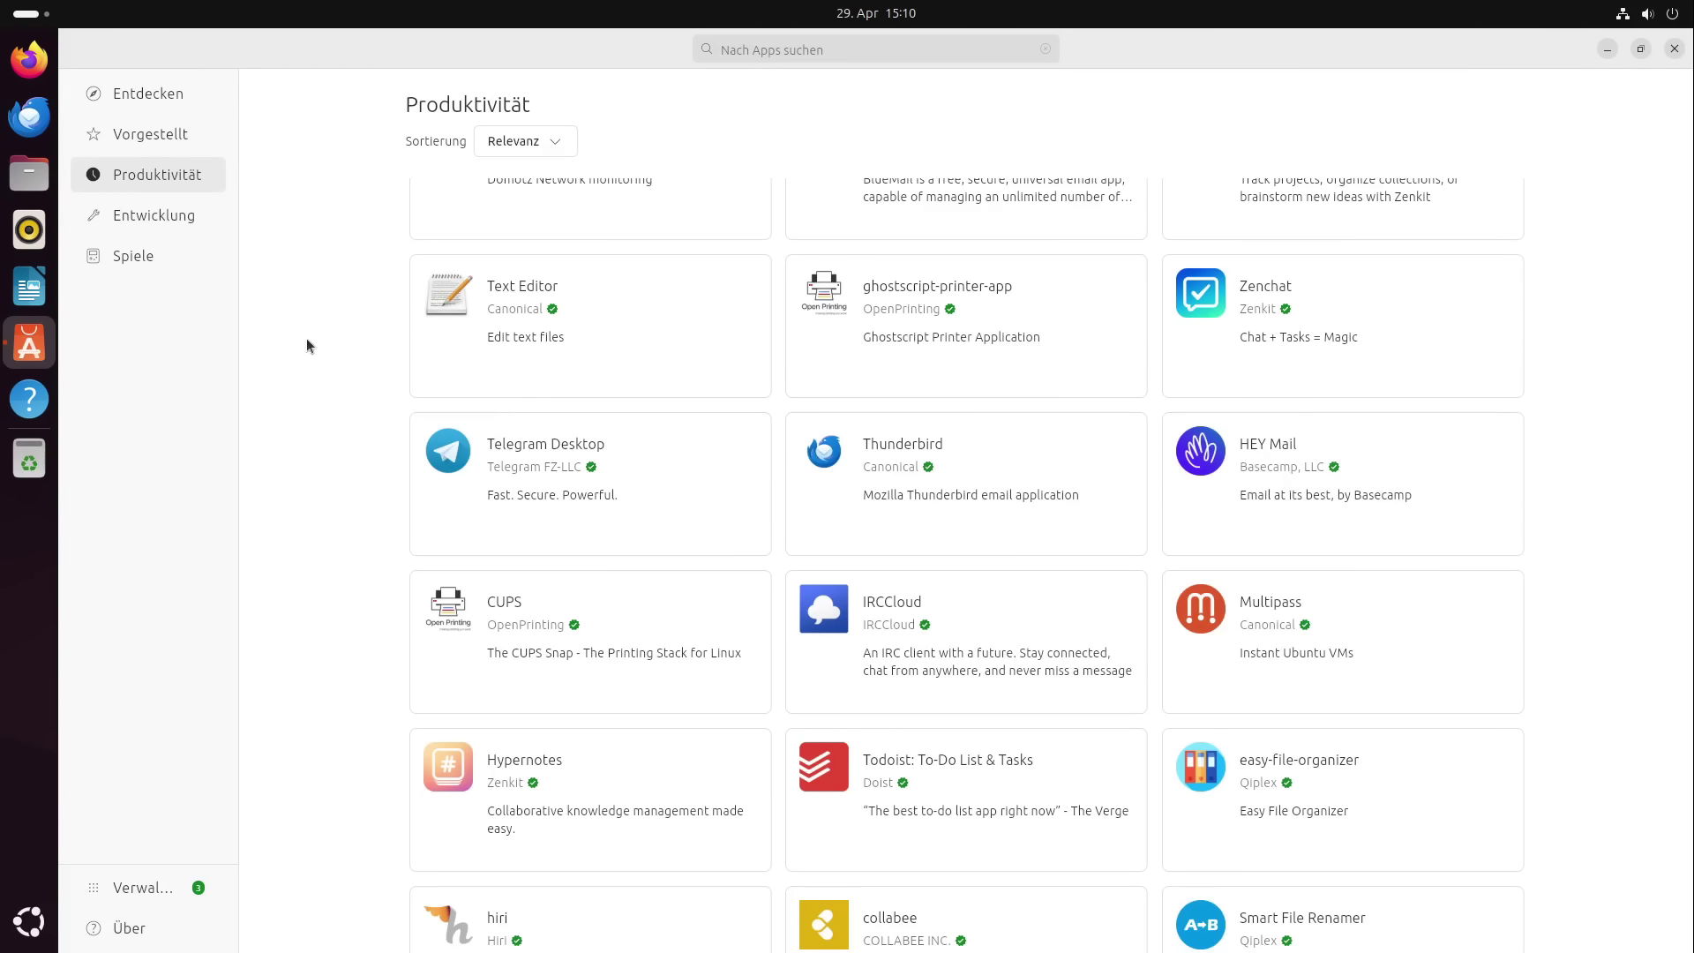
{"action": "scroll", "coordinate": [300, 346], "scroll_direction": "down", "scroll_amount": 12}
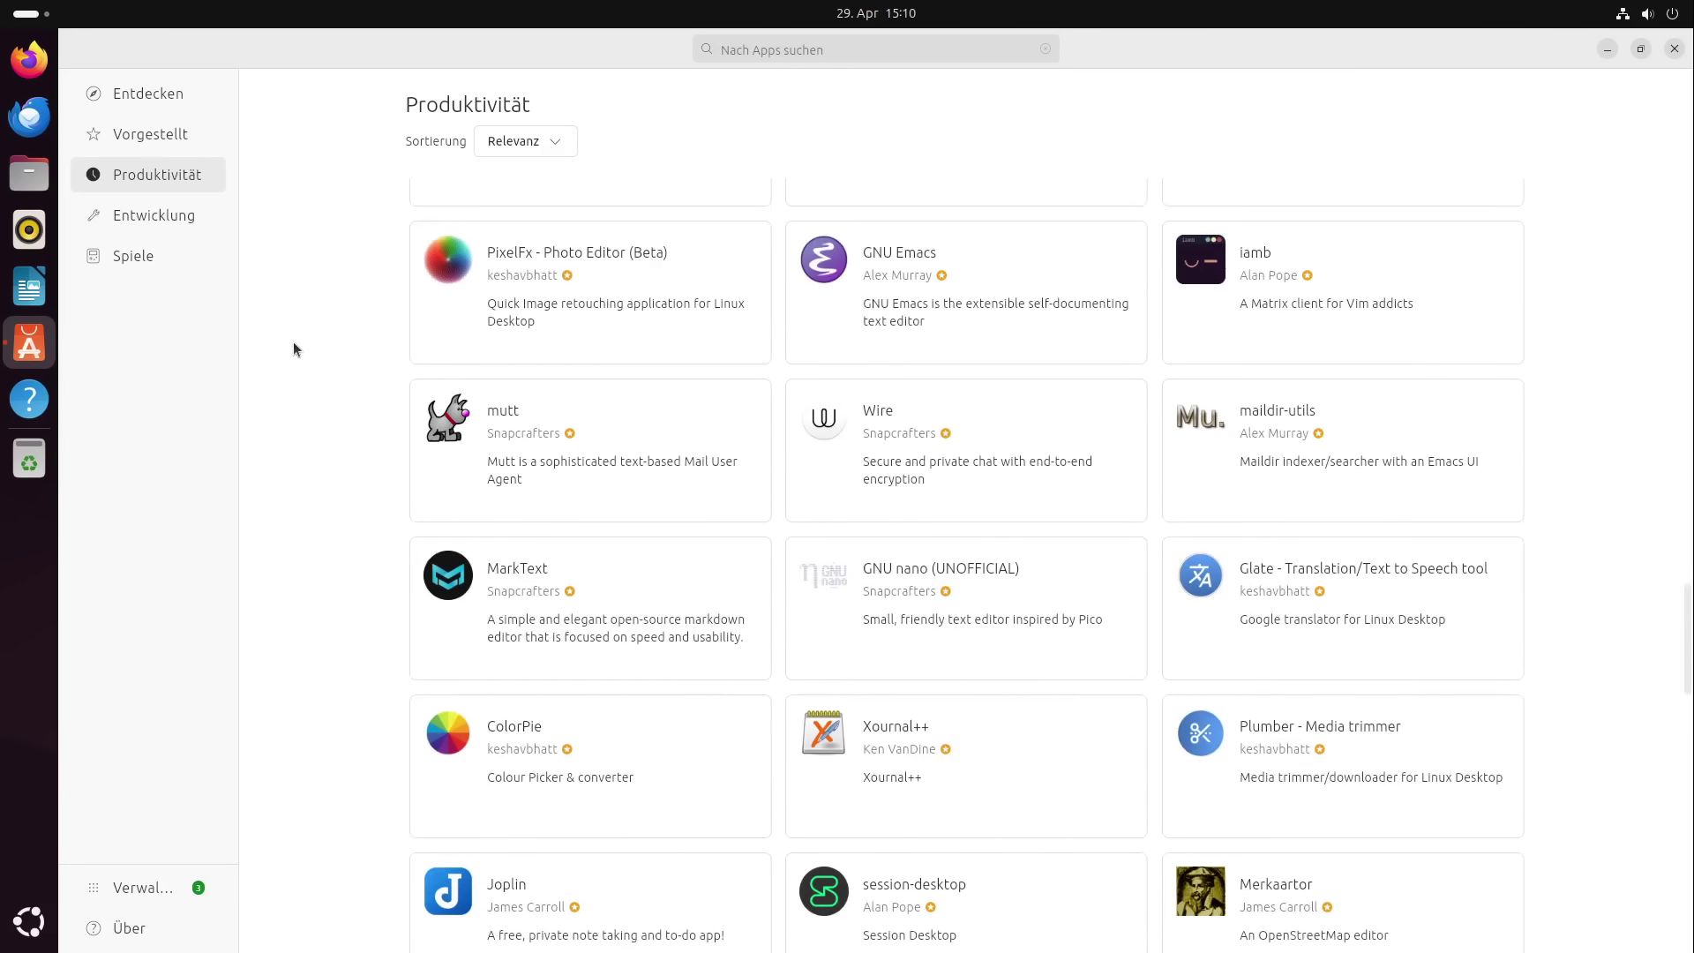
{"action": "scroll", "coordinate": [293, 341], "scroll_direction": "down", "scroll_amount": 15}
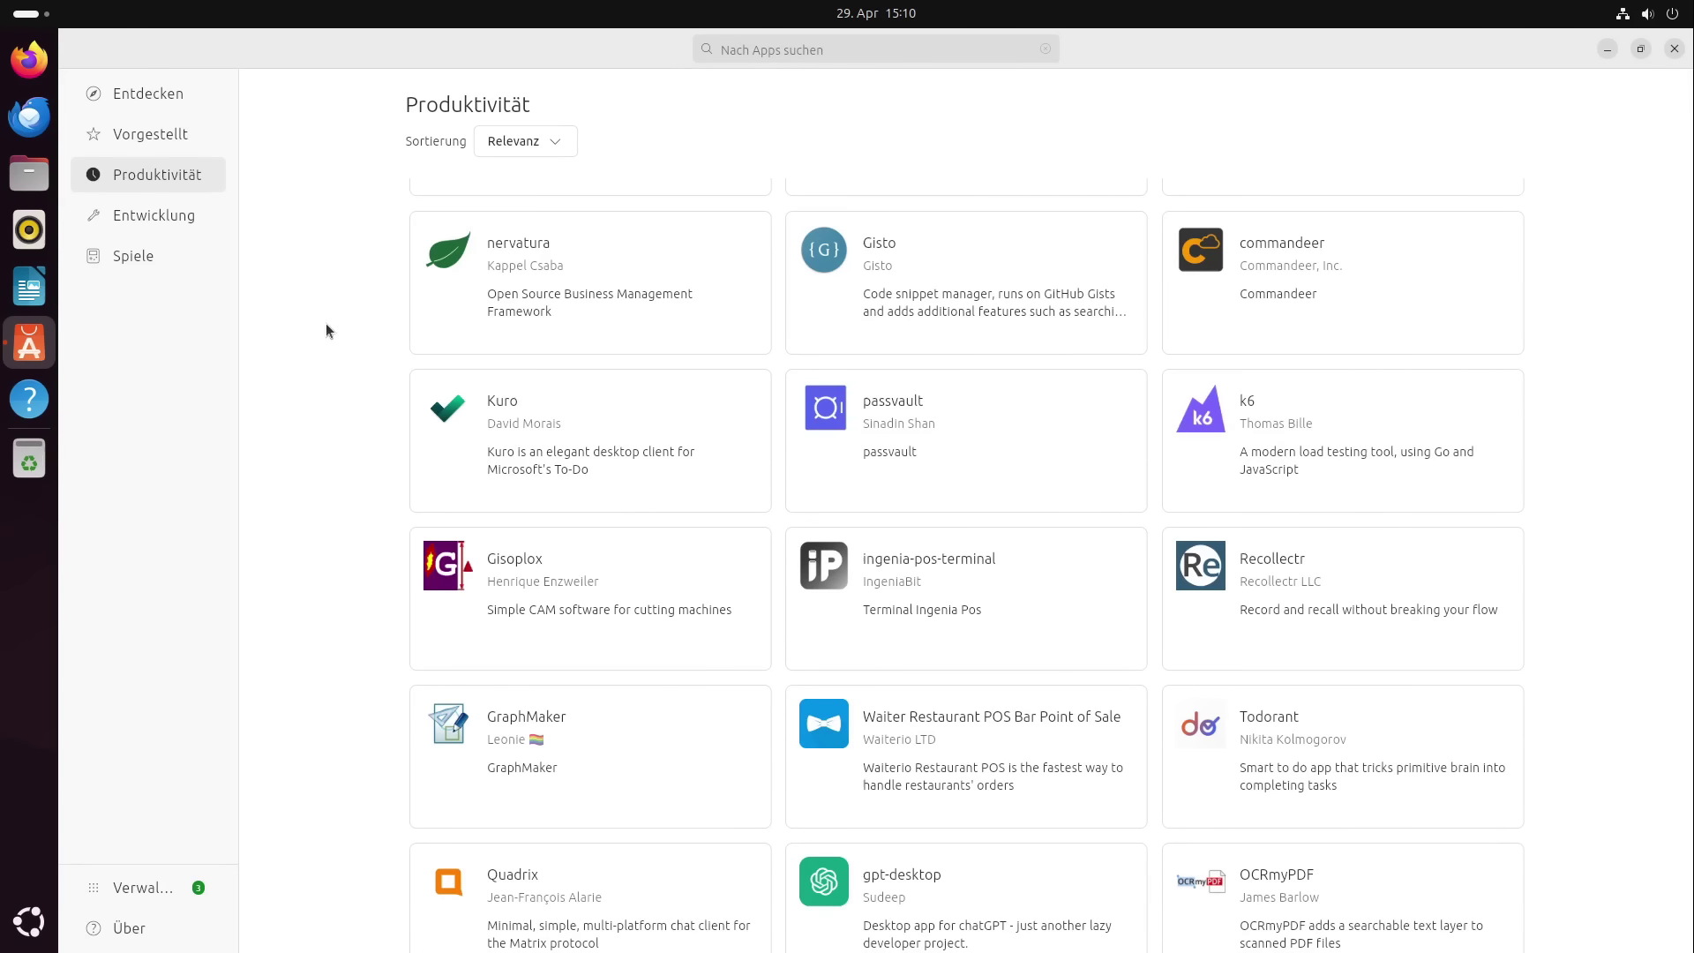
{"action": "scroll", "coordinate": [326, 331], "scroll_direction": "down", "scroll_amount": 3}
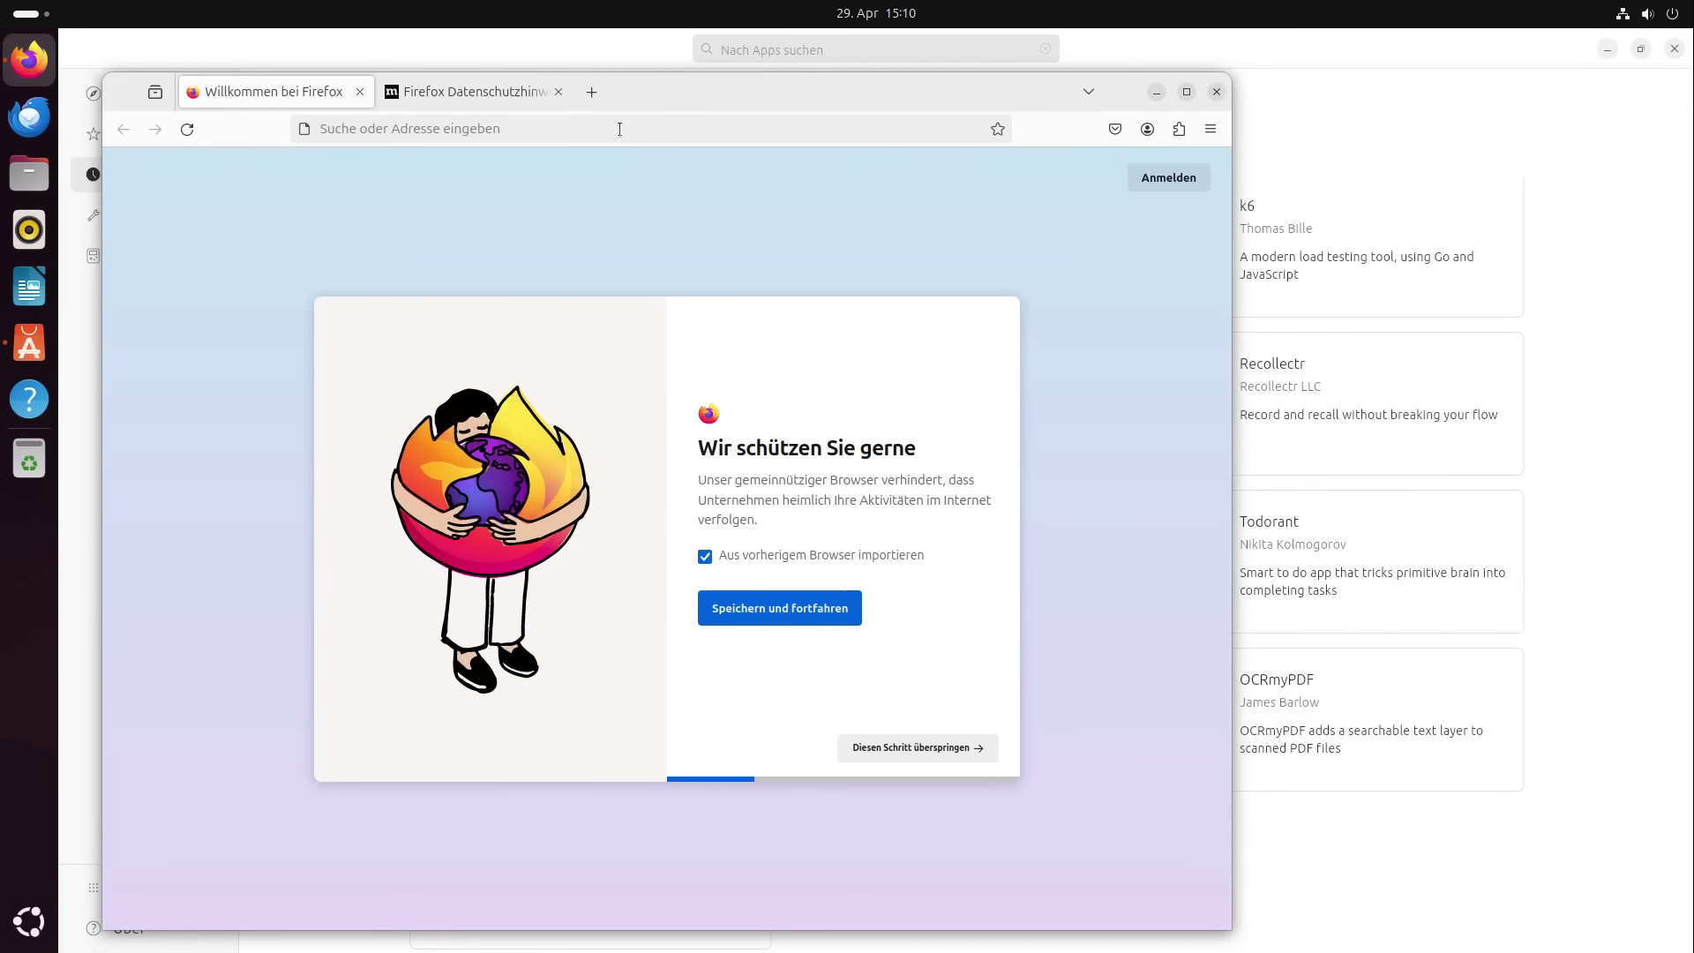
{"action": "left_click", "coordinate": [619, 128]}
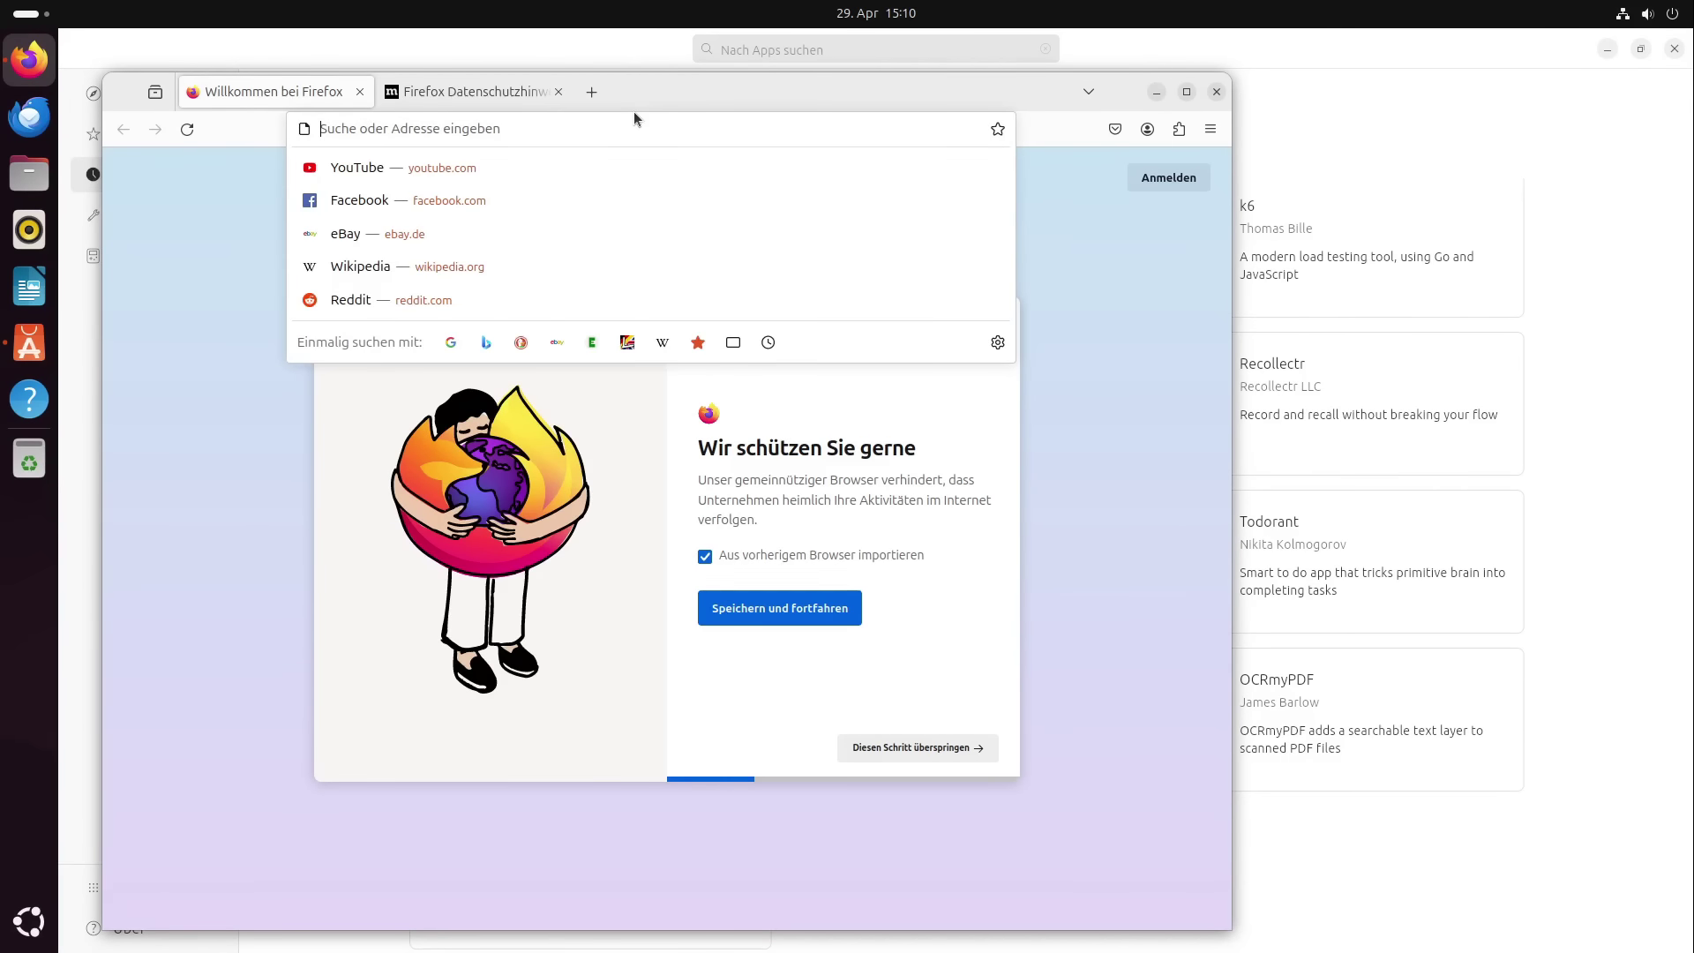
{"action": "type", "text": "https://www.freeoffice.com/de/"}
{"action": "key", "text": "Return"}
{"action": "middle_click", "coordinate": [494, 91]}
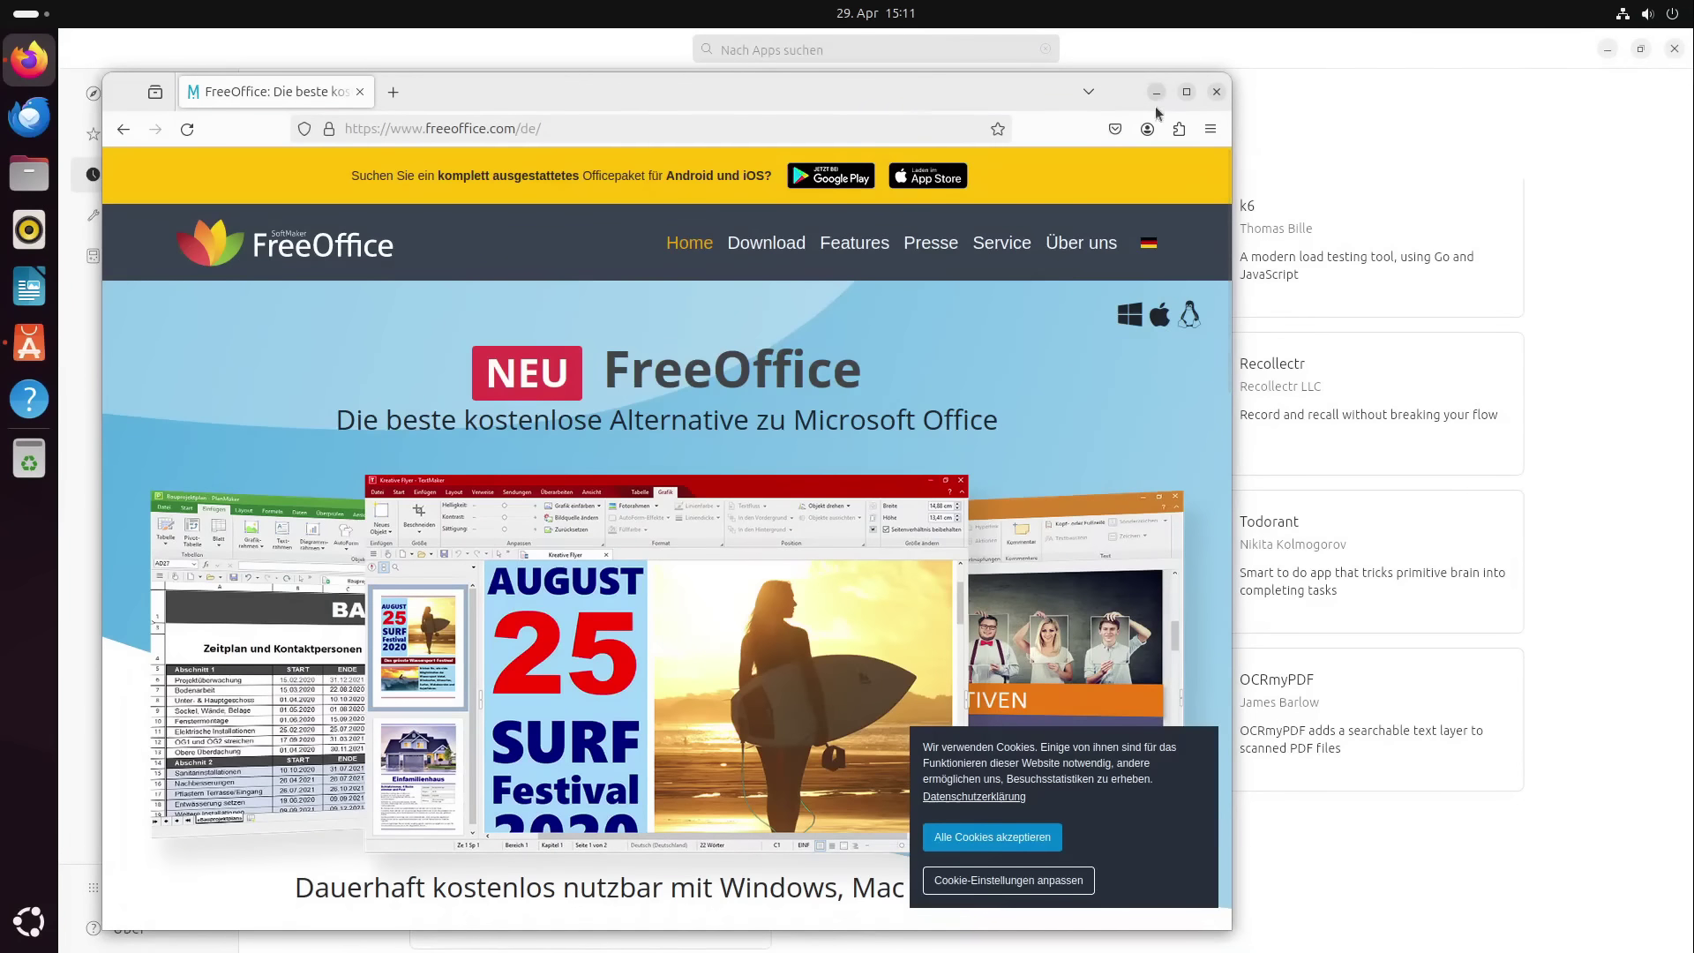
{"action": "left_click", "coordinate": [1187, 92]}
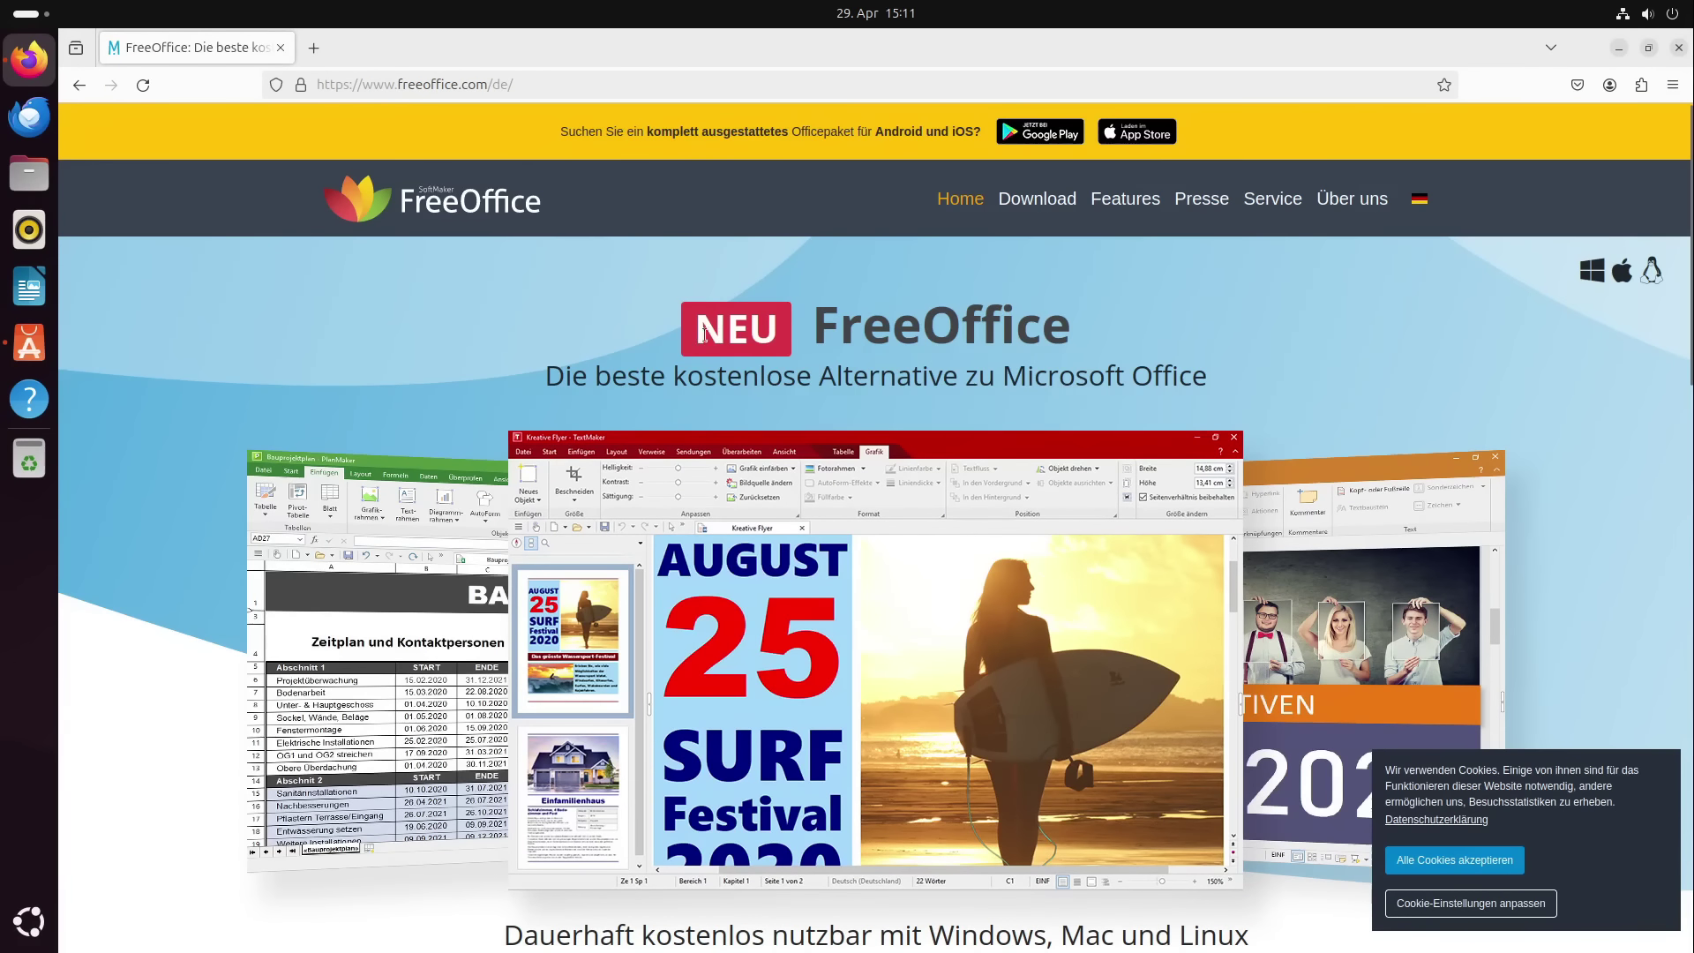
Open FreeOffice's free download page from the home page
{"action": "scroll", "coordinate": [721, 336], "scroll_direction": "down", "scroll_amount": 2}
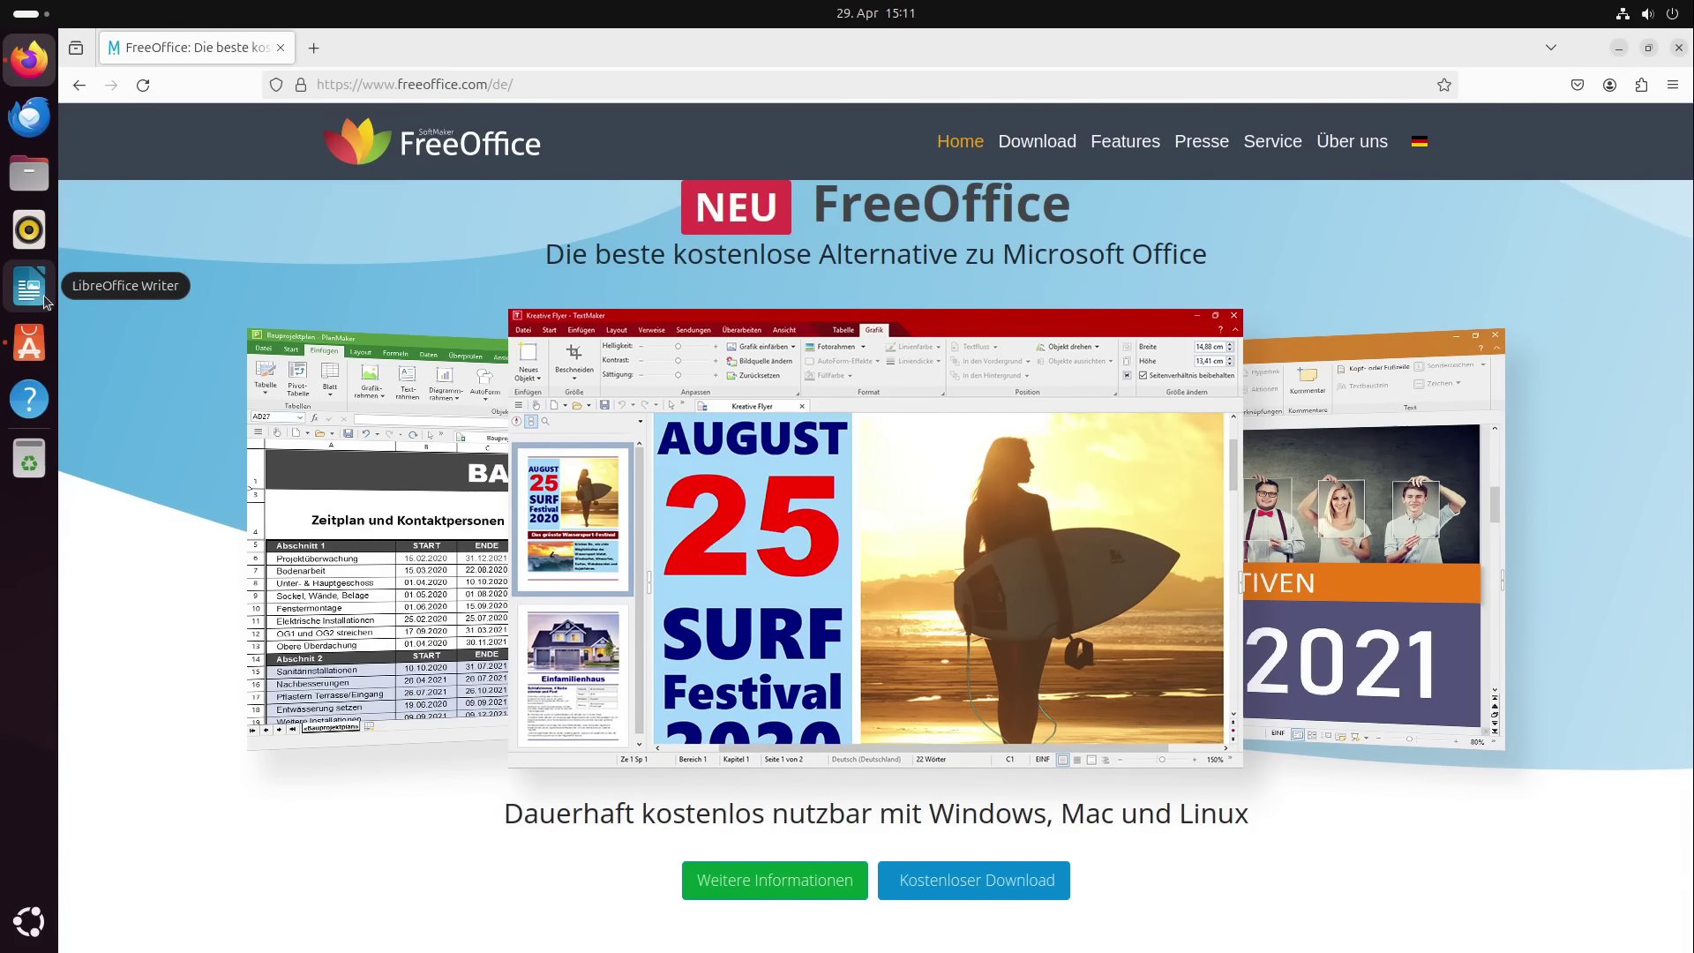
{"action": "scroll", "coordinate": [927, 583], "scroll_direction": "down", "scroll_amount": 3}
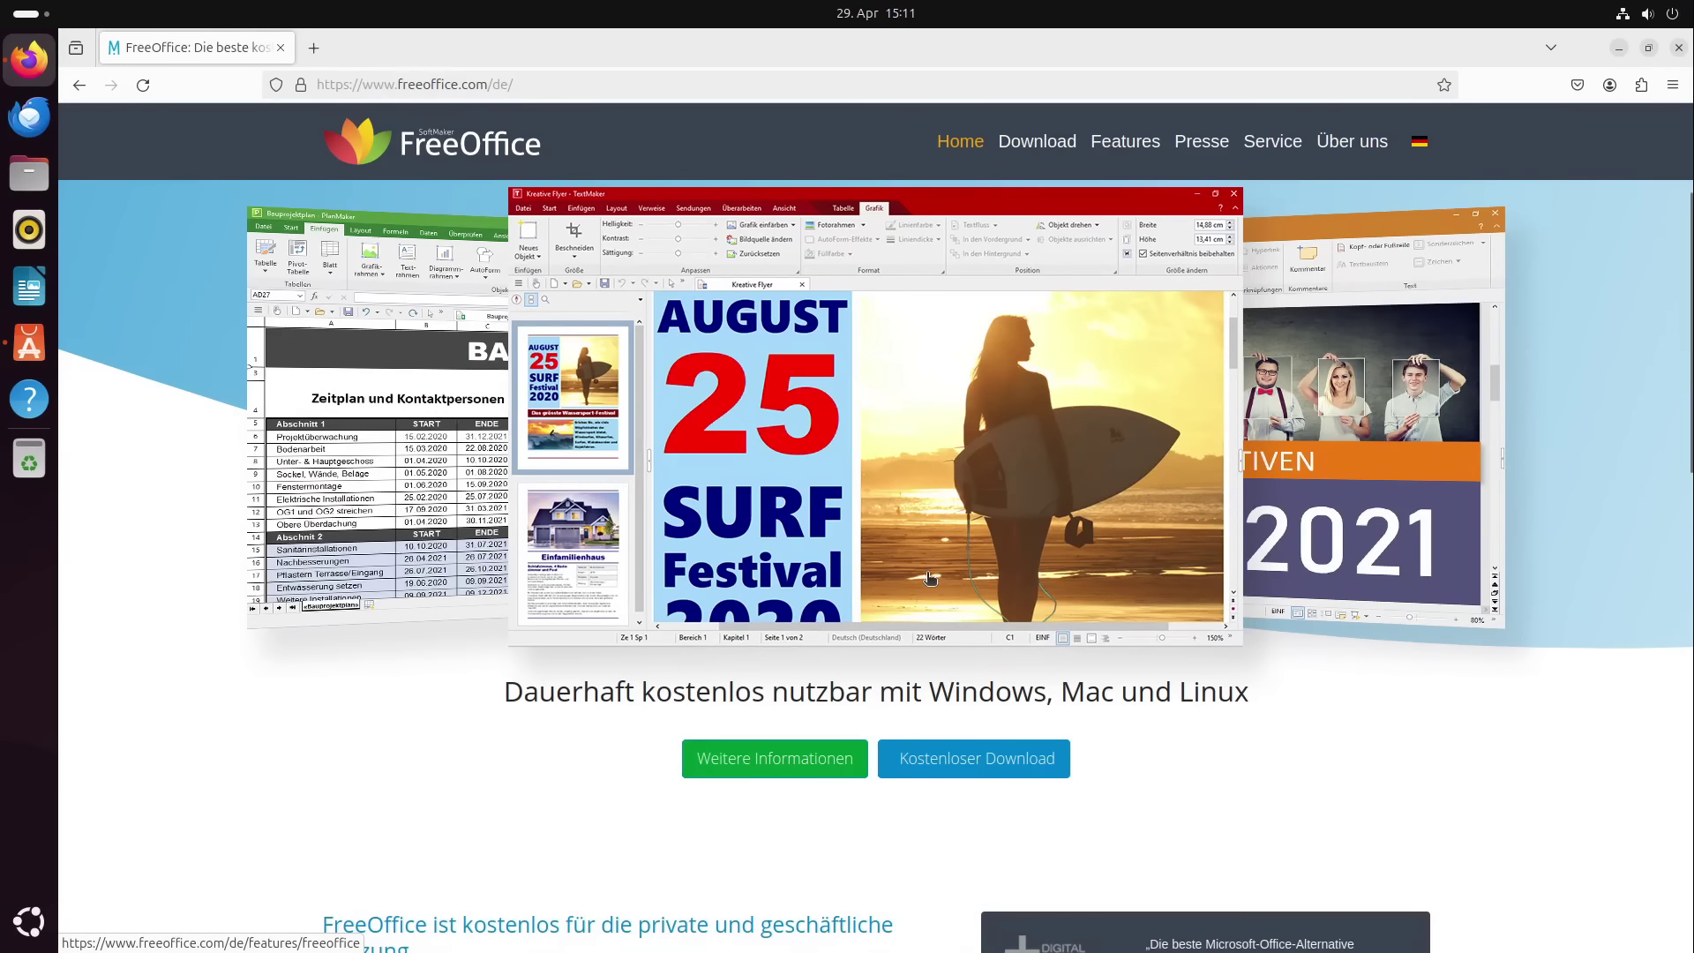
{"action": "left_click", "coordinate": [942, 771]}
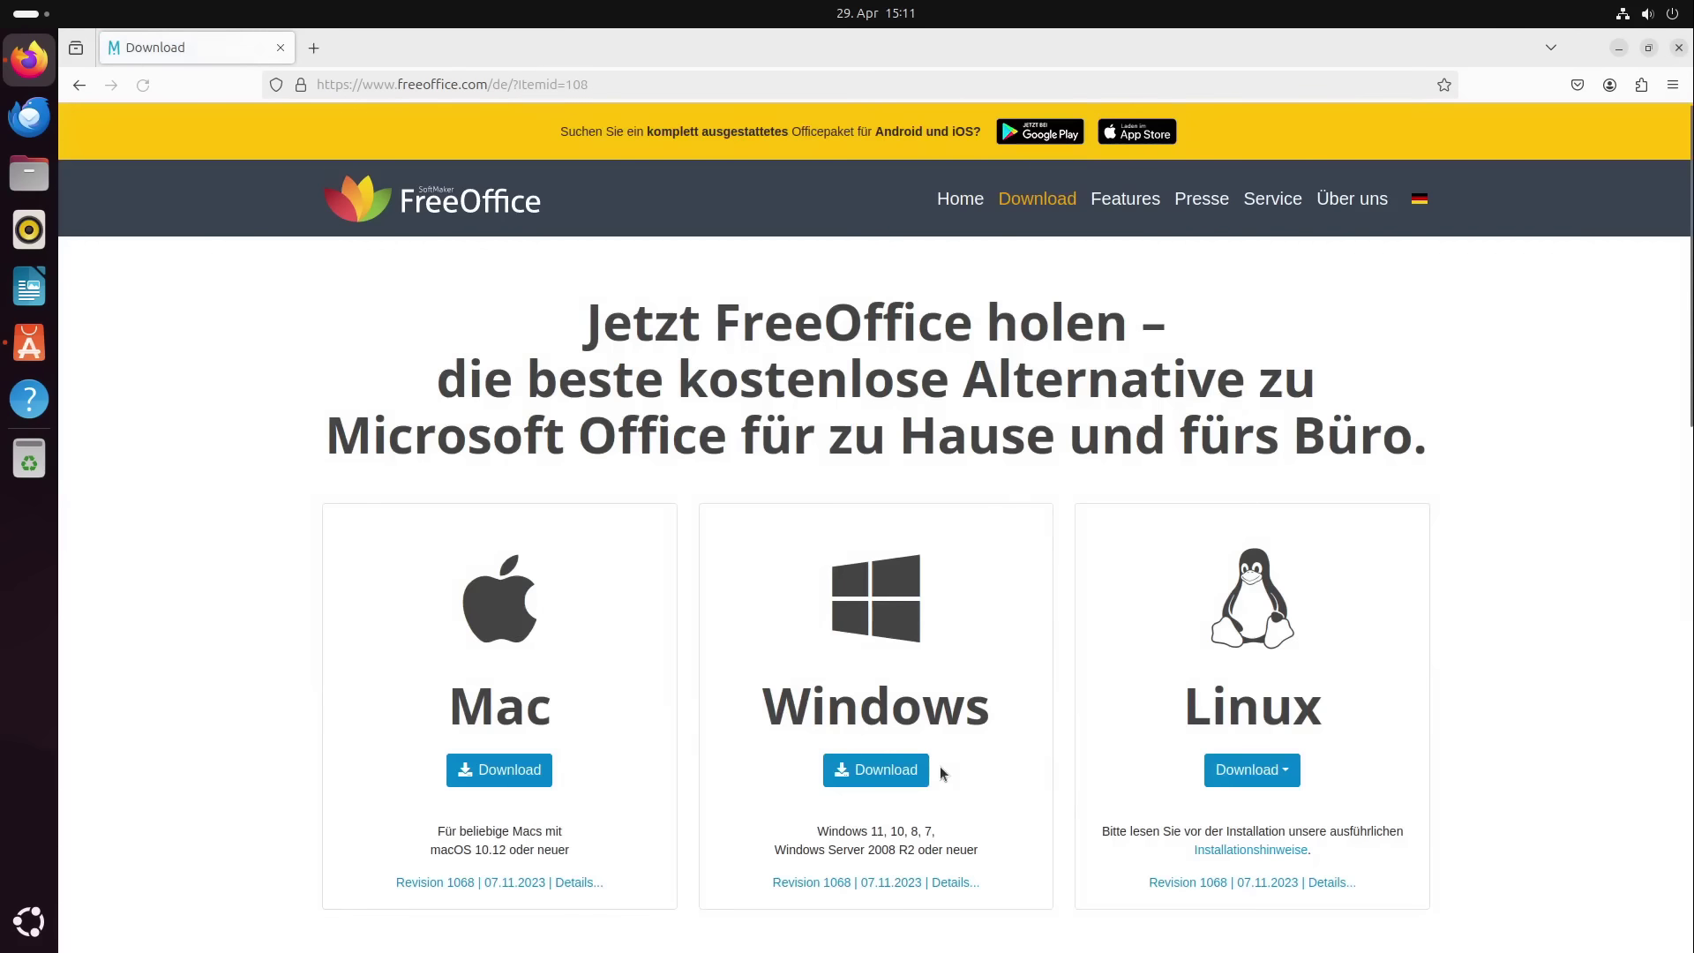
Download the Linux .deb package for DEB-based systems and show the downloaded file in its folder
{"action": "scroll", "coordinate": [940, 766], "scroll_direction": "down", "scroll_amount": 3}
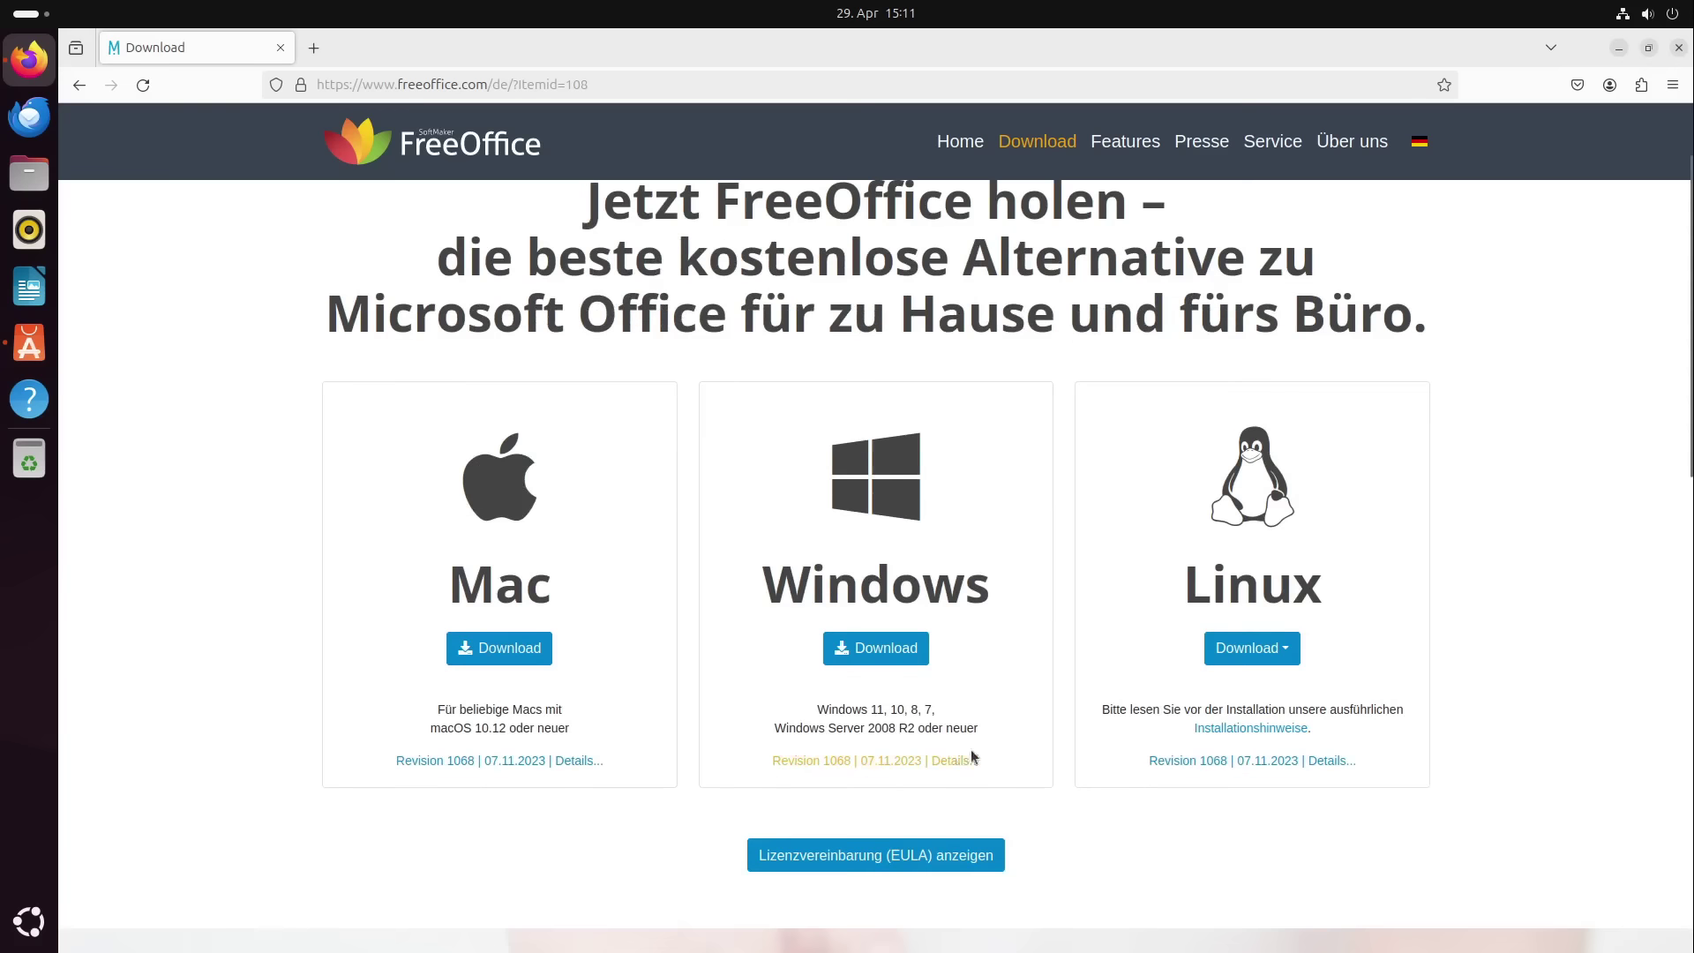
{"action": "left_click", "coordinate": [1288, 654]}
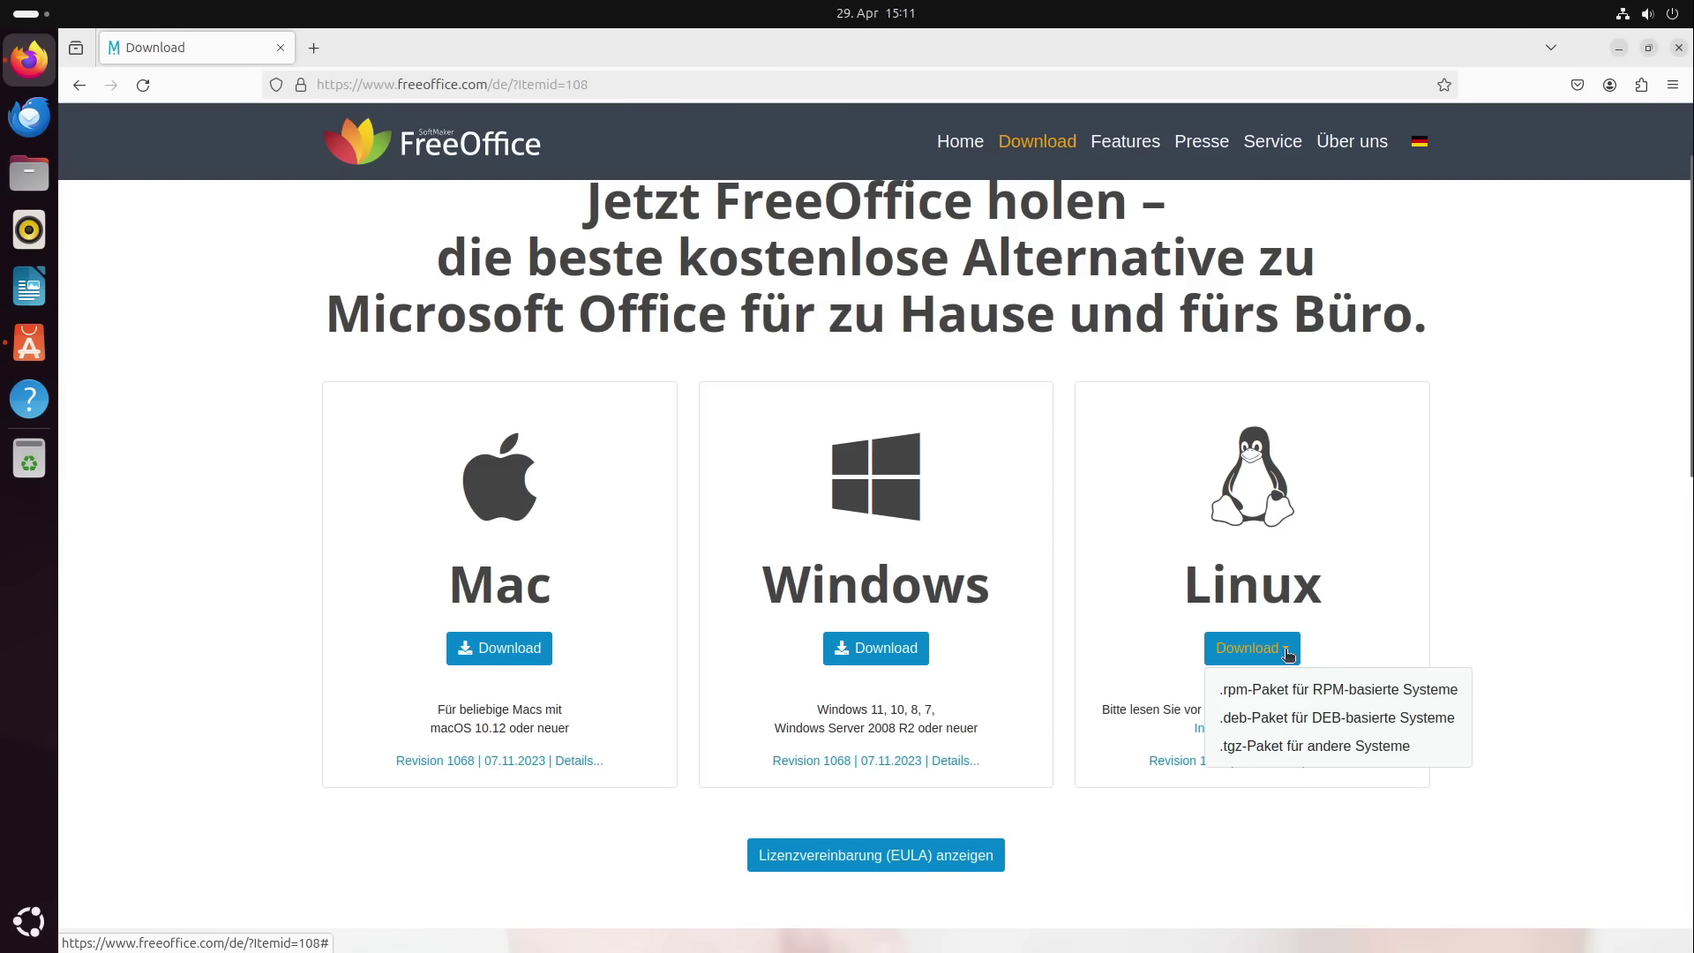
{"action": "left_click", "coordinate": [1264, 719]}
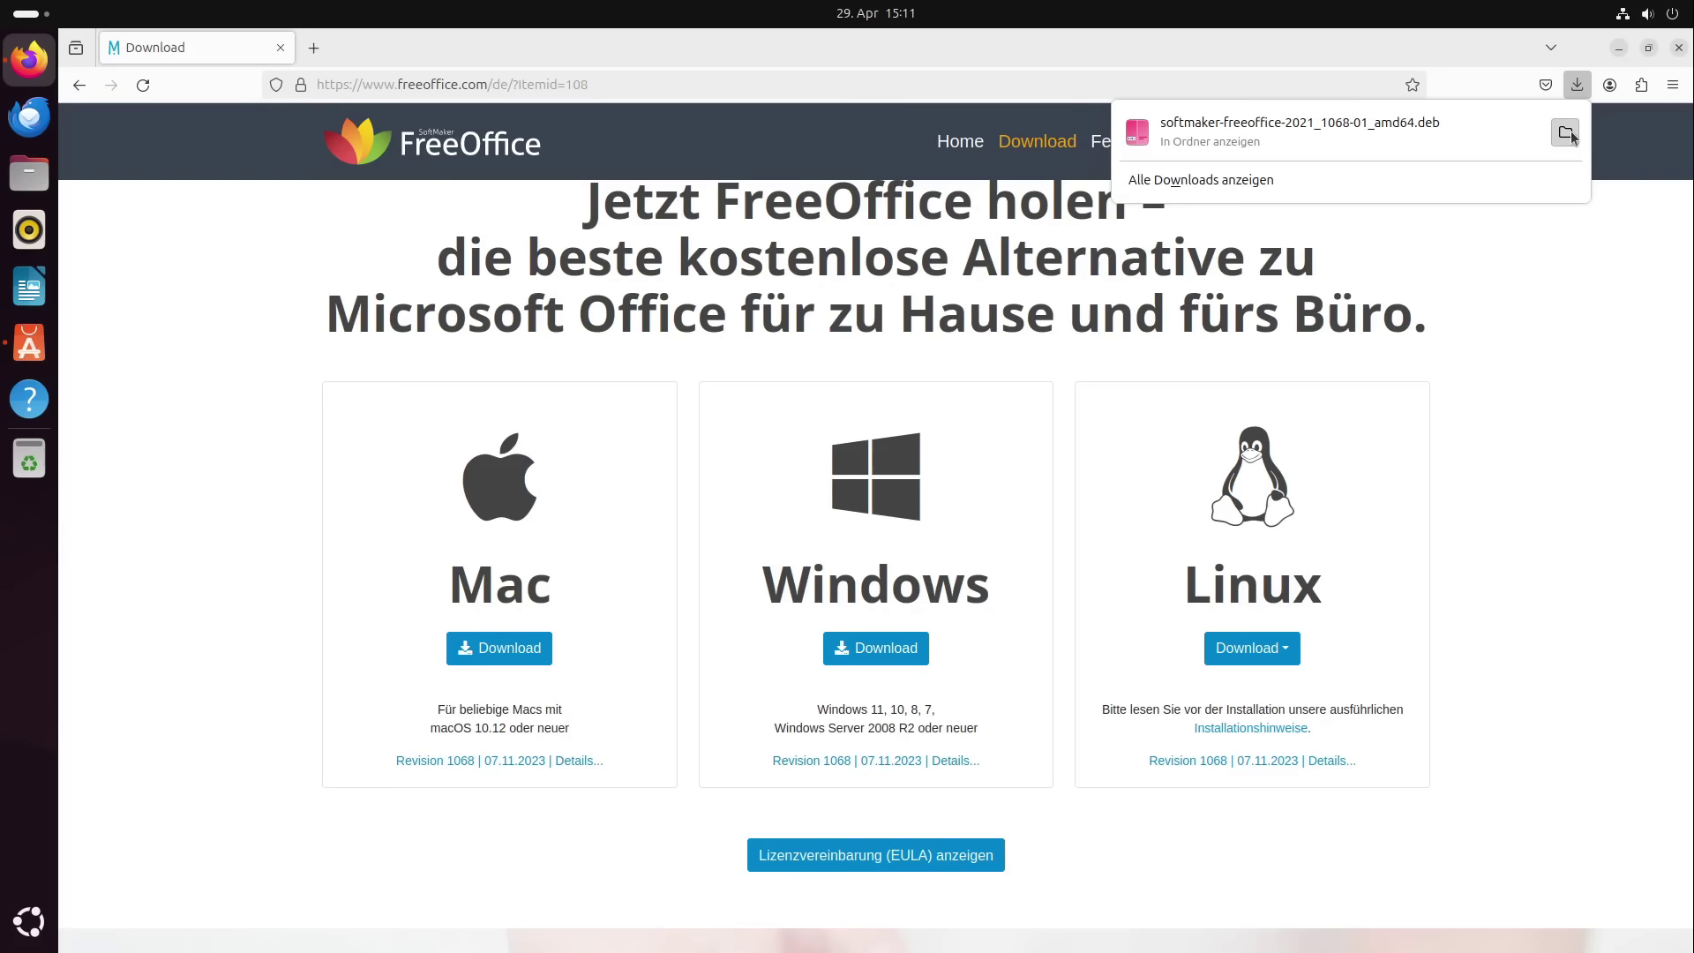
{"action": "left_click", "coordinate": [1567, 133]}
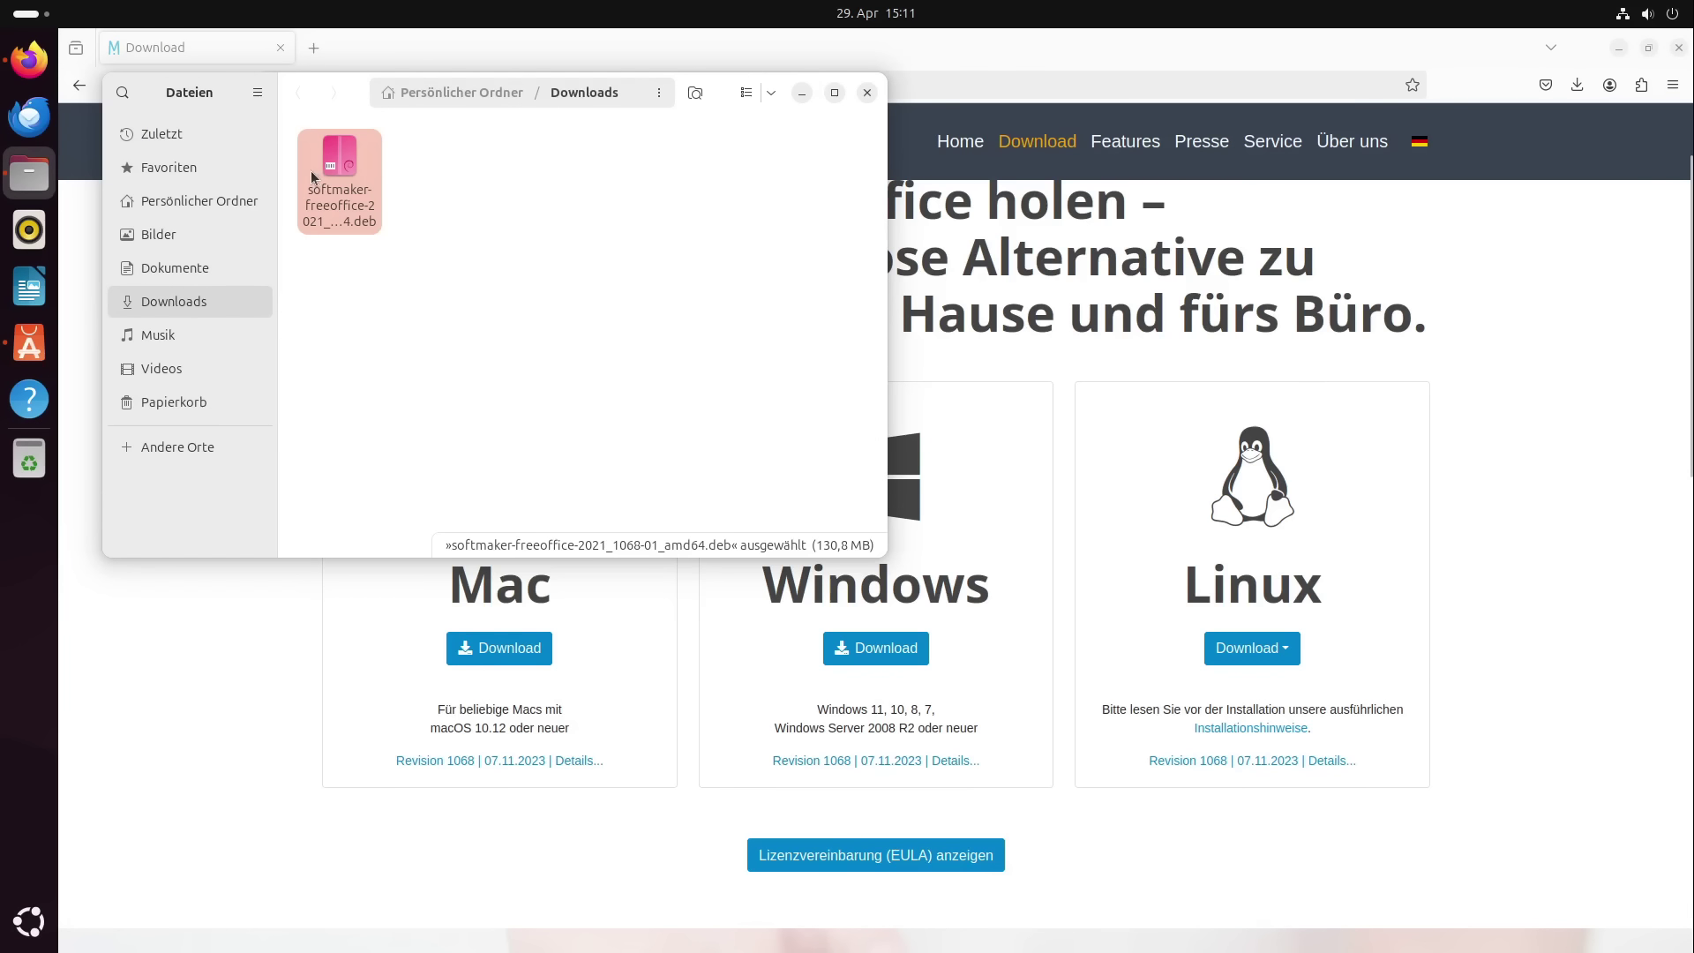
{"action": "double_click", "coordinate": [333, 169]}
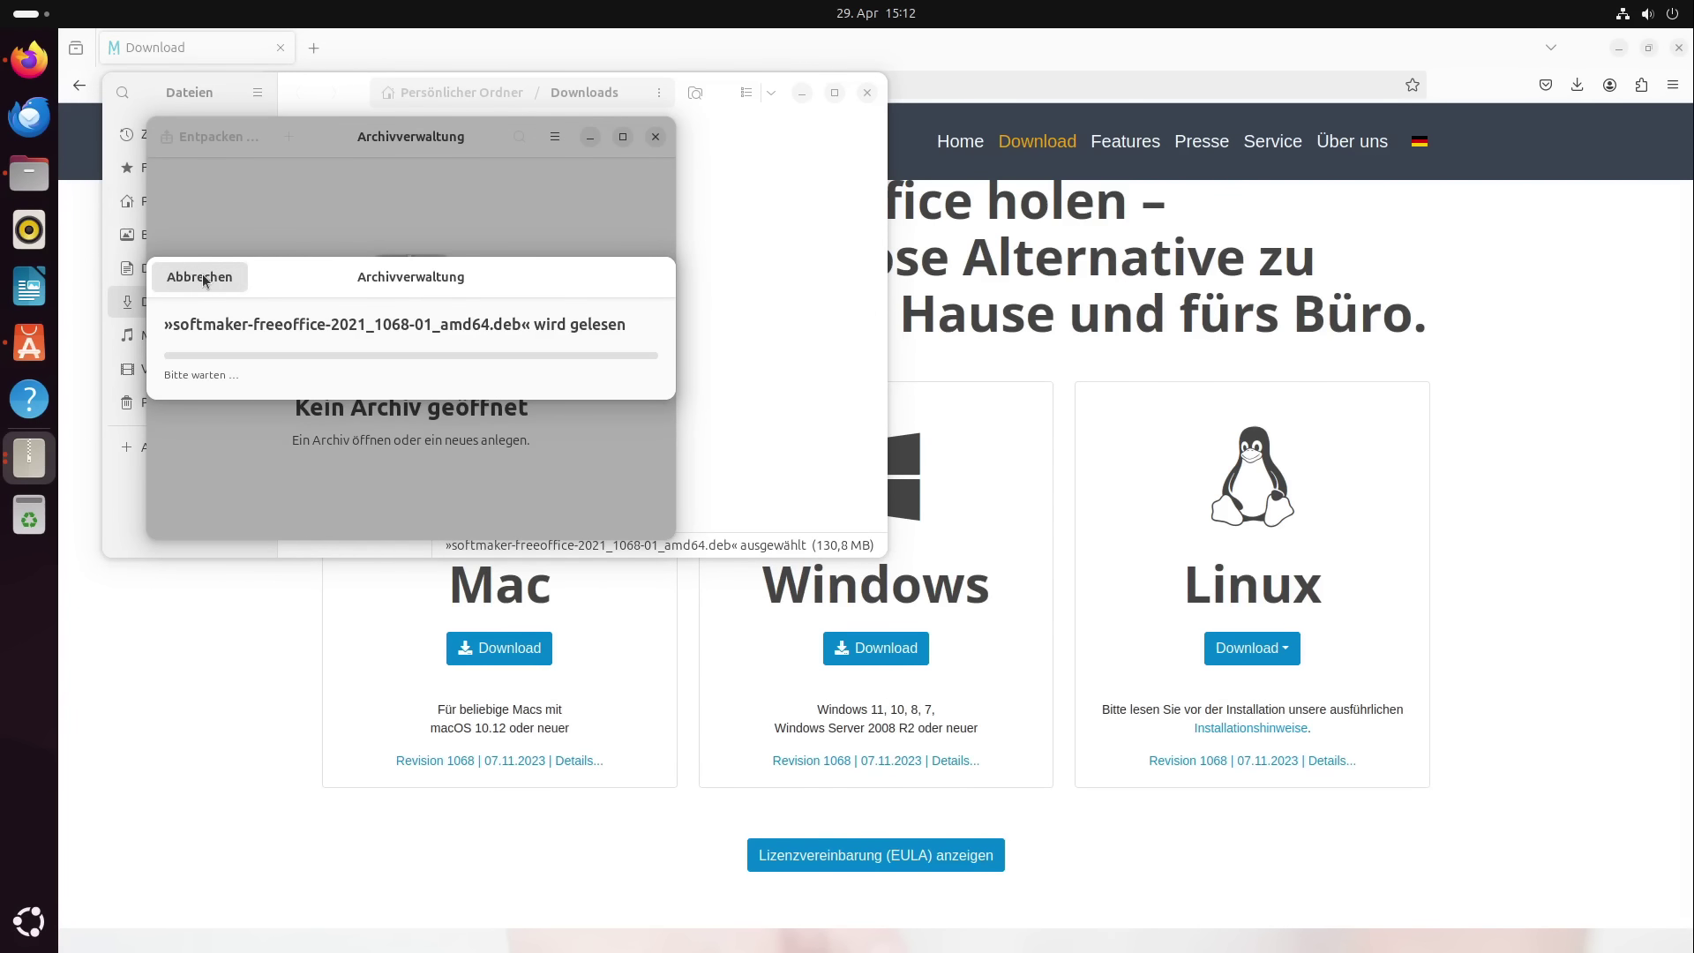
{"action": "left_click", "coordinate": [200, 278]}
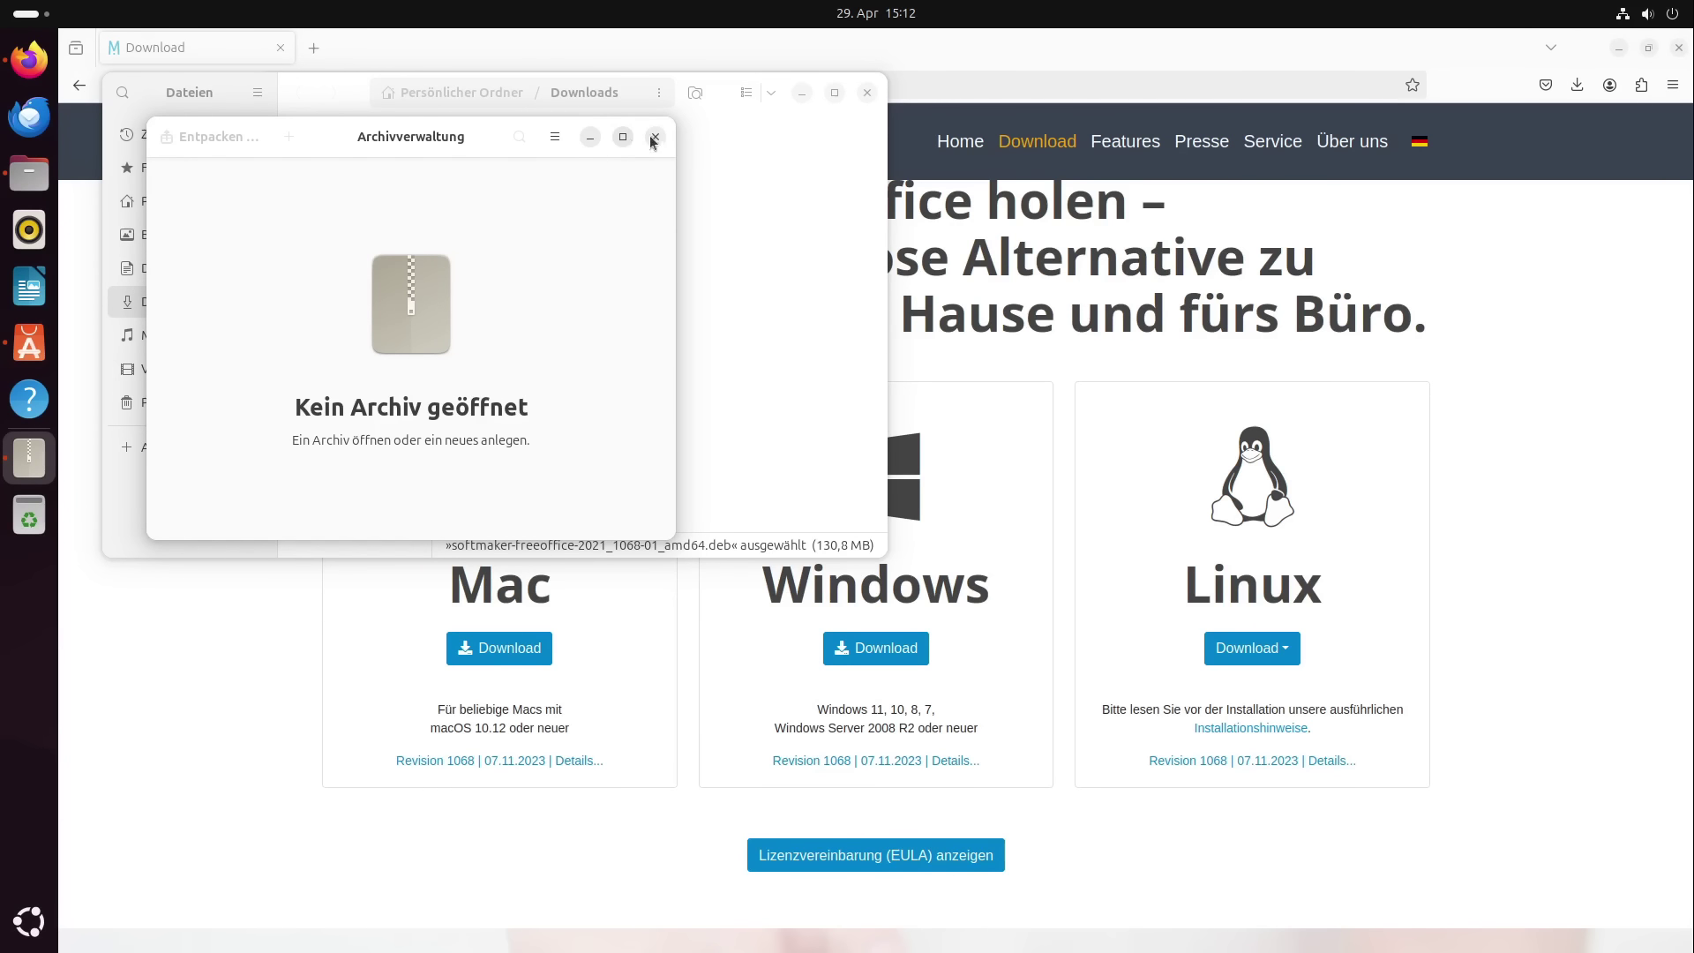
{"action": "left_click", "coordinate": [655, 137]}
{"action": "right_click", "coordinate": [342, 189]}
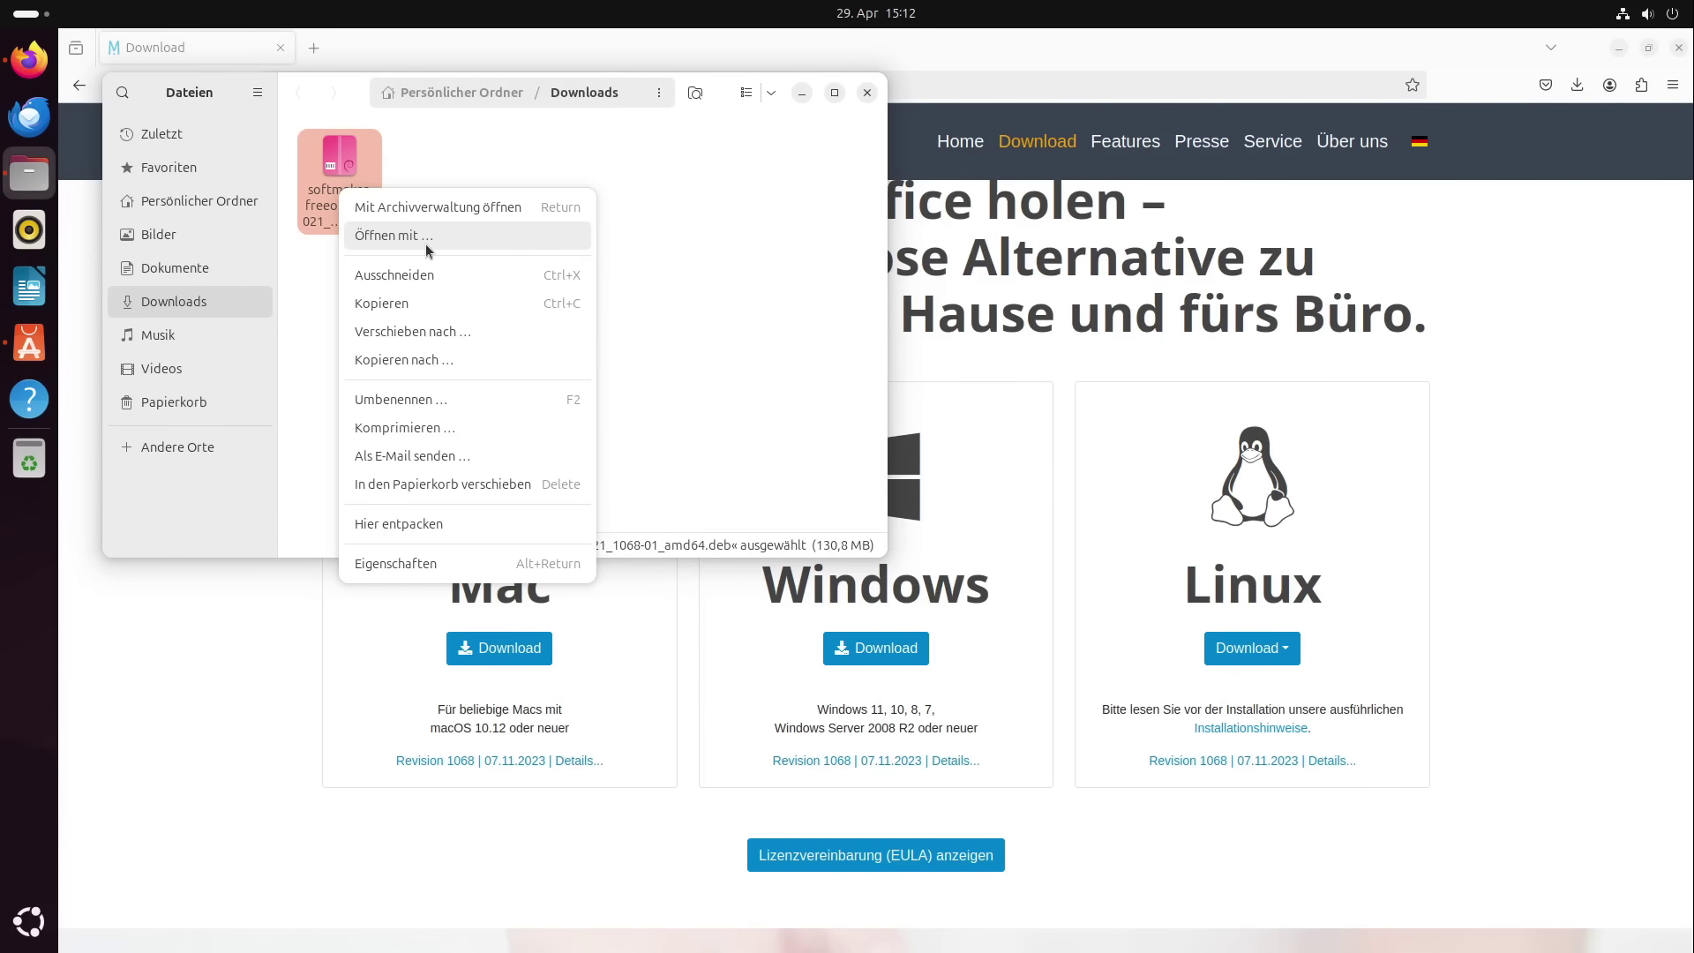
{"action": "left_click", "coordinate": [425, 237]}
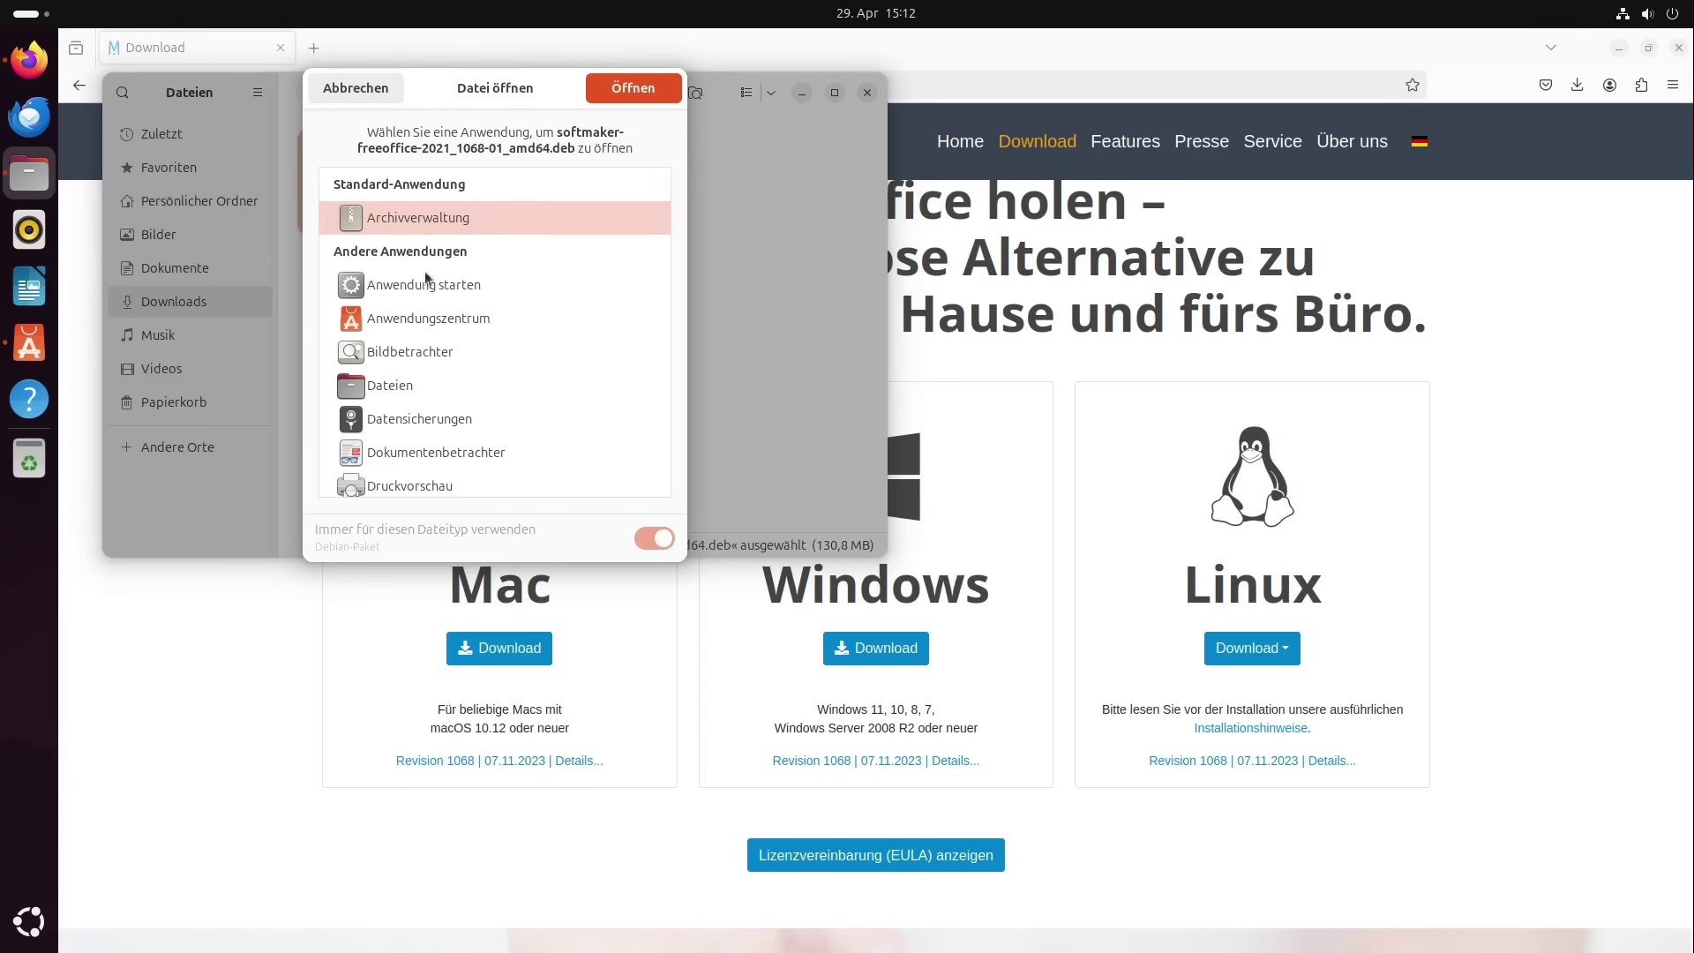
{"action": "left_click", "coordinate": [368, 91]}
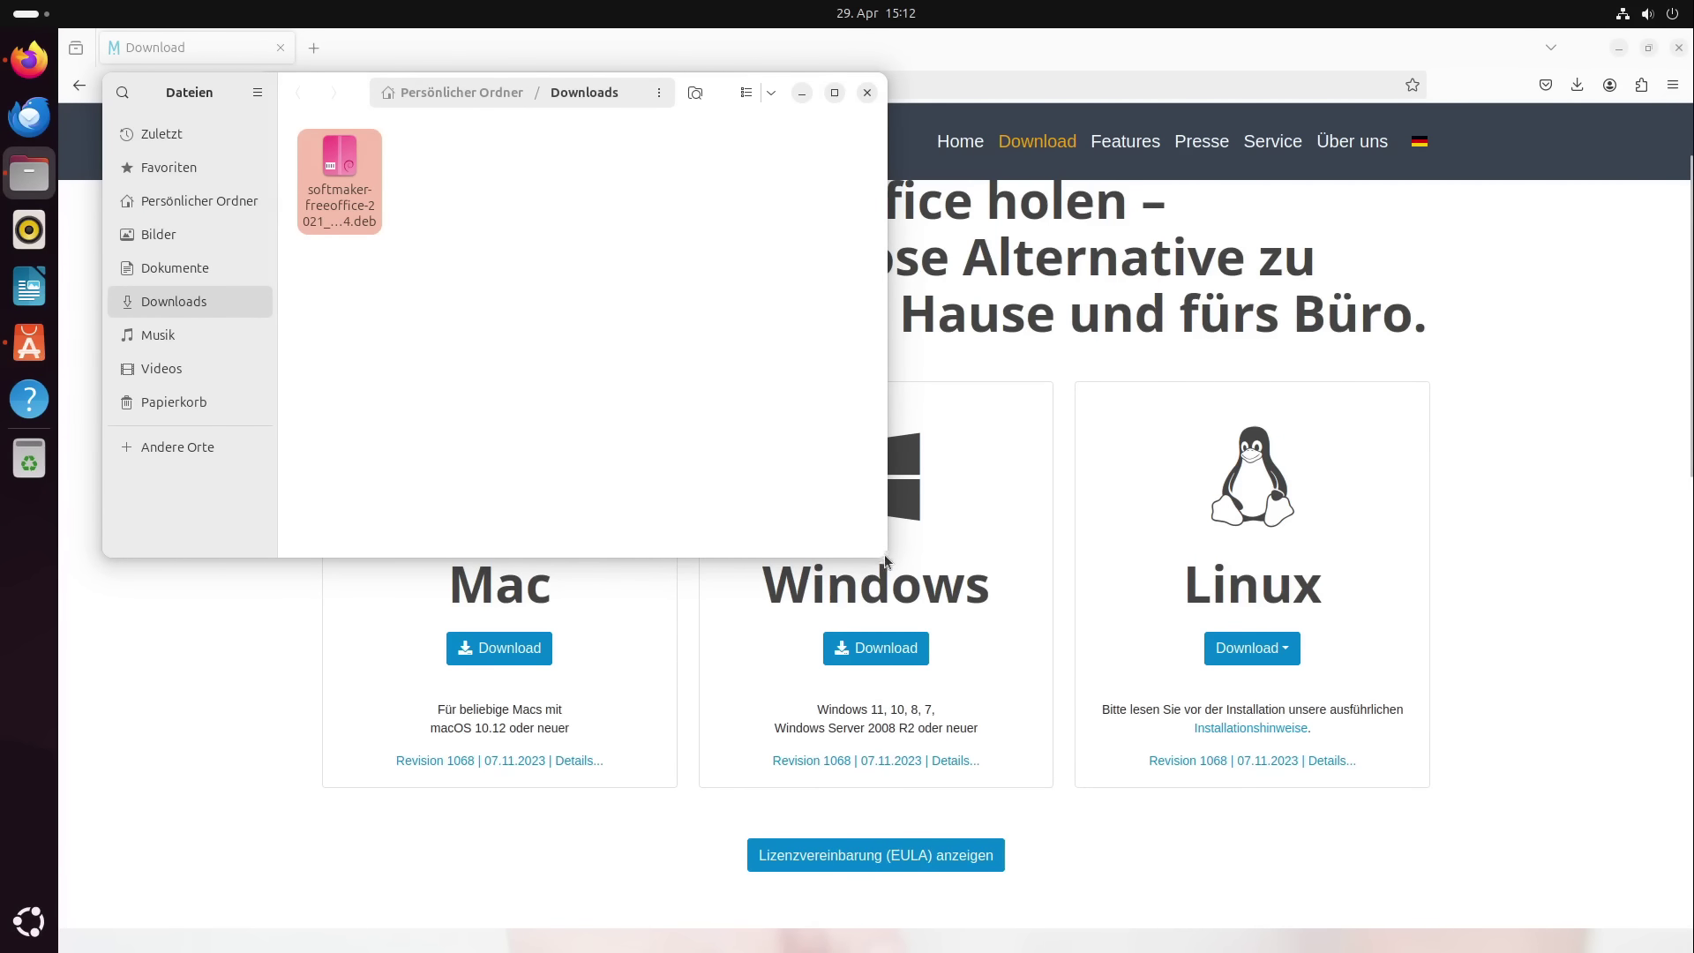
Enlarge the file manager window, then minimize Firefox and bring the App Center to the front
{"action": "left_click_drag", "start_coordinate": [885, 559], "coordinate": [1504, 768]}
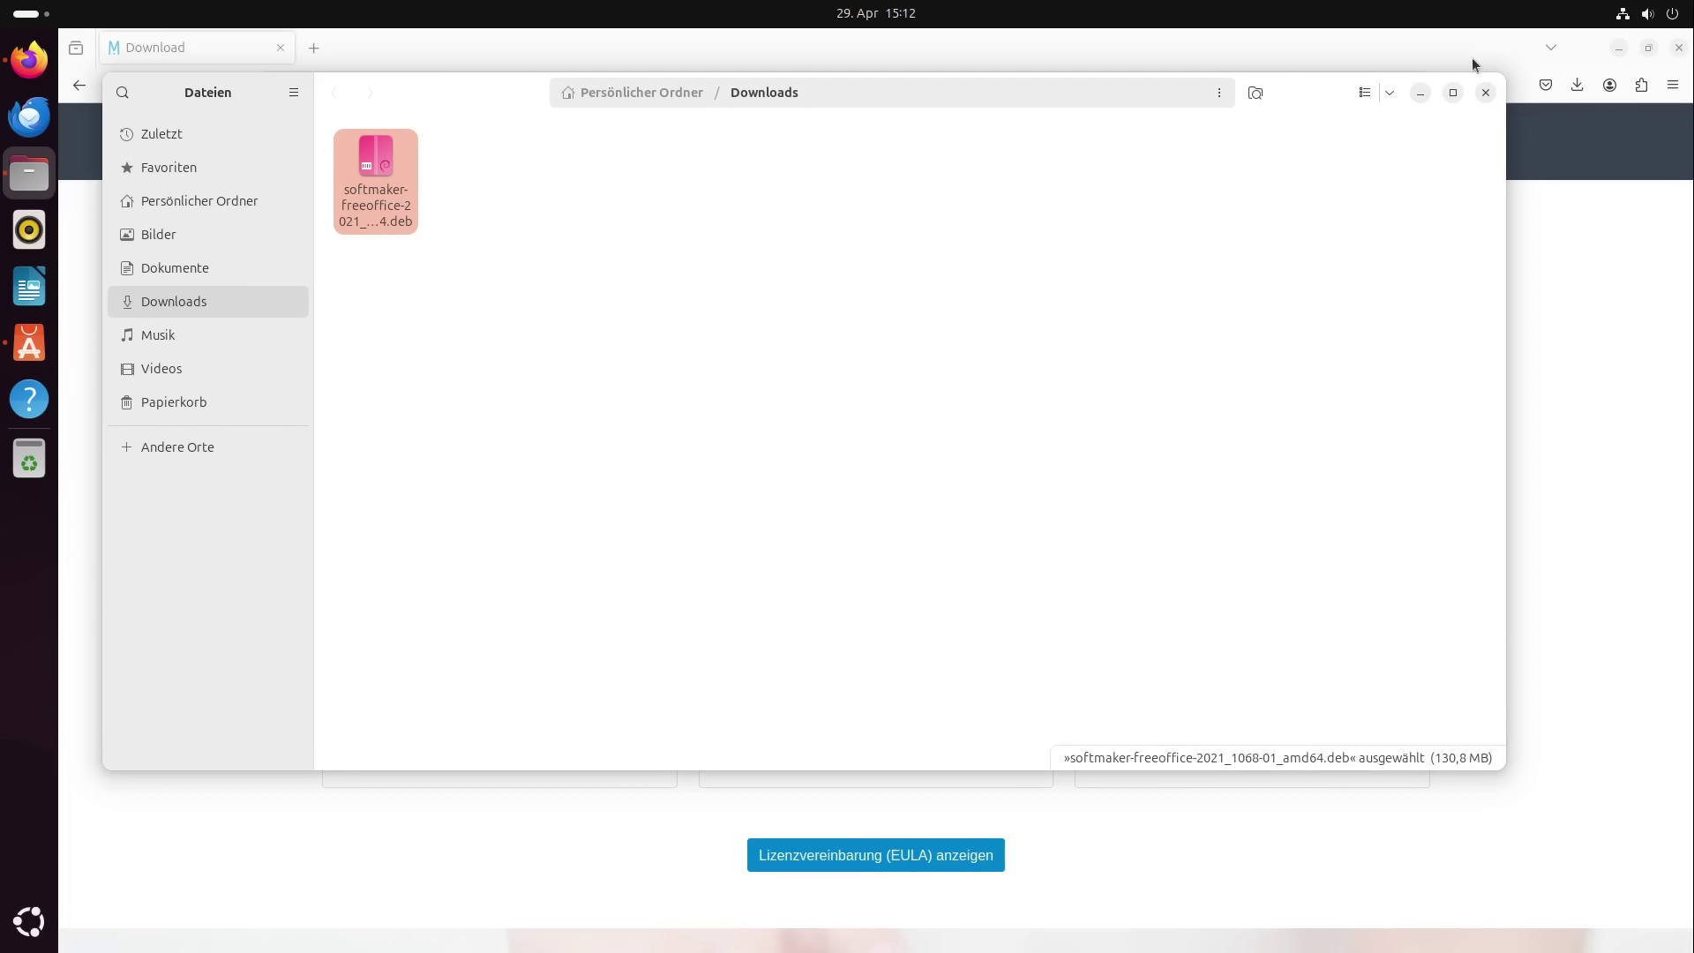
{"action": "left_click", "coordinate": [618, 229]}
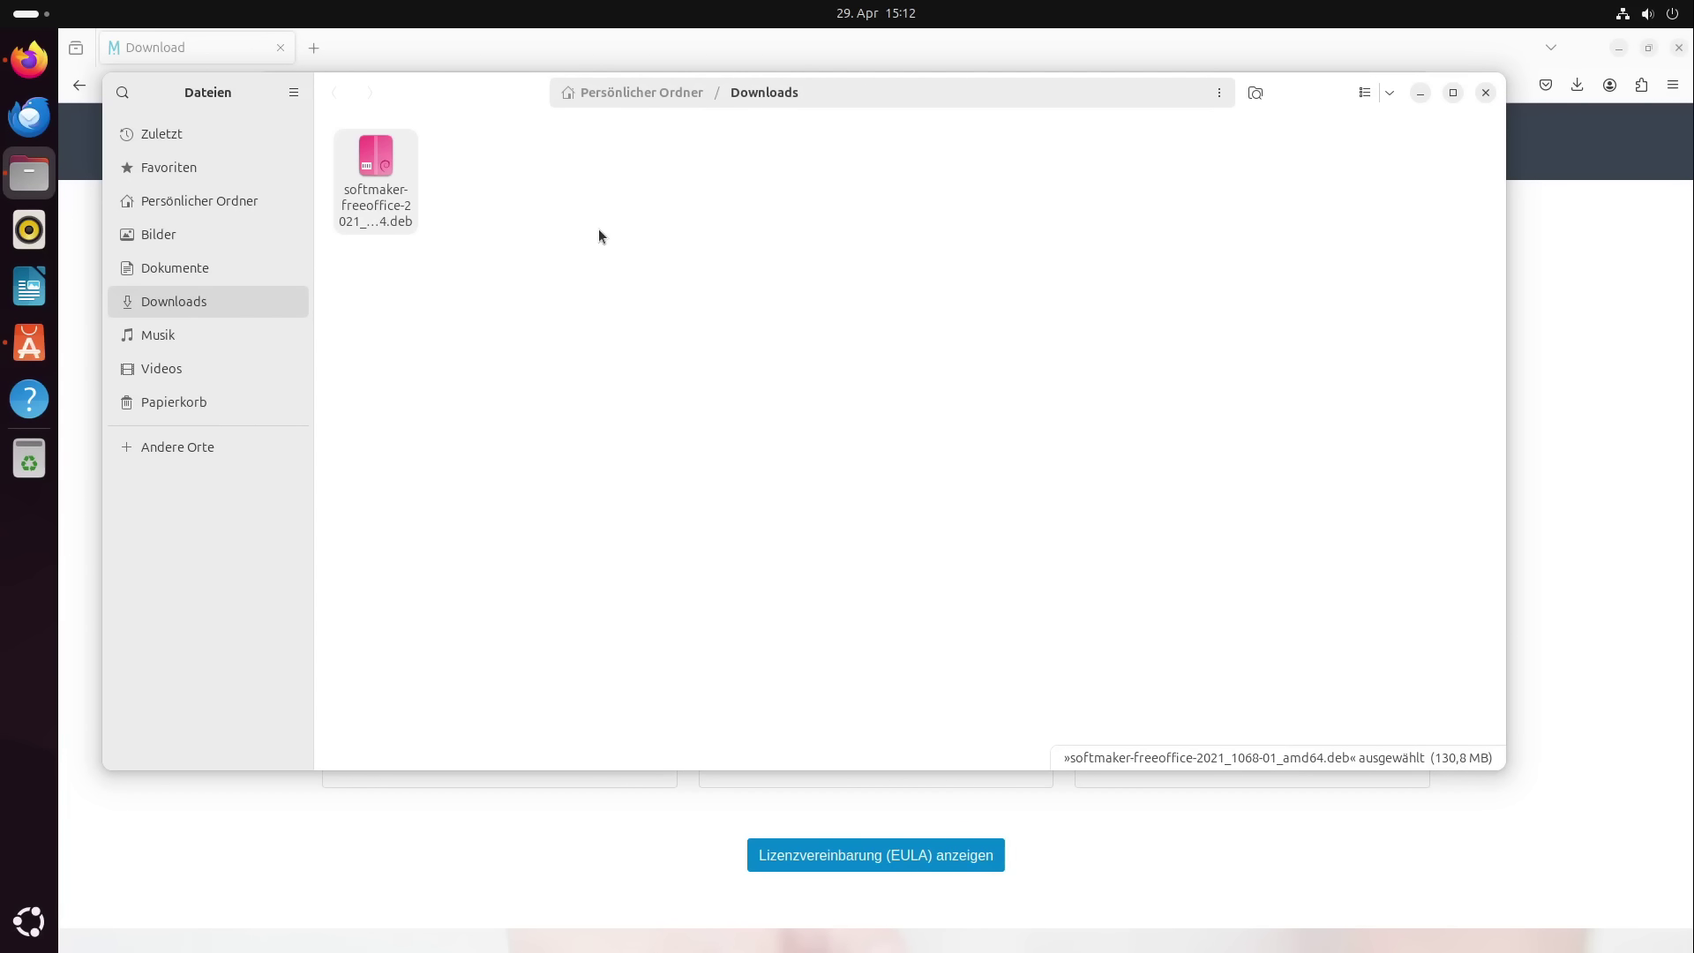
{"action": "left_click", "coordinate": [1621, 48]}
{"action": "left_click", "coordinate": [590, 60]}
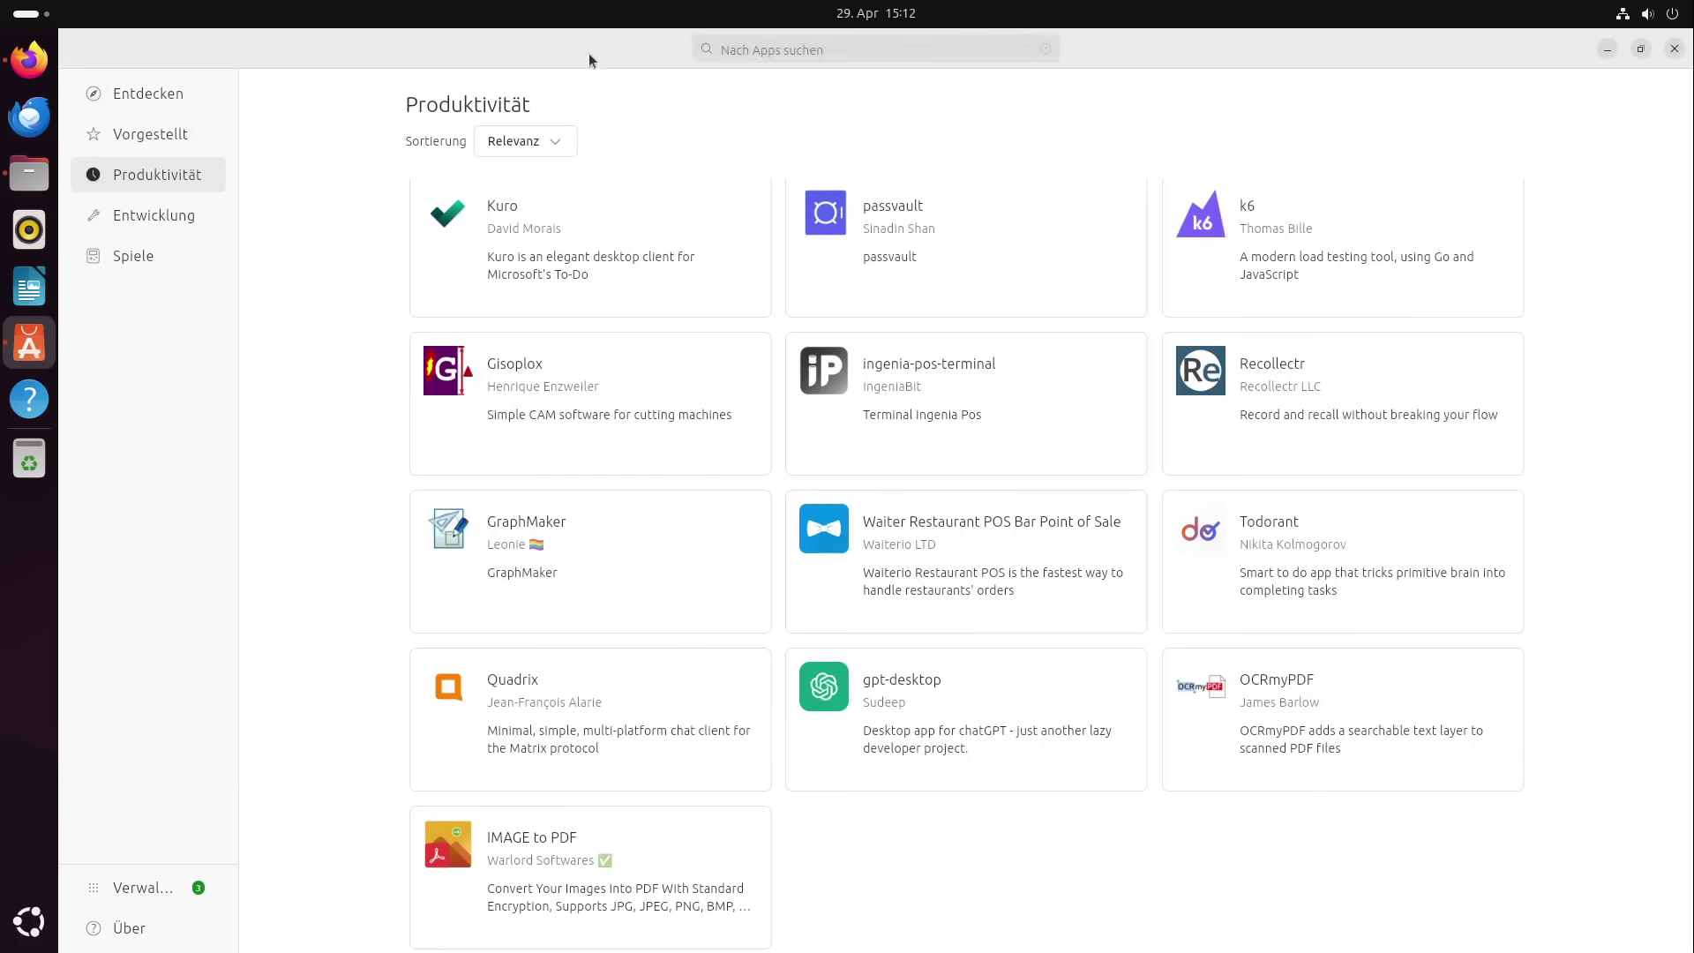
Search the App Center for gdebi and install GDebi Package Installer, authenticating with the account password
{"action": "left_click", "coordinate": [835, 54]}
{"action": "type", "text": "gdebi"}
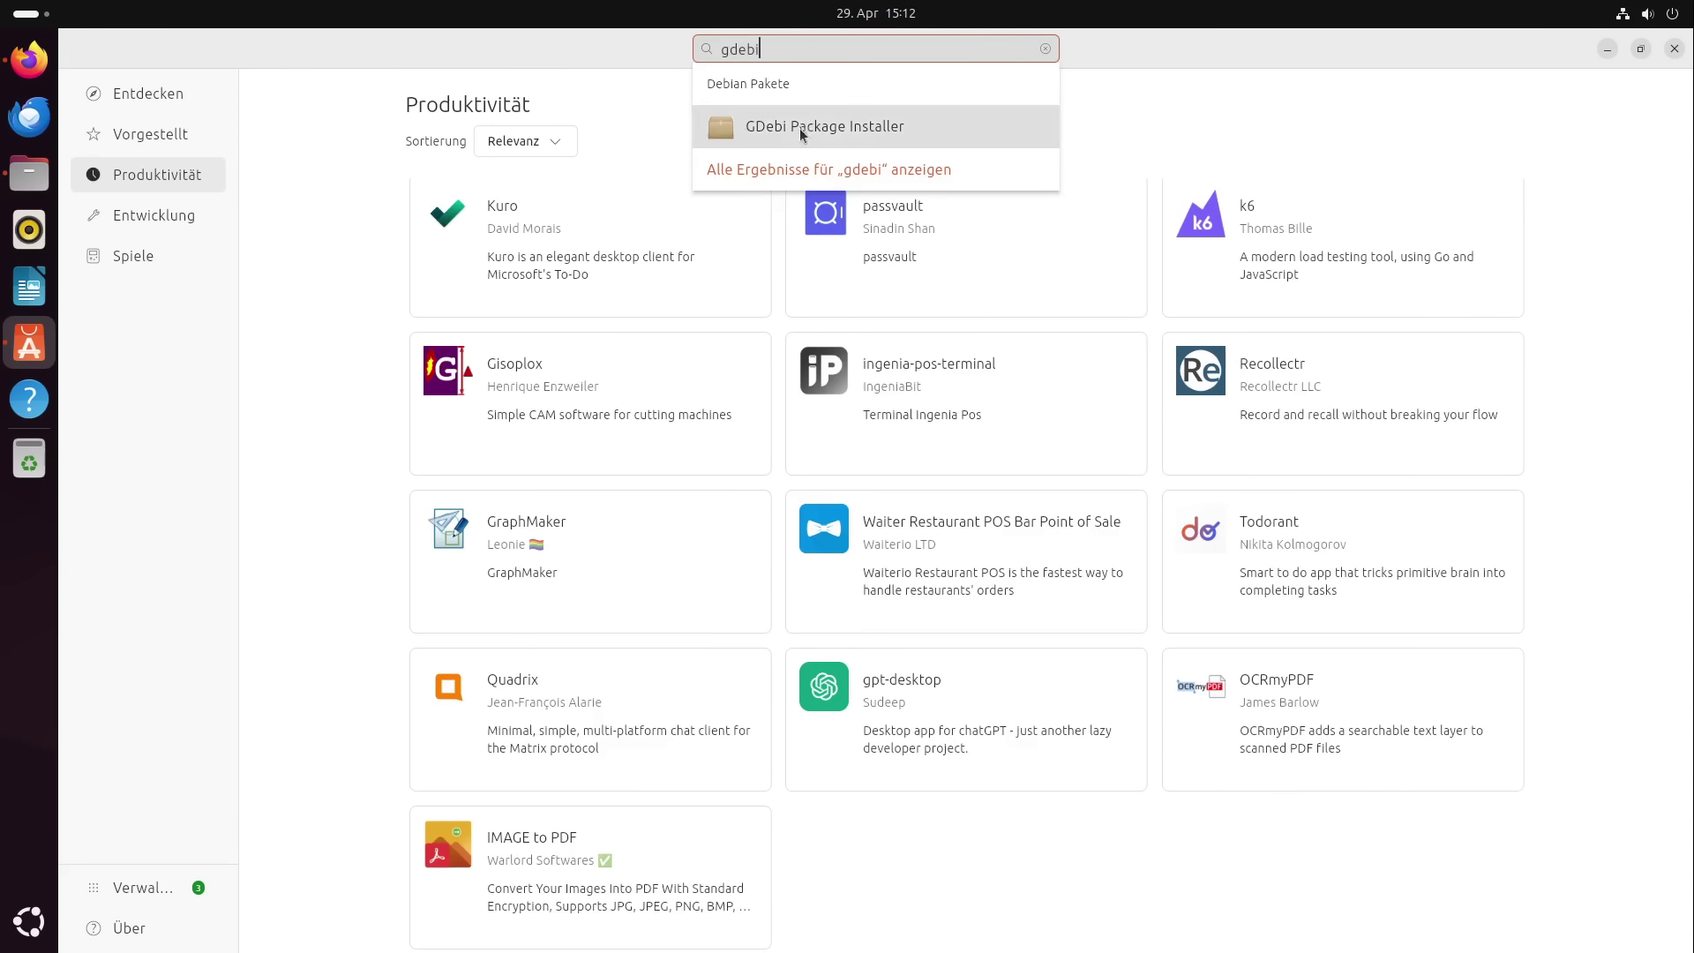
{"action": "left_click", "coordinate": [802, 131]}
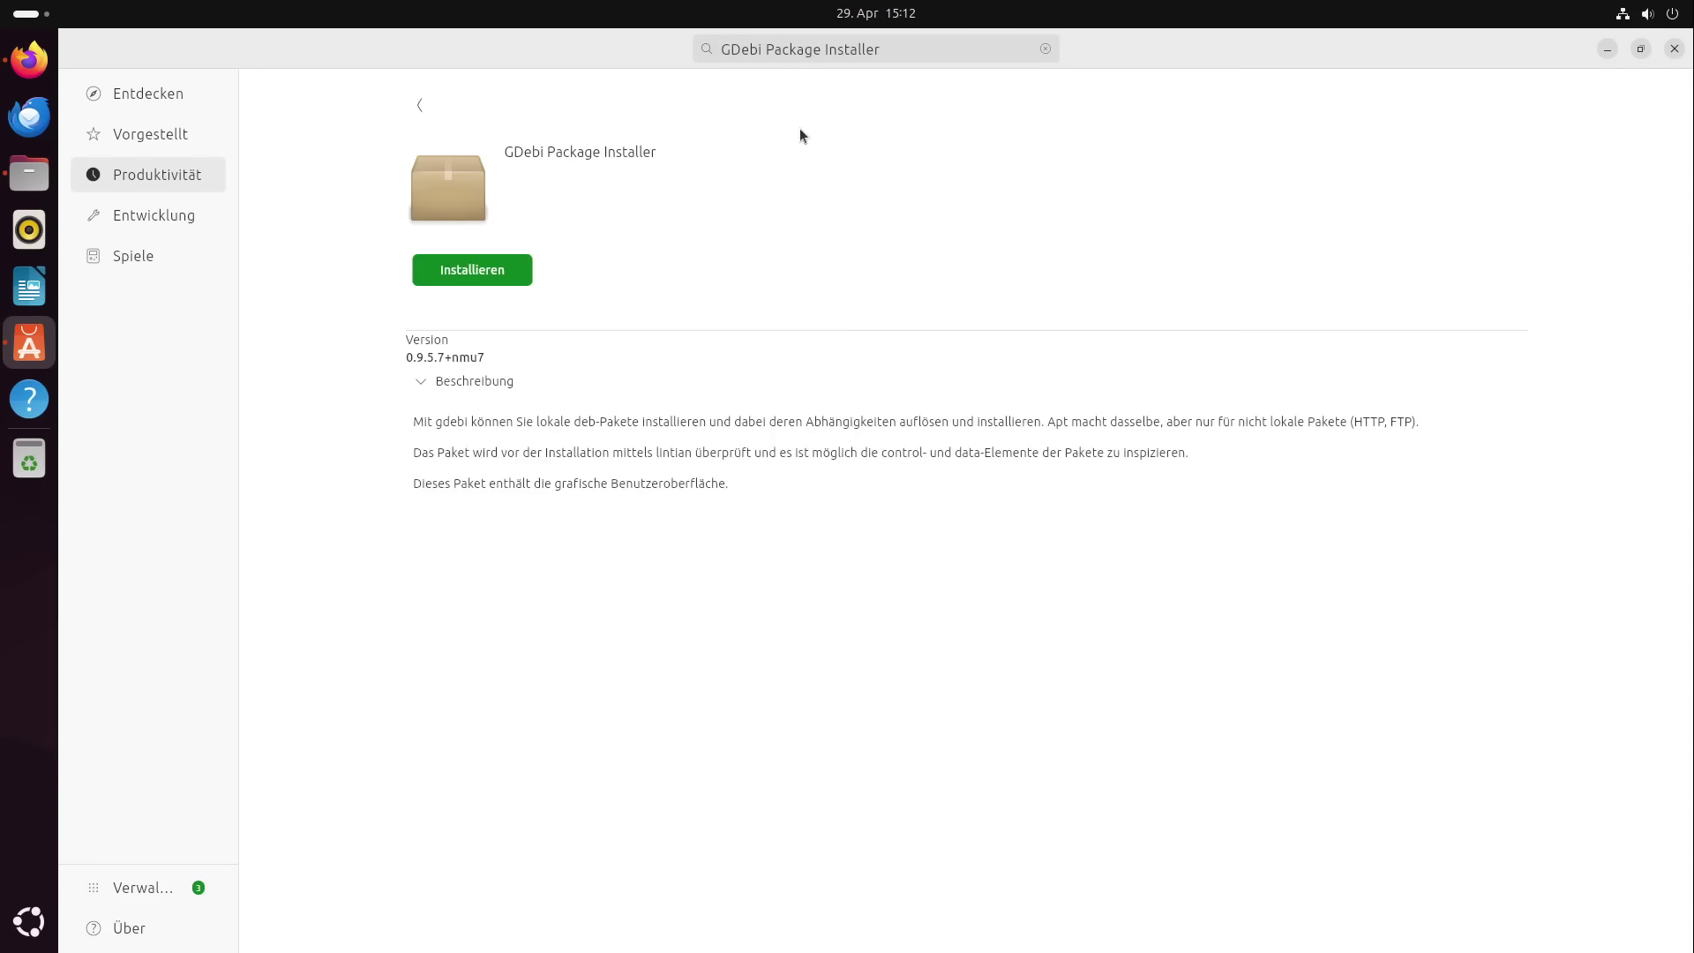
{"action": "left_click", "coordinate": [449, 272]}
{"action": "type", "text": "********"}
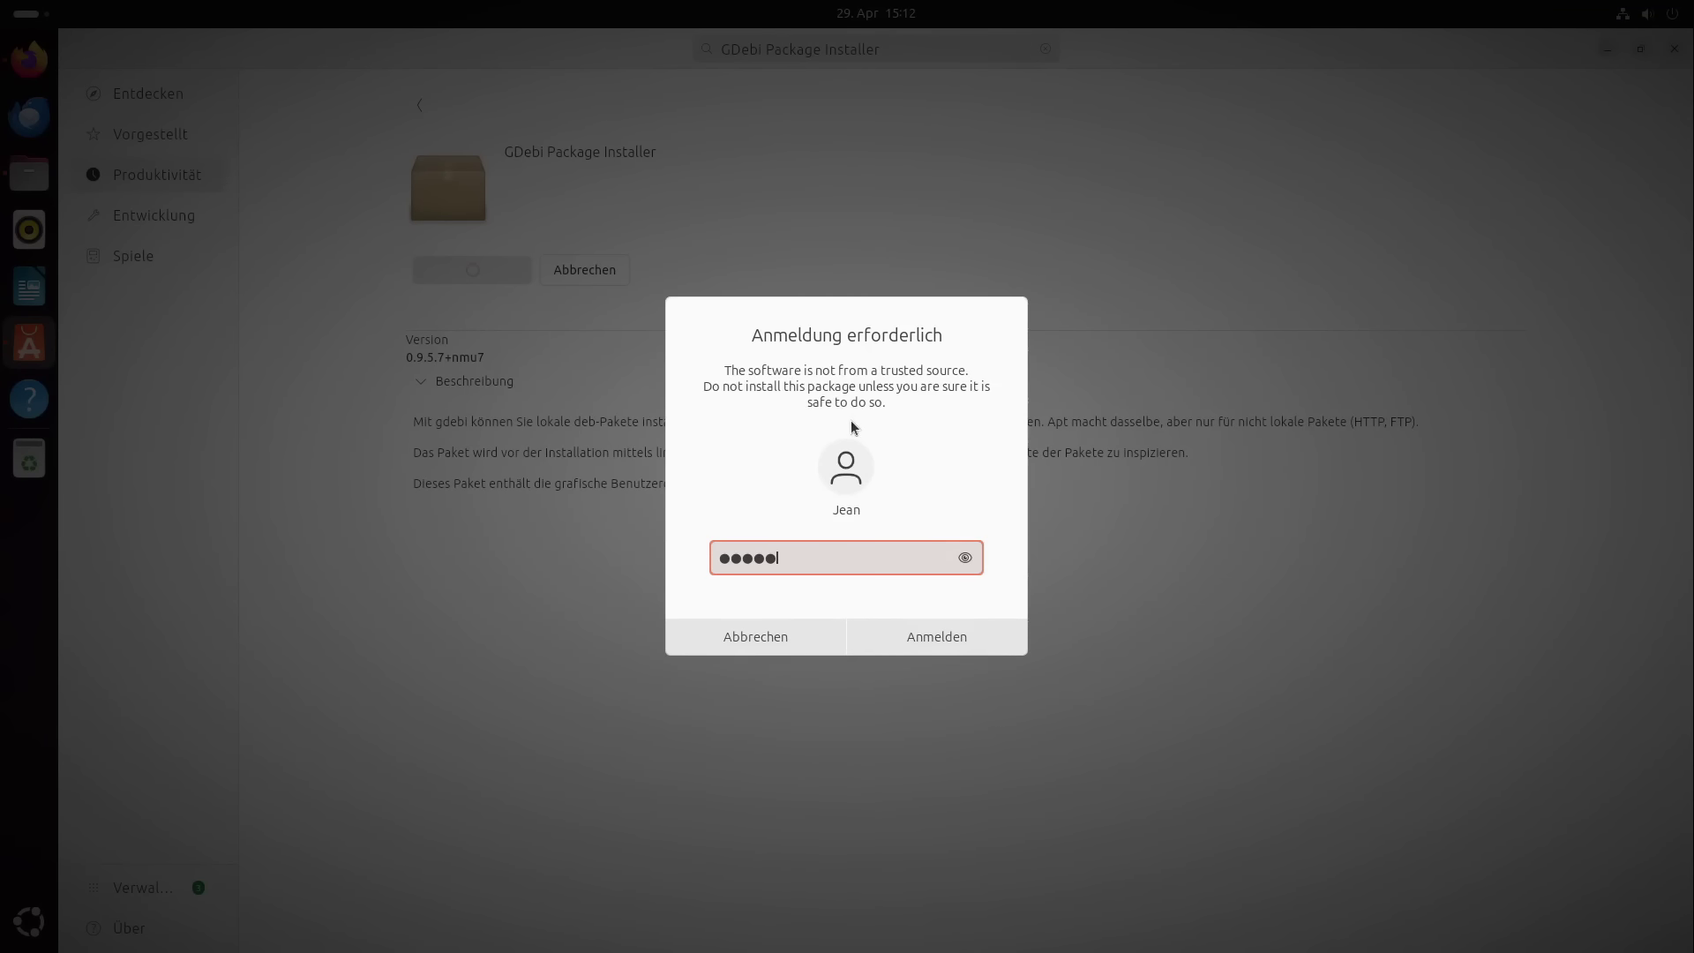
{"action": "key", "text": "Return"}
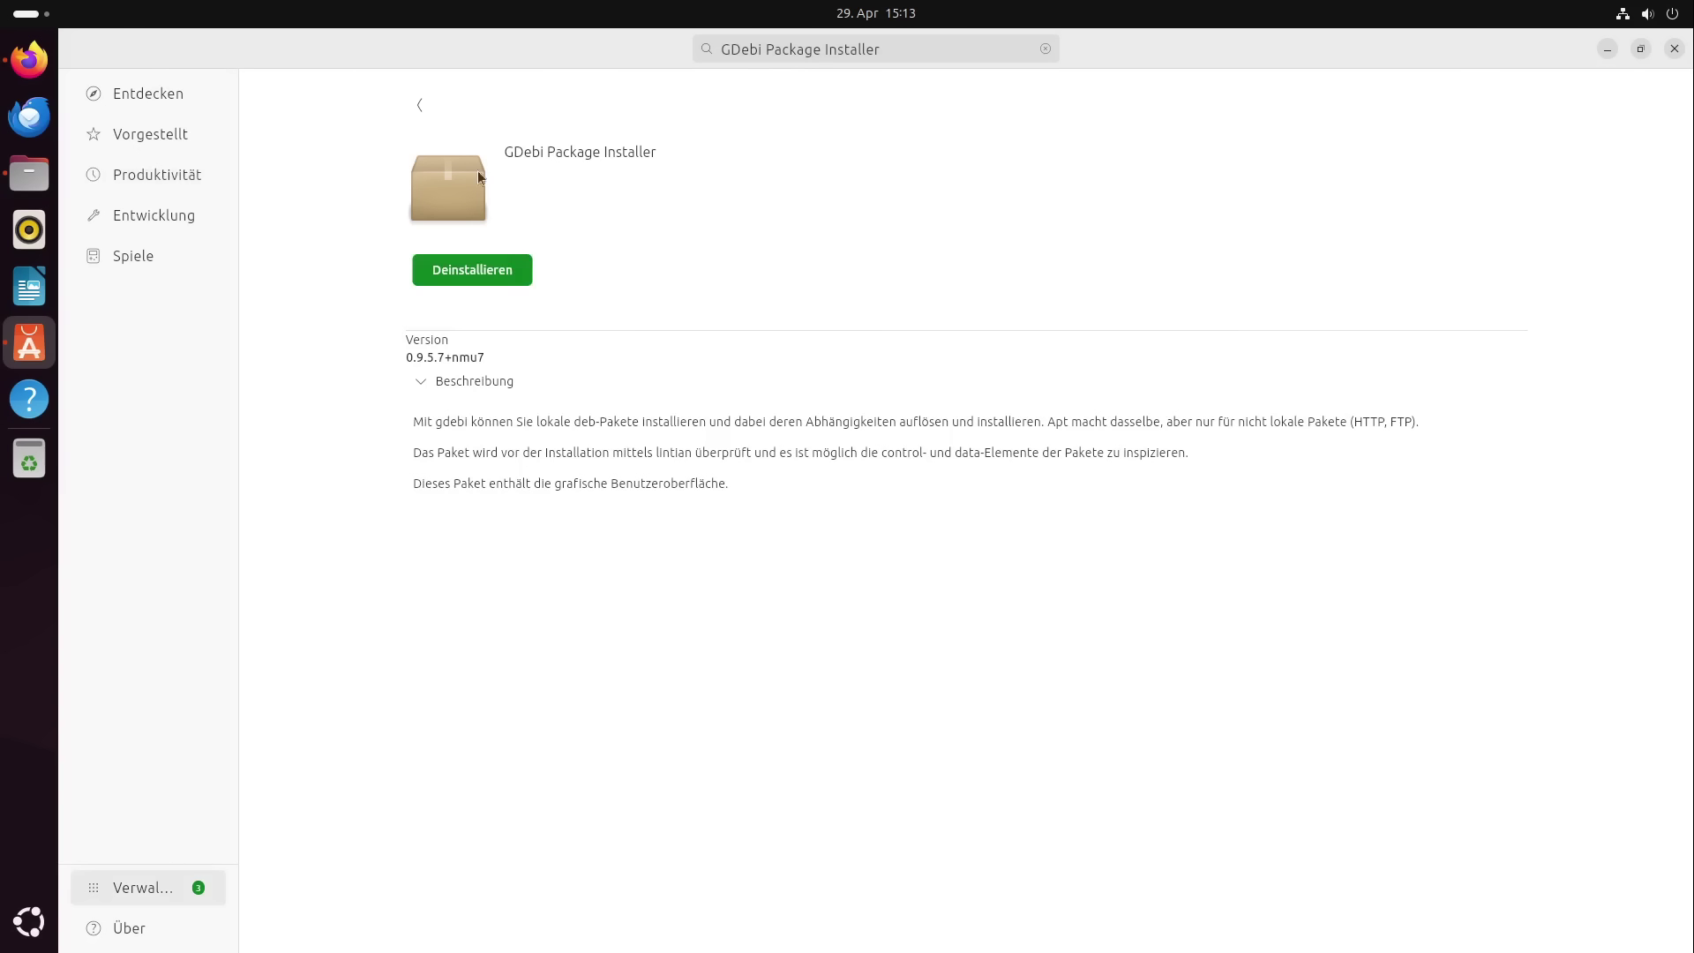
Open the downloaded FreeOffice .deb file from the Downloads folder with GDebi-Paket-Installationsprogramm and make it the default for Debian packages
{"action": "left_click", "coordinate": [39, 176]}
{"action": "right_click", "coordinate": [375, 214]}
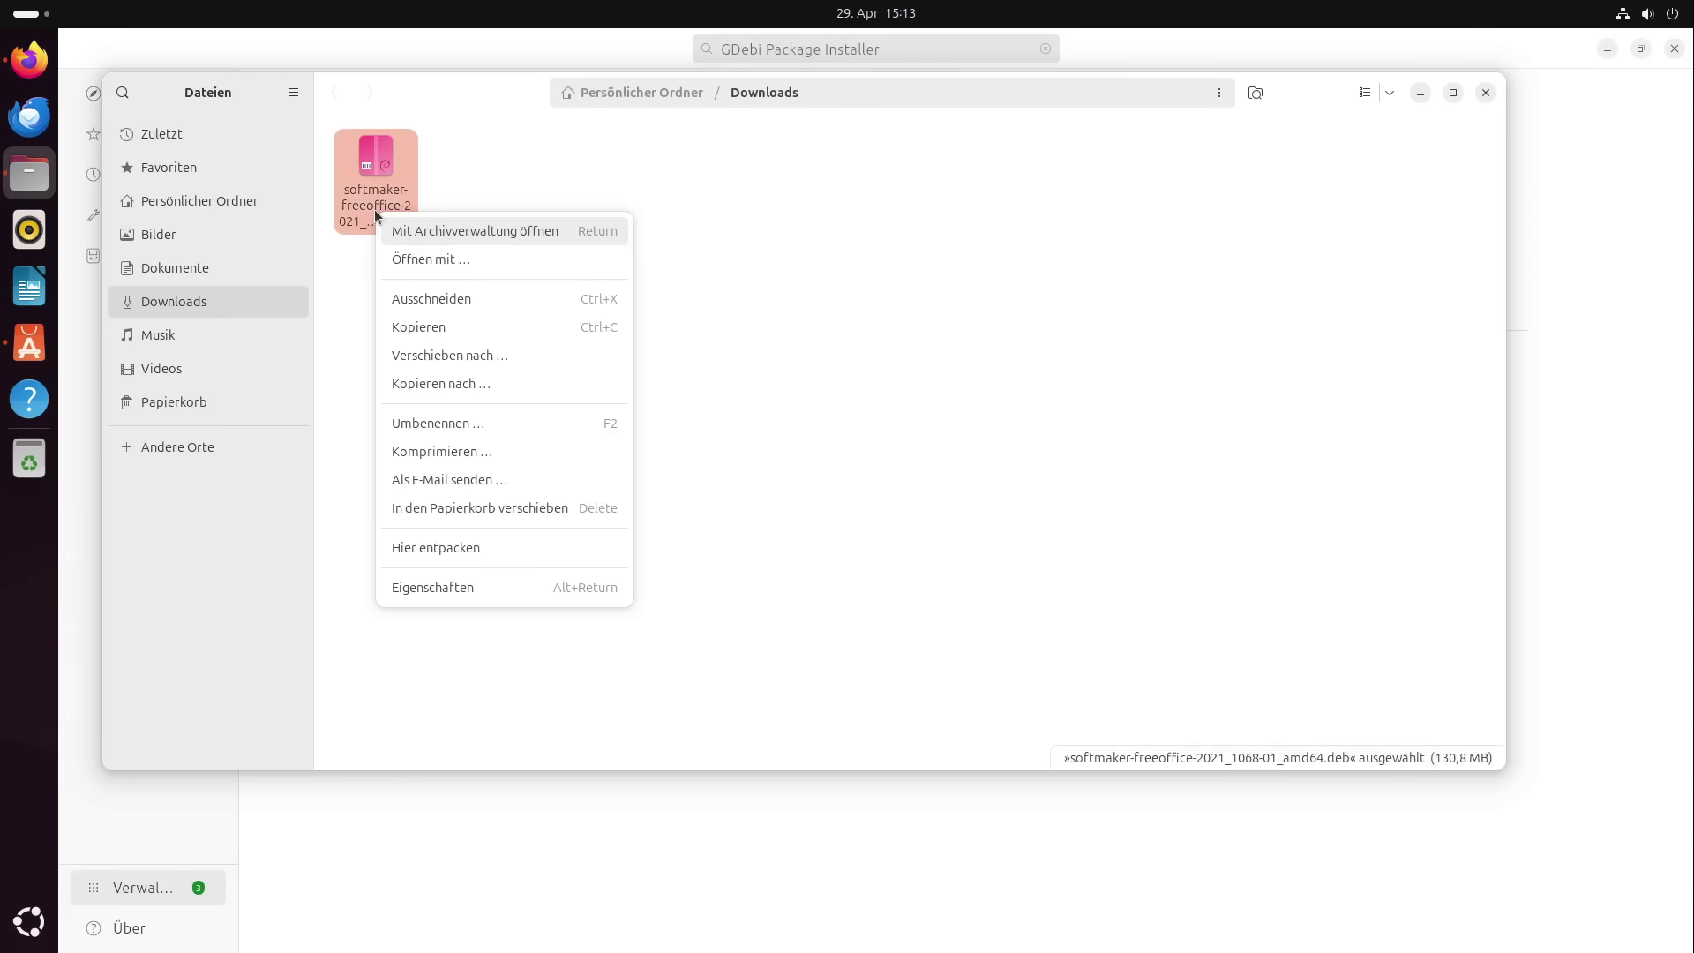
{"action": "left_click", "coordinate": [458, 266]}
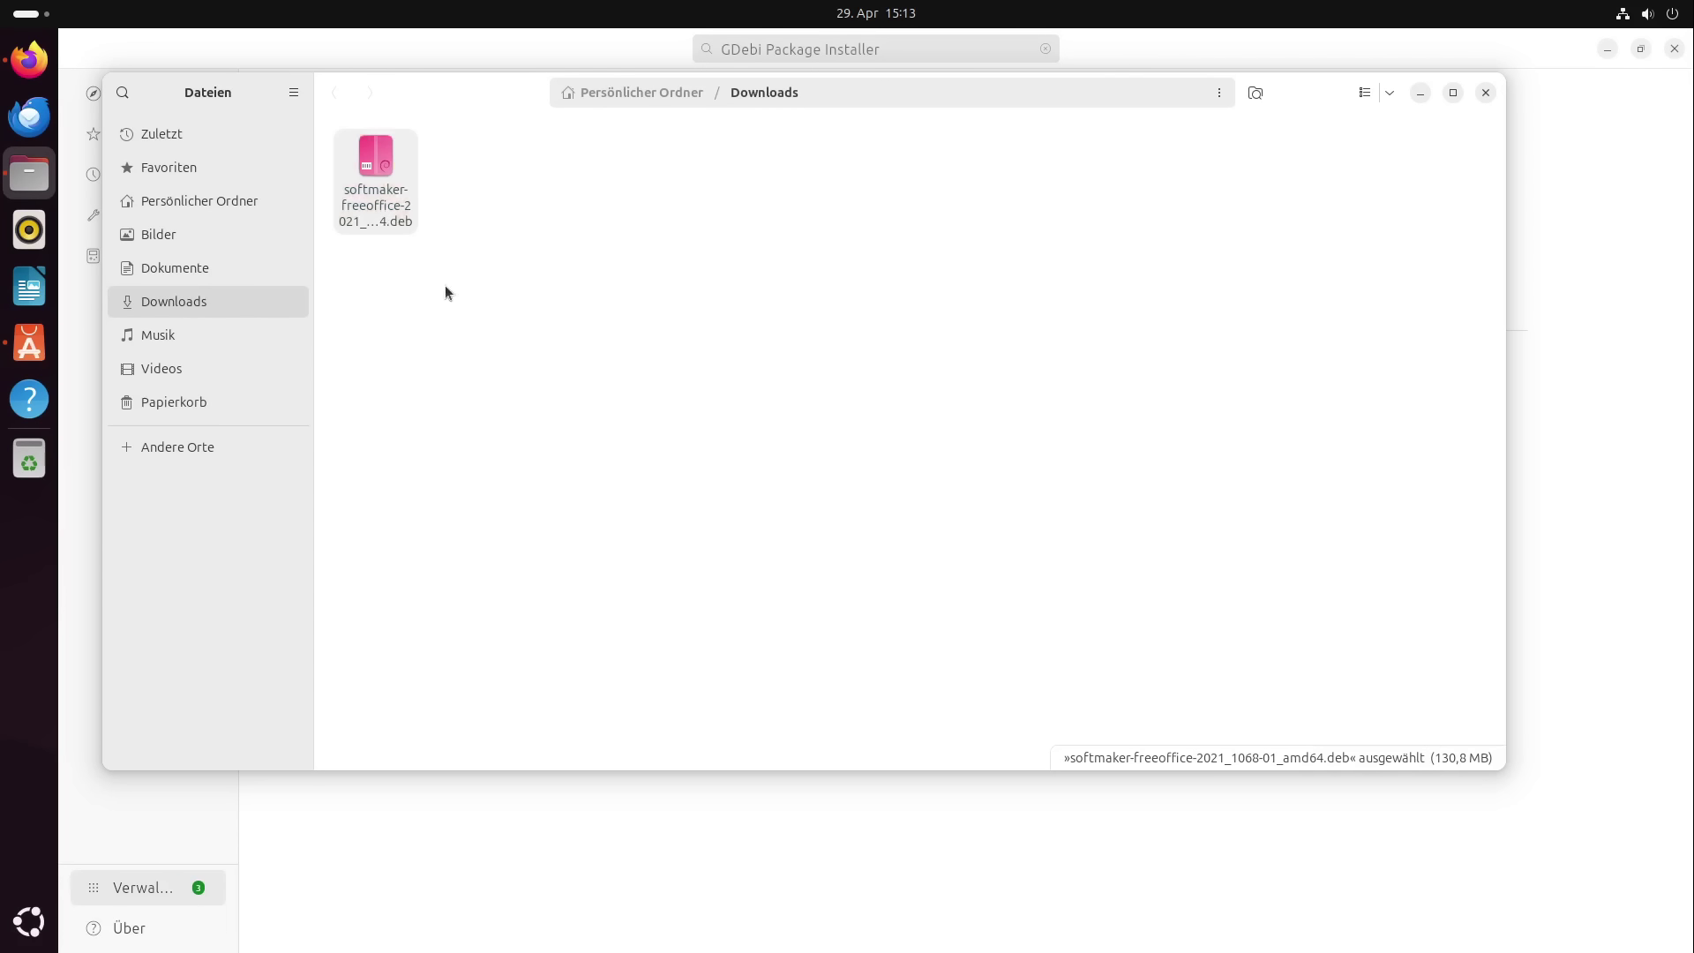
{"action": "right_click", "coordinate": [385, 206]}
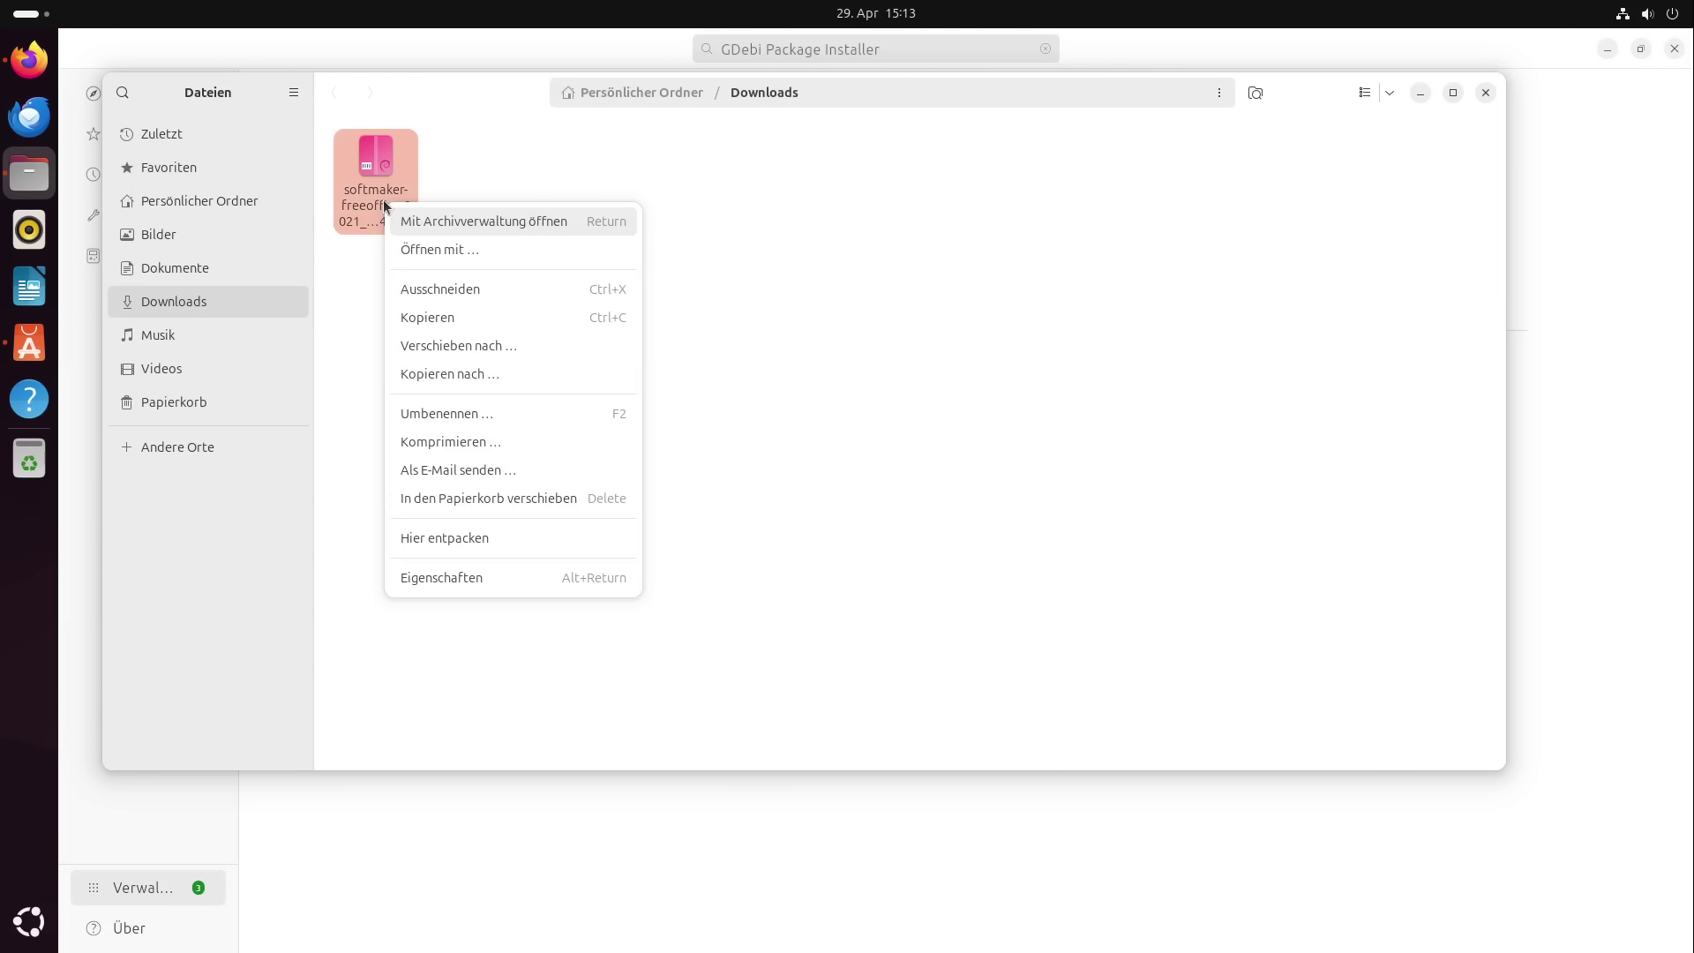
{"action": "left_click", "coordinate": [419, 254]}
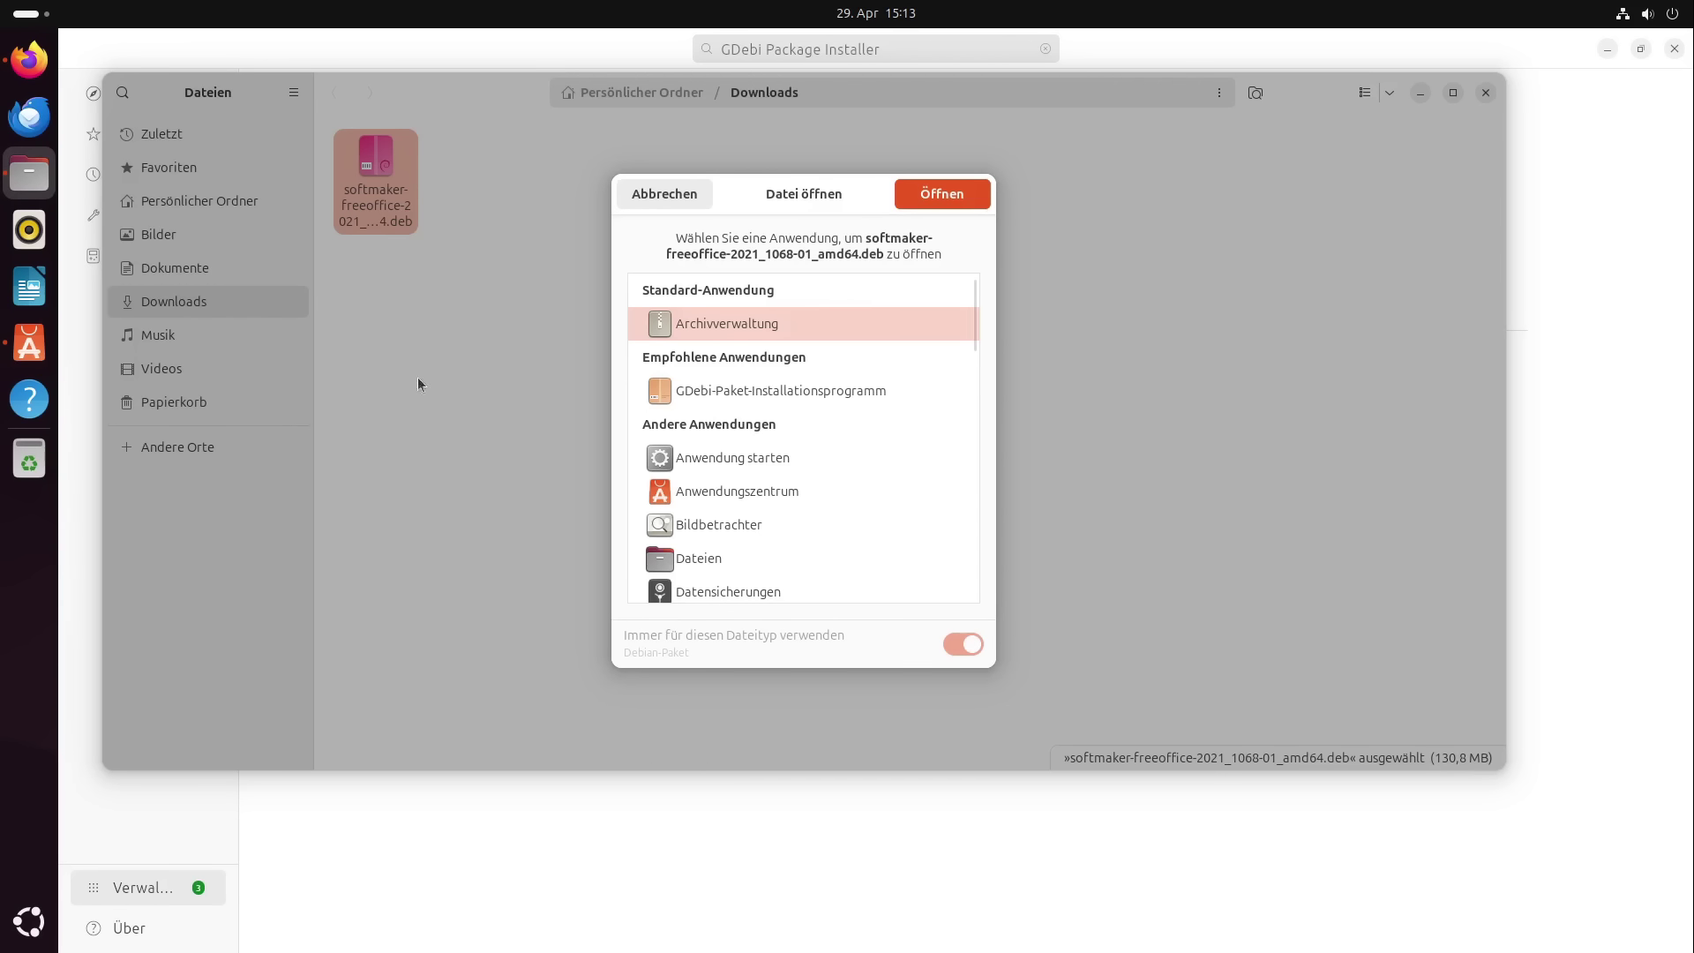
{"action": "scroll", "coordinate": [854, 426], "scroll_direction": "down", "scroll_amount": 5}
{"action": "scroll", "coordinate": [854, 426], "scroll_direction": "up", "scroll_amount": 5}
{"action": "left_click", "coordinate": [740, 395]}
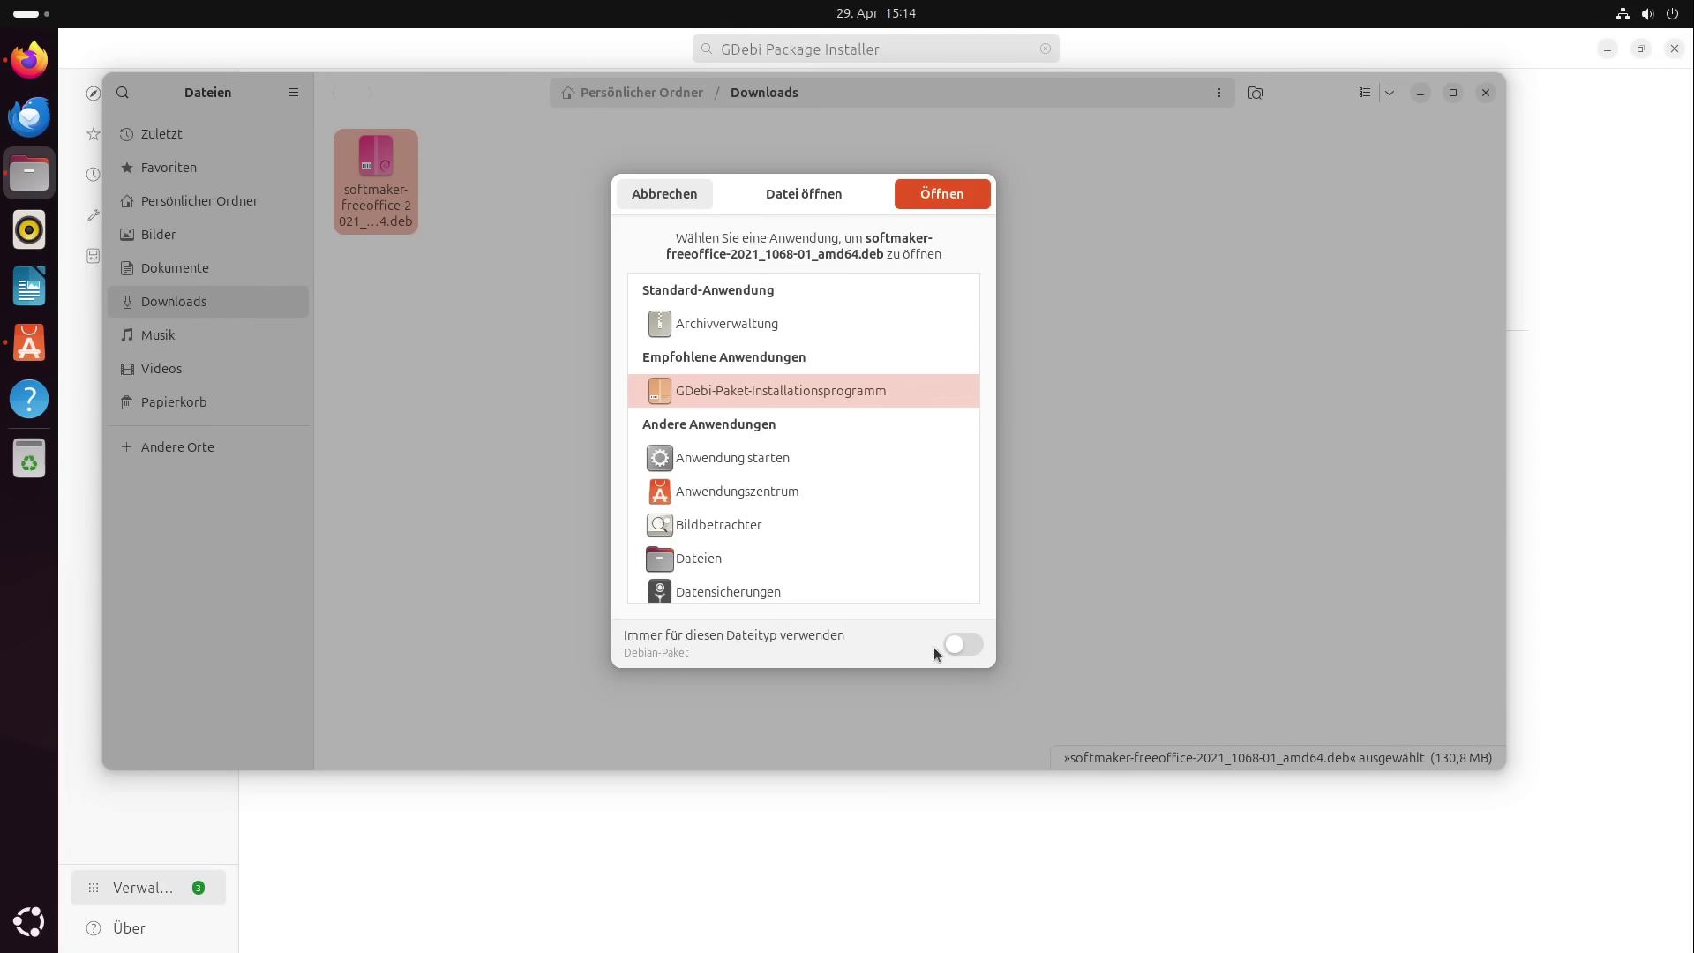
{"action": "left_click", "coordinate": [967, 645]}
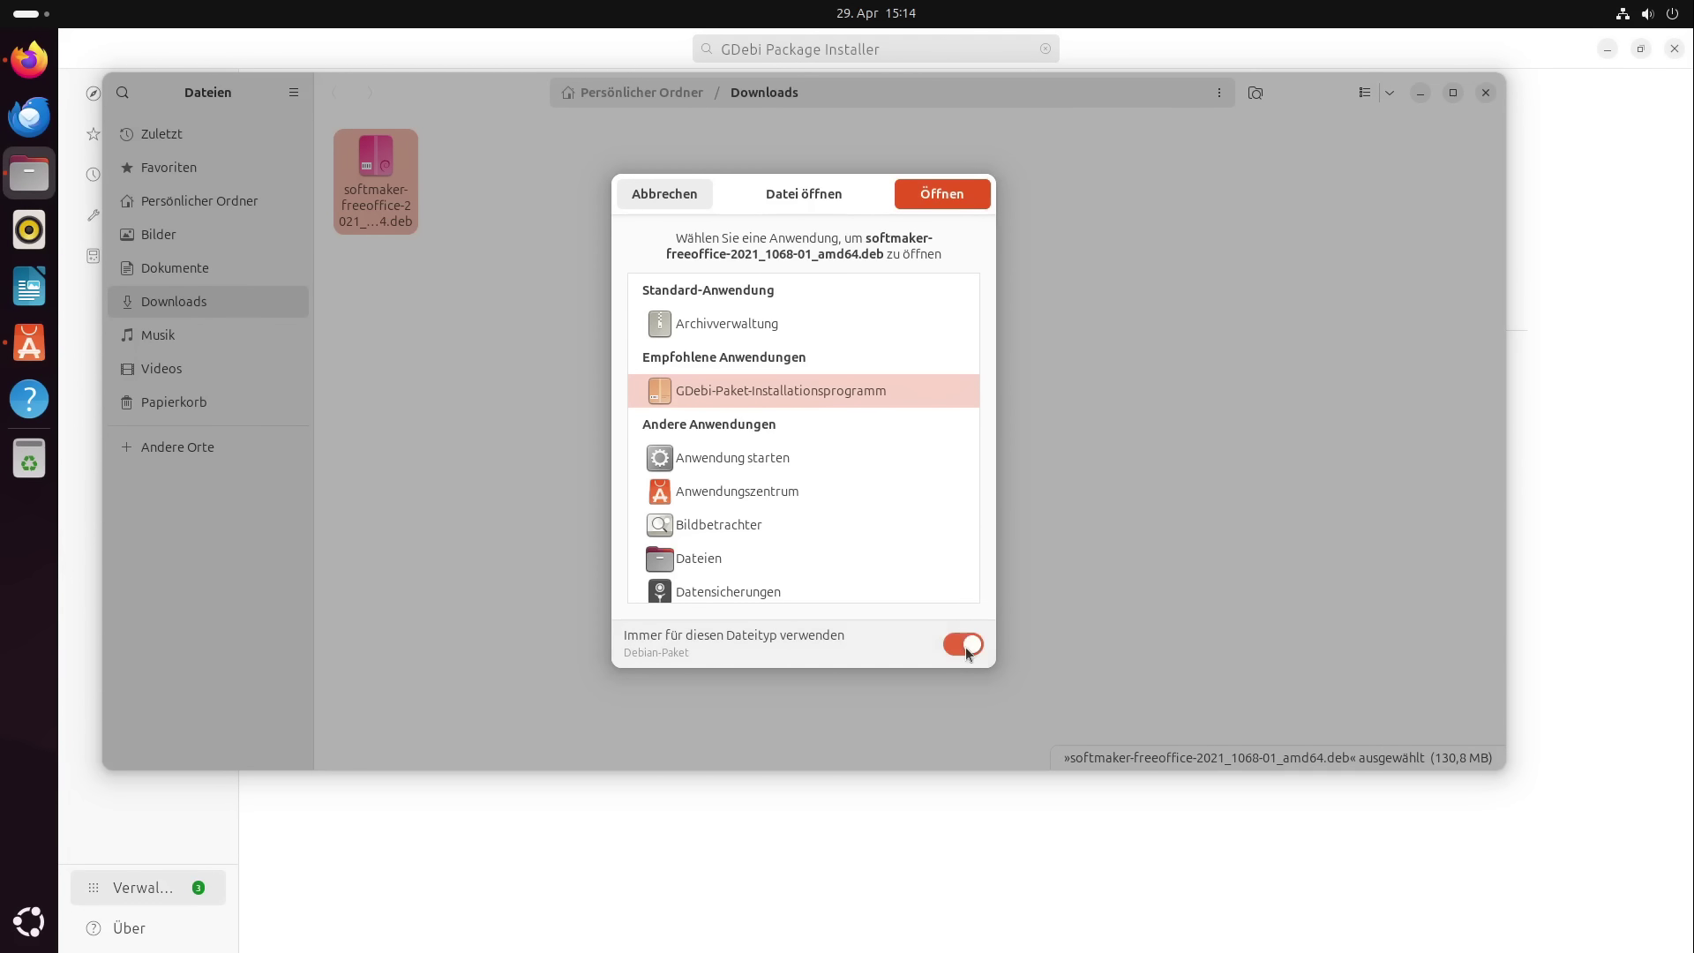
{"action": "left_click", "coordinate": [951, 199]}
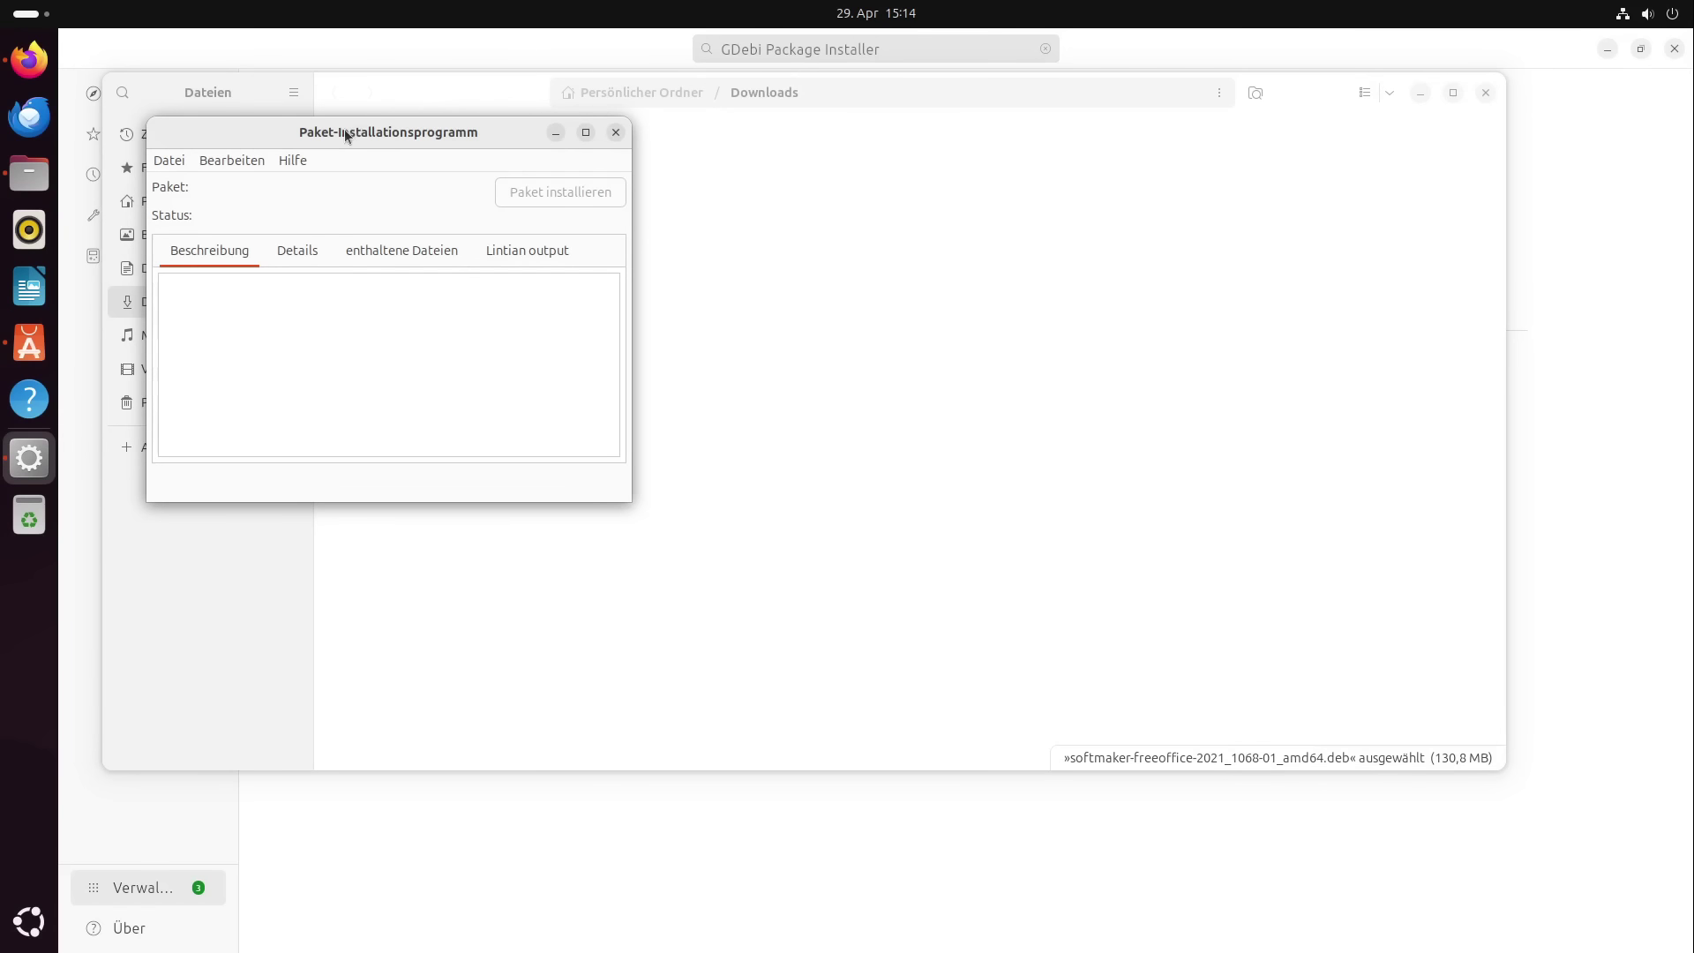
Install the softmaker-freeoffice-2021 package with GDebi, authenticating with the account password
{"action": "left_click_drag", "start_coordinate": [384, 140], "coordinate": [575, 212]}
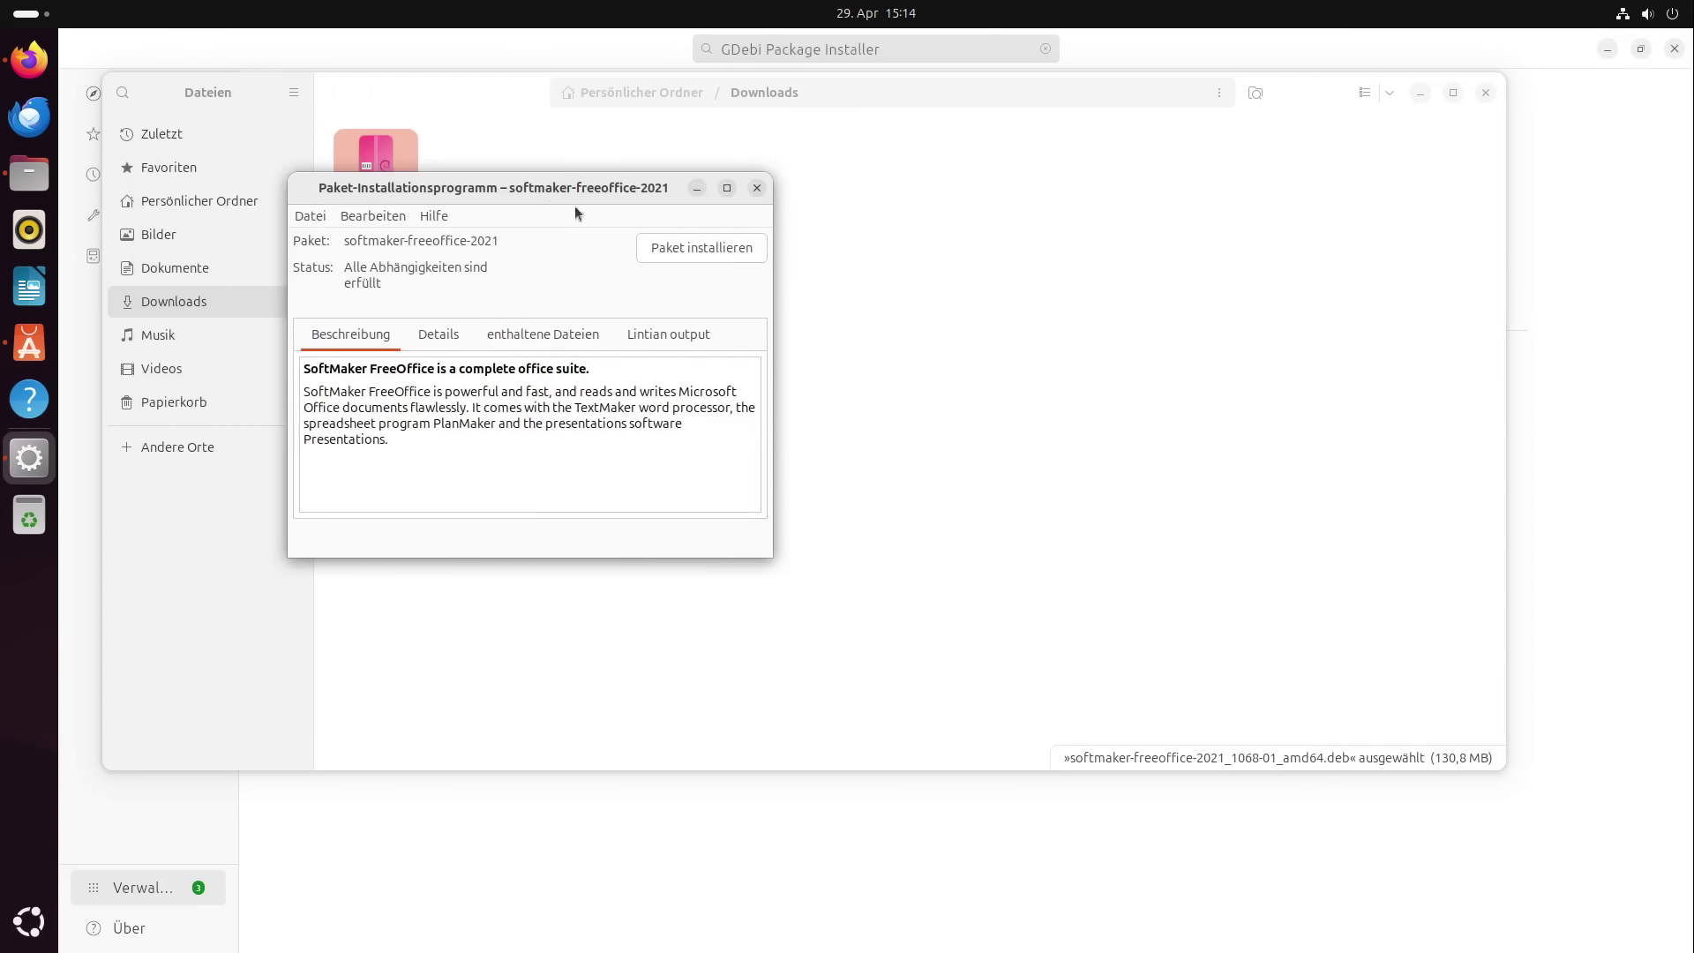
{"action": "left_click", "coordinate": [674, 247]}
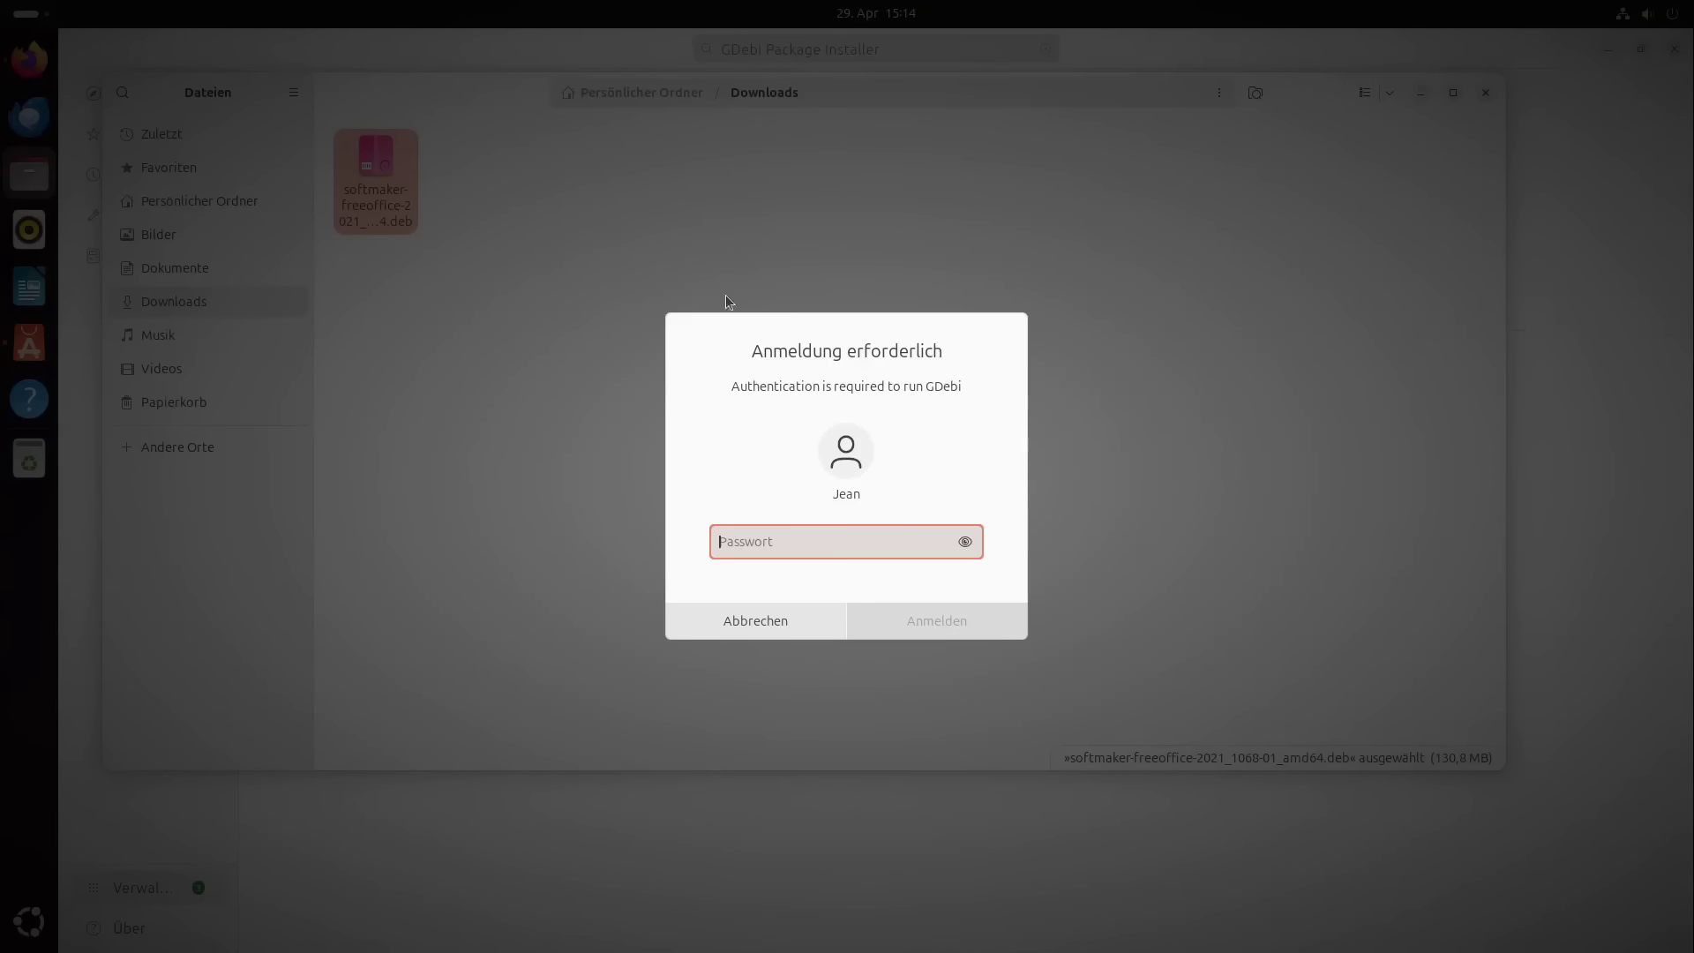
{"action": "type", "text": "********"}
{"action": "key", "text": "Return"}
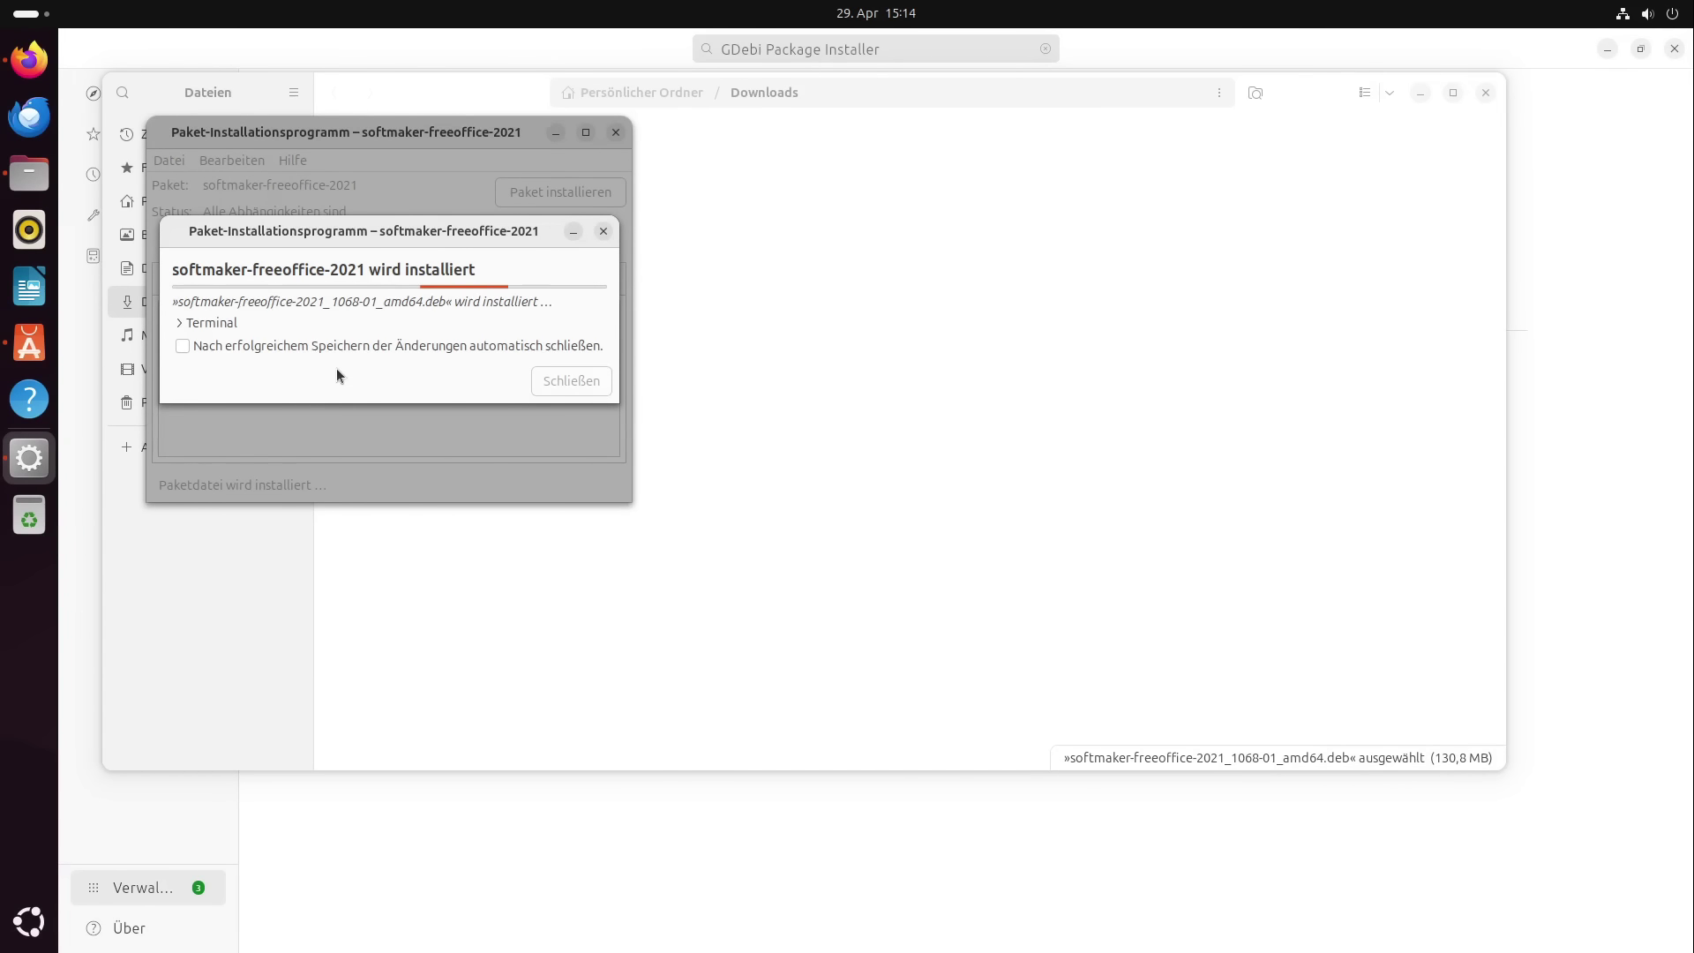
Return to the App Center, clear the search, and look through the apps and categories on the Entdecken page
{"action": "left_click", "coordinate": [29, 342]}
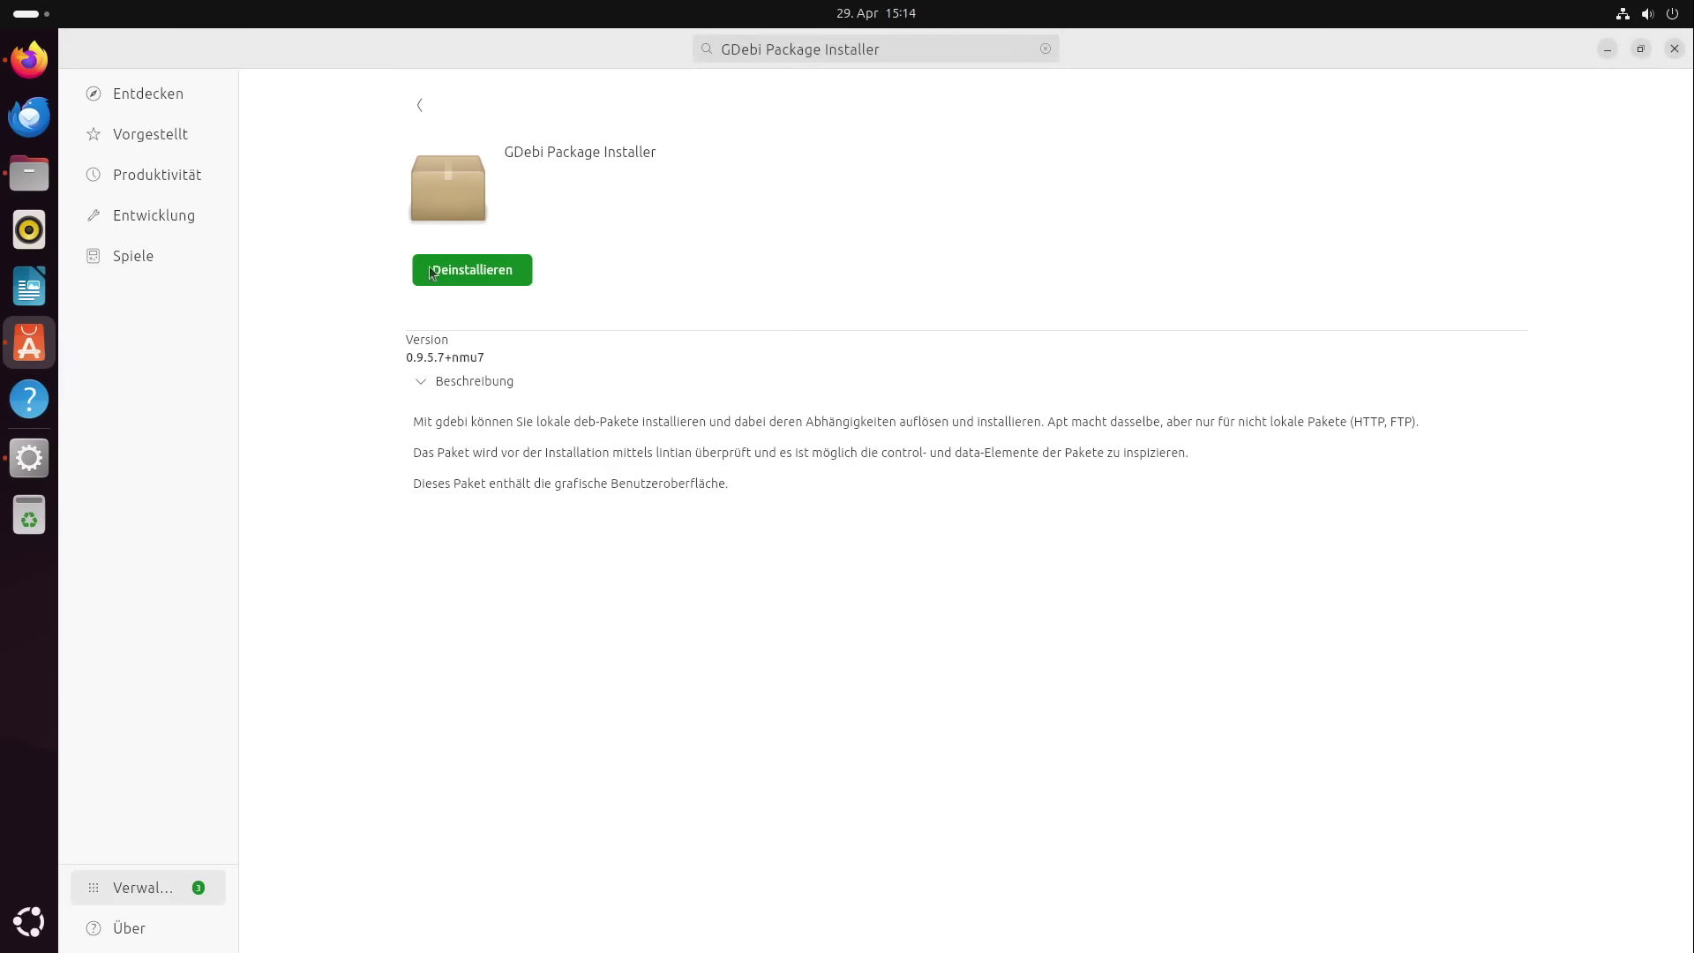
{"action": "left_click", "coordinate": [1046, 48]}
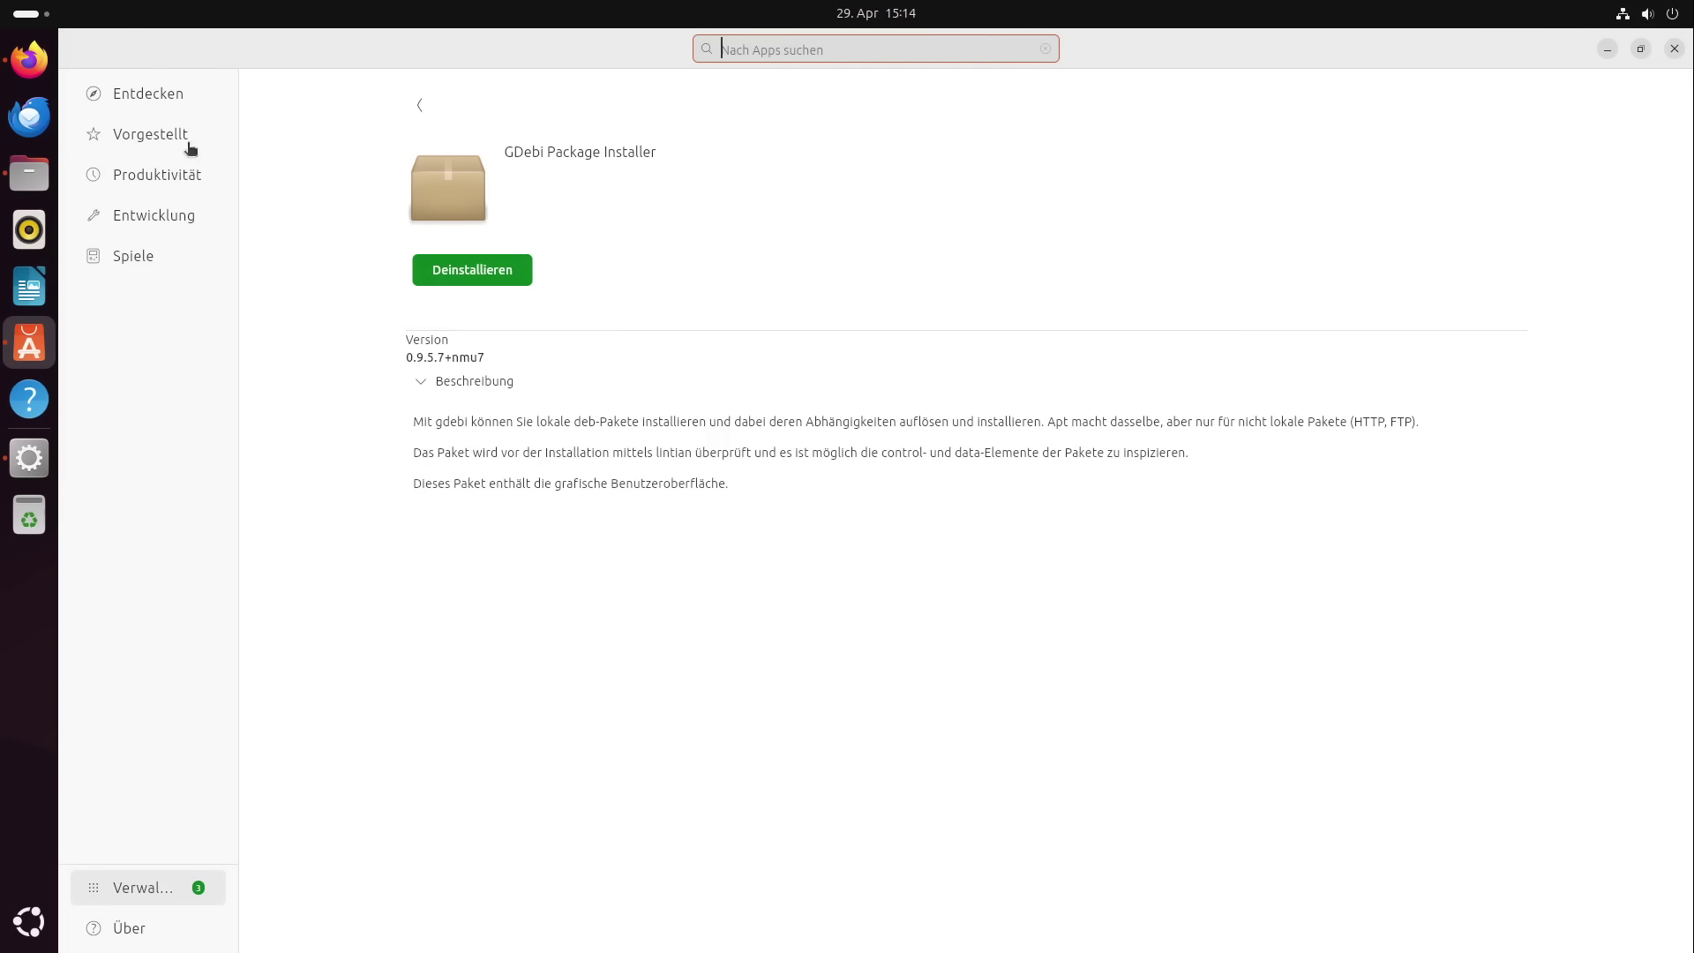
{"action": "left_click", "coordinate": [136, 97]}
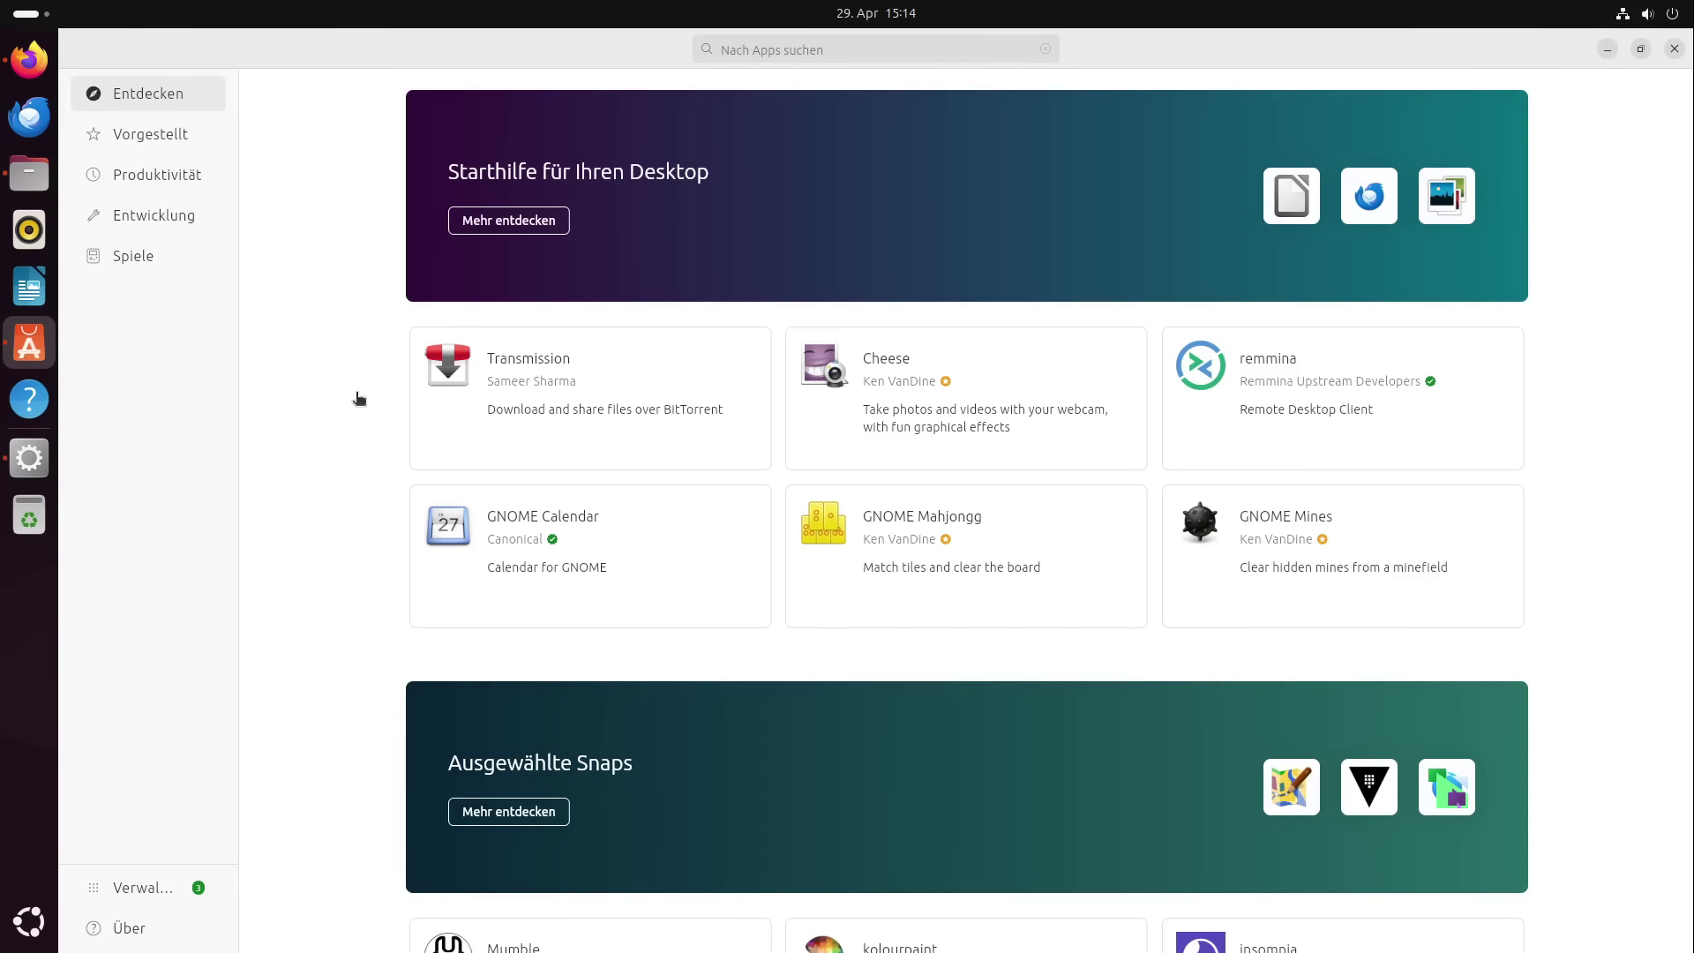
{"action": "scroll", "coordinate": [388, 455], "scroll_direction": "down", "scroll_amount": 10}
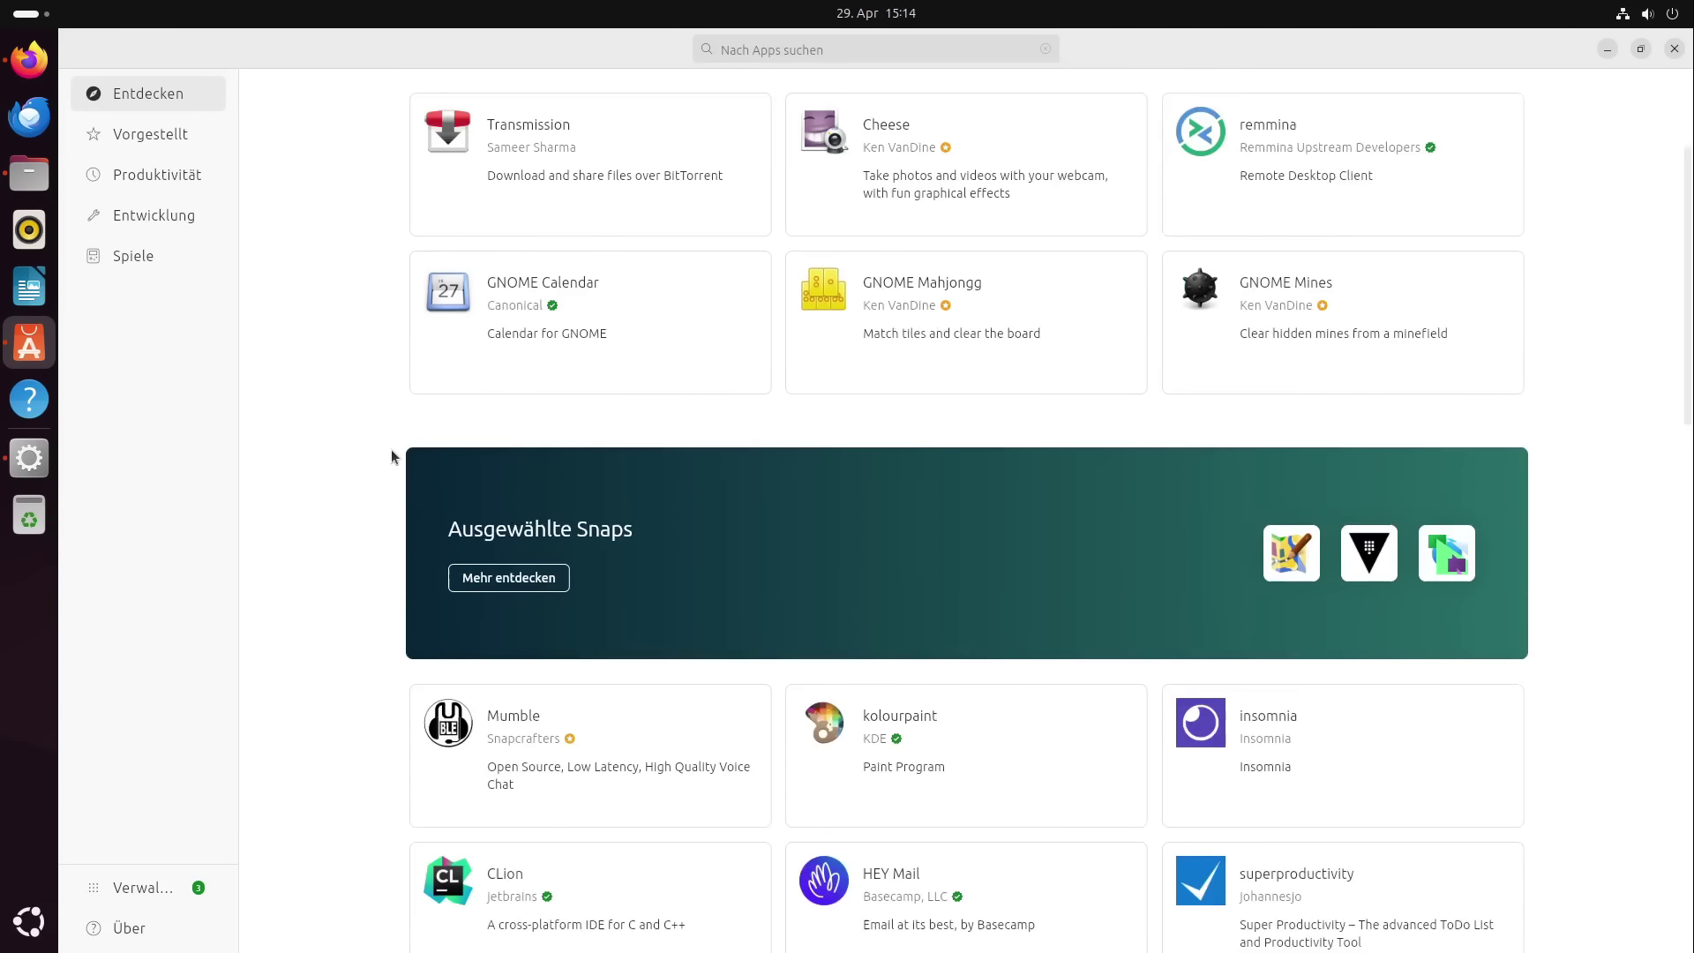
{"action": "scroll", "coordinate": [391, 454], "scroll_direction": "down", "scroll_amount": 15}
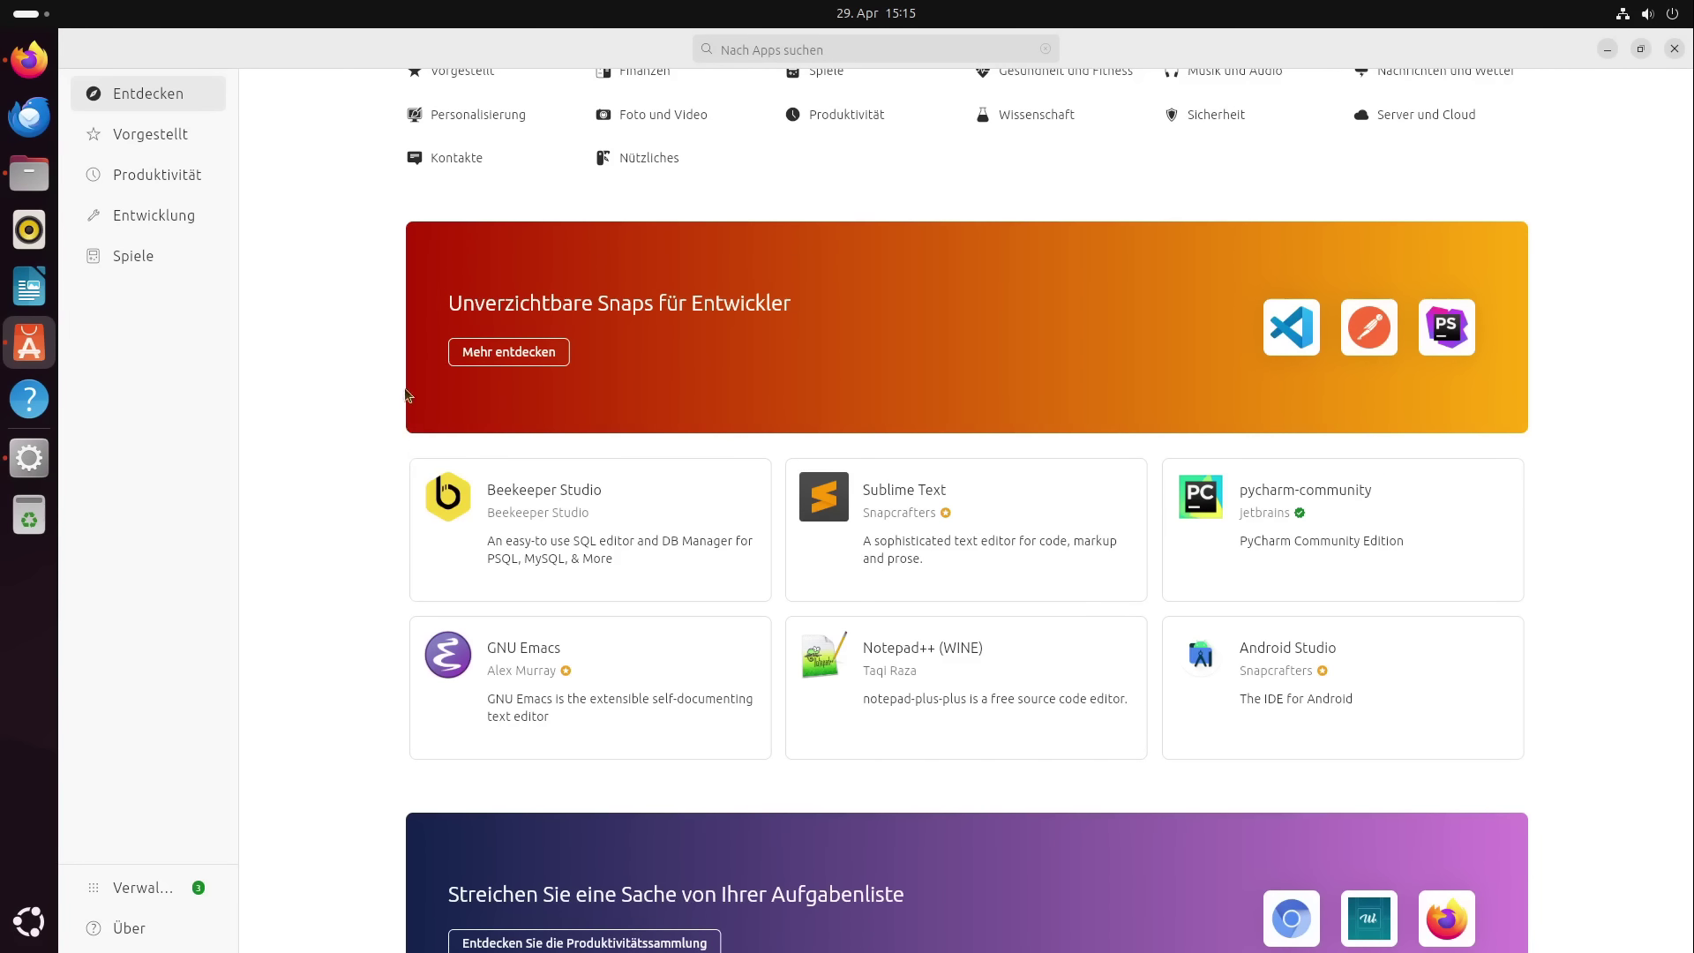
{"action": "scroll", "coordinate": [364, 467], "scroll_direction": "up", "scroll_amount": 5}
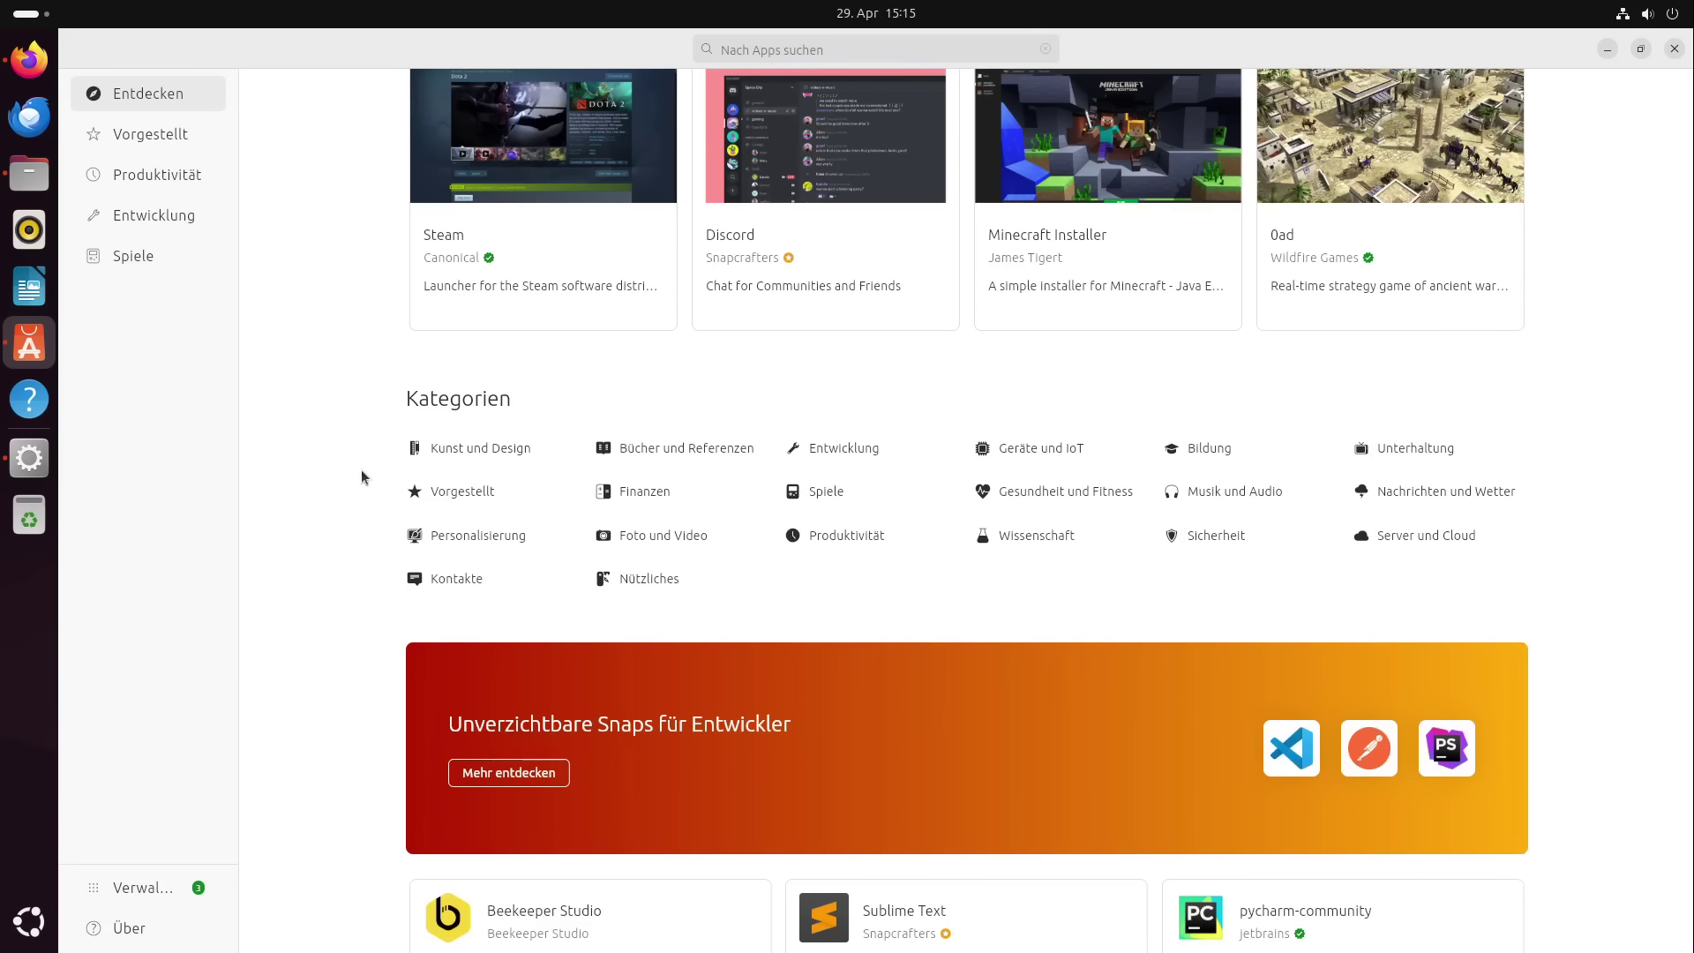
{"action": "scroll", "coordinate": [362, 470], "scroll_direction": "up", "scroll_amount": 10}
{"action": "scroll", "coordinate": [361, 479], "scroll_direction": "up", "scroll_amount": 3}
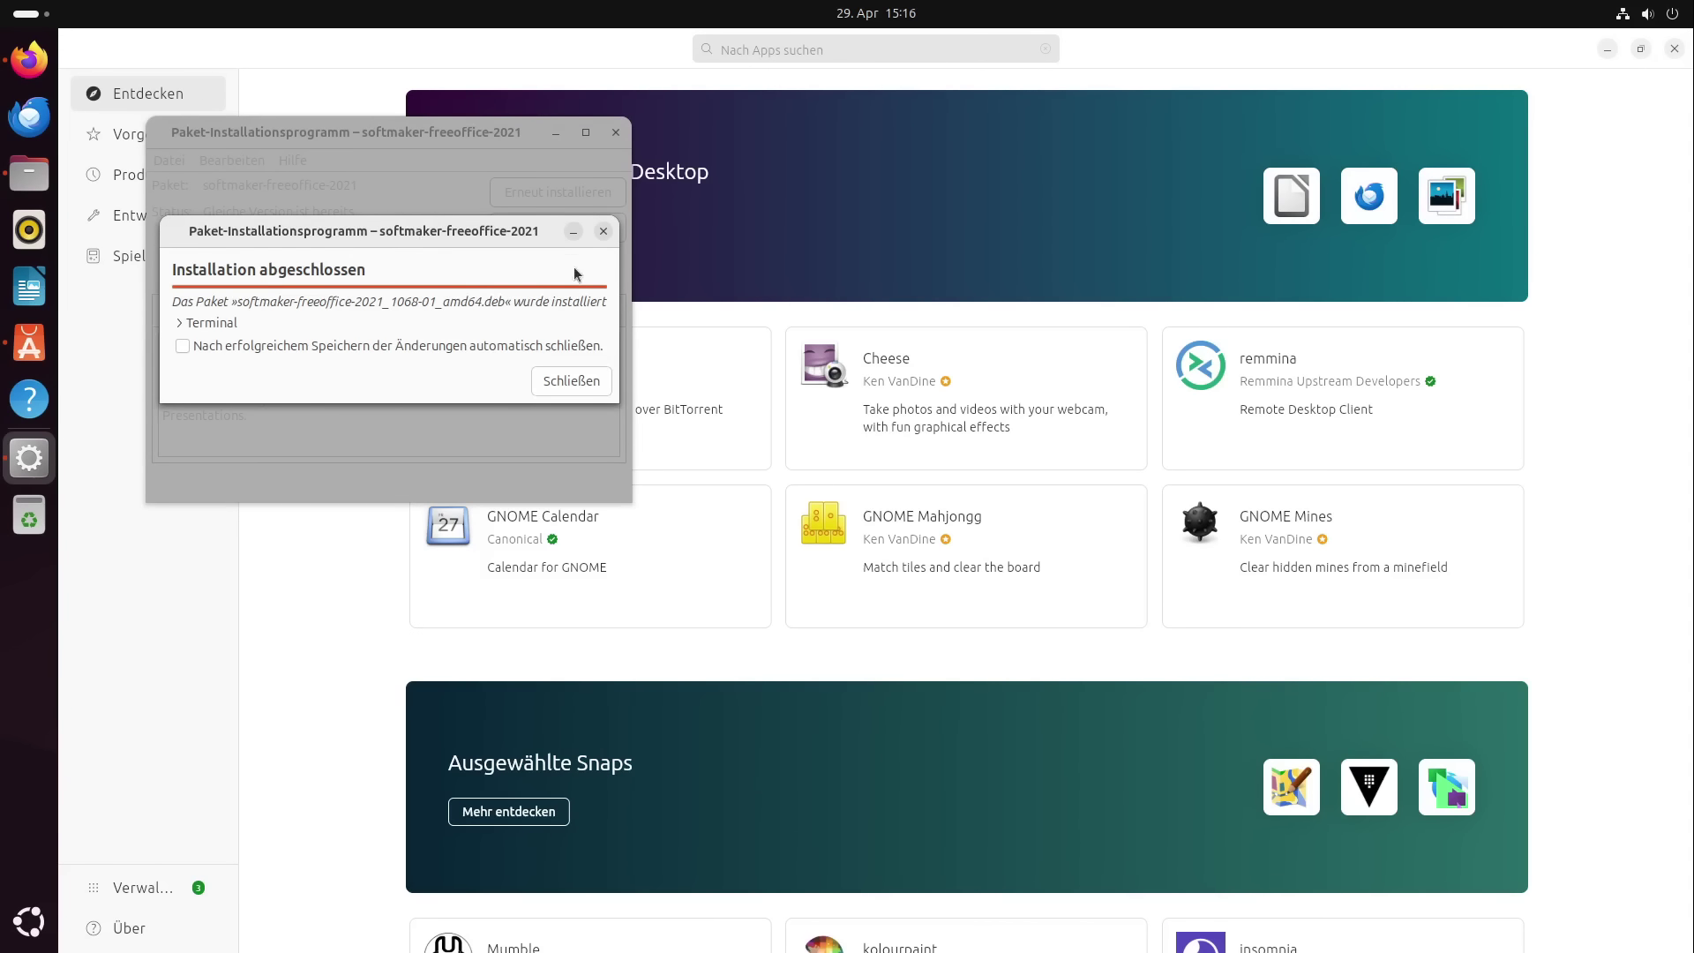
Close the package installer and search the installed applications for "free" to check for the FreeOffice 2021 programs
{"action": "left_click", "coordinate": [591, 383]}
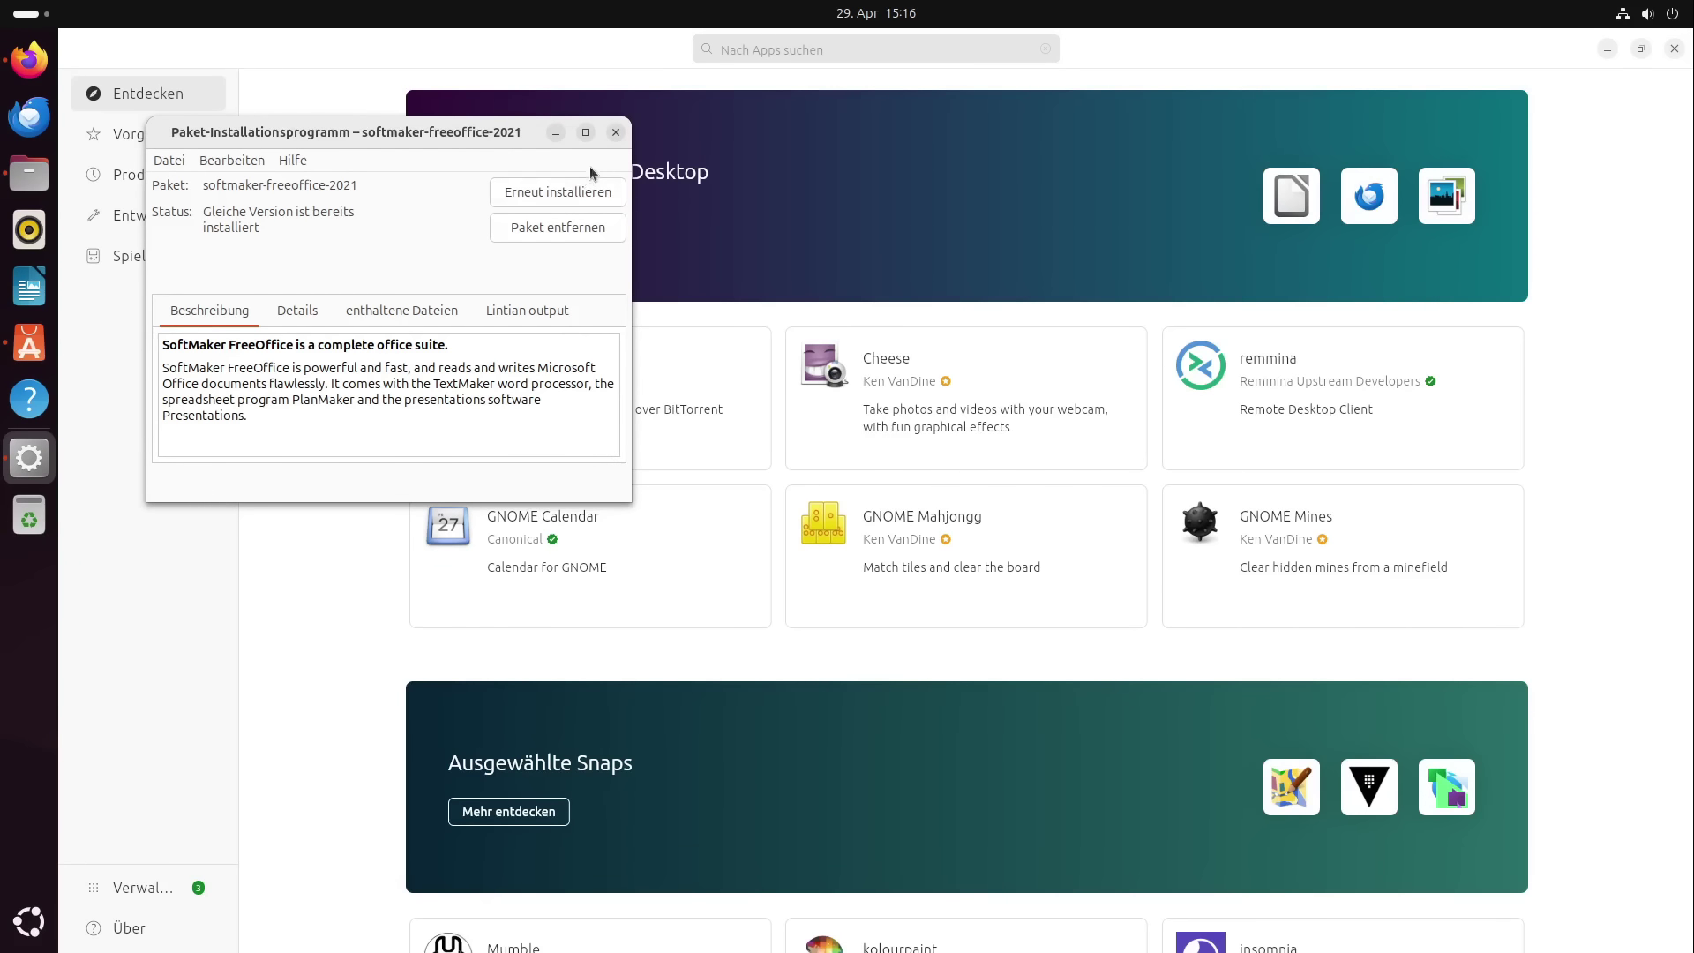
{"action": "left_click", "coordinate": [618, 132]}
{"action": "left_click", "coordinate": [44, 932]}
{"action": "type", "text": "free"}
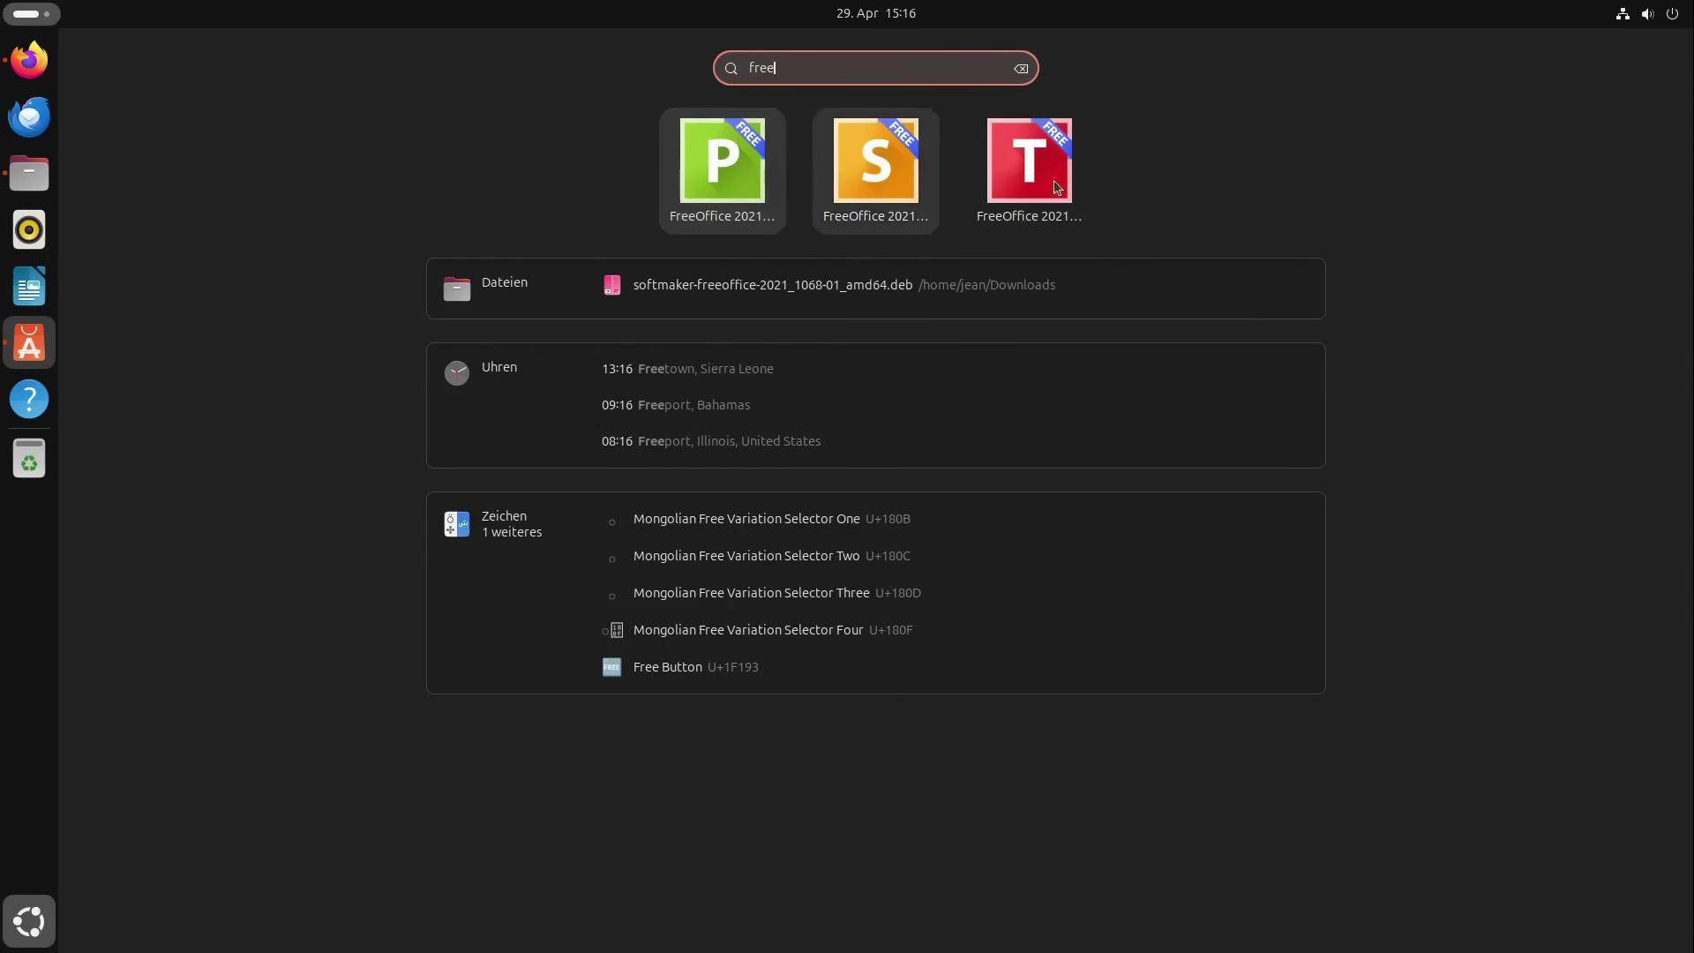
{"action": "key", "text": "Escape"}
{"action": "left_click", "coordinate": [813, 245]}
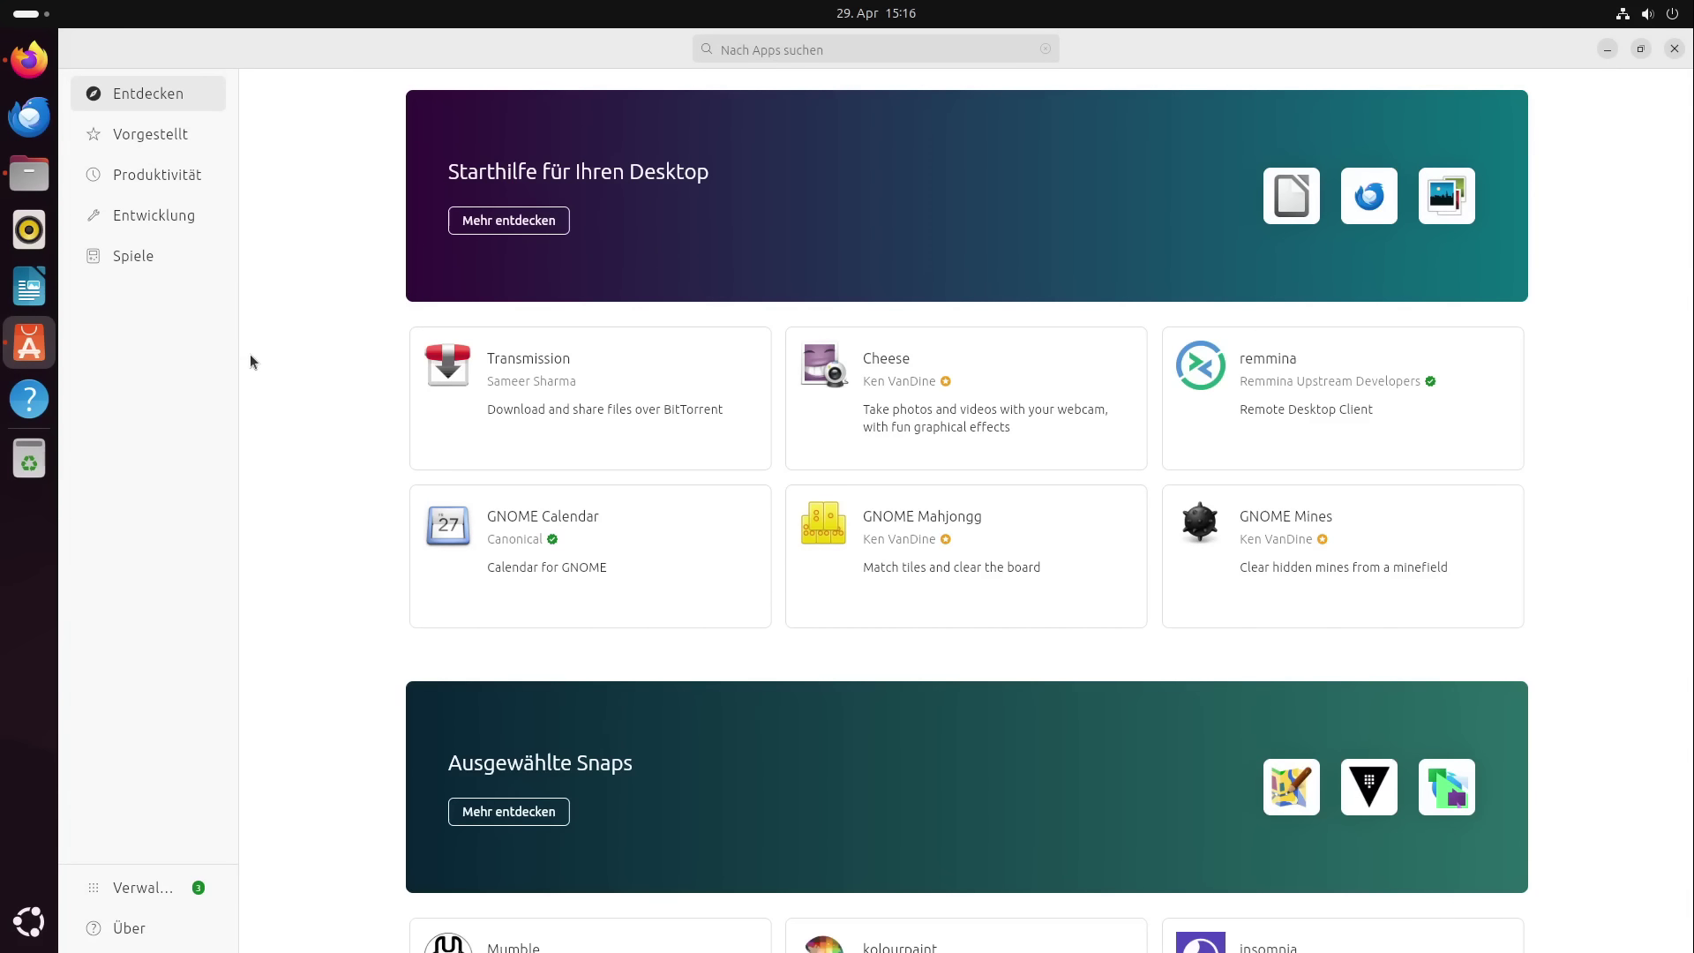
Close the App Center and look through the overview of all installed applications
{"action": "left_click", "coordinate": [1675, 48]}
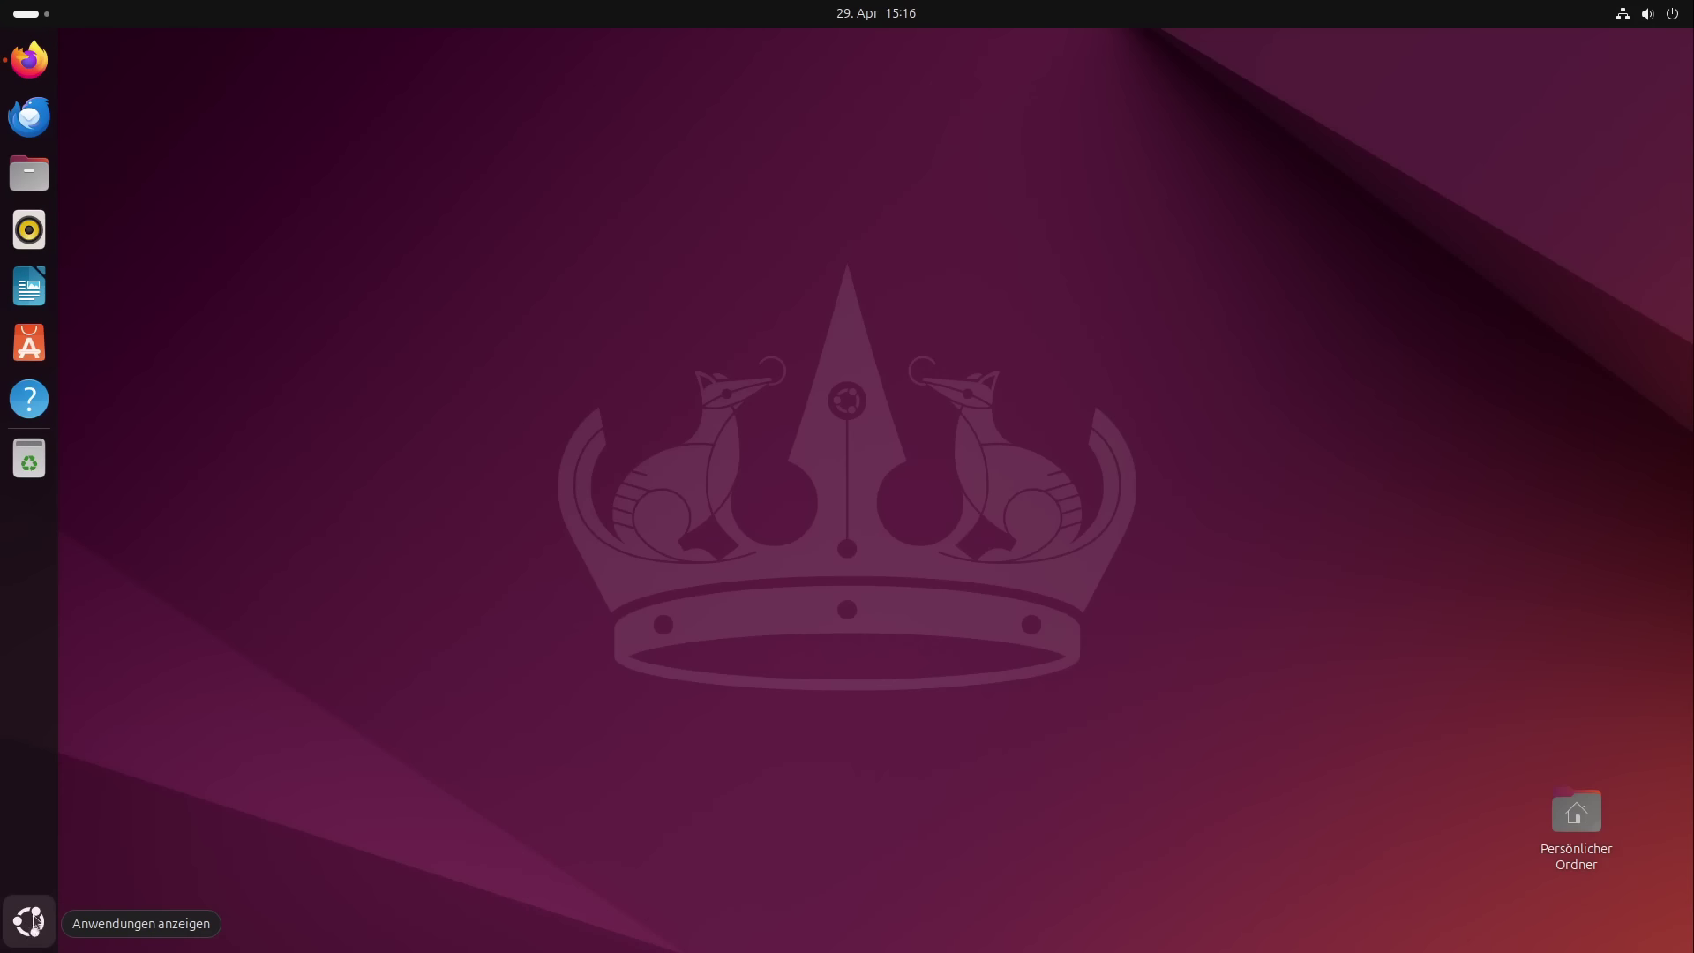
{"action": "left_click", "coordinate": [29, 921]}
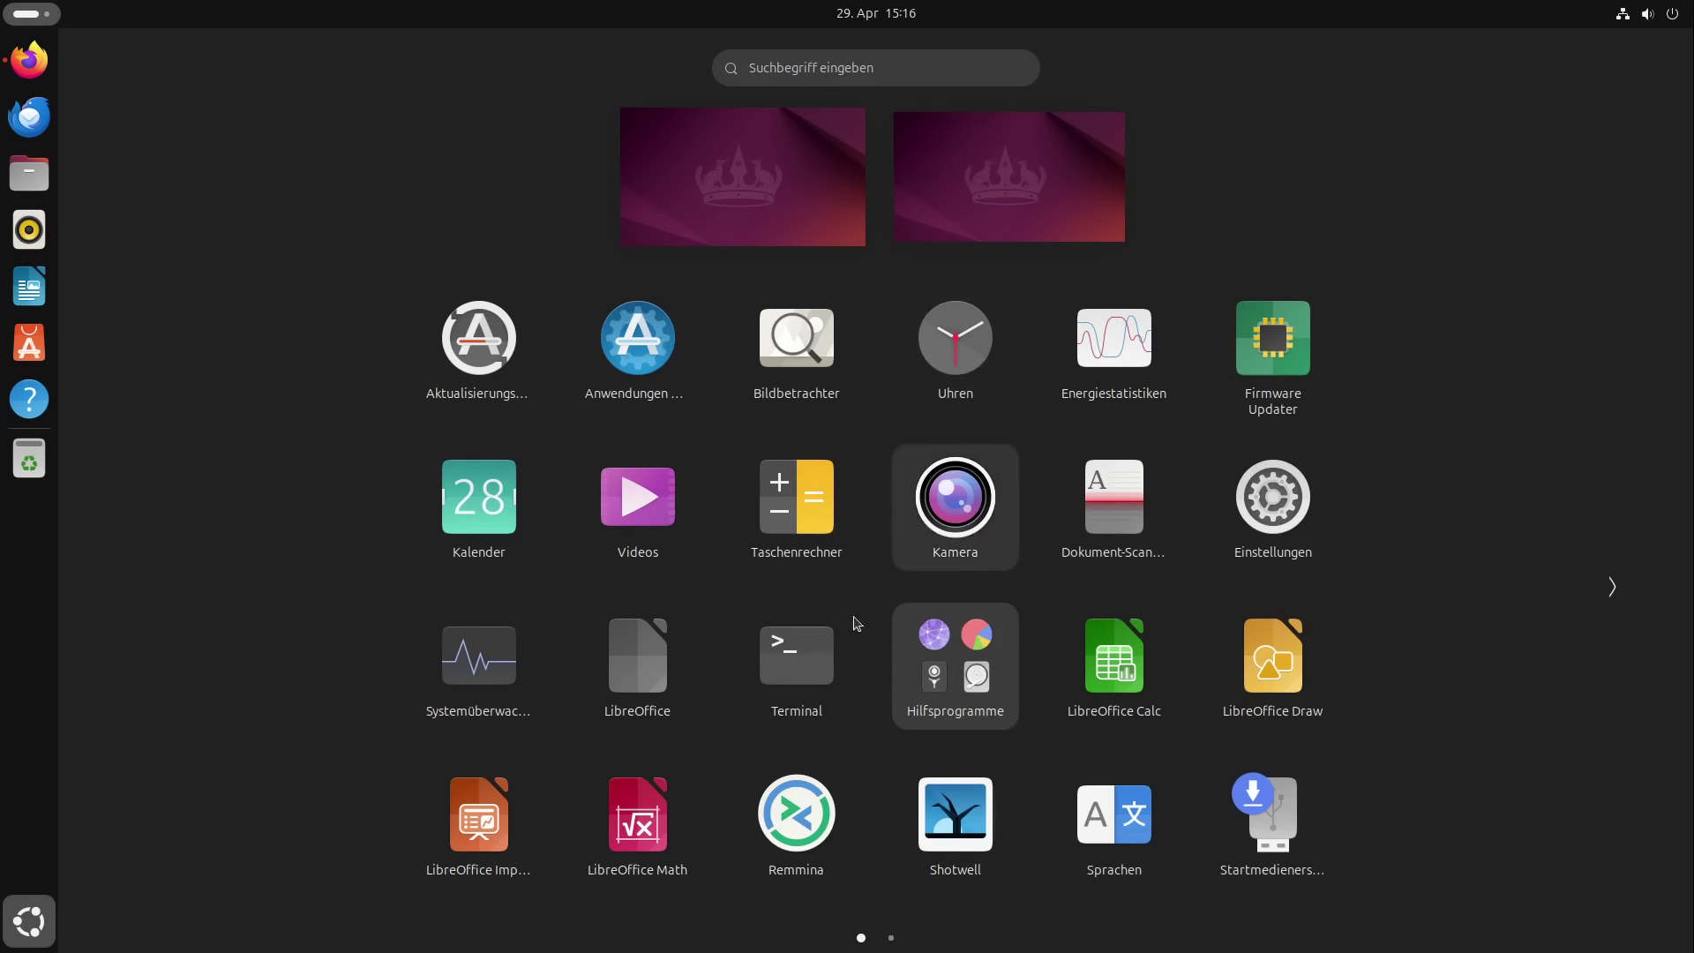
{"action": "scroll", "coordinate": [808, 650], "scroll_direction": "down", "scroll_amount": 1}
{"action": "scroll", "coordinate": [817, 607], "scroll_direction": "up", "scroll_amount": 1}
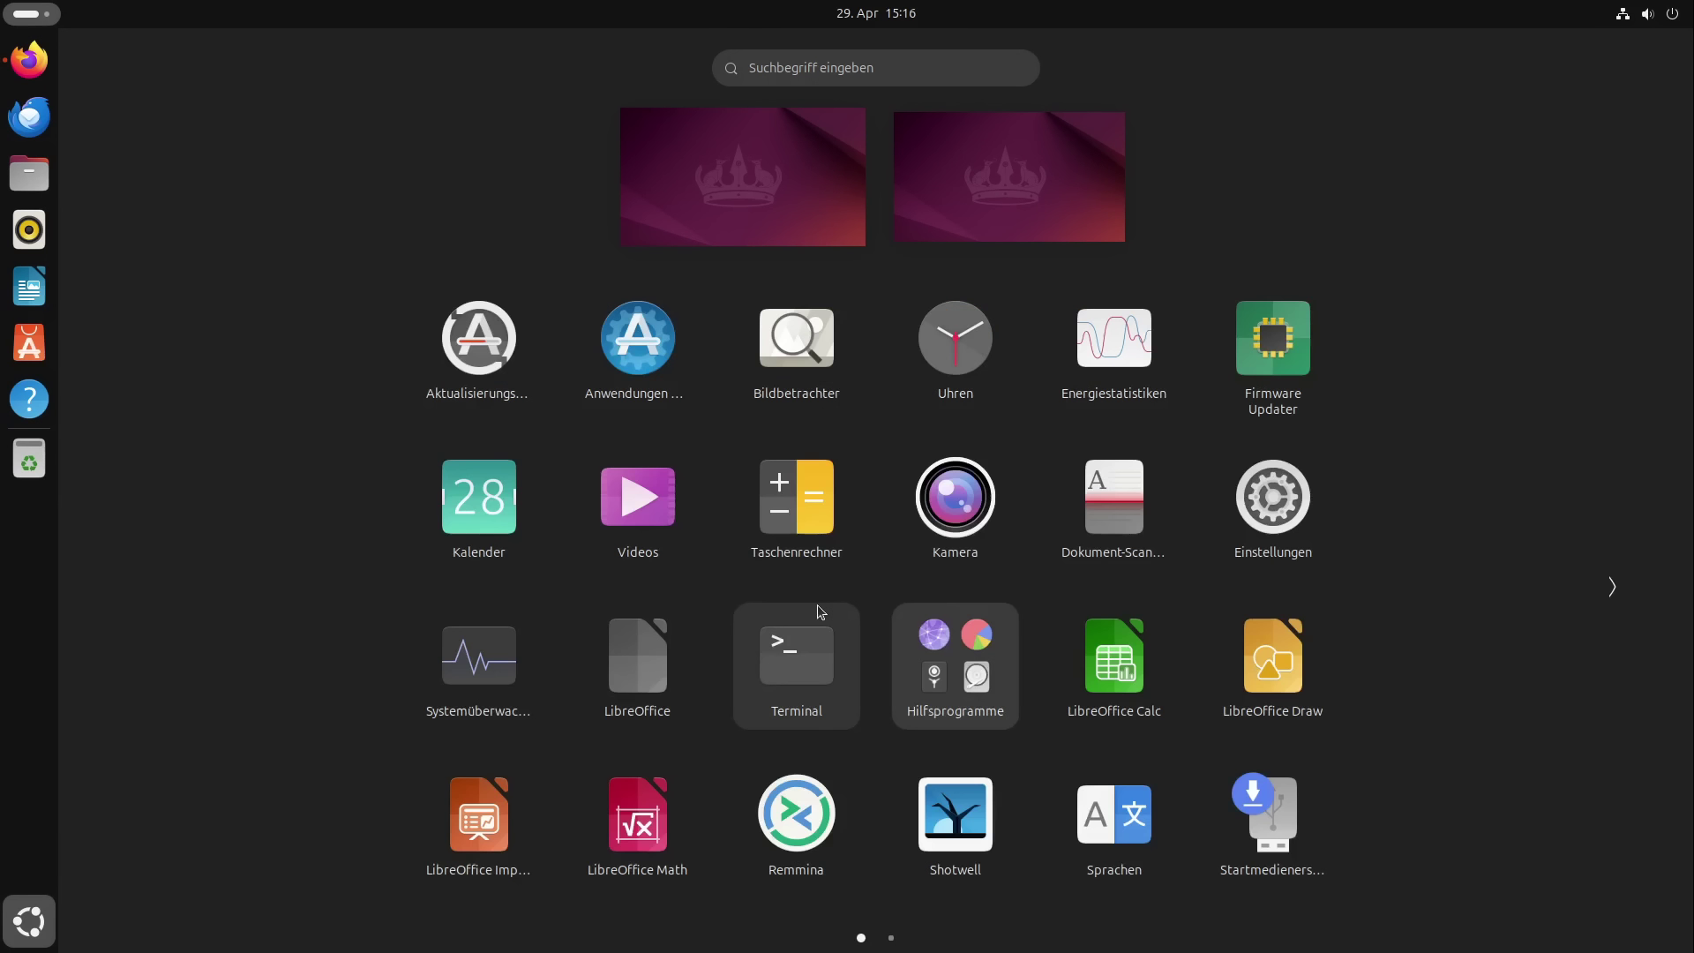
Check the second page of the application overview, open the file manager on the home folder and maximize it
{"action": "scroll", "coordinate": [818, 606], "scroll_direction": "down", "scroll_amount": 1}
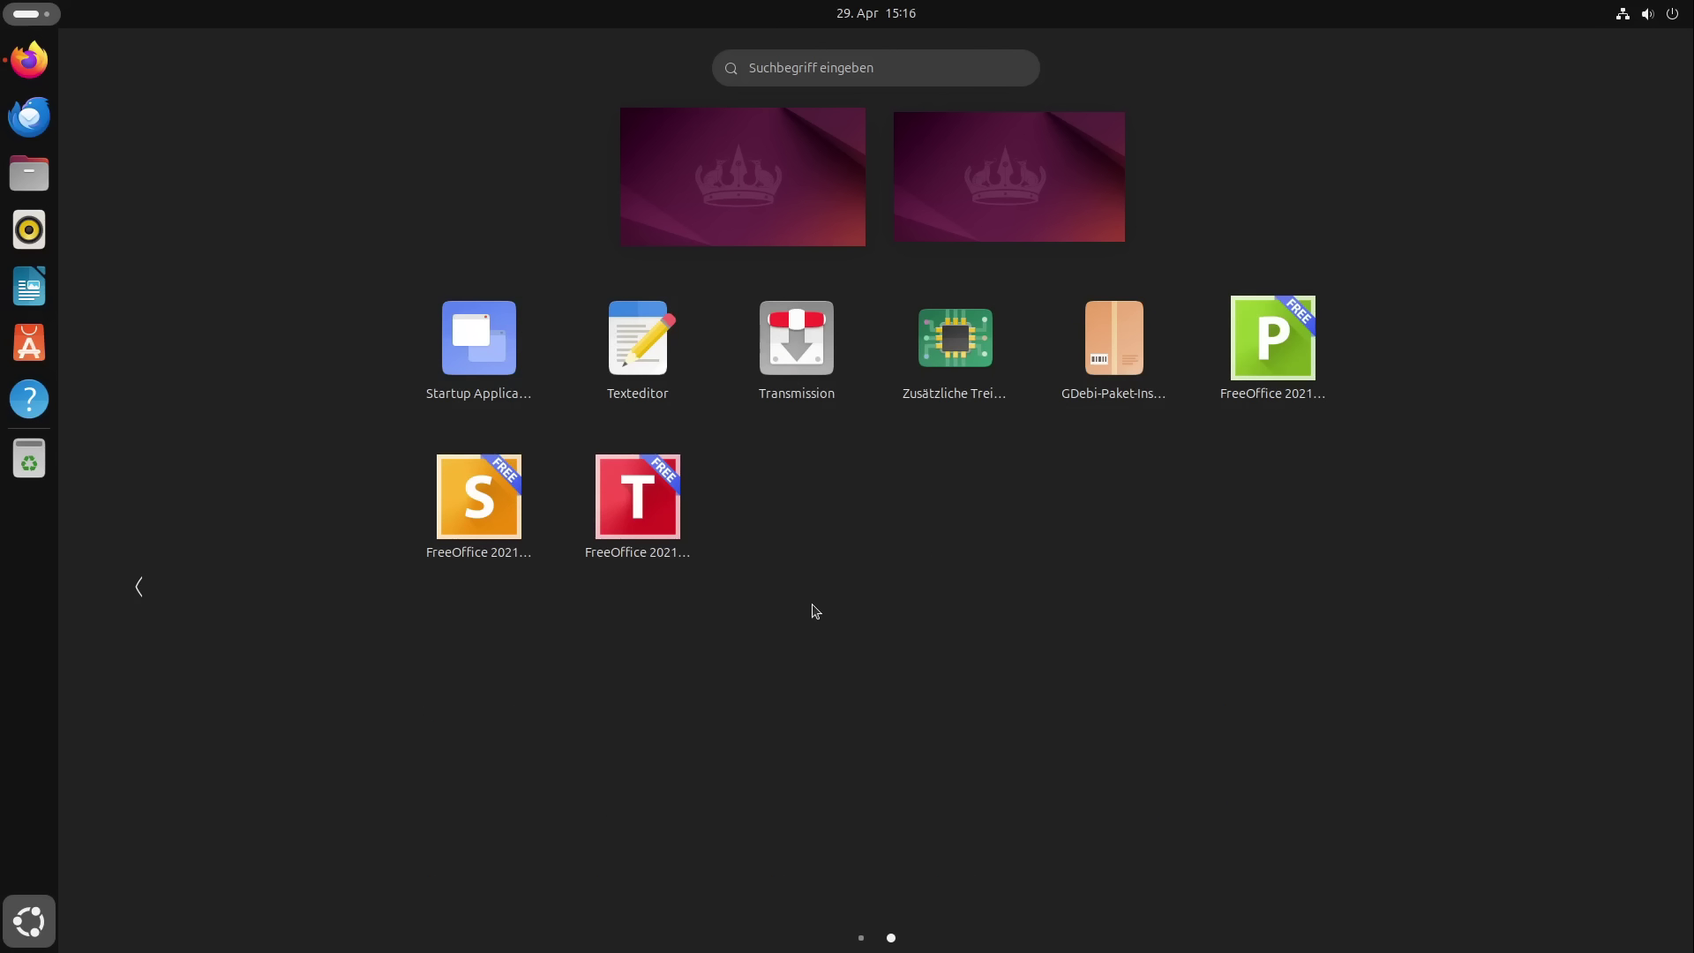
{"action": "scroll", "coordinate": [815, 610], "scroll_direction": "up", "scroll_amount": 1}
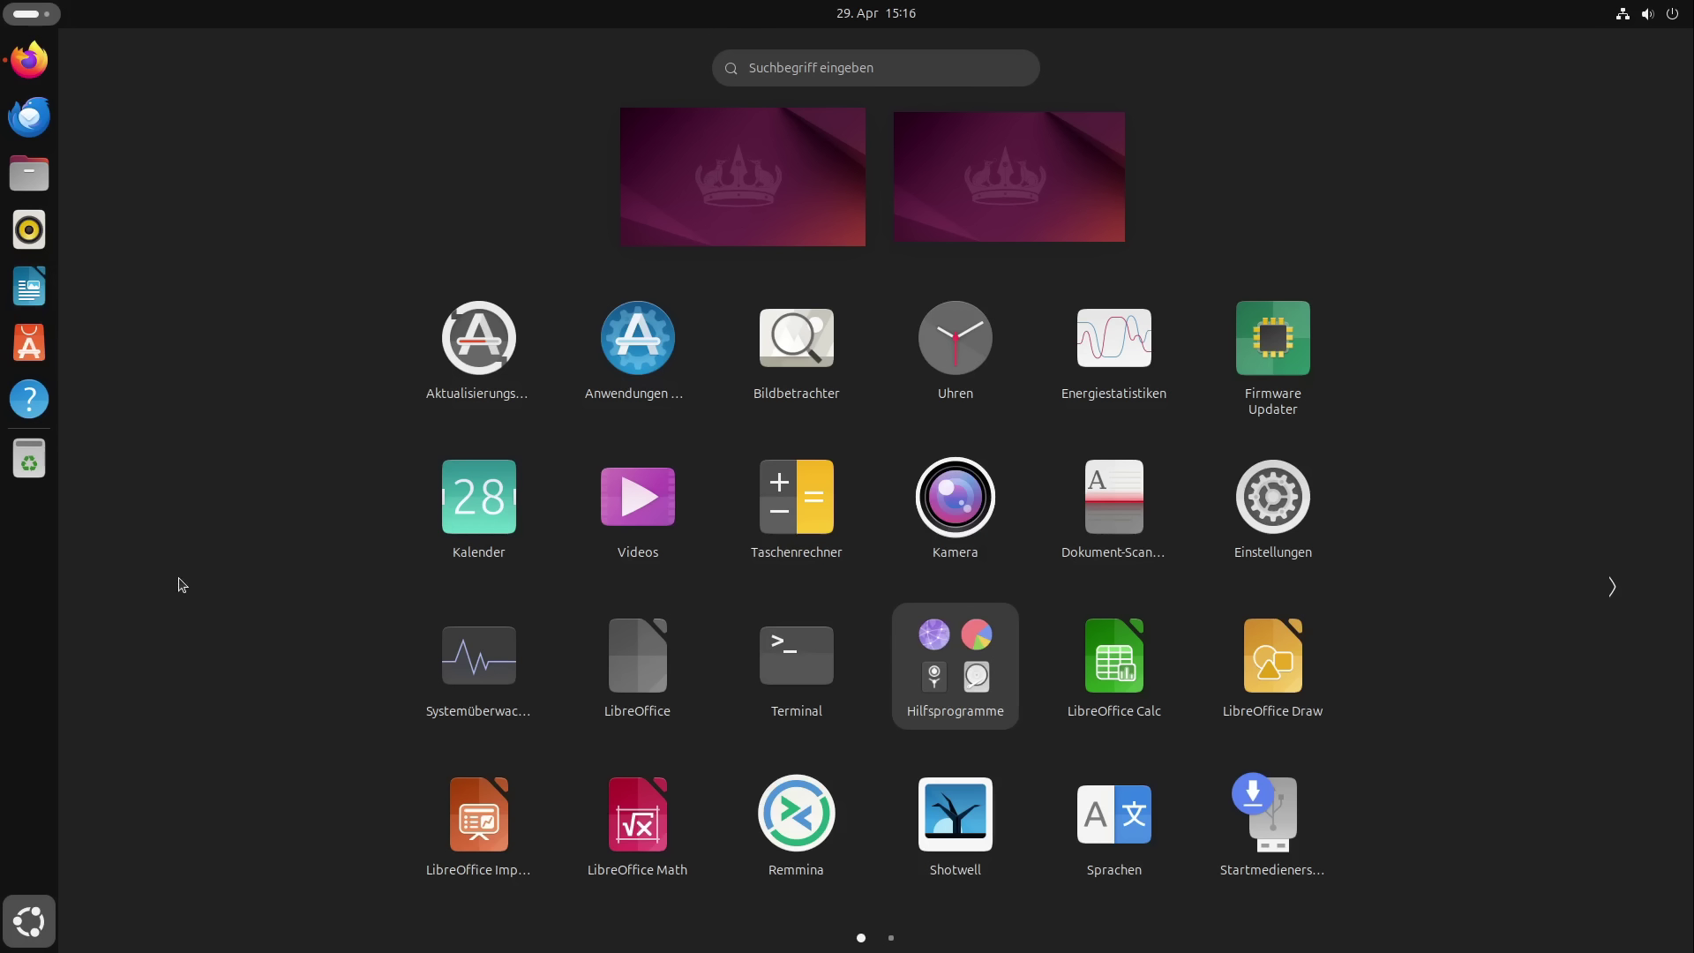
{"action": "left_click", "coordinate": [29, 181]}
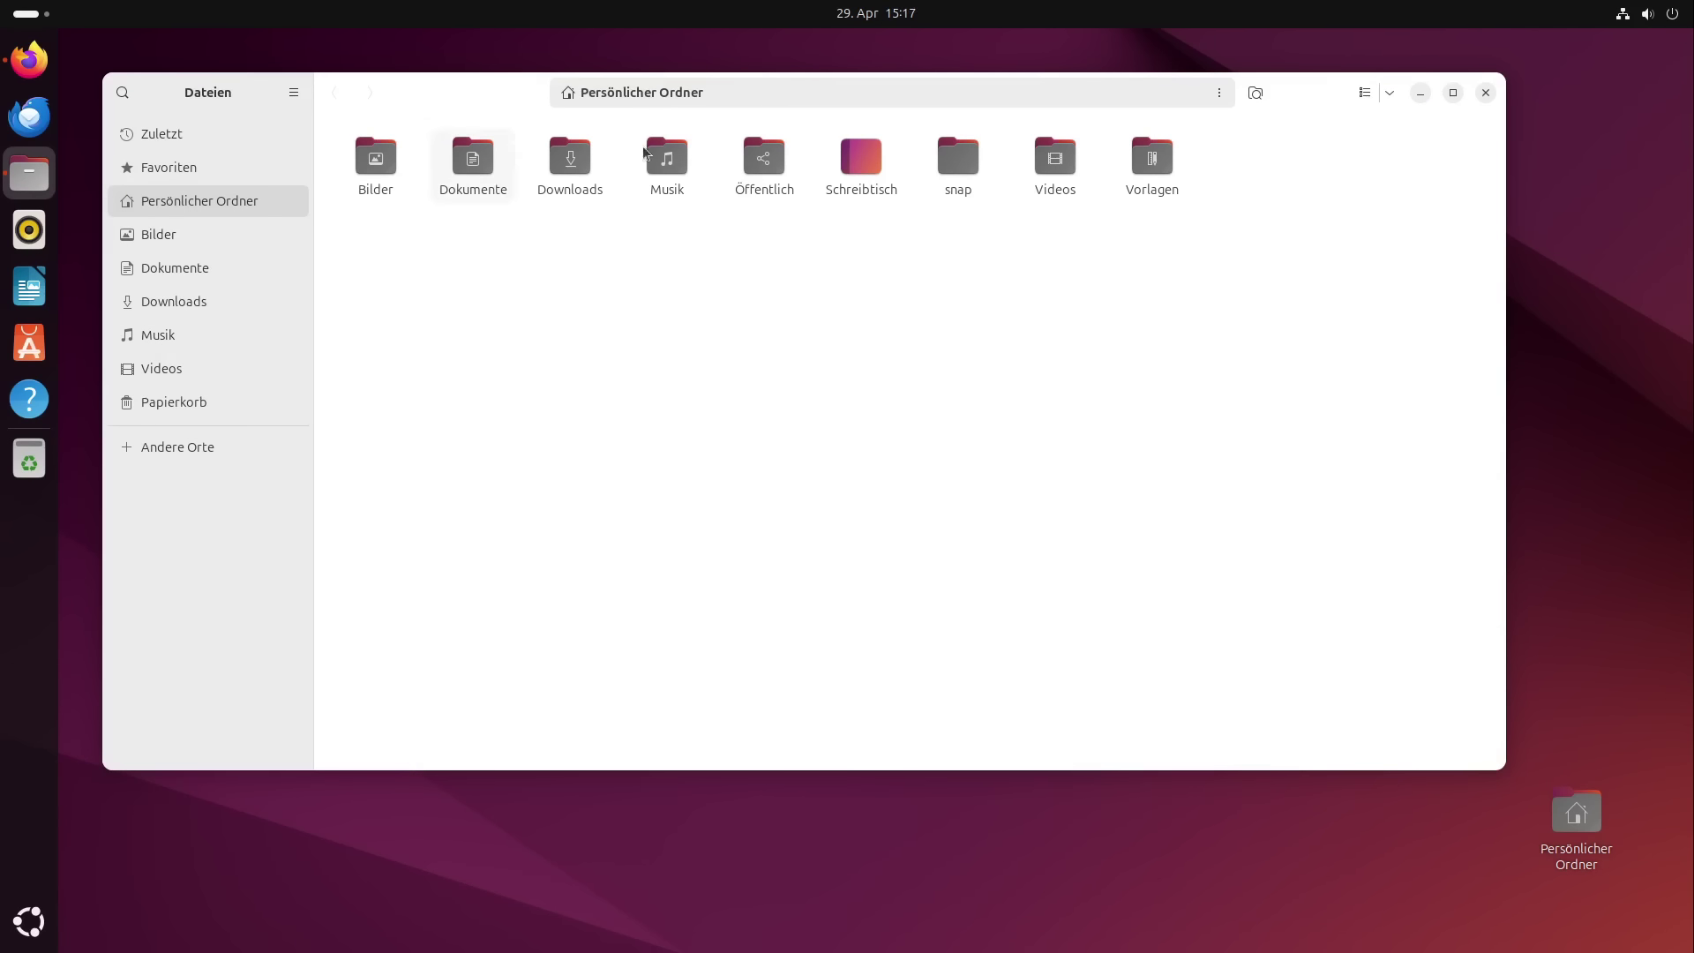
{"action": "left_click", "coordinate": [1454, 93]}
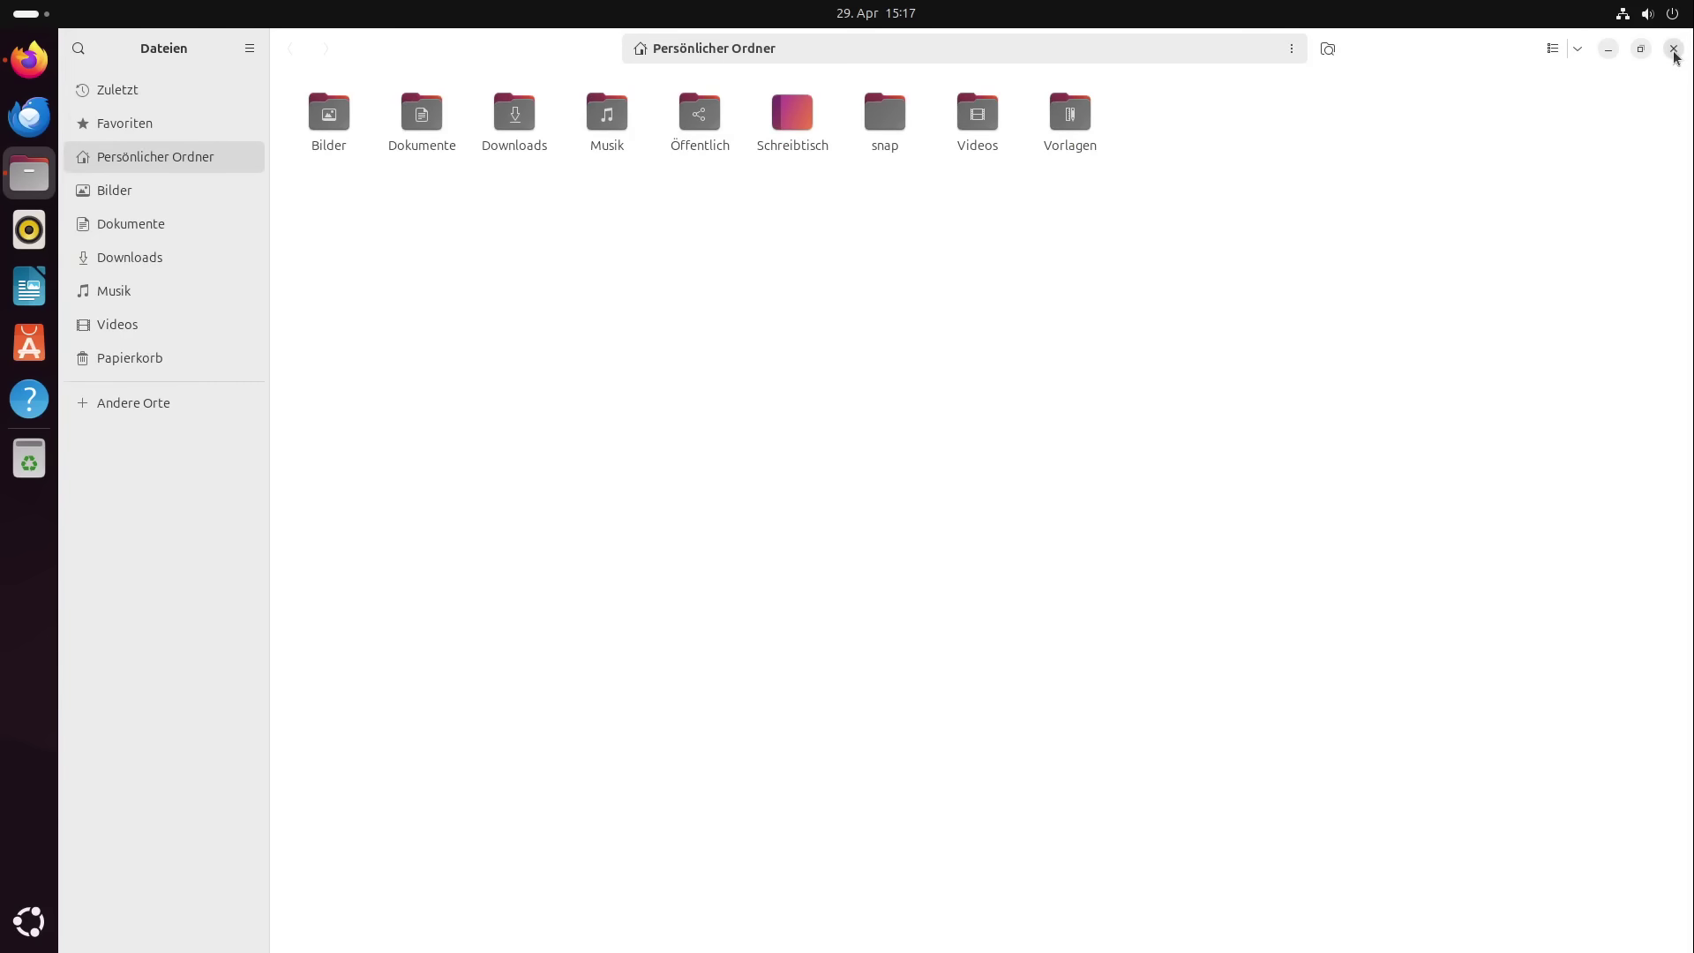
Look into the Dokumente and Downloads folders, returning to the home folder after each one
{"action": "key", "text": "ctrl+a"}
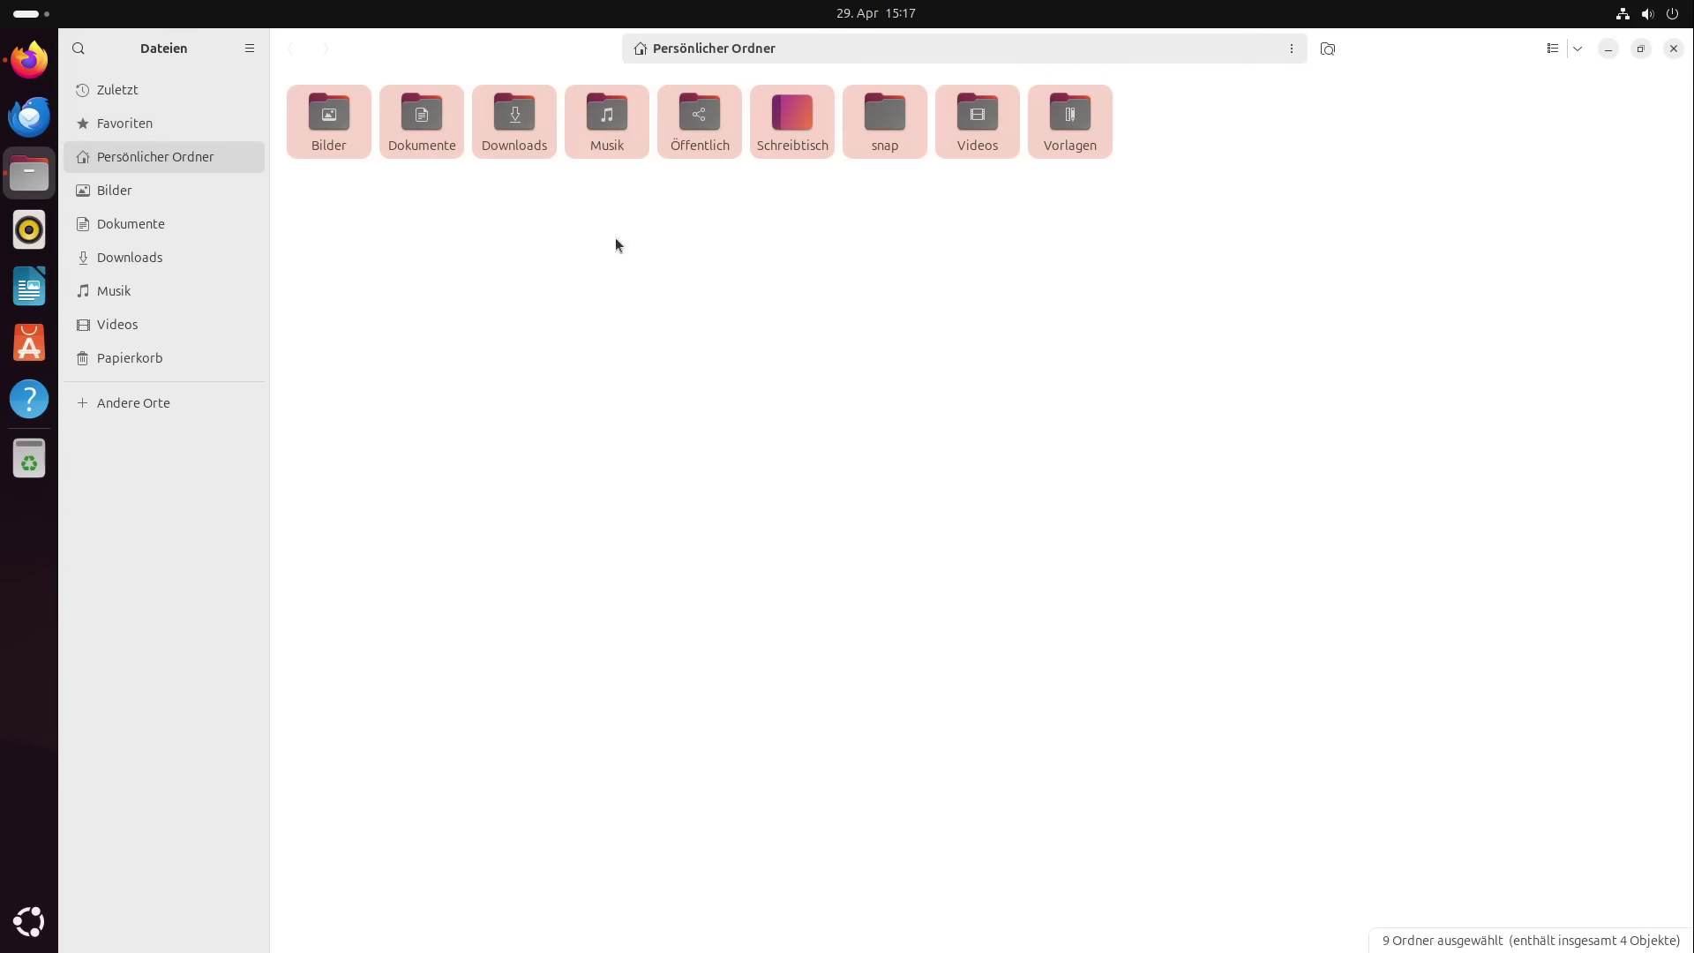
{"action": "left_click", "coordinate": [617, 244]}
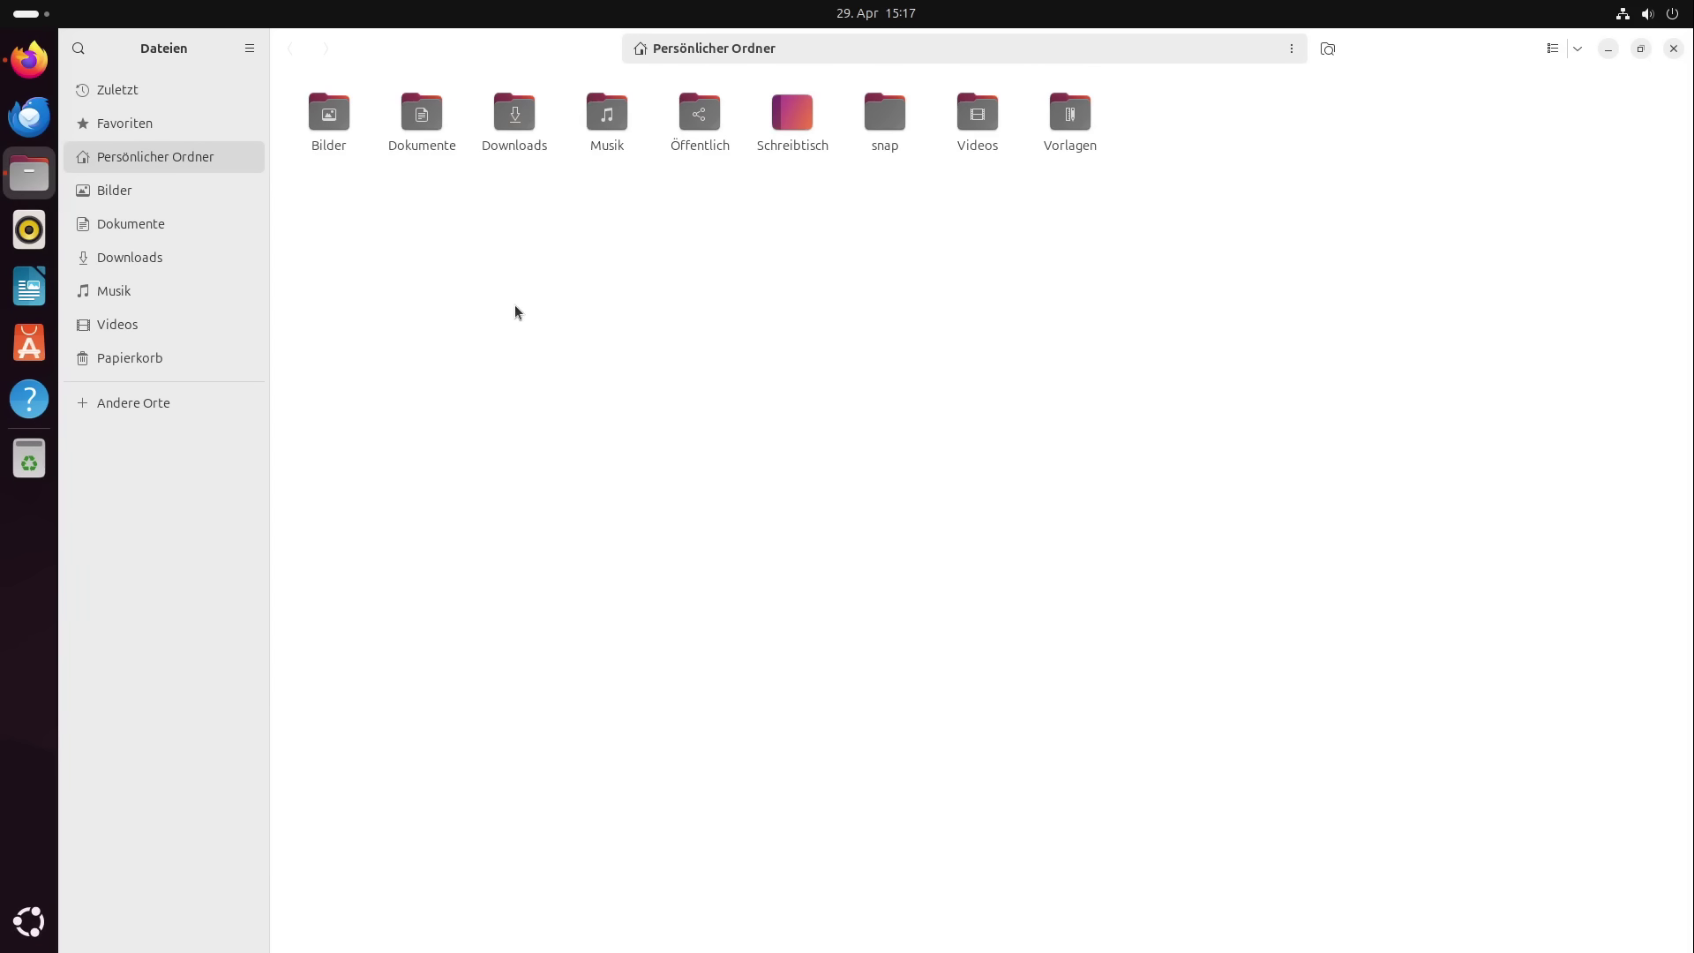
{"action": "left_click", "coordinate": [119, 228]}
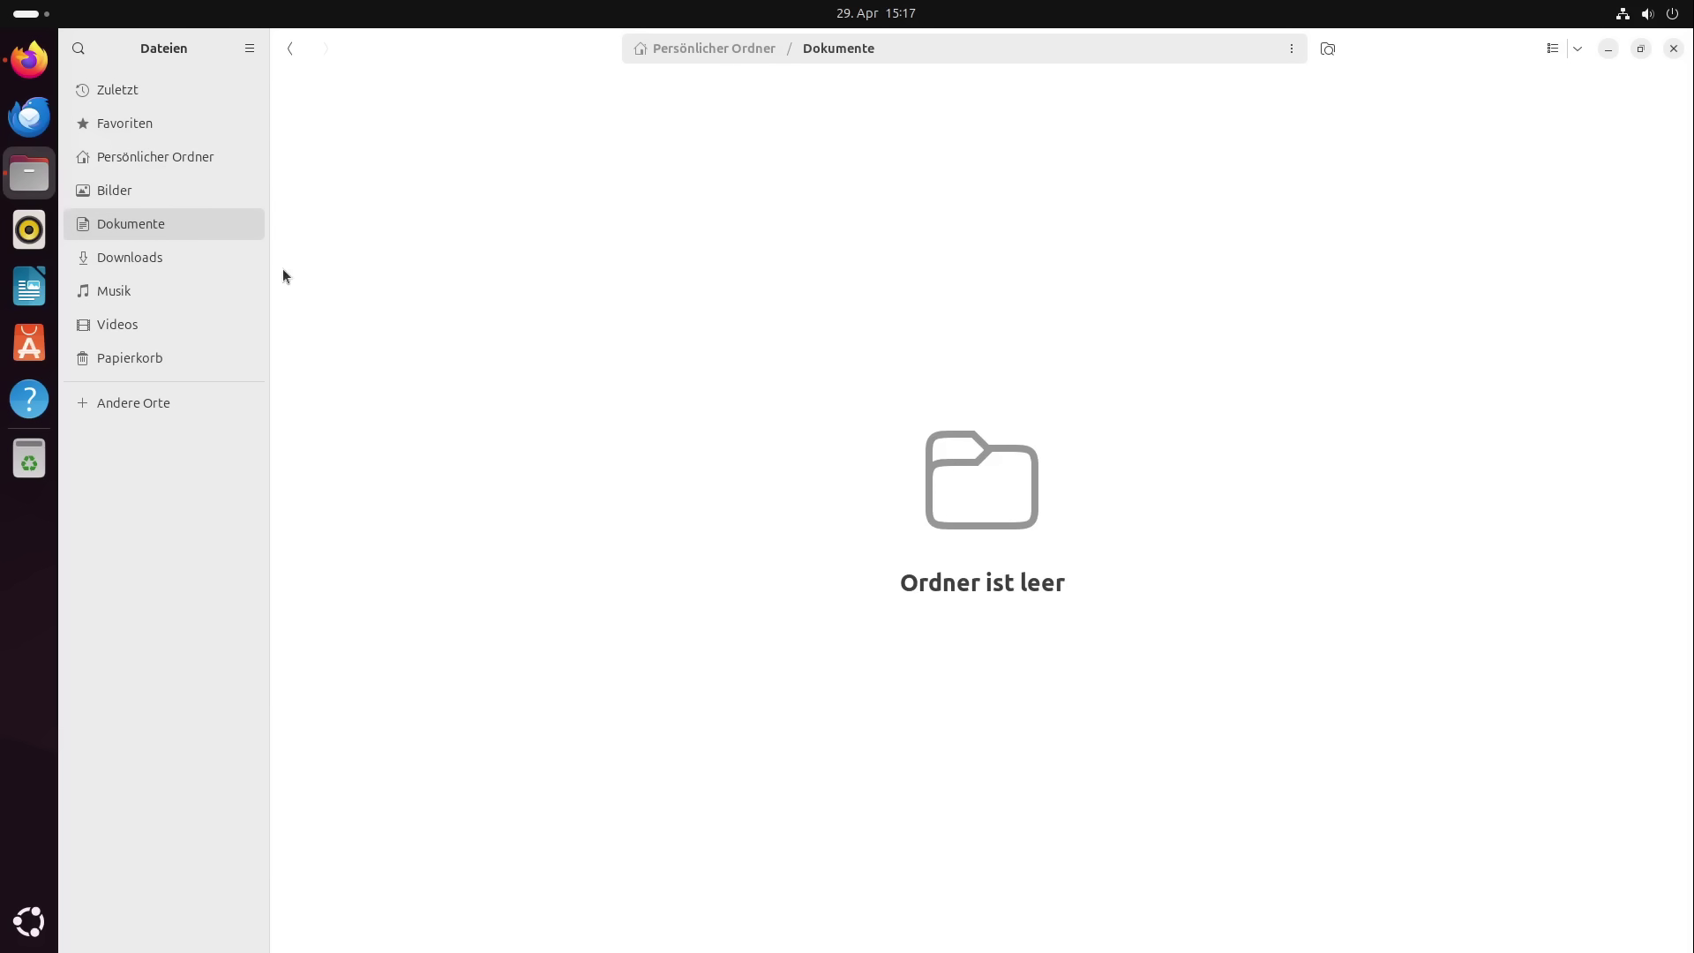
{"action": "left_click", "coordinate": [198, 156]}
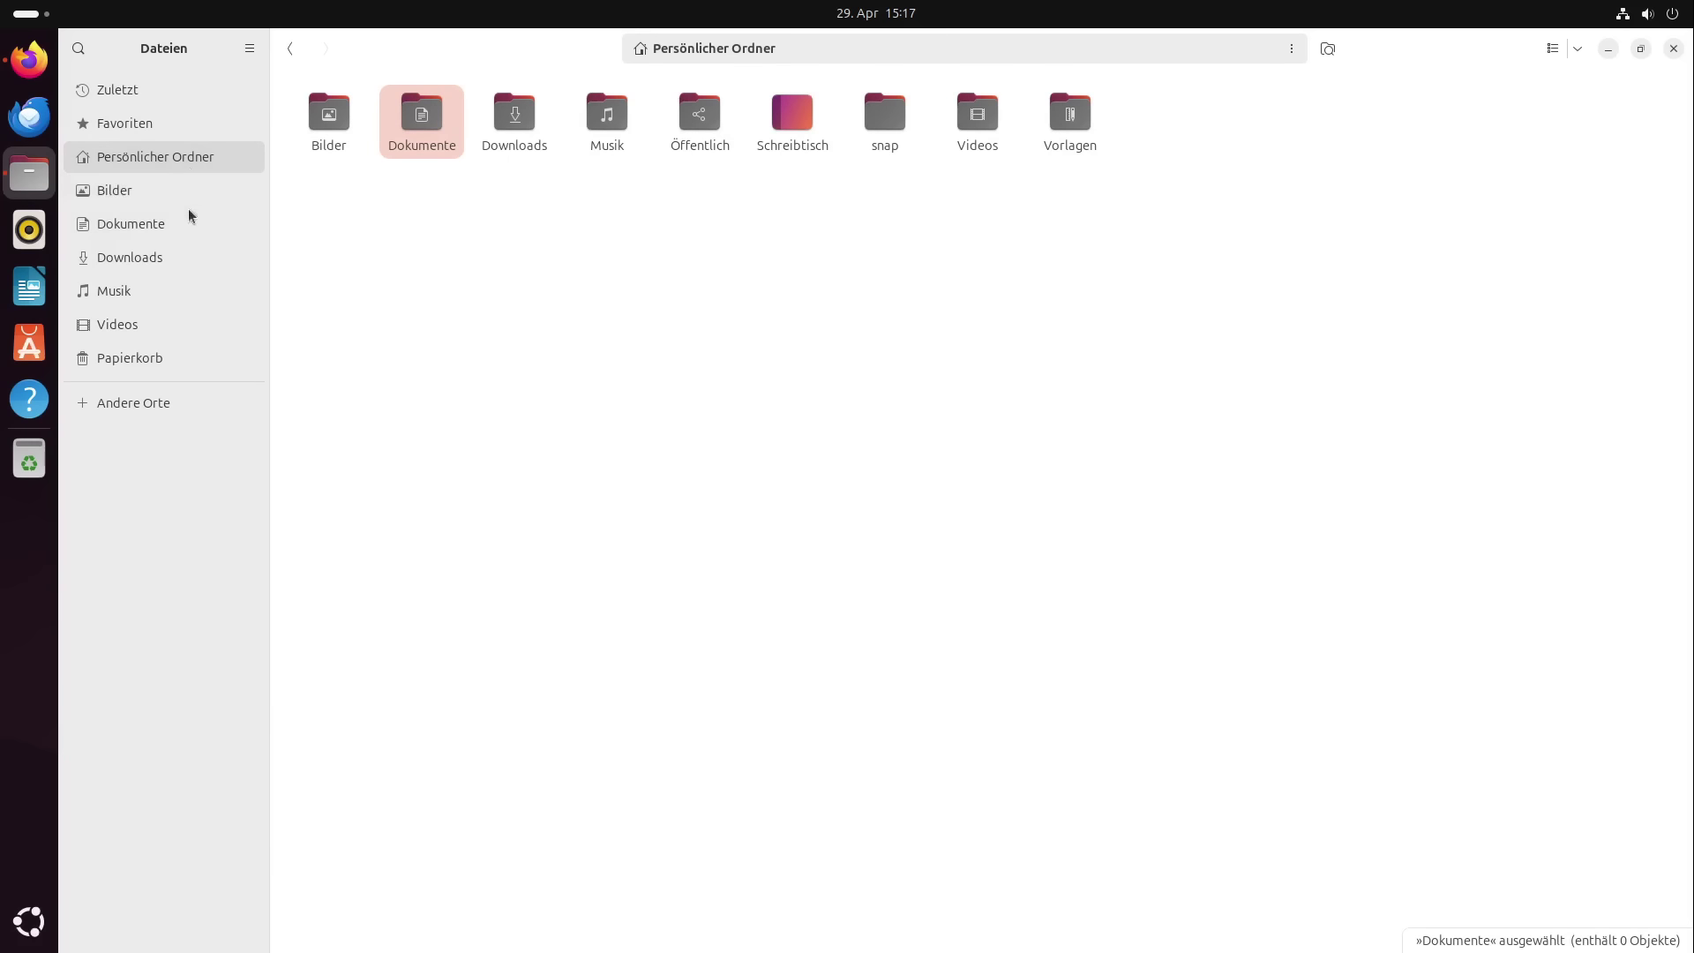
{"action": "left_click", "coordinate": [511, 152]}
{"action": "left_click", "coordinate": [567, 332]}
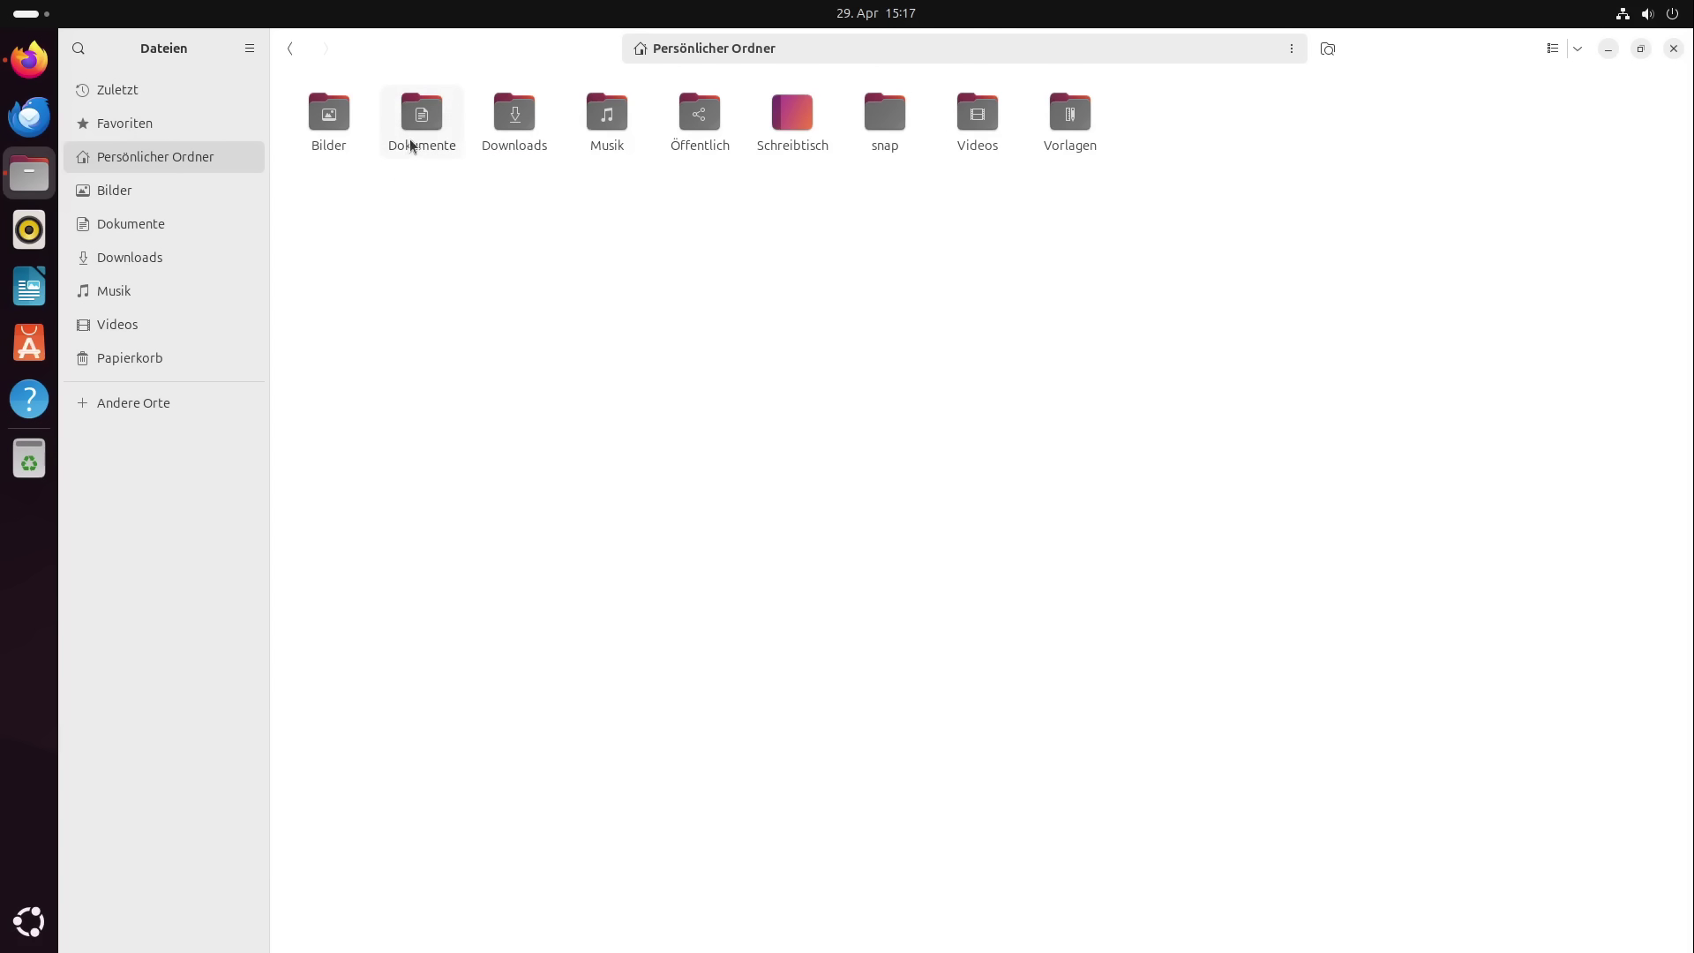
{"action": "double_click", "coordinate": [410, 142]}
{"action": "left_click", "coordinate": [293, 50]}
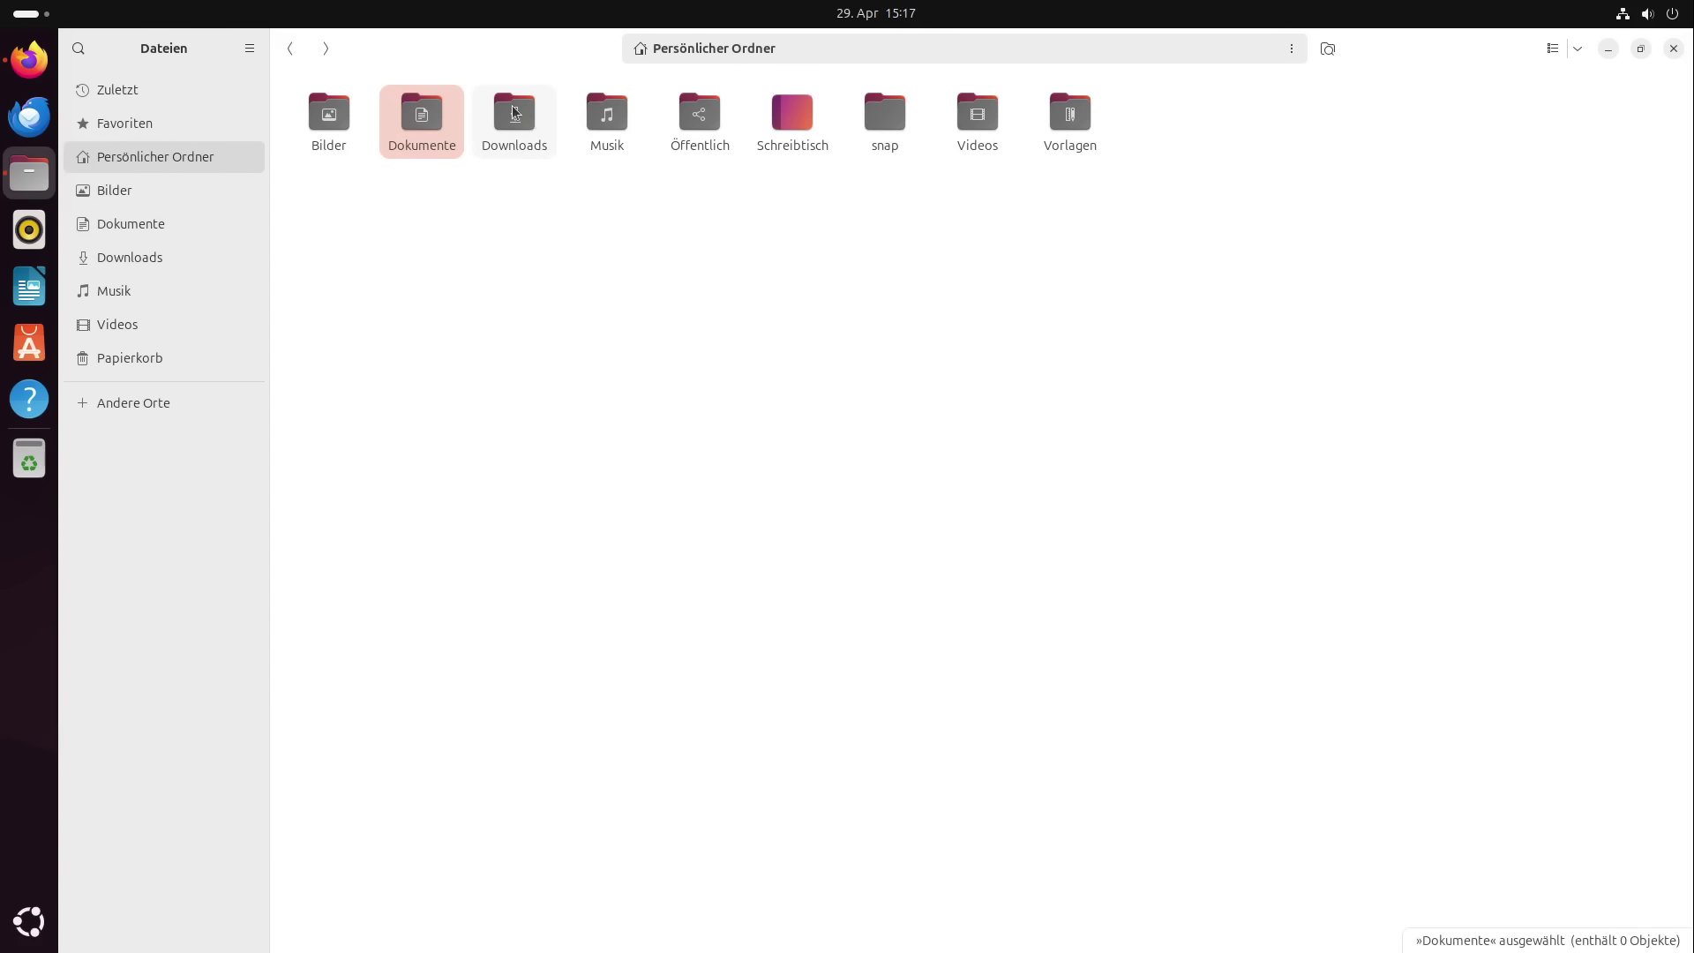
{"action": "double_click", "coordinate": [513, 113]}
{"action": "left_click", "coordinate": [289, 49]}
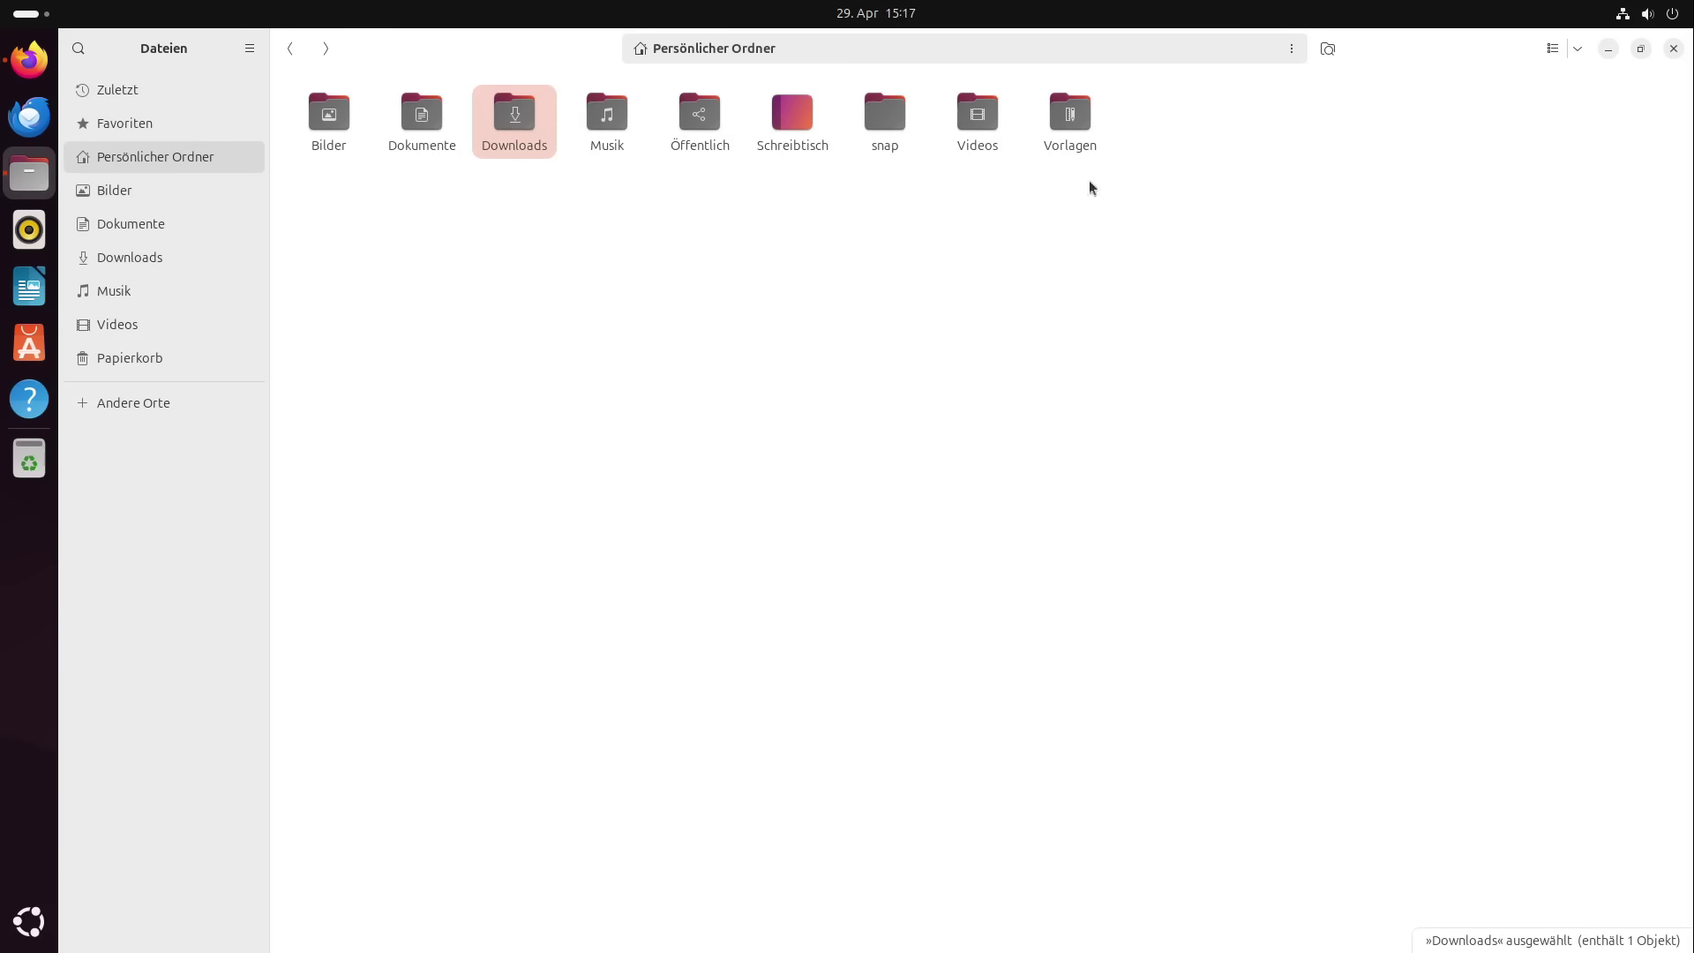
Move the Vorlagen folder from the home folder to the trash
{"action": "left_click_drag", "start_coordinate": [1123, 197], "coordinate": [1037, 119]}
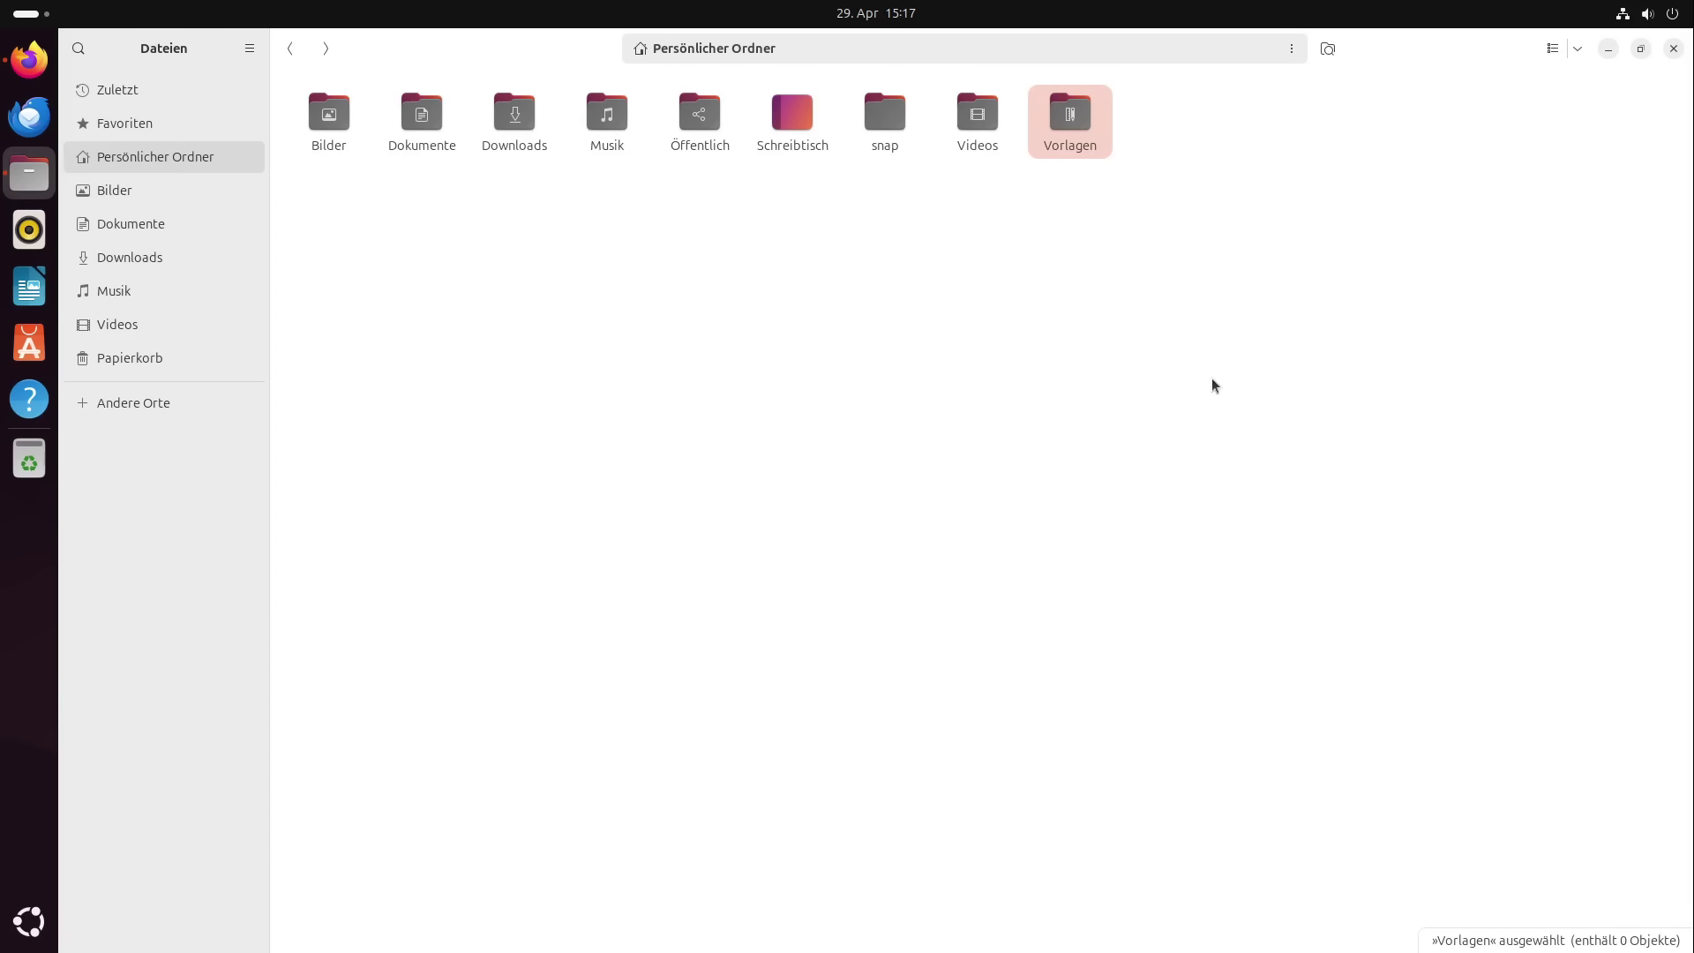
{"action": "key", "text": "Delete"}
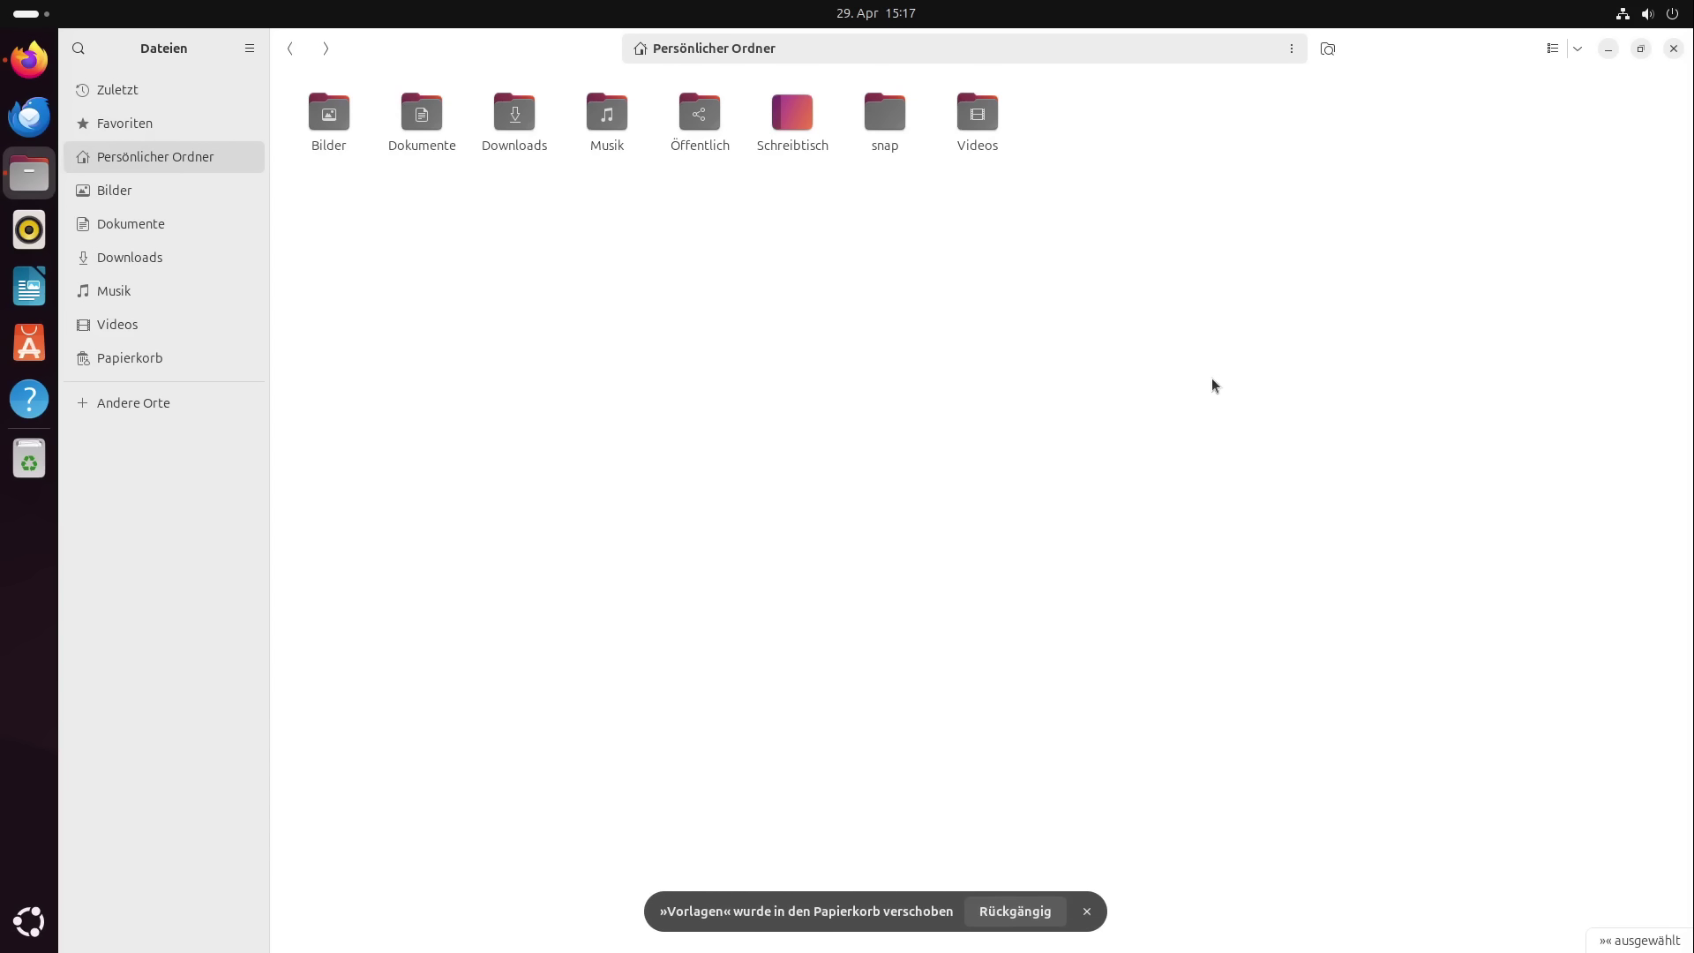
Try selecting all home folders at once and the group from Bilder to Öffentlich, clearing each selection
{"action": "key", "text": "ctrl+a"}
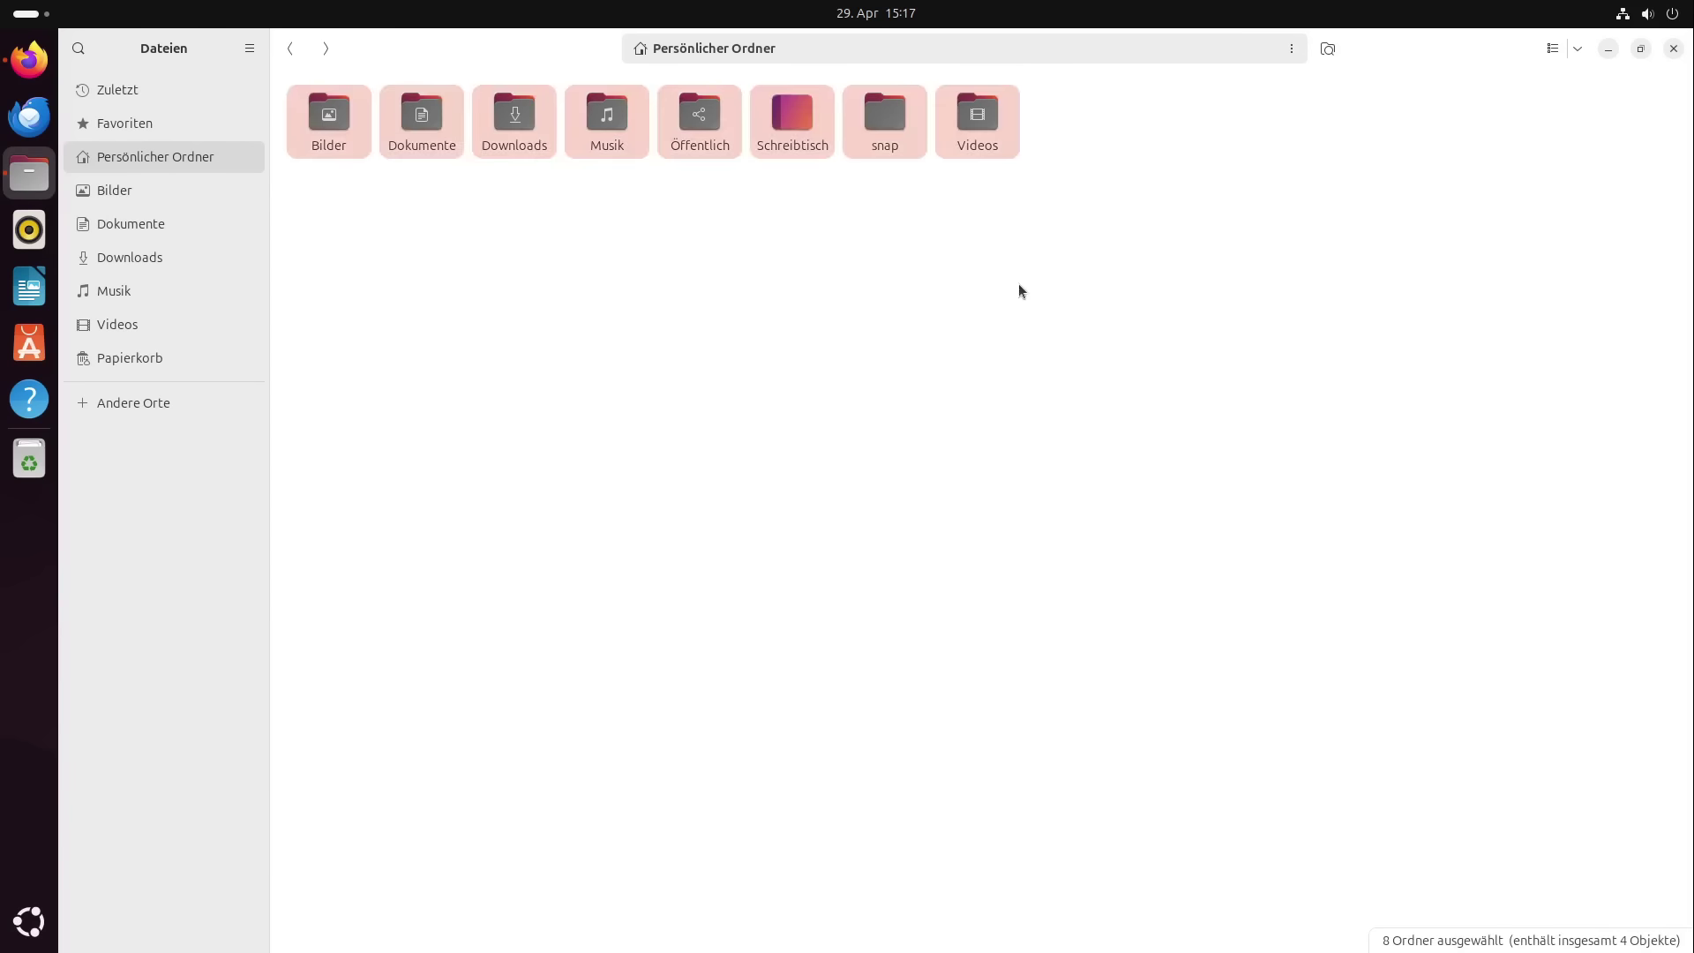
{"action": "left_click", "coordinate": [1085, 268]}
{"action": "left_click_drag", "start_coordinate": [1105, 289], "coordinate": [320, 111]}
{"action": "left_click", "coordinate": [525, 254]}
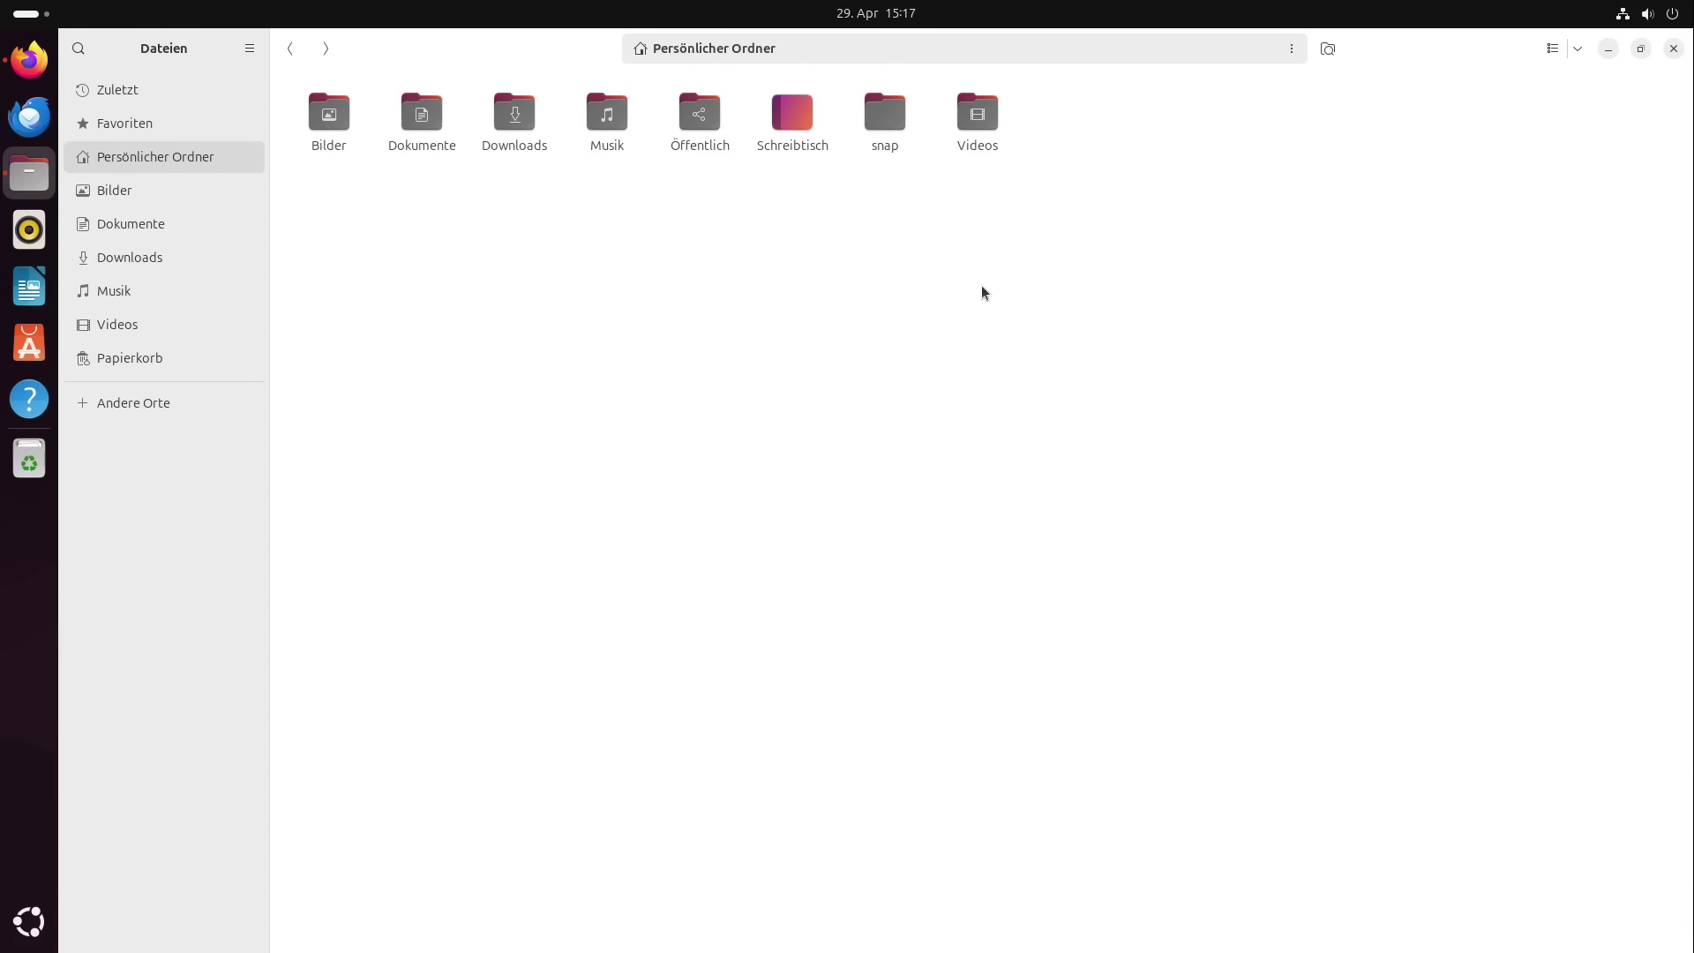
{"action": "left_click_drag", "start_coordinate": [732, 206], "coordinate": [300, 95]}
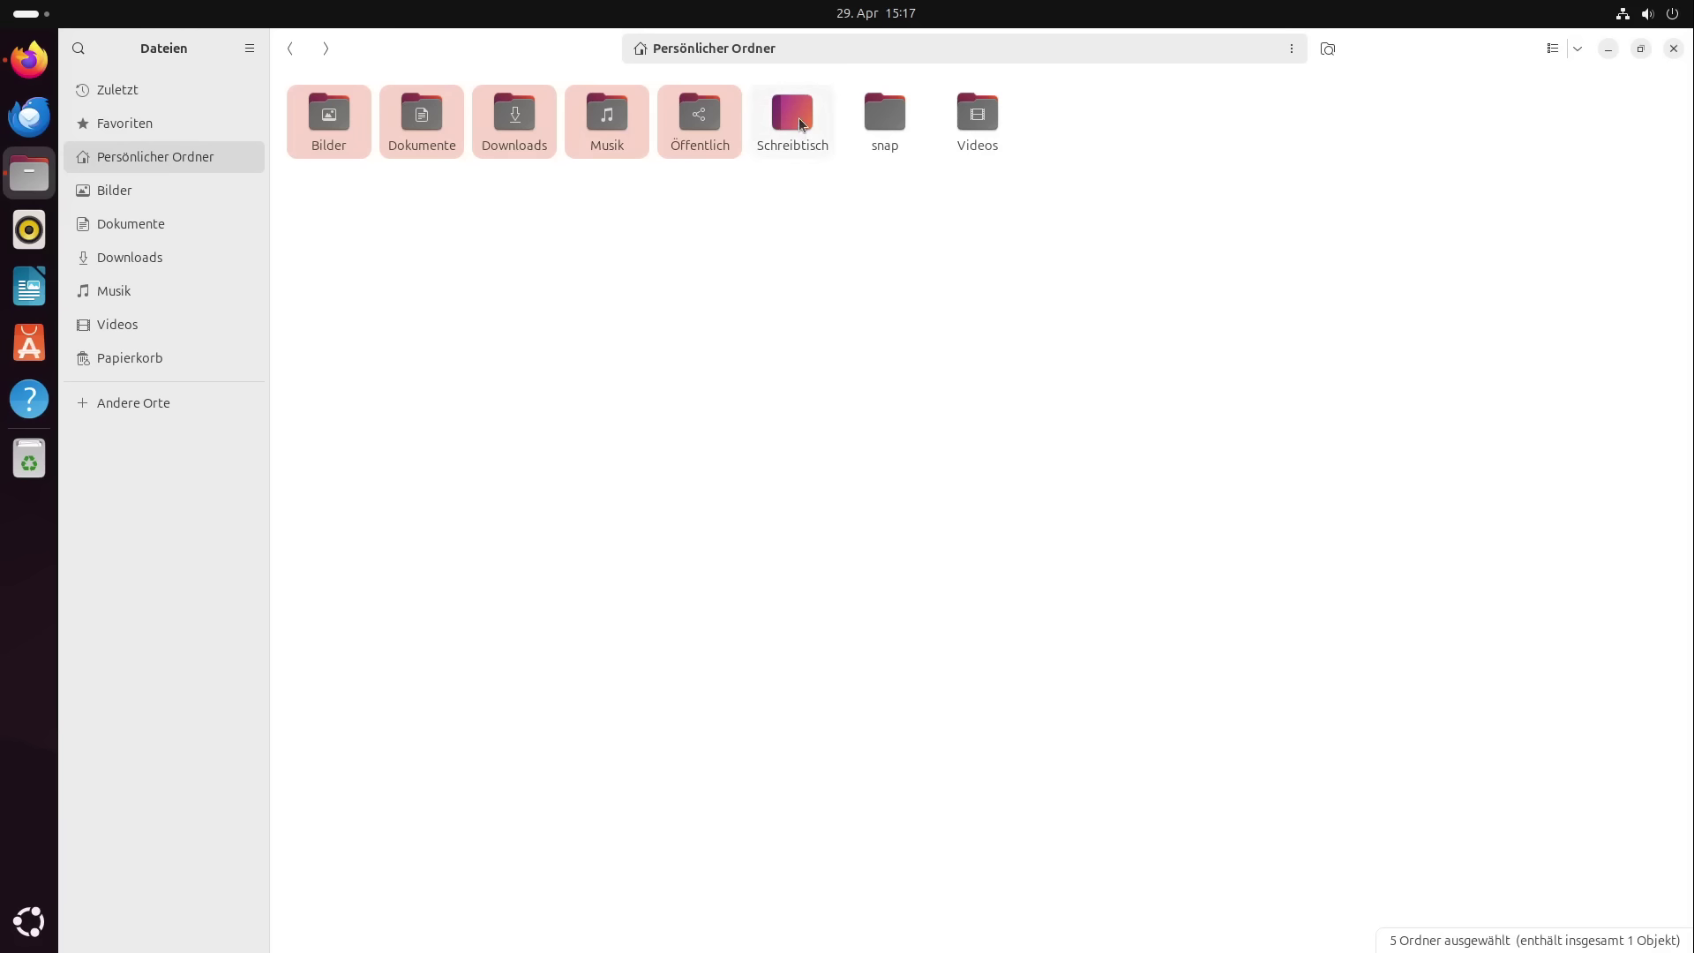
{"action": "left_click", "coordinate": [813, 205]}
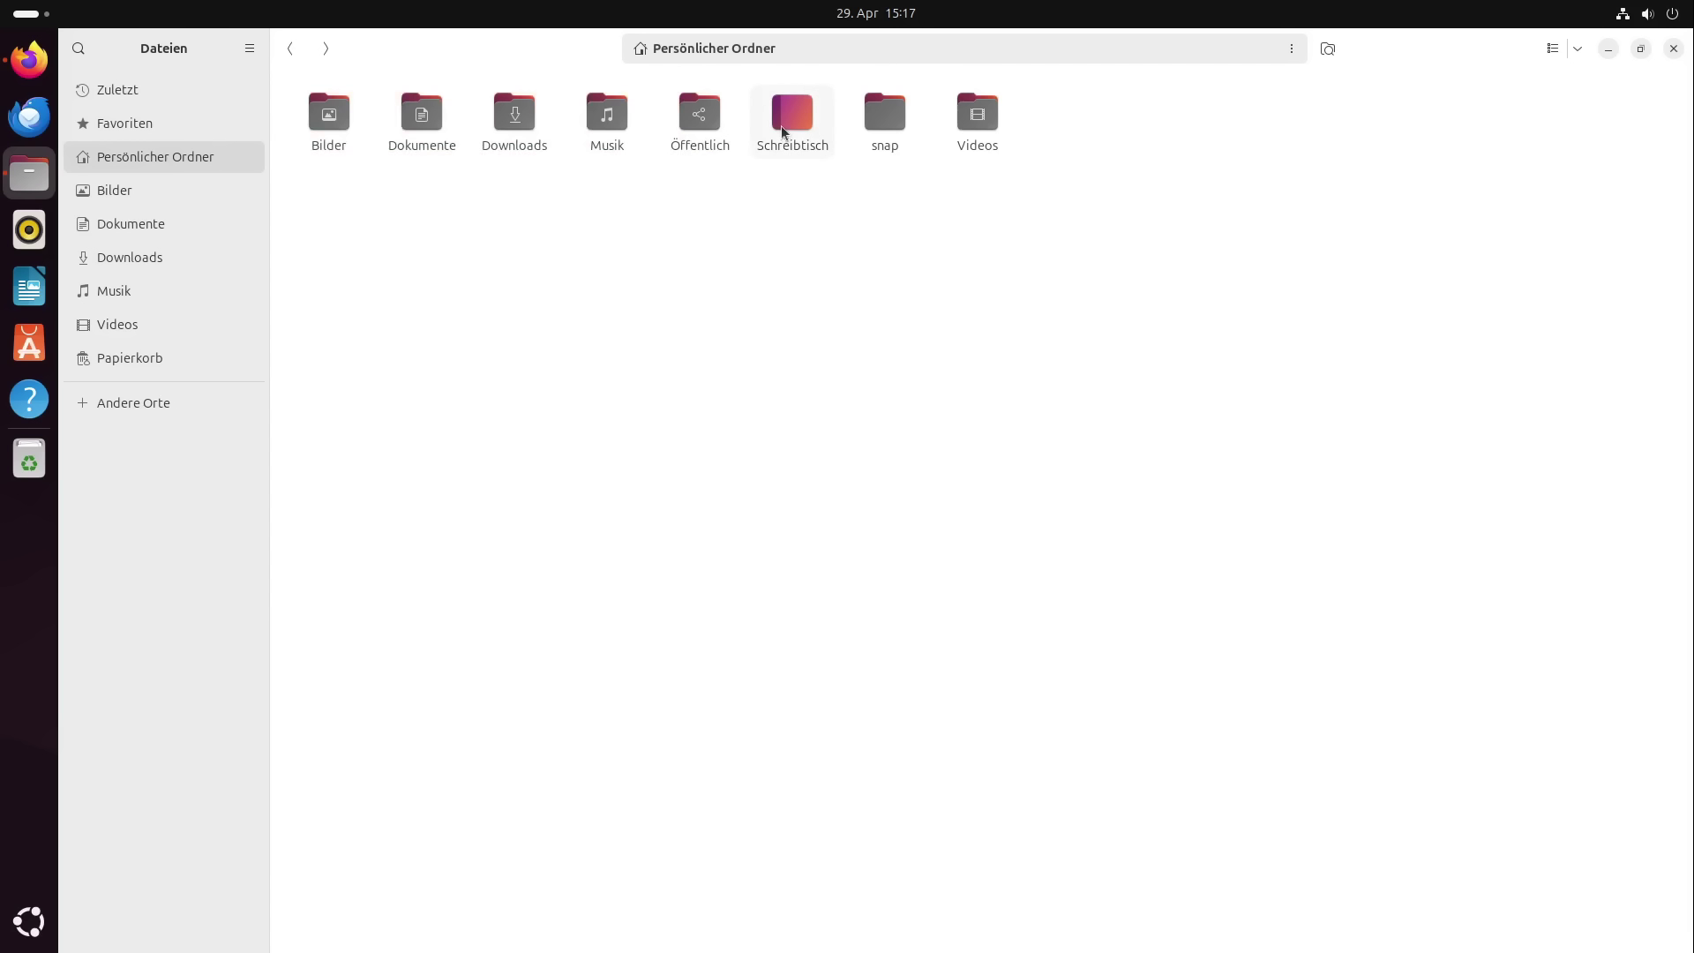
Select the Schreibtisch folder, pull the file manager out of its maximized state and maximize it again
{"action": "left_click", "coordinate": [781, 125]}
{"action": "left_click_drag", "start_coordinate": [493, 53], "coordinate": [615, 392]}
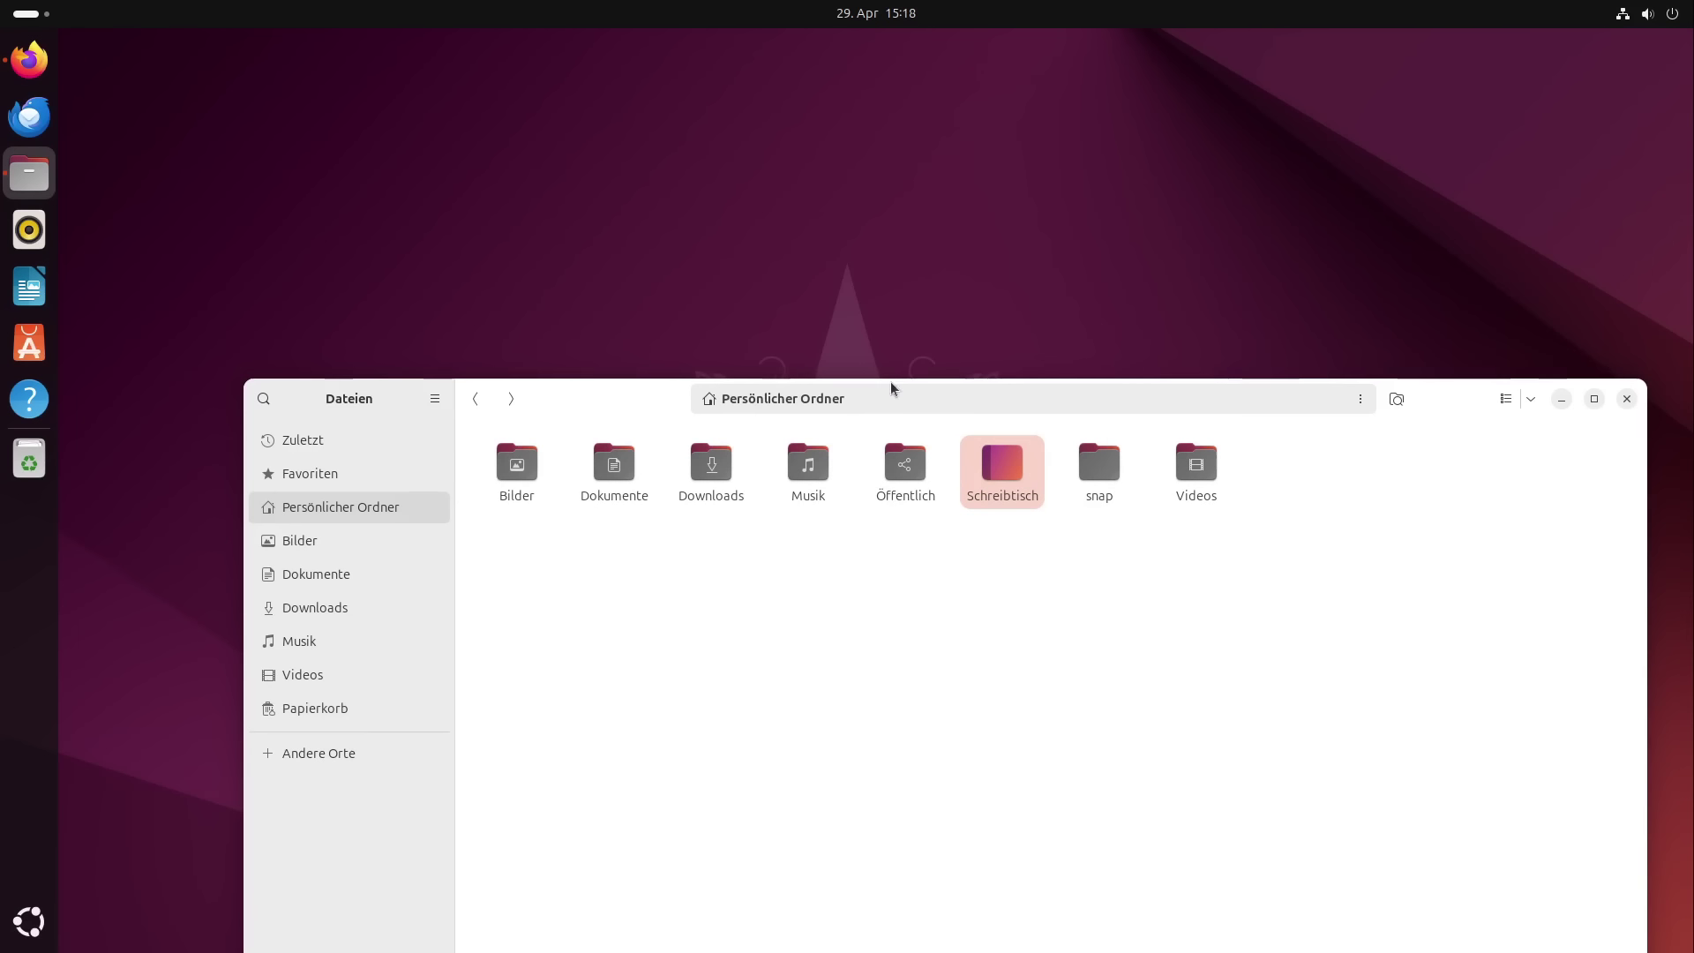
{"action": "double_click", "coordinate": [653, 408]}
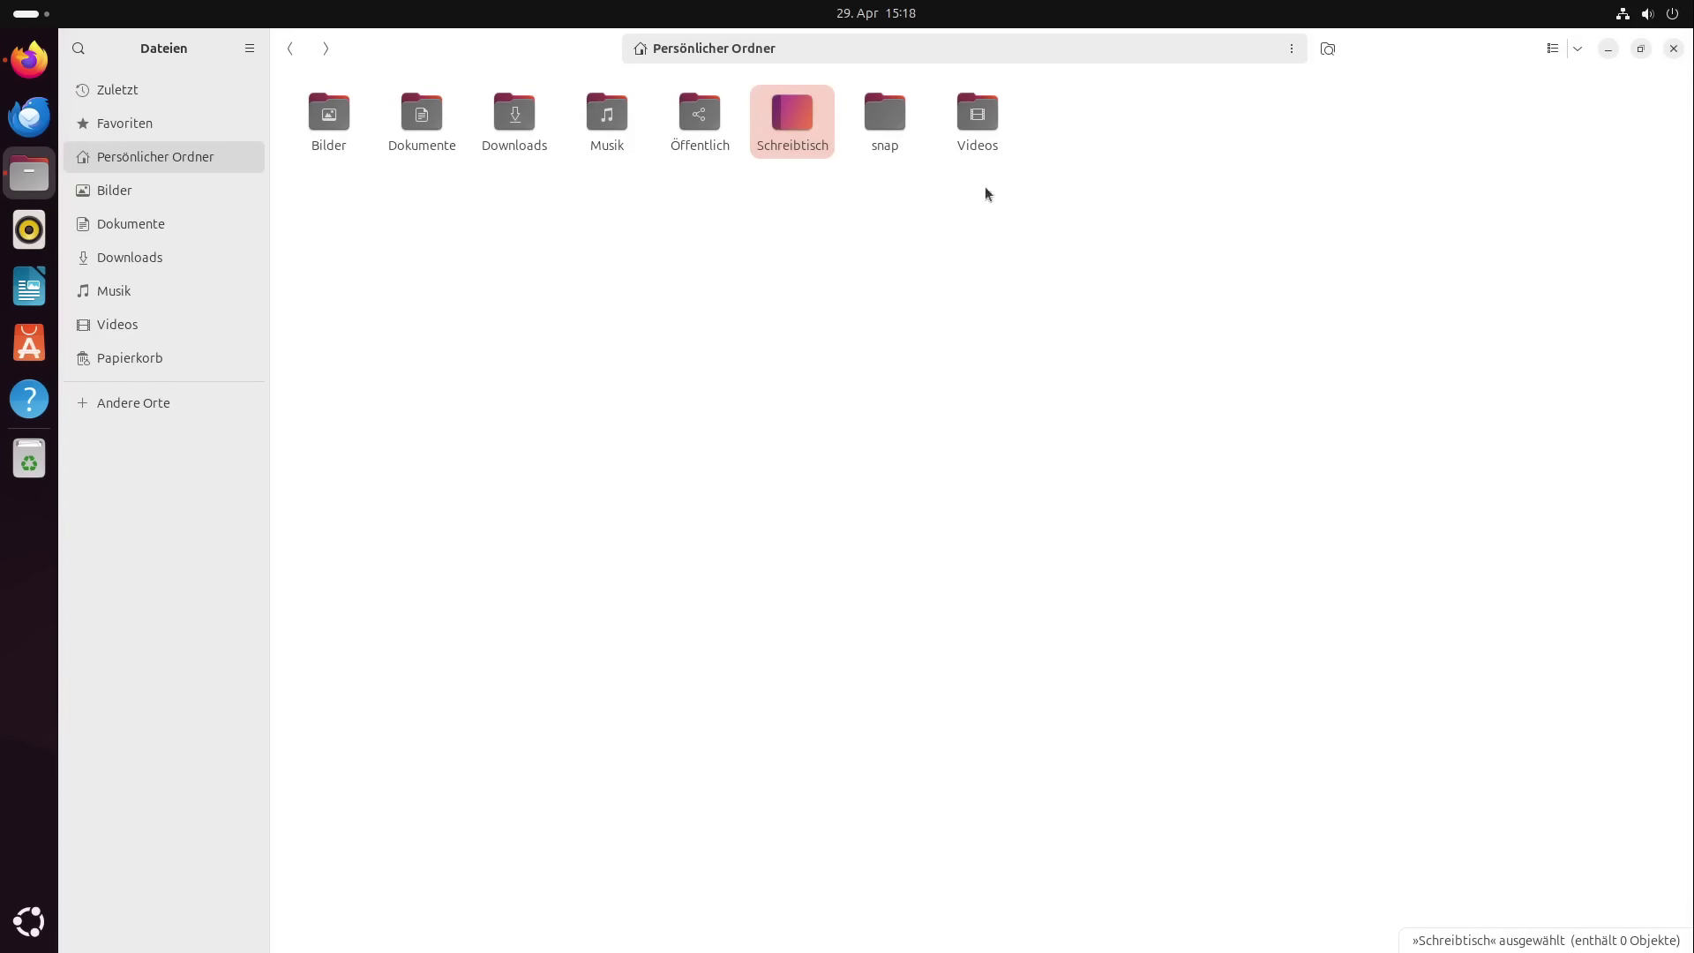
Show the home folder's path in editable form, dismiss it, and open the file manager's main menu
{"action": "left_click", "coordinate": [720, 45]}
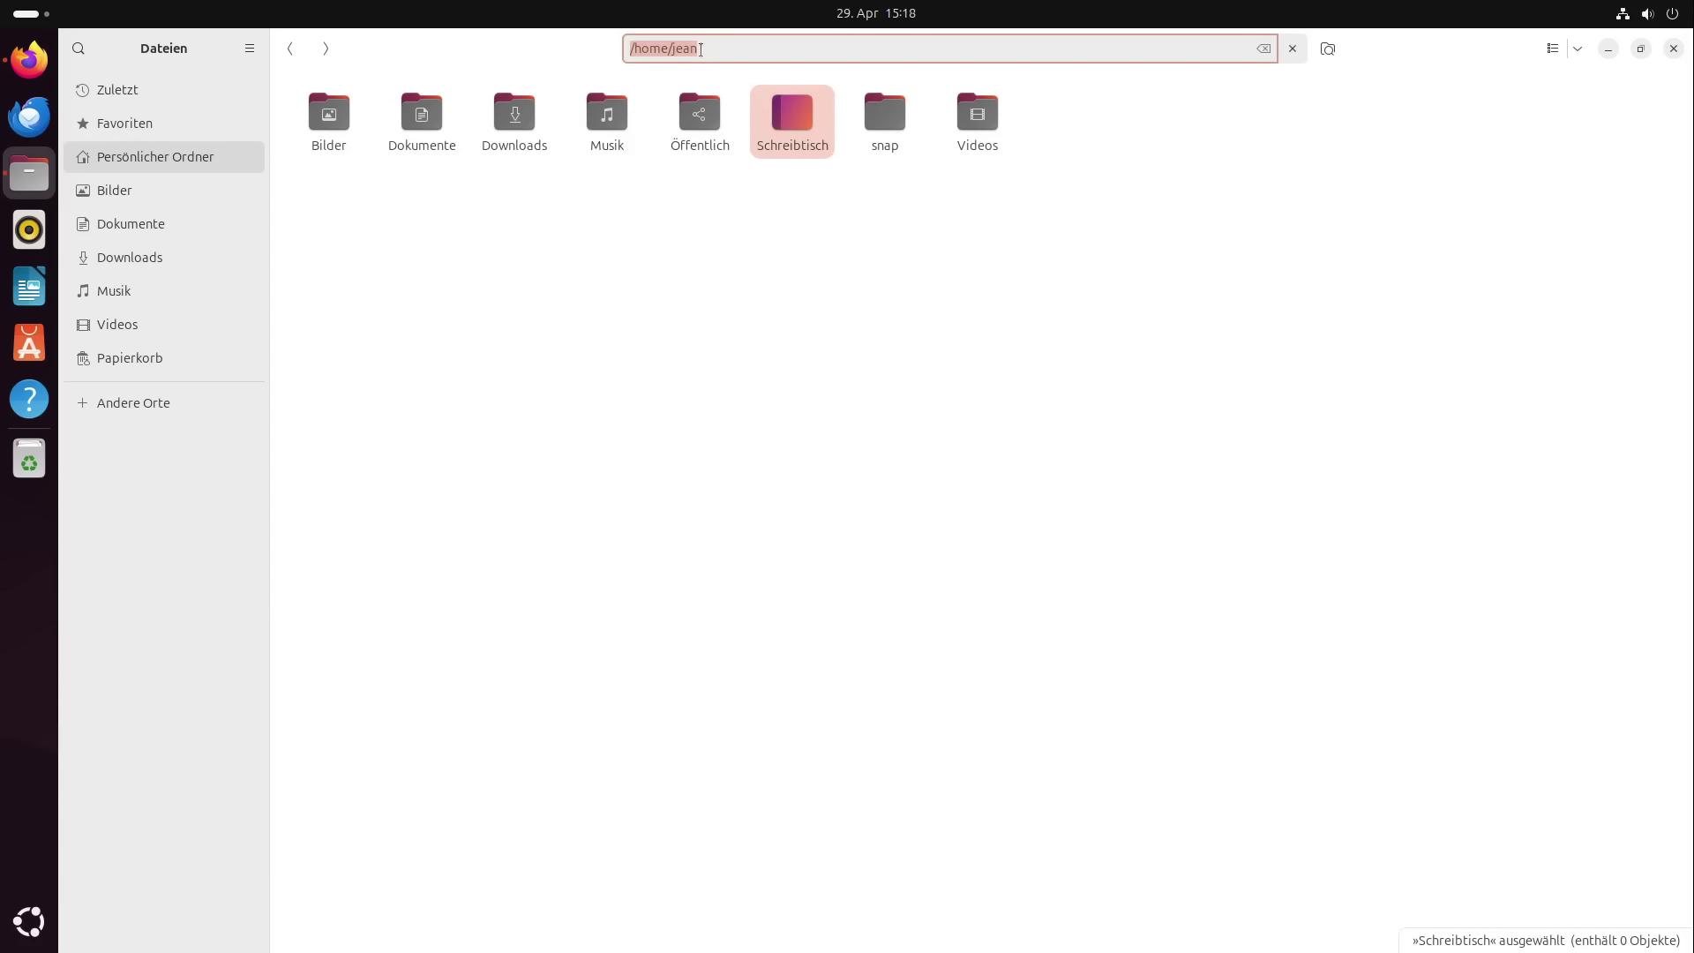
{"action": "left_click", "coordinate": [772, 283]}
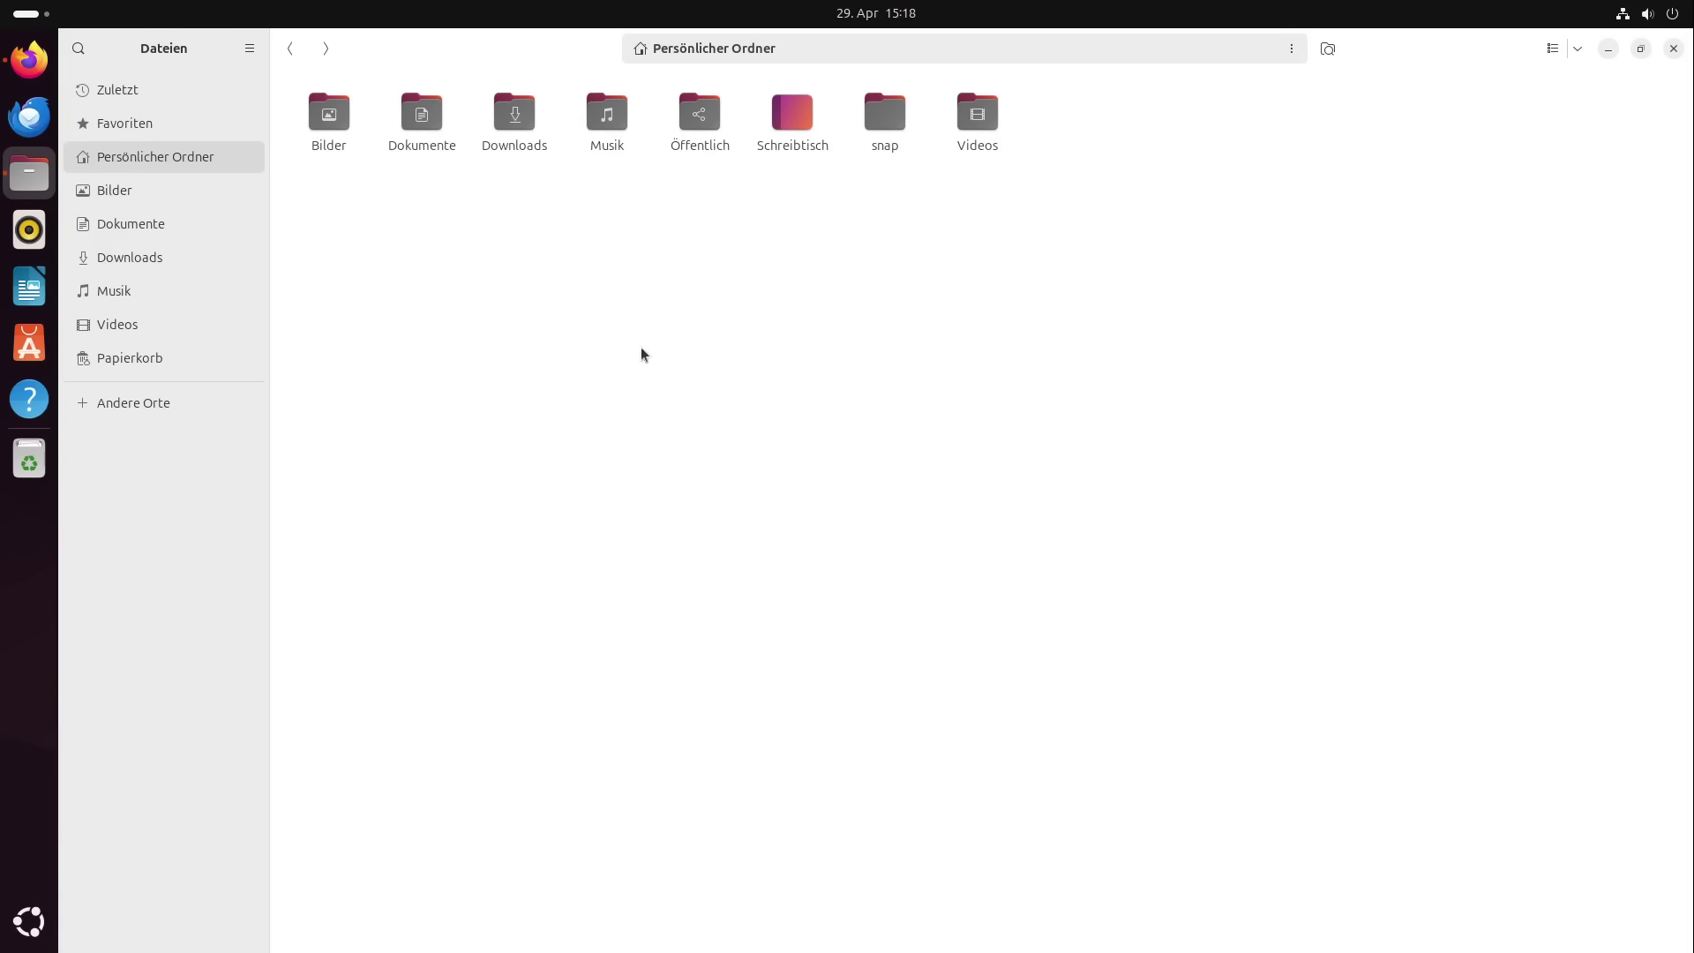
{"action": "left_click", "coordinate": [248, 51]}
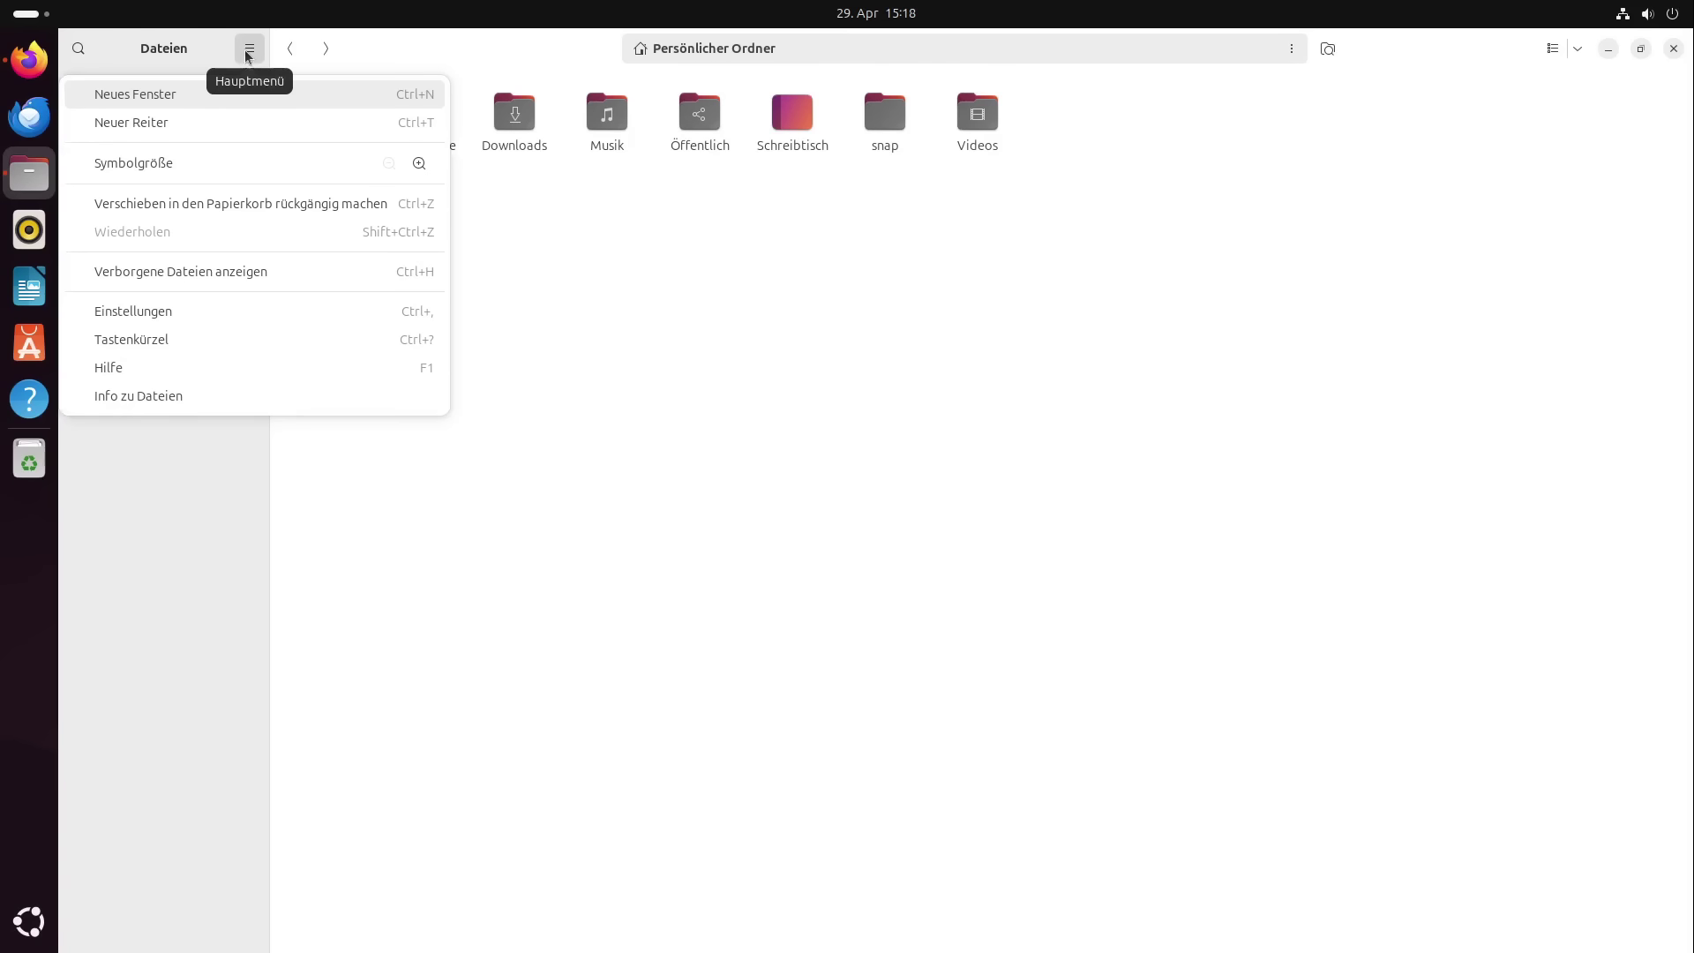
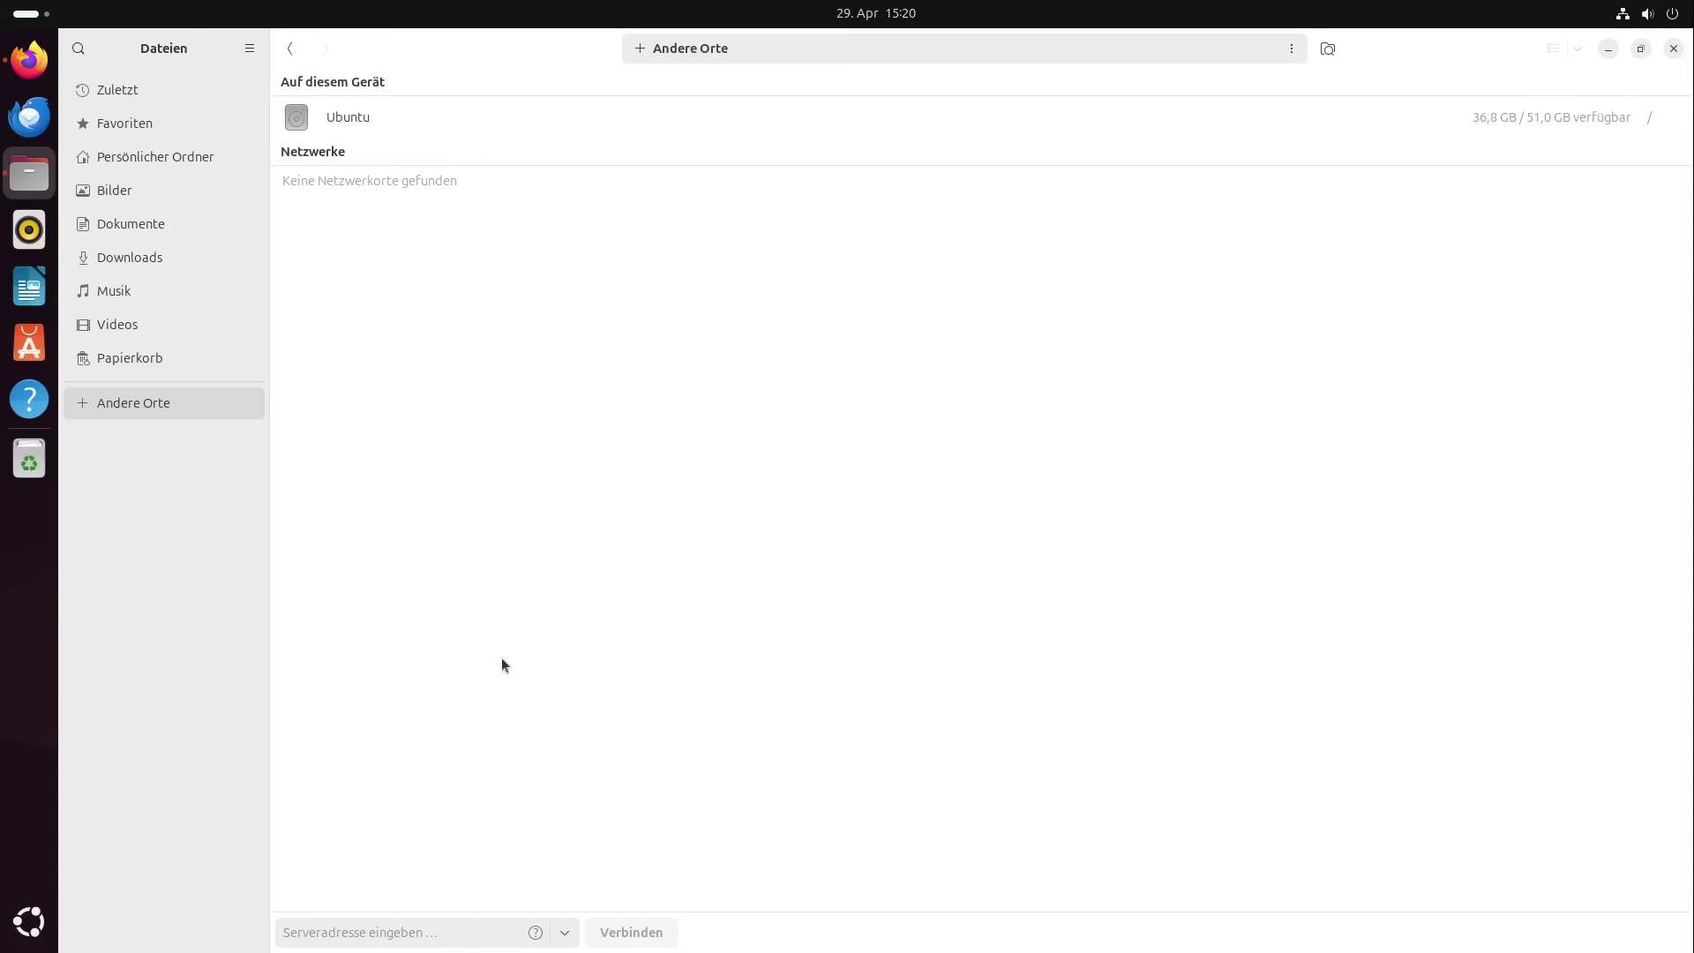
View the server address help with the available protocols under Andere Orte and close the file manager
{"action": "left_click", "coordinate": [443, 933]}
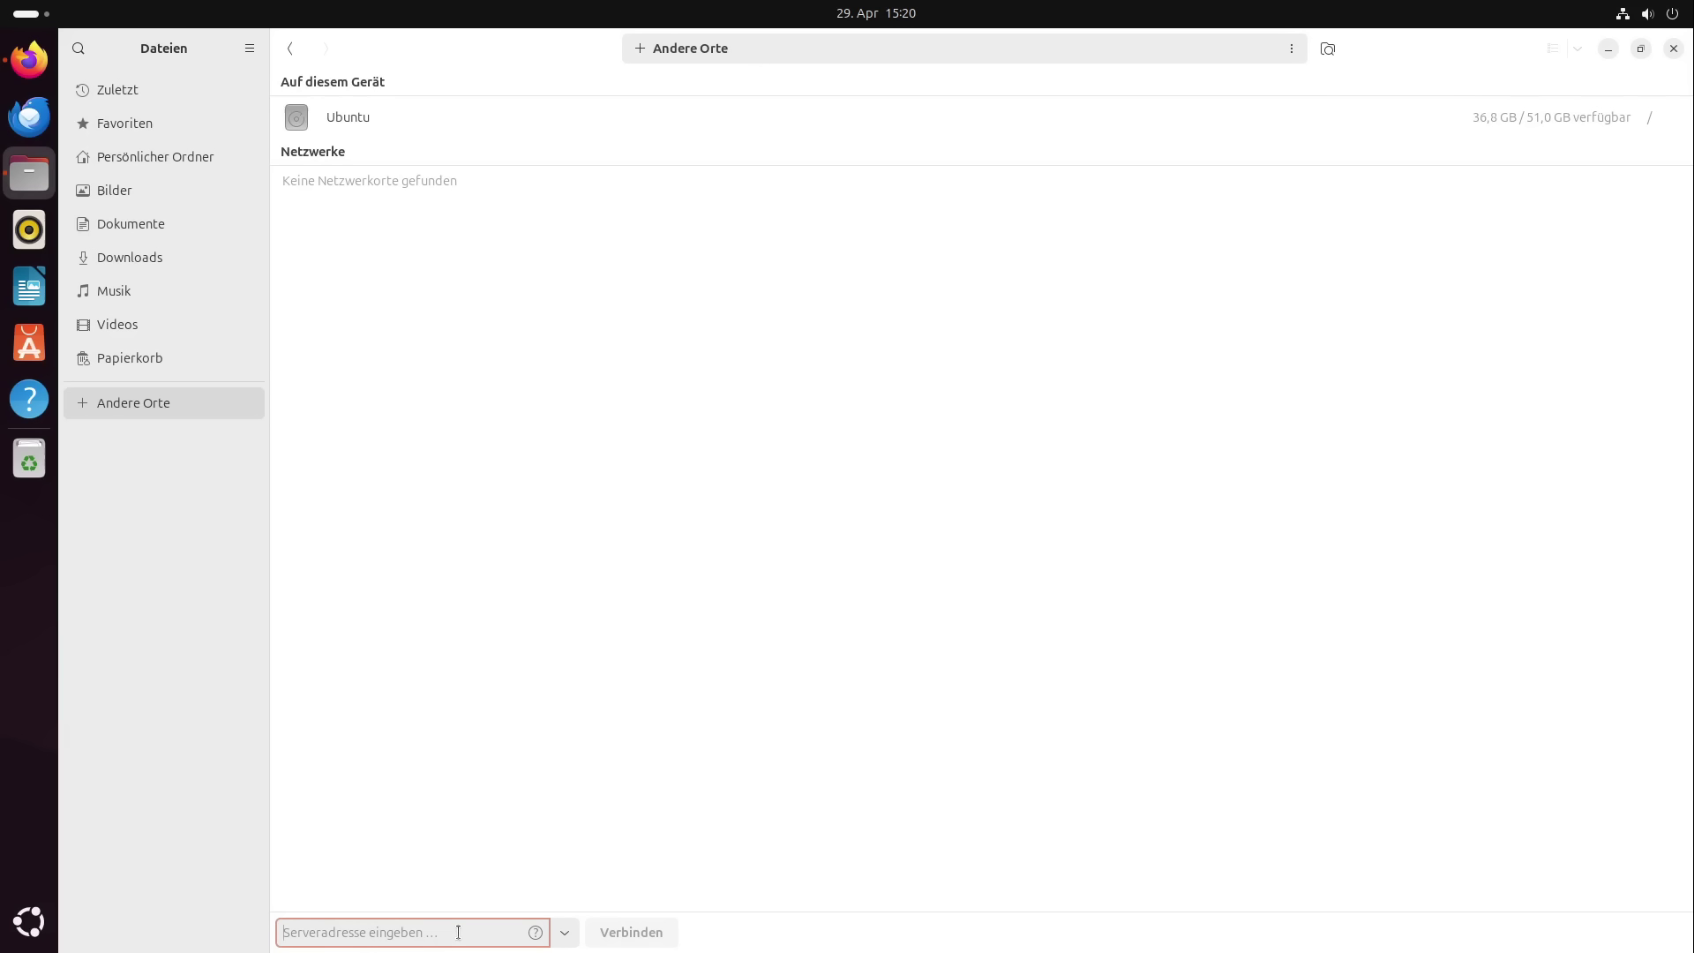
{"action": "left_click", "coordinate": [534, 934]}
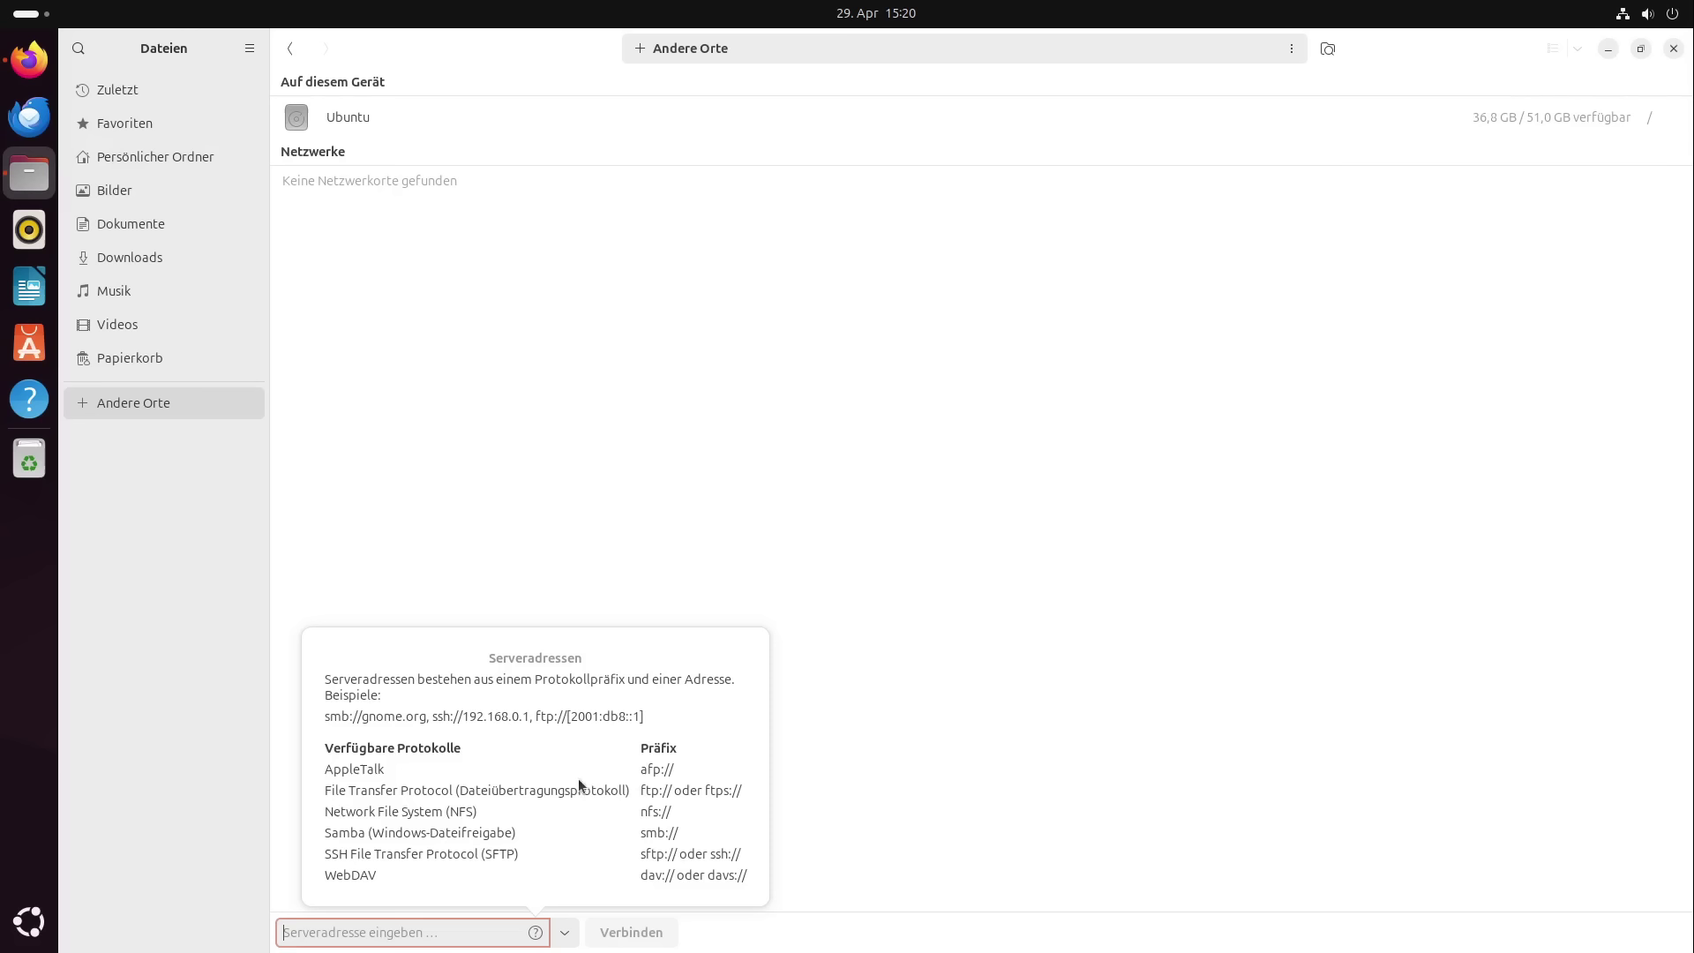
{"action": "left_click", "coordinate": [458, 942]}
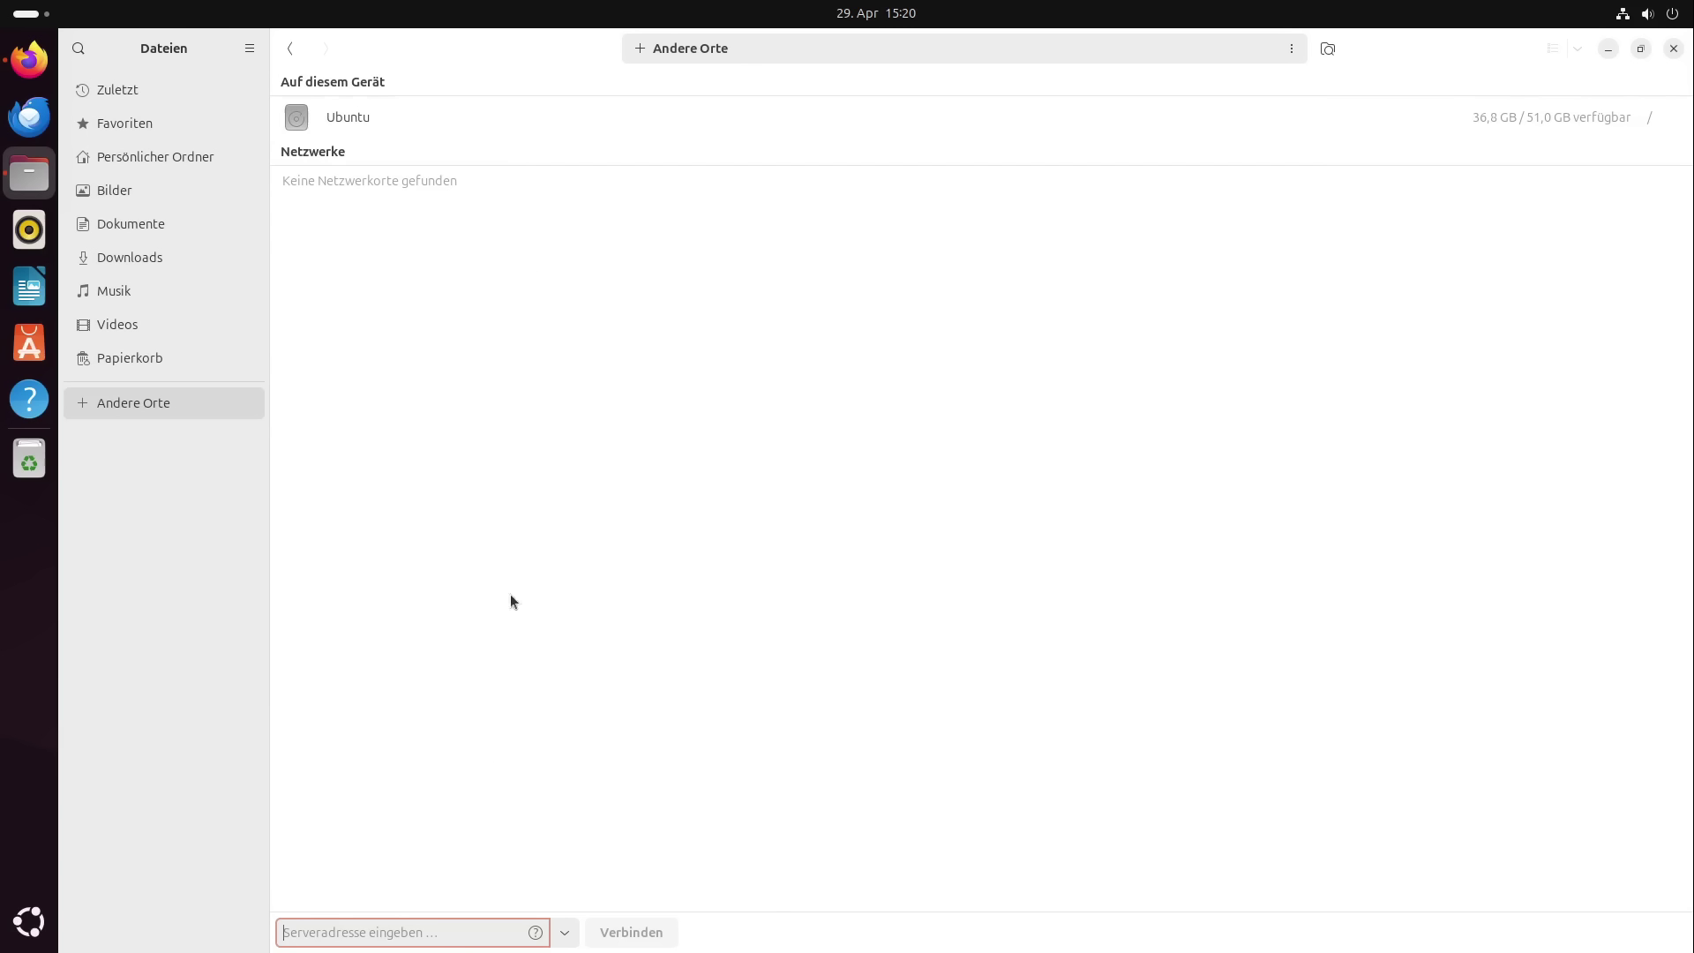
{"action": "left_click", "coordinate": [1672, 49]}
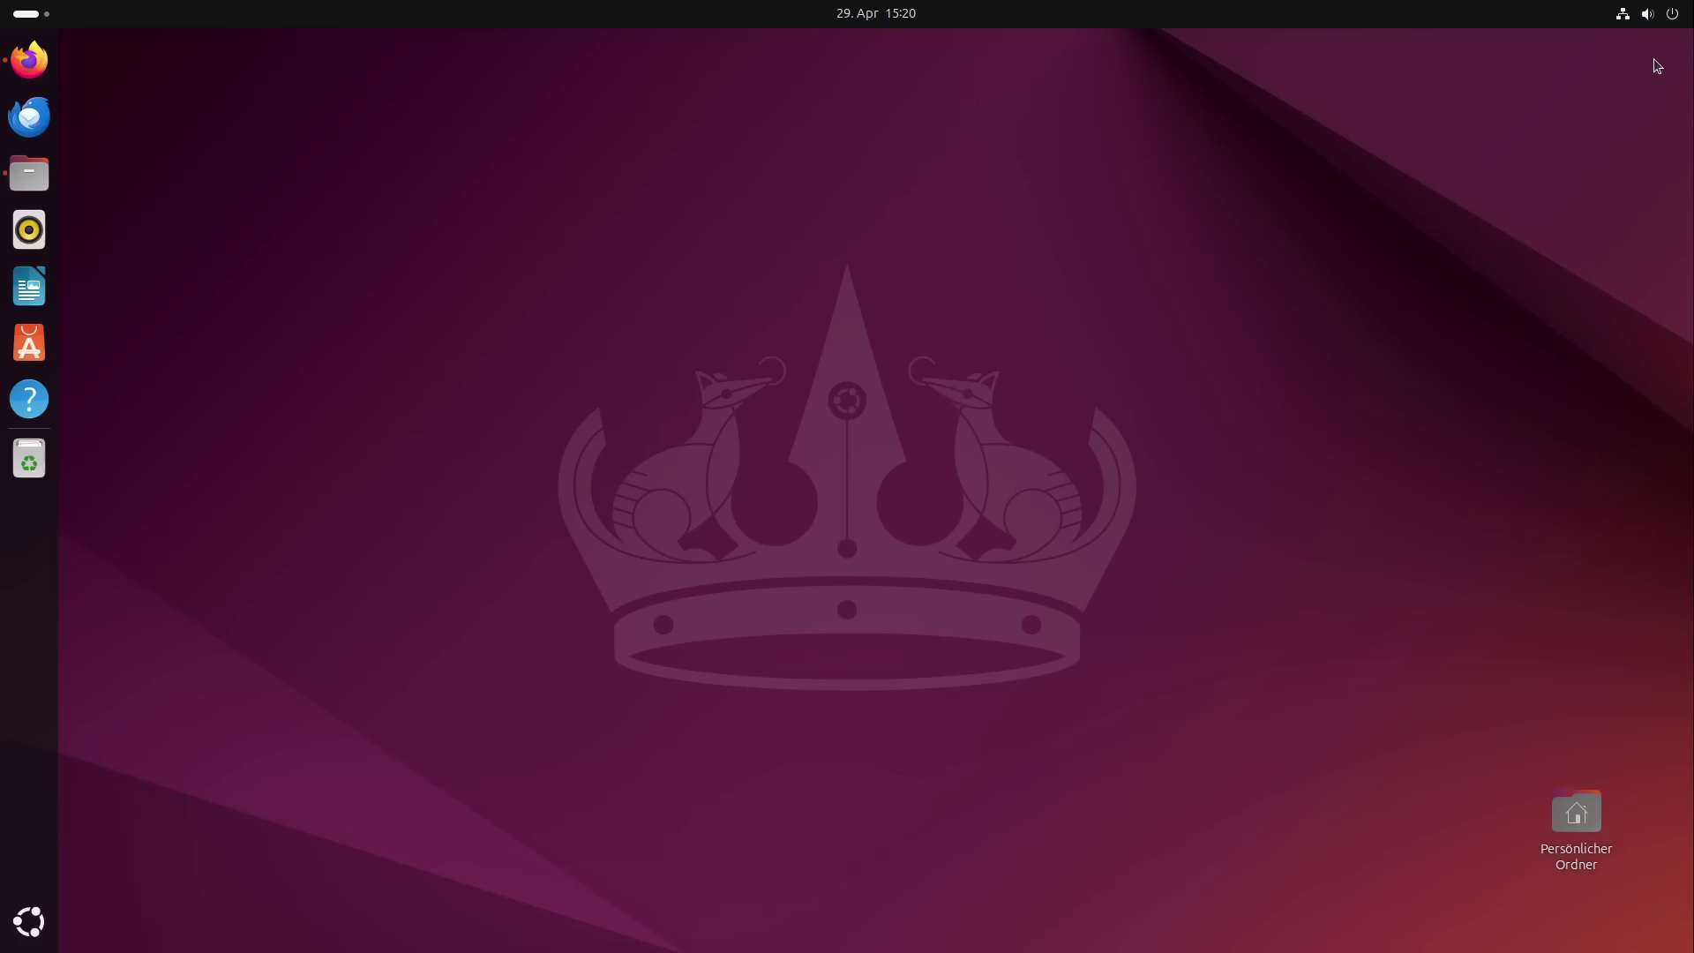
{"action": "left_click", "coordinate": [40, 924]}
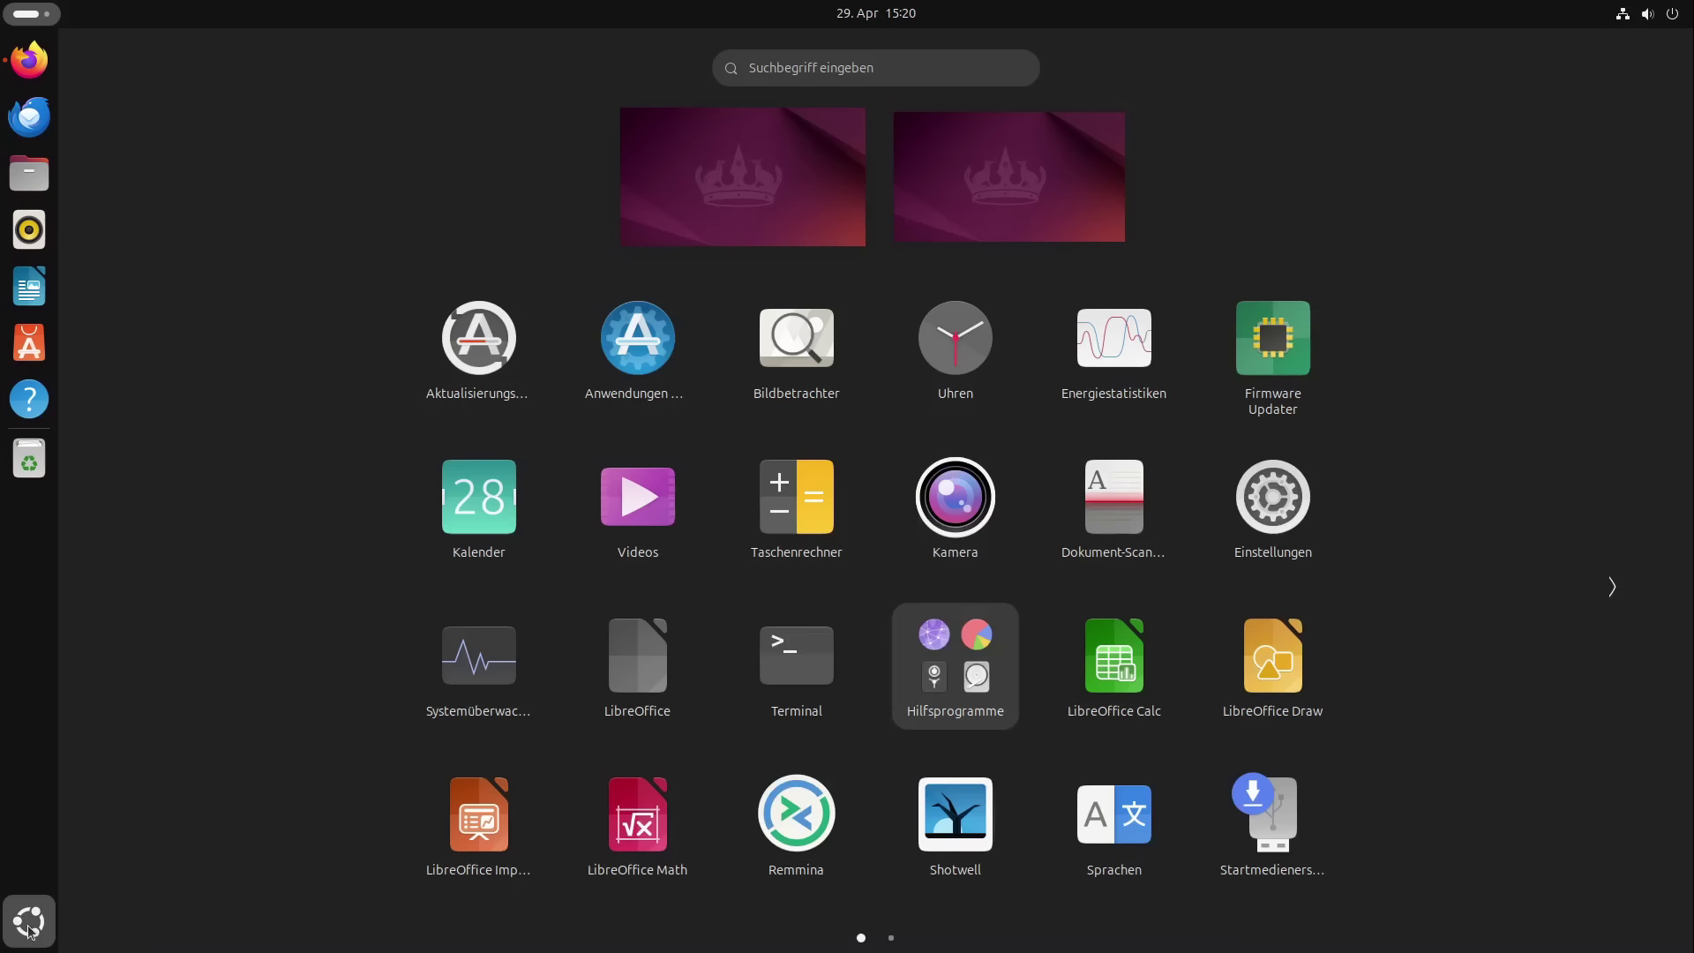
{"action": "type", "text": "onlin"}
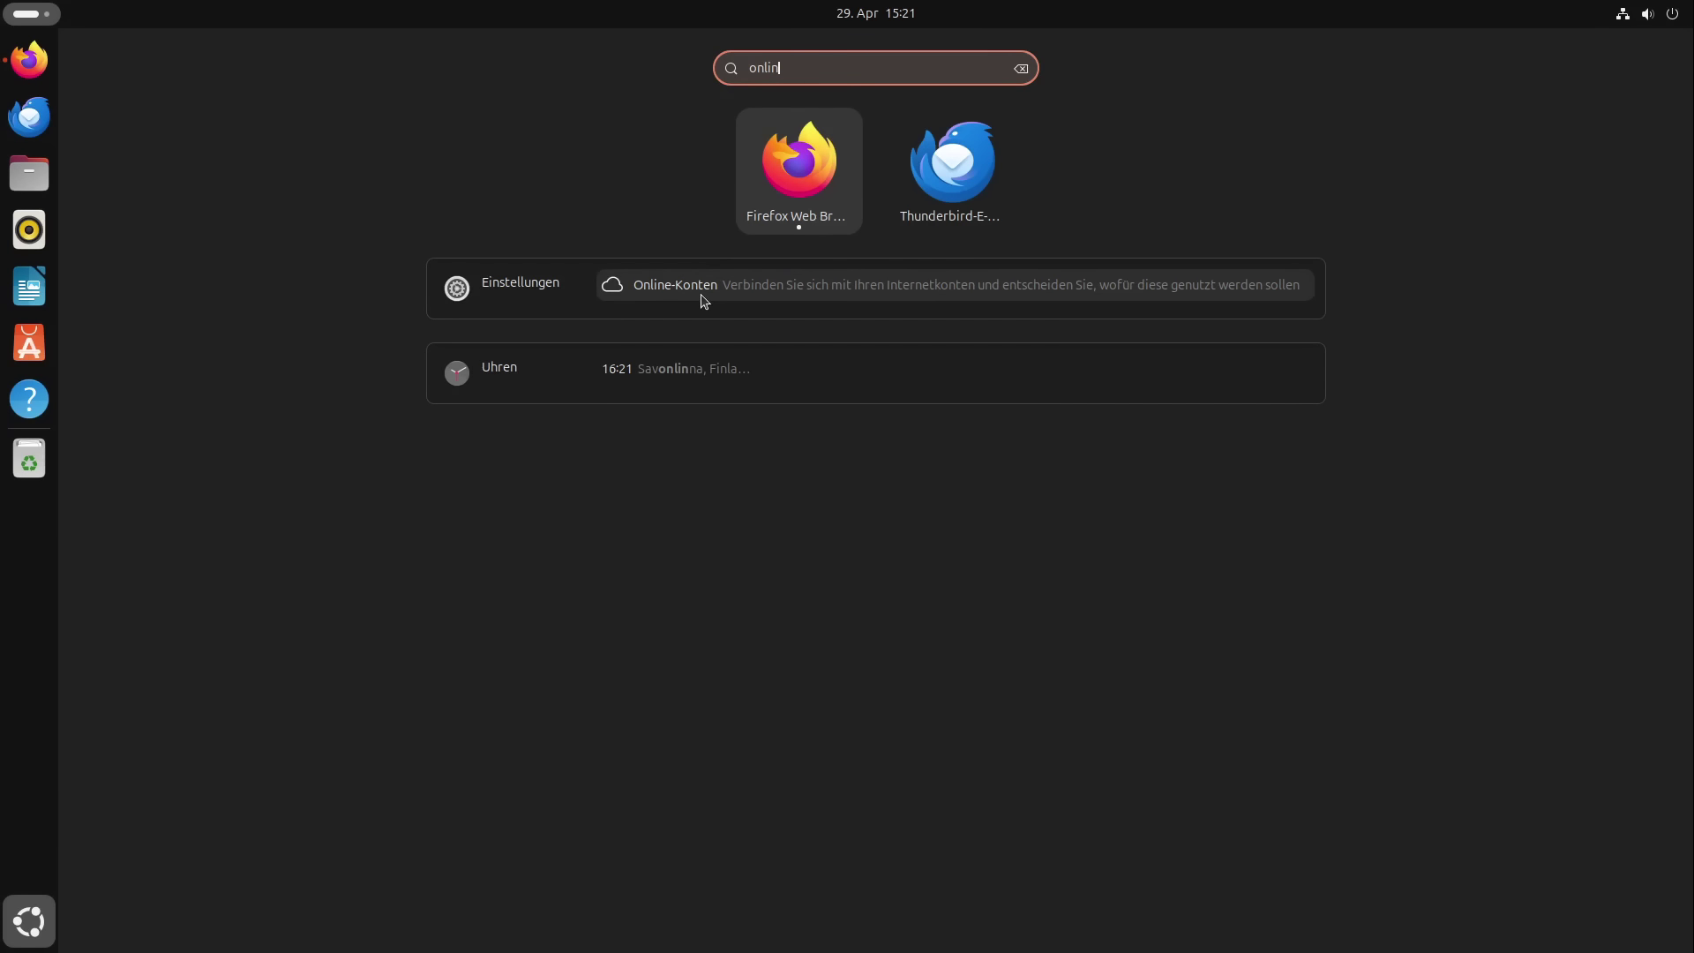
{"action": "key", "text": "Escape"}
{"action": "key", "text": "Escape"}
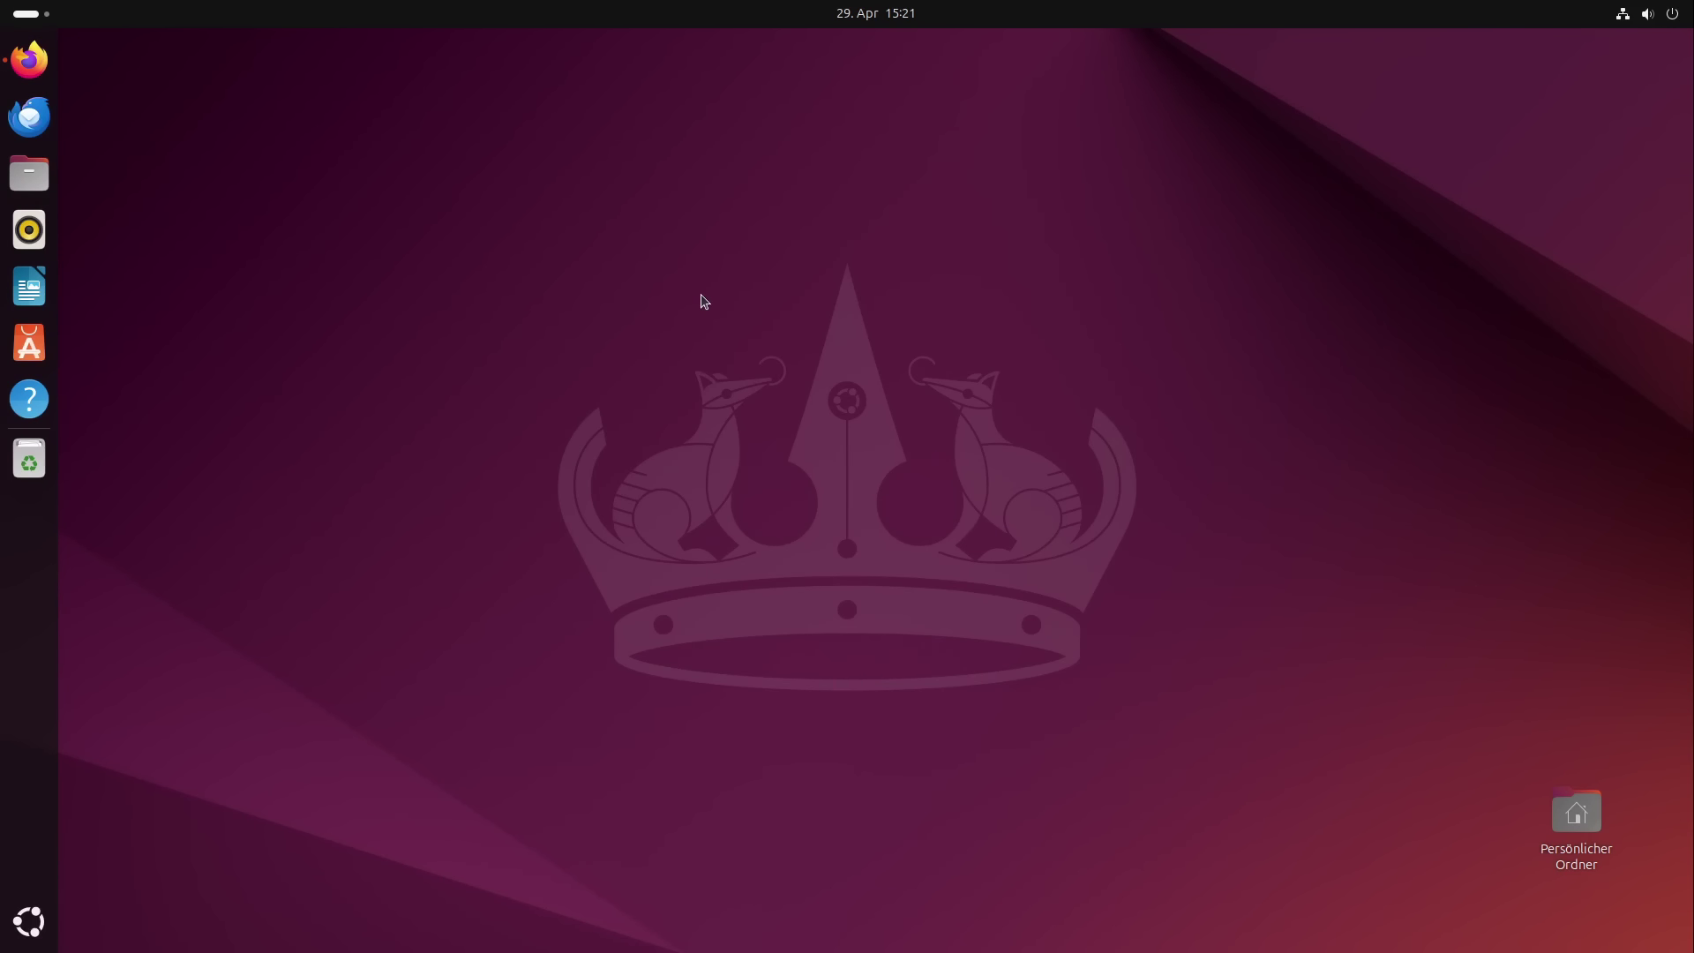
Search the system for "onlin", open the Online-Konten settings and bring up the WebDAV account form for Kalender, Kontakte und Dateien
{"action": "key", "text": "super"}
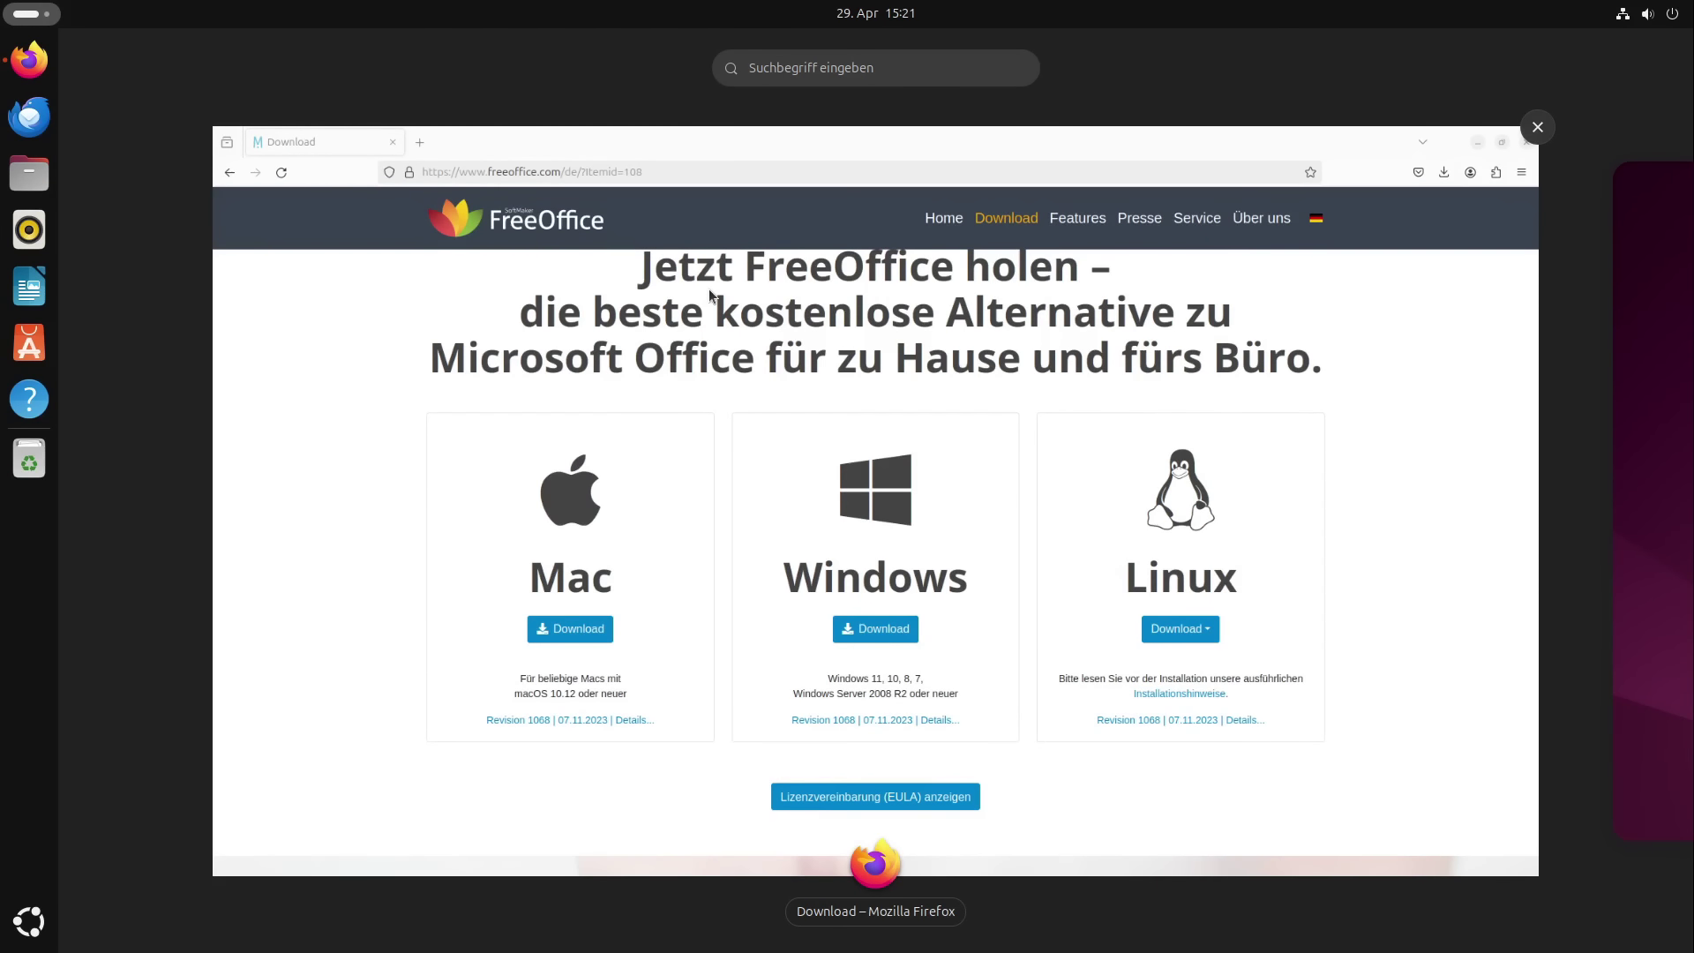
{"action": "type", "text": "on"}
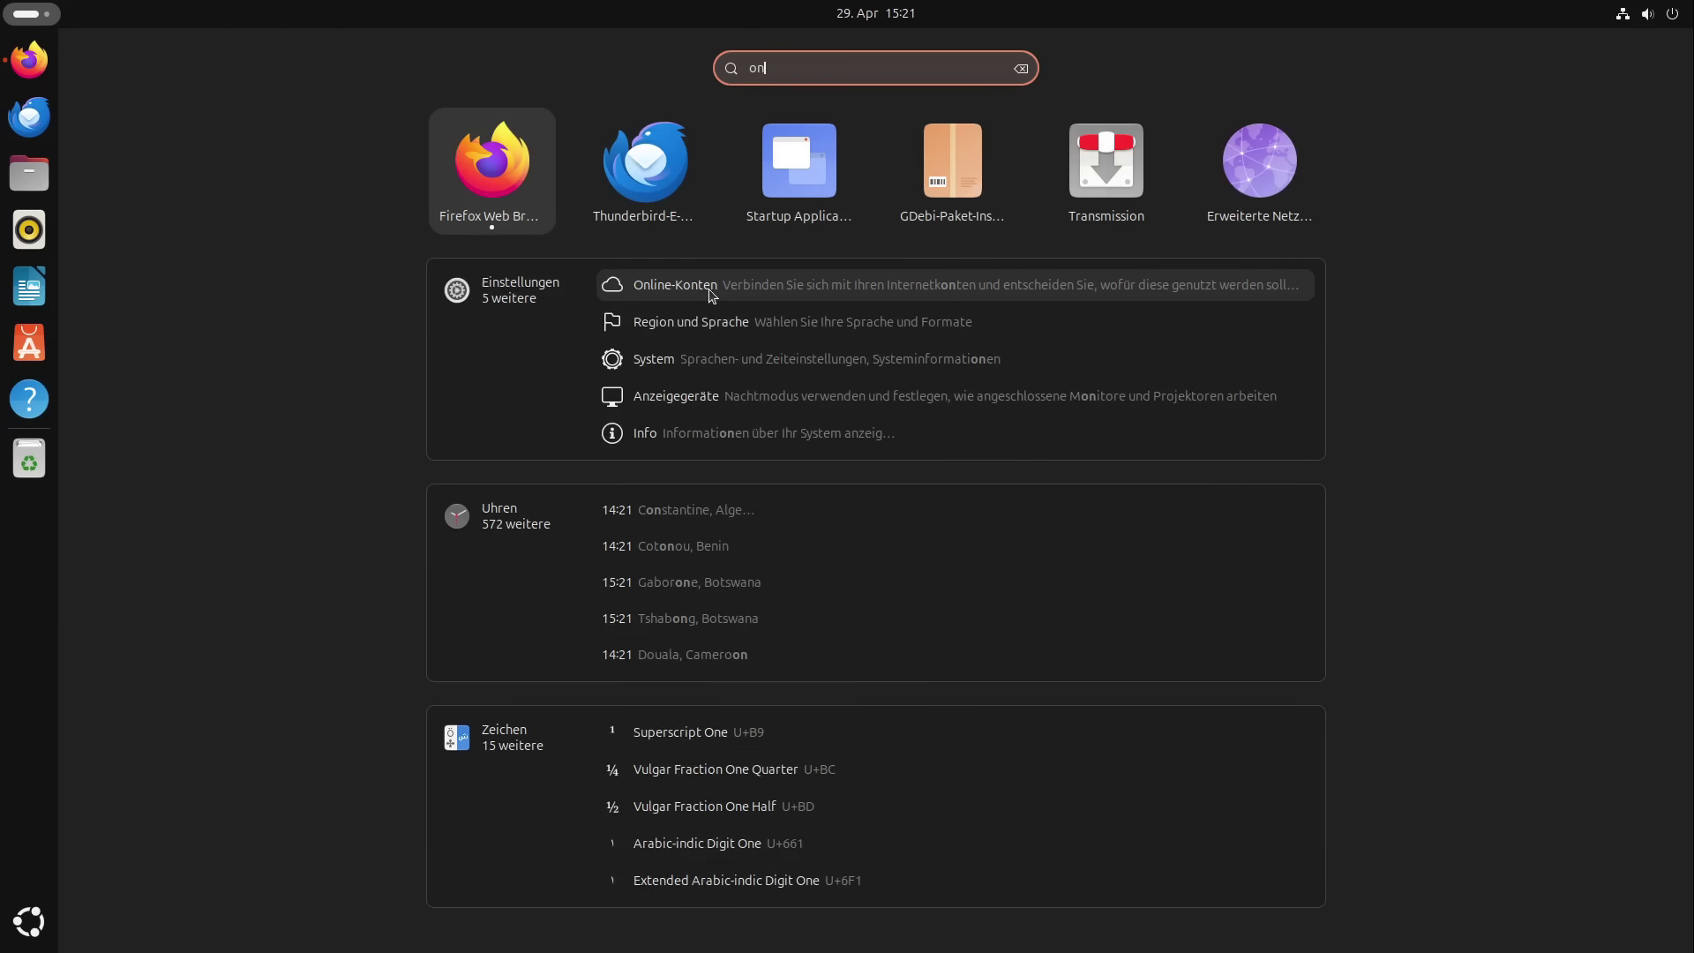
{"action": "type", "text": "lin"}
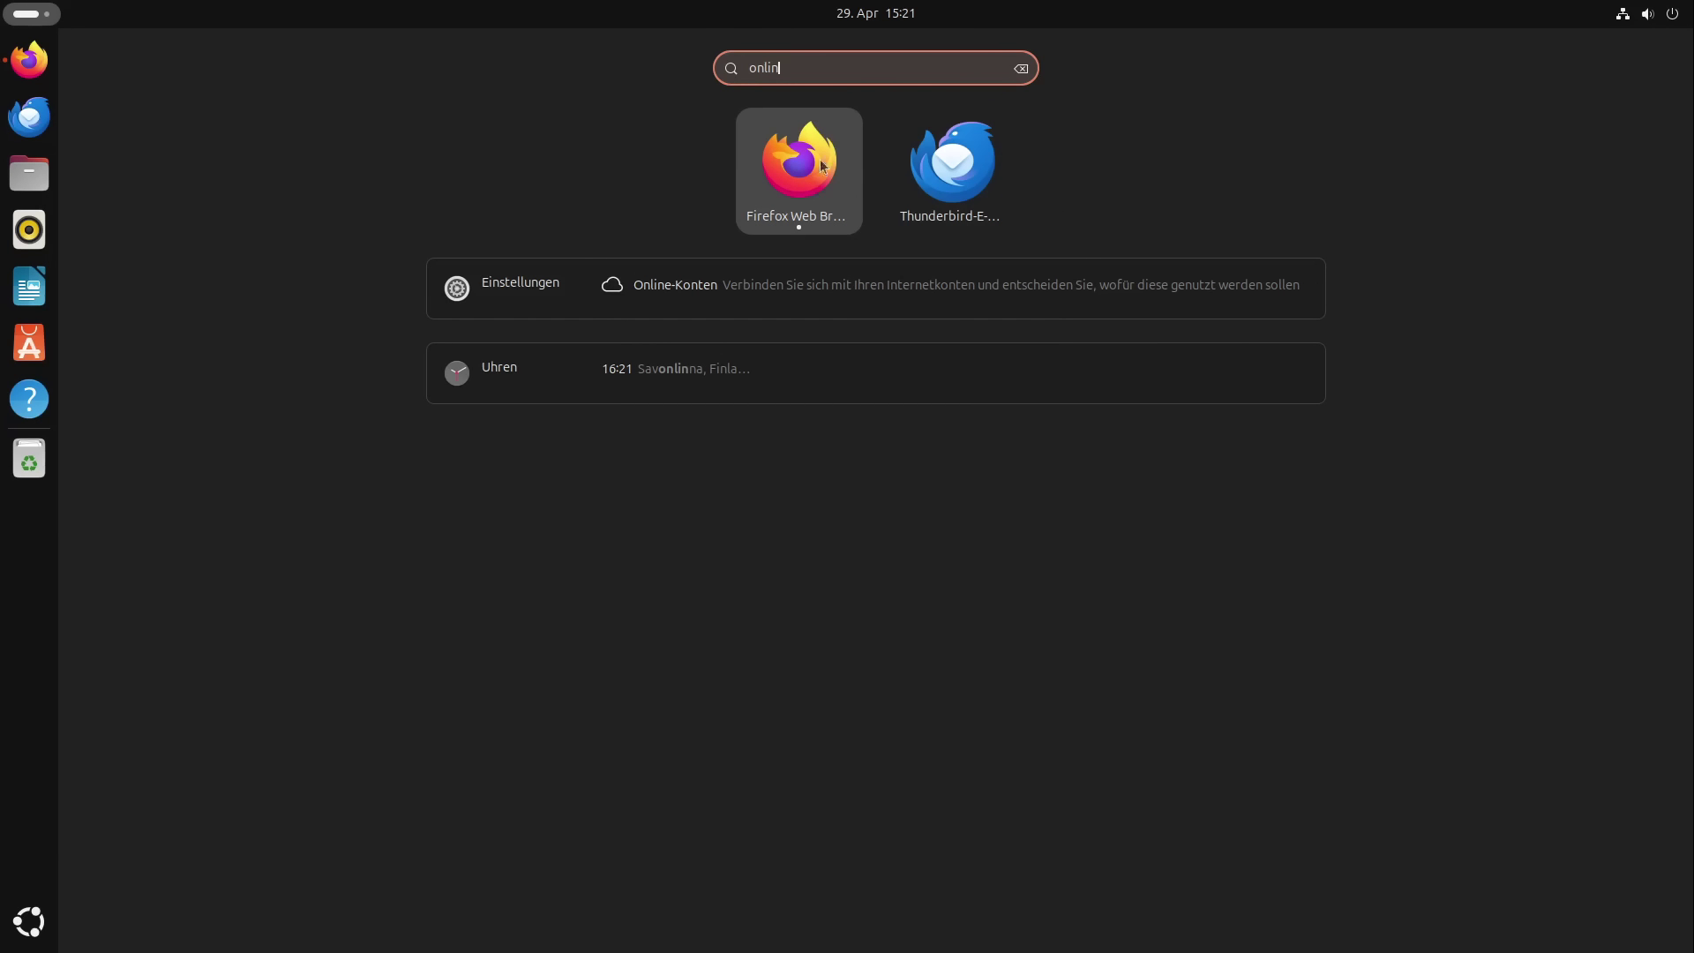
{"action": "left_click", "coordinate": [710, 287]}
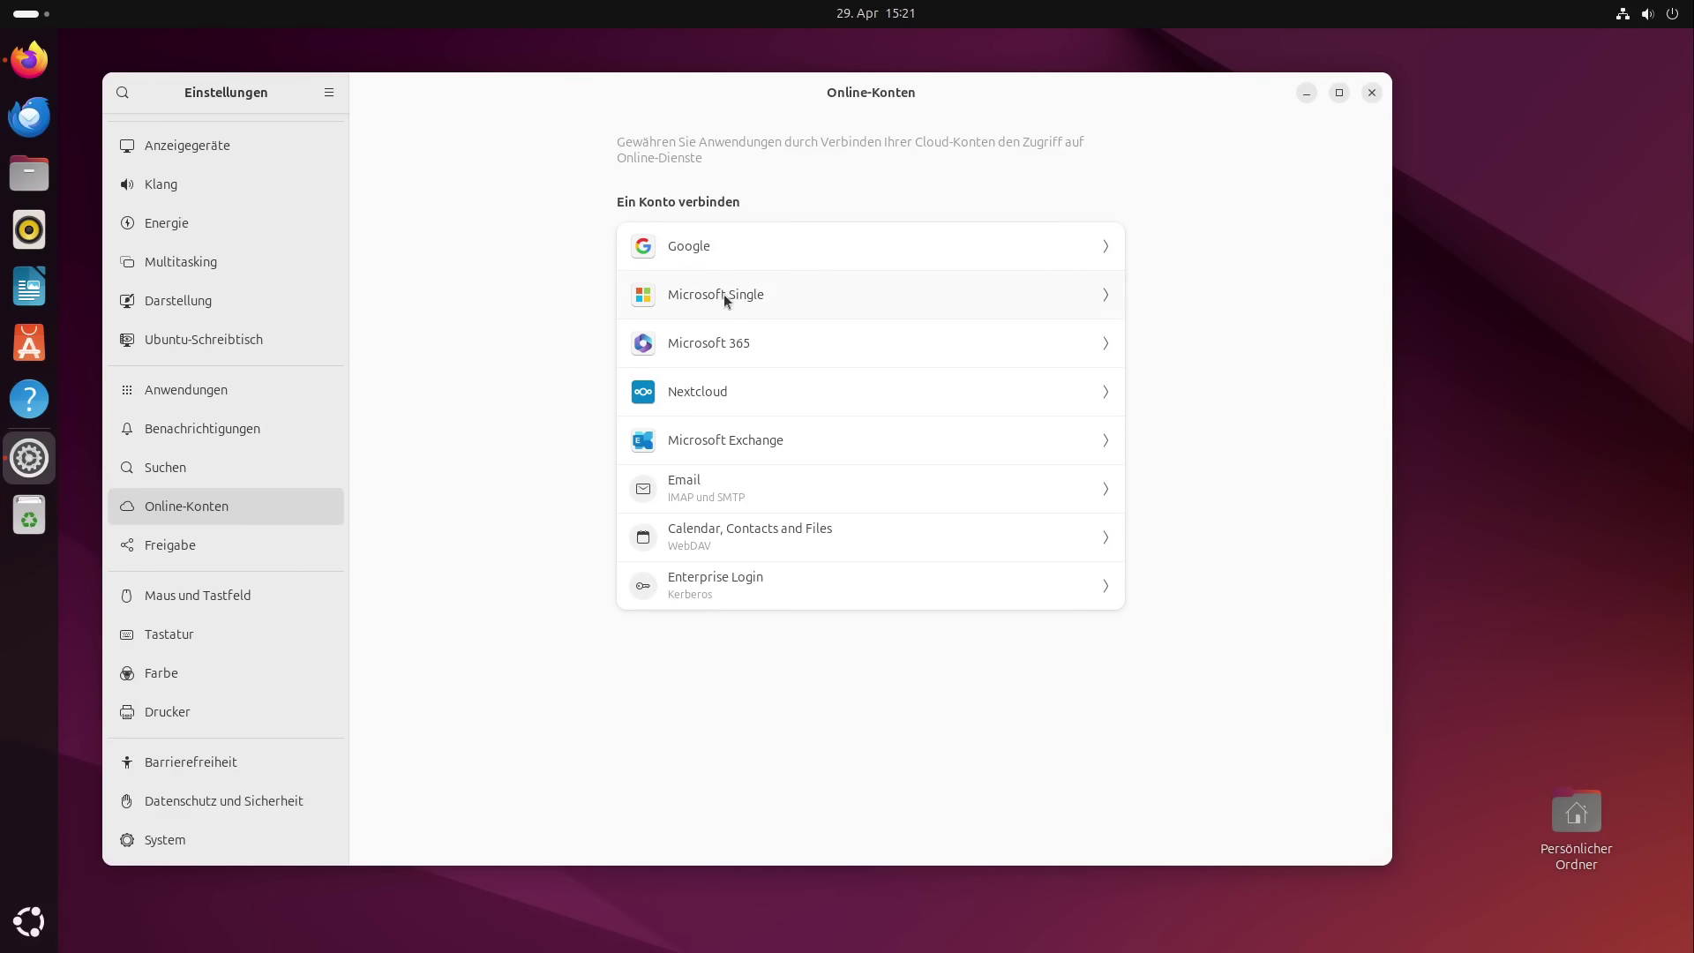
{"action": "left_click", "coordinate": [710, 398]}
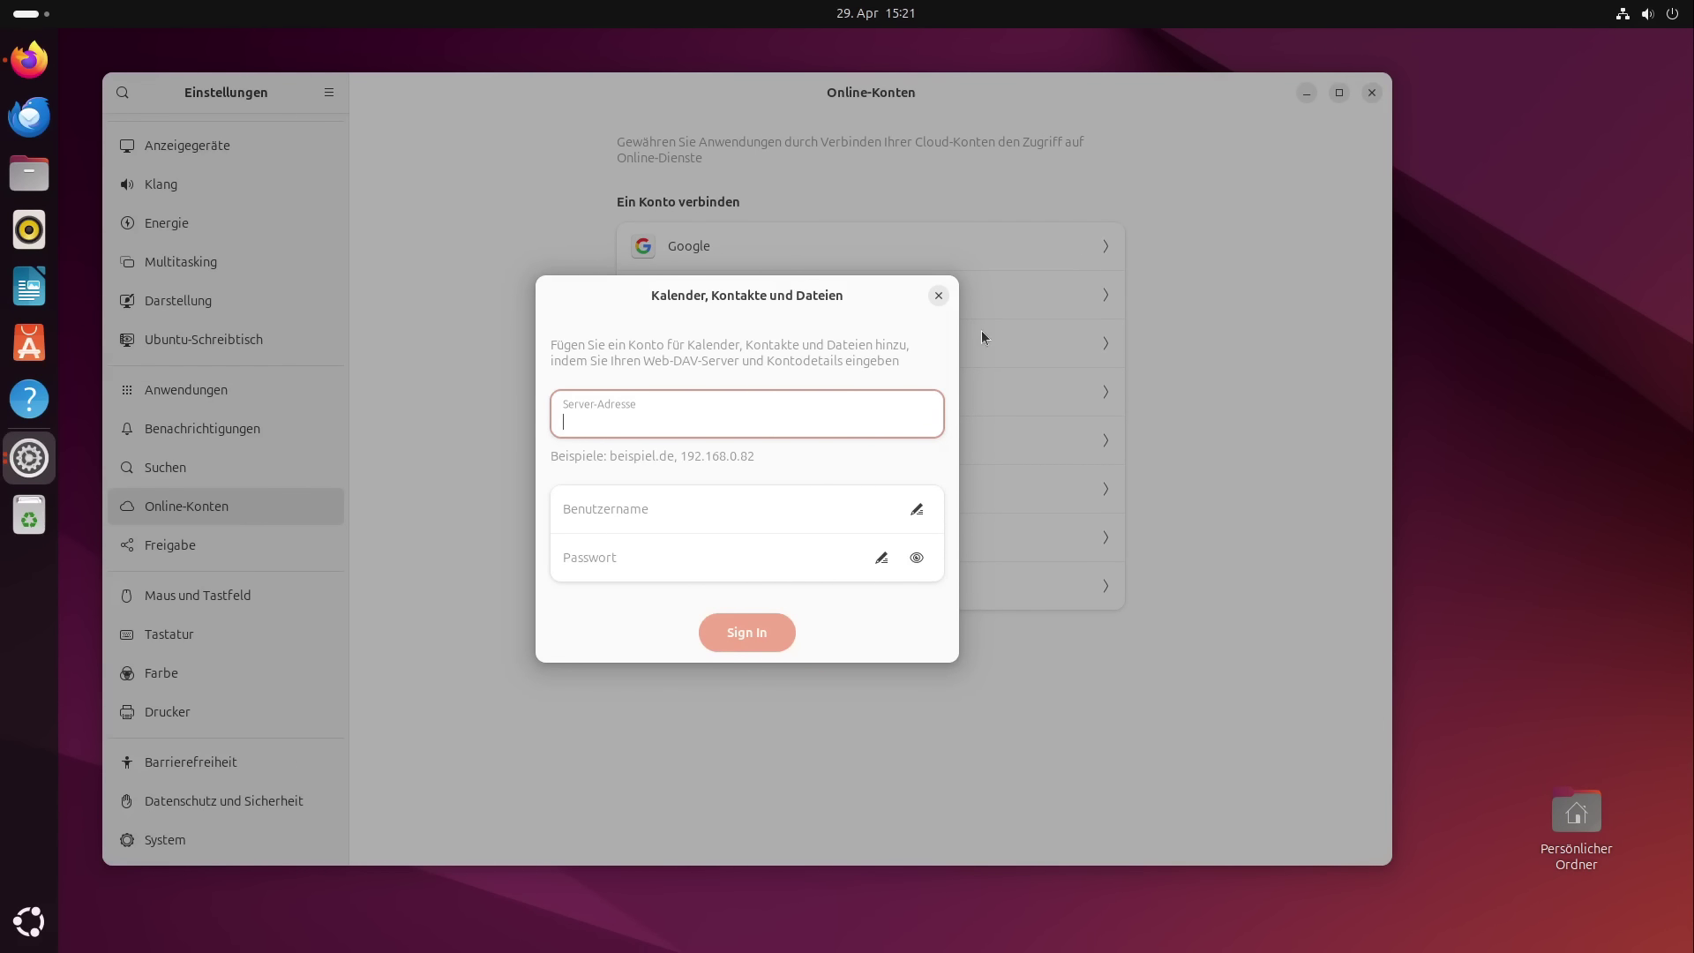
Dismiss the WebDAV account form without signing in and close the settings window
{"action": "left_click", "coordinate": [939, 297]}
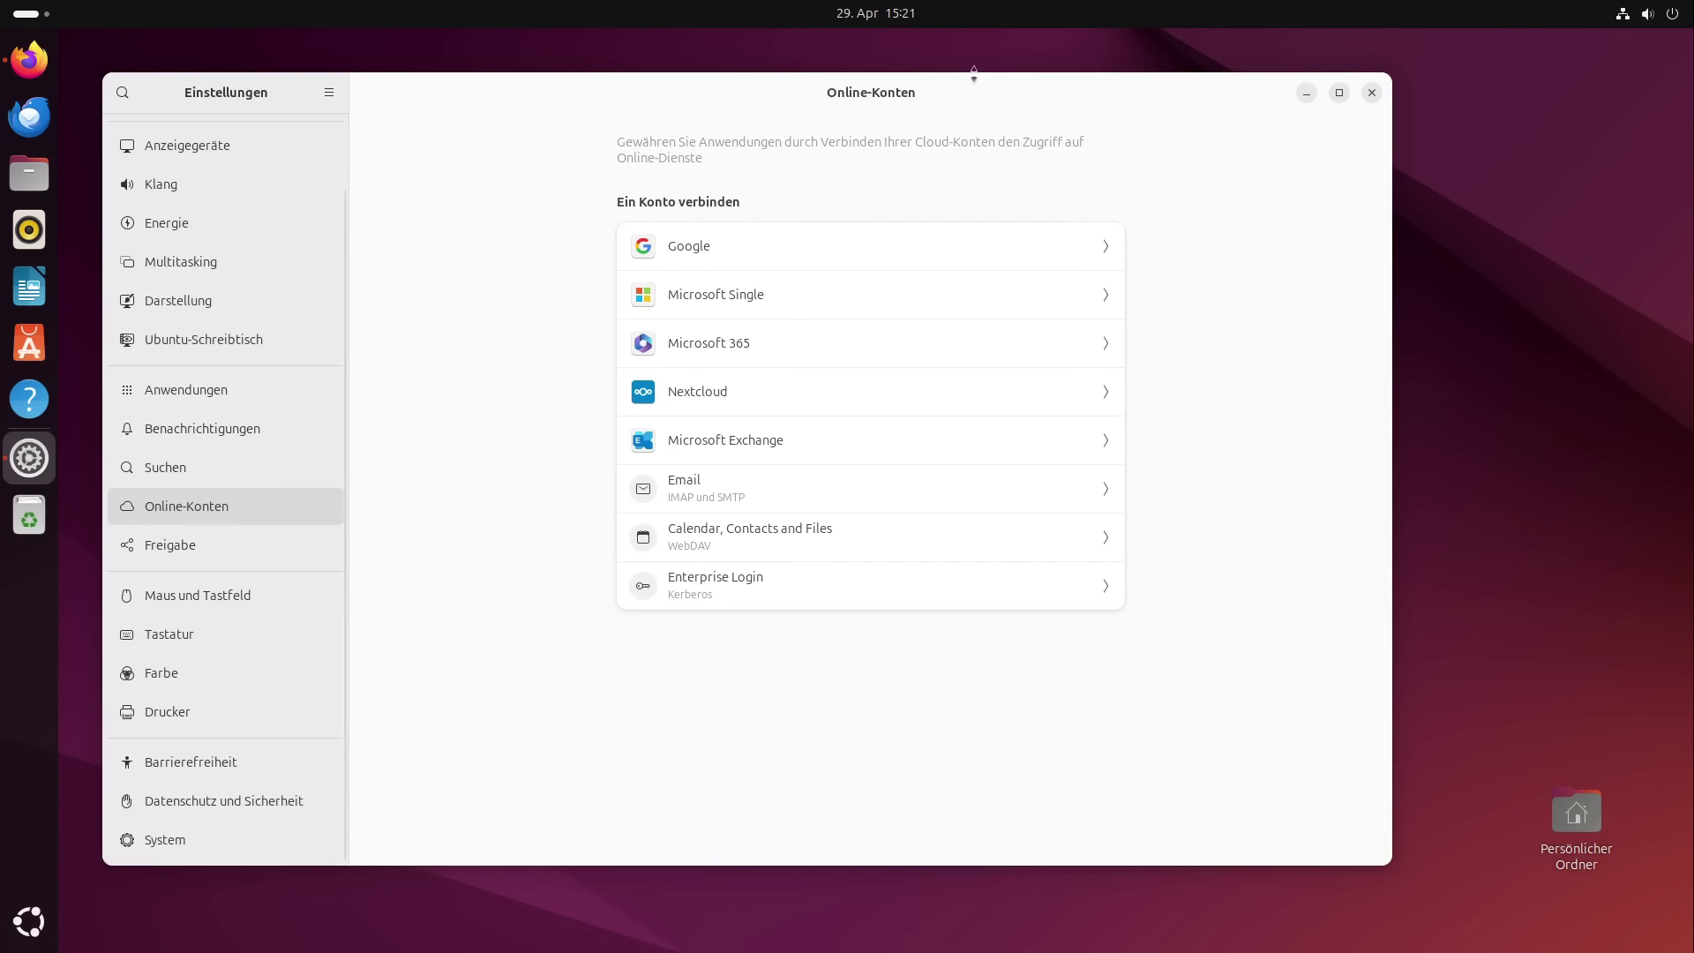
{"action": "left_click", "coordinate": [1372, 93]}
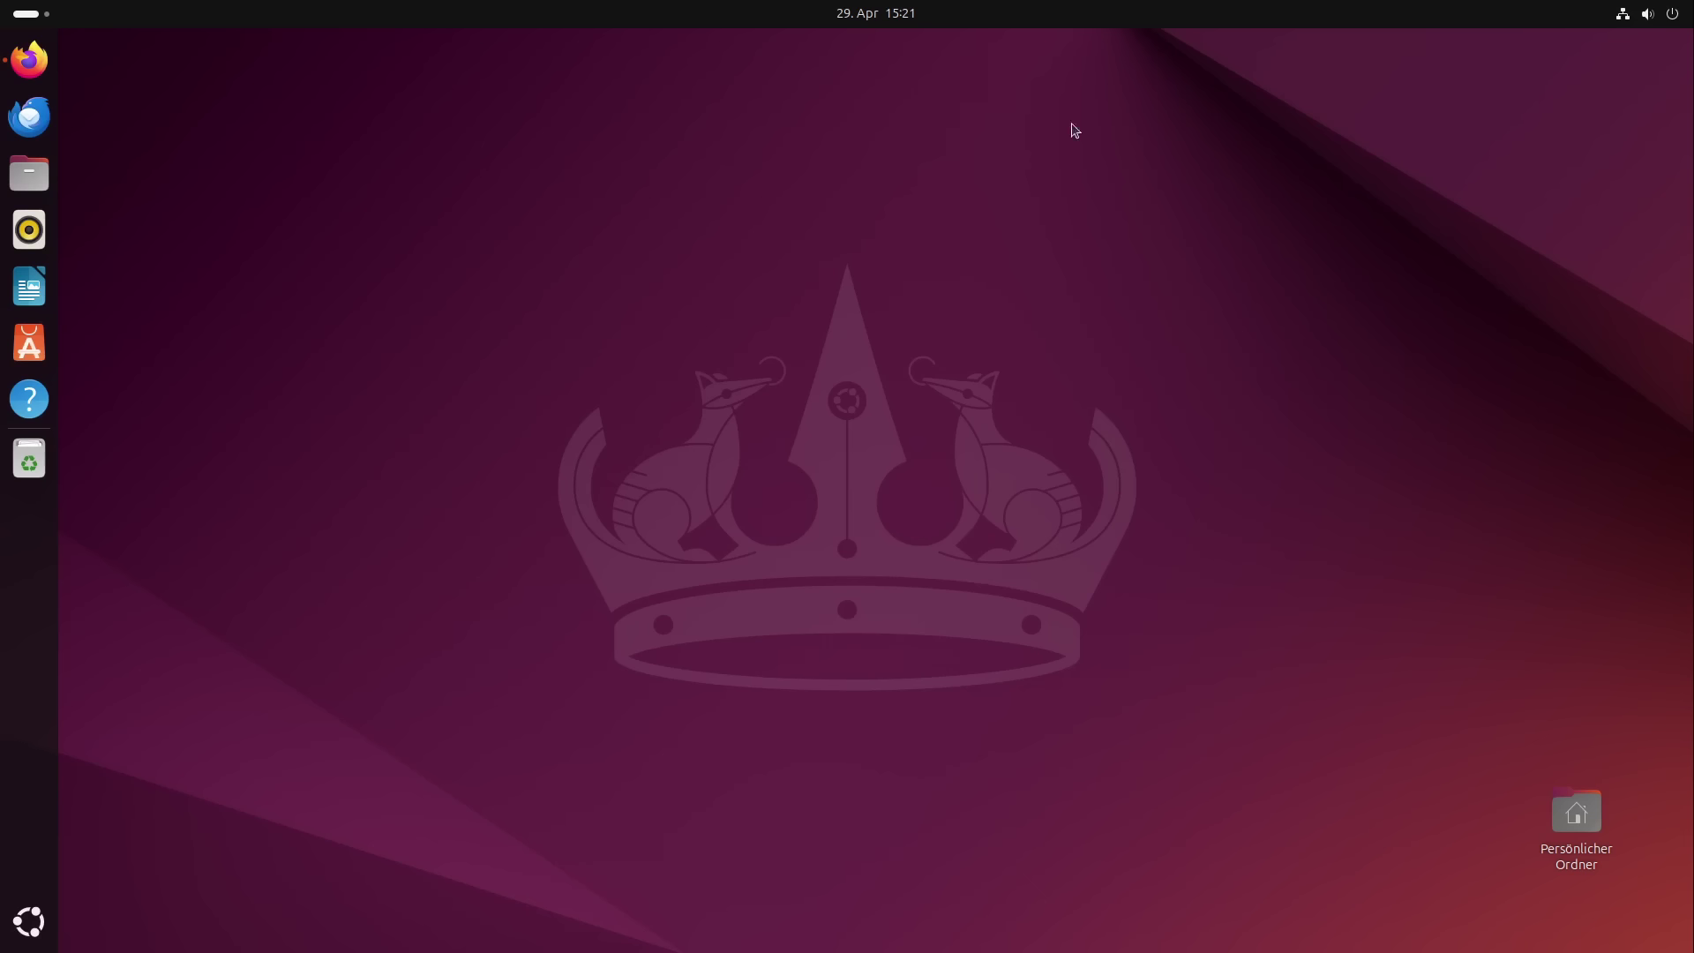
Search the applications for "ged", "xed" and "text", and launch Texteditor
{"action": "left_click", "coordinate": [35, 918]}
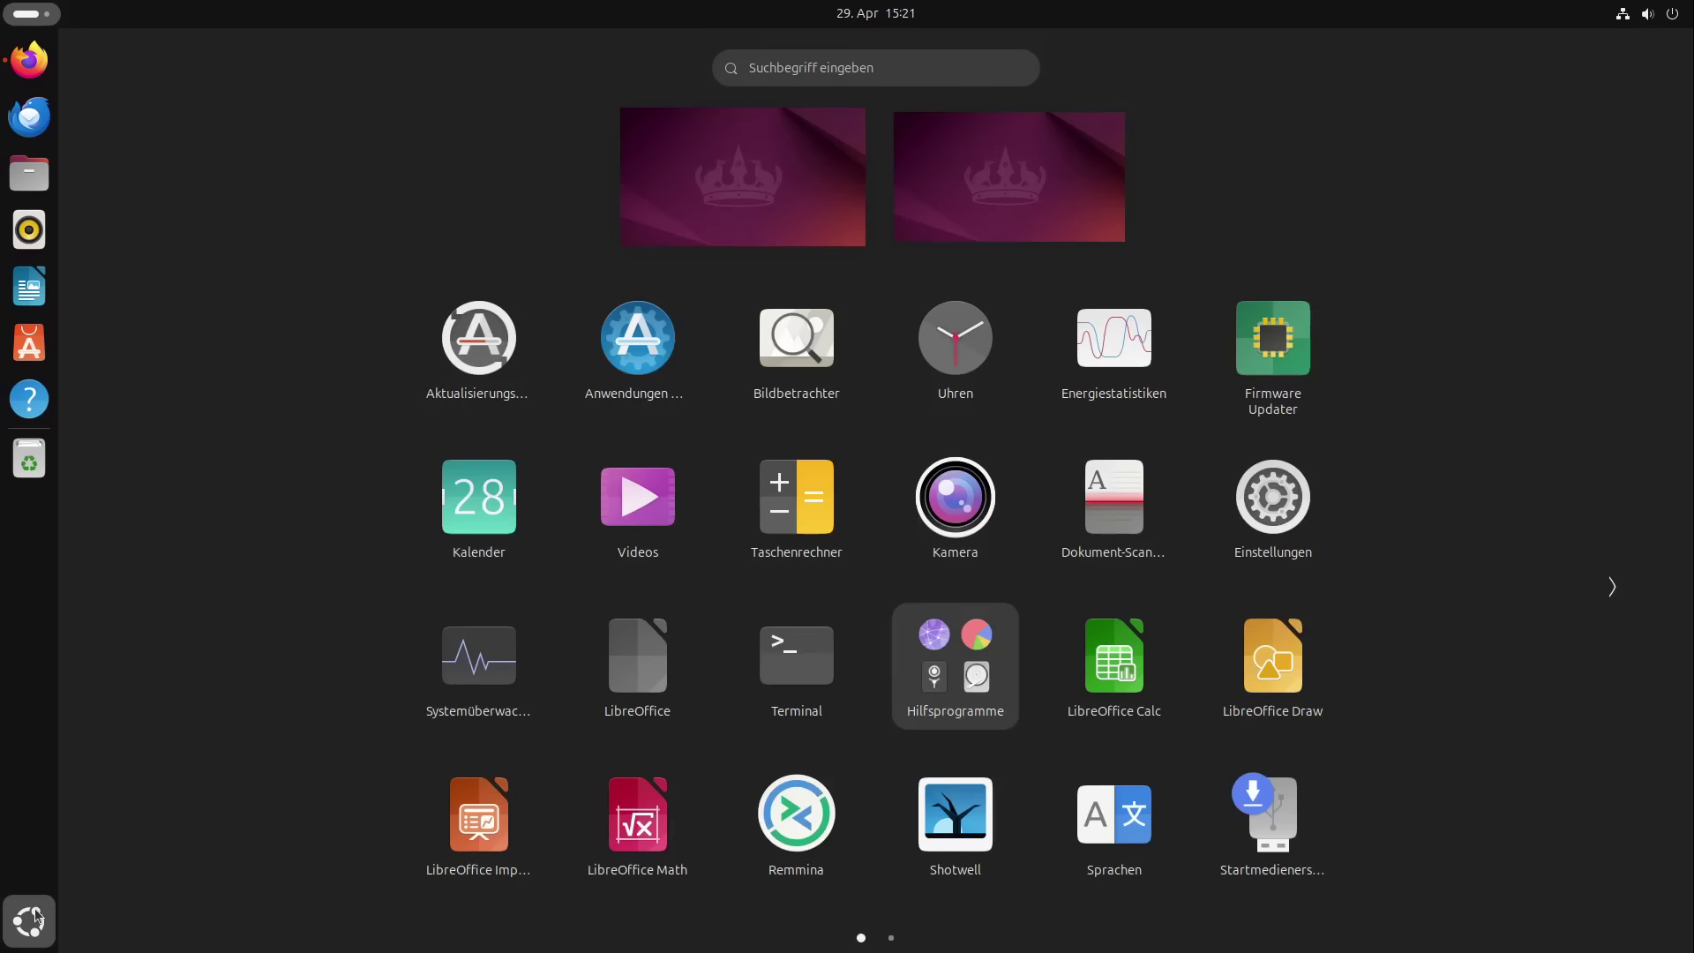
{"action": "type", "text": "ged"}
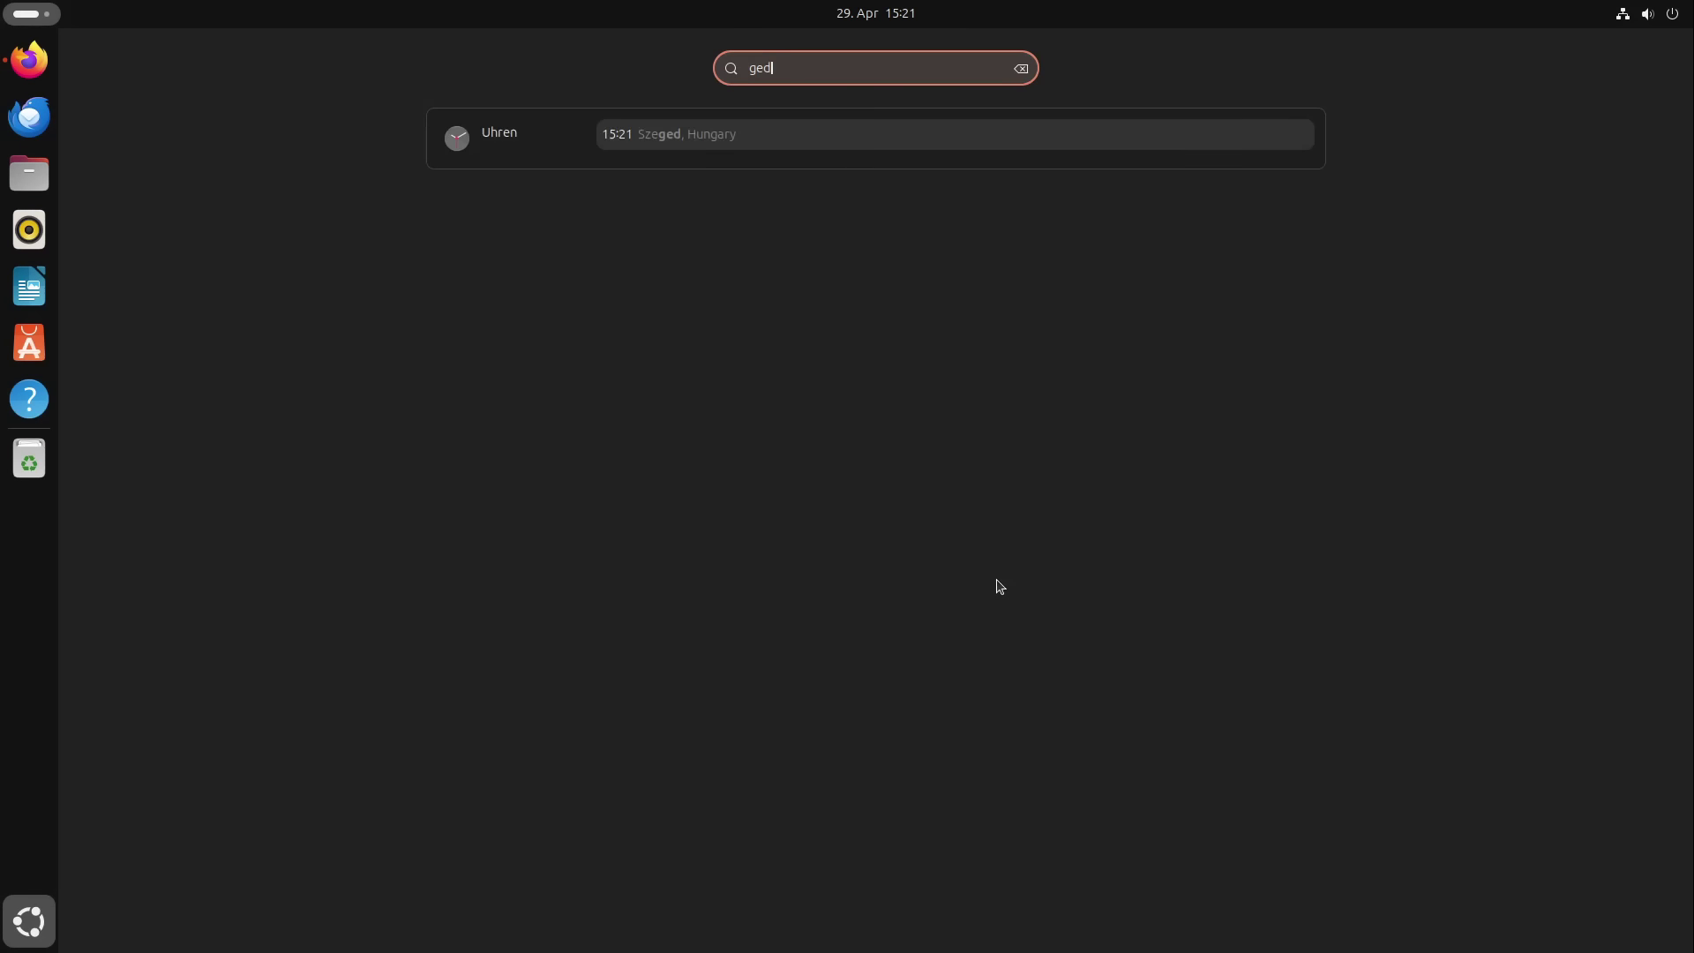
{"action": "key", "text": "BackSpace"}
{"action": "key", "text": "BackSpace"}
{"action": "key", "text": "BackSpace"}
{"action": "type", "text": "x"}
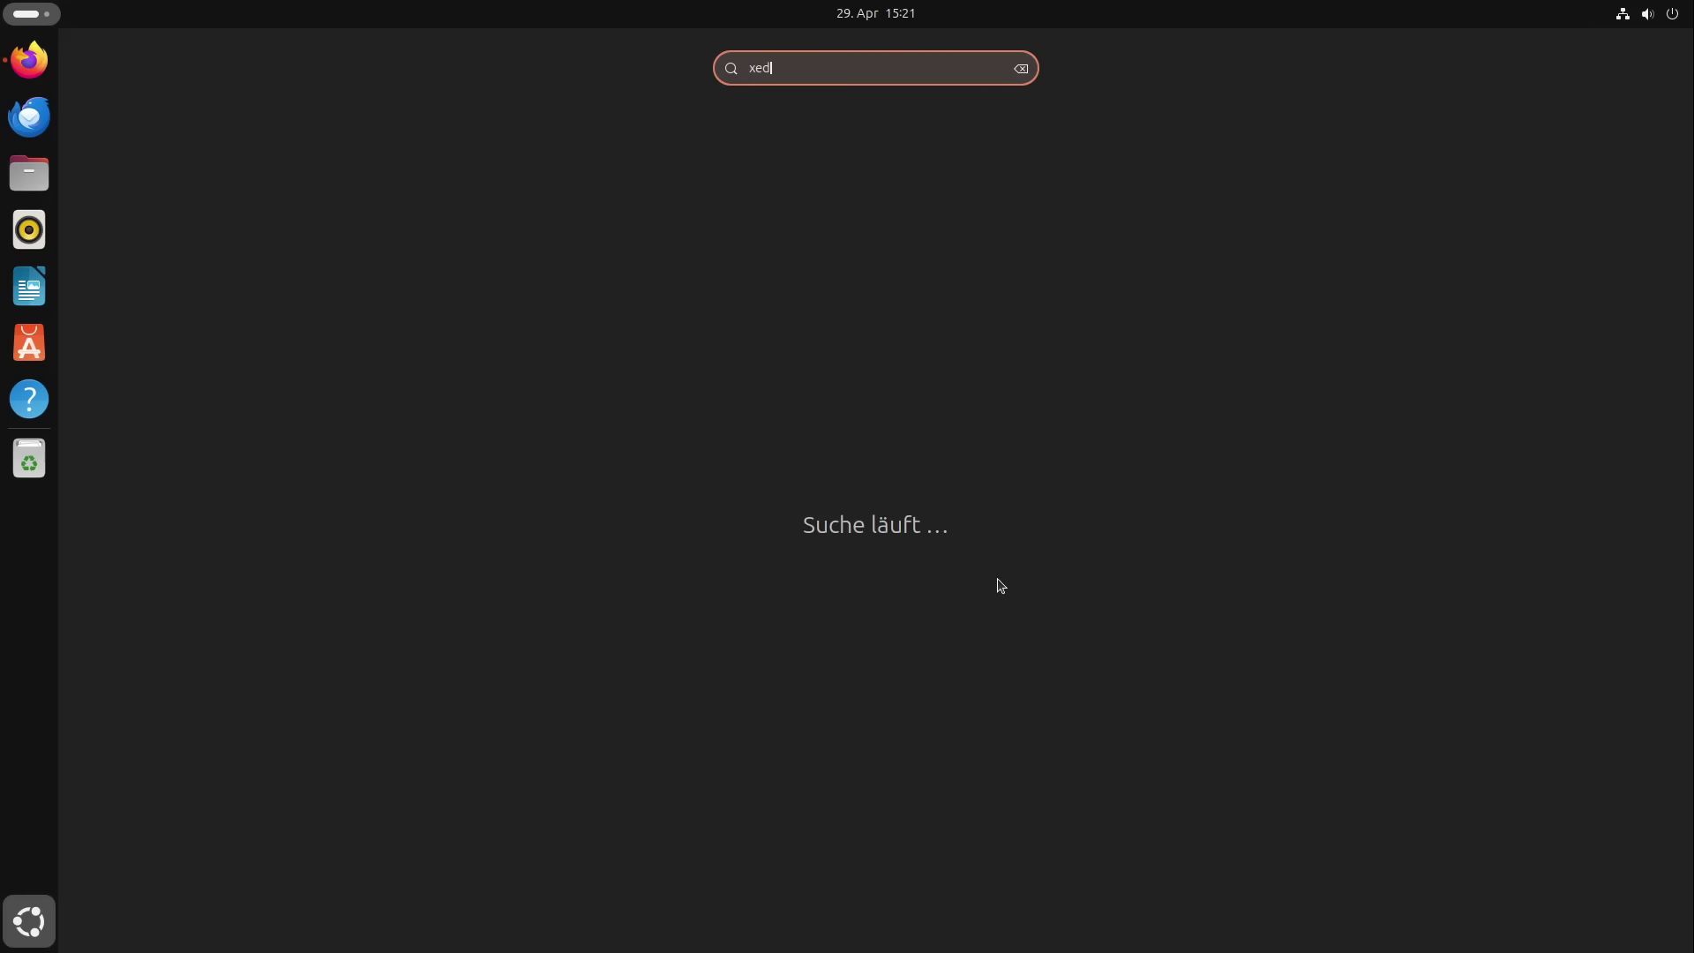
{"action": "key", "text": "BackSpace"}
{"action": "type", "text": "ged"}
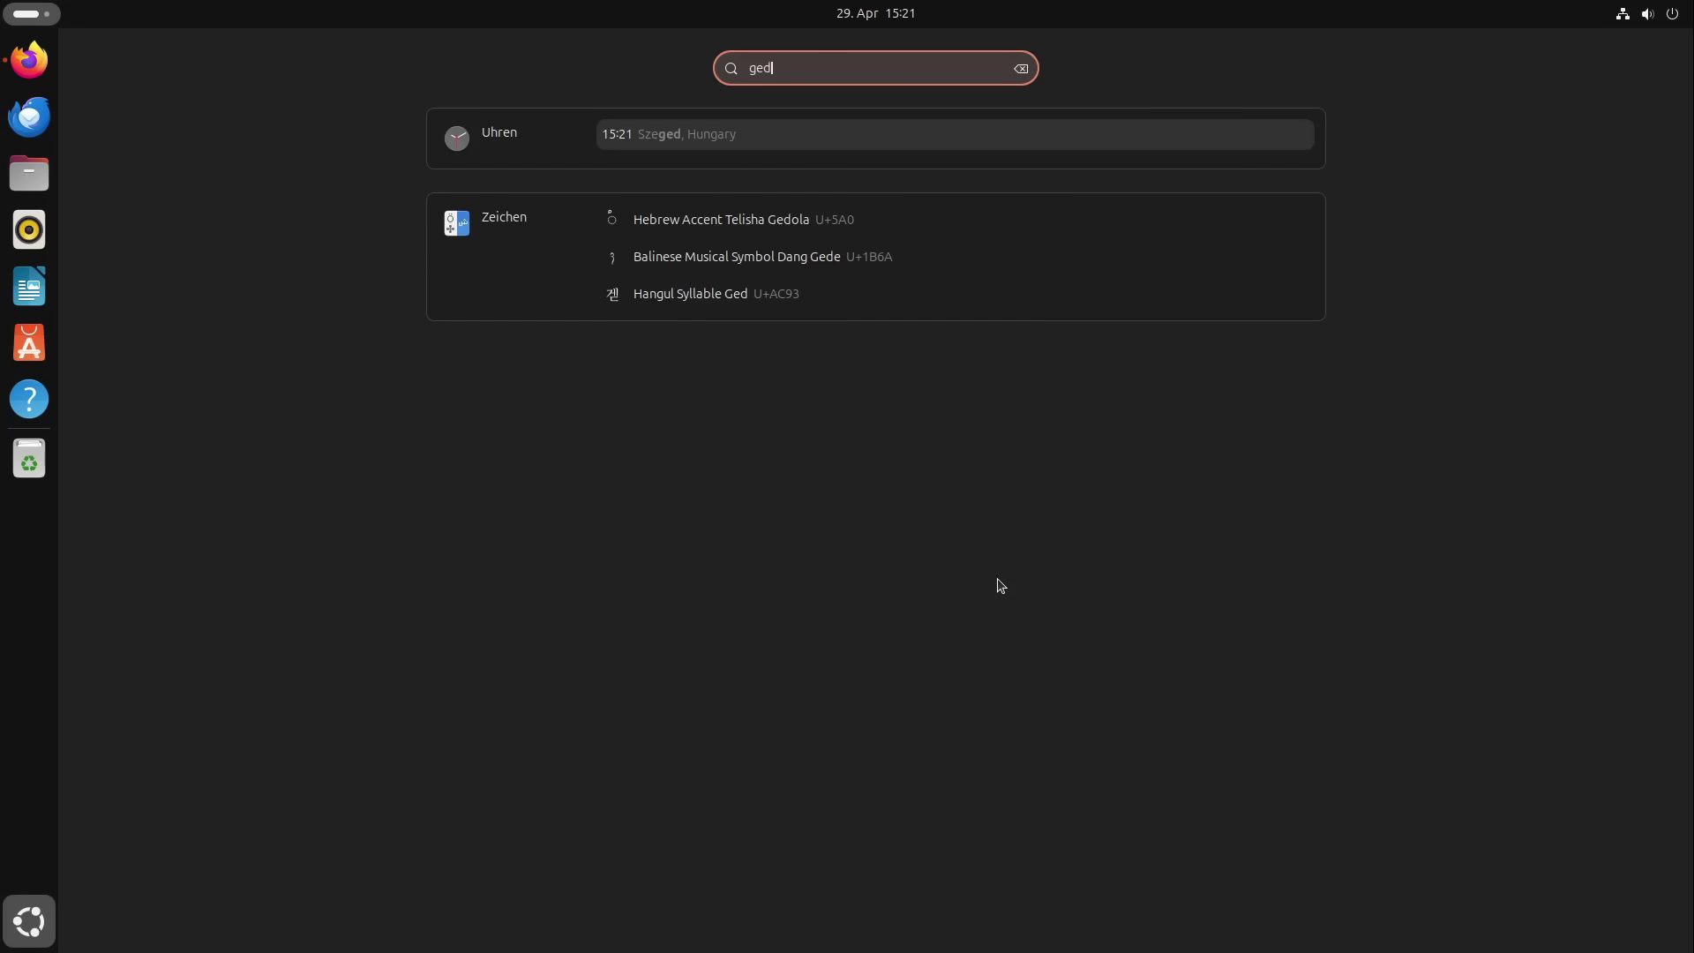
{"action": "key", "text": "BackSpace"}
{"action": "key", "text": "BackSpace"}
{"action": "key", "text": "BackSpace"}
{"action": "type", "text": "text"}
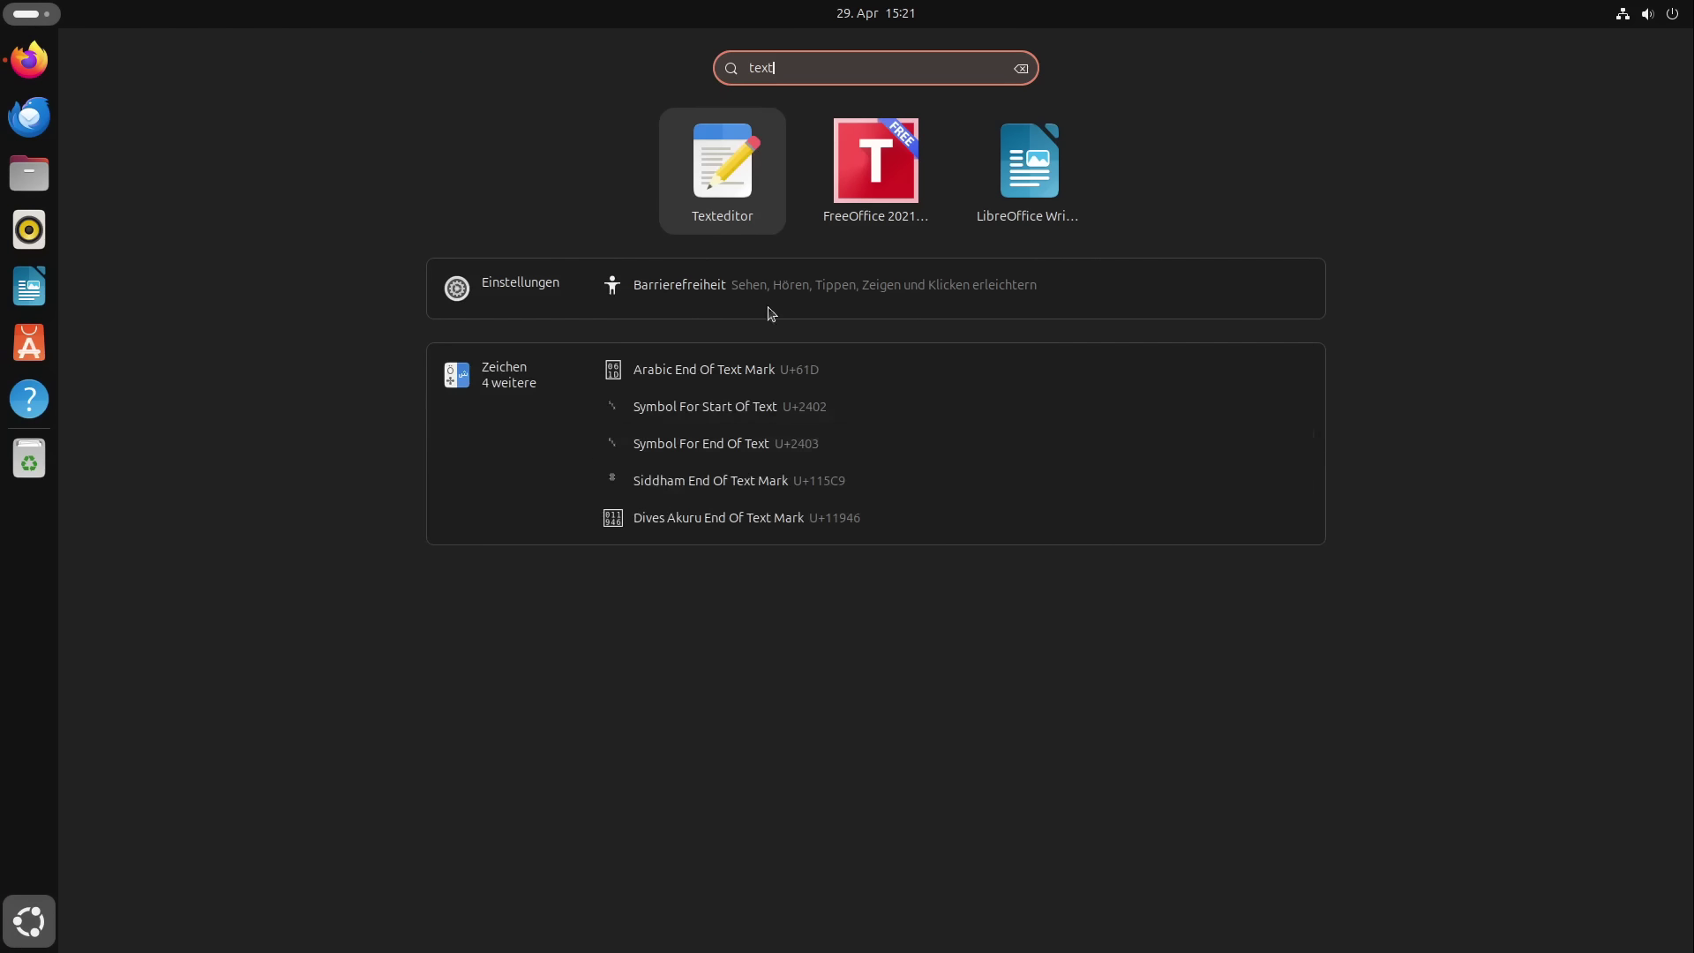
{"action": "left_click", "coordinate": [750, 168]}
Write a sample e-mail address into the empty text document
{"action": "type", "text": "email"}
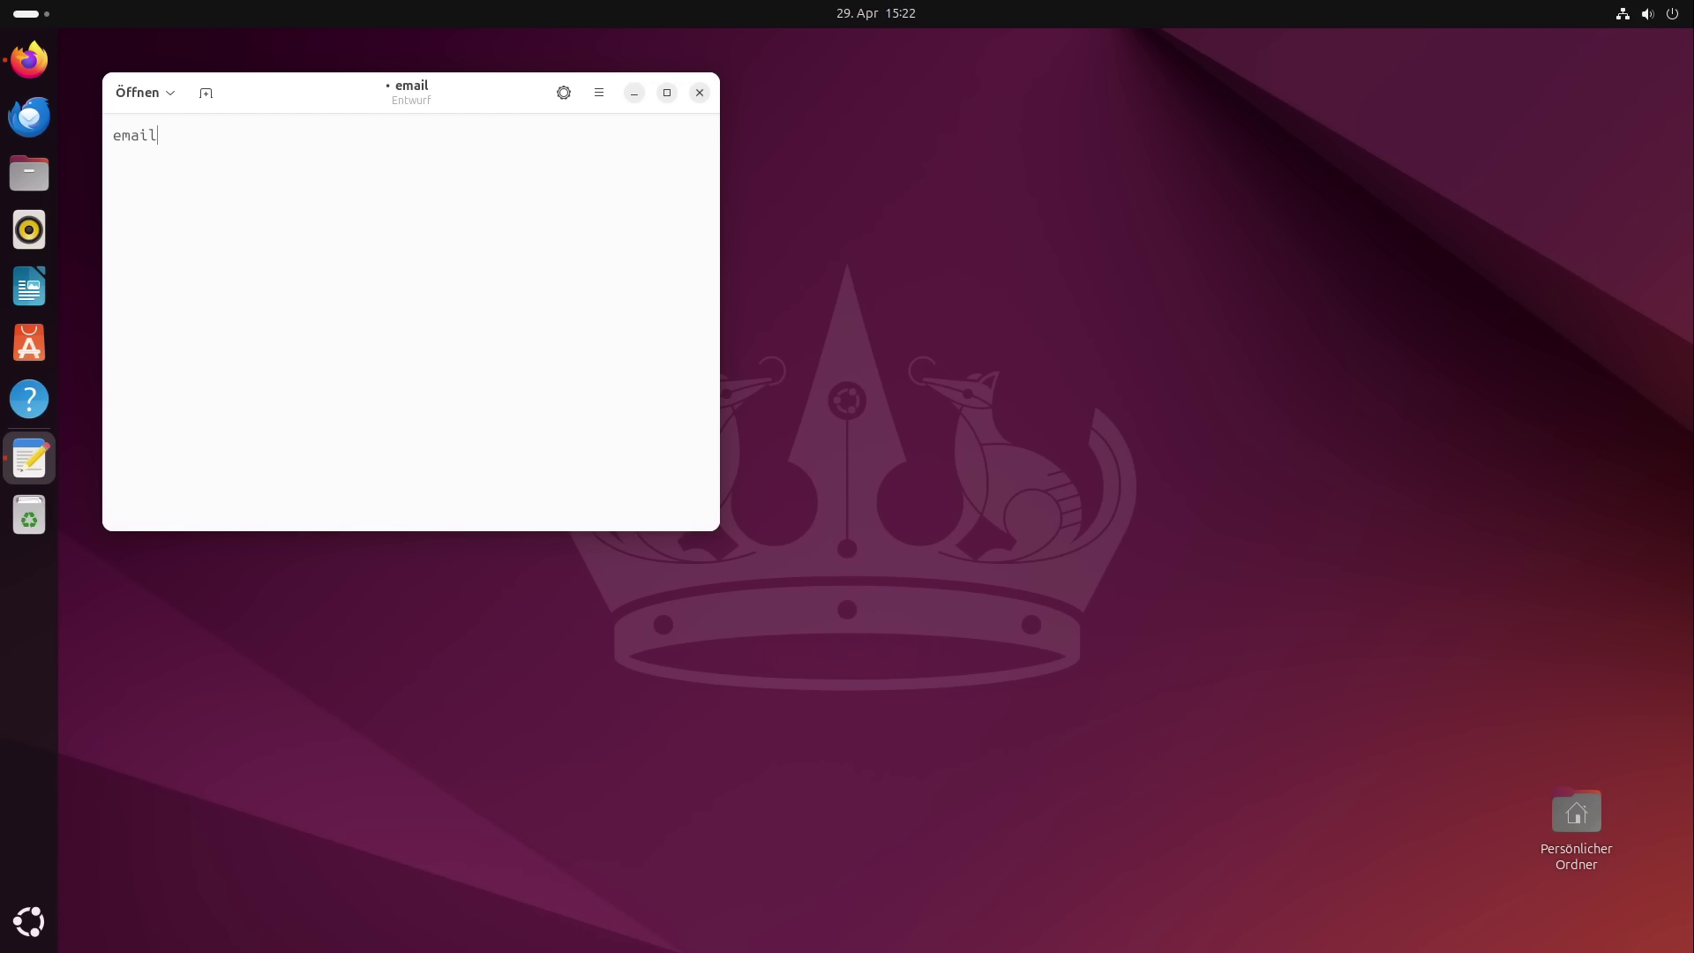
{"action": "type", "text": "@example."}
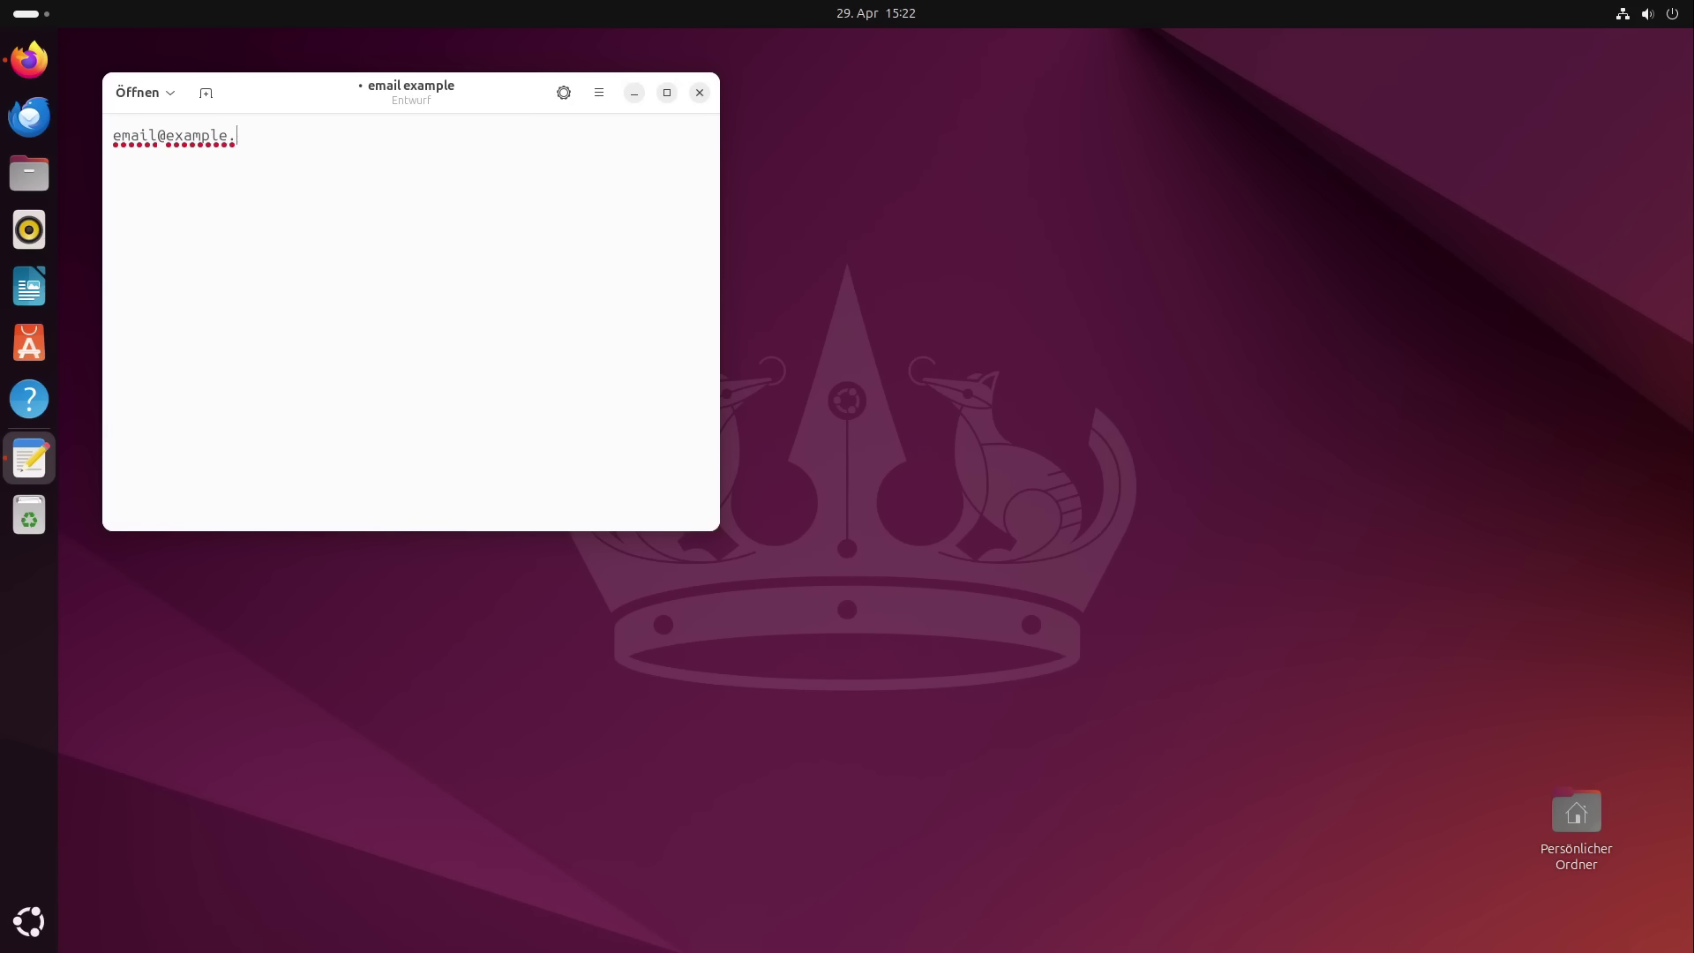
{"action": "type", "text": "com"}
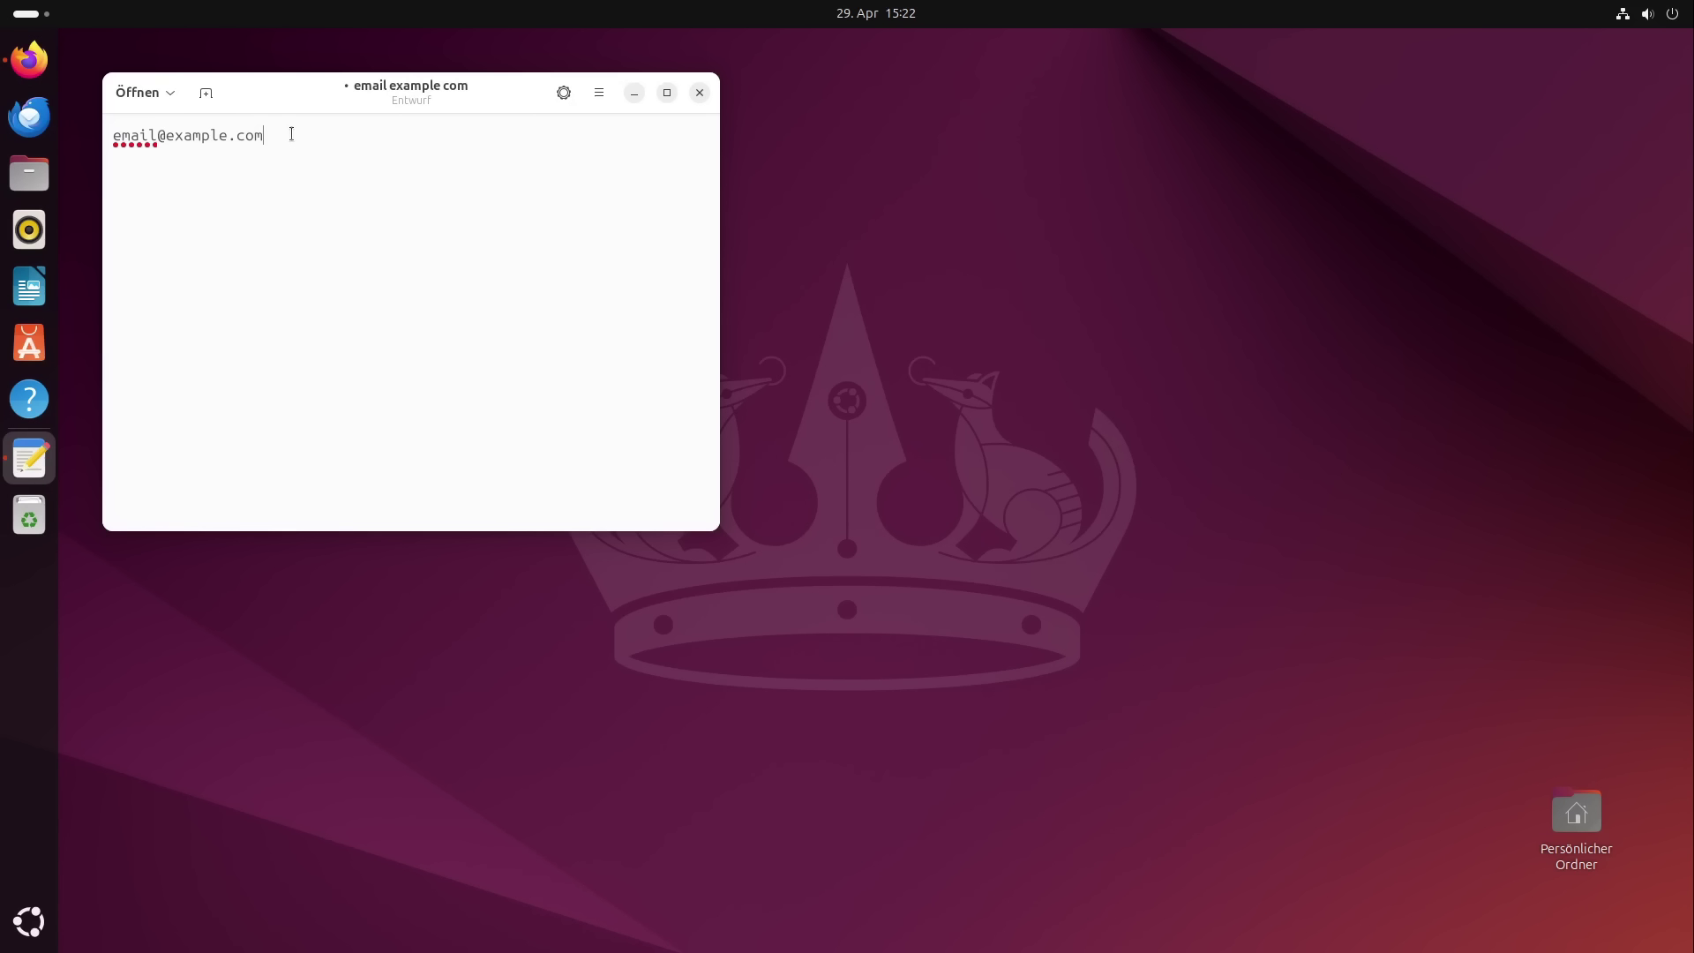
Append a run of @ characters to the sample address and delete them again
{"action": "type", "text": "@@@@@@@@"}
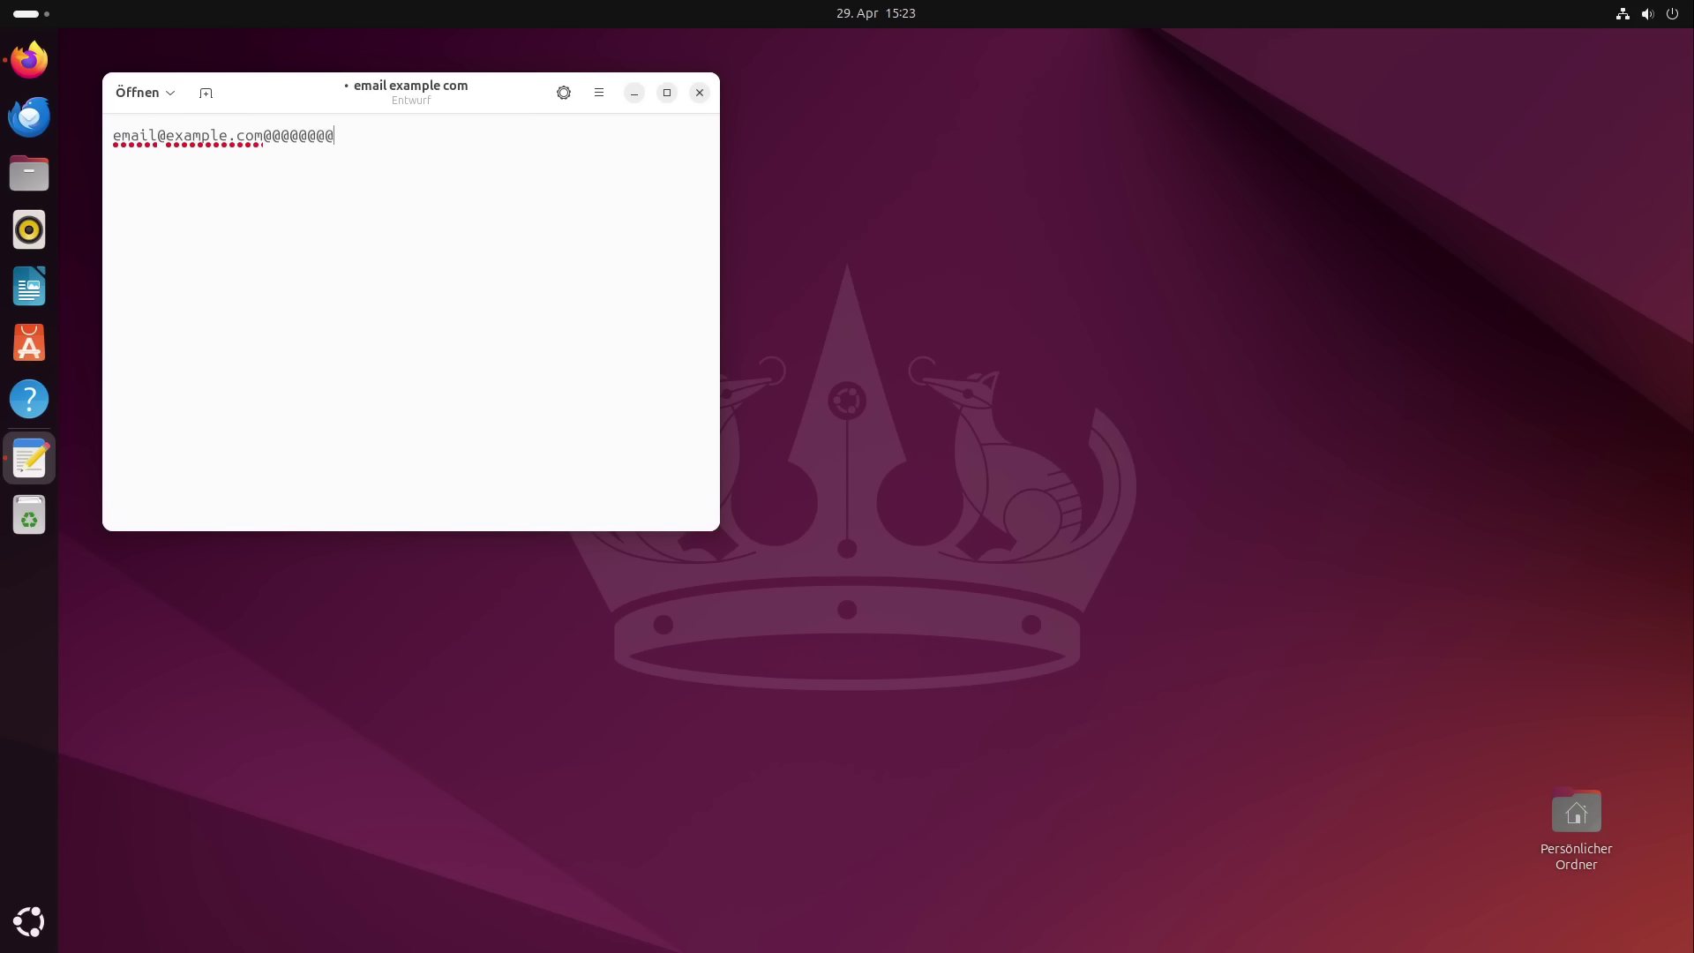
{"action": "type", "text": "@@@@"}
{"action": "key", "text": "BackSpace"}
{"action": "key", "text": "BackSpace"}
{"action": "key", "text": "BackSpace"}
{"action": "key", "text": "BackSpace"}
{"action": "key", "text": "BackSpace"}
{"action": "key", "text": "BackSpace"}
{"action": "key", "text": "BackSpace"}
{"action": "key", "text": "BackSpace"}
{"action": "key", "text": "BackSpace"}
{"action": "key", "text": "BackSpace"}
{"action": "key", "text": "BackSpace"}
{"action": "key", "text": "BackSpace"}
Quit the text editor and open the Drucker settings through a system search for "druck"
{"action": "key", "text": "ctrl+q"}
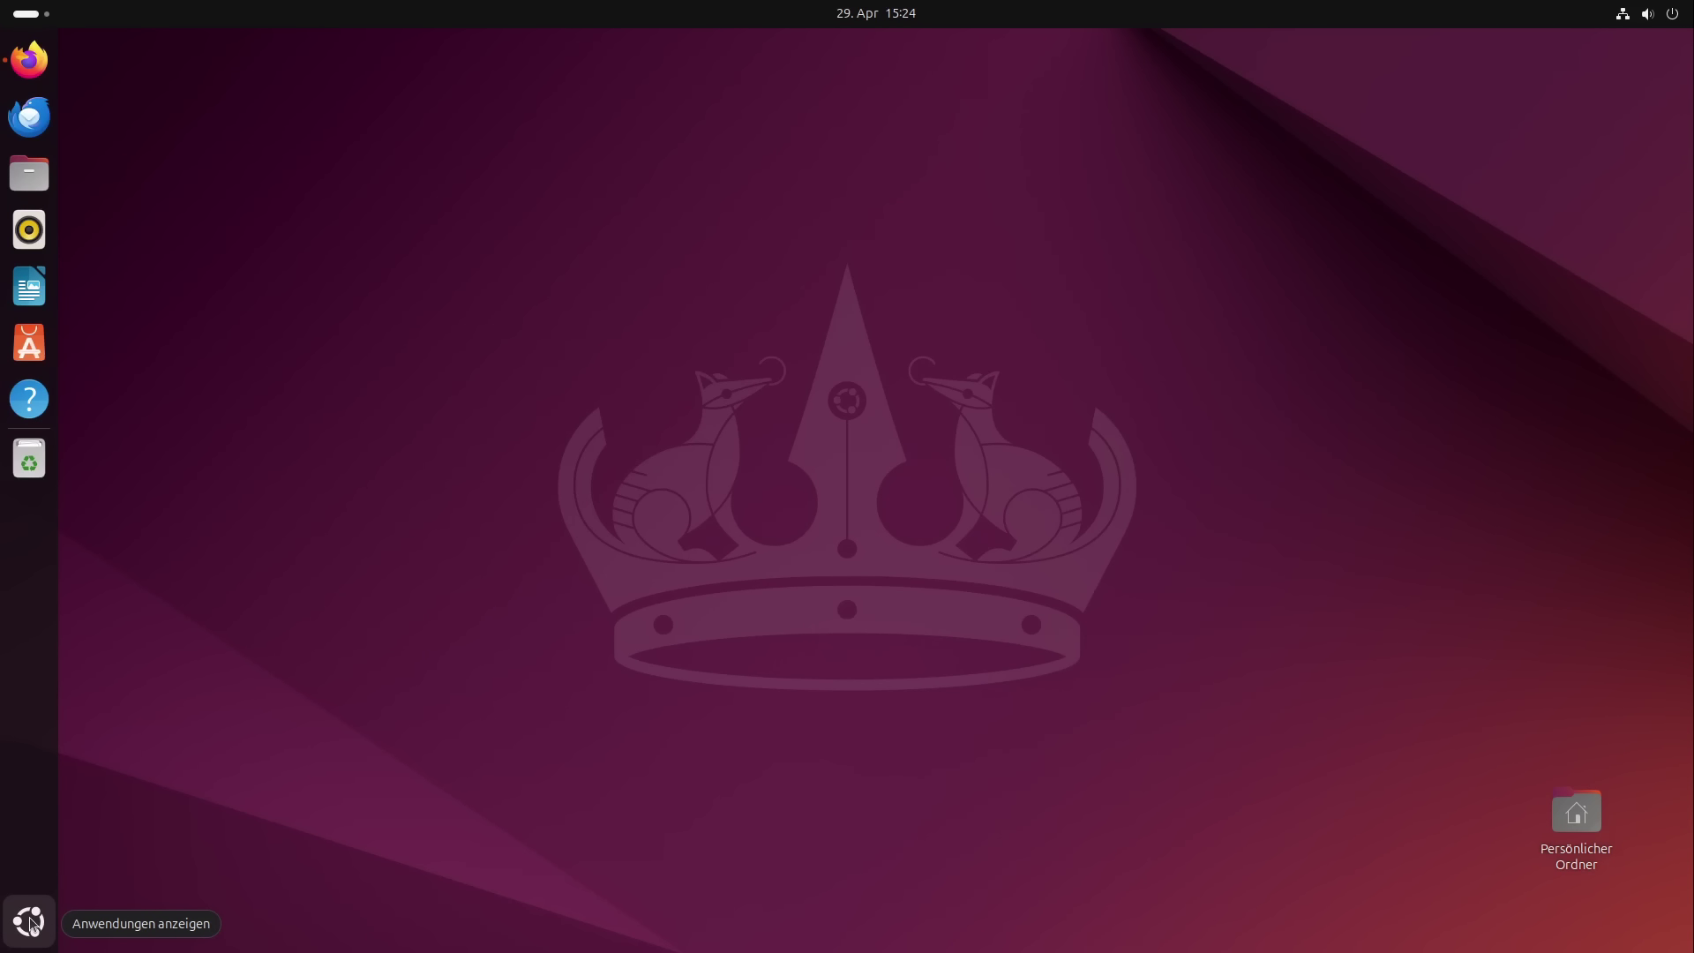
{"action": "key", "text": "super"}
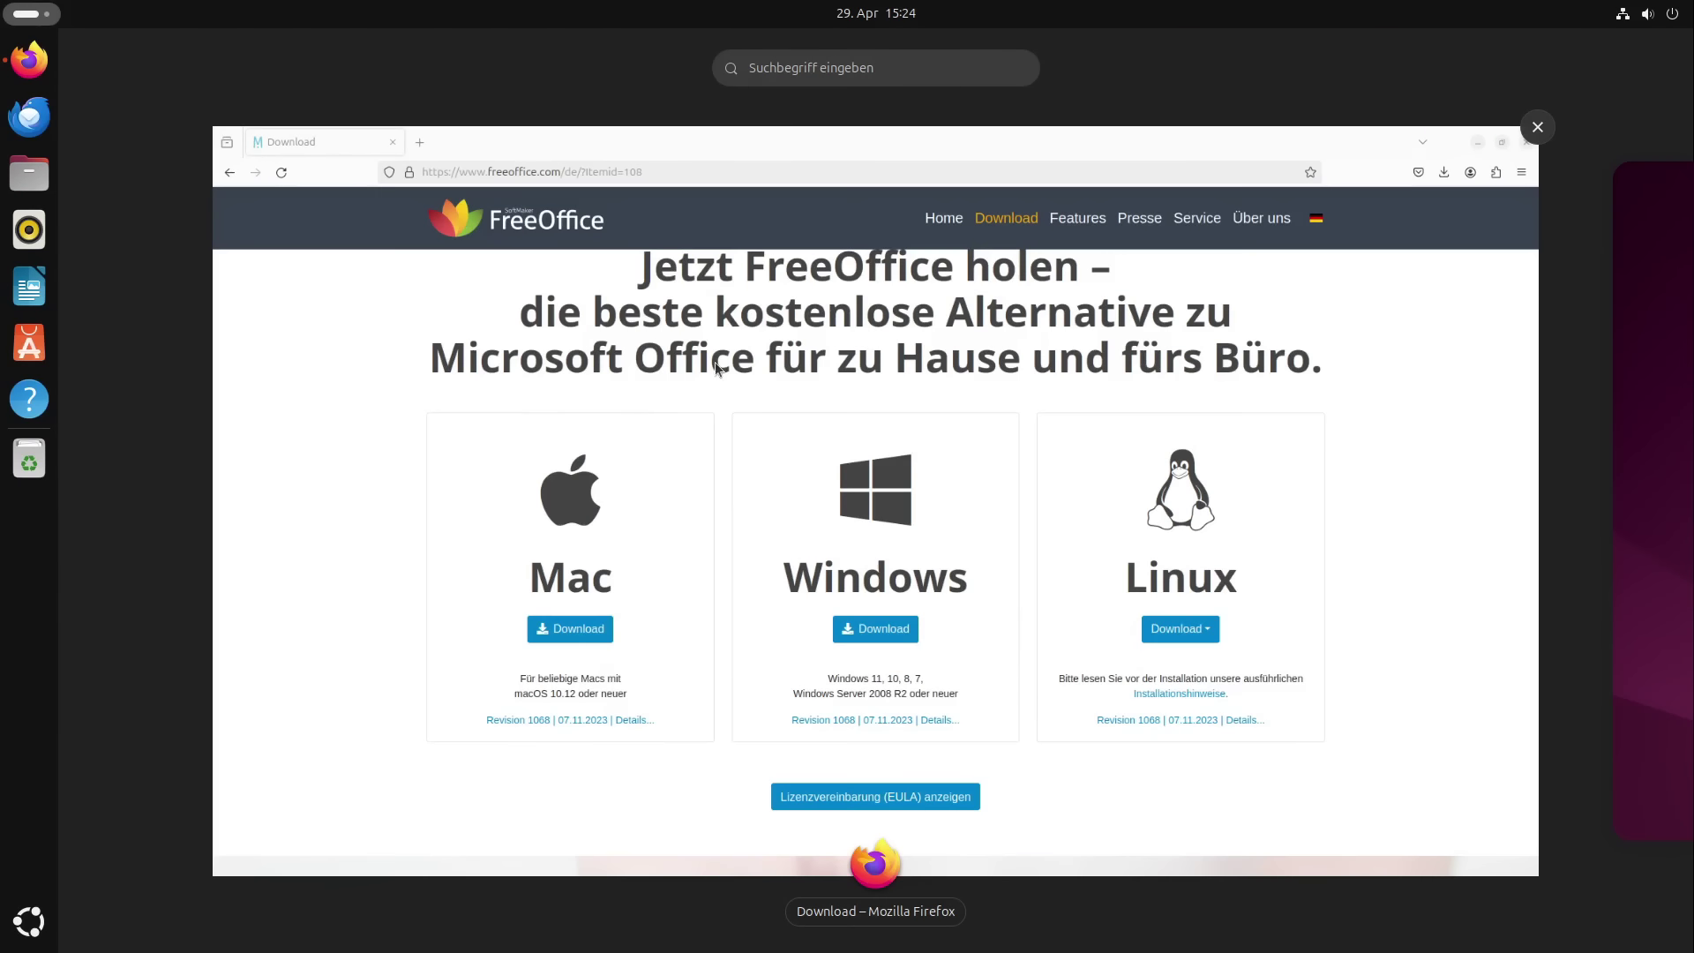
{"action": "type", "text": "druck"}
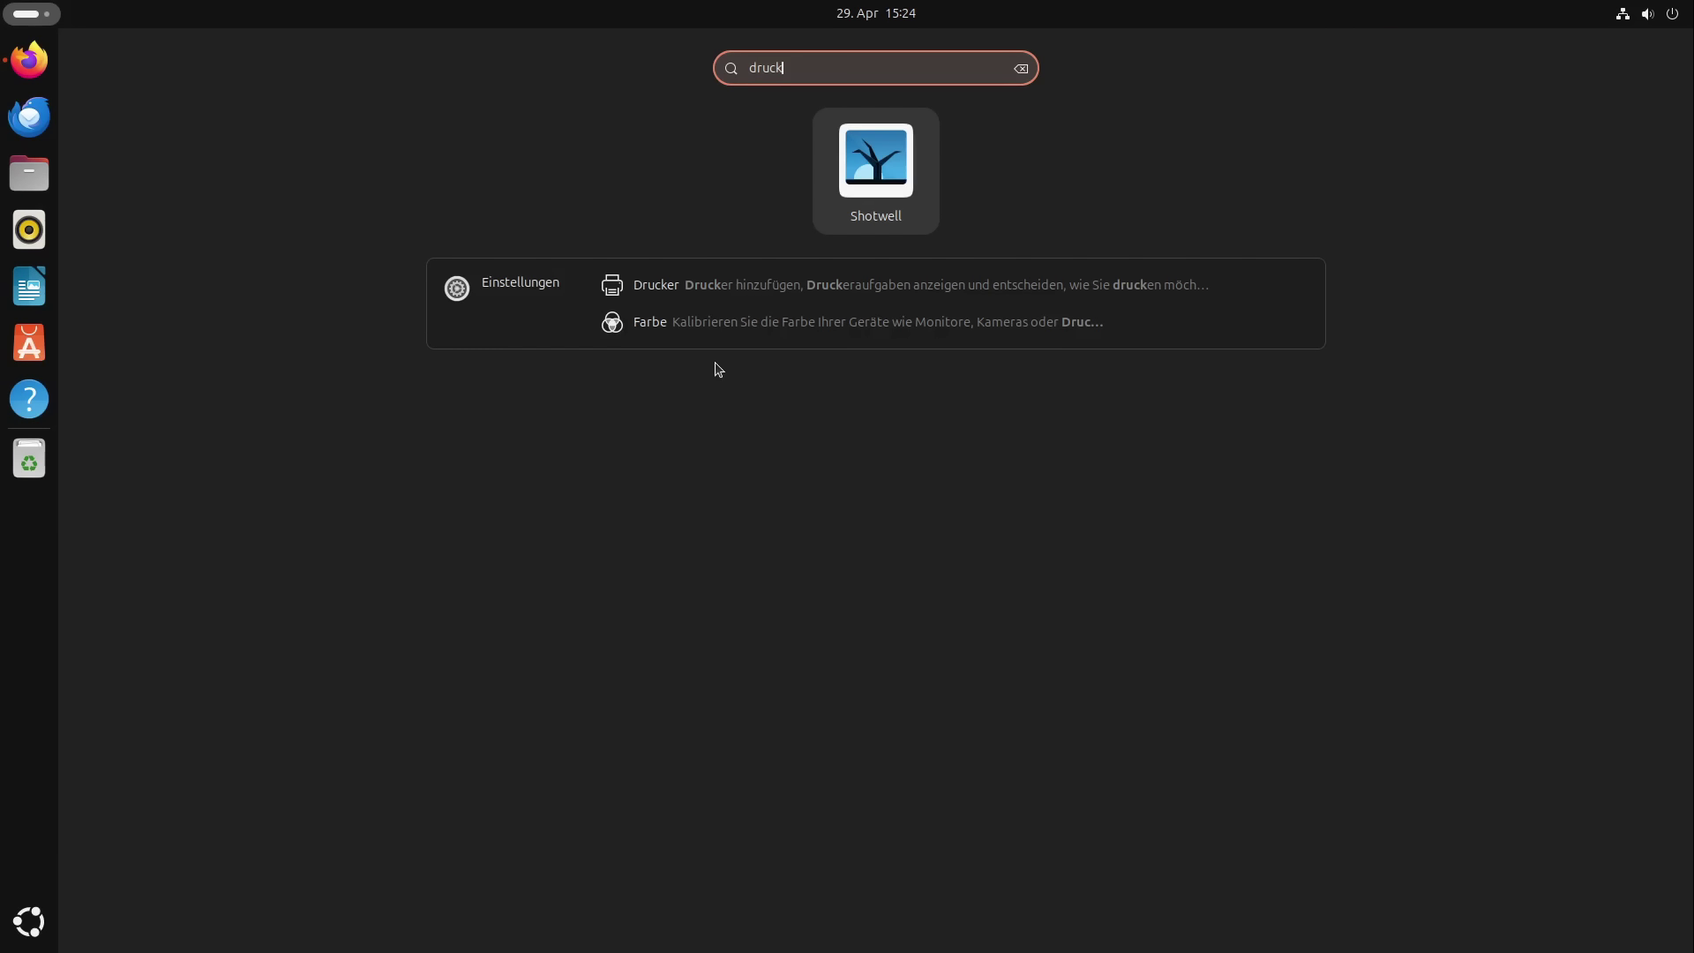
{"action": "left_click", "coordinate": [657, 284]}
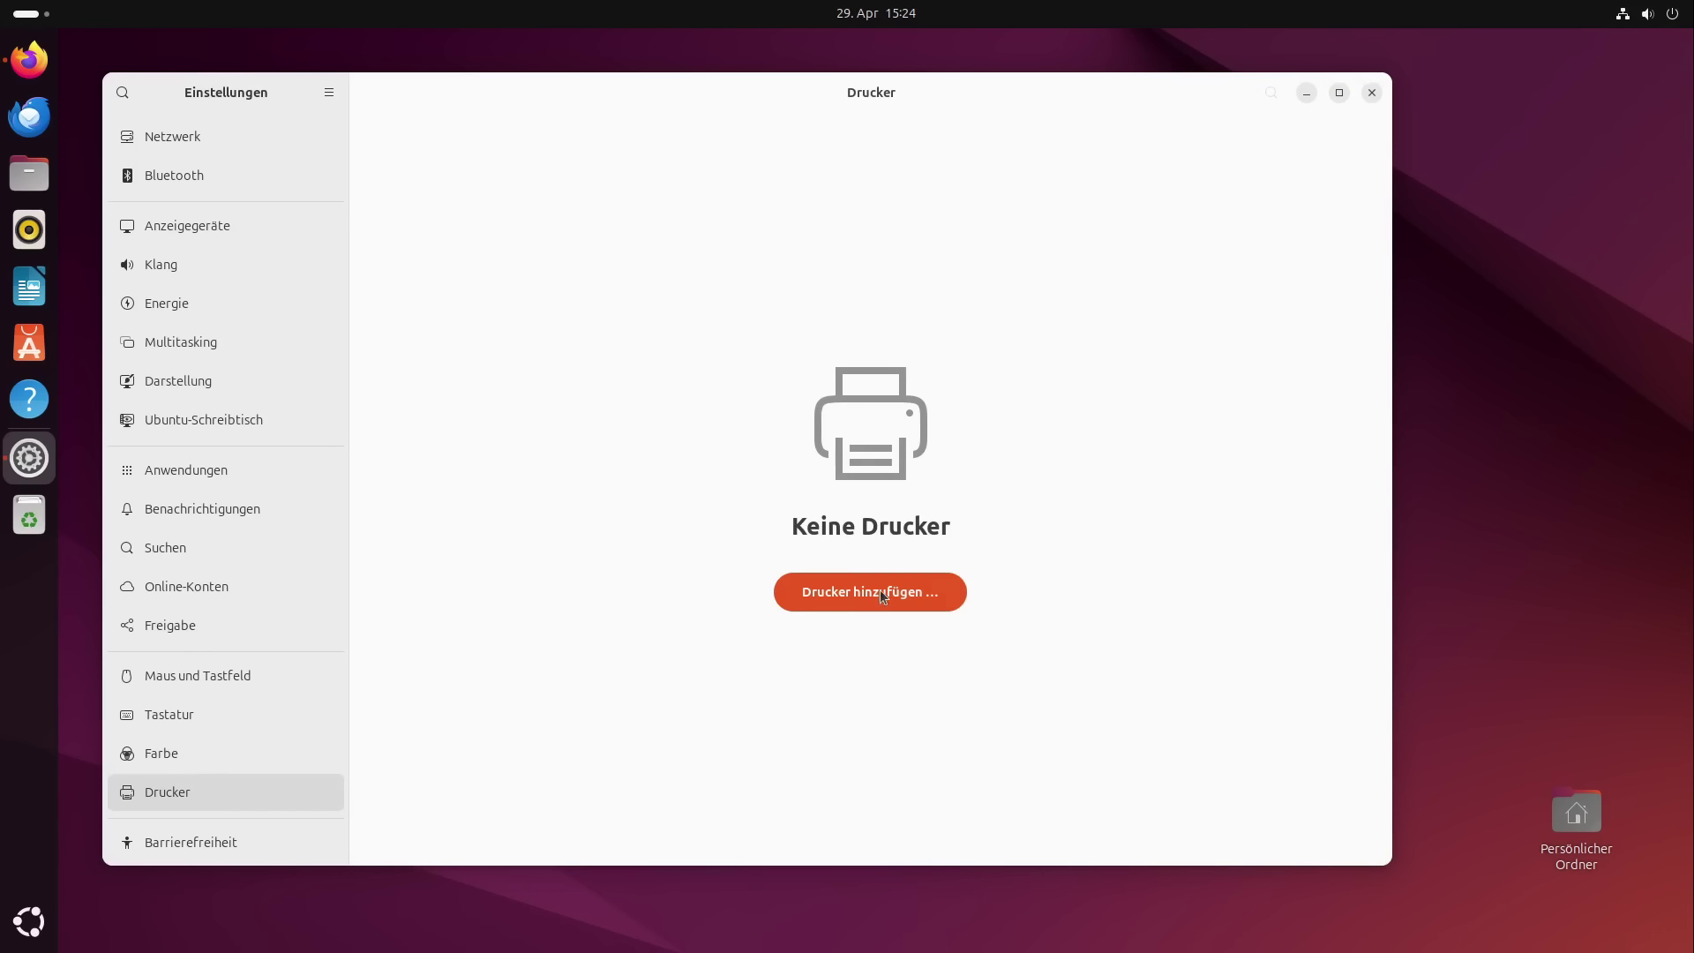
Look for available printers in the dialog for adding a printer and cancel it
{"action": "left_click", "coordinate": [881, 593]}
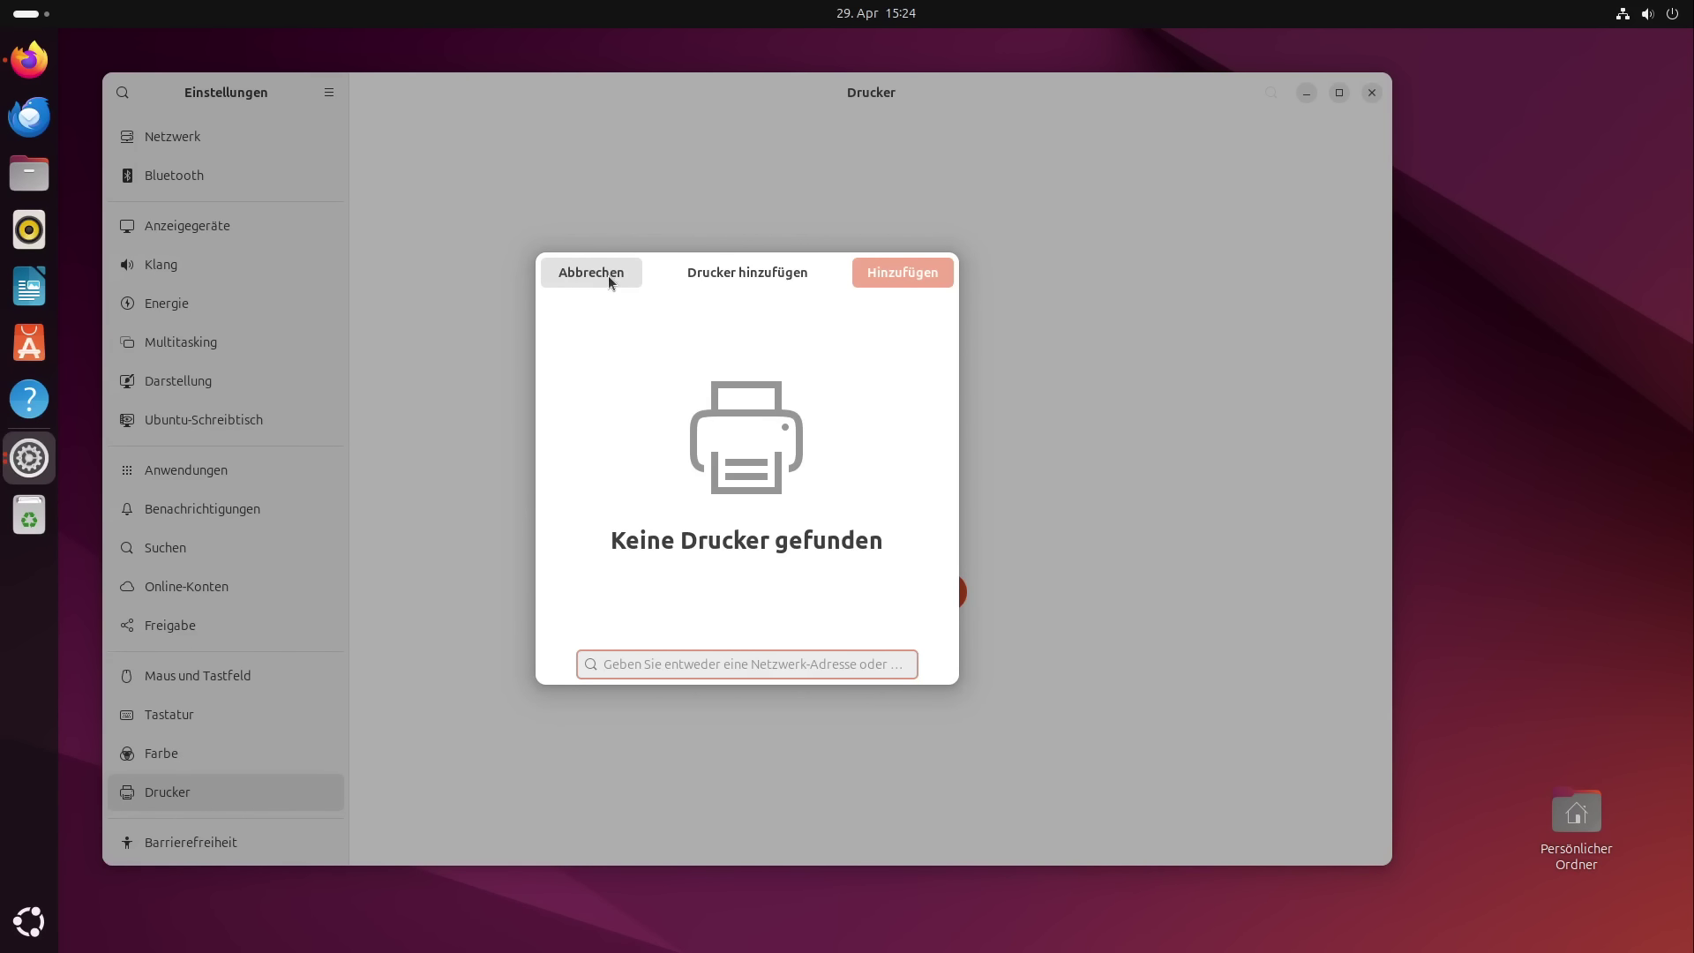
{"action": "left_click", "coordinate": [609, 278]}
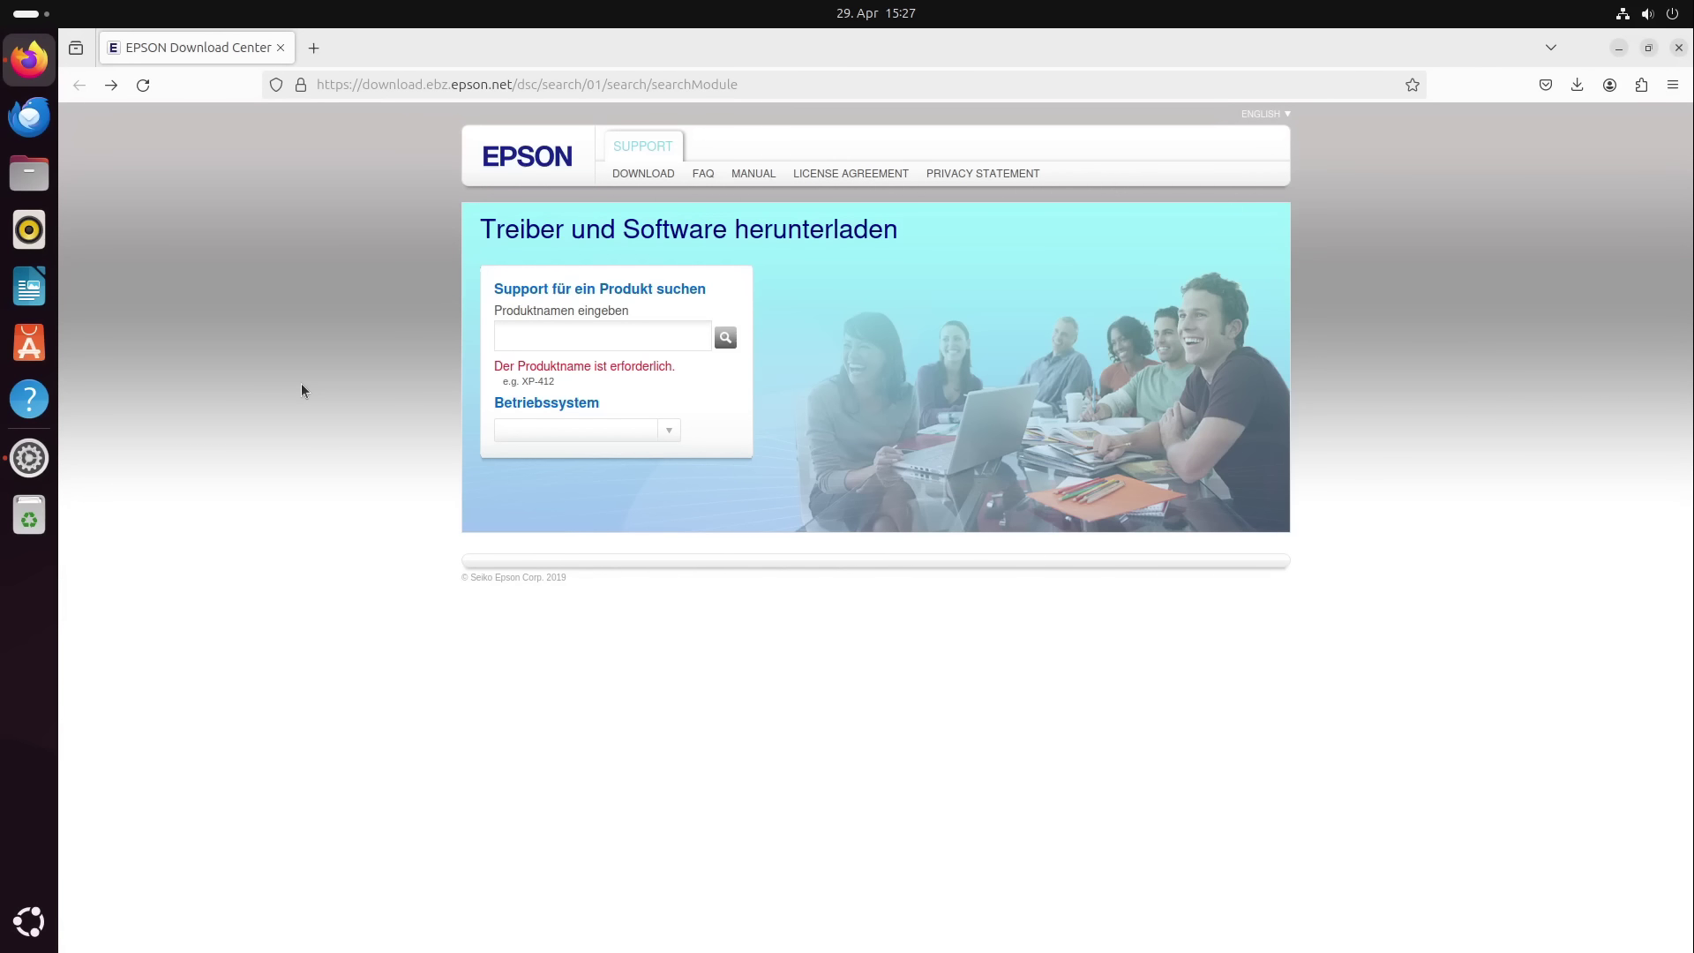
Search the EPSON Download Center for drivers for the product ET-28 with Linux as the operating system
{"action": "left_click", "coordinate": [530, 330]}
{"action": "type", "text": "E"}
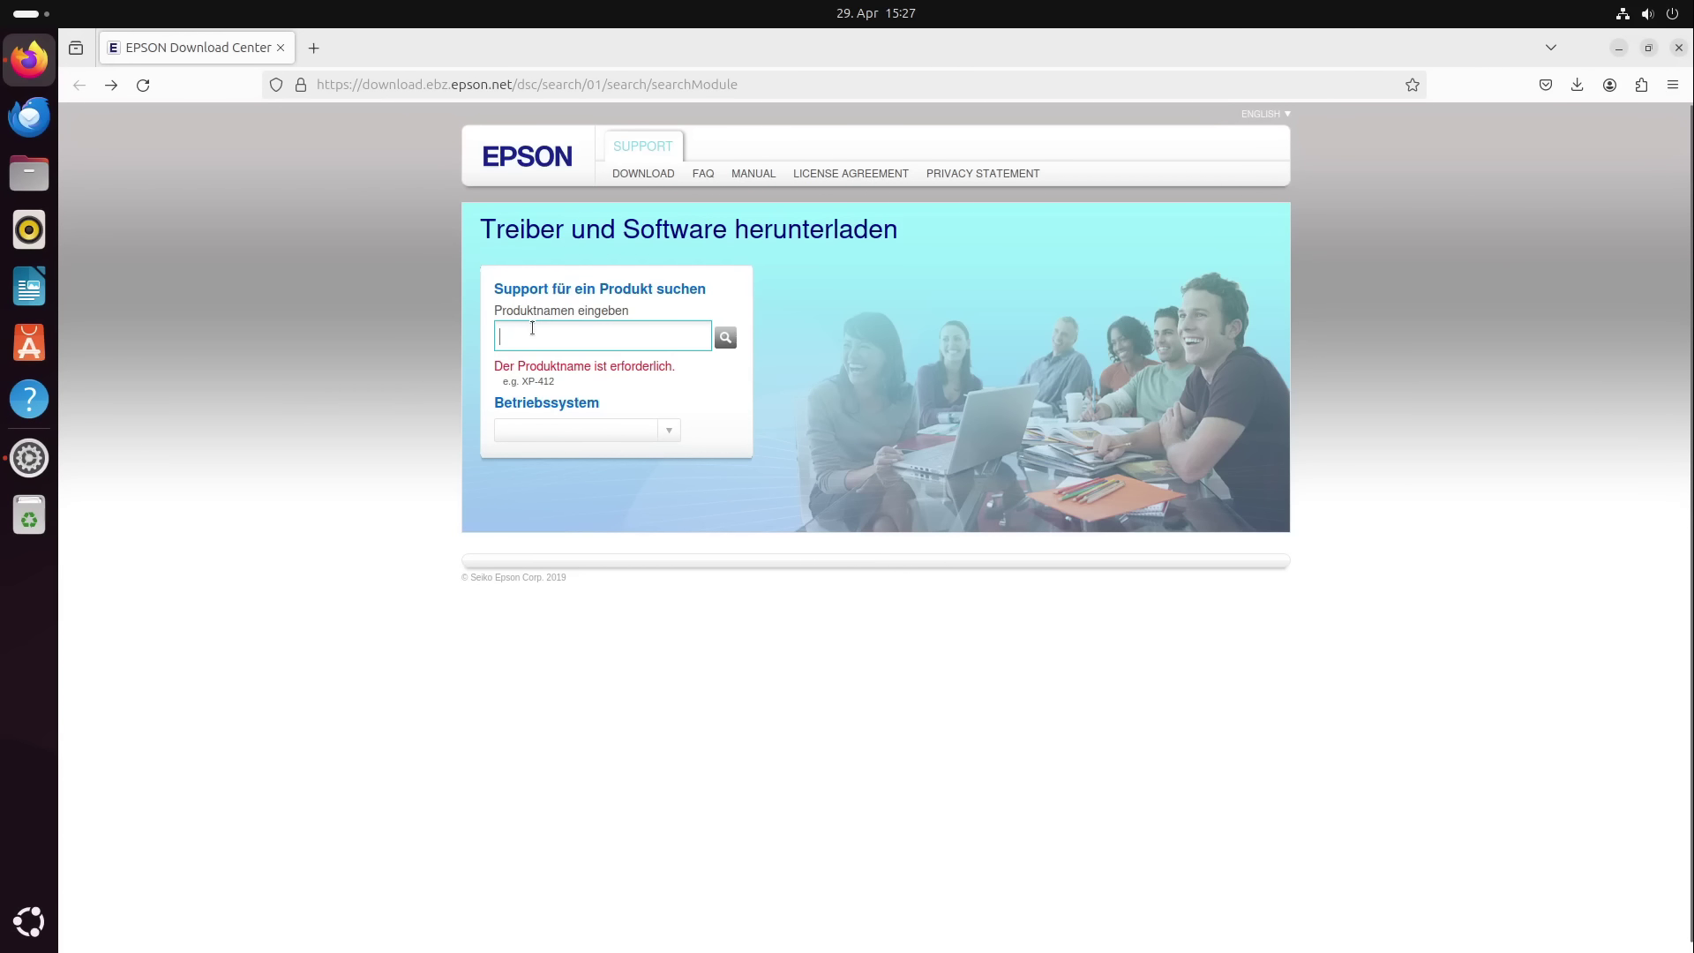
{"action": "type", "text": "T"}
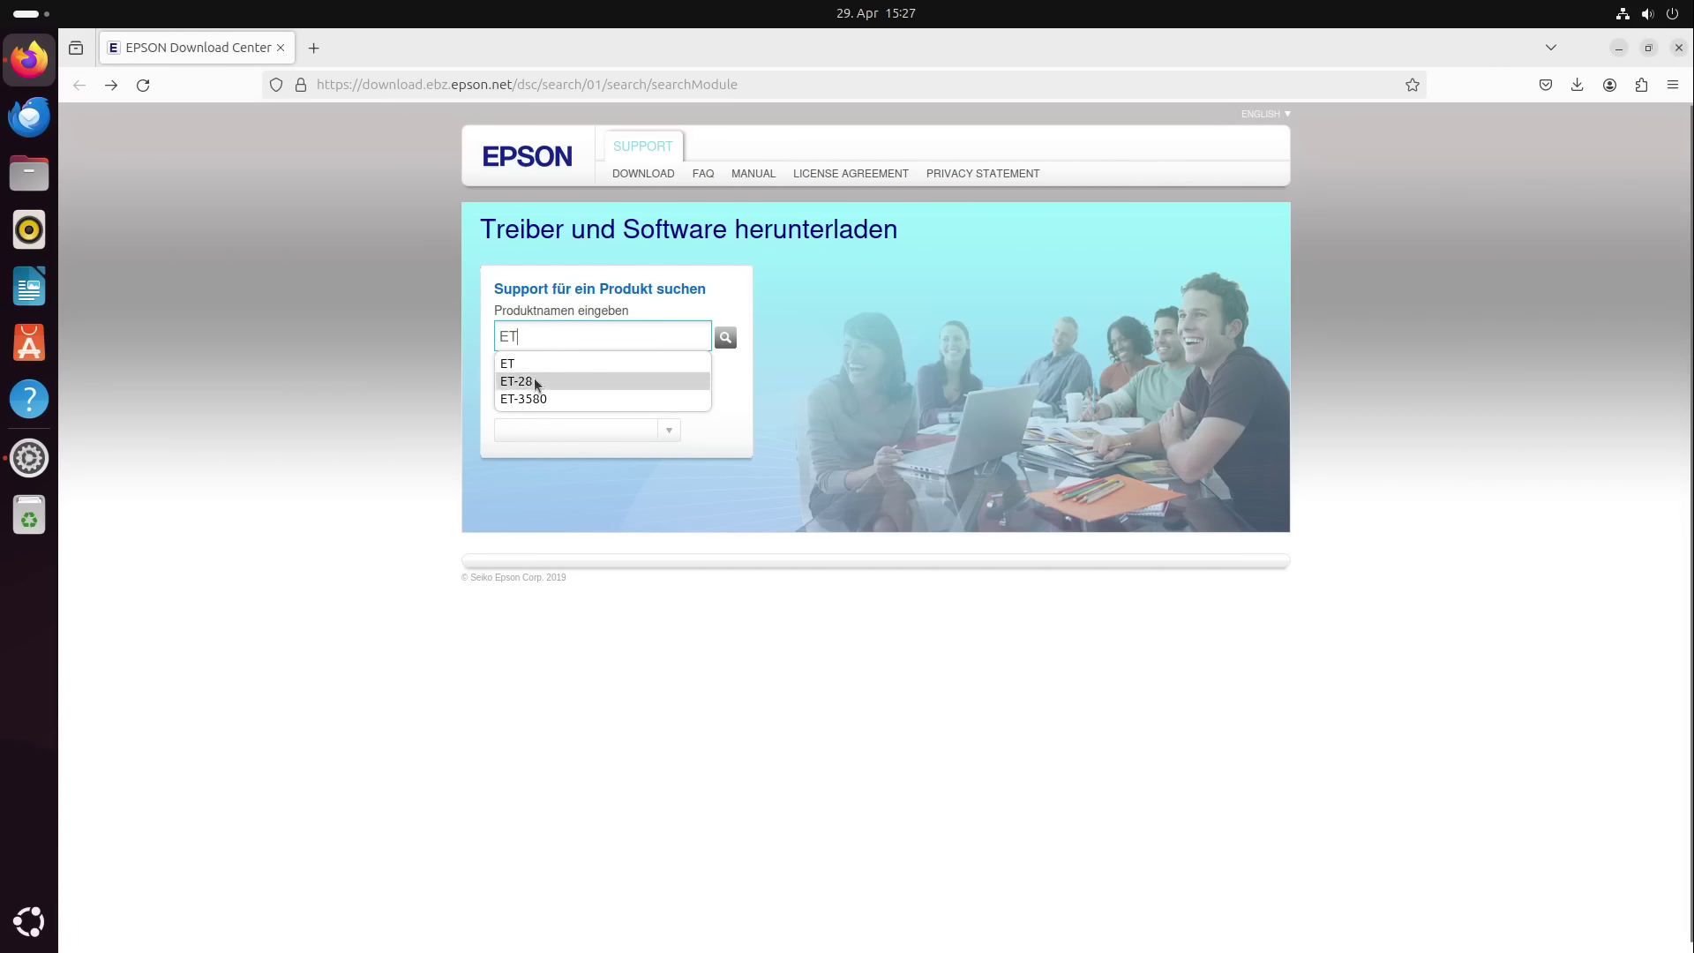
{"action": "left_click", "coordinate": [530, 382]}
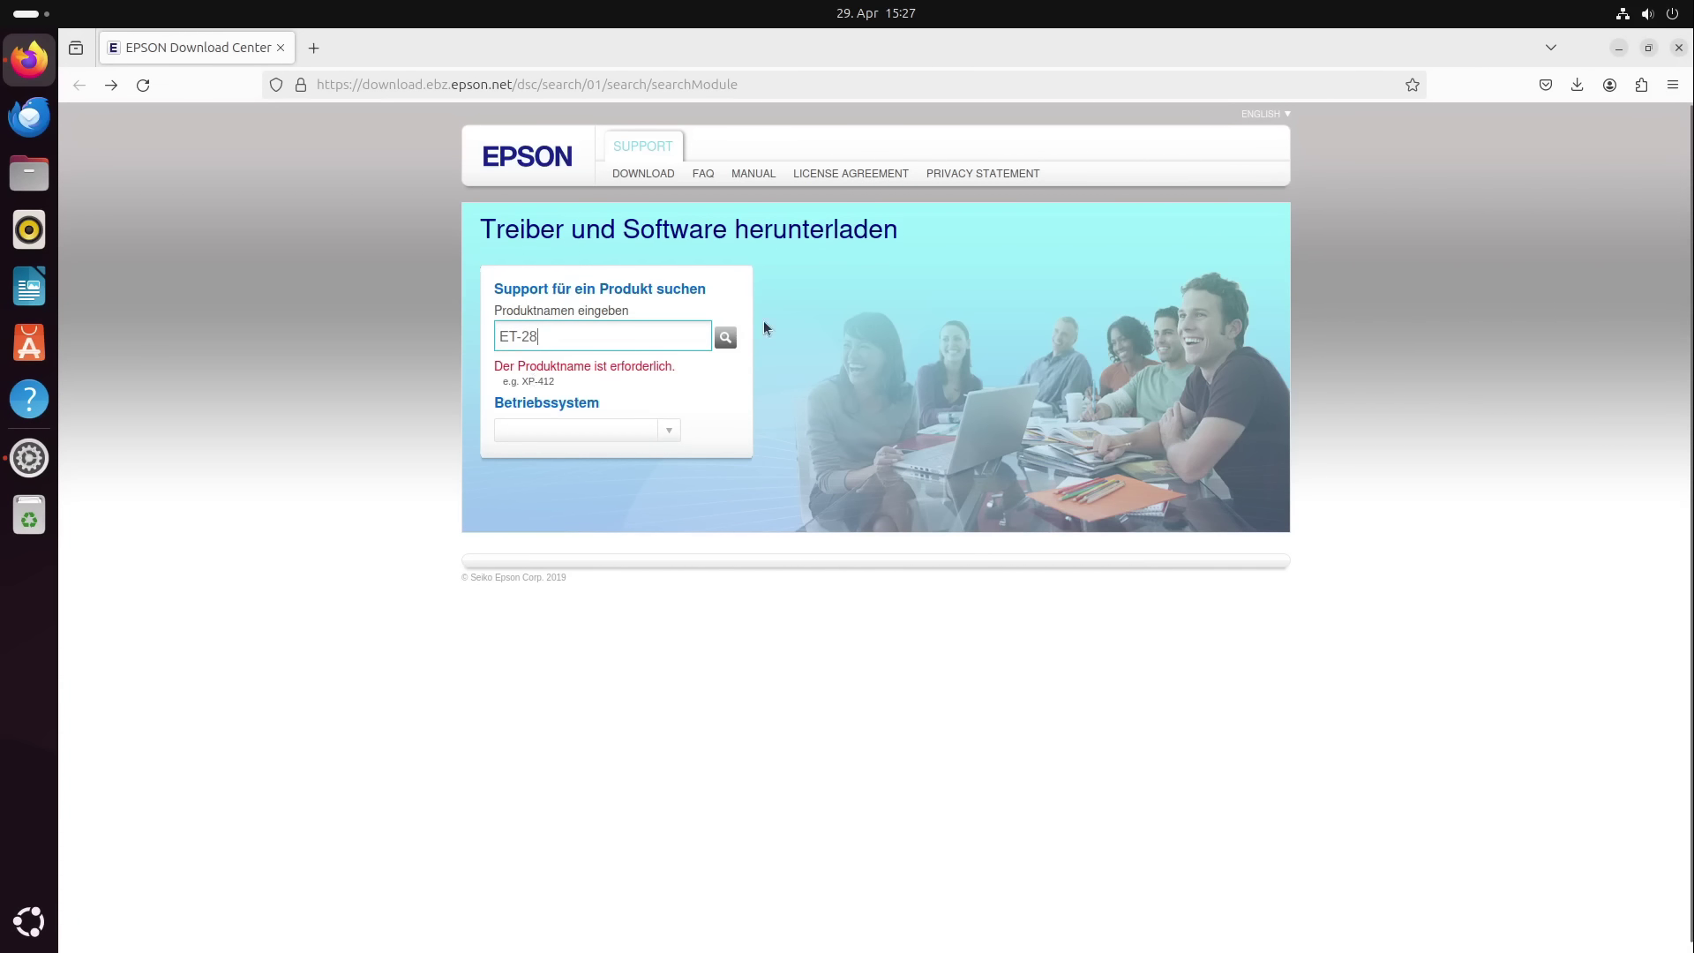
{"action": "left_click", "coordinate": [651, 430]}
{"action": "scroll", "coordinate": [618, 568], "scroll_direction": "down", "scroll_amount": 5}
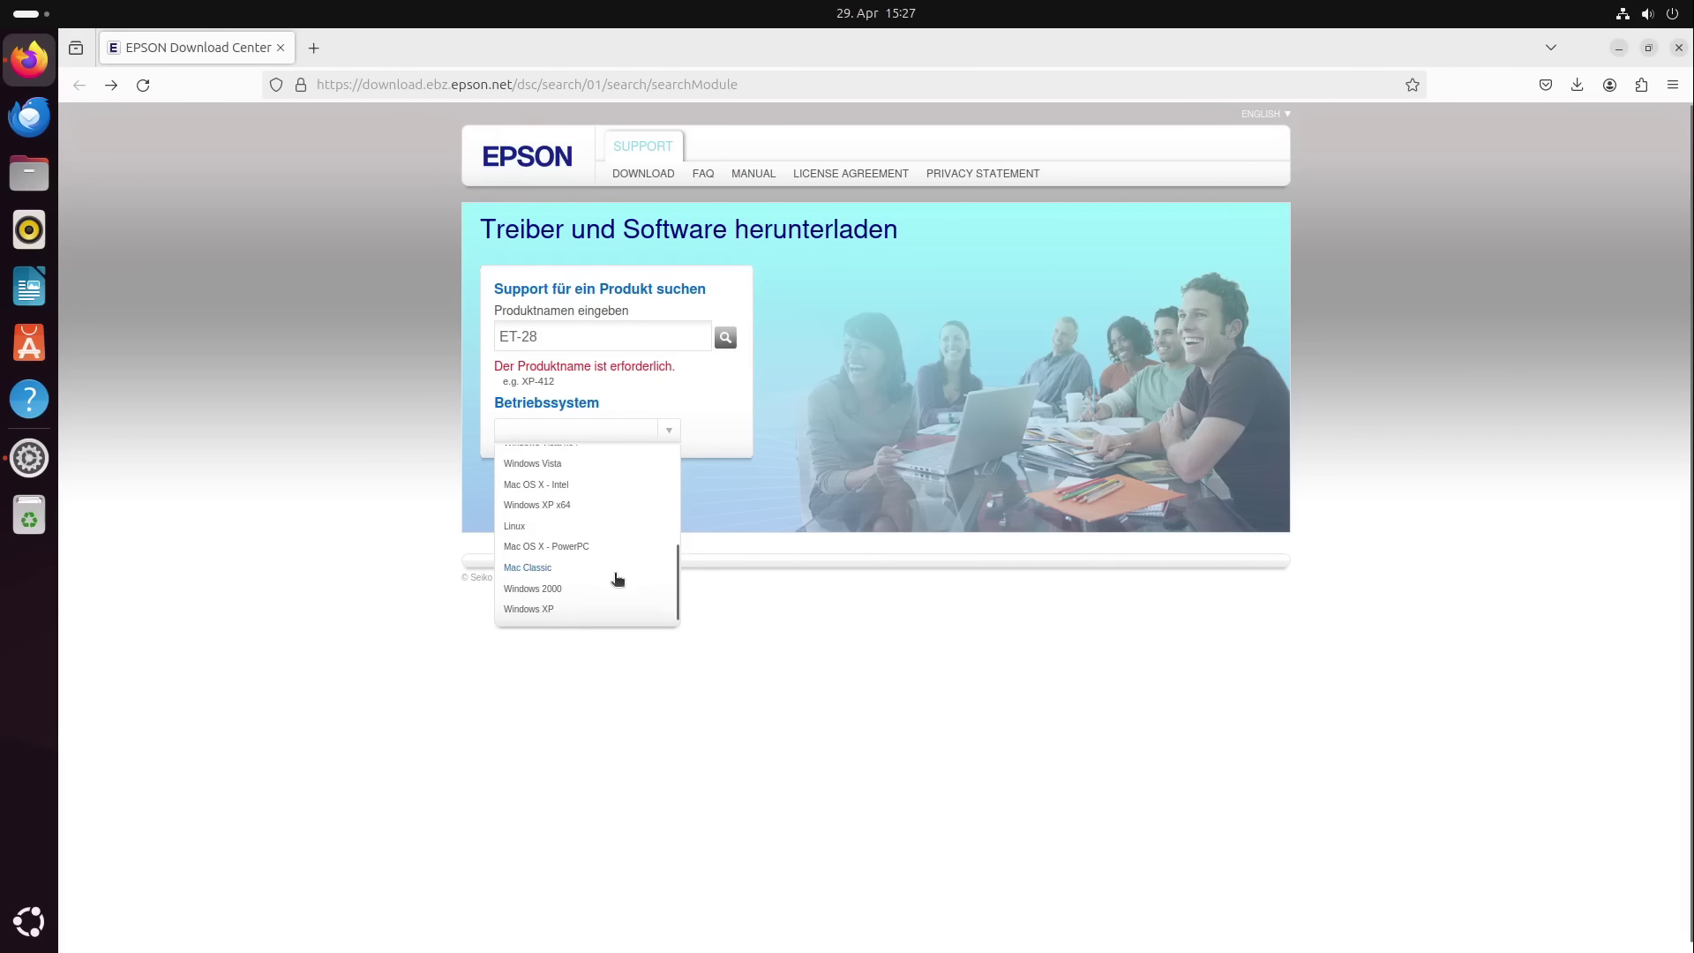
{"action": "left_click", "coordinate": [533, 533]}
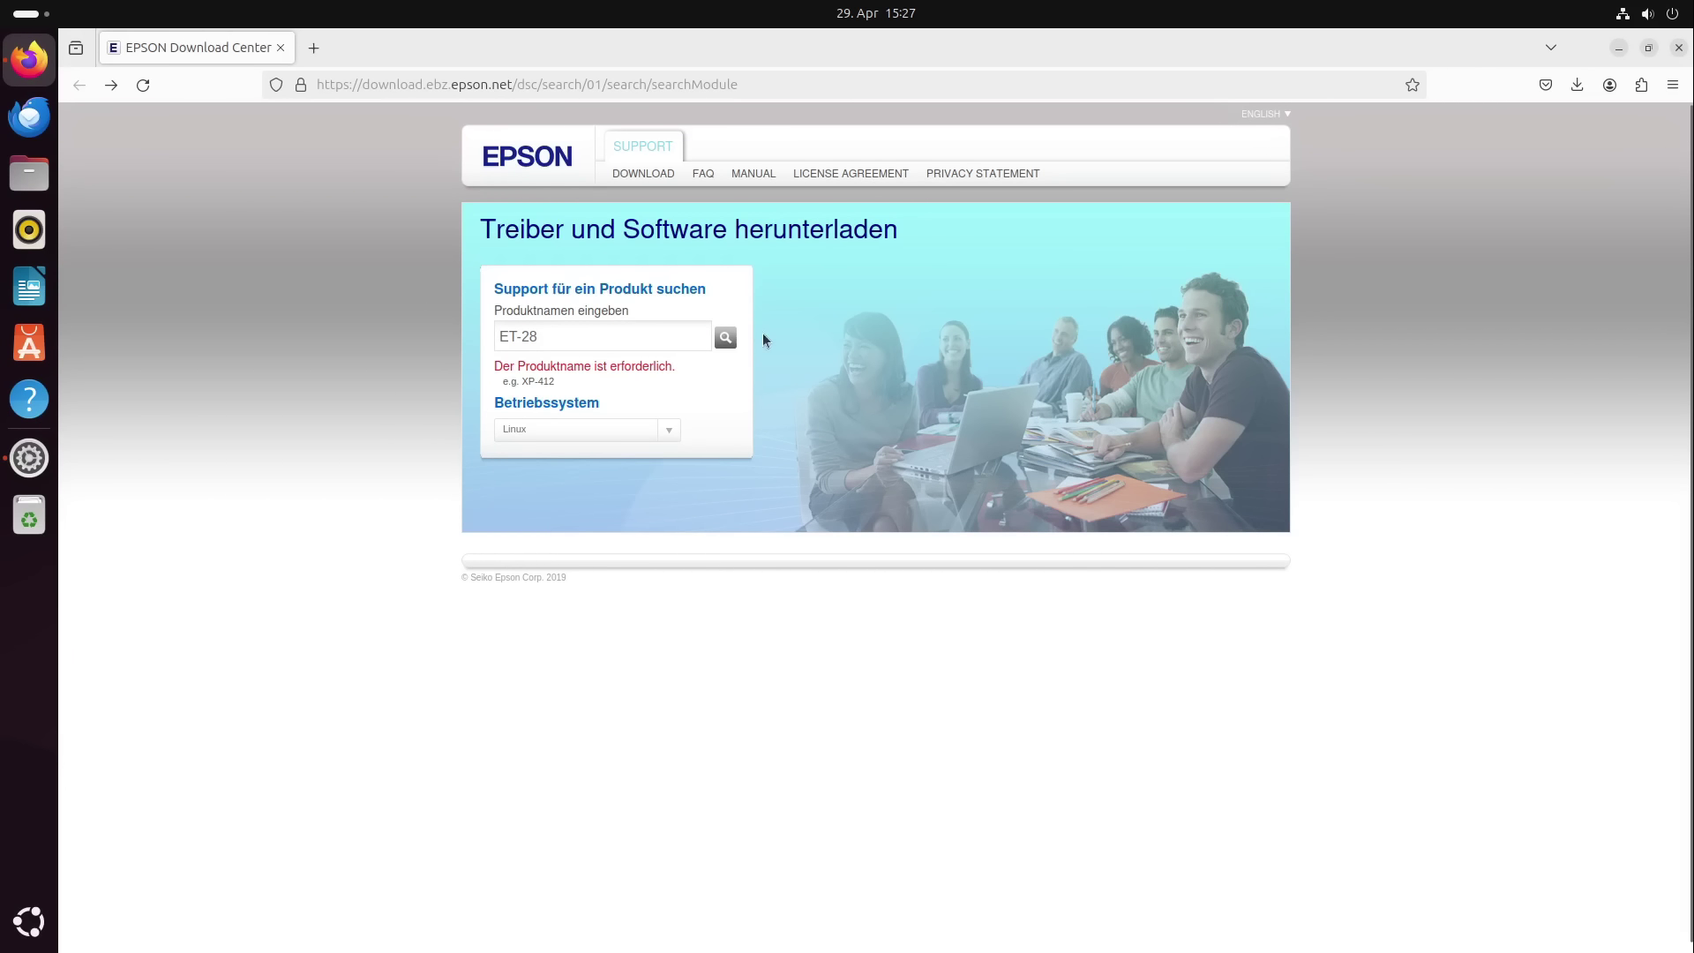
{"action": "left_click", "coordinate": [725, 337]}
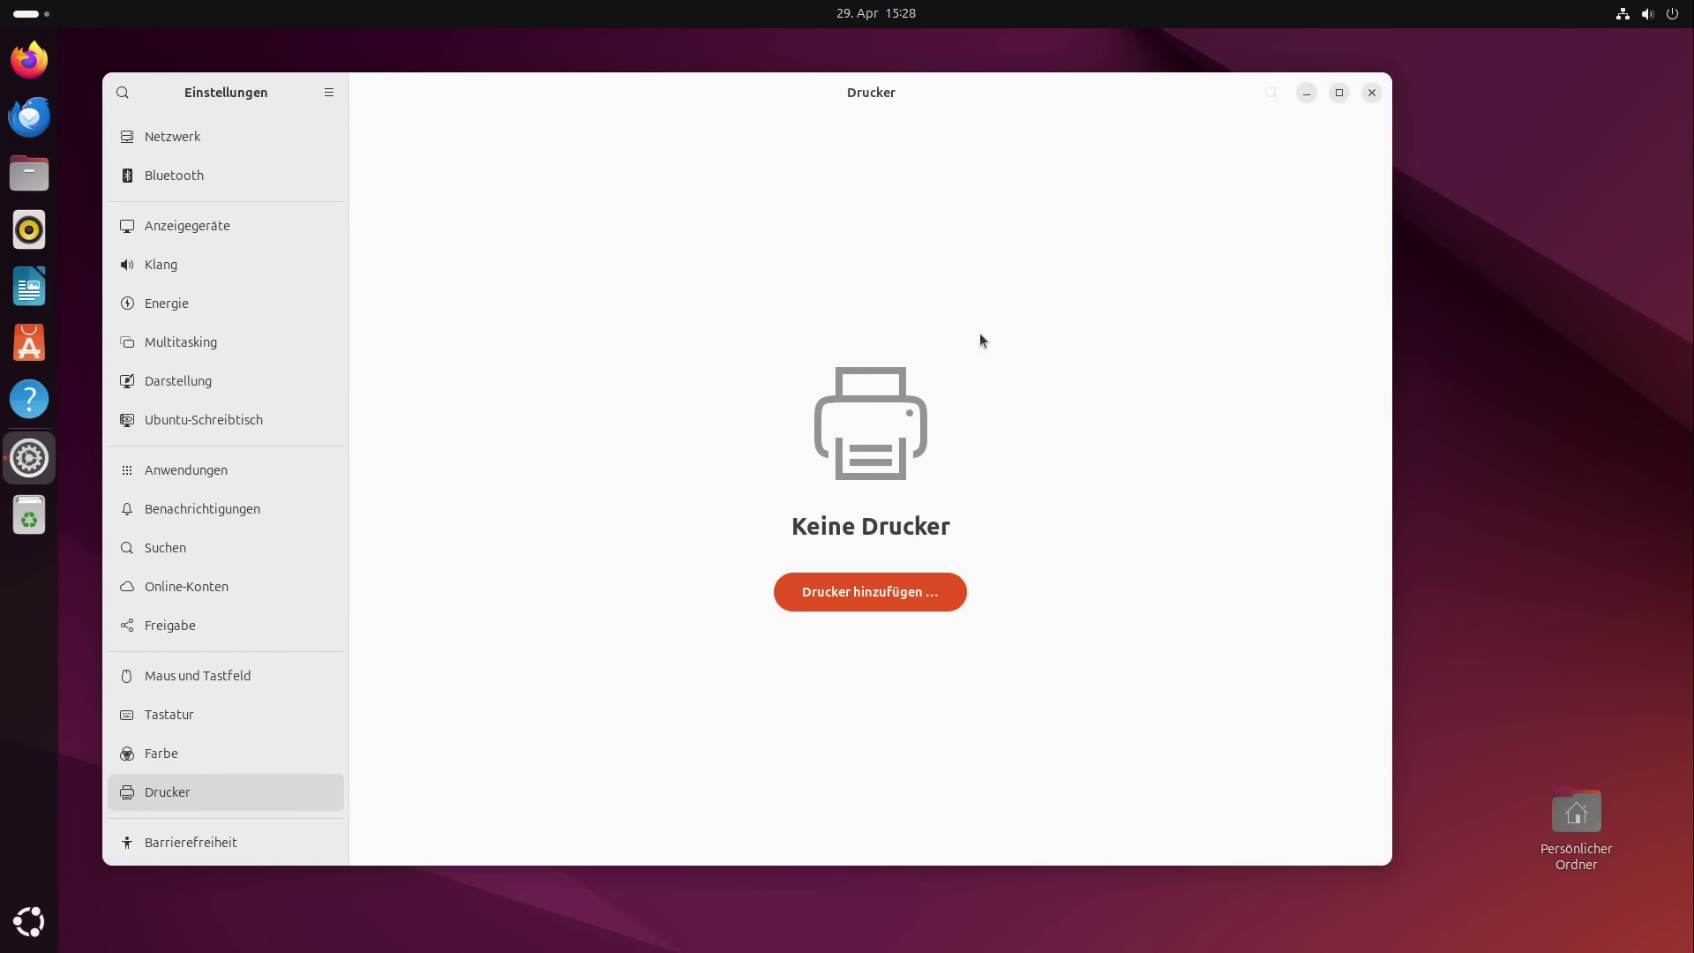
Close the printer settings and load linux-assistant.org in Firefox, declining the page translation
{"action": "key", "text": "ctrl+q"}
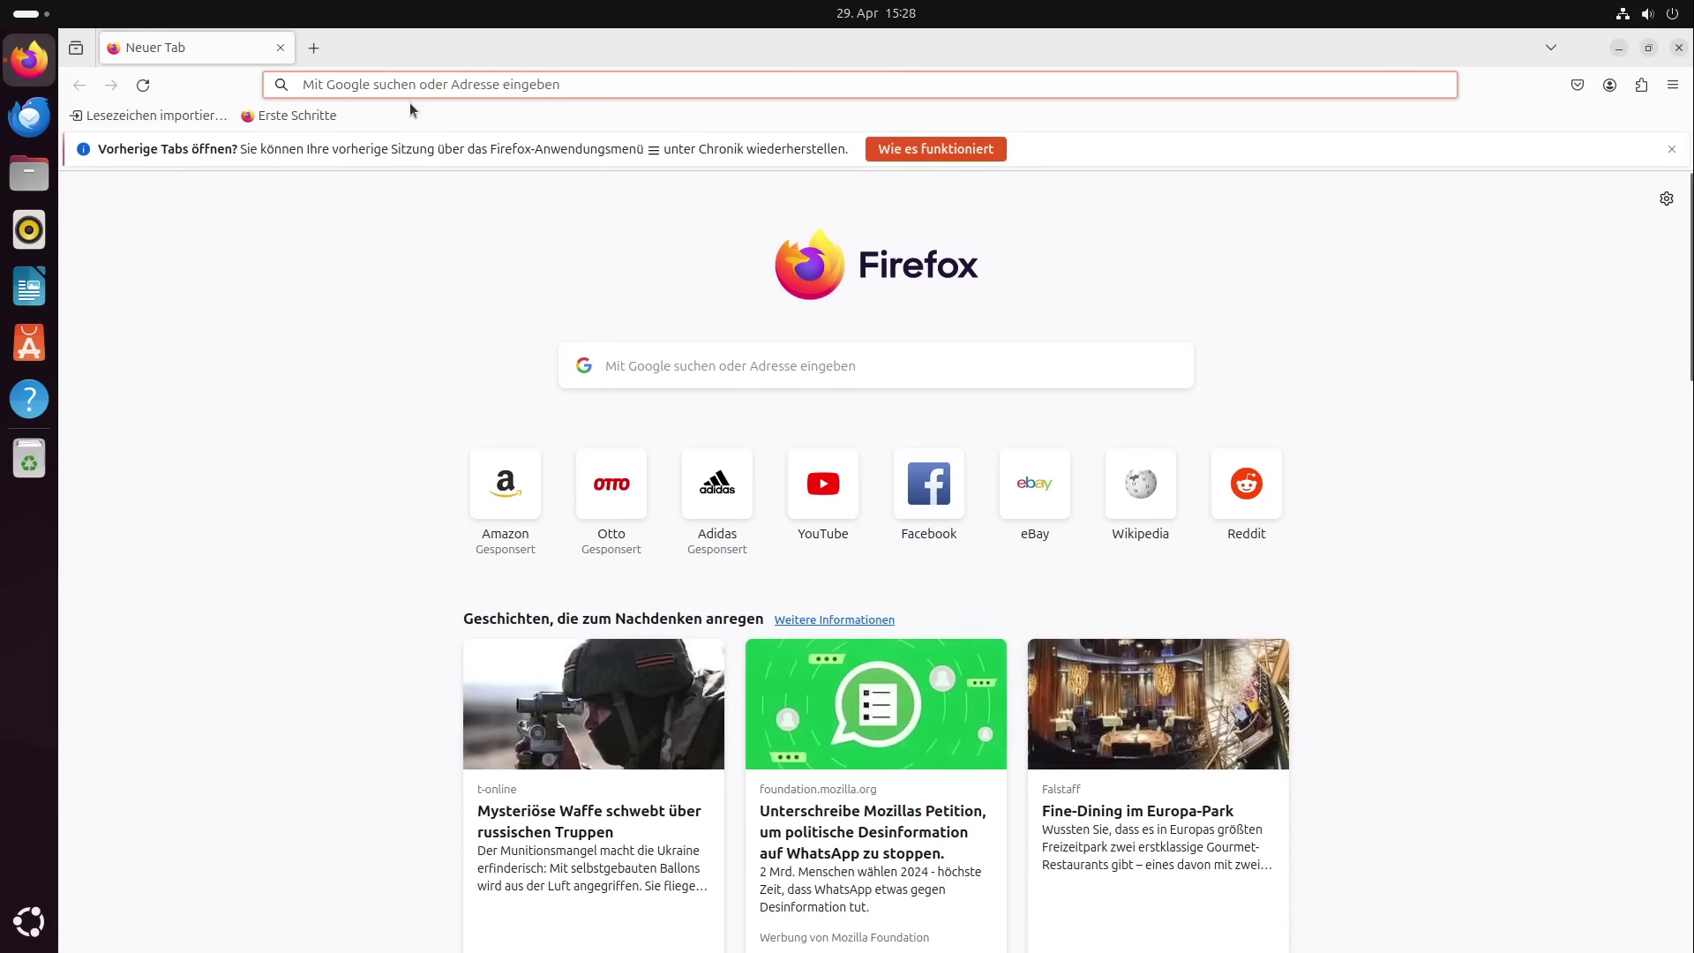
{"action": "type", "text": "linux-assist"}
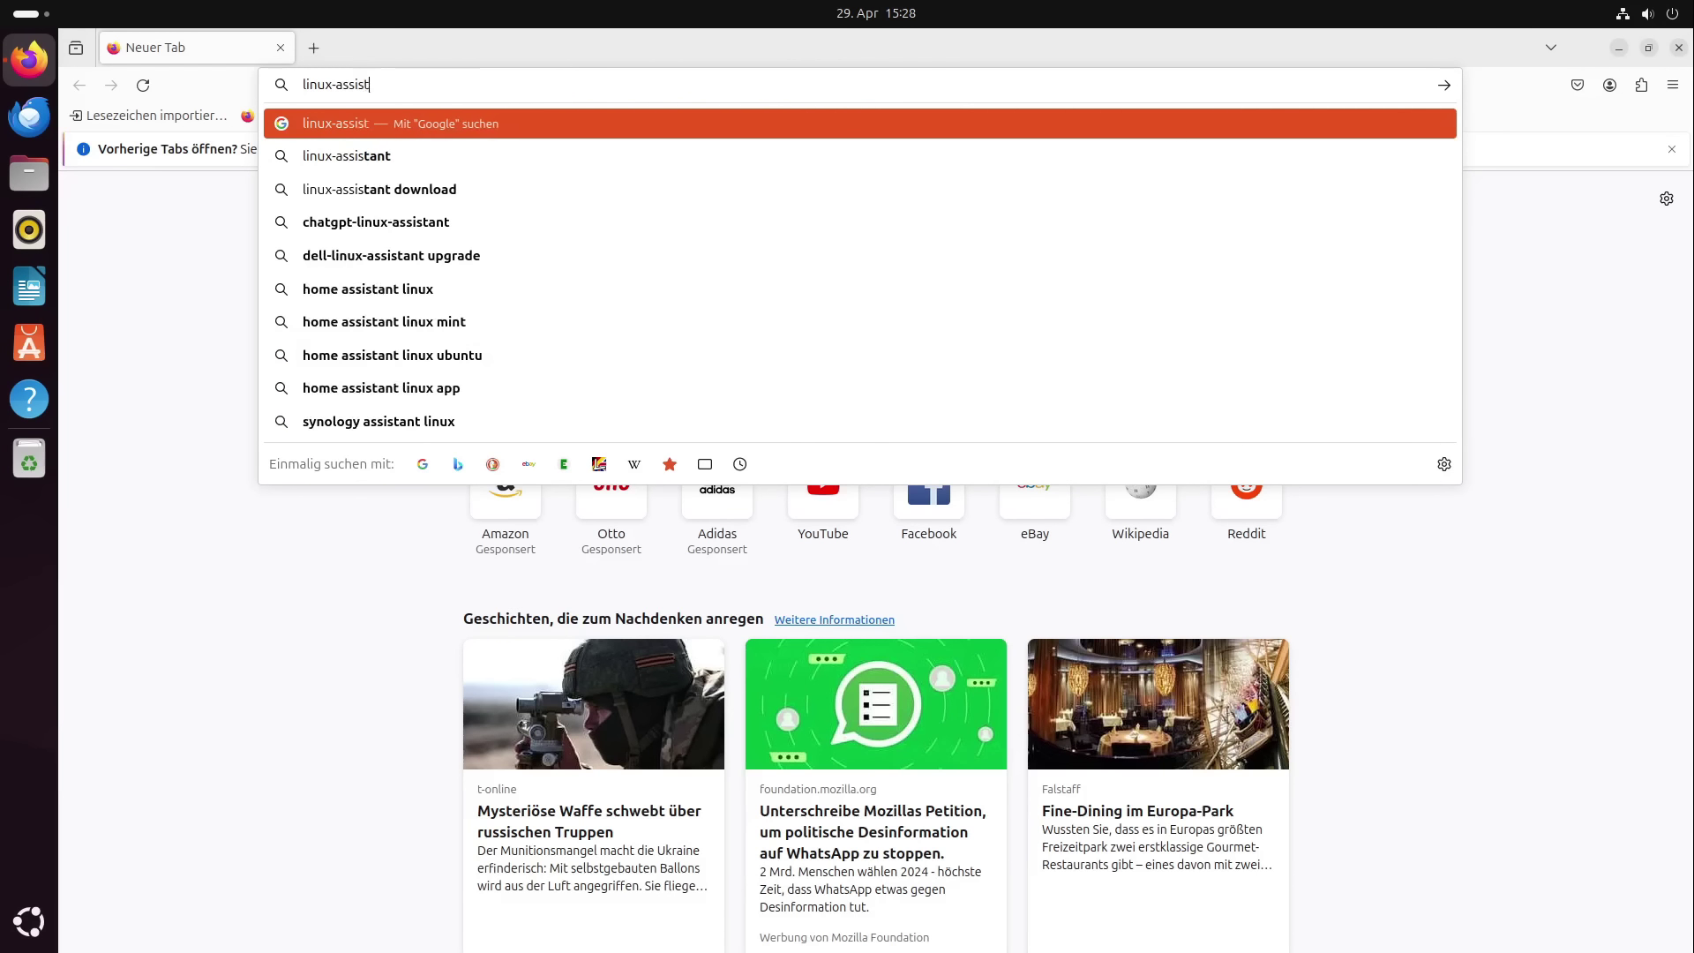
{"action": "type", "text": "ant.org"}
{"action": "key", "text": "Return"}
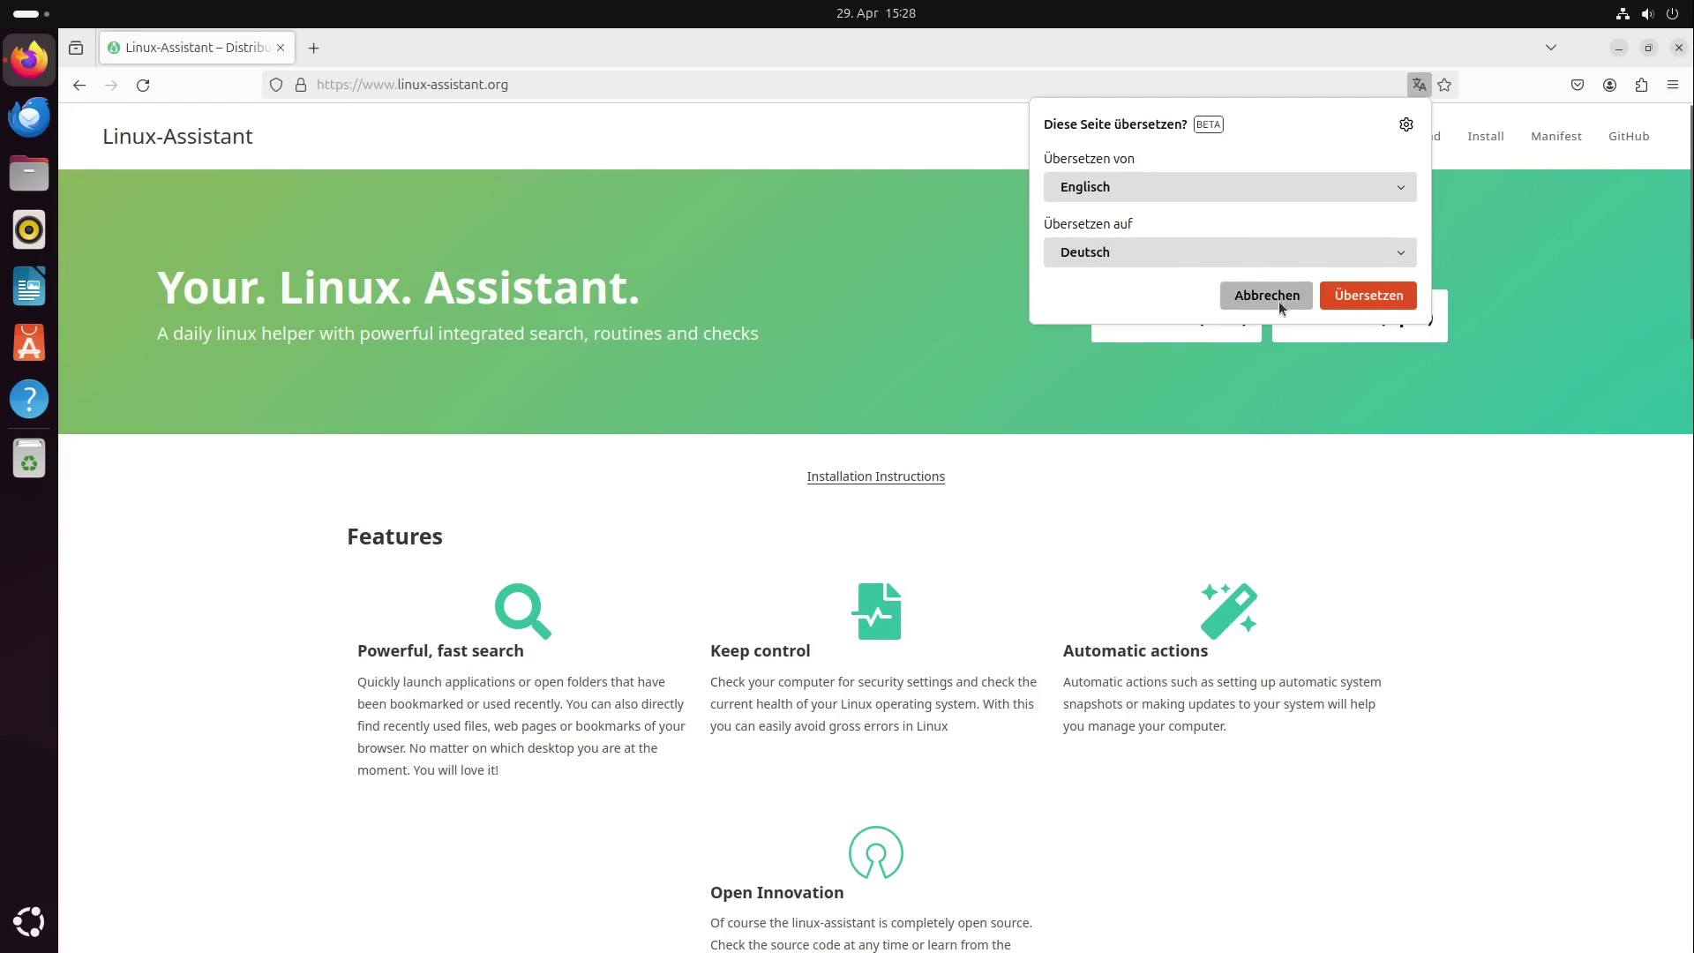
{"action": "left_click", "coordinate": [1290, 296]}
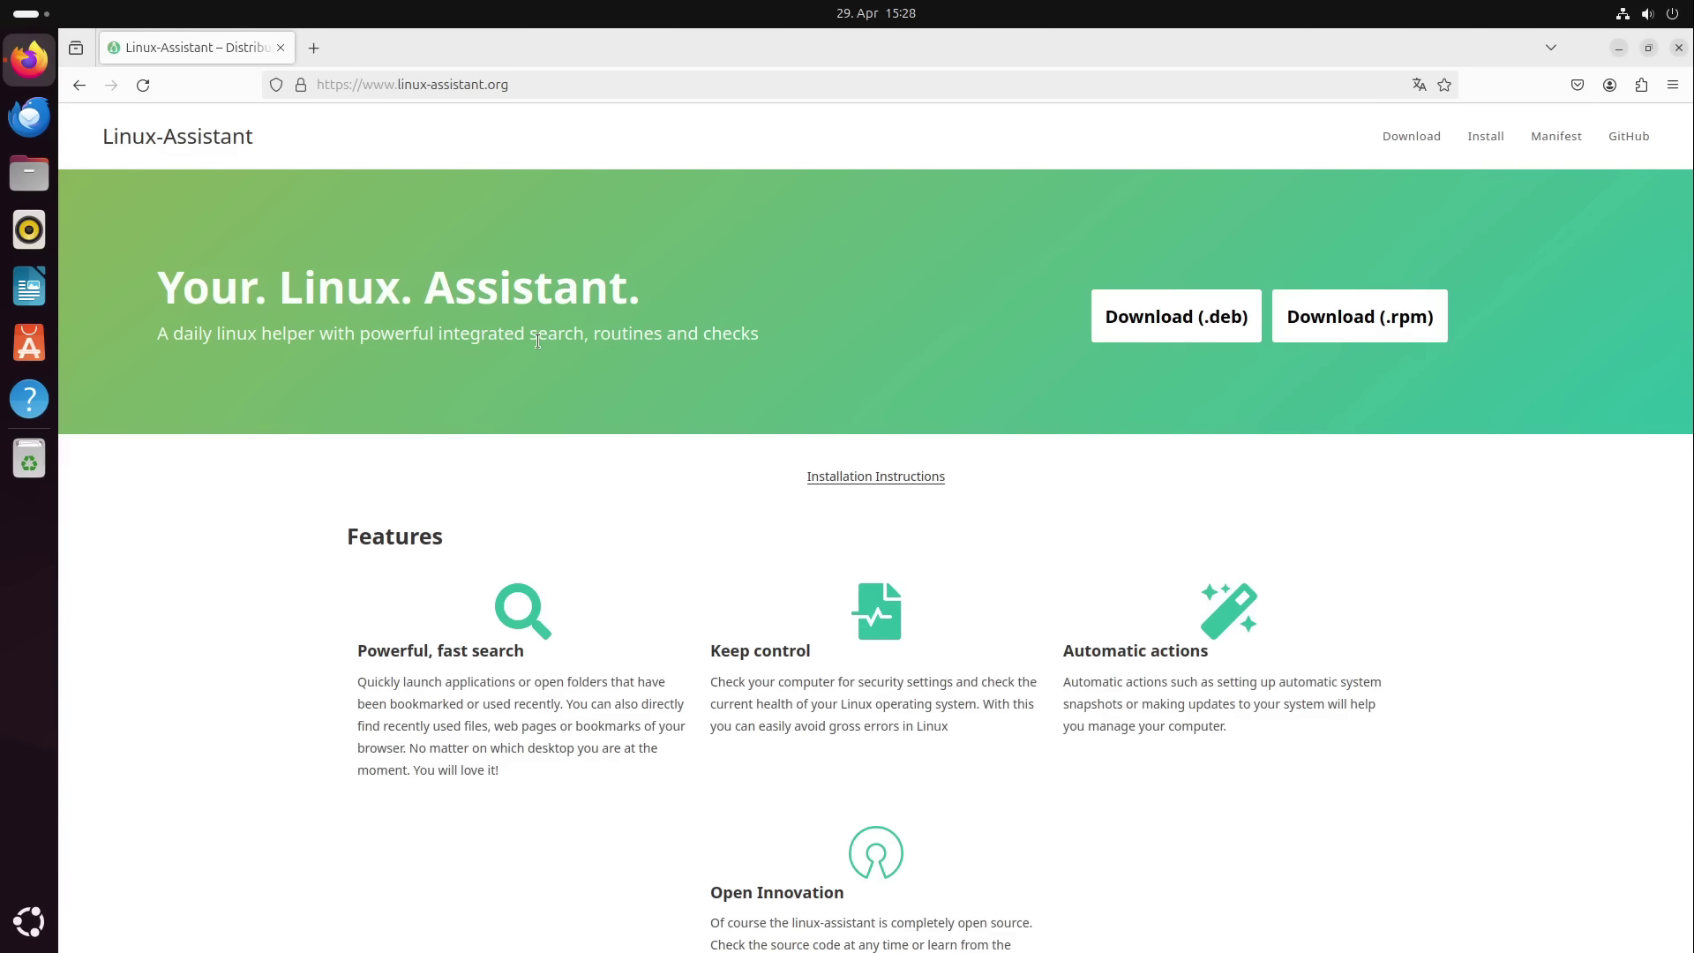
Review the Linux-Assistant page, download its .deb package and open linux-assistant.deb with GDebi-Paket-Installationsprogramm
{"action": "scroll", "coordinate": [835, 422], "scroll_direction": "down", "scroll_amount": 15}
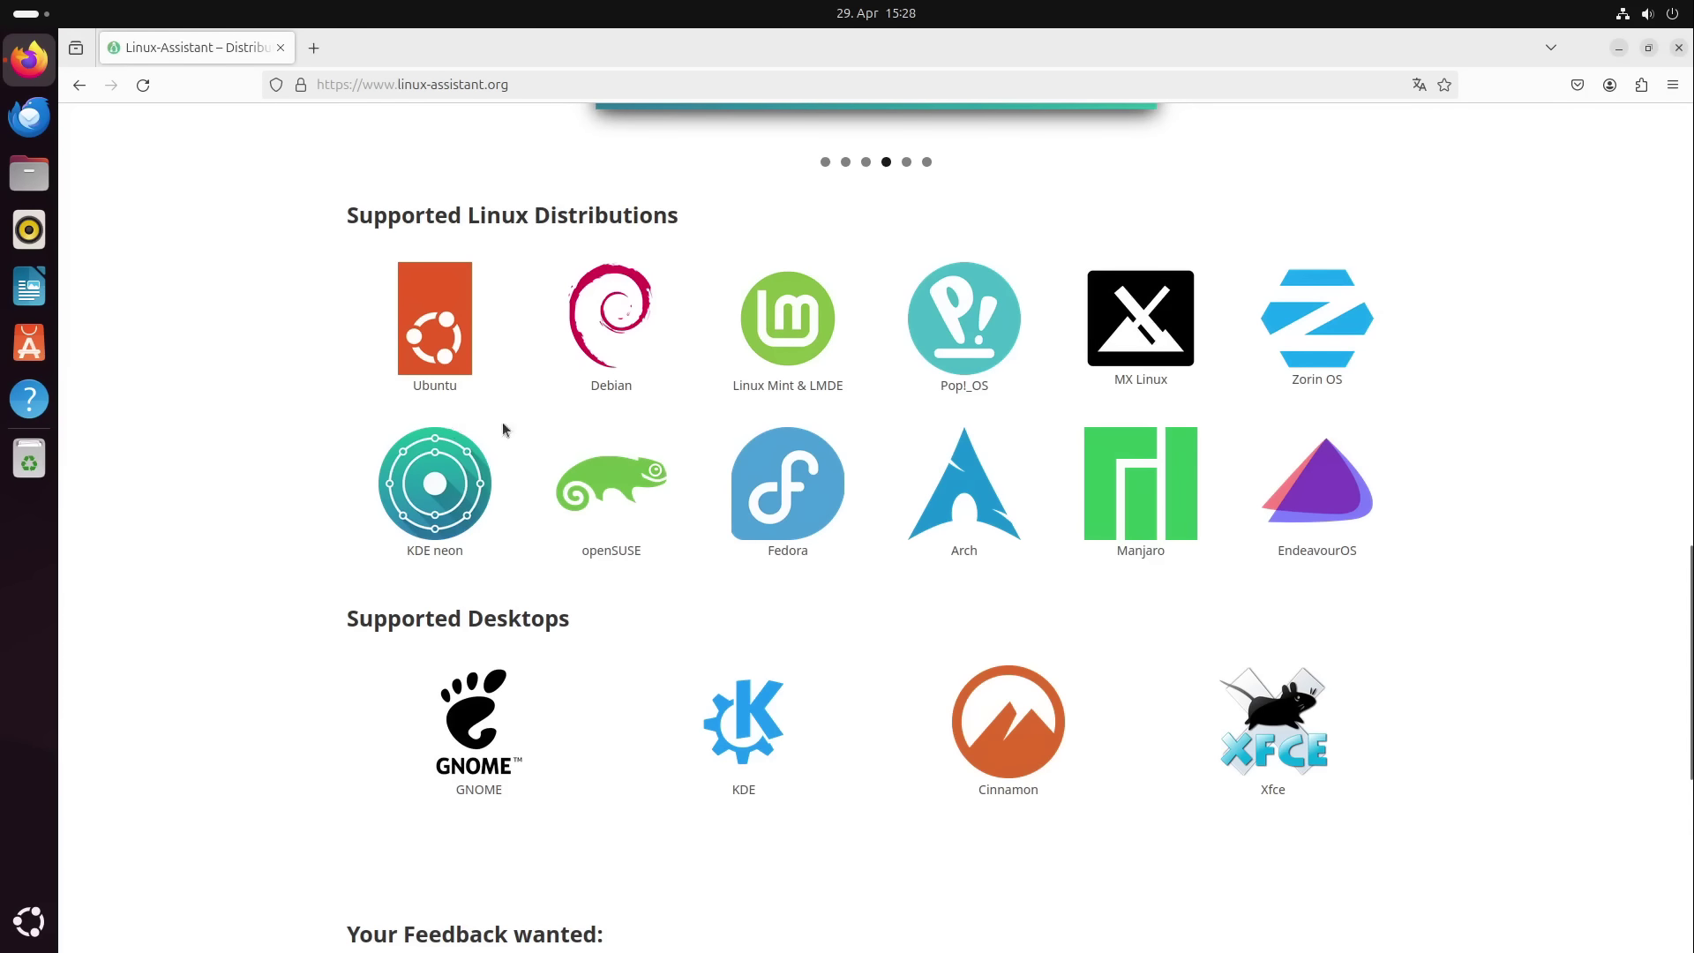
{"action": "scroll", "coordinate": [503, 430], "scroll_direction": "up", "scroll_amount": 15}
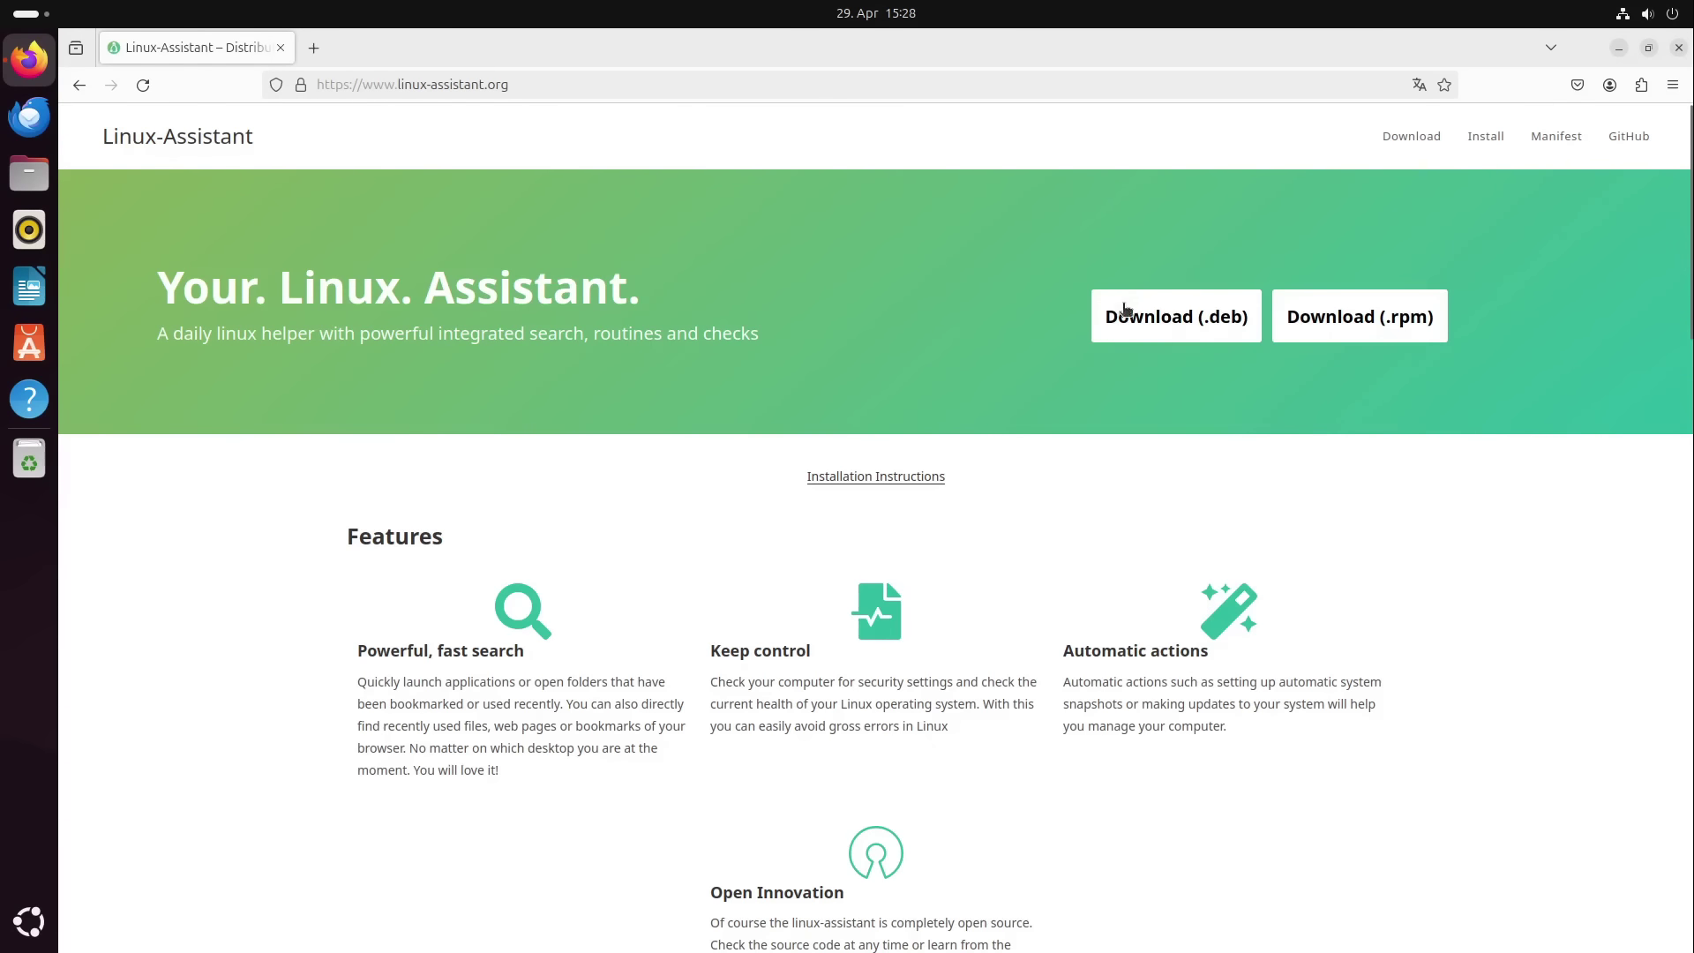
{"action": "left_click", "coordinate": [1126, 315]}
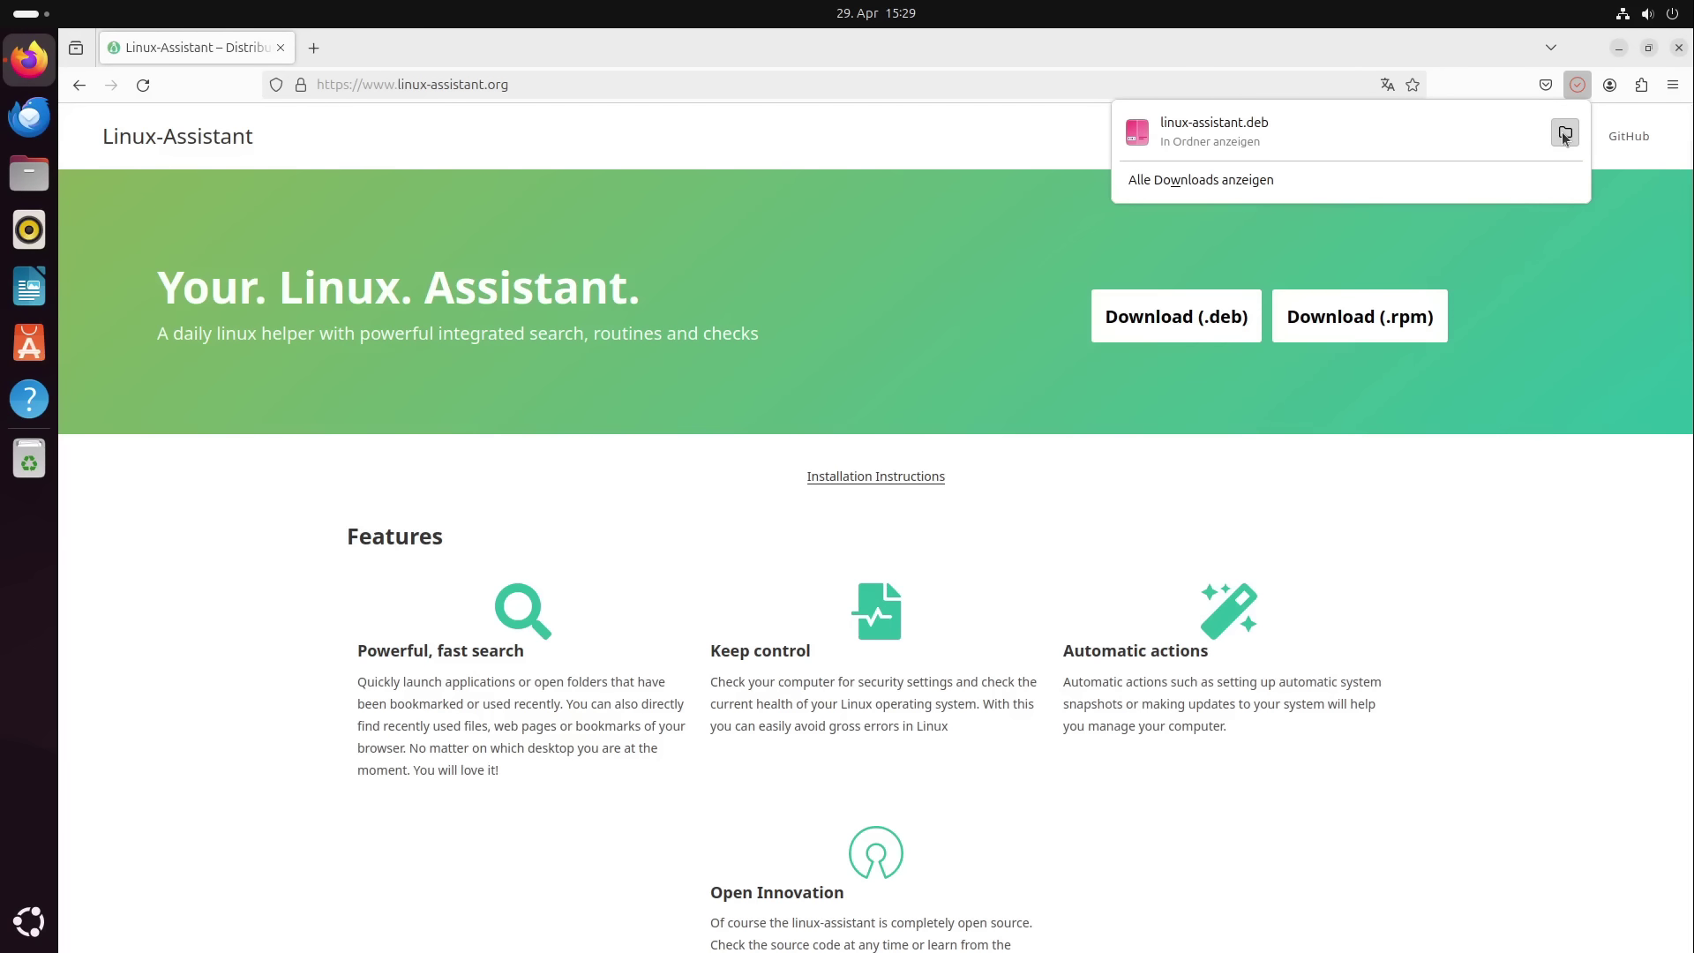
{"action": "left_click", "coordinate": [1241, 133]}
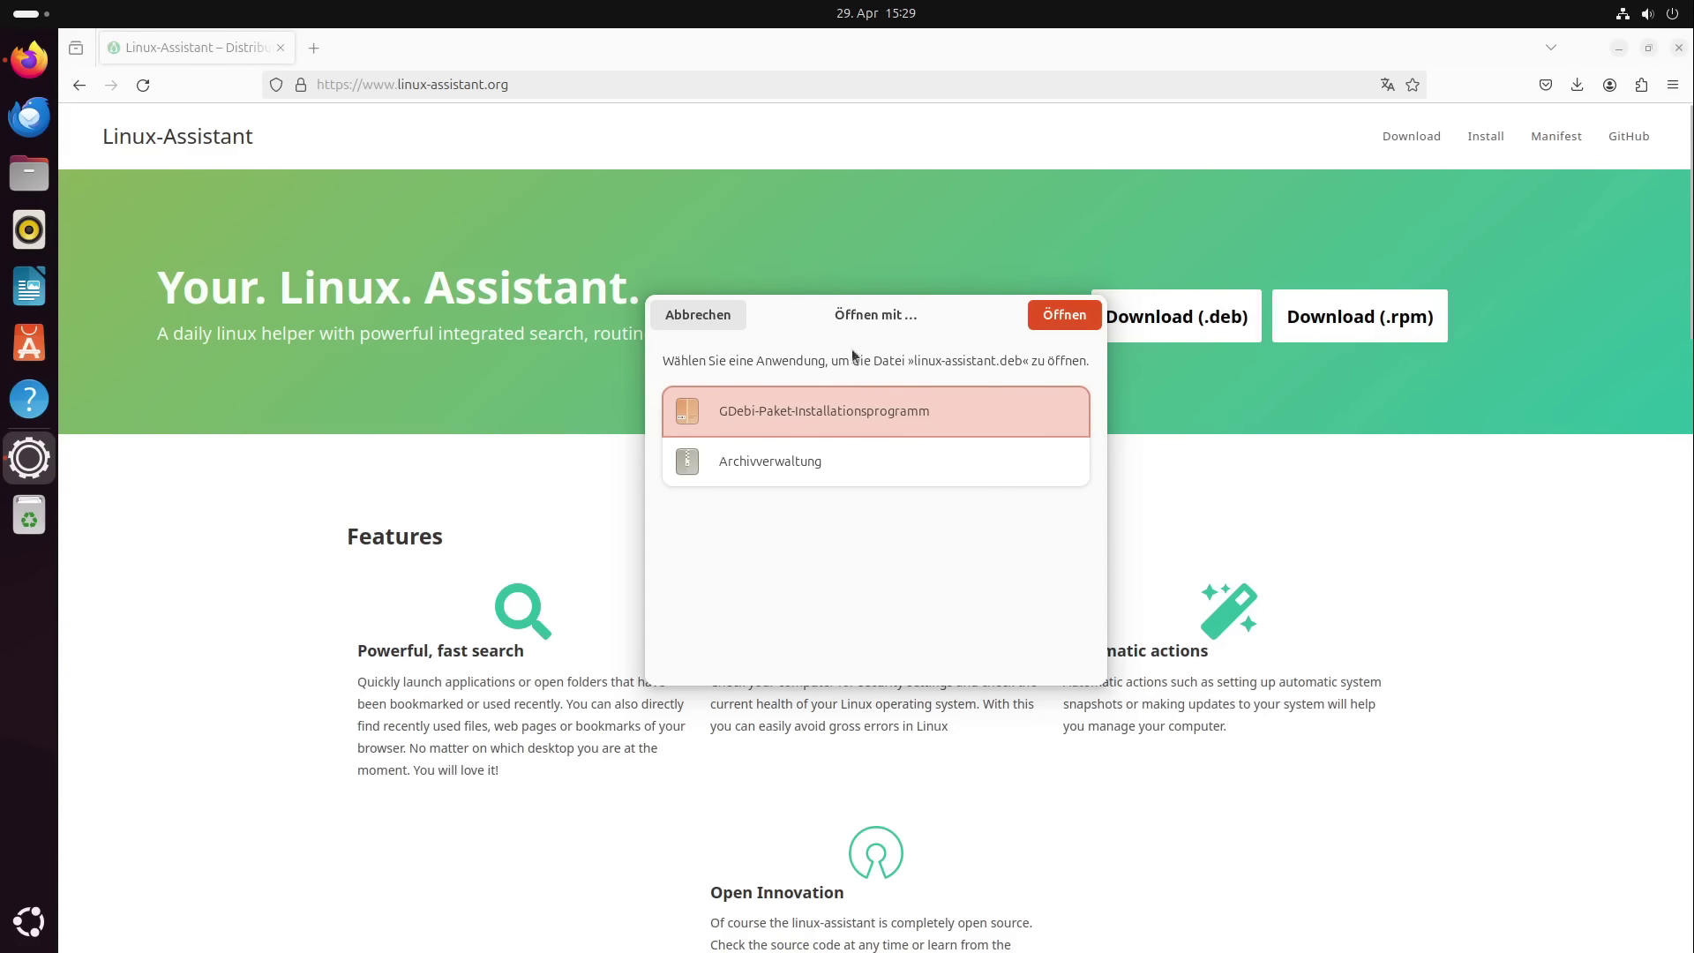
{"action": "left_click", "coordinate": [821, 420]}
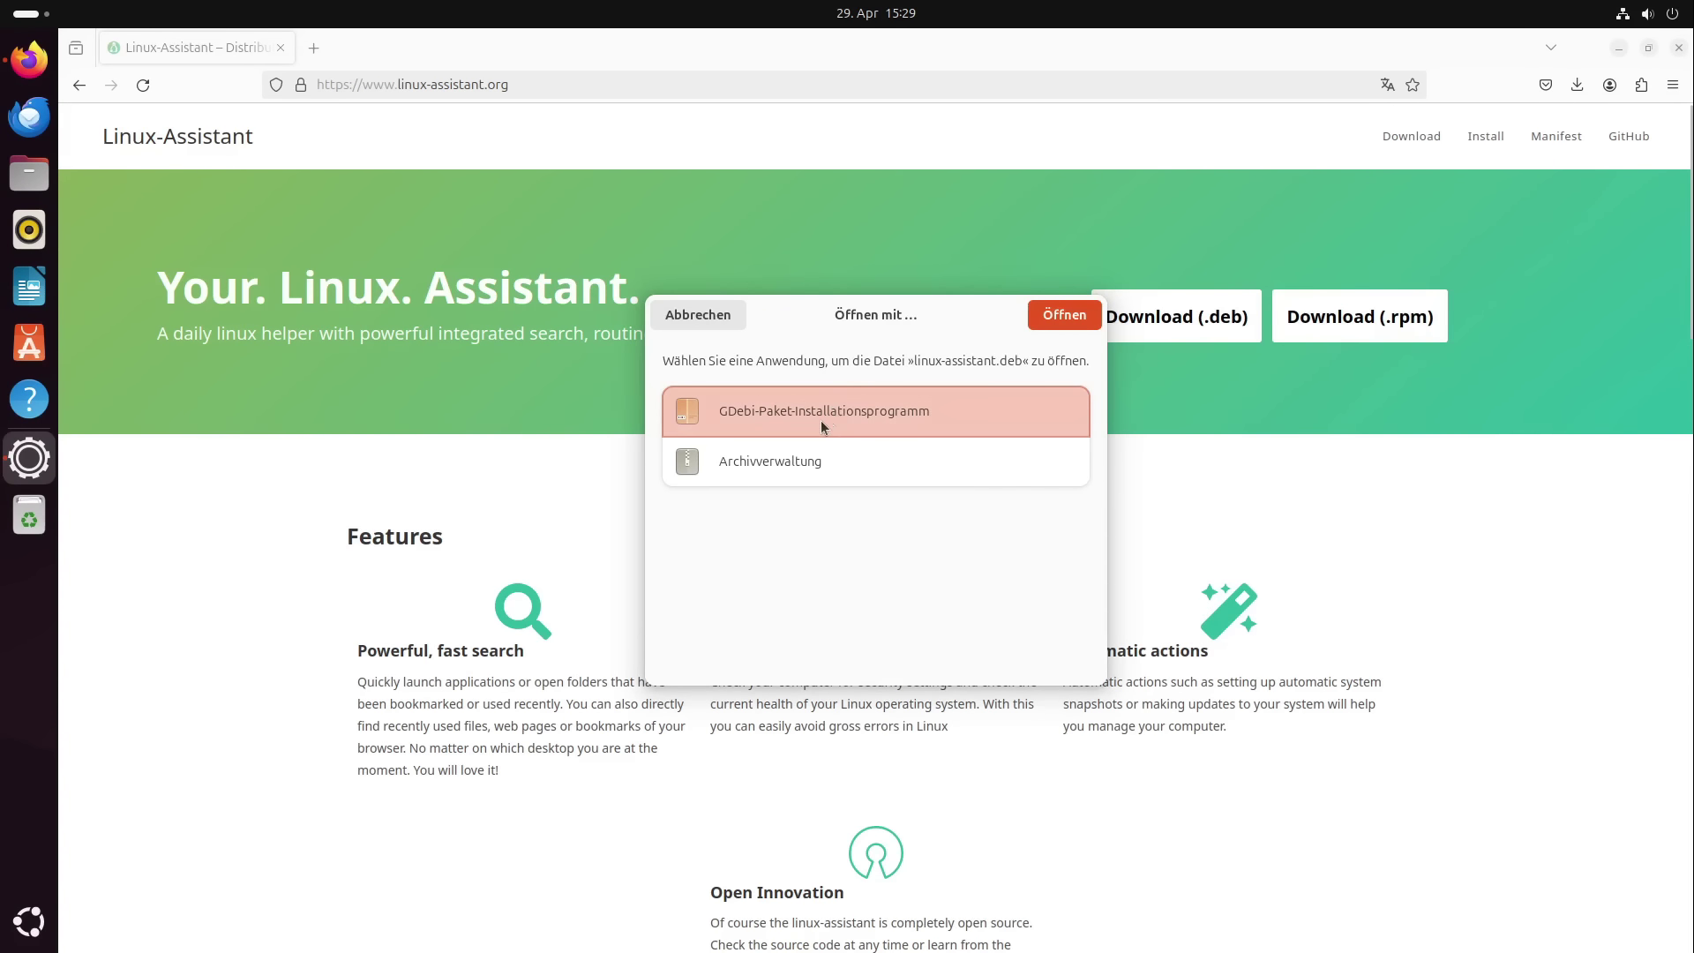
{"action": "left_click", "coordinate": [1064, 323]}
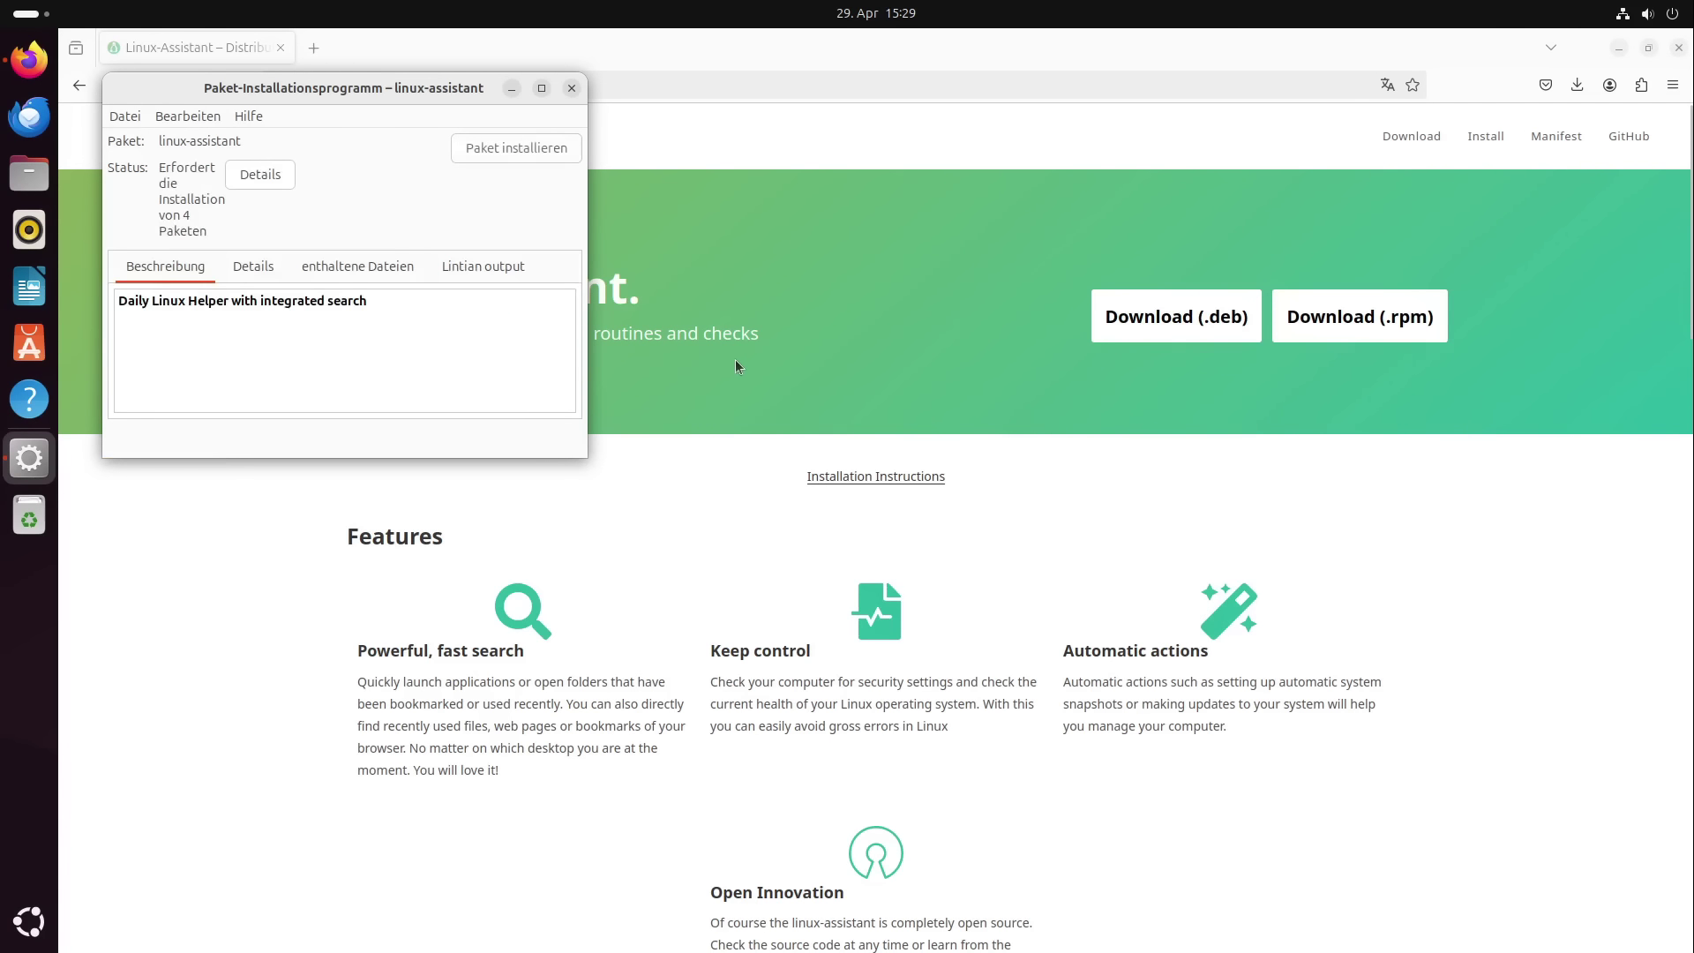
Install the linux-assistant package, authenticating with the account password
{"action": "left_click", "coordinate": [510, 150]}
{"action": "type", "text": "********"}
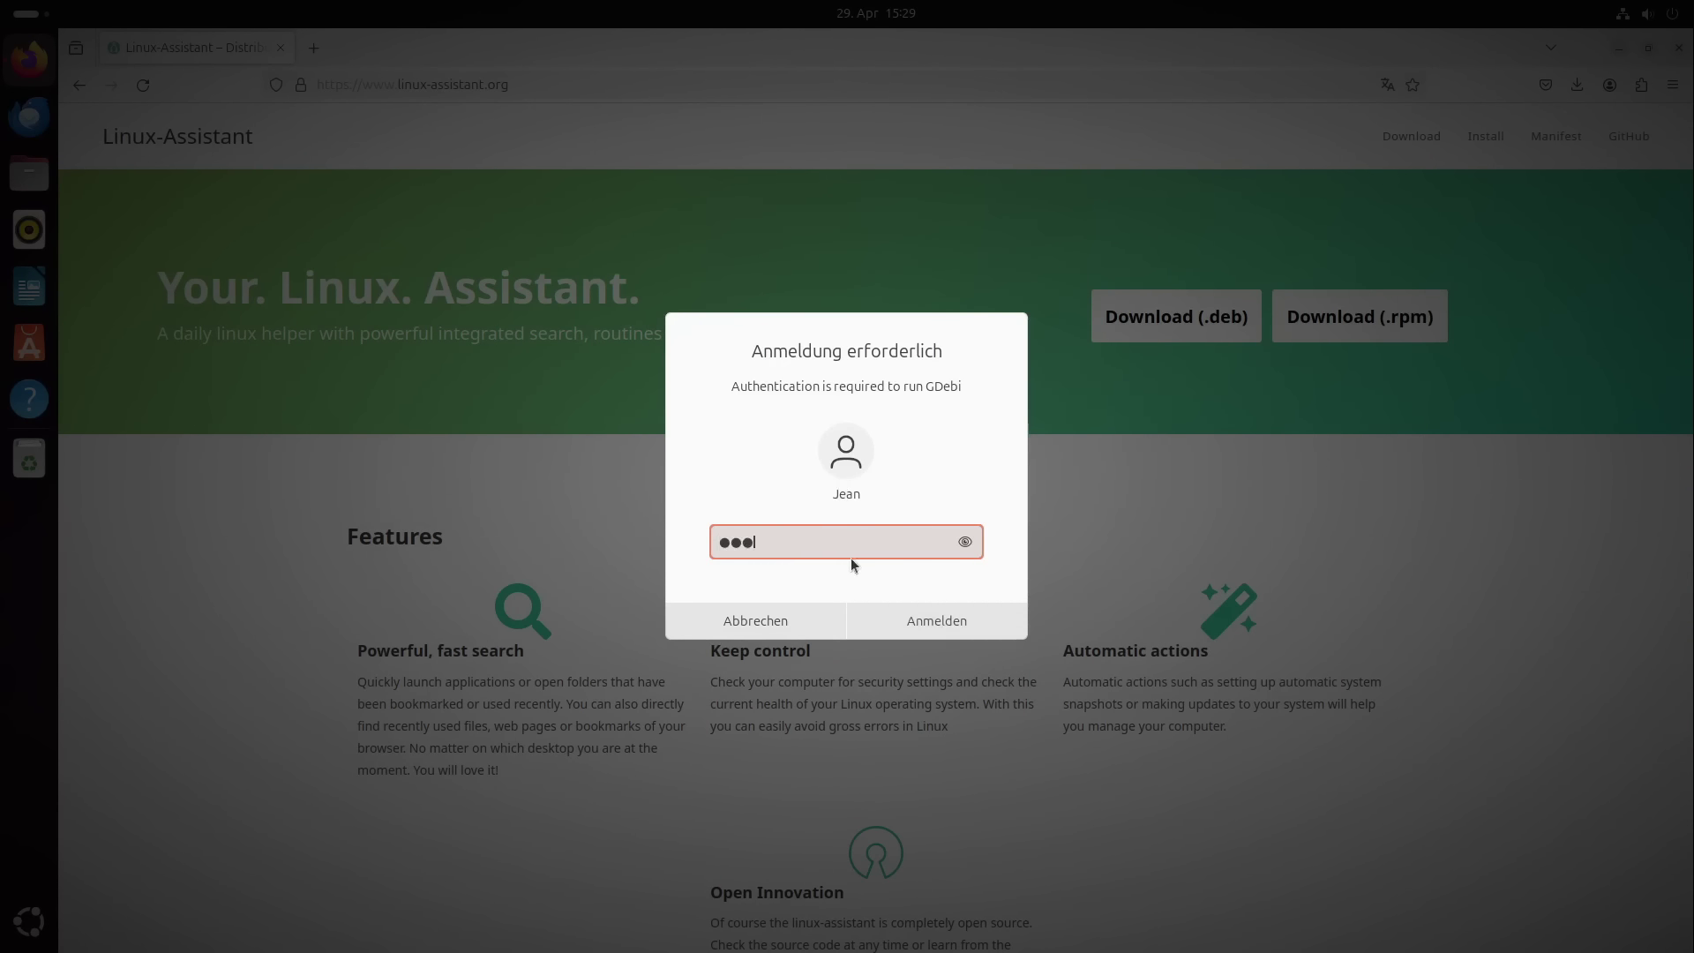
{"action": "left_click", "coordinate": [932, 624]}
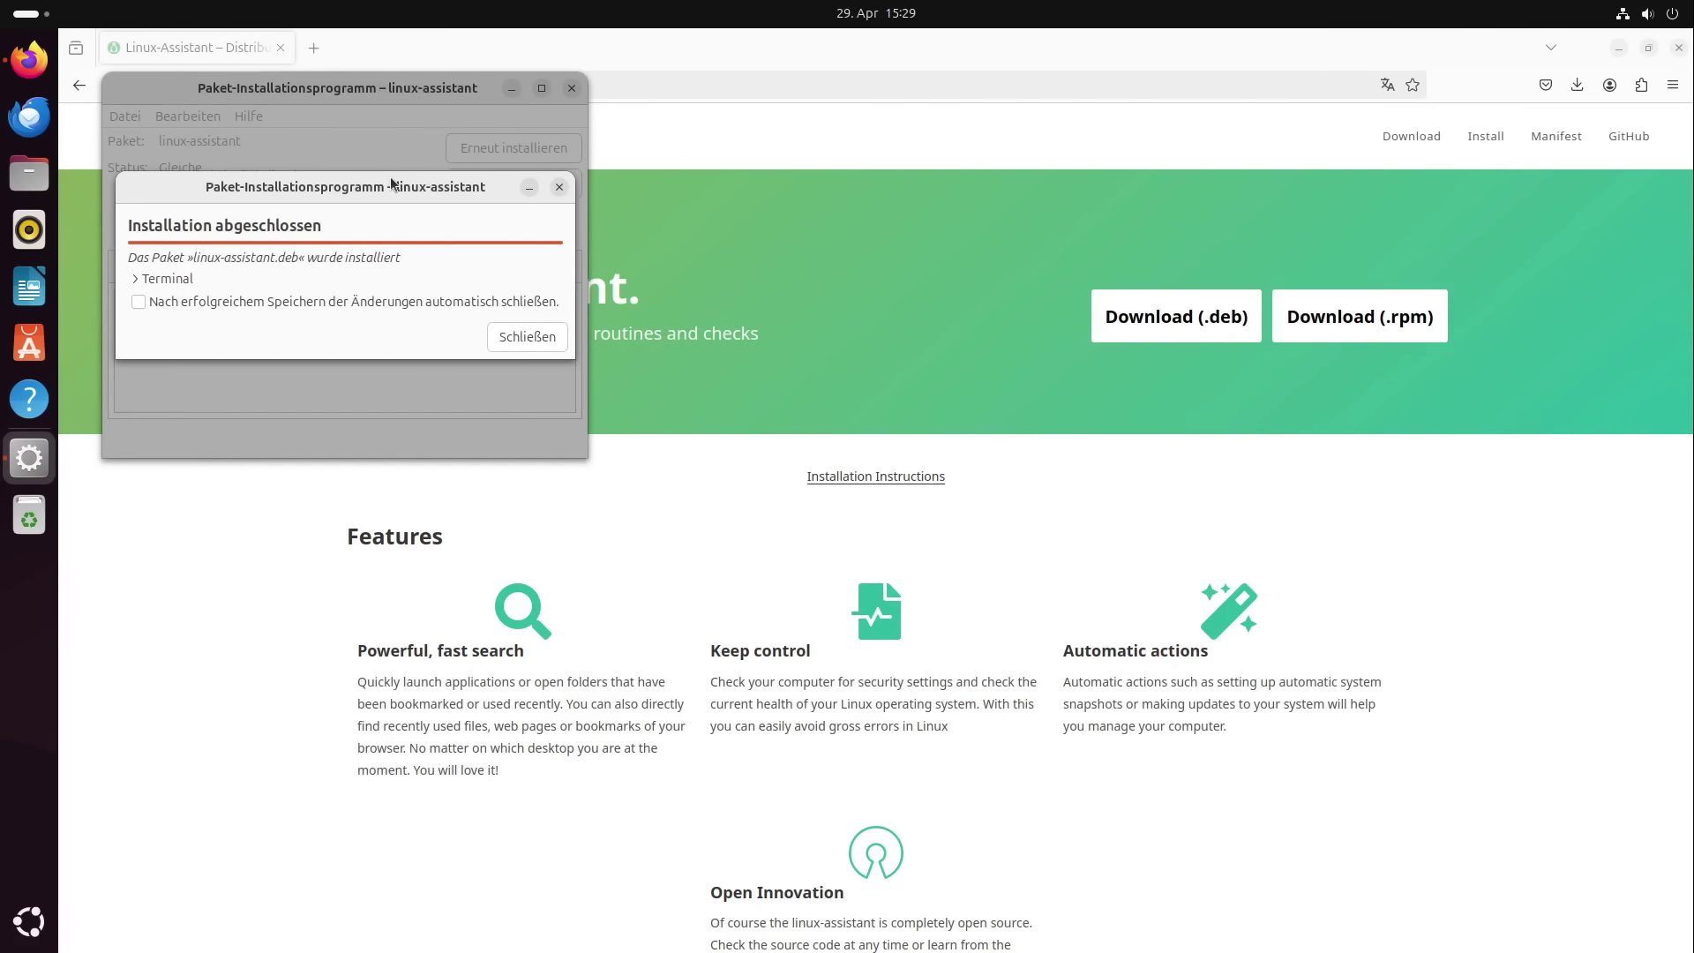
Close the completed linux-assistant installation, the package installer and Firefox
{"action": "left_click", "coordinate": [523, 337]}
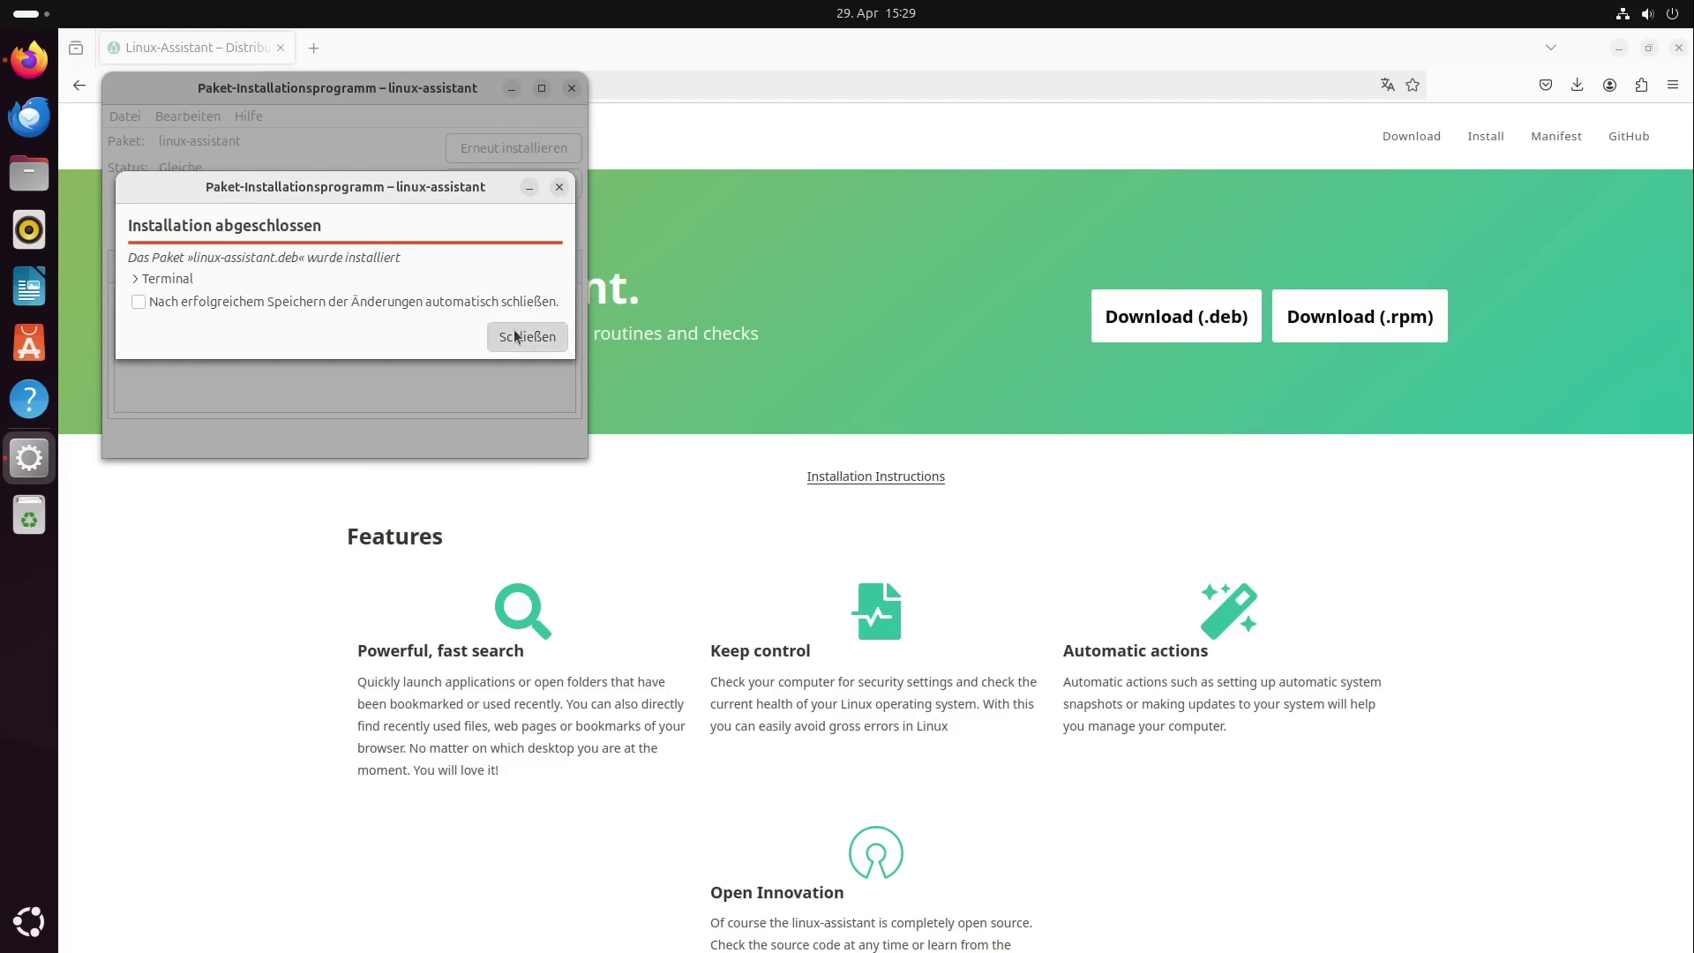
{"action": "left_click", "coordinate": [572, 89]}
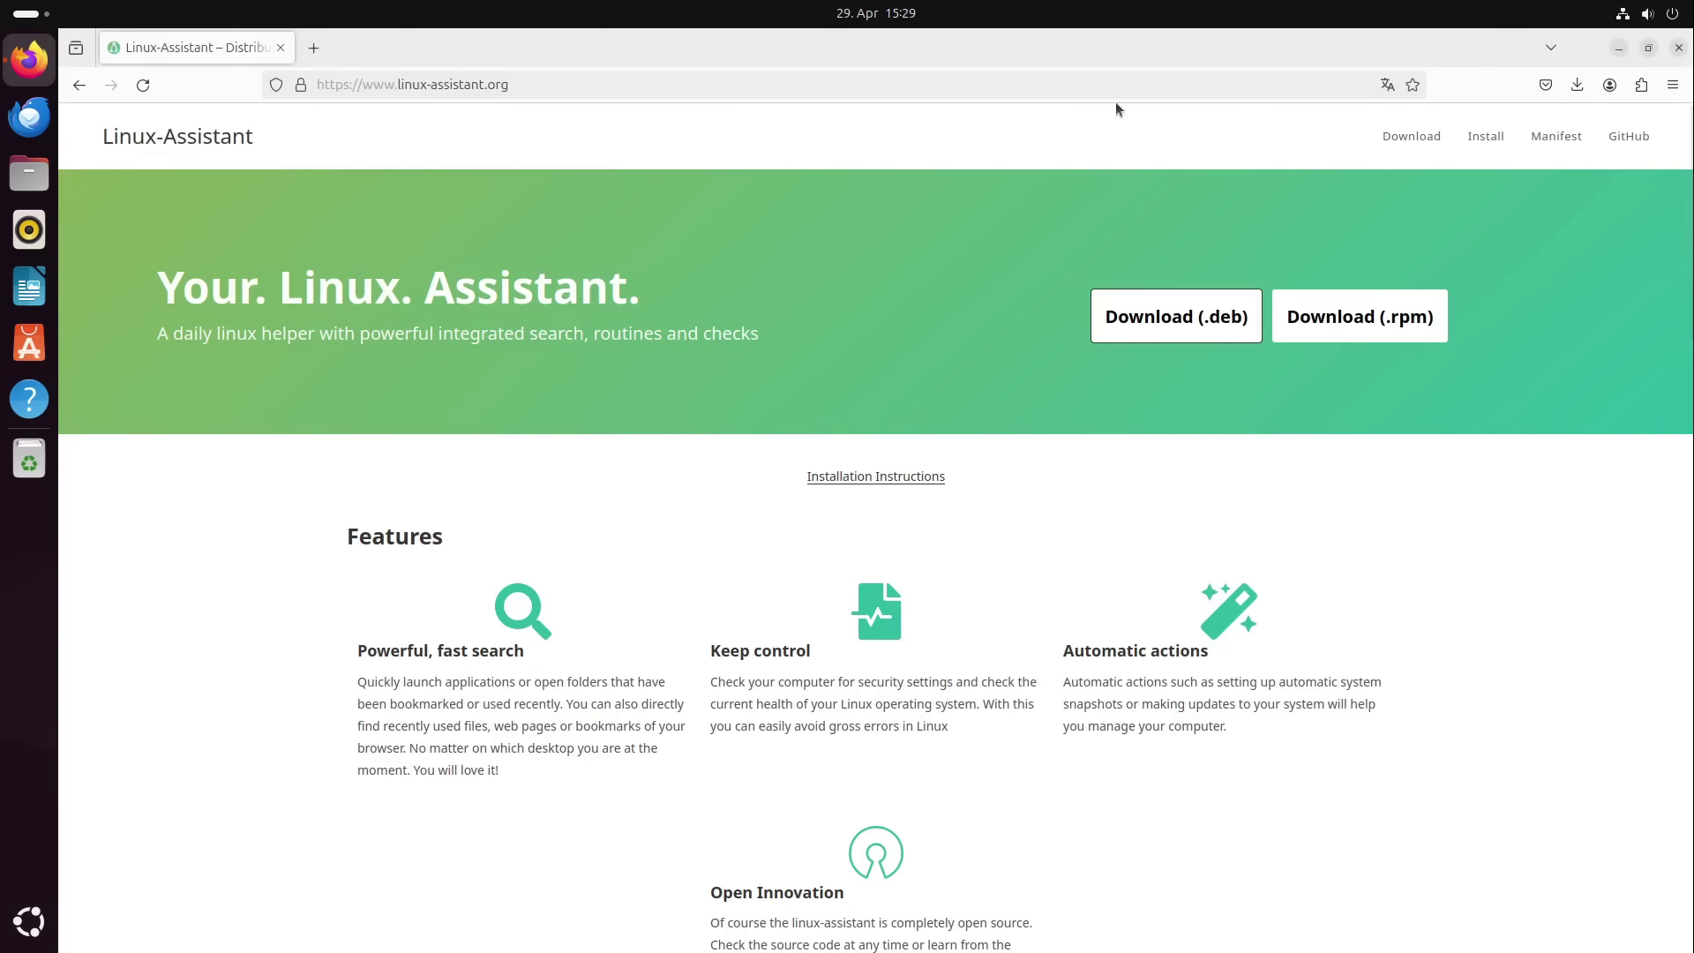
{"action": "left_click", "coordinate": [1678, 48]}
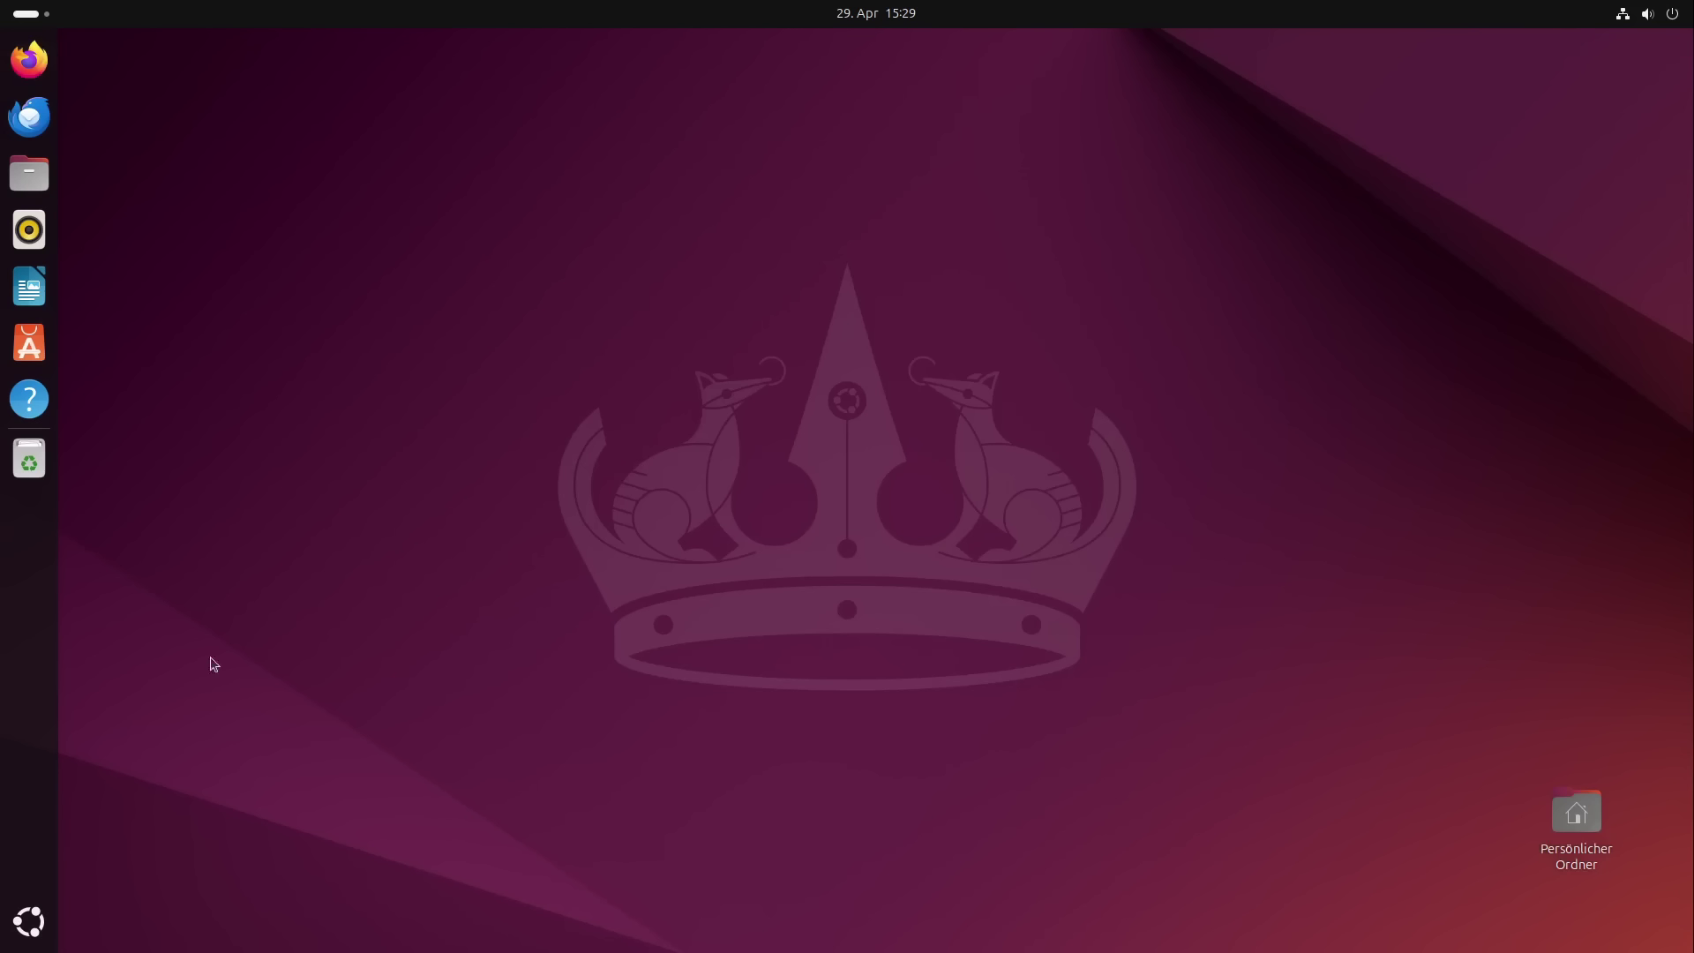
Find Linux-Assistant by searching the applications for "linu", launch it and place its window near the middle of the desktop
{"action": "left_click", "coordinate": [34, 922]}
{"action": "type", "text": "linu"}
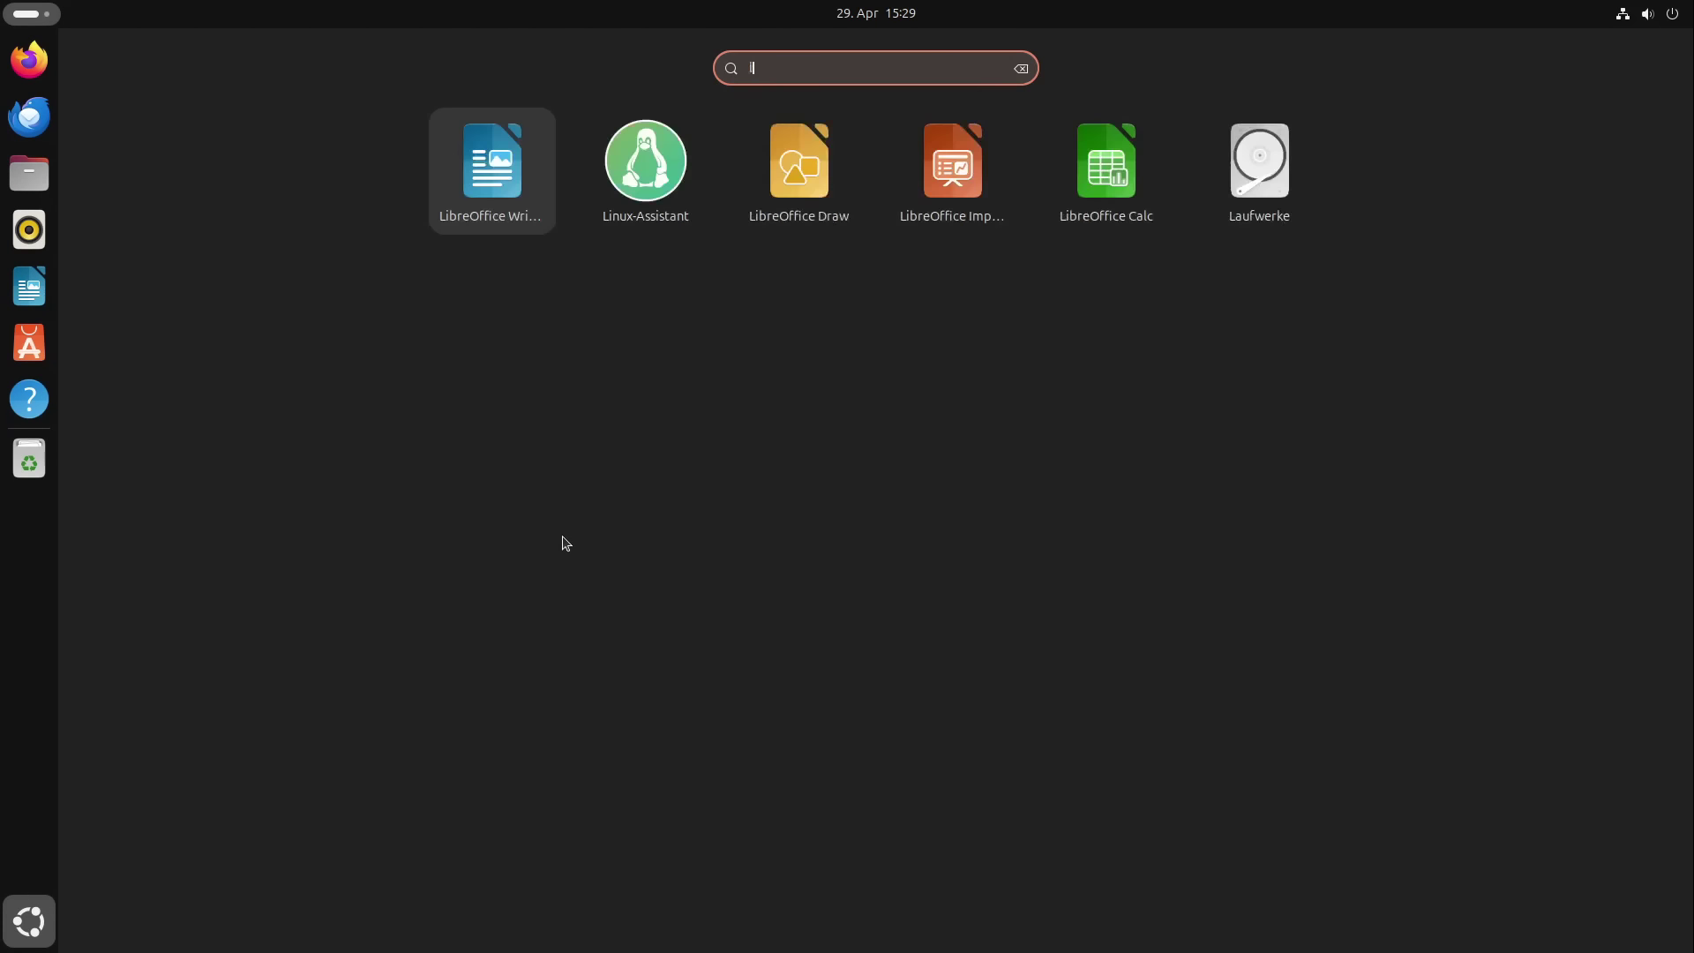
{"action": "left_click", "coordinate": [875, 160]}
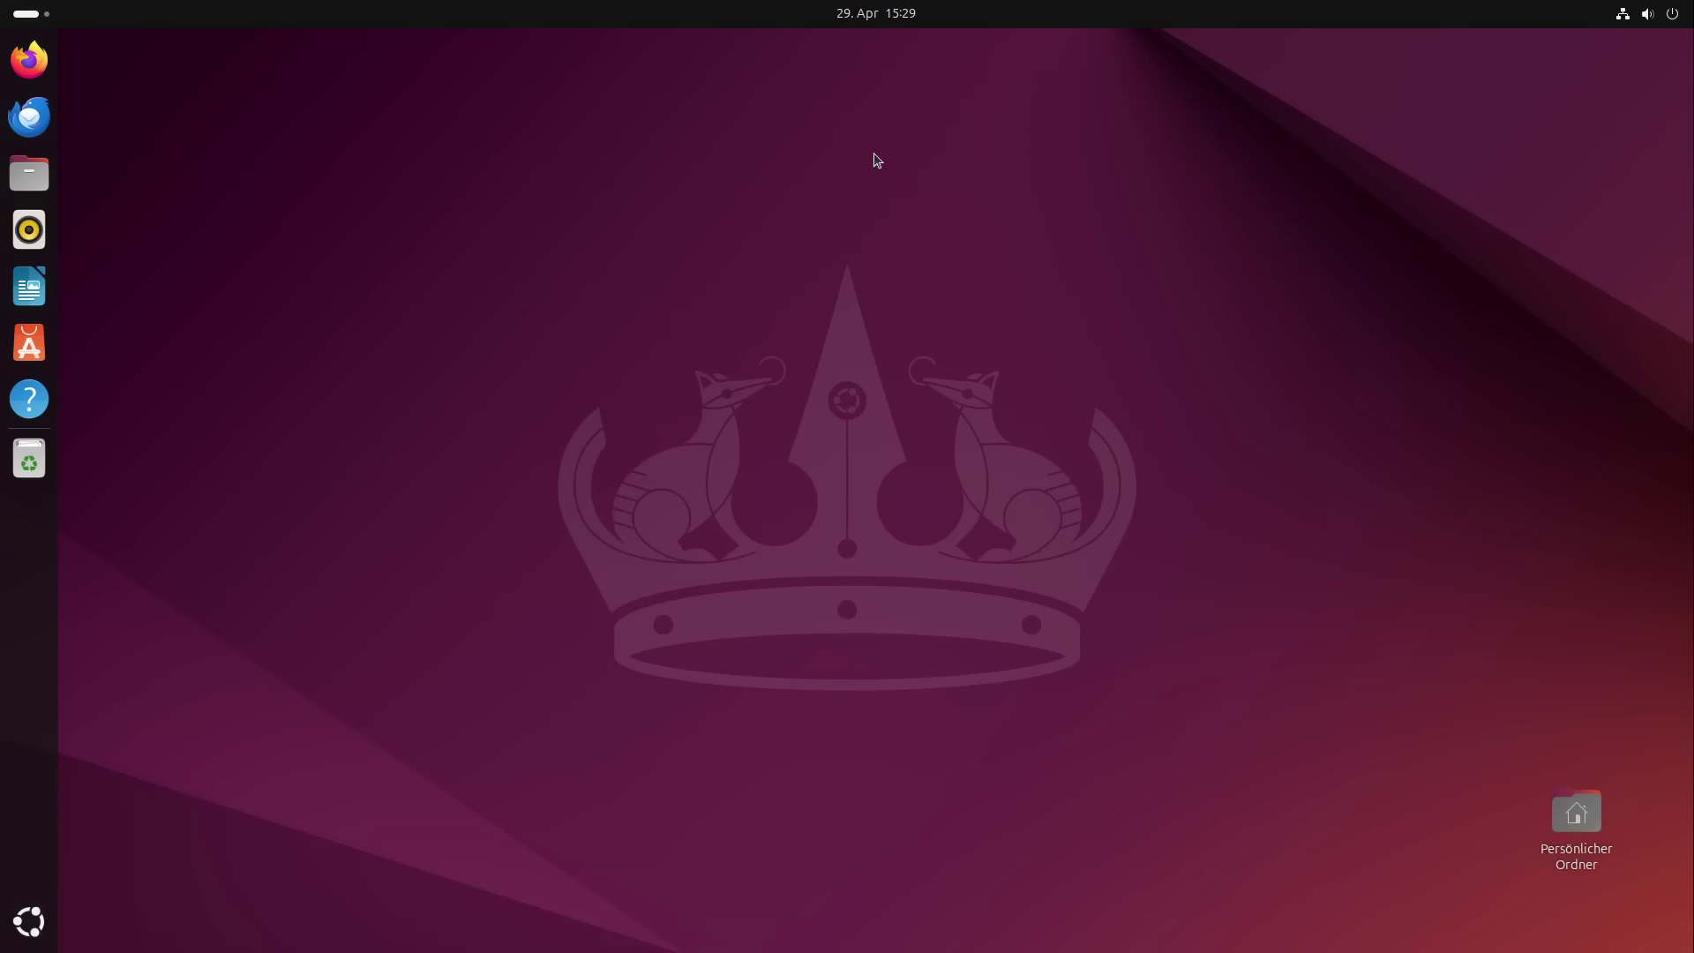
{"action": "left_click_drag", "start_coordinate": [646, 96], "coordinate": [780, 140]}
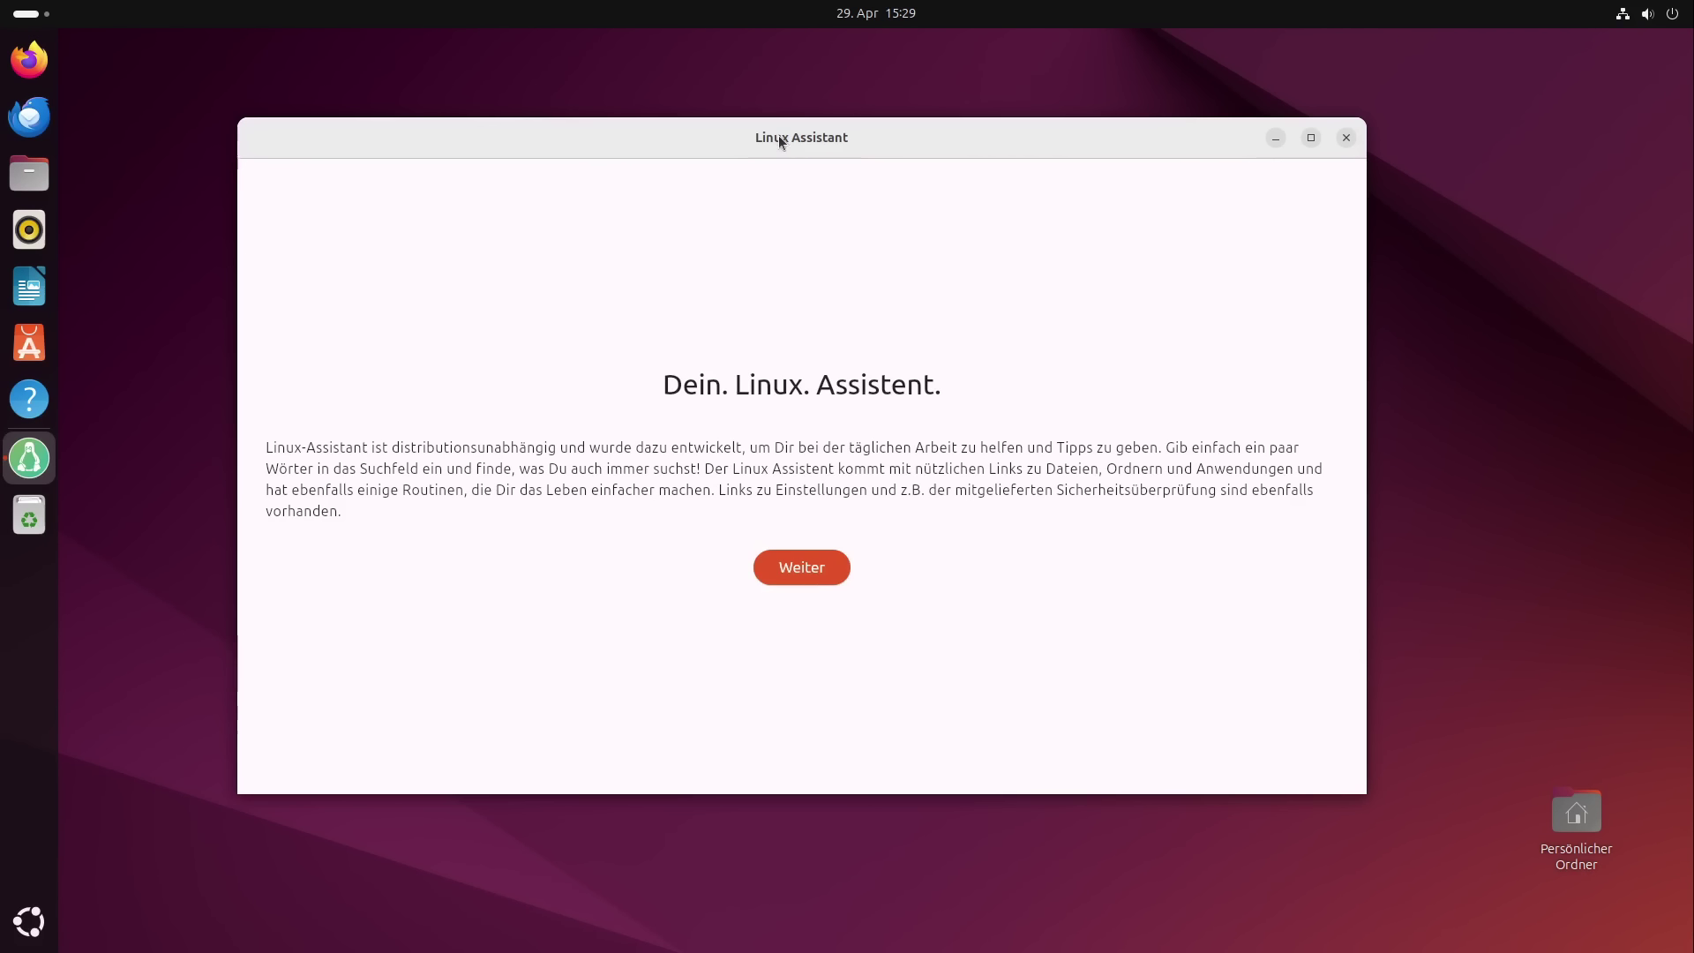
Confirm the detected Ubuntu system, activate the Alt+Q shortcut for Linux-Assistant and start the computer setup
{"action": "left_click", "coordinate": [810, 576]}
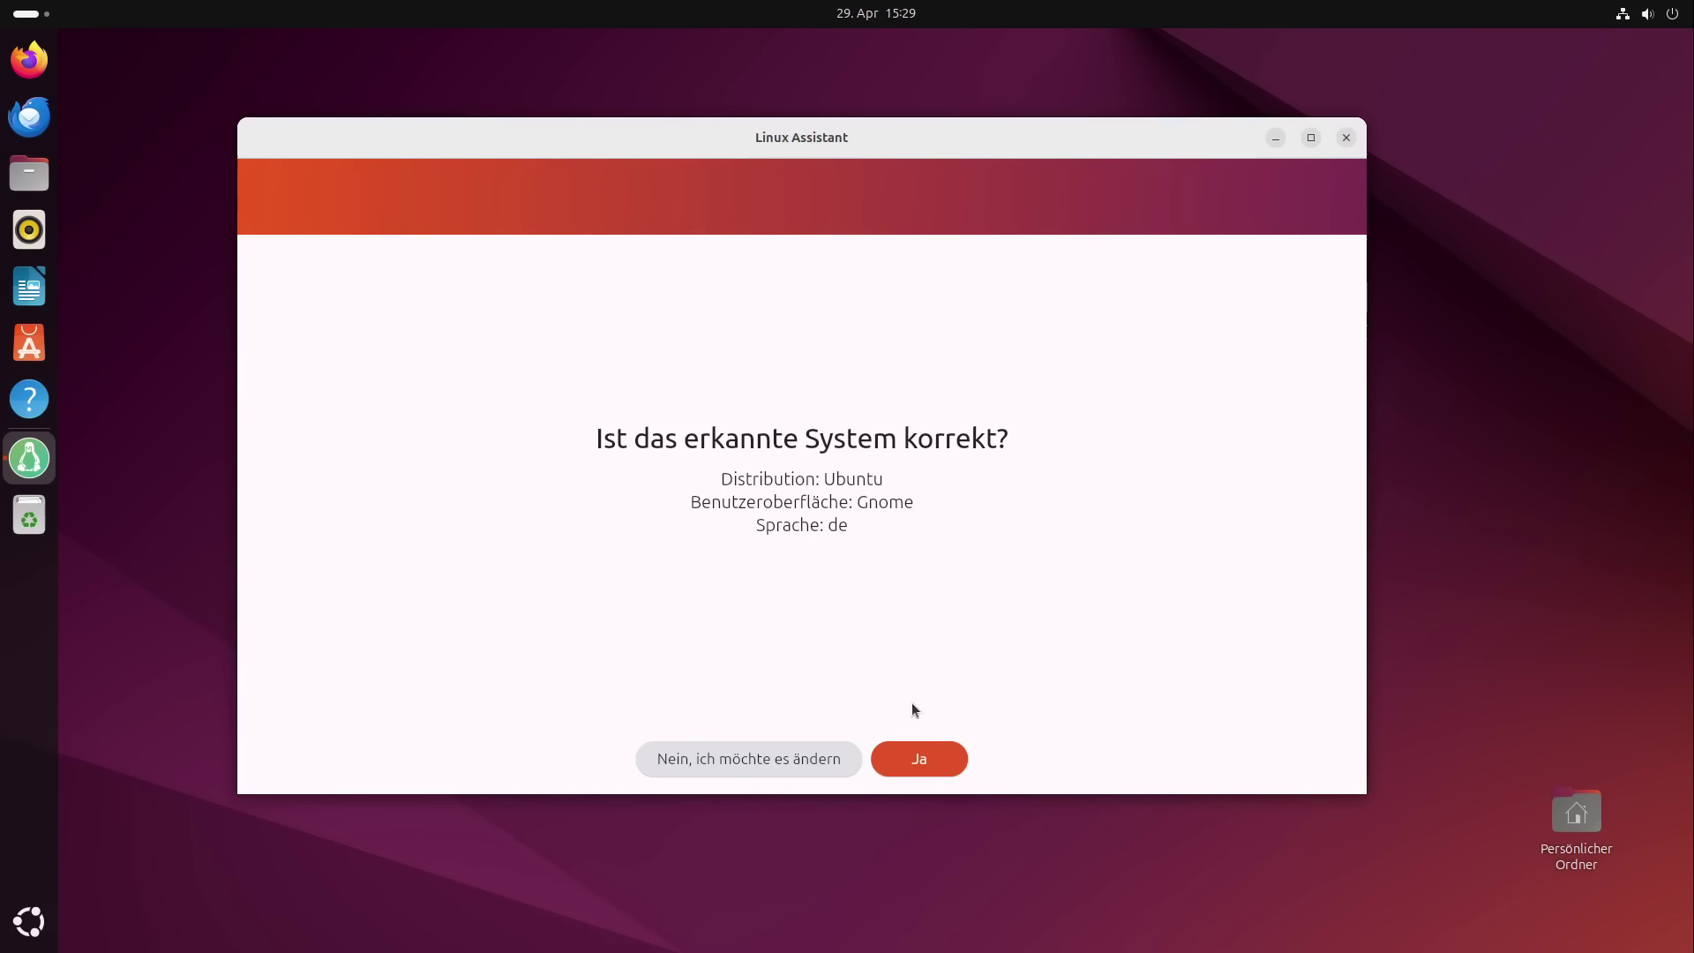
{"action": "left_click", "coordinate": [919, 759]}
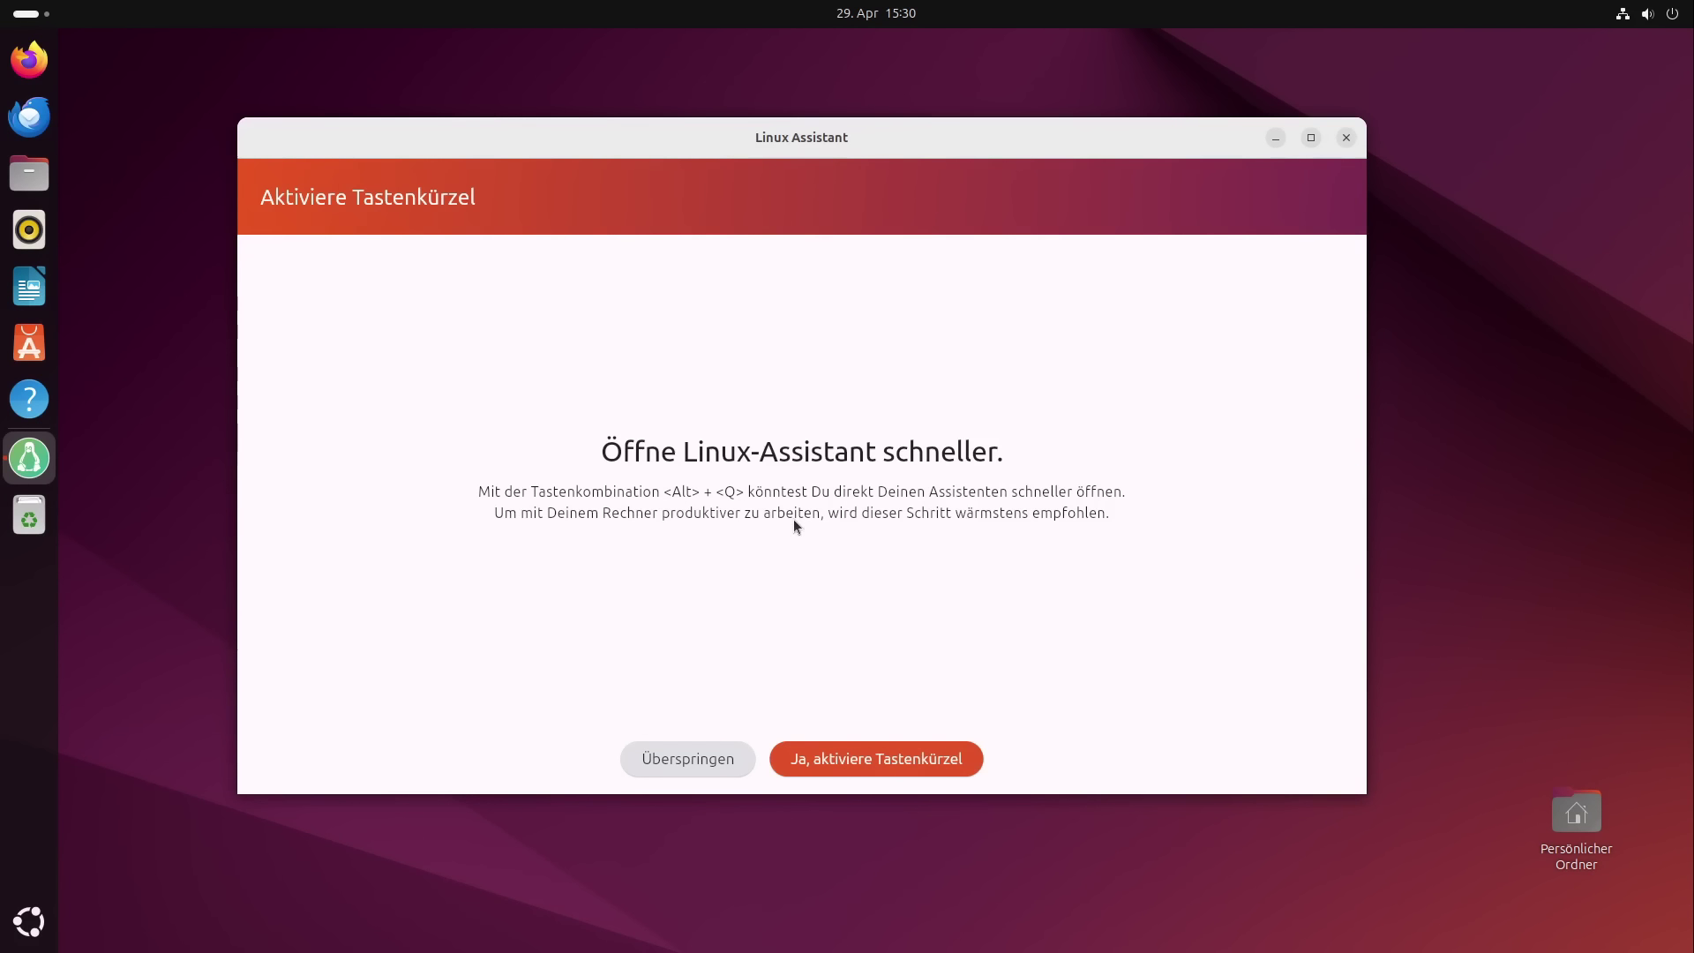
{"action": "left_click", "coordinate": [830, 761]}
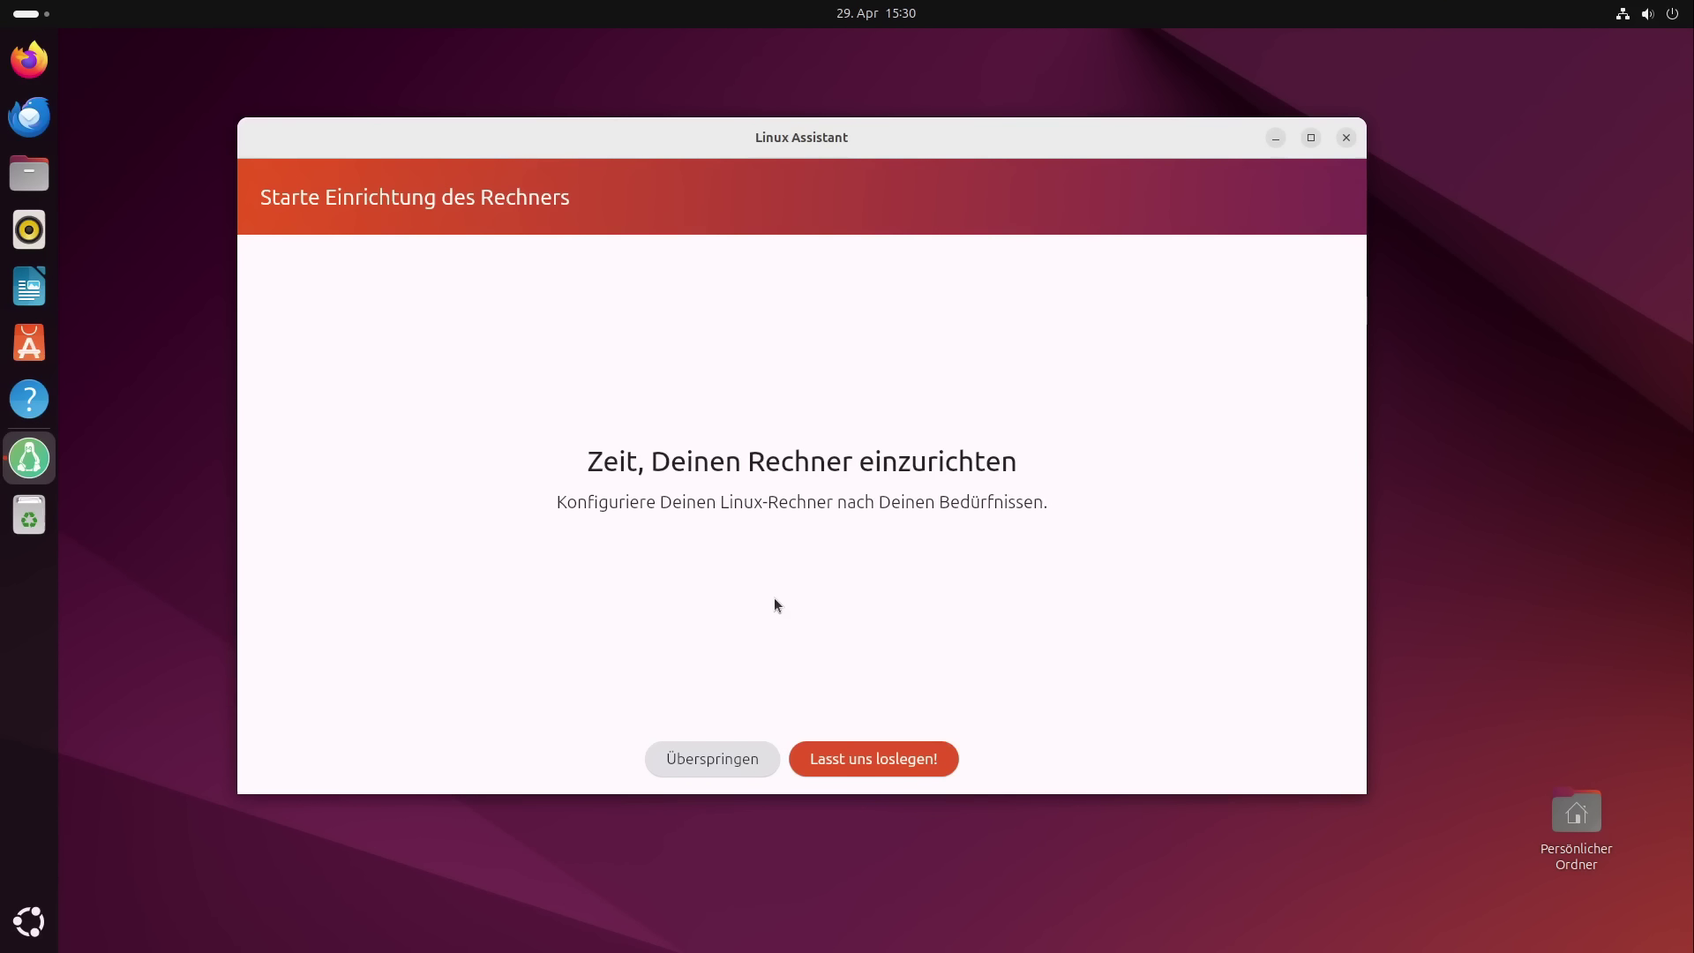
{"action": "left_click", "coordinate": [830, 759]}
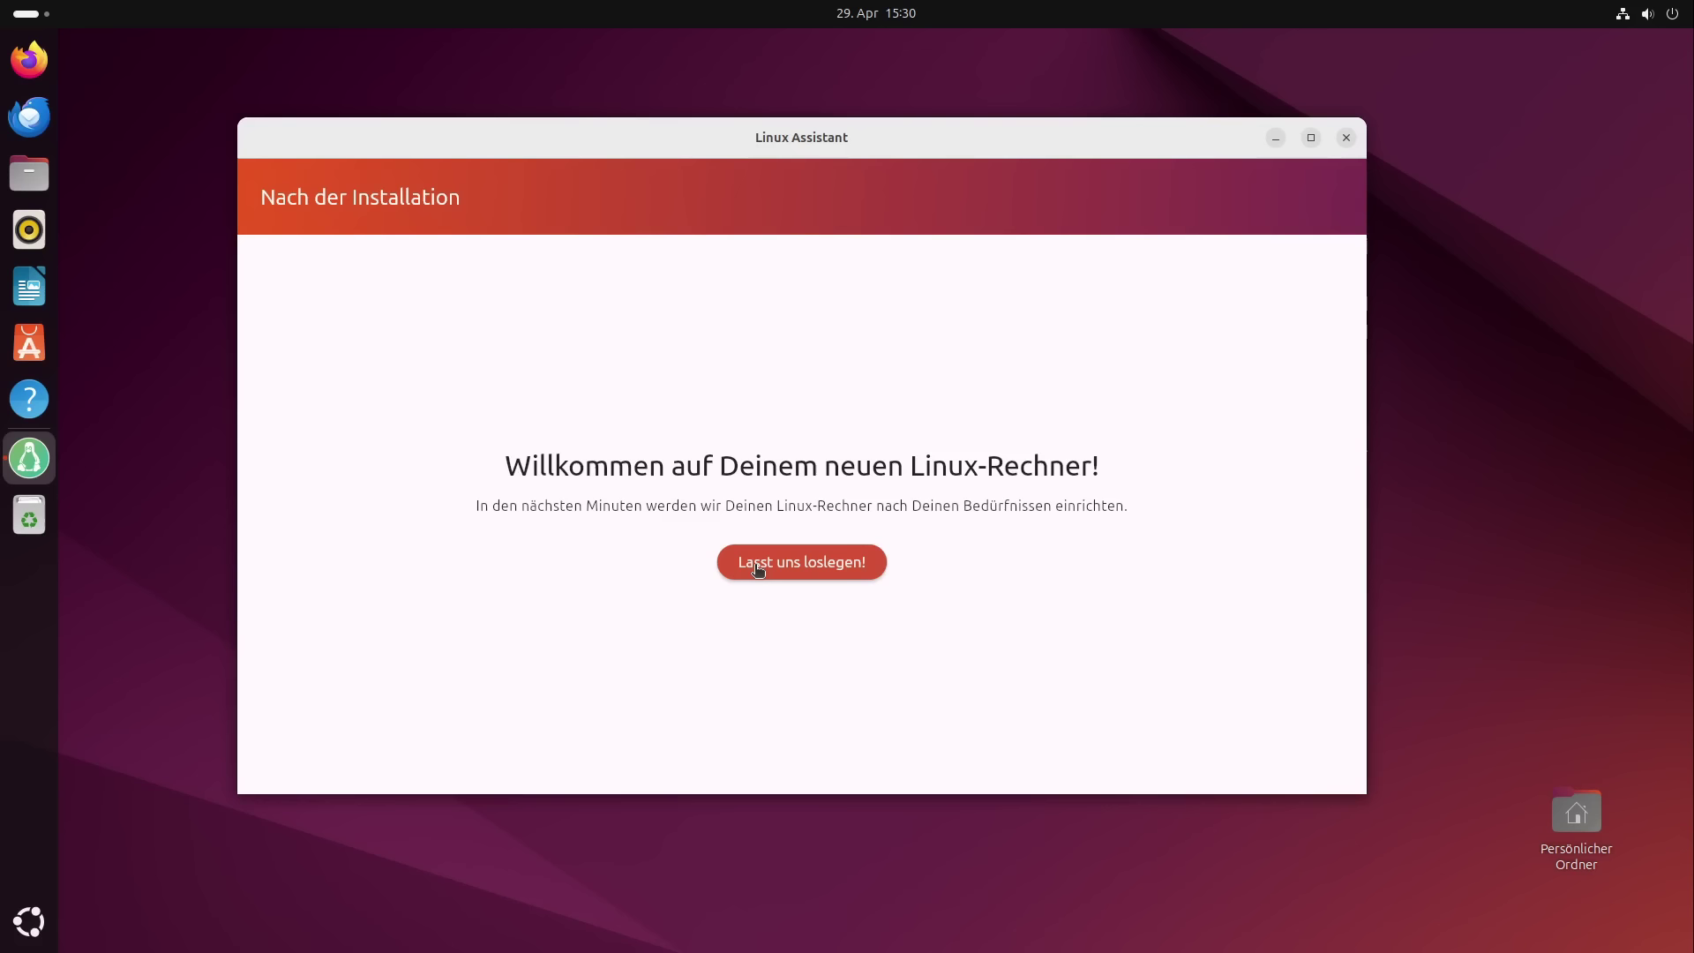
{"action": "left_click", "coordinate": [756, 568]}
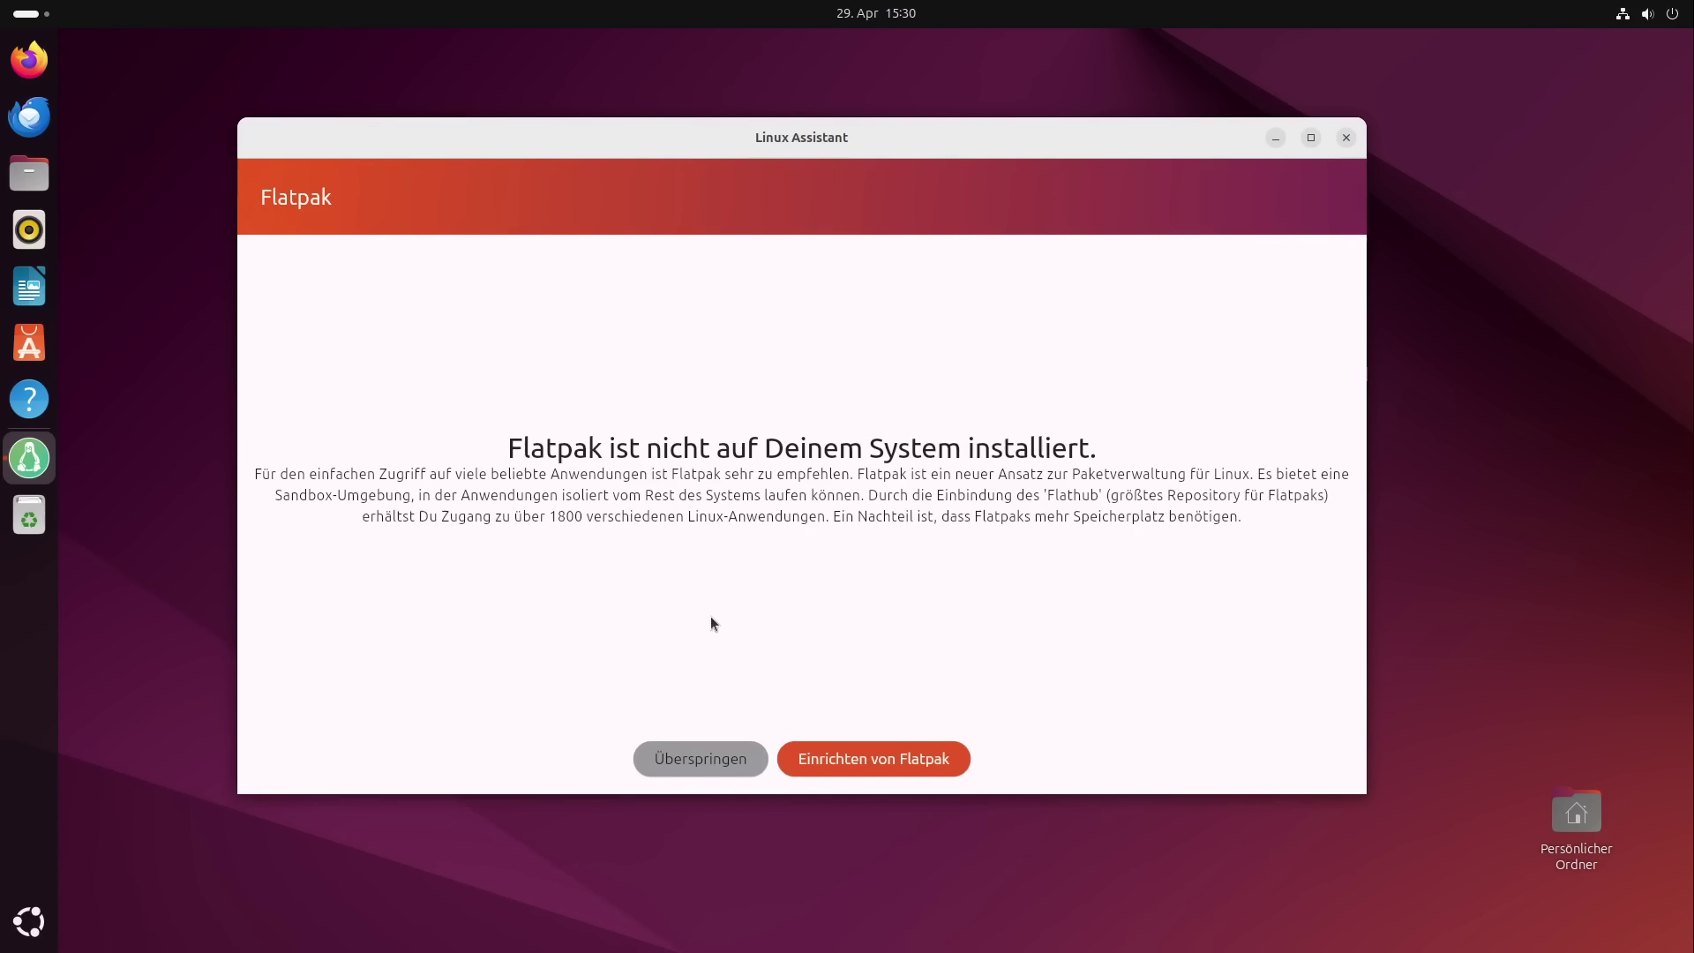
Set up Flatpak, authenticating with the account password, and continue to the browser selection
{"action": "left_click", "coordinate": [884, 768]}
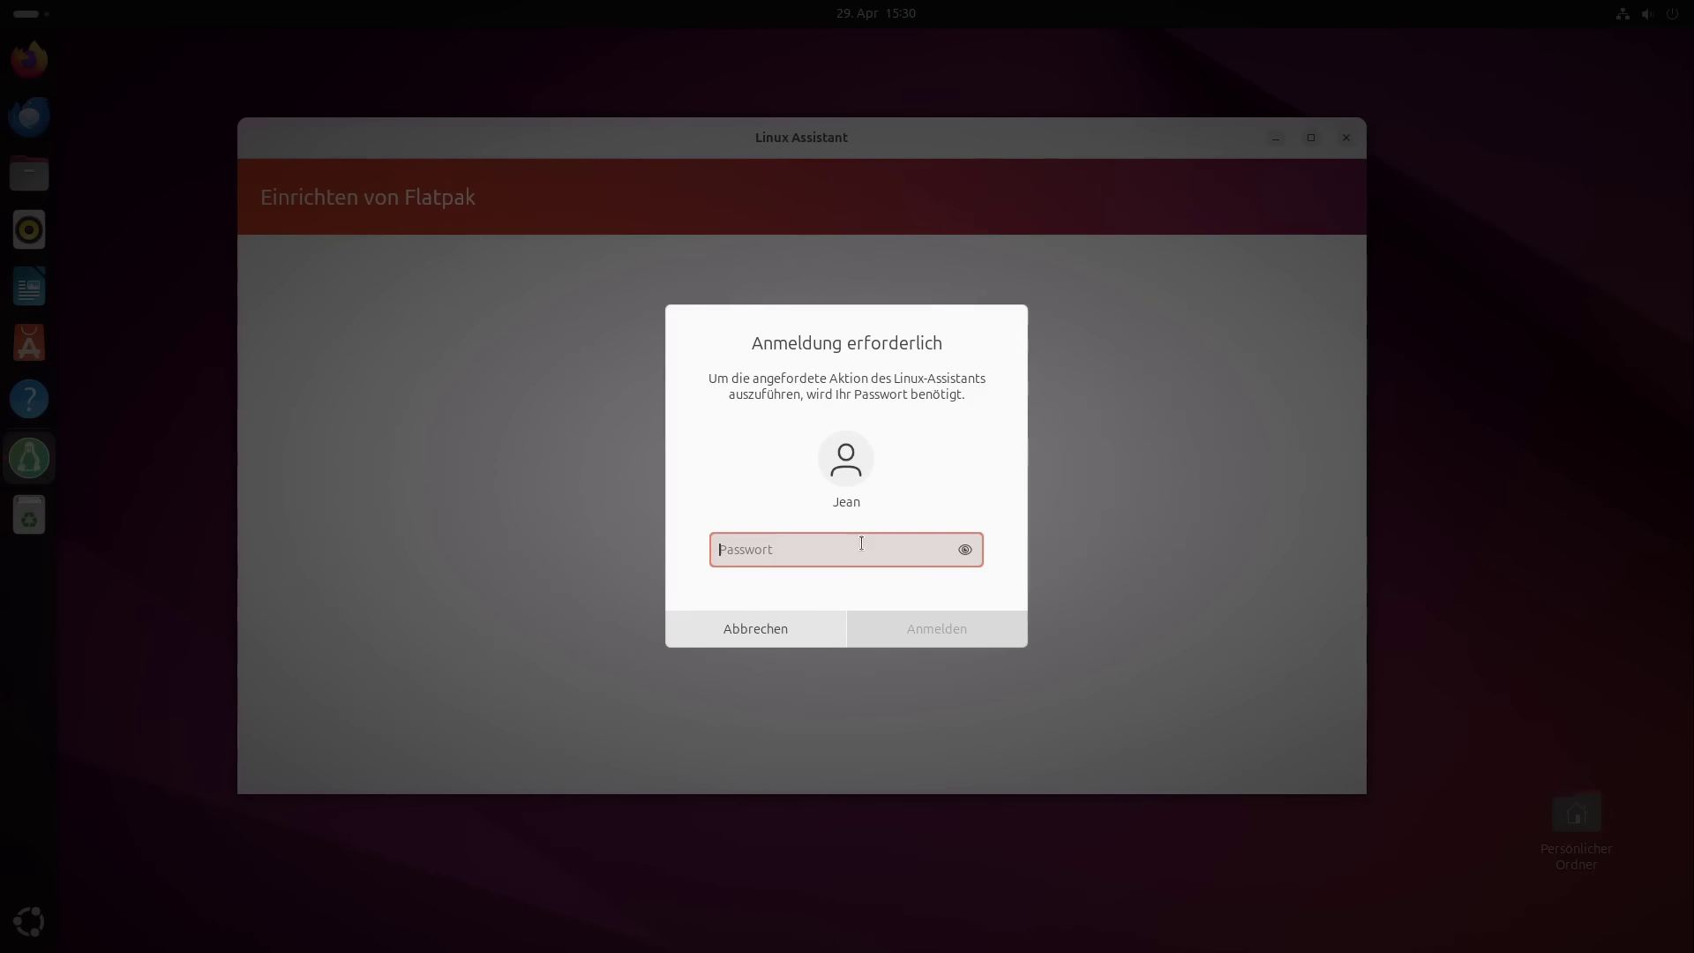
{"action": "type", "text": "*********"}
{"action": "key", "text": "Return"}
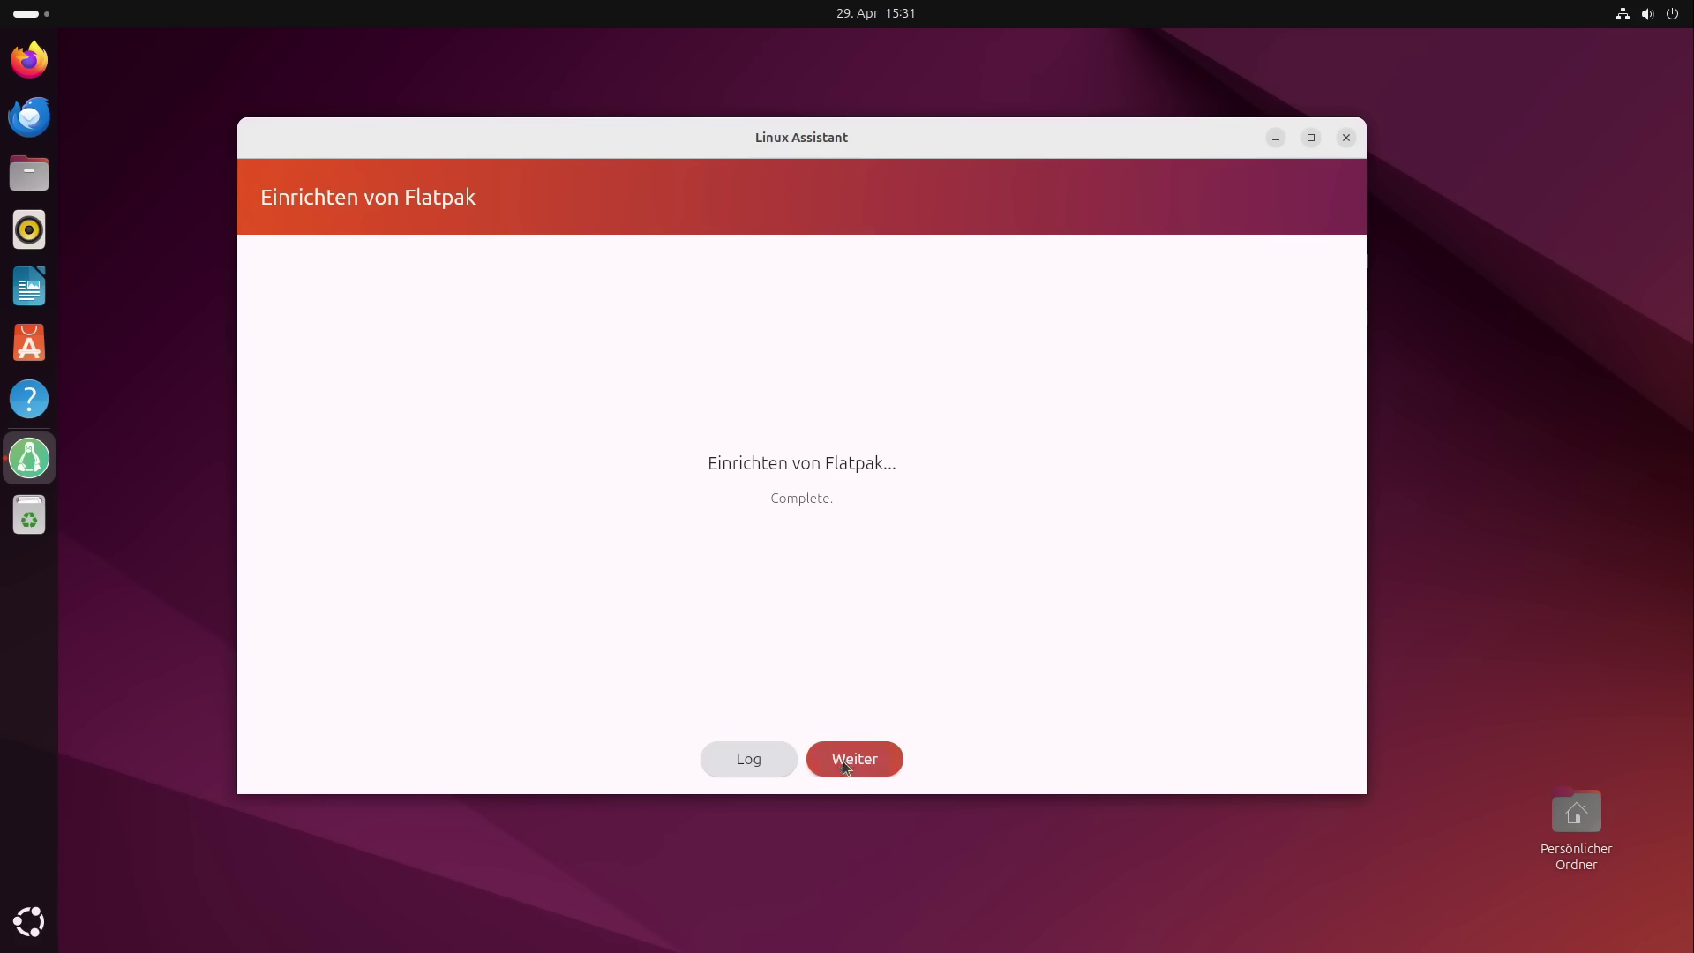
{"action": "left_click", "coordinate": [844, 760]}
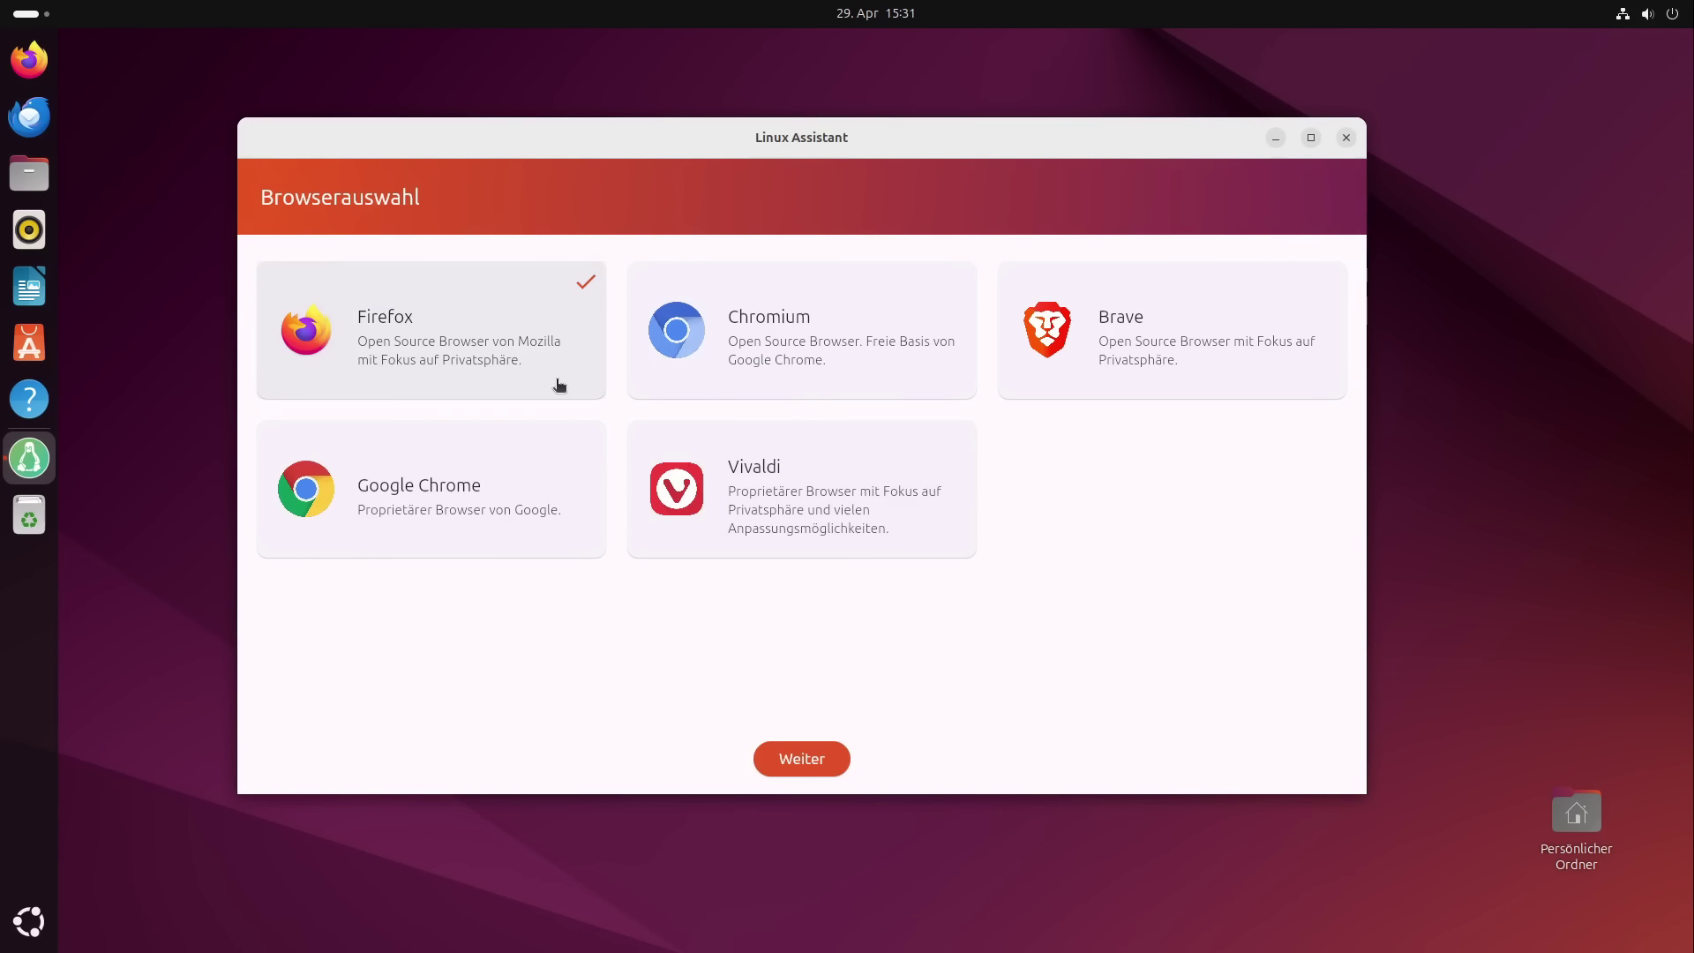
Accept the preselected Firefox browser, Libre Office suite and Thunderbird communication software
{"action": "left_click", "coordinate": [783, 762]}
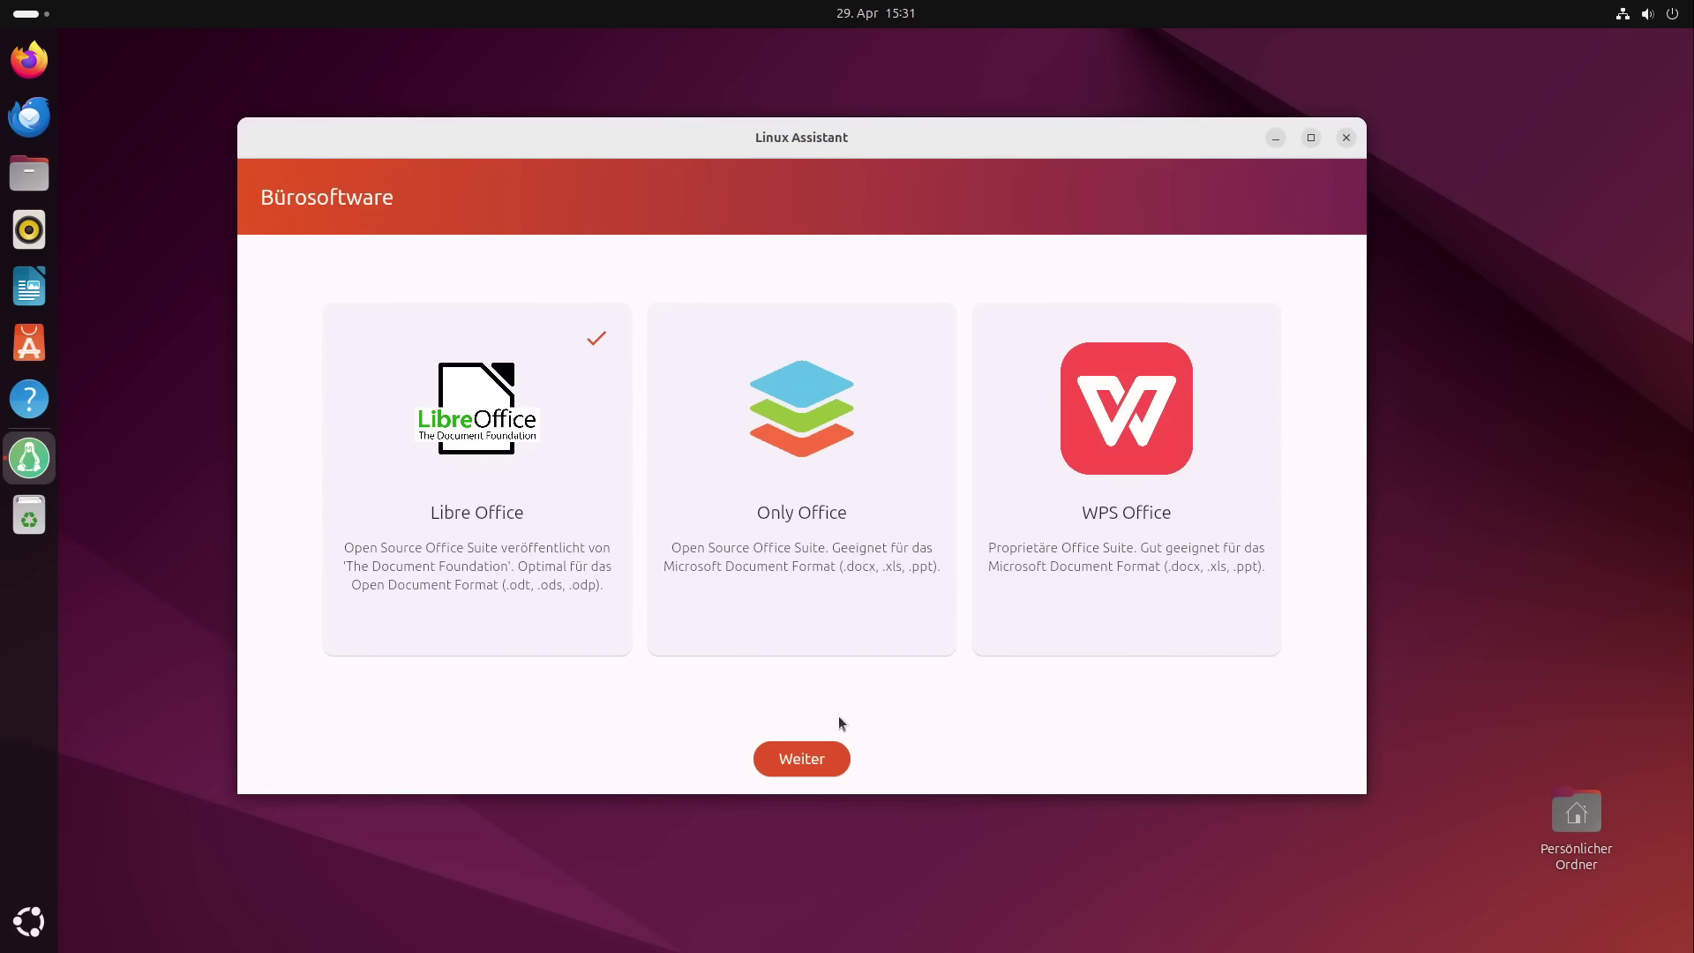
{"action": "left_click", "coordinate": [807, 764]}
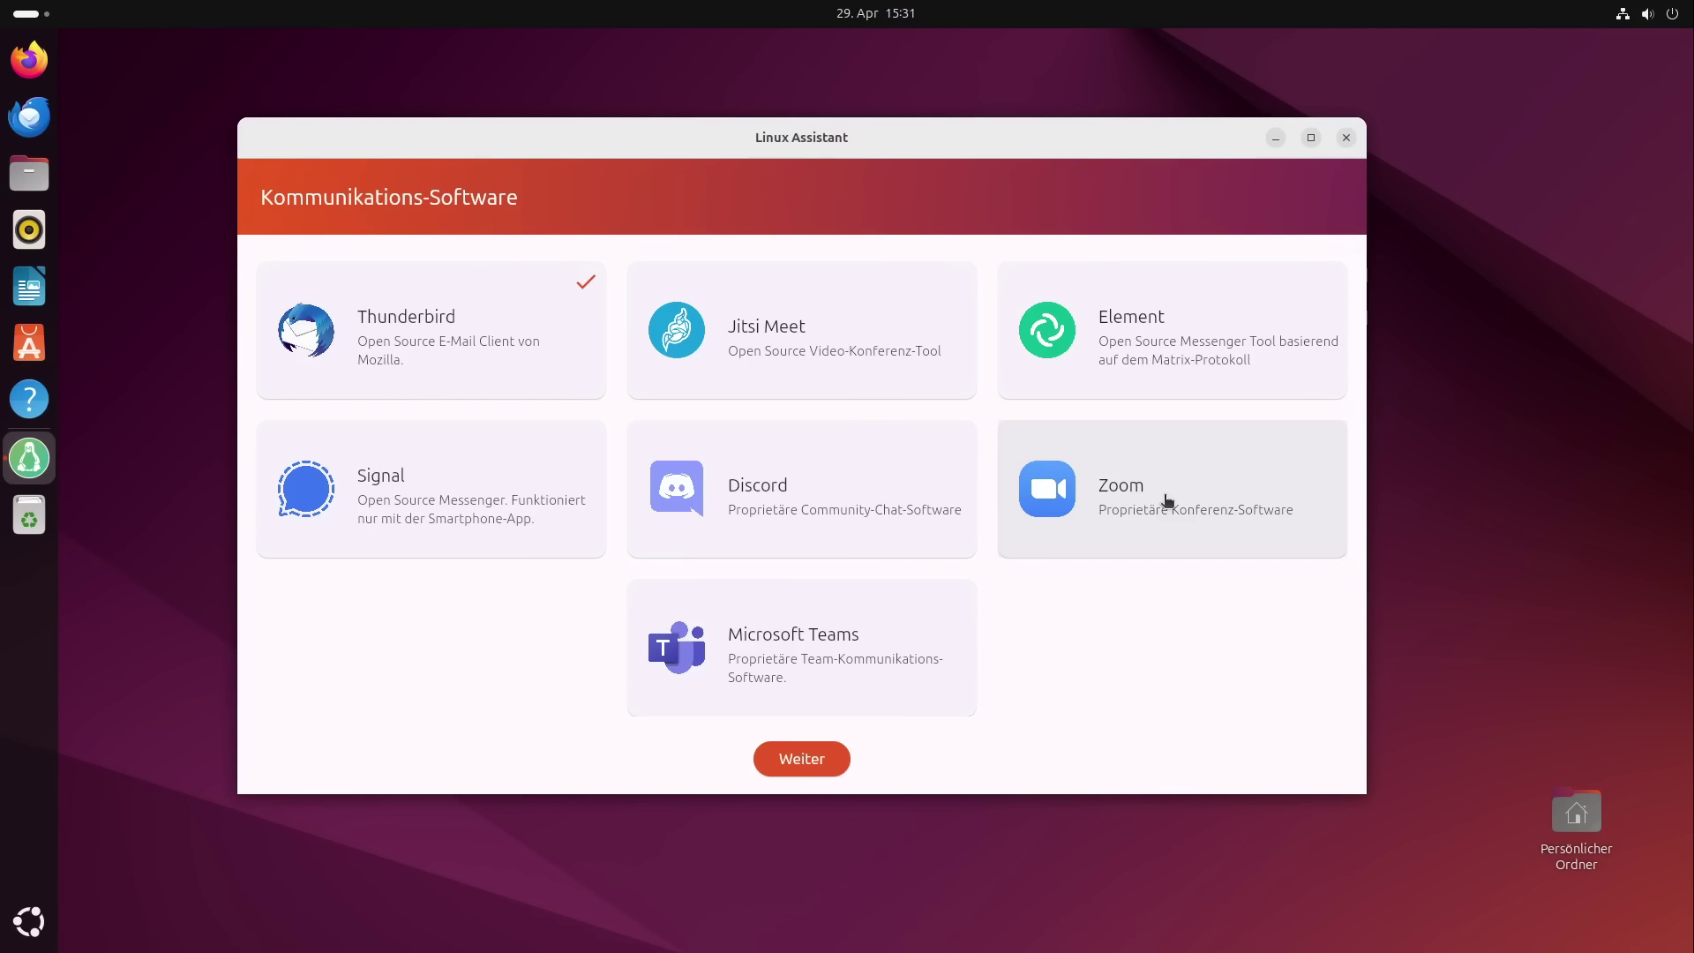
{"action": "left_click", "coordinate": [778, 758]}
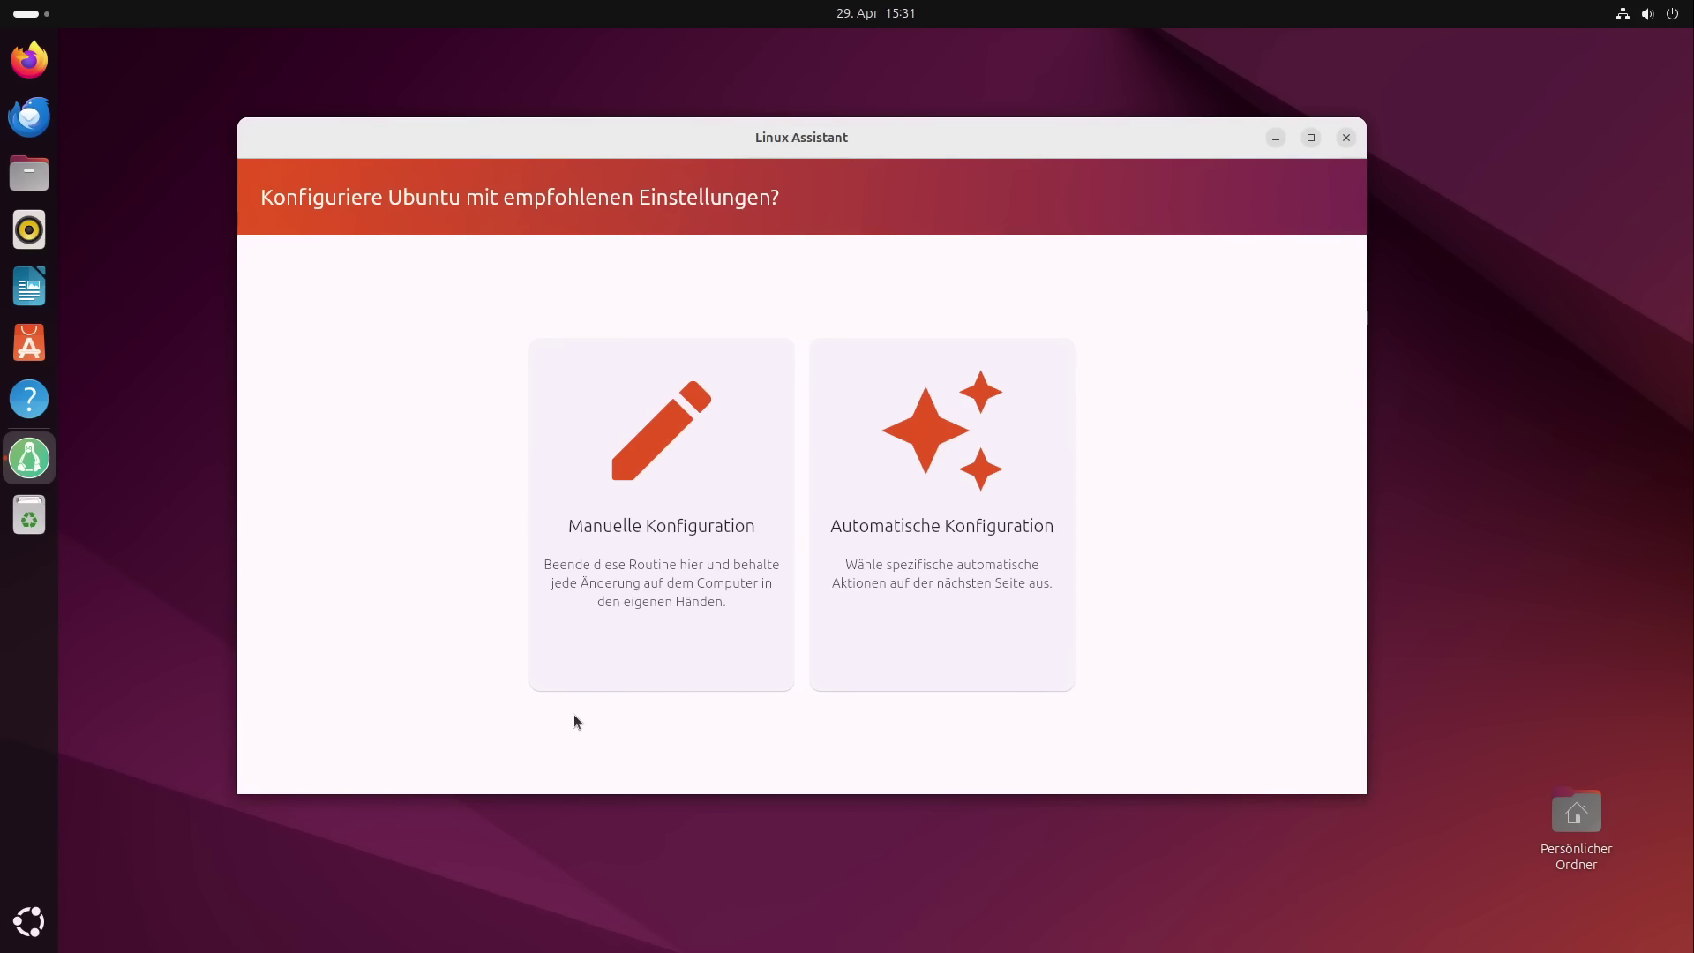
Choose automatic configuration, deselect the automatic system snapshots and apply the setup, authenticating with the account password
{"action": "left_click", "coordinate": [935, 506]}
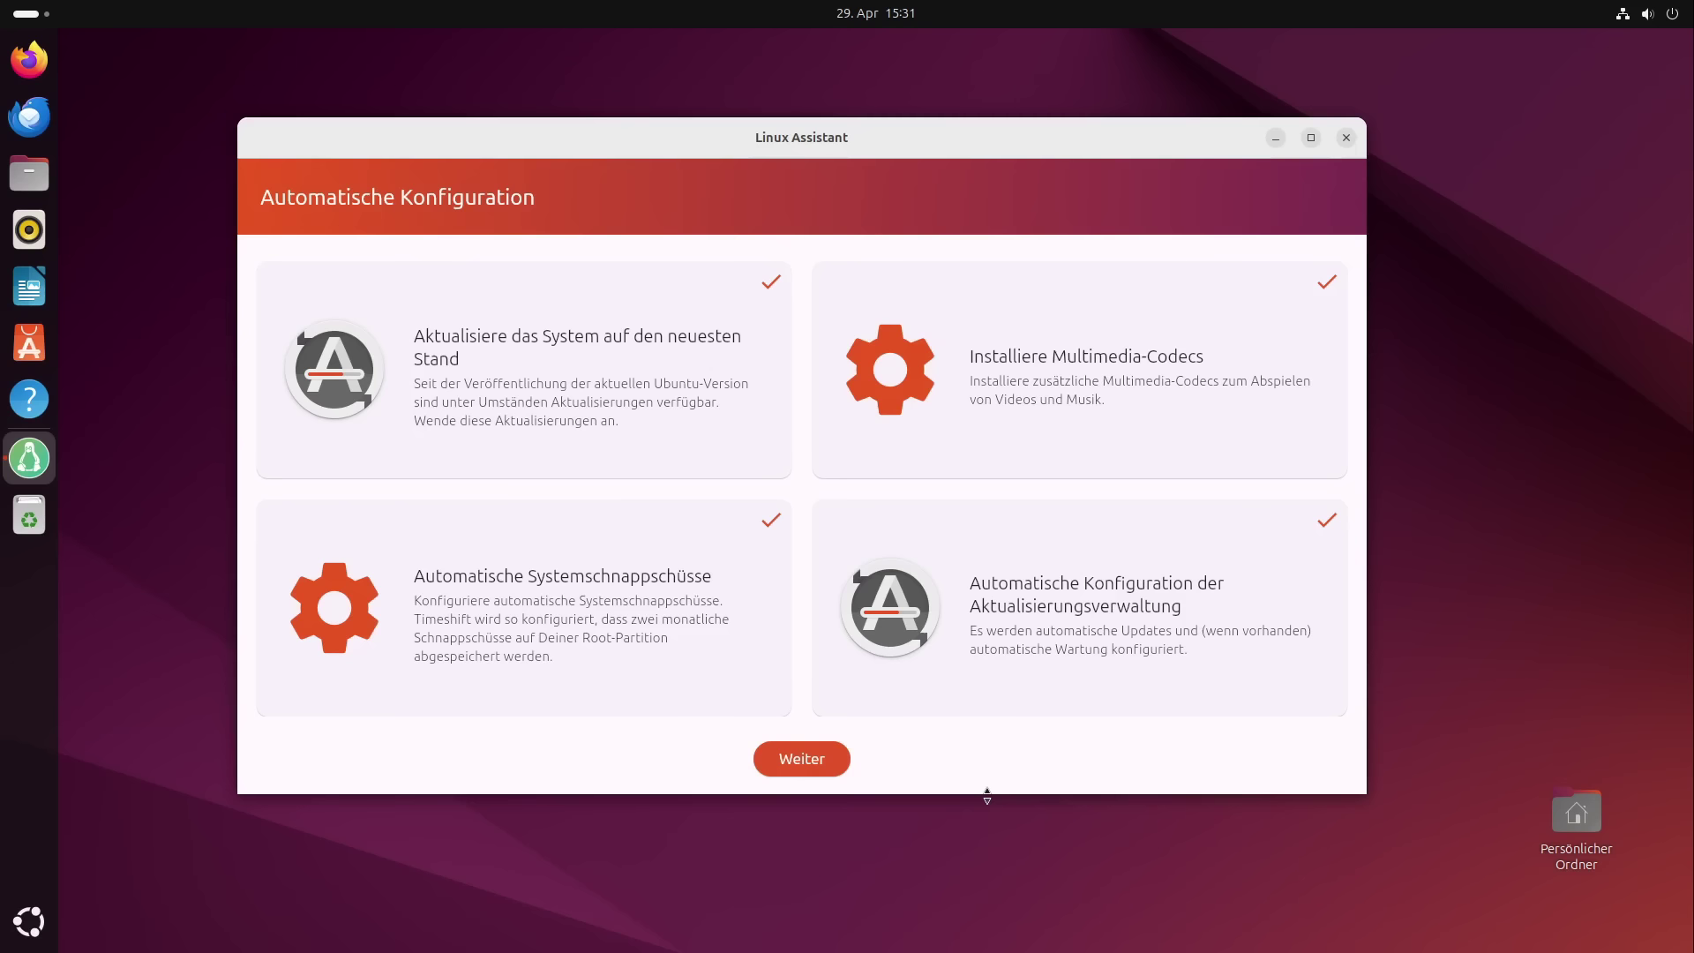
{"action": "left_click_drag", "start_coordinate": [988, 794], "coordinate": [988, 894]}
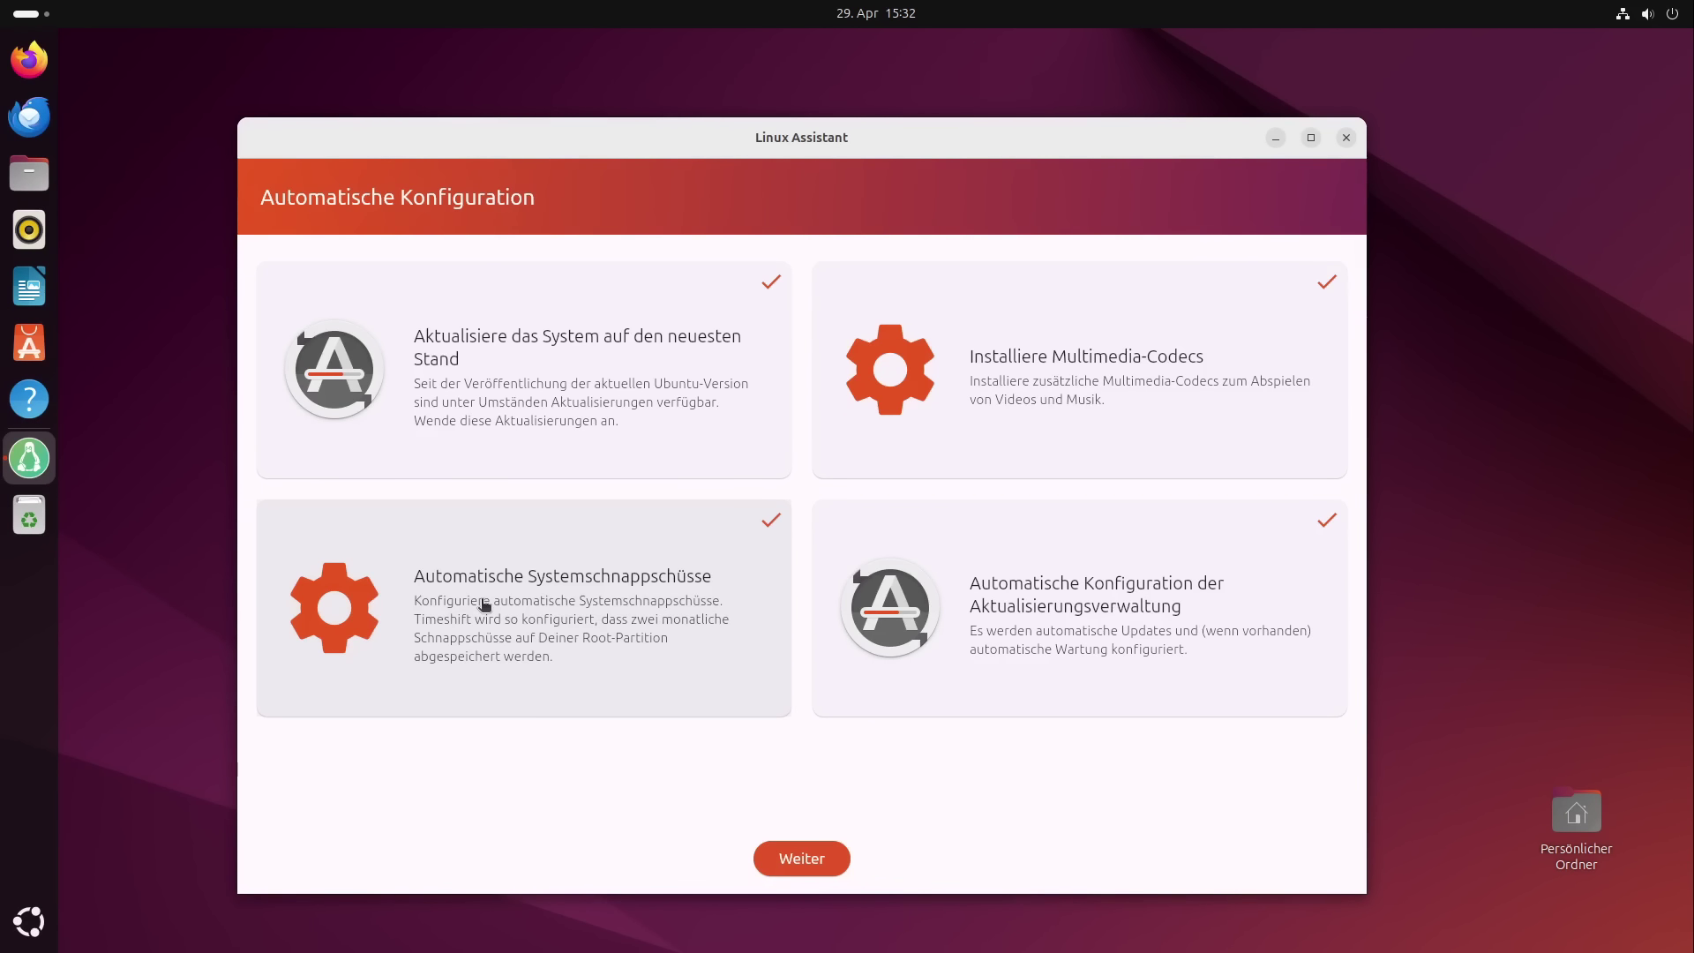
{"action": "left_click", "coordinate": [613, 603]}
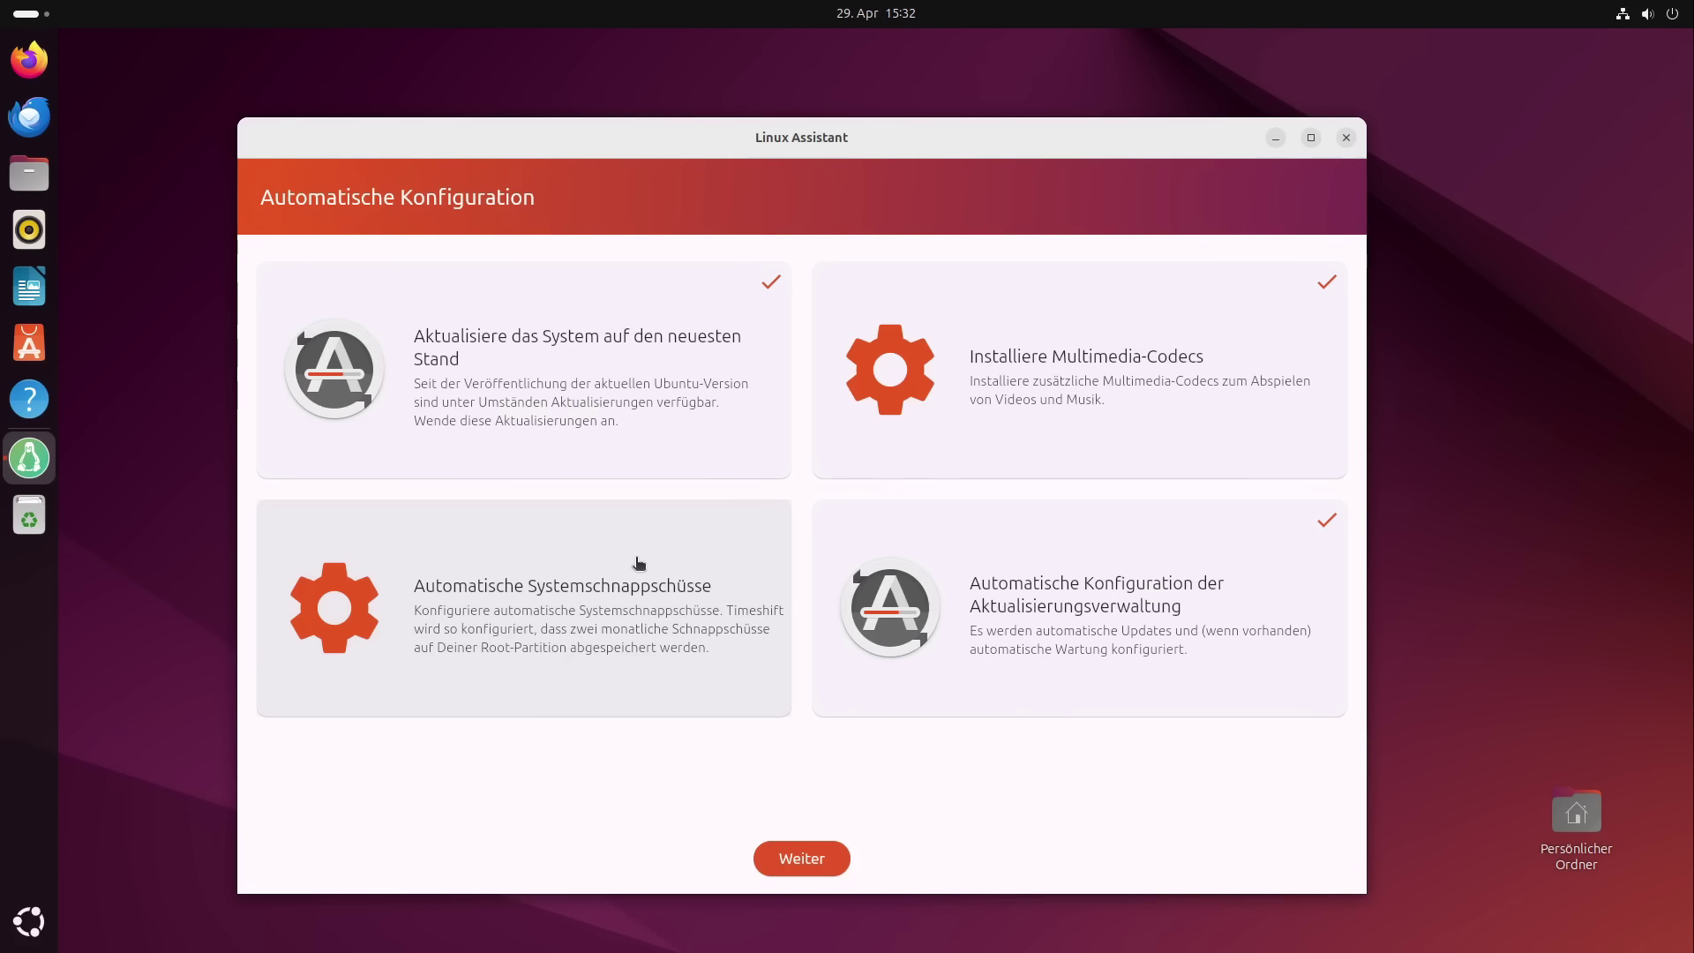
{"action": "left_click", "coordinate": [785, 860]}
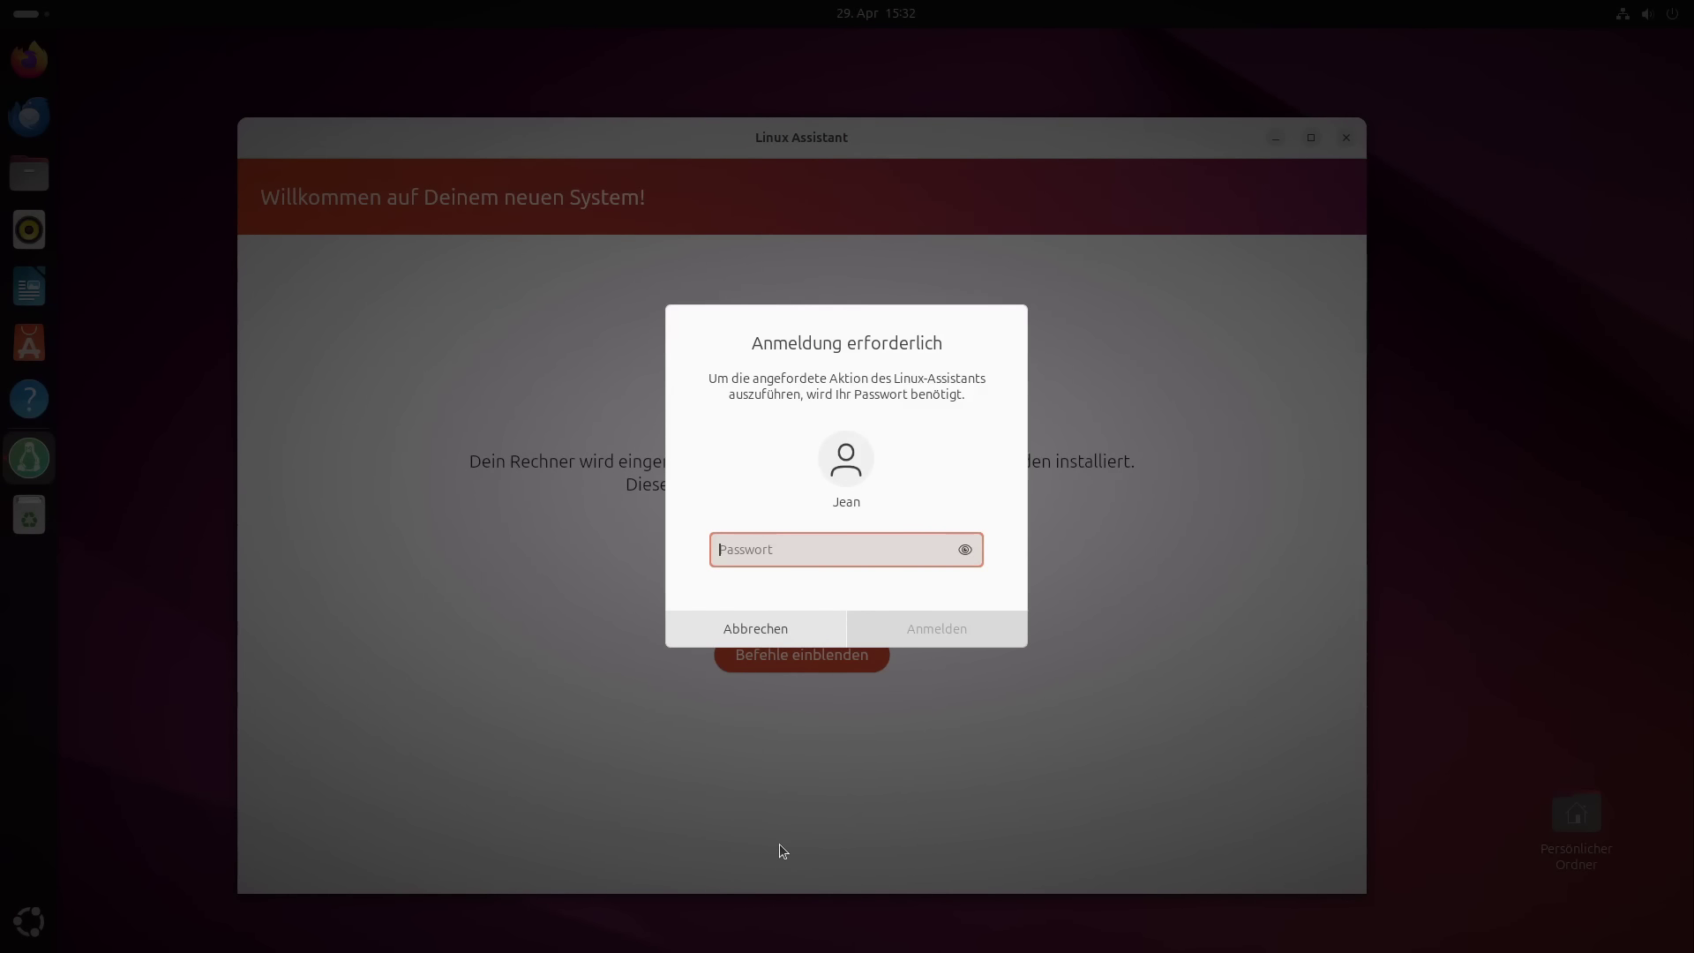
{"action": "type", "text": "*********"}
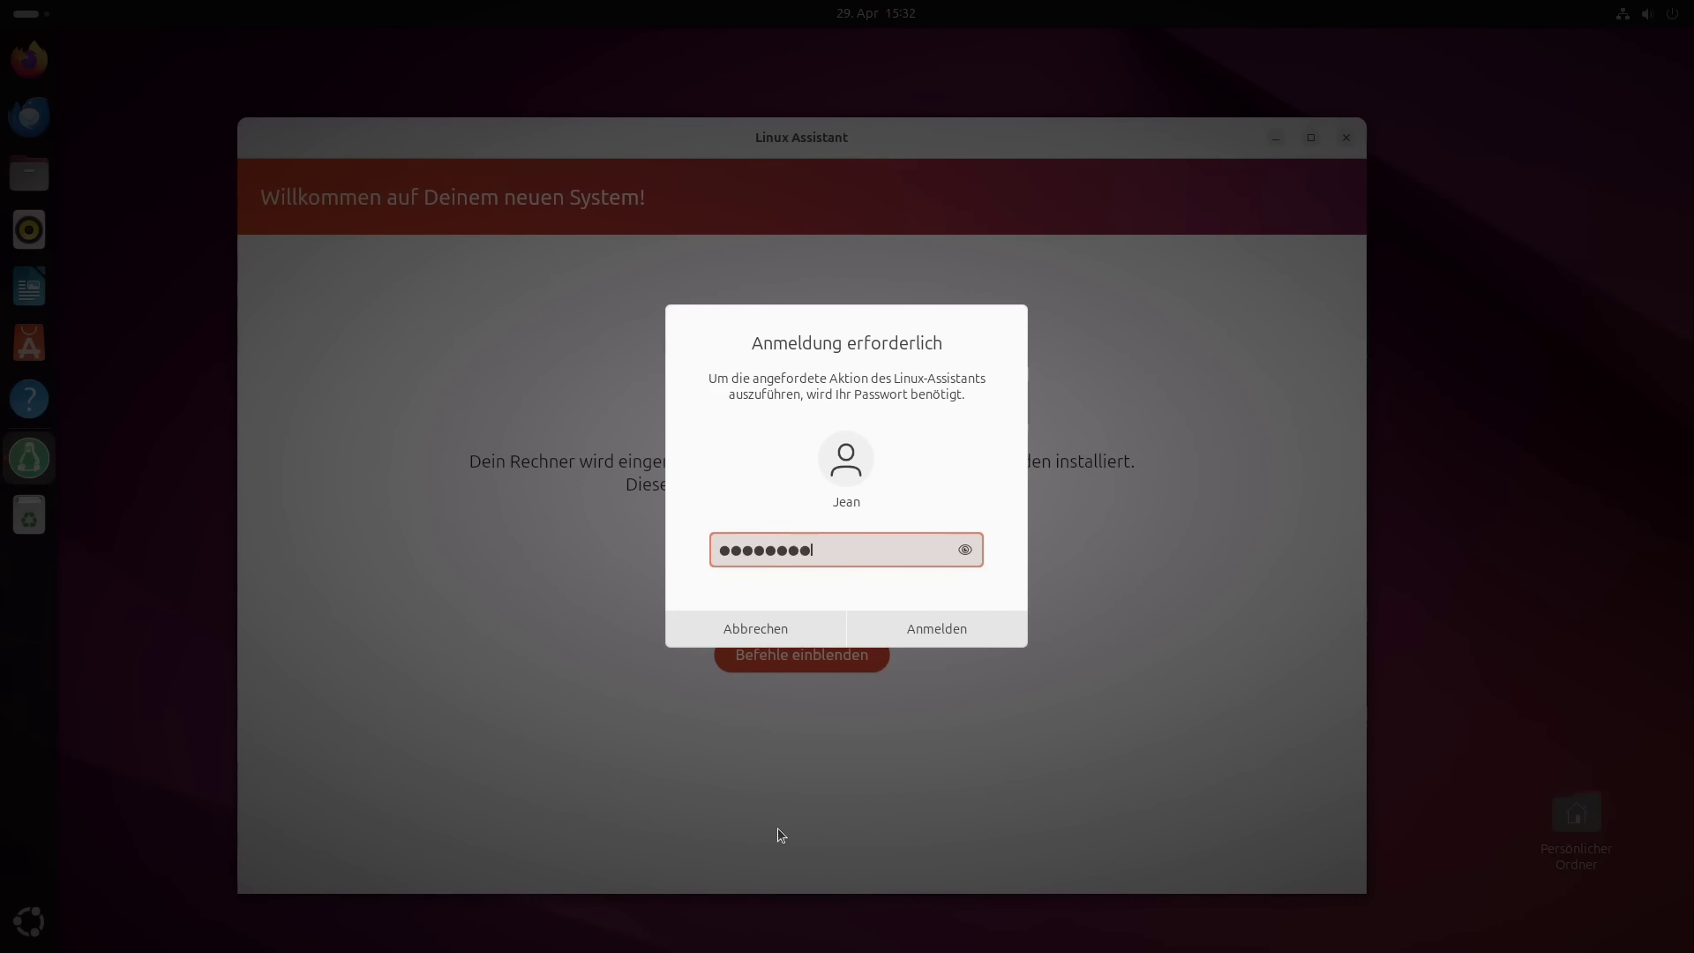
{"action": "key", "text": "Return"}
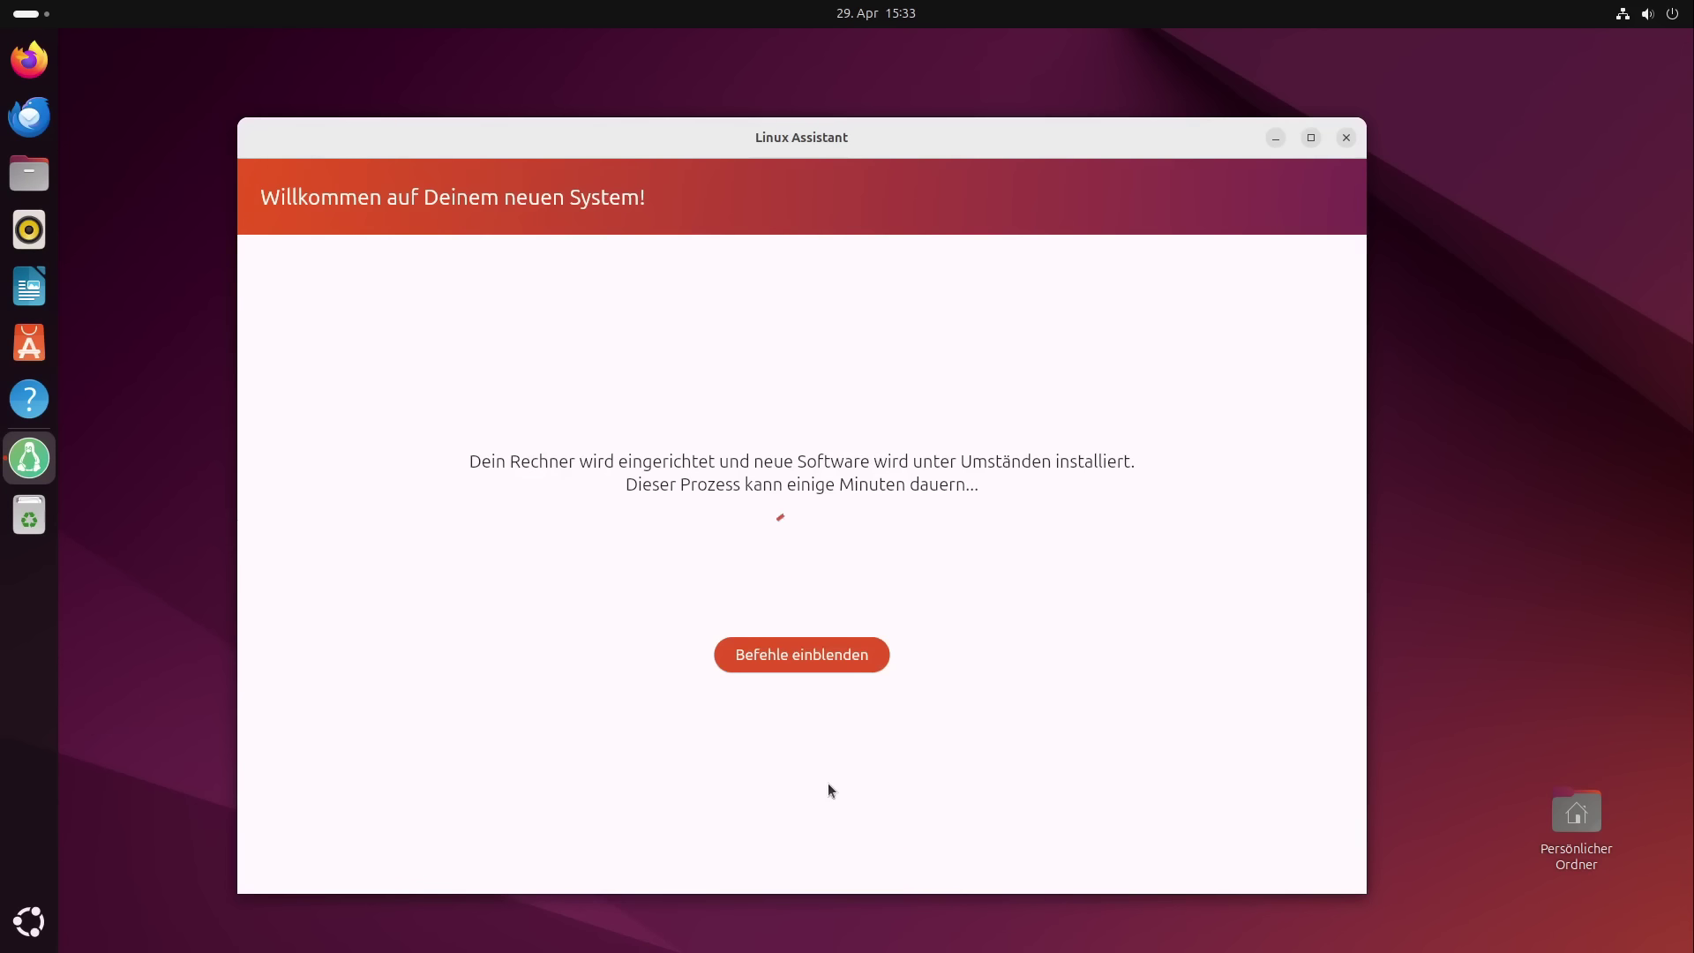
Finish the setup routine and continue through the introduction to the Linux-Assistant search page
{"action": "left_click", "coordinate": [798, 658]}
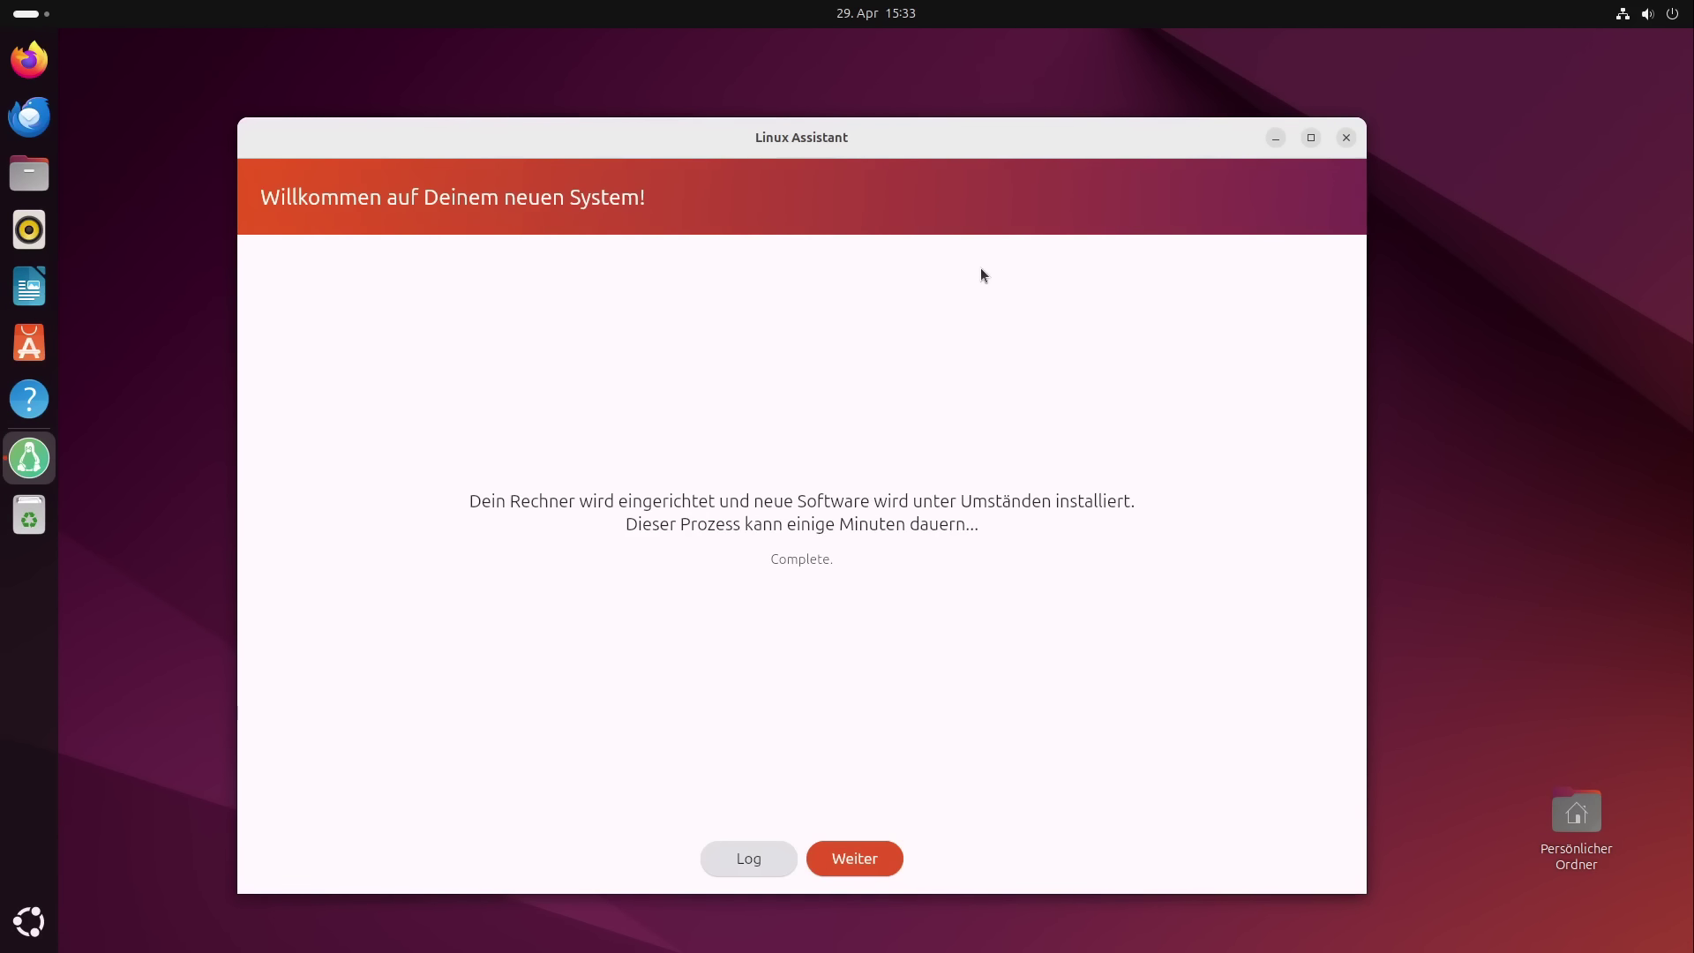
{"action": "left_click", "coordinate": [856, 848]}
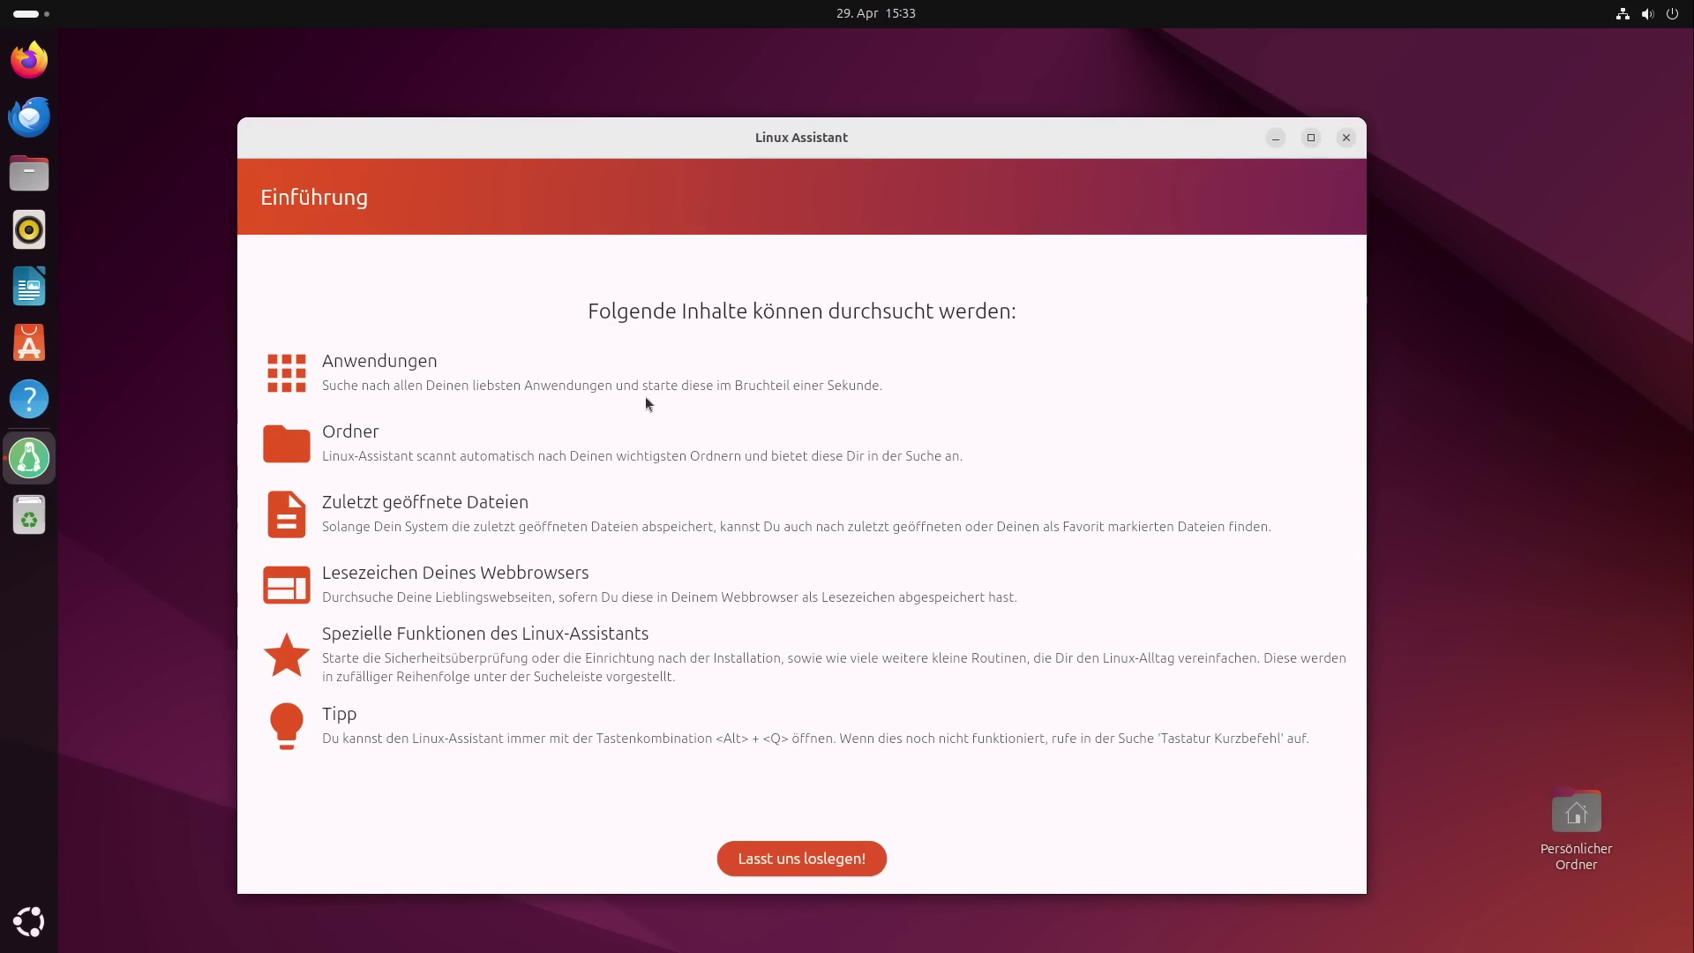
{"action": "left_click_drag", "start_coordinate": [1021, 893], "coordinate": [1024, 848]}
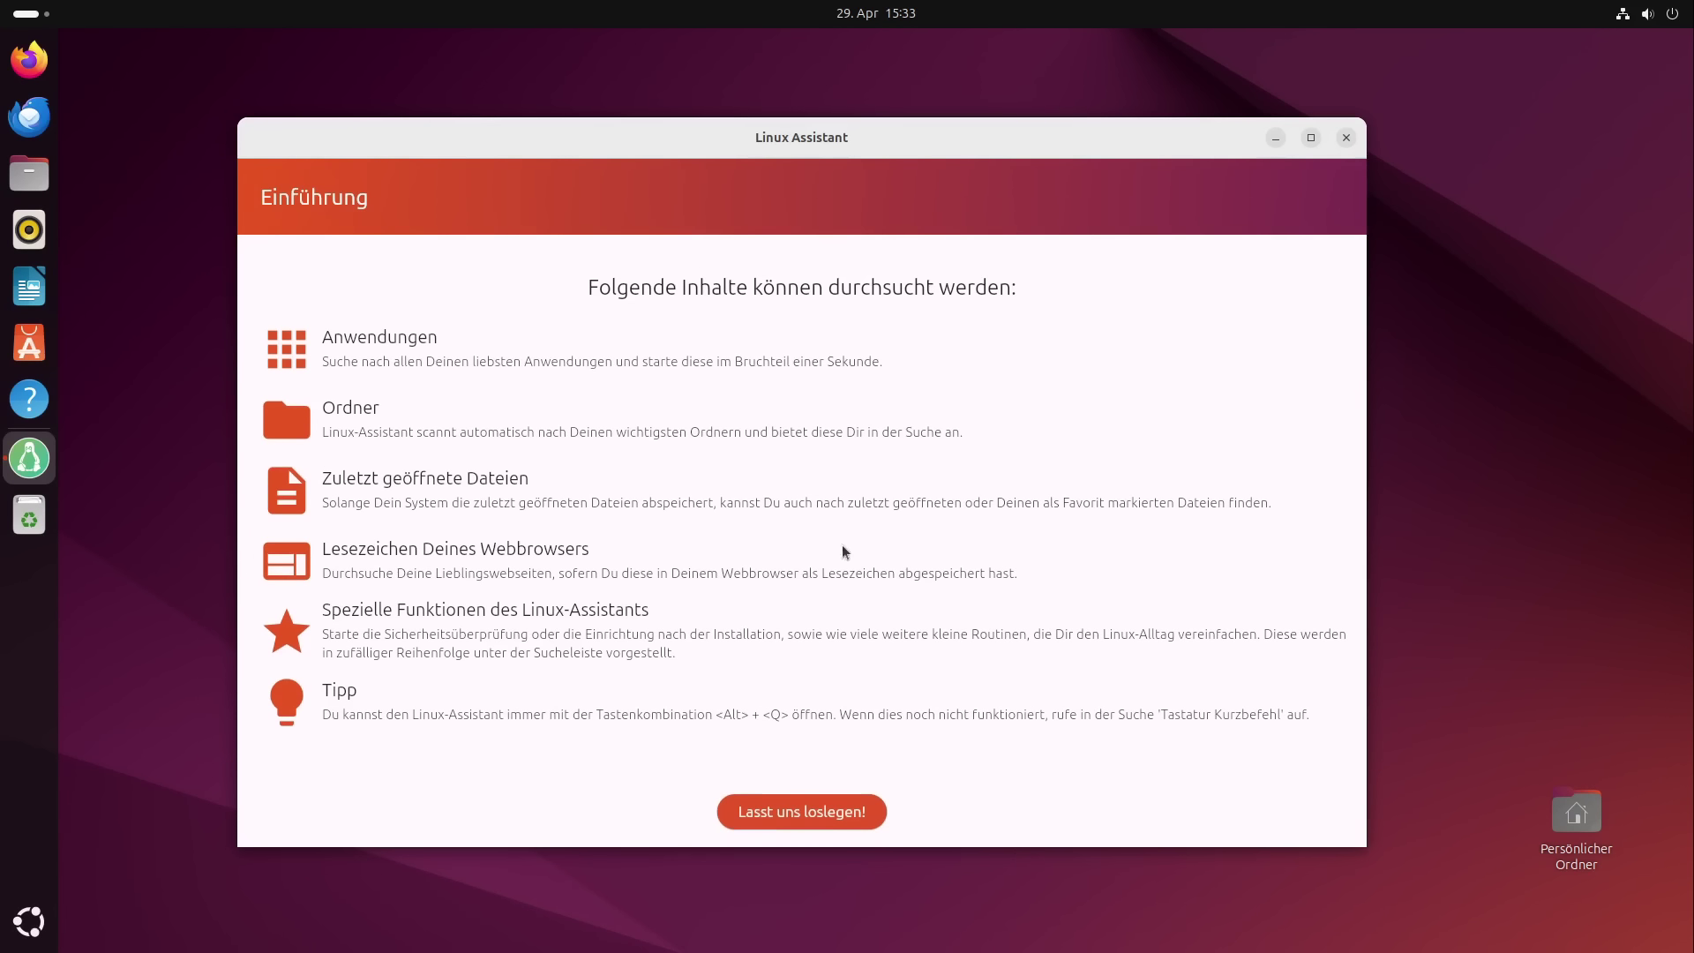
{"action": "left_click", "coordinate": [803, 813]}
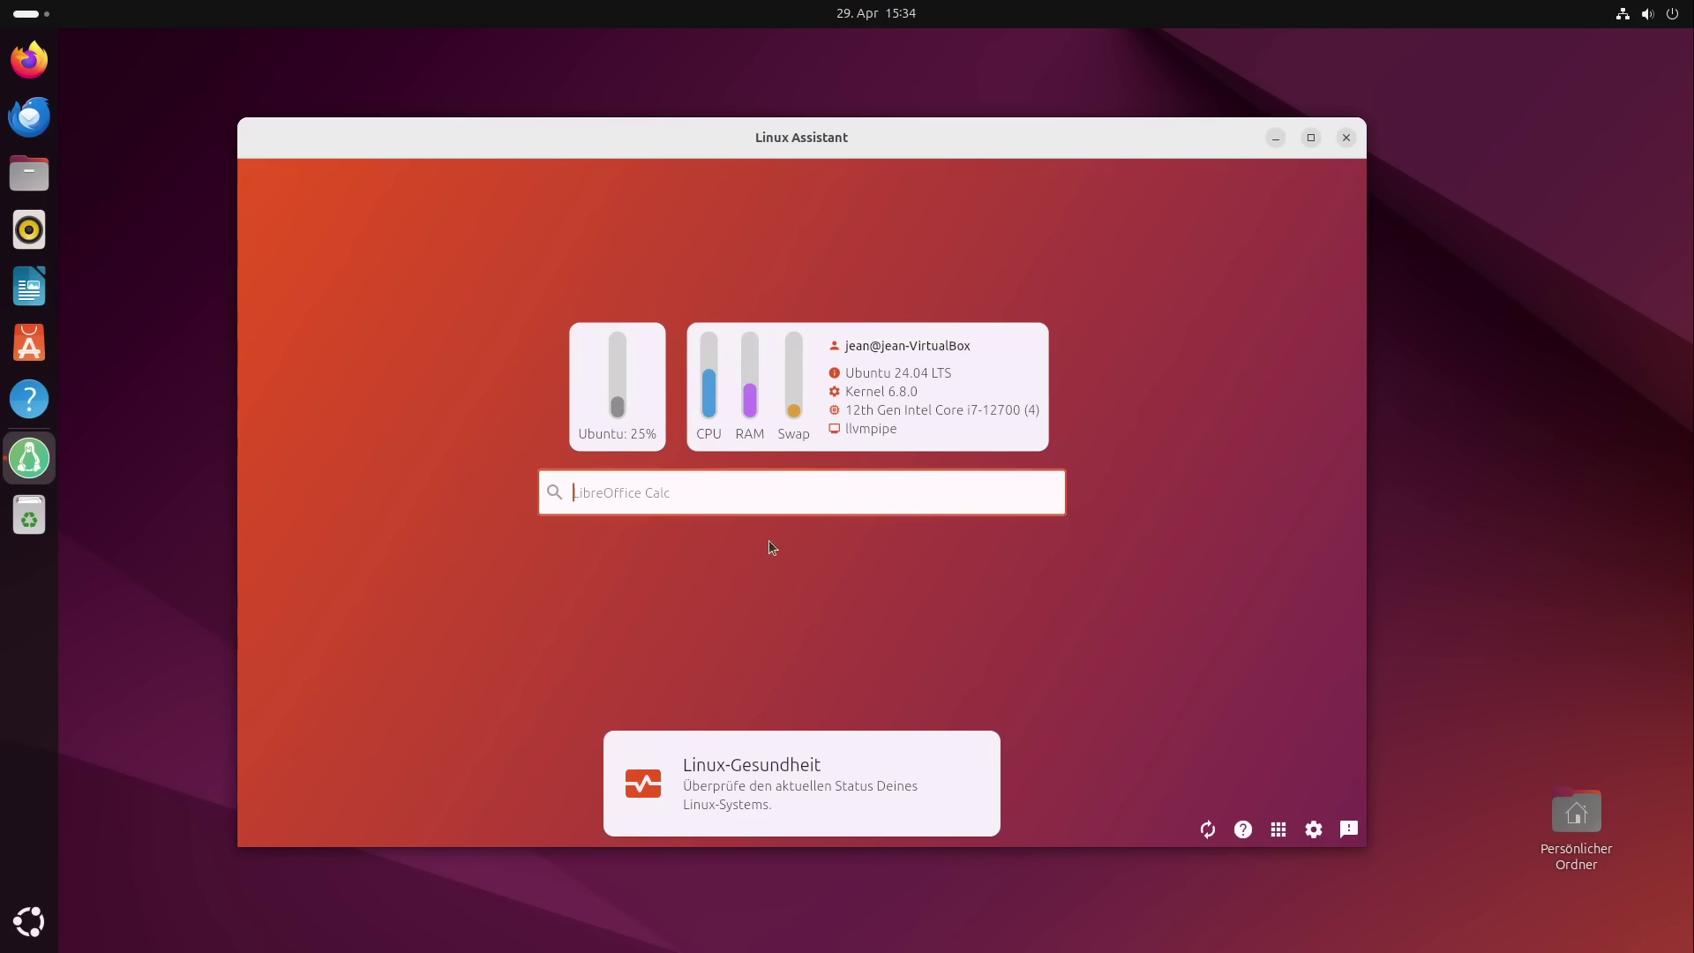
Examine the disk, RAM and swap usage as well as the function overview, and return to the search page
{"action": "mouse_move", "coordinate": [617, 365]}
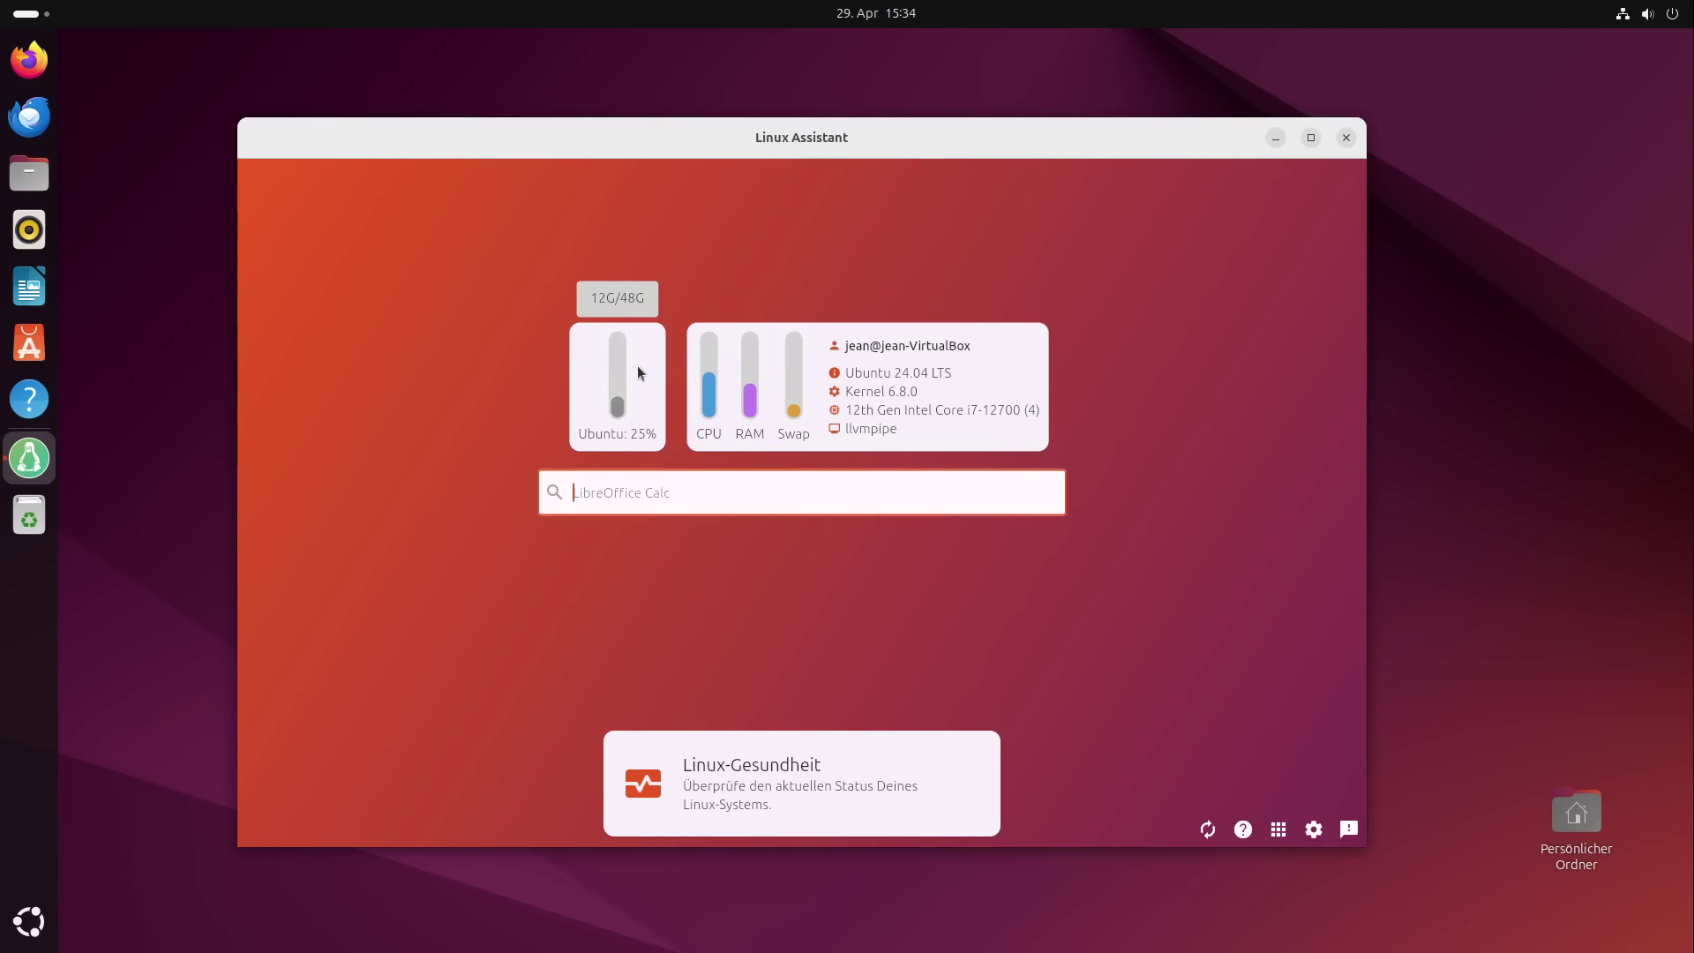
{"action": "mouse_move", "coordinate": [743, 358]}
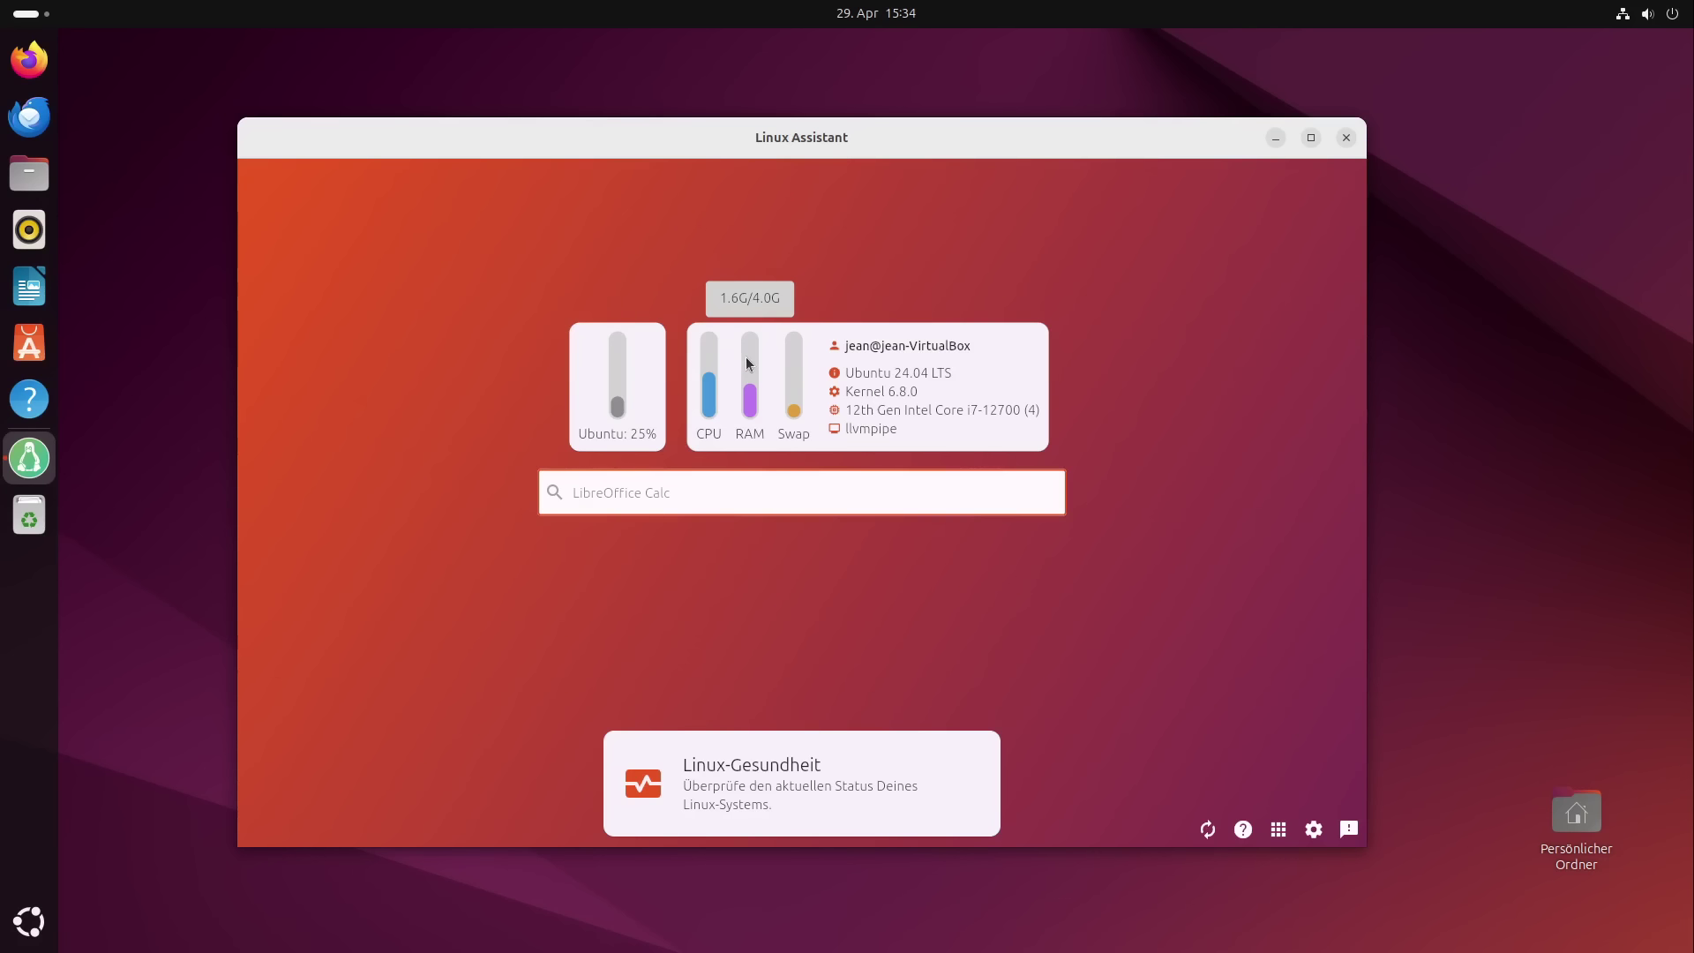
{"action": "mouse_move", "coordinate": [806, 364]}
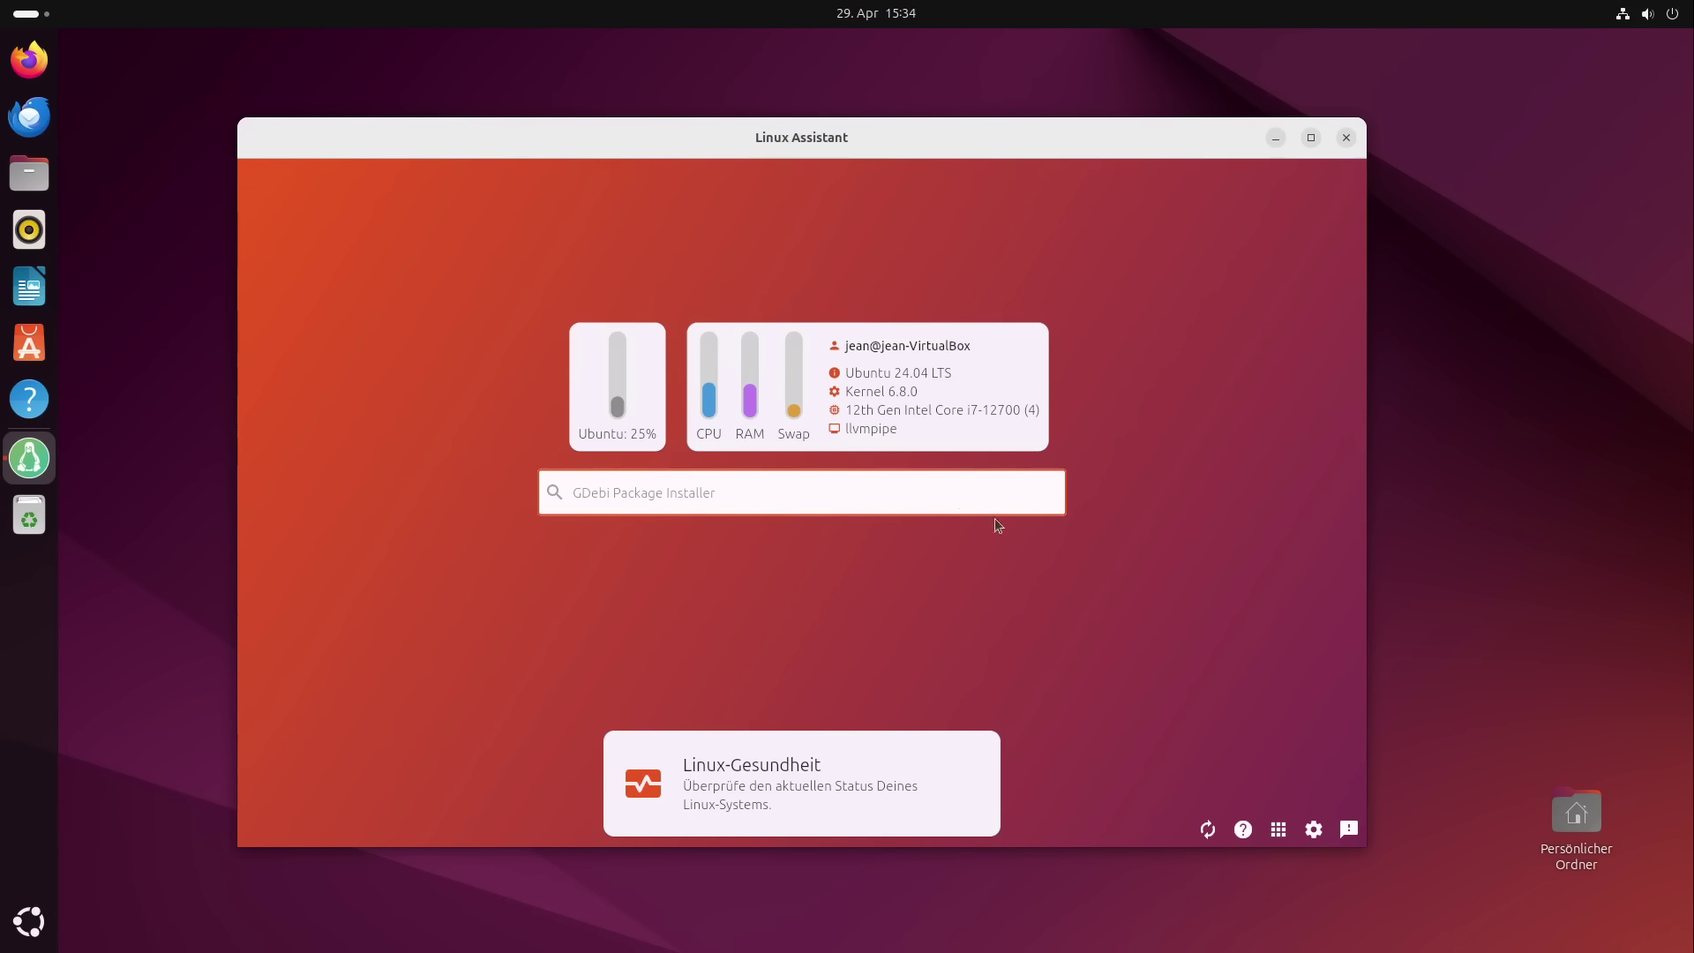
{"action": "left_click", "coordinate": [1279, 829]}
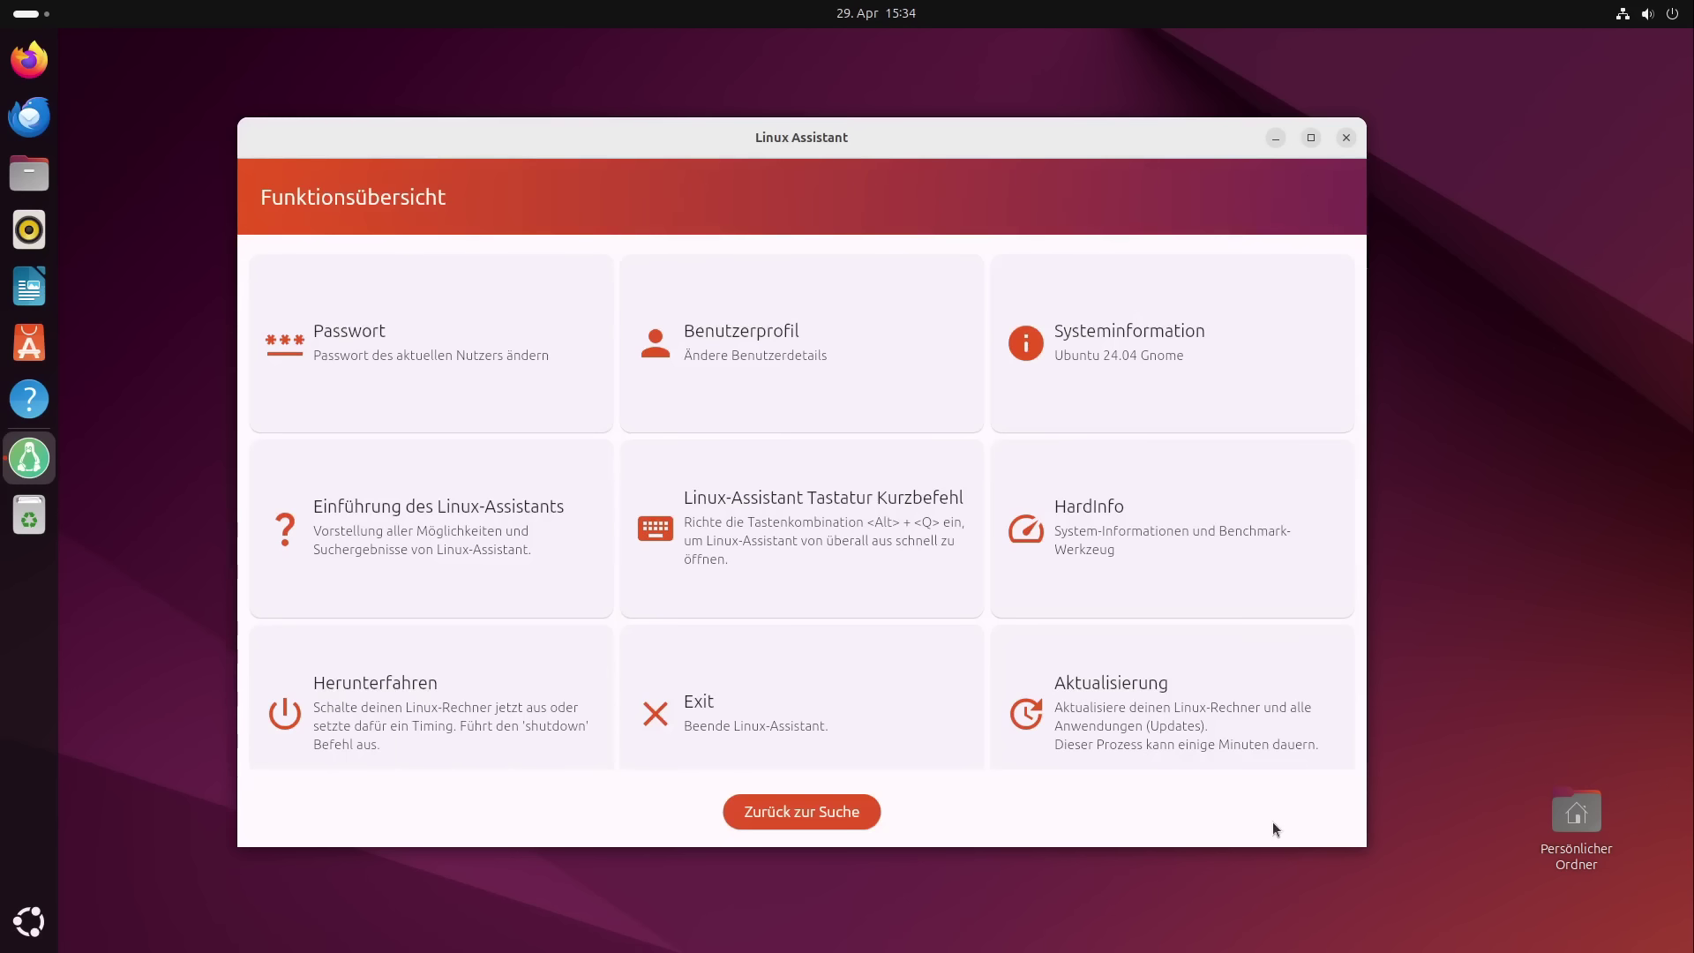
{"action": "left_click", "coordinate": [805, 808]}
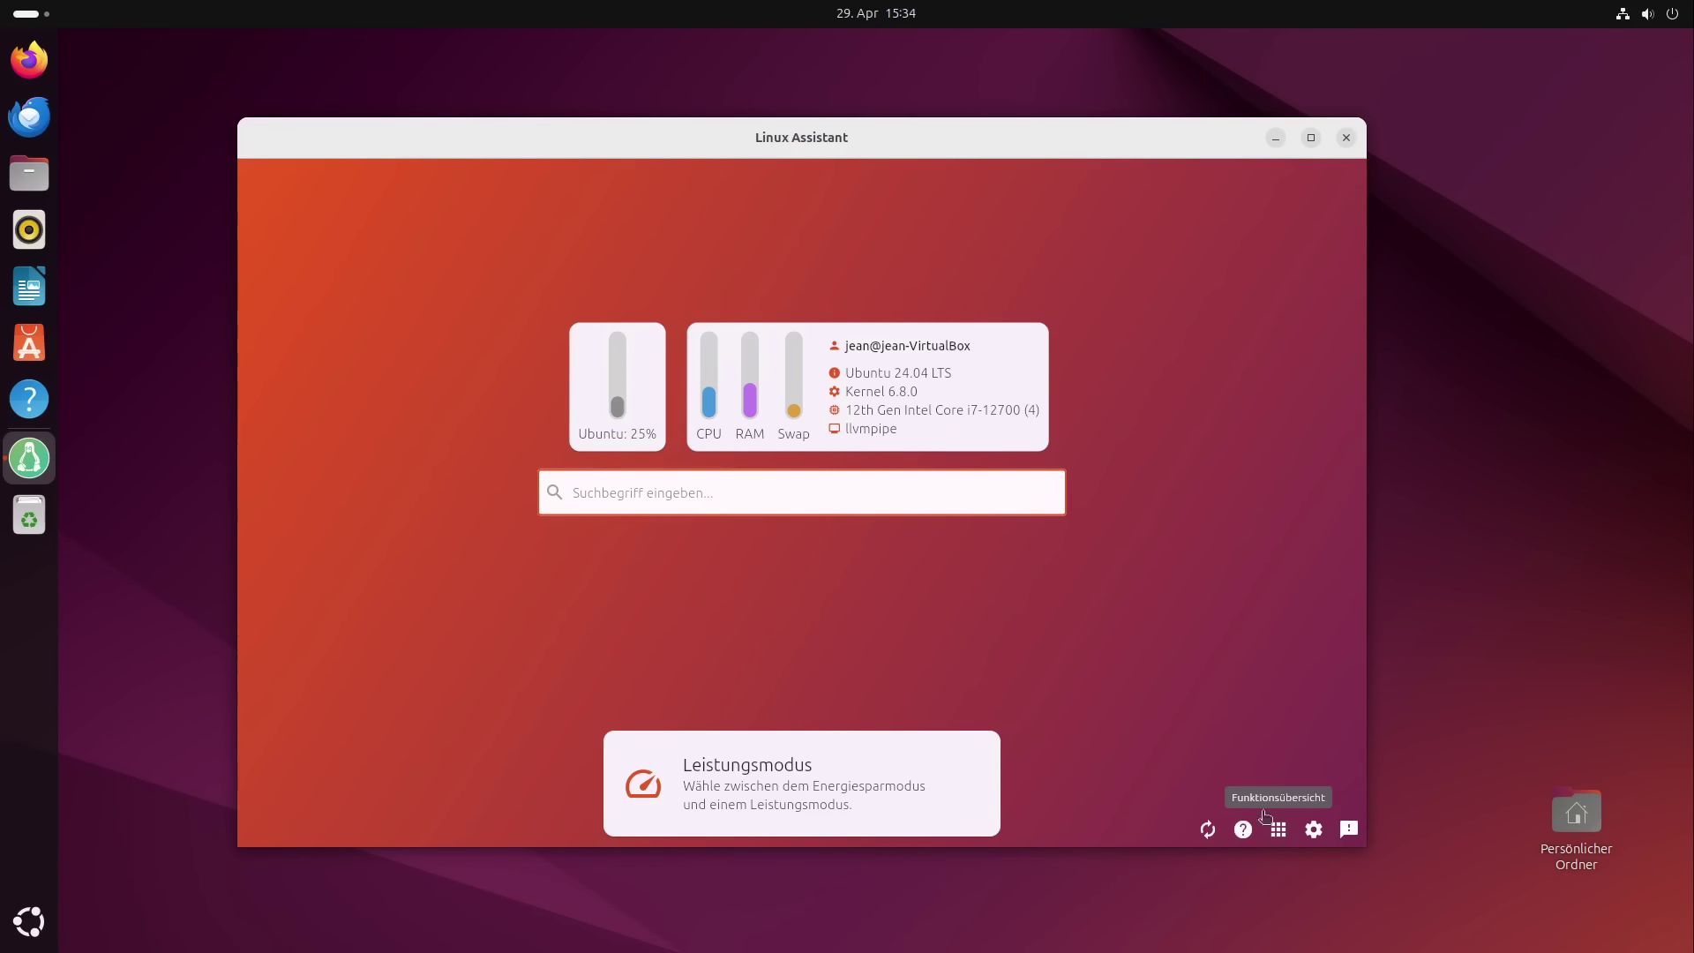
Search for "Sicher" and run the Sicherheitsüberprüfung, authenticating with the account password
{"action": "left_click", "coordinate": [768, 480]}
{"action": "type", "text": "Sicher"}
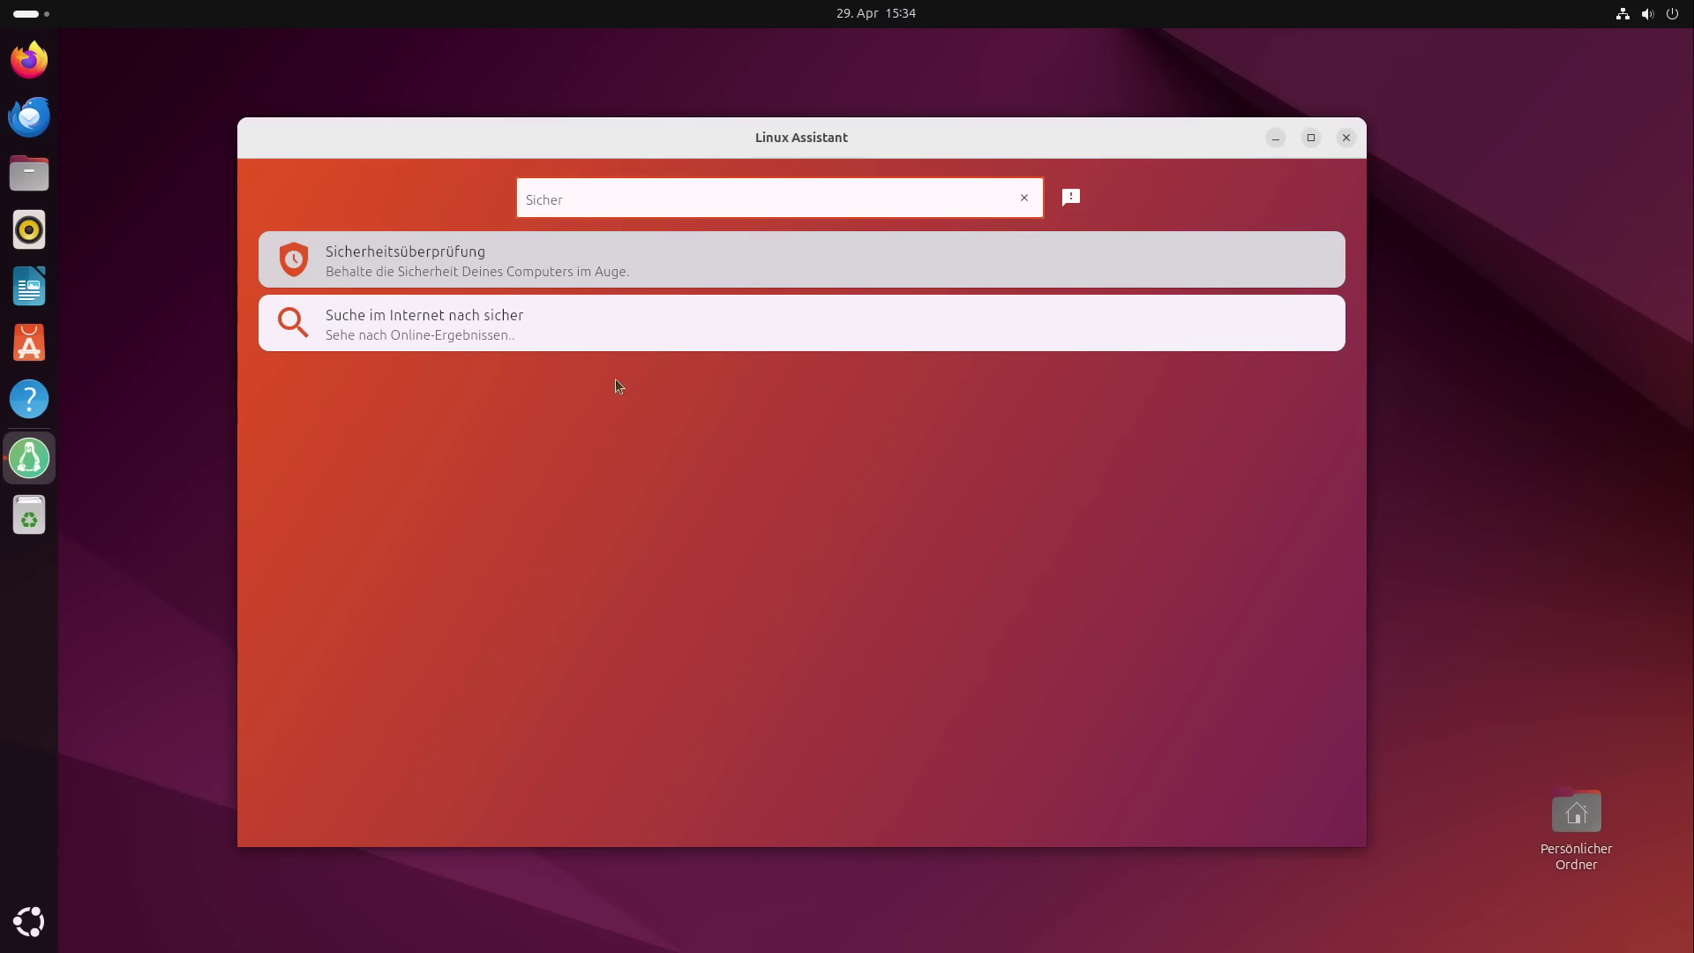
{"action": "left_click", "coordinate": [501, 258]}
{"action": "type", "text": "********"}
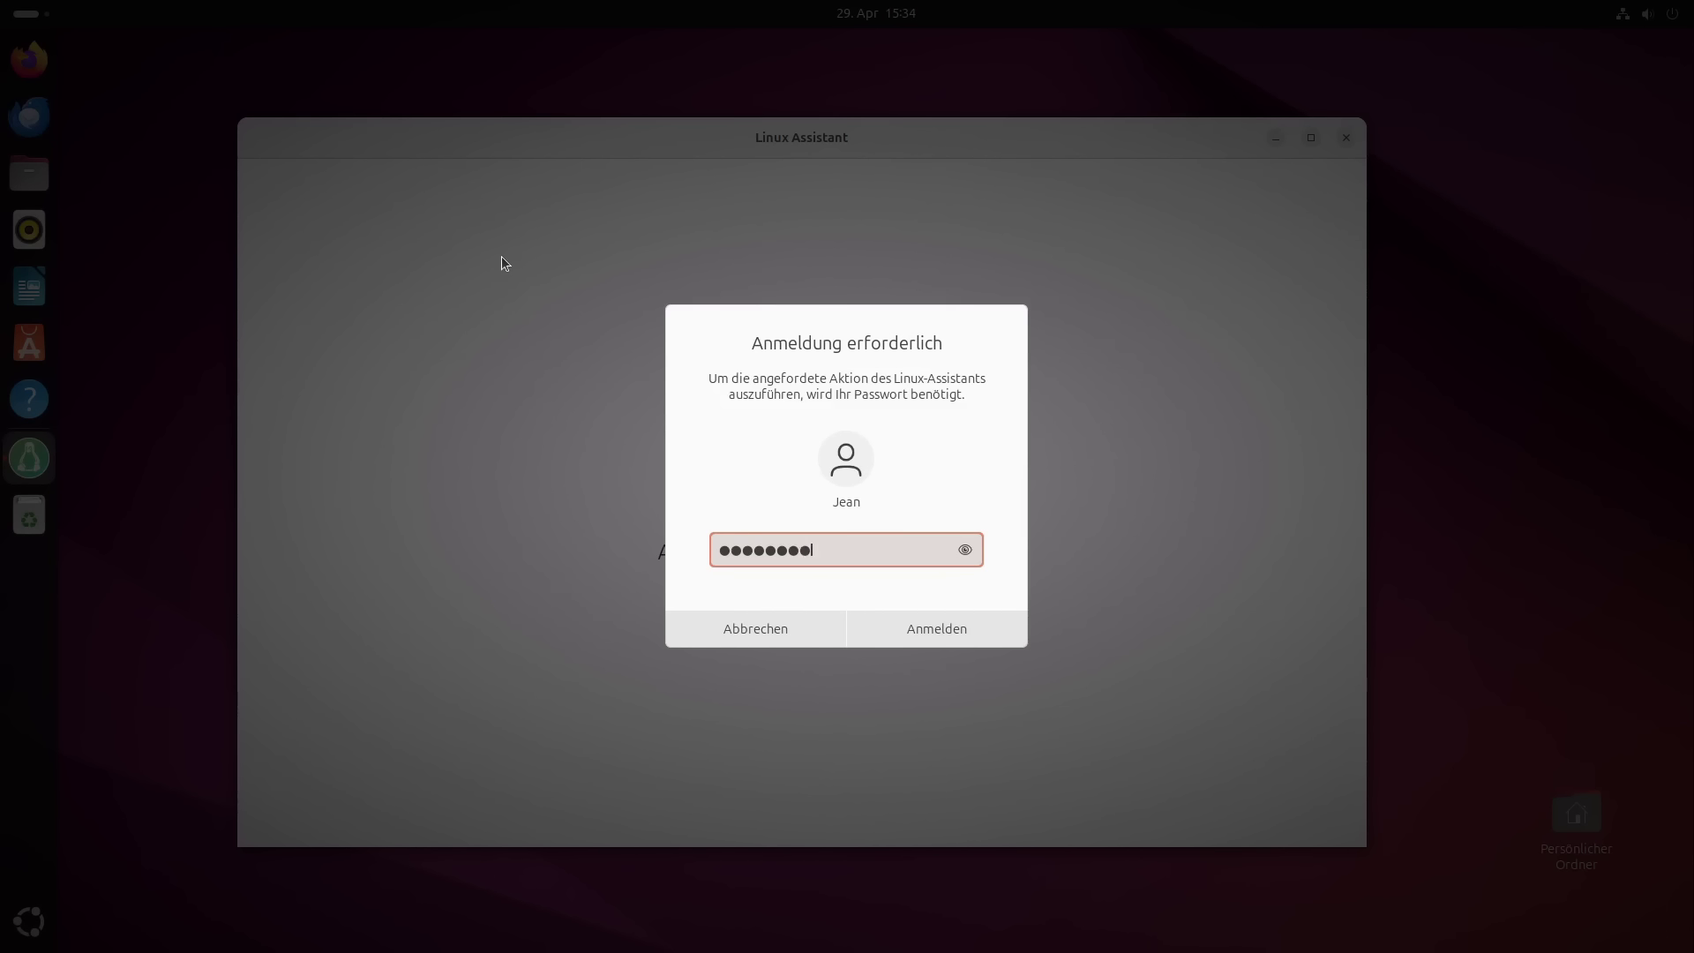
{"action": "key", "text": "Return"}
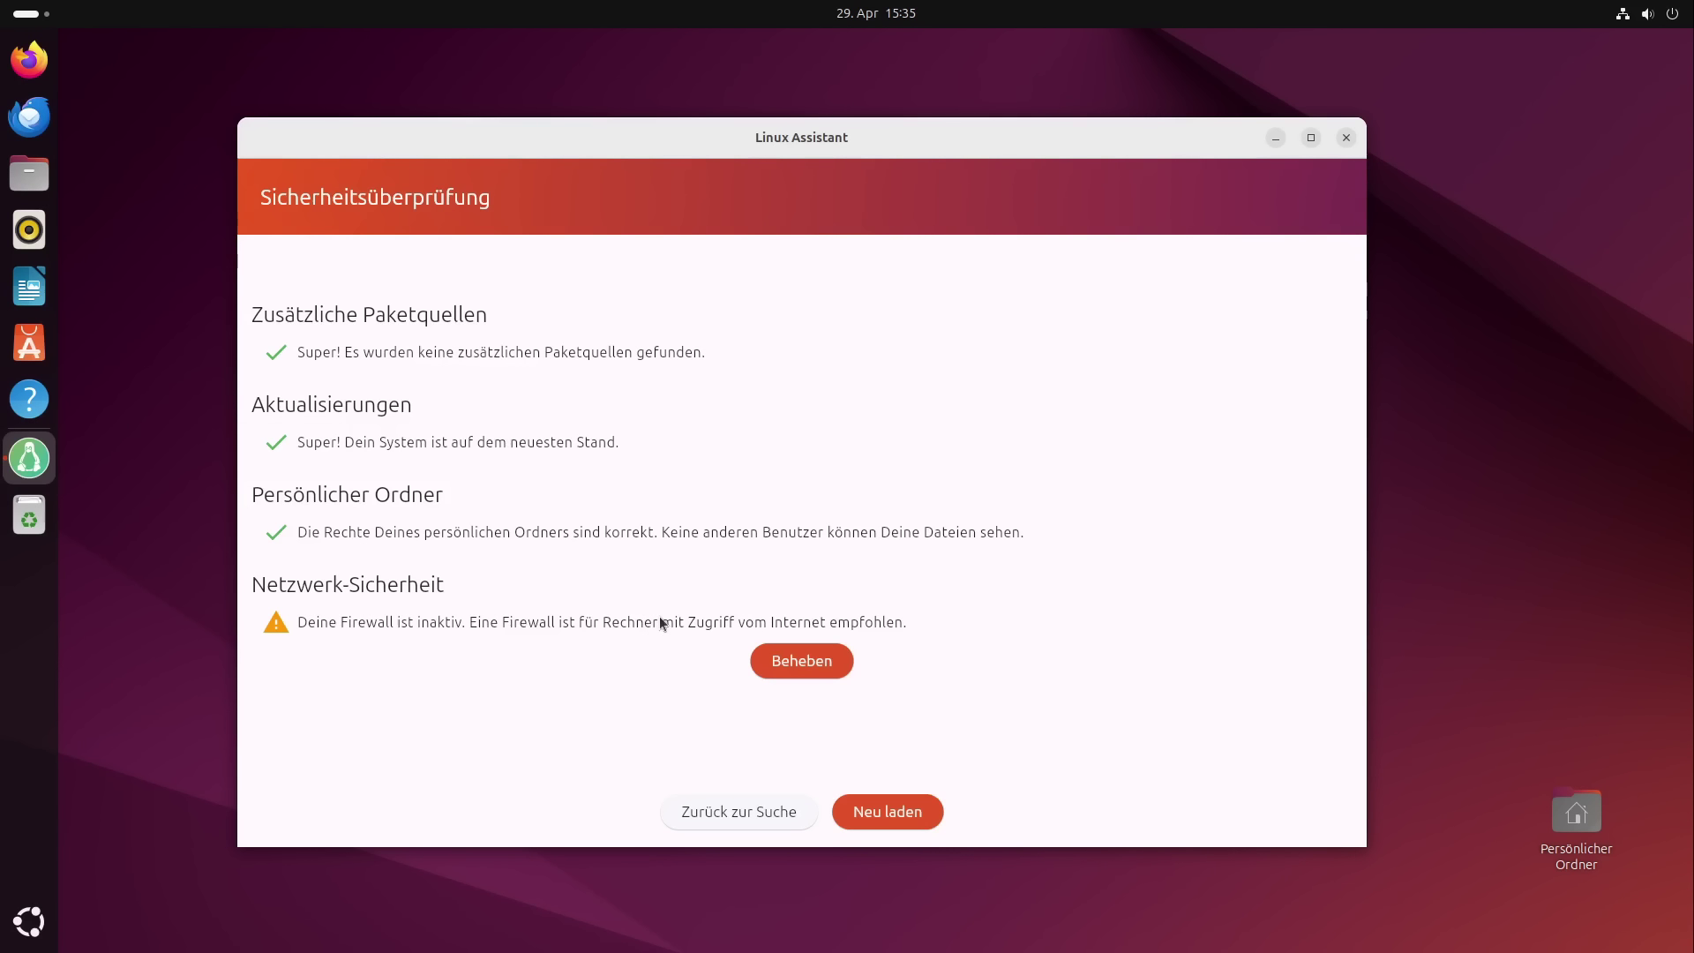
Fix the firewall issue listed under Netzwerk-Sicherheit, authenticating with the account password
{"action": "left_click", "coordinate": [834, 669]}
{"action": "type", "text": "********"}
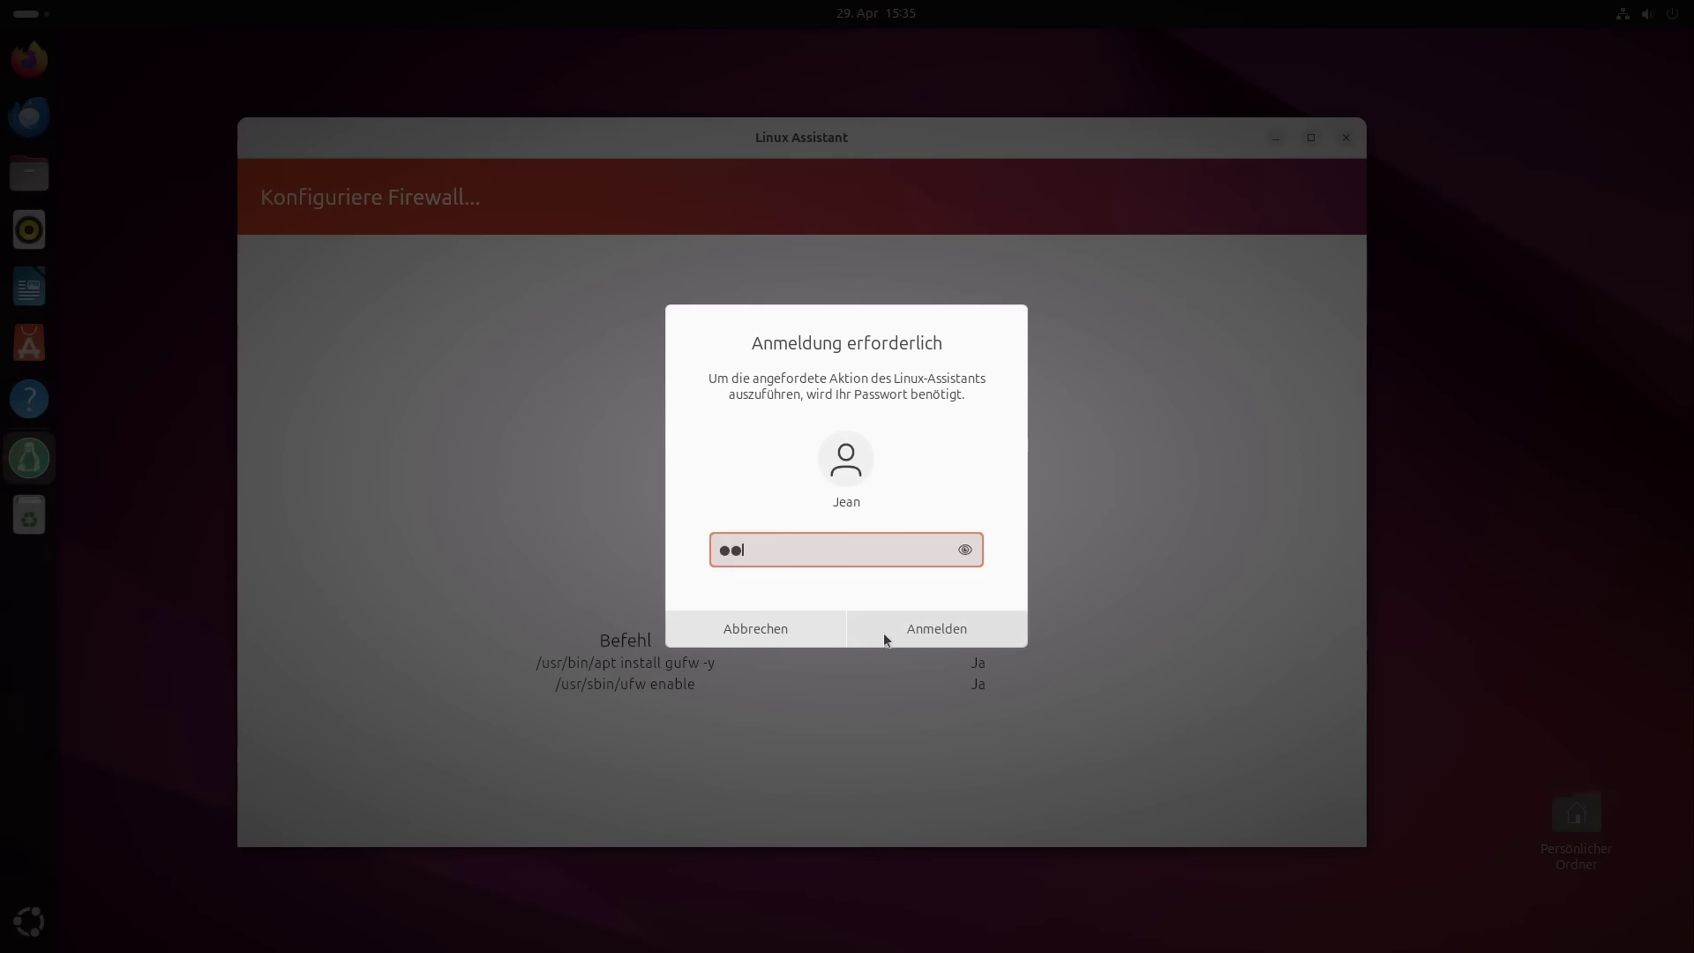
{"action": "left_click", "coordinate": [931, 629]}
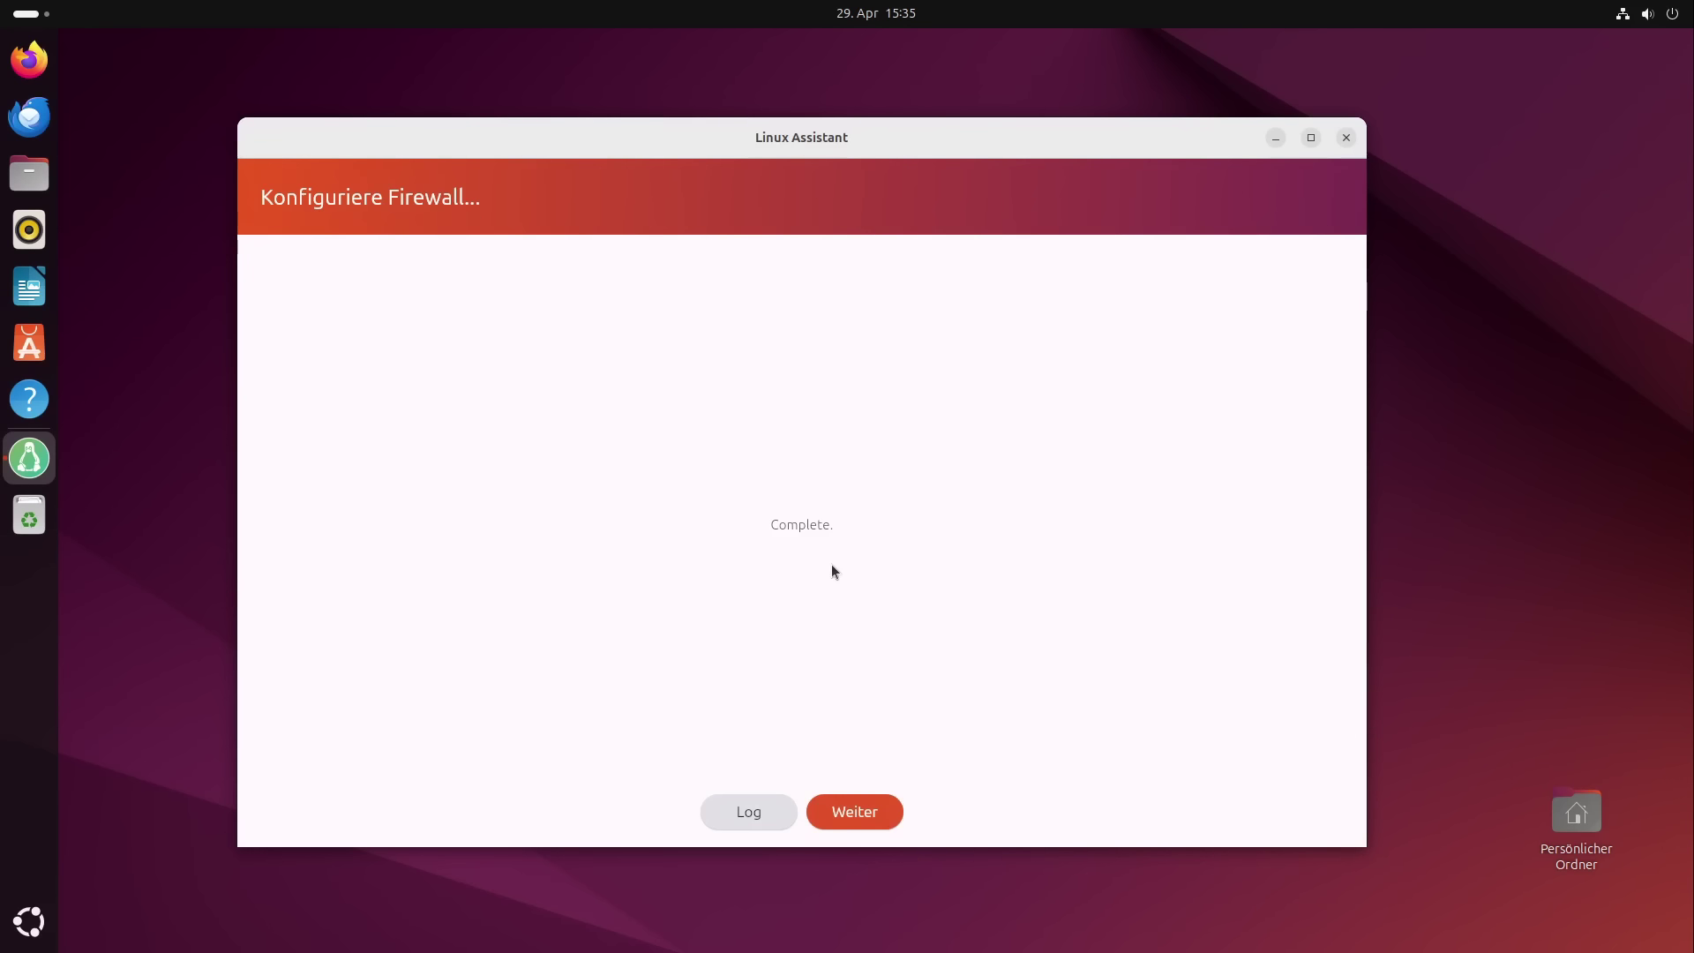
Continue from the firewall configuration to a repeated Sicherheitsüberprüfung, authenticating with the account password, and return to the search page
{"action": "left_click", "coordinate": [846, 812]}
{"action": "type", "text": "******"}
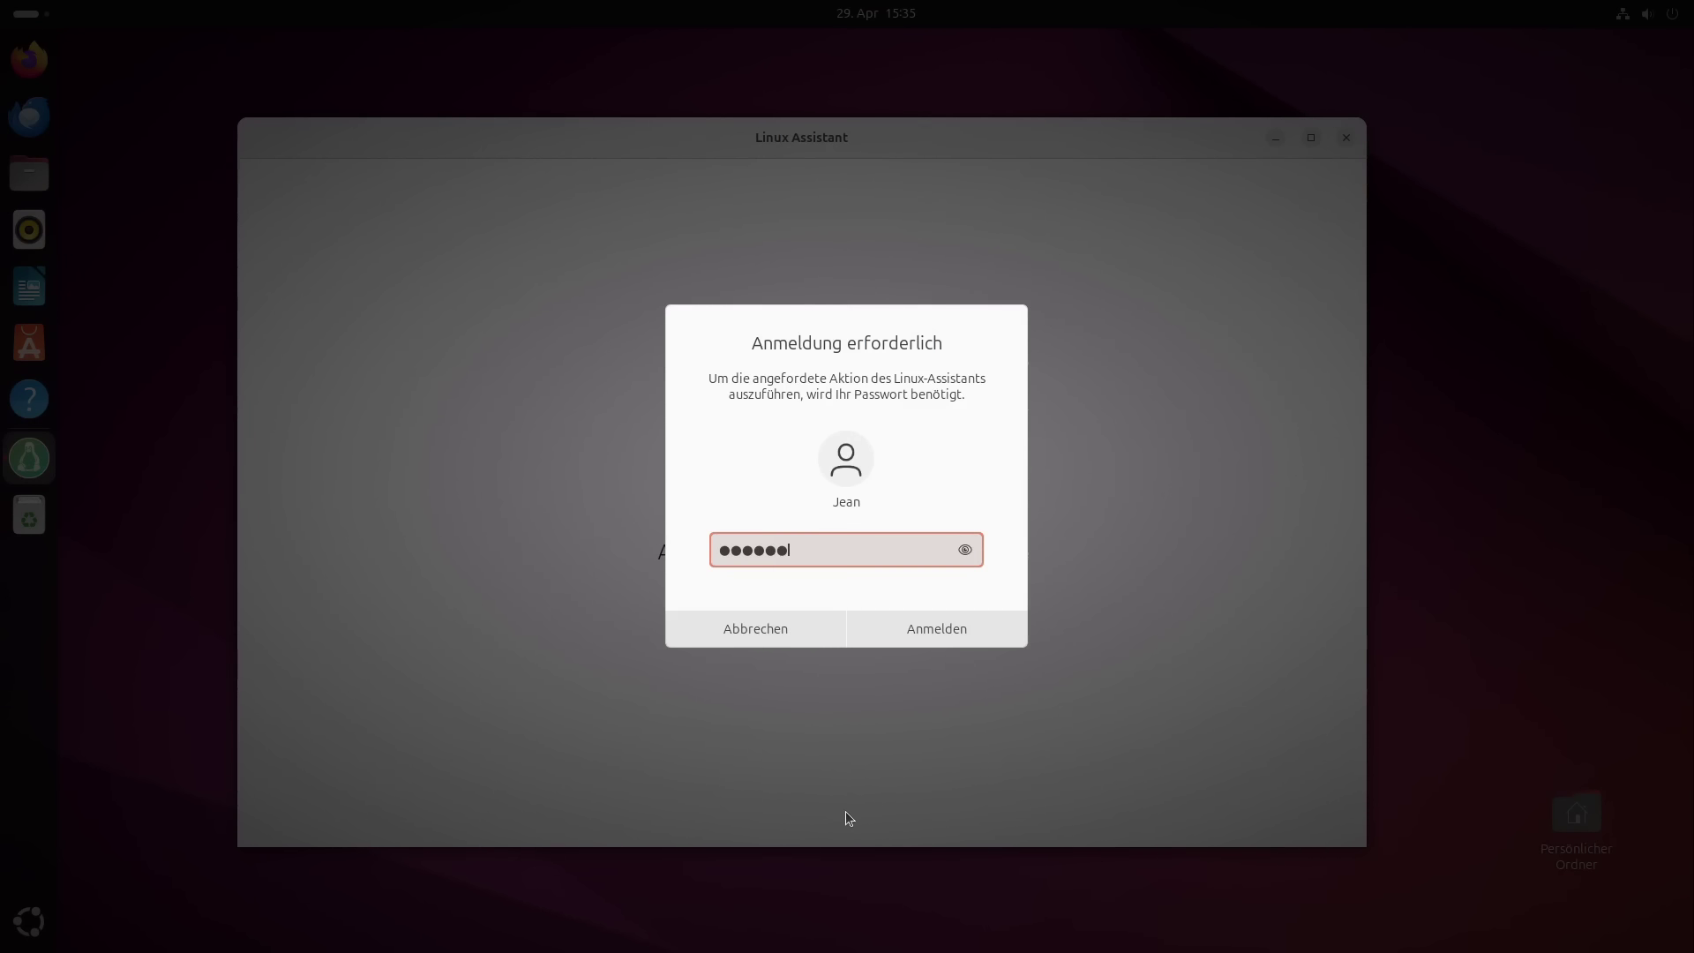
{"action": "type", "text": "**"}
{"action": "key", "text": "Return"}
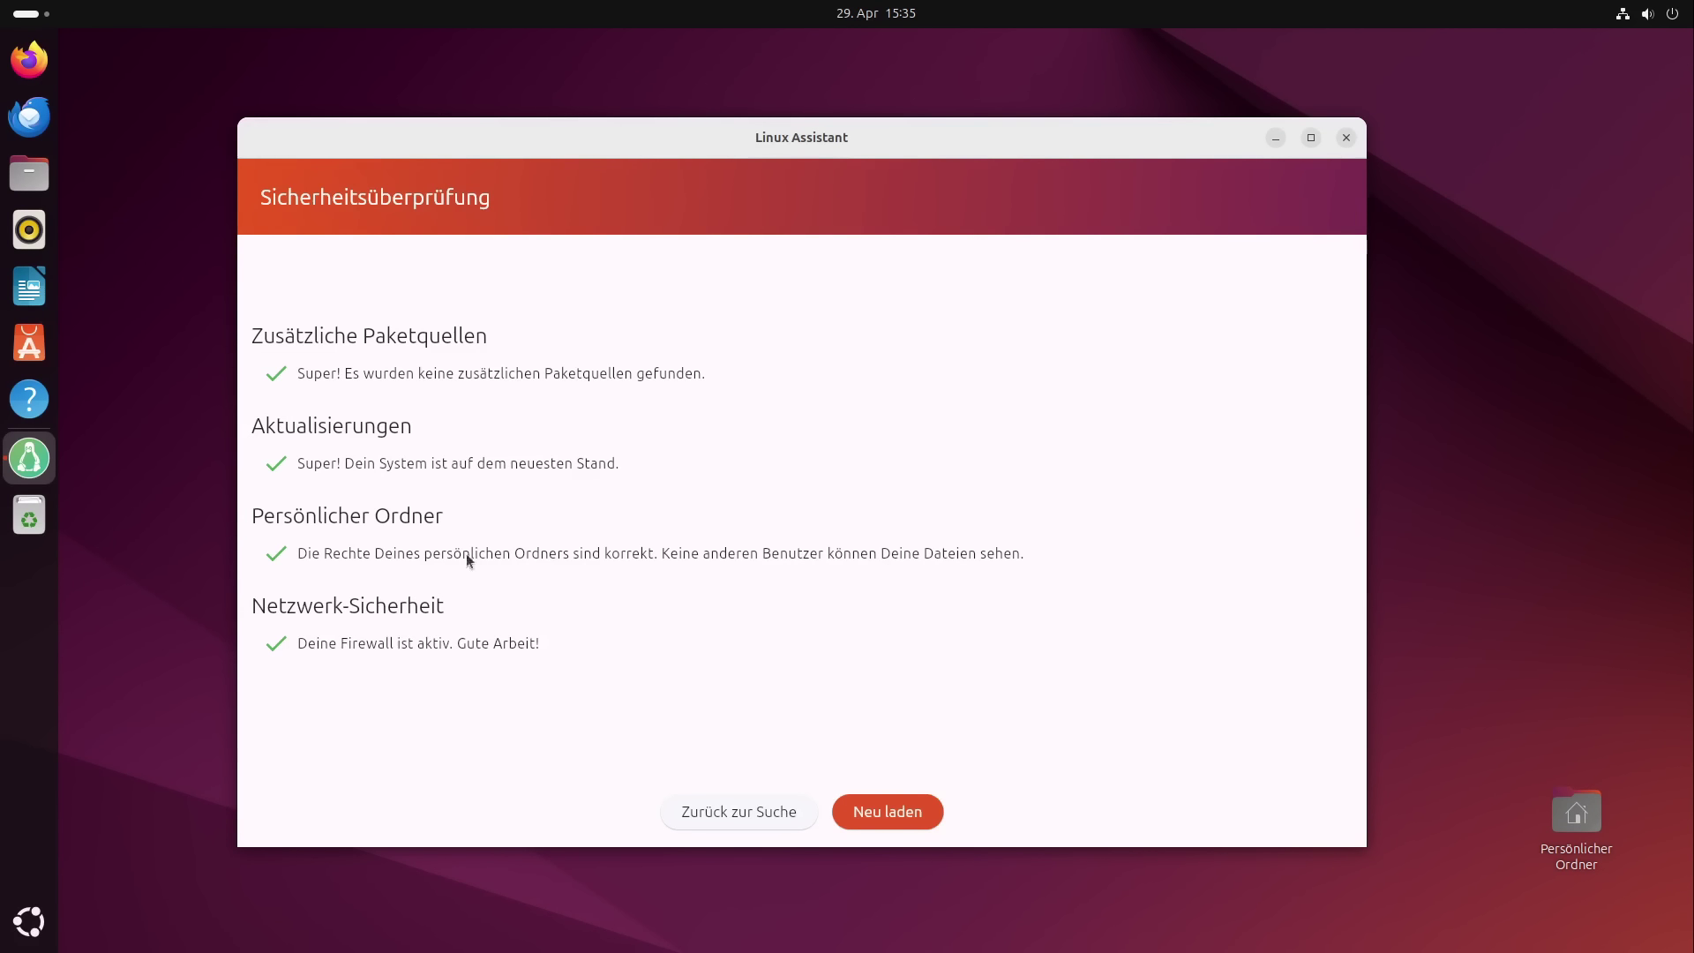
{"action": "left_click", "coordinate": [775, 817]}
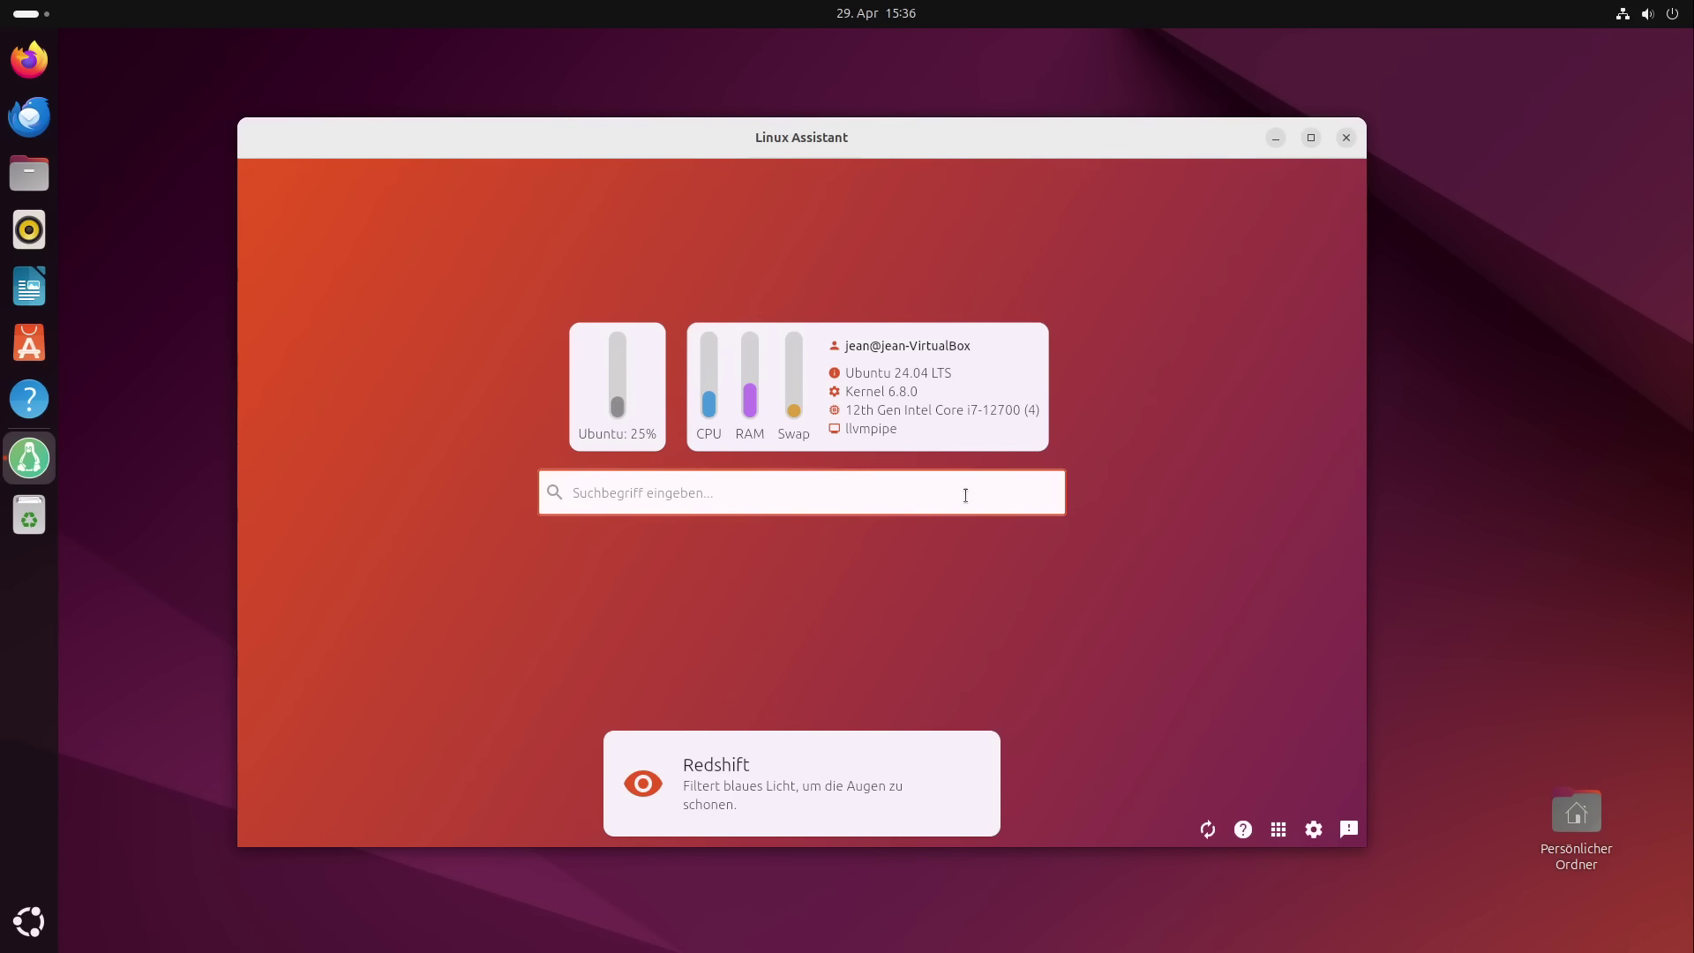
Search for "Solan", clear the search, and look through the Funktionsübersicht before returning to the search page
{"action": "type", "text": "Solan"}
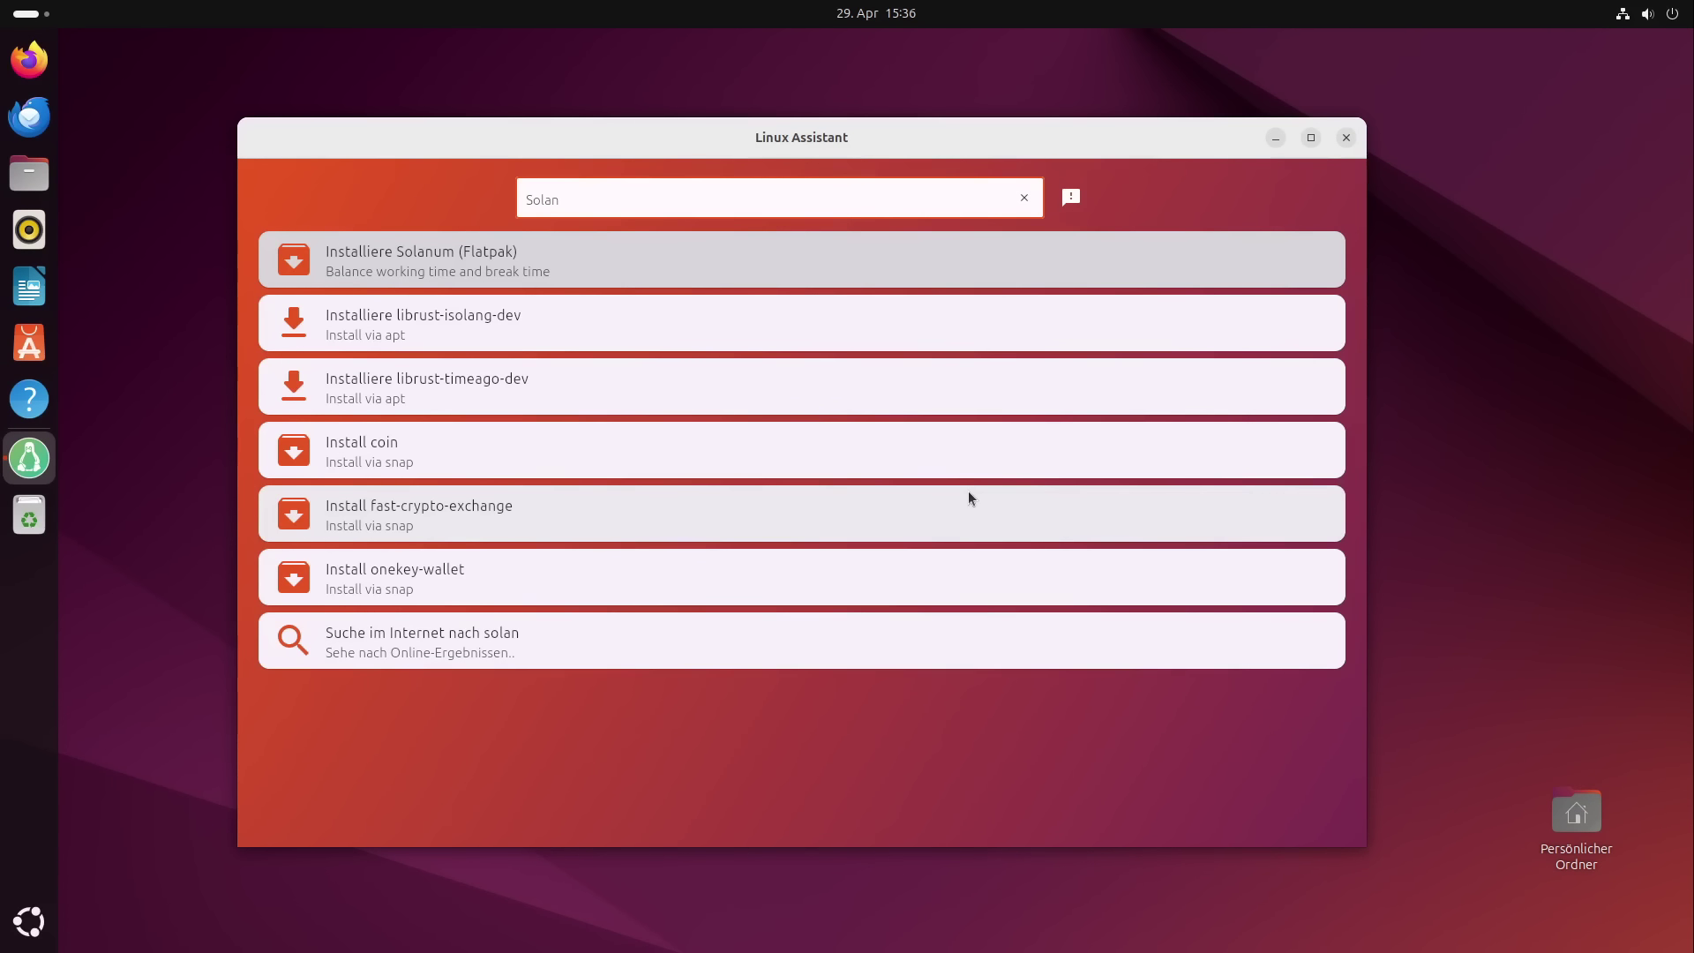
{"action": "left_click", "coordinate": [969, 498]}
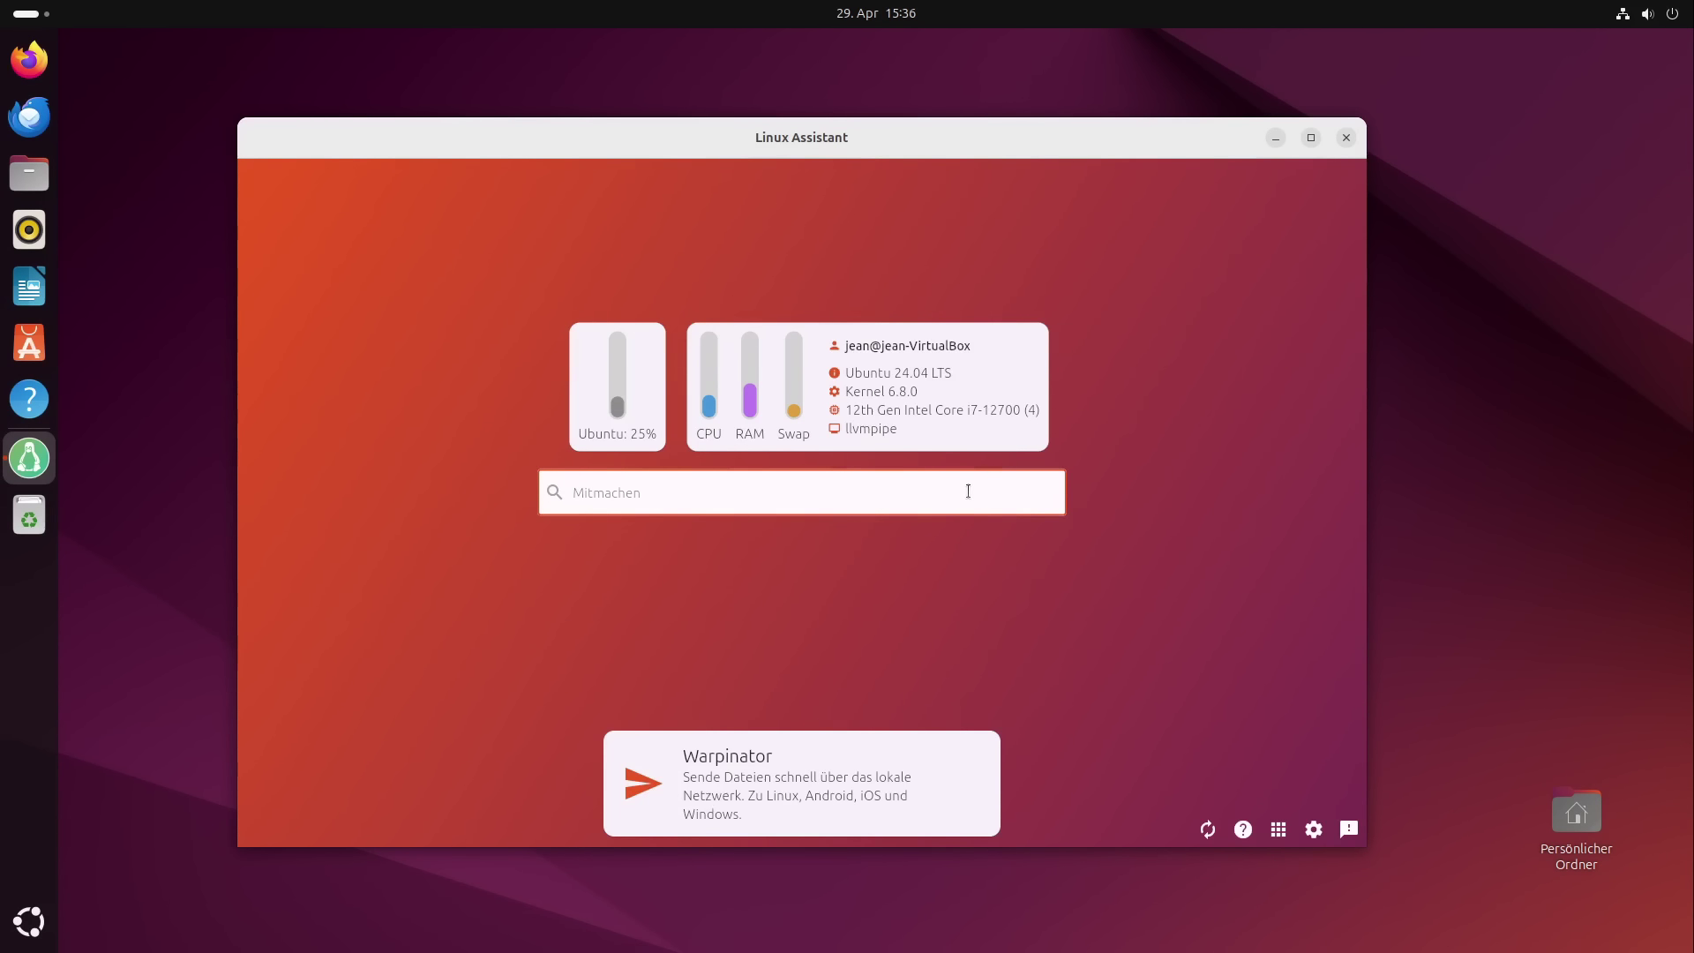
{"action": "left_click", "coordinate": [1279, 829]}
{"action": "scroll", "coordinate": [971, 463], "scroll_direction": "down", "scroll_amount": 10}
{"action": "scroll", "coordinate": [968, 465], "scroll_direction": "down", "scroll_amount": 8}
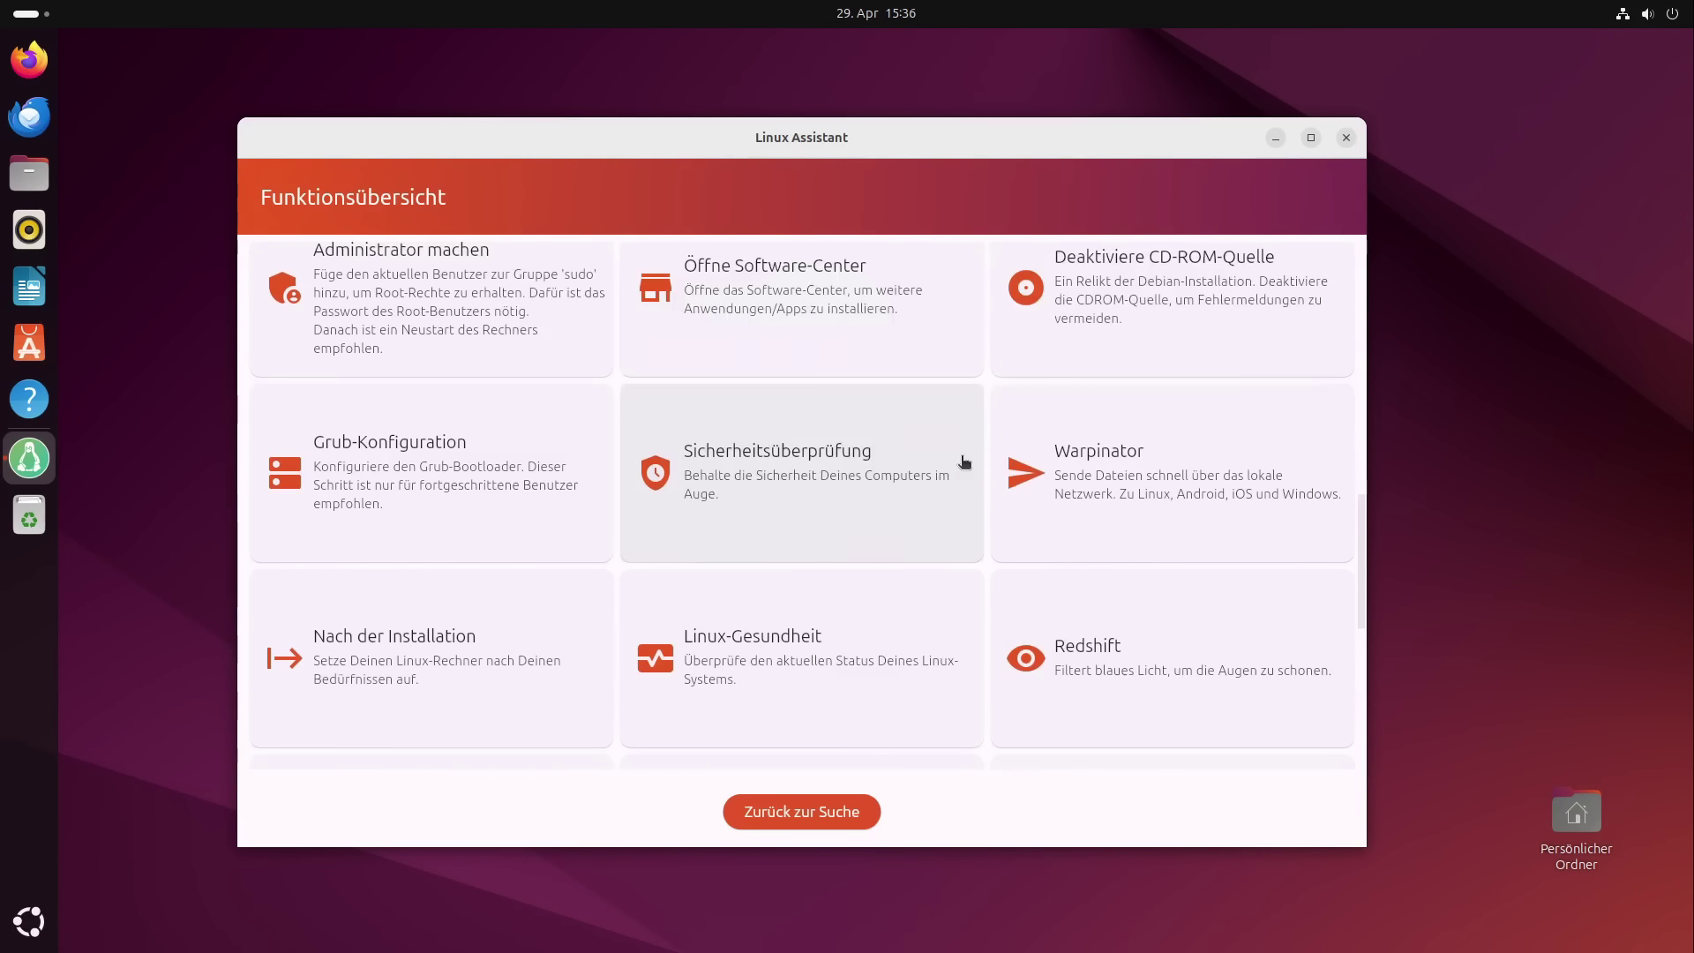
{"action": "left_click", "coordinate": [803, 812]}
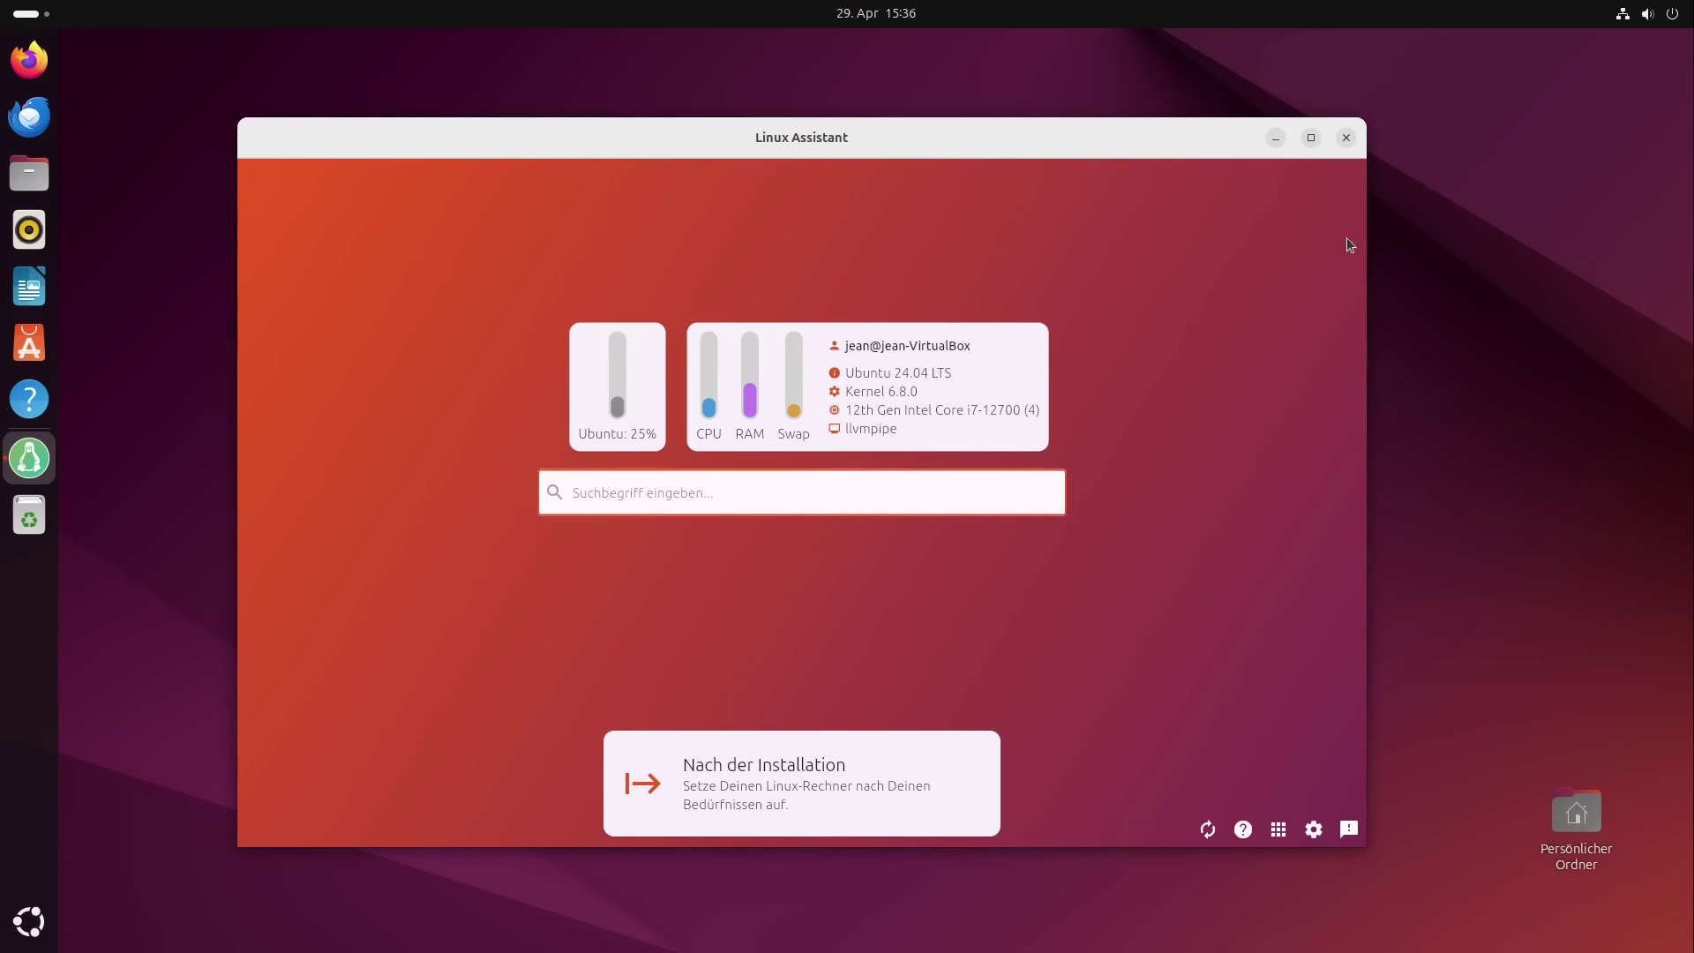
Close Linux-Assistant, switch to Firefox, open linuxguides.de in a new tab and maximize the browser window
{"action": "type", "text": "current"}
{"action": "left_click", "coordinate": [1348, 141]}
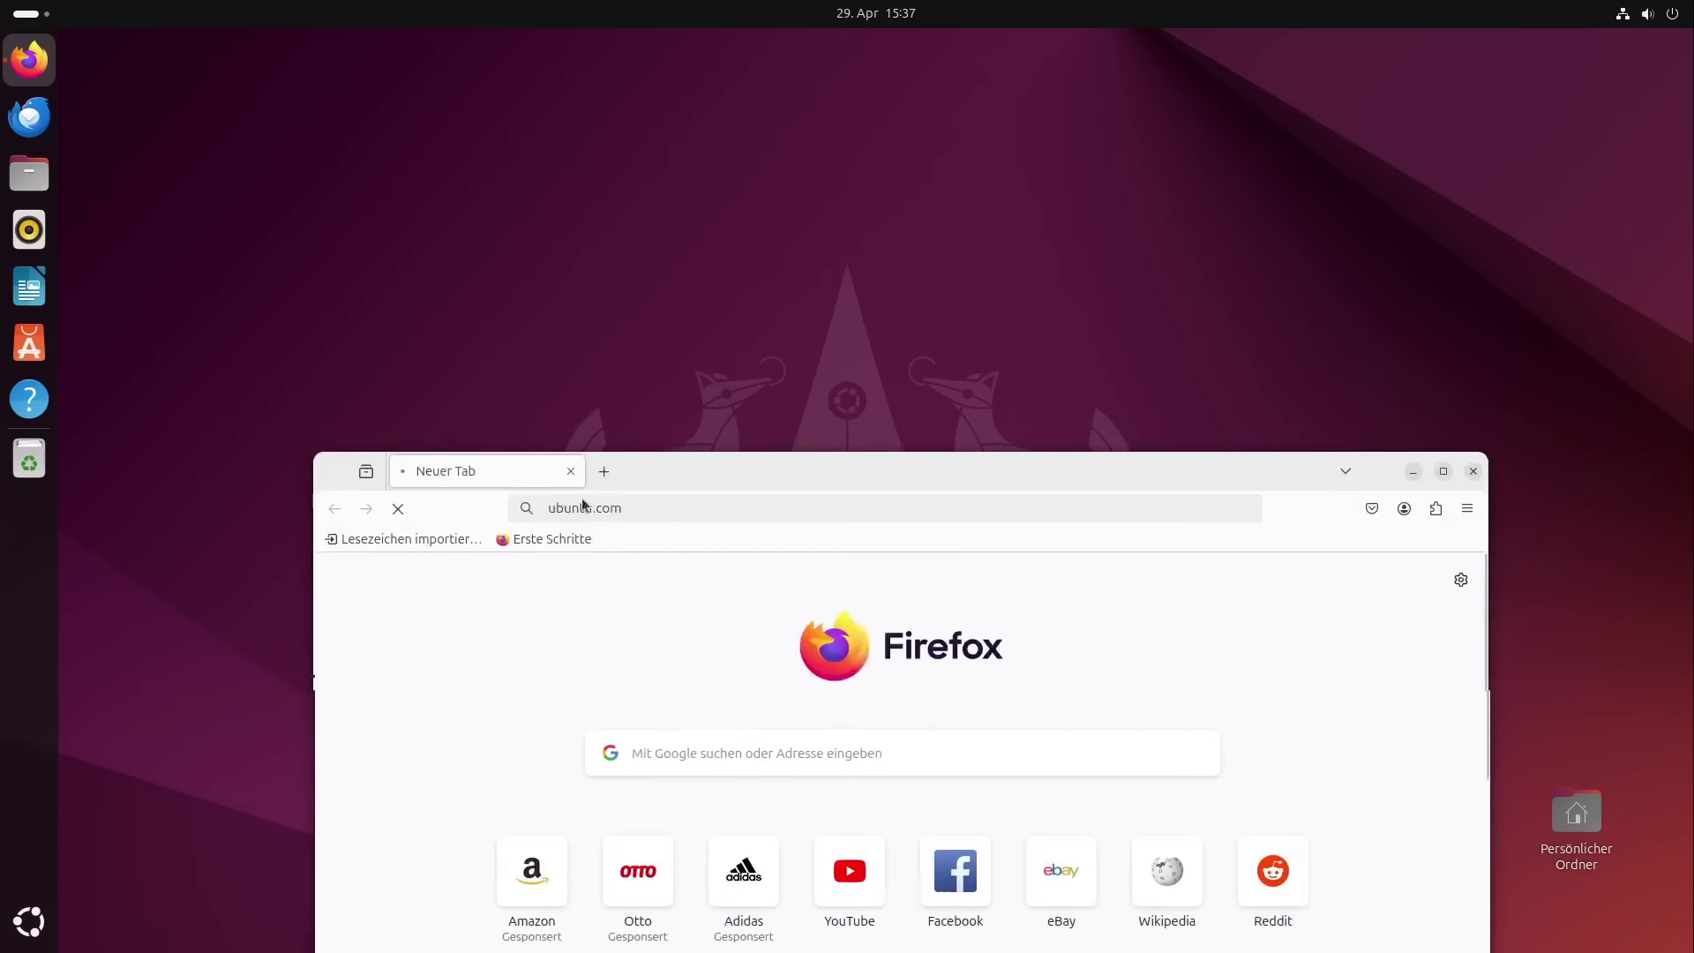
{"action": "left_click_drag", "start_coordinate": [583, 505], "coordinate": [536, 185]}
{"action": "left_click", "coordinate": [557, 182]}
{"action": "type", "text": "linuxguides.de"}
{"action": "key", "text": "Return"}
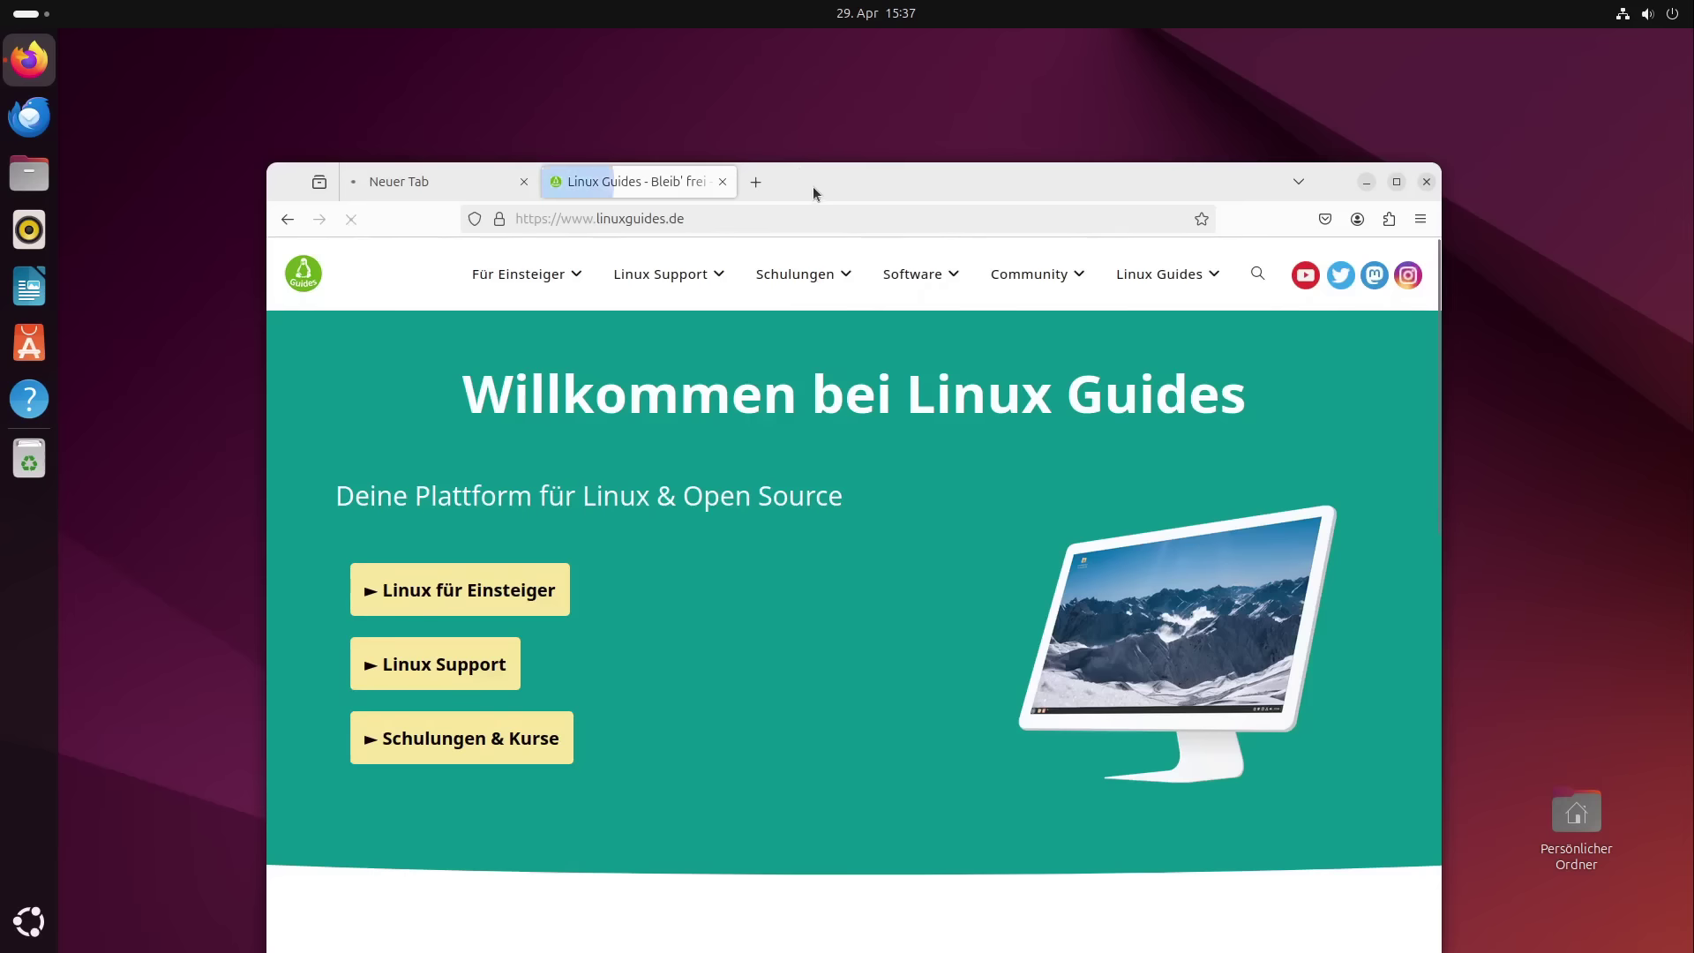
{"action": "double_click", "coordinate": [813, 188]}
Open the Linux Guides livestream page and examine the upcoming events in the Livestream-Kalender, including the Linux Fragestunde on 7 May
{"action": "mouse_move", "coordinate": [750, 159]}
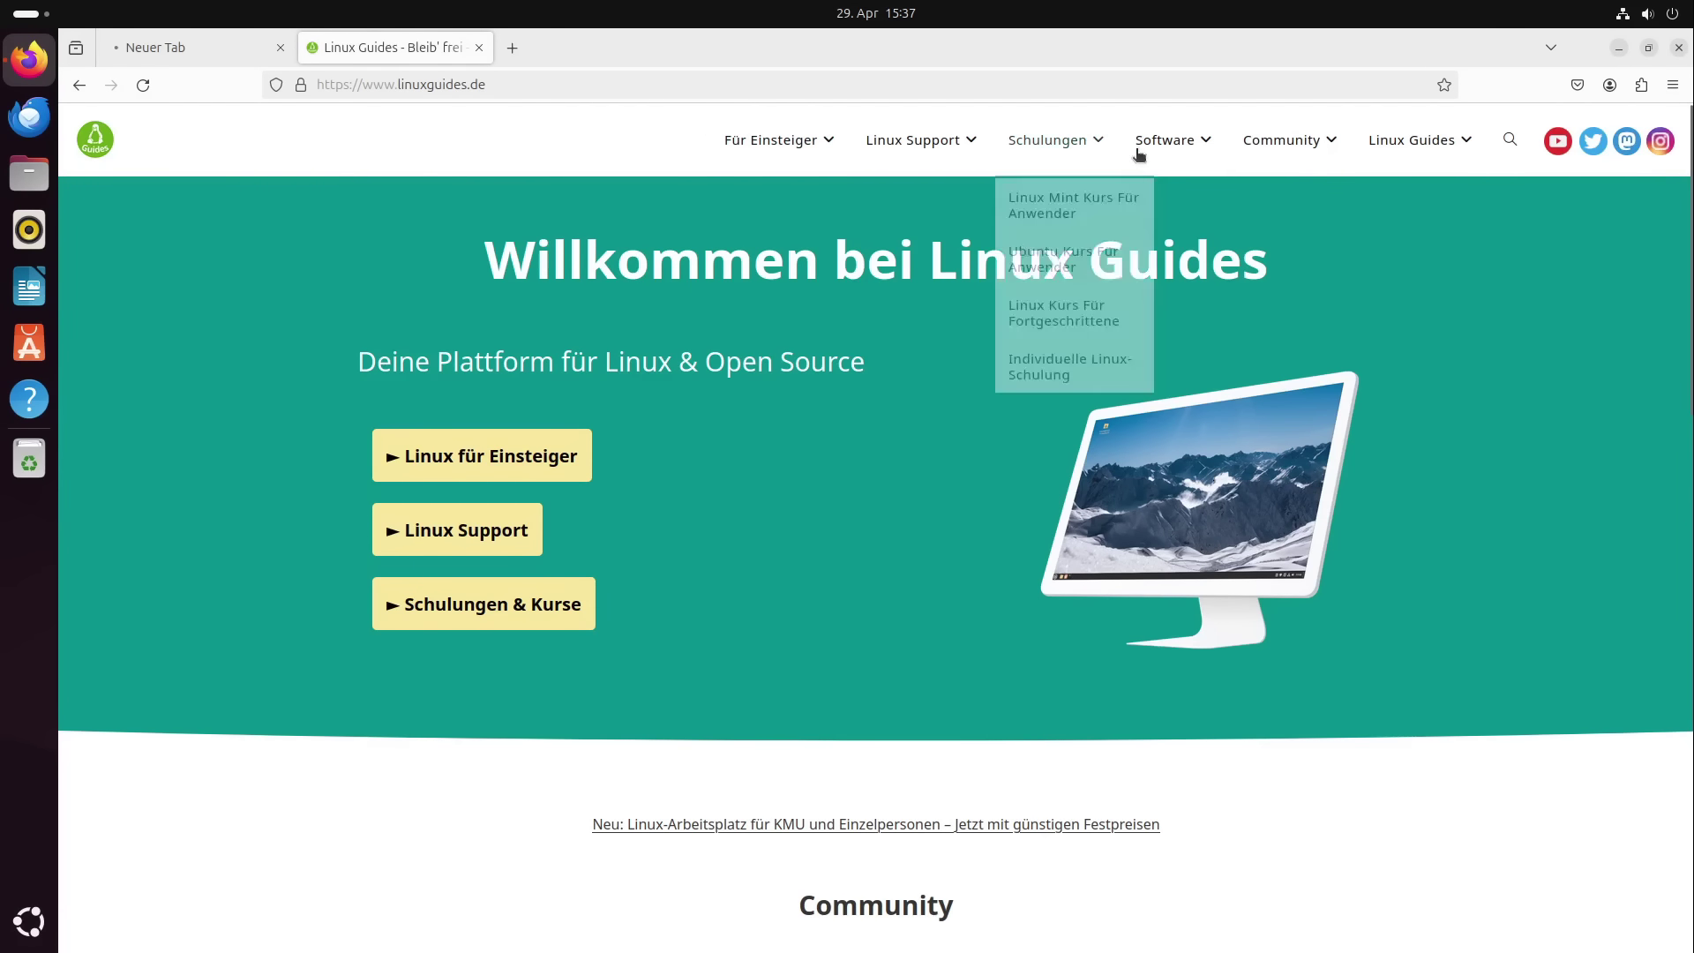
{"action": "mouse_move", "coordinate": [1318, 154]}
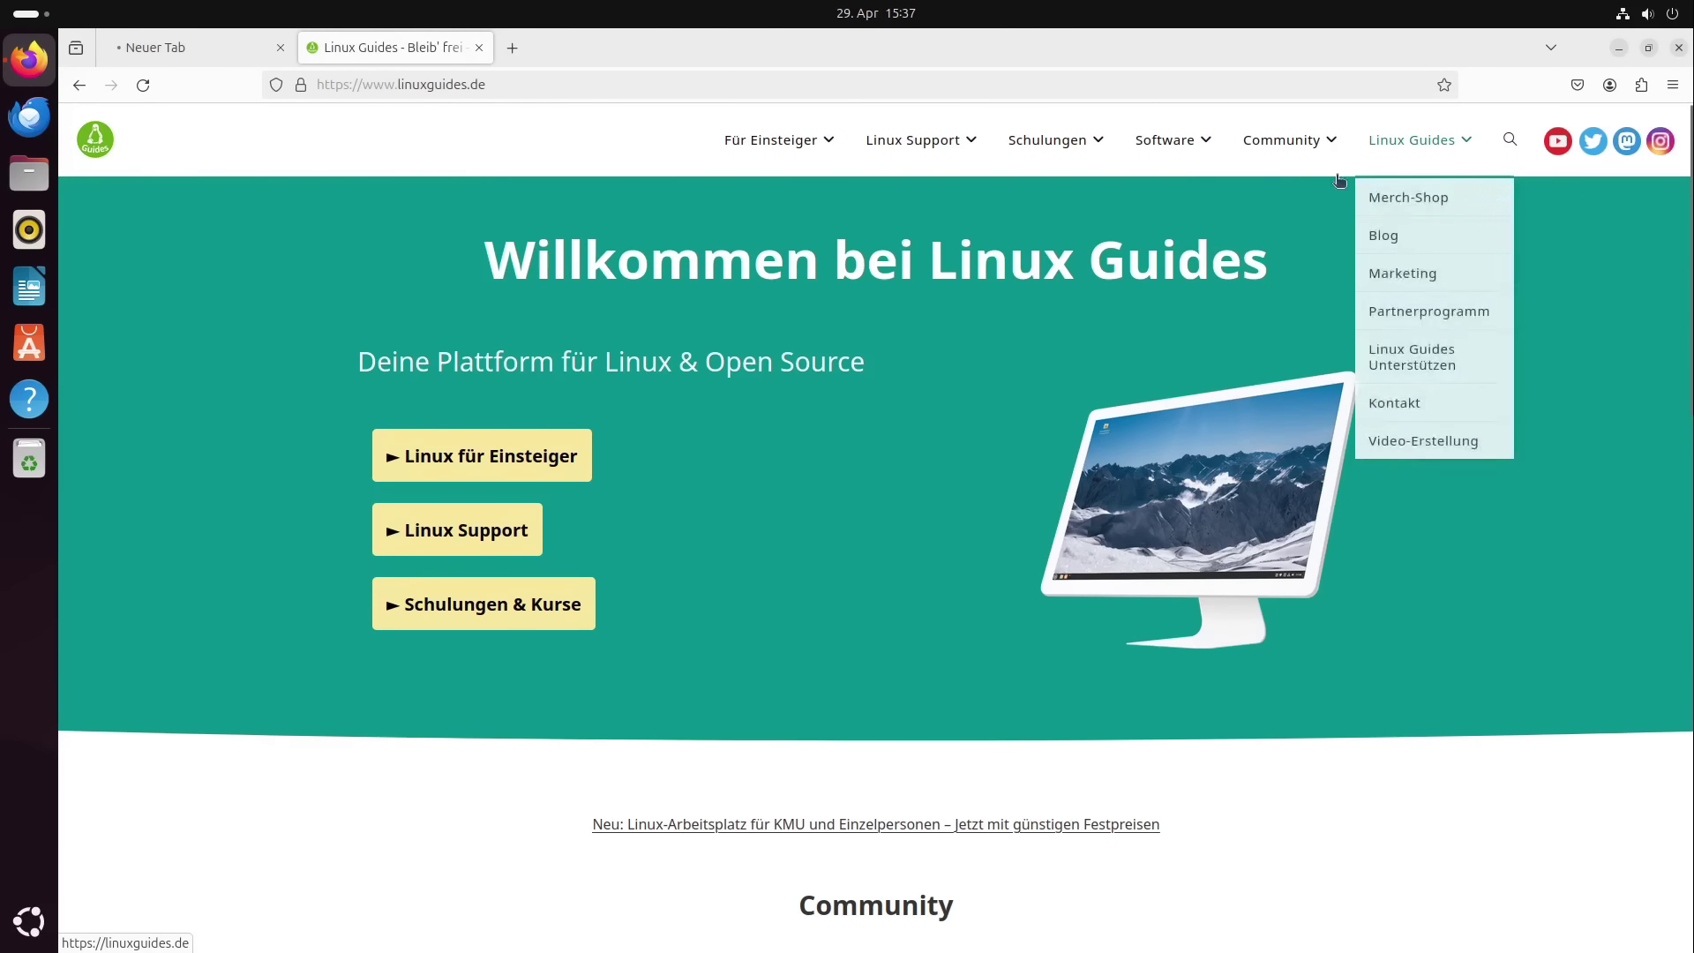
{"action": "left_click", "coordinate": [1280, 198]}
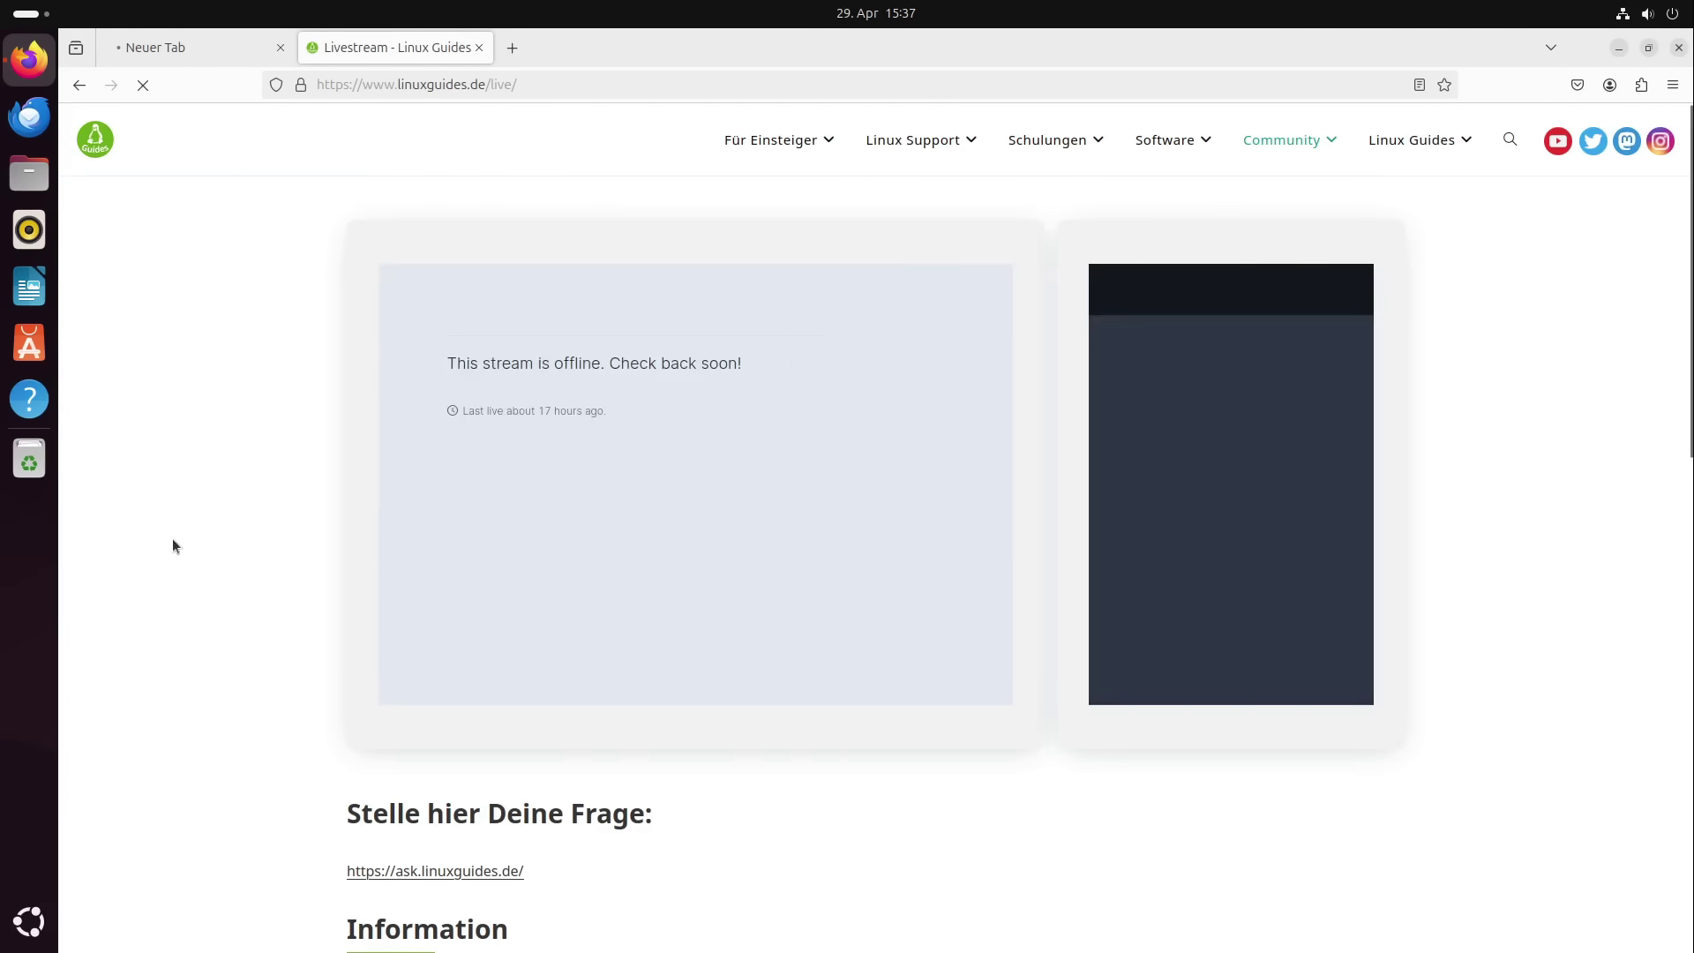
{"action": "scroll", "coordinate": [251, 487], "scroll_direction": "down", "scroll_amount": 10}
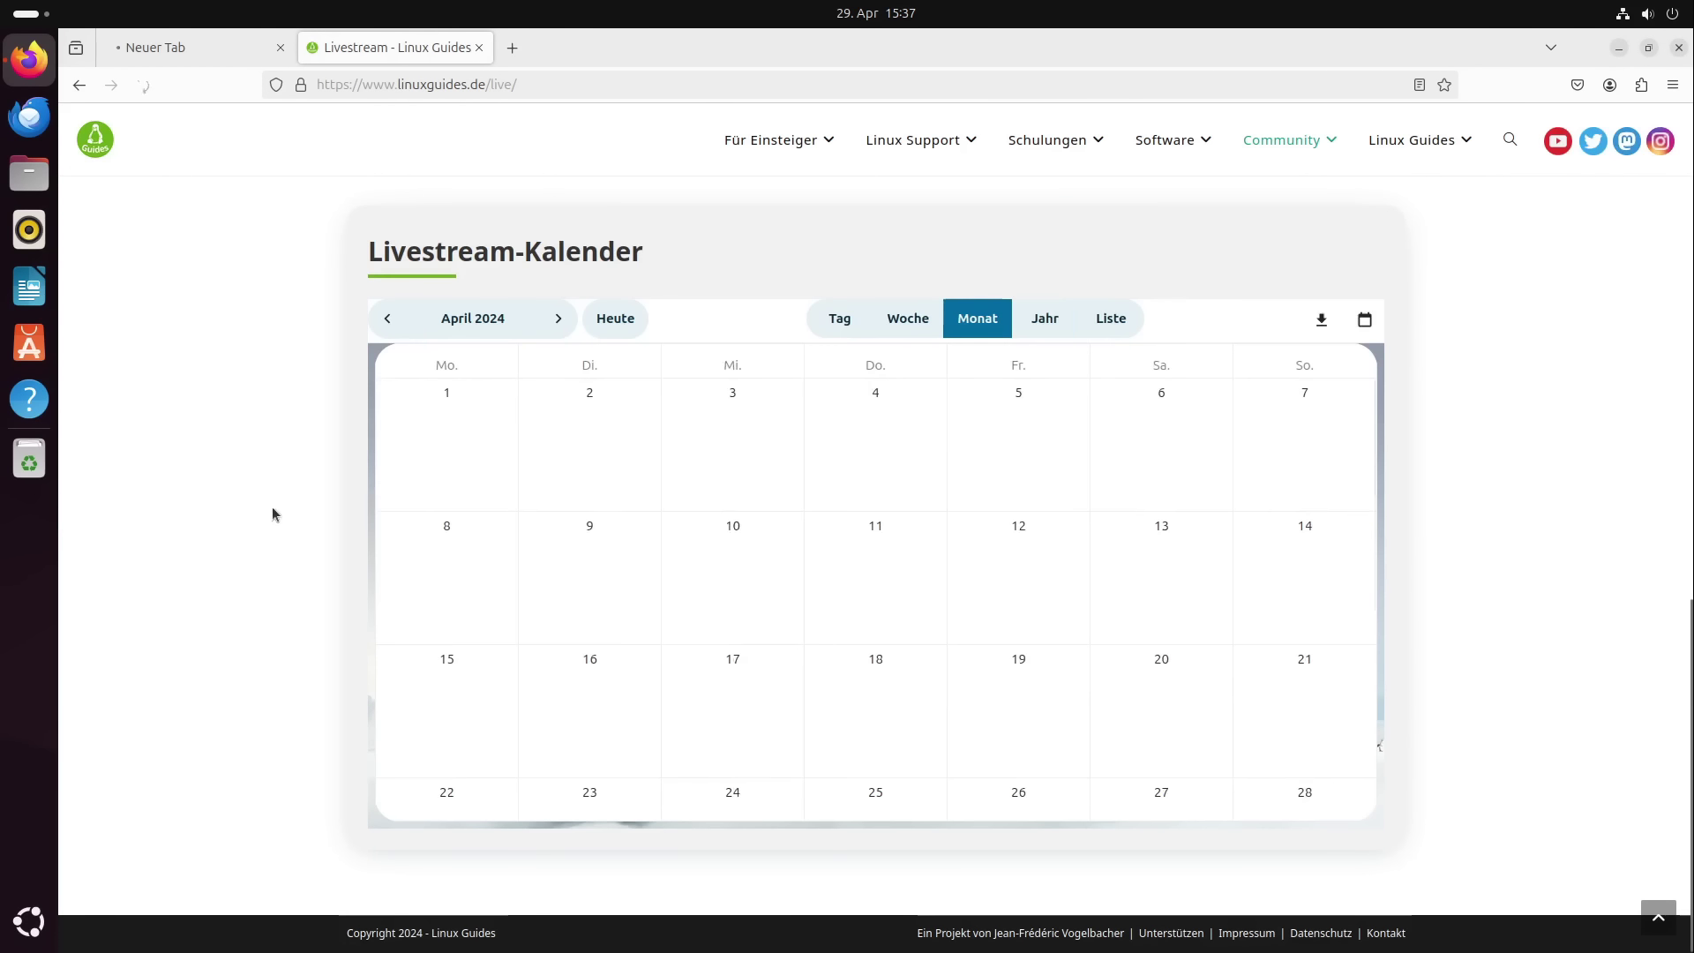
{"action": "scroll", "coordinate": [648, 601], "scroll_direction": "down", "scroll_amount": 3}
{"action": "scroll", "coordinate": [635, 605], "scroll_direction": "down", "scroll_amount": 1}
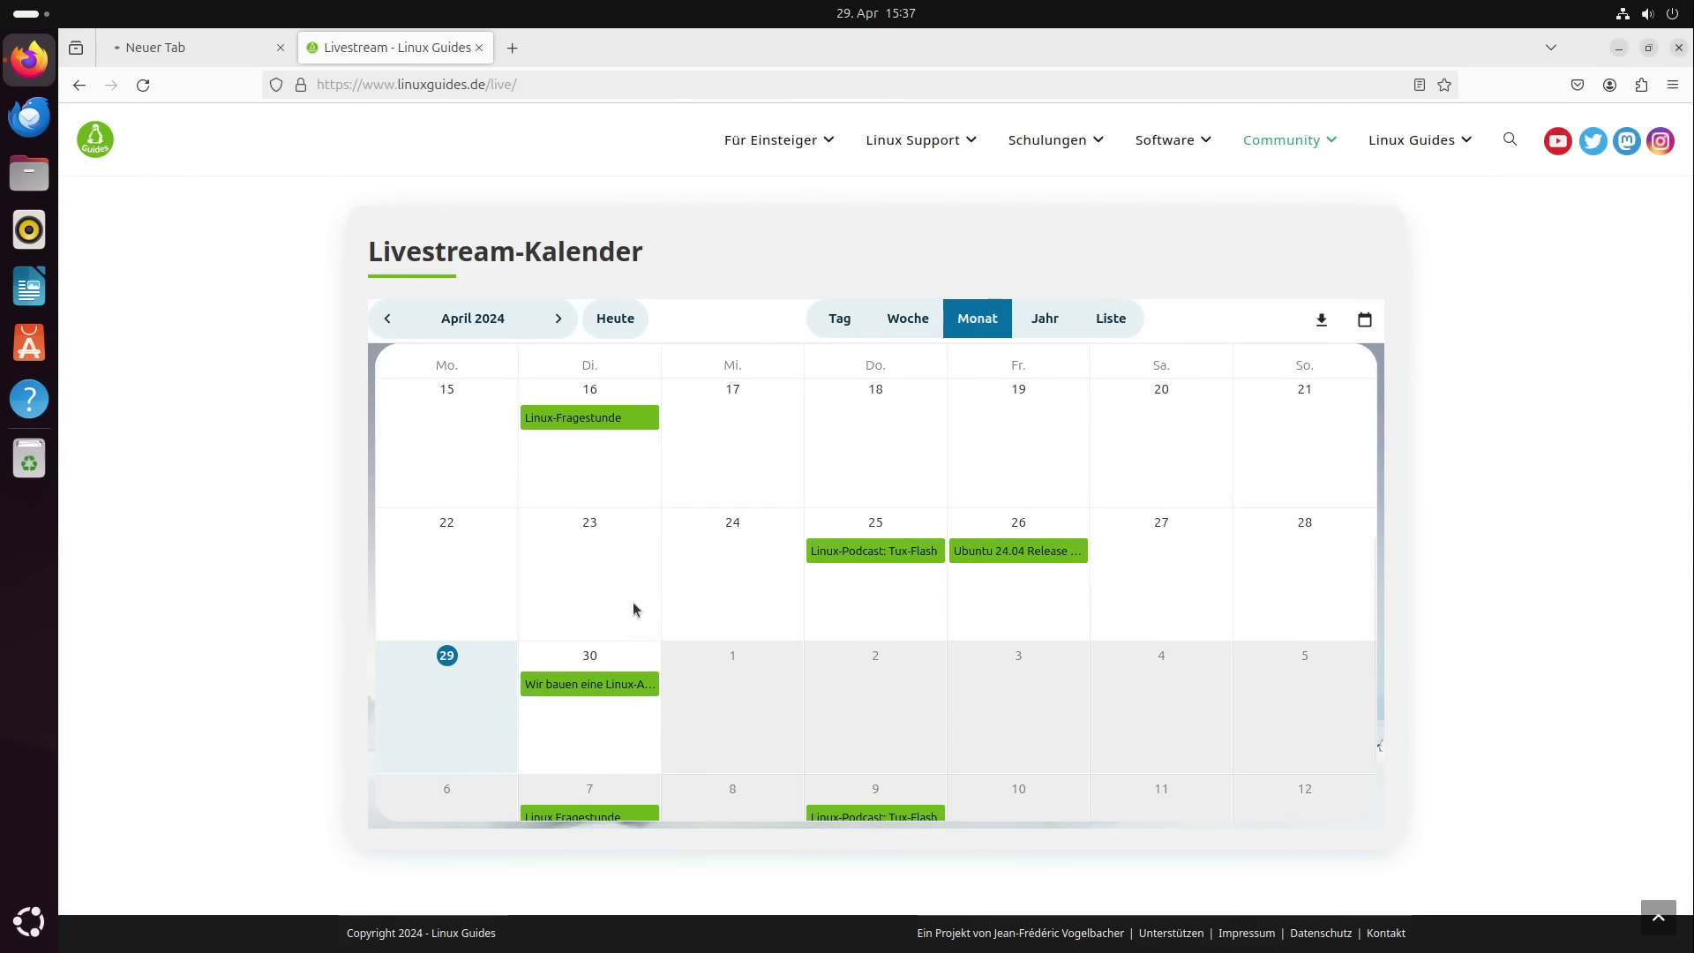
{"action": "scroll", "coordinate": [619, 589], "scroll_direction": "down", "scroll_amount": 1}
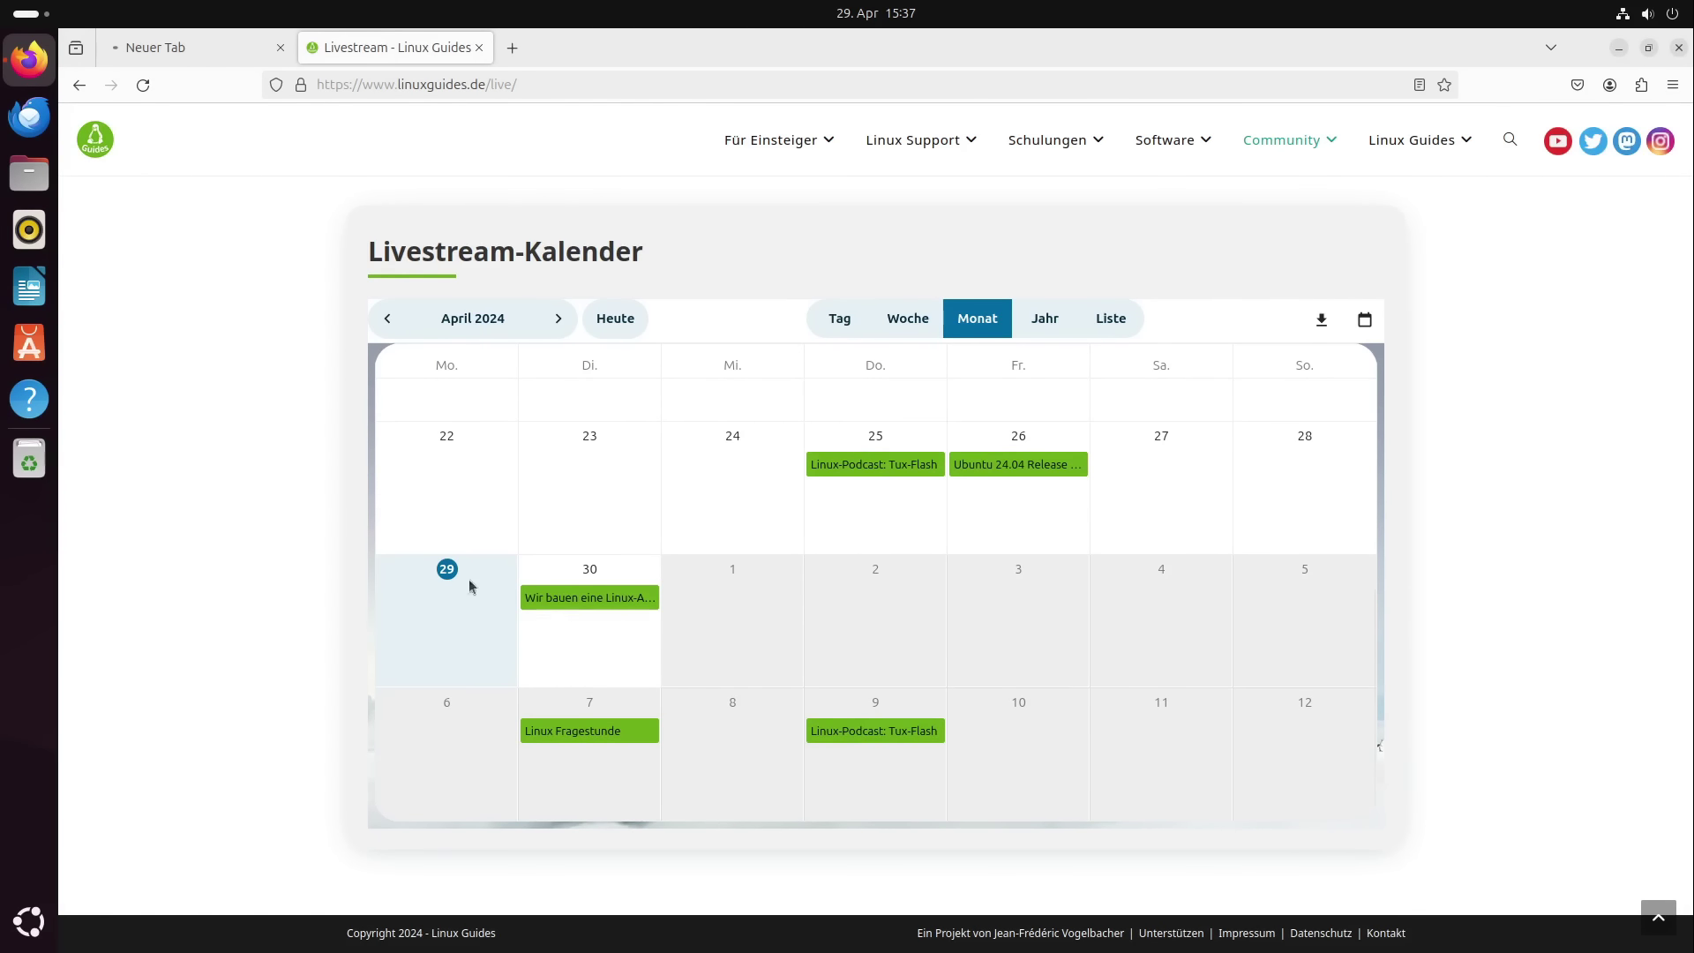
{"action": "left_click", "coordinate": [558, 731]}
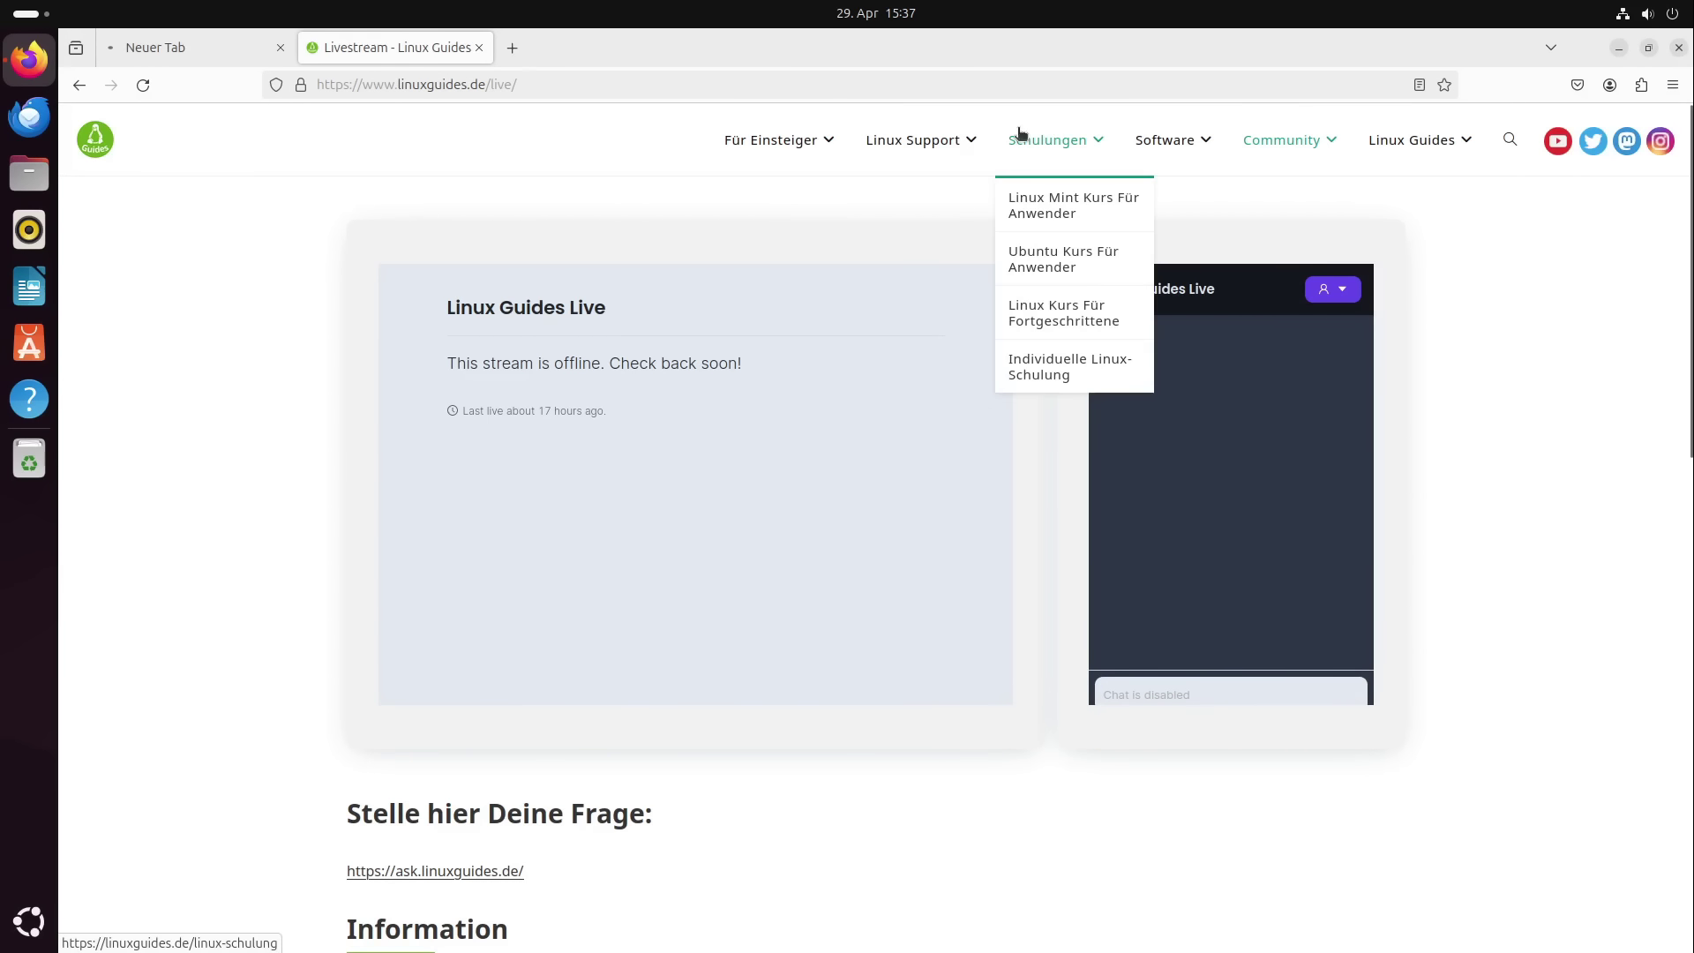
Examine the offers and prices on the Linux Support page, and close the open browser tabs
{"action": "left_click", "coordinate": [969, 151]}
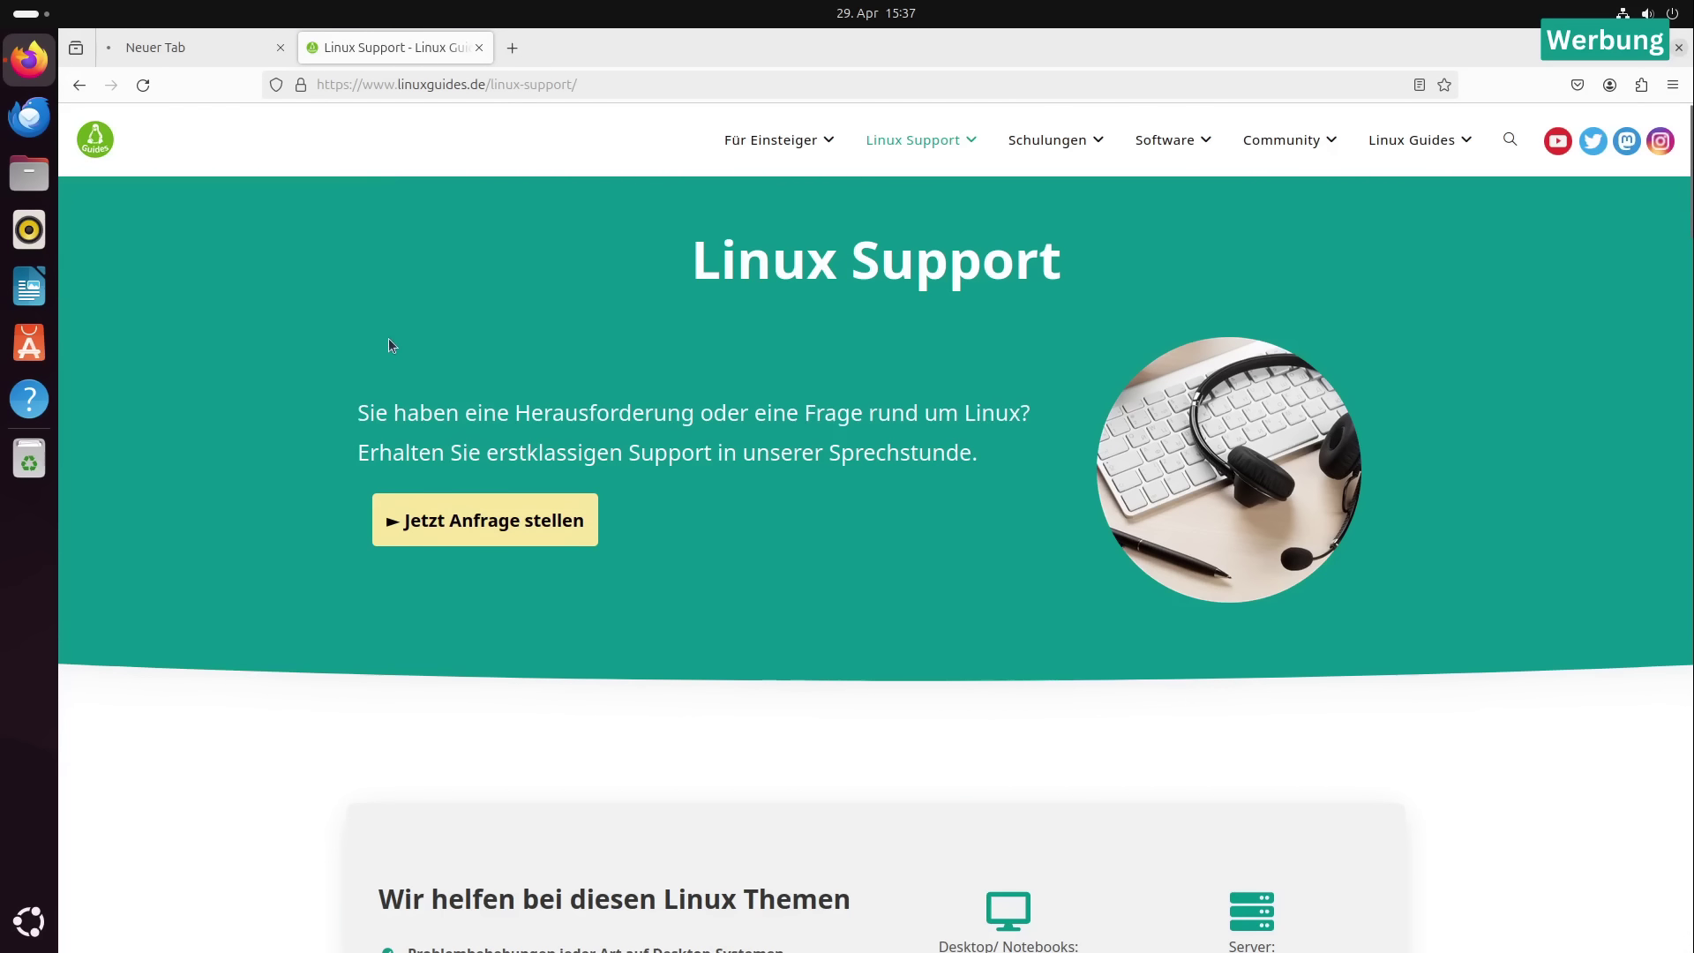
{"action": "scroll", "coordinate": [393, 344], "scroll_direction": "down", "scroll_amount": 4}
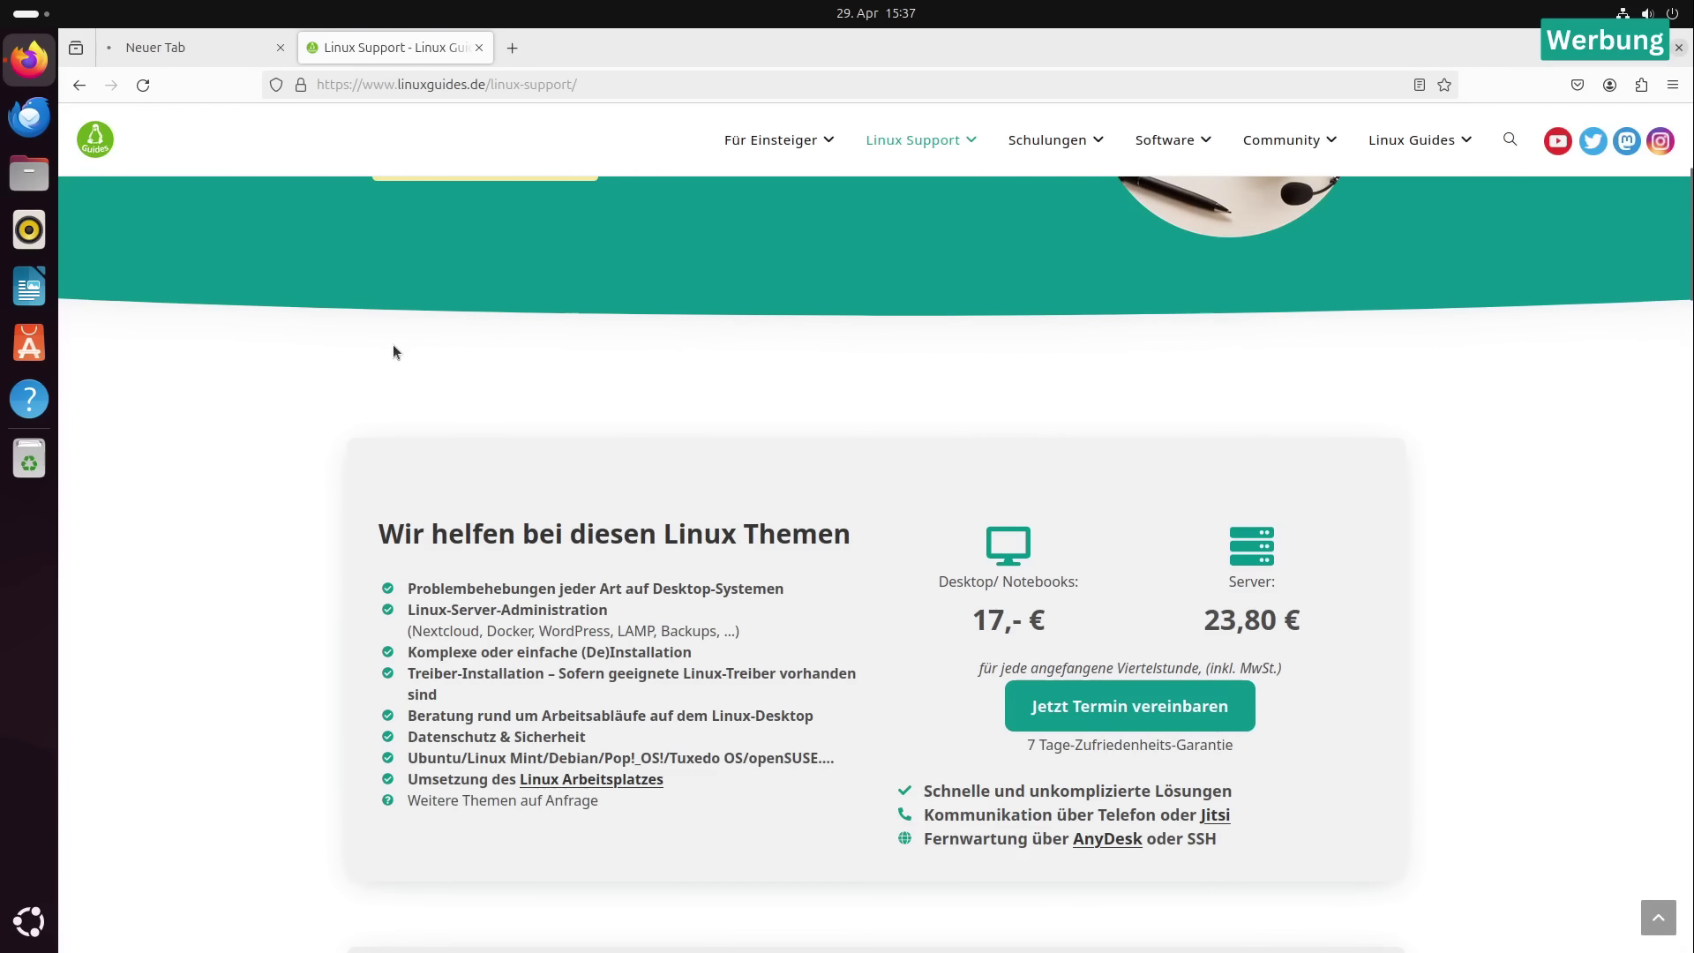
{"action": "scroll", "coordinate": [394, 344], "scroll_direction": "up", "scroll_amount": 4}
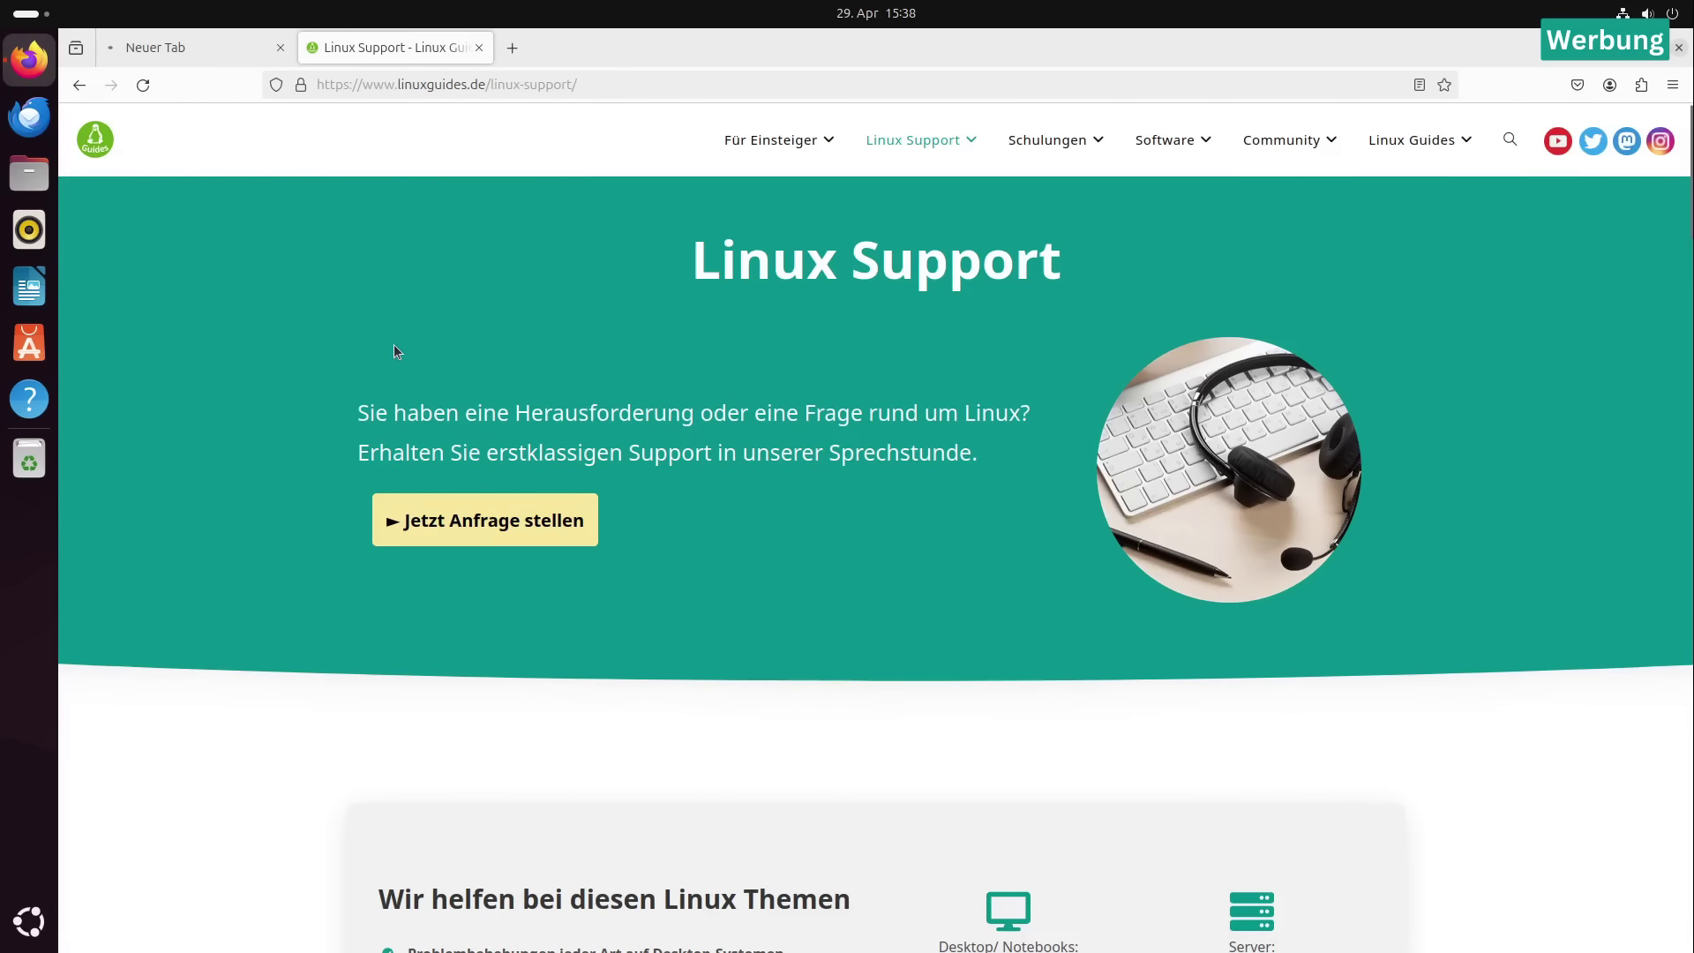
{"action": "scroll", "coordinate": [394, 344], "scroll_direction": "down", "scroll_amount": 7}
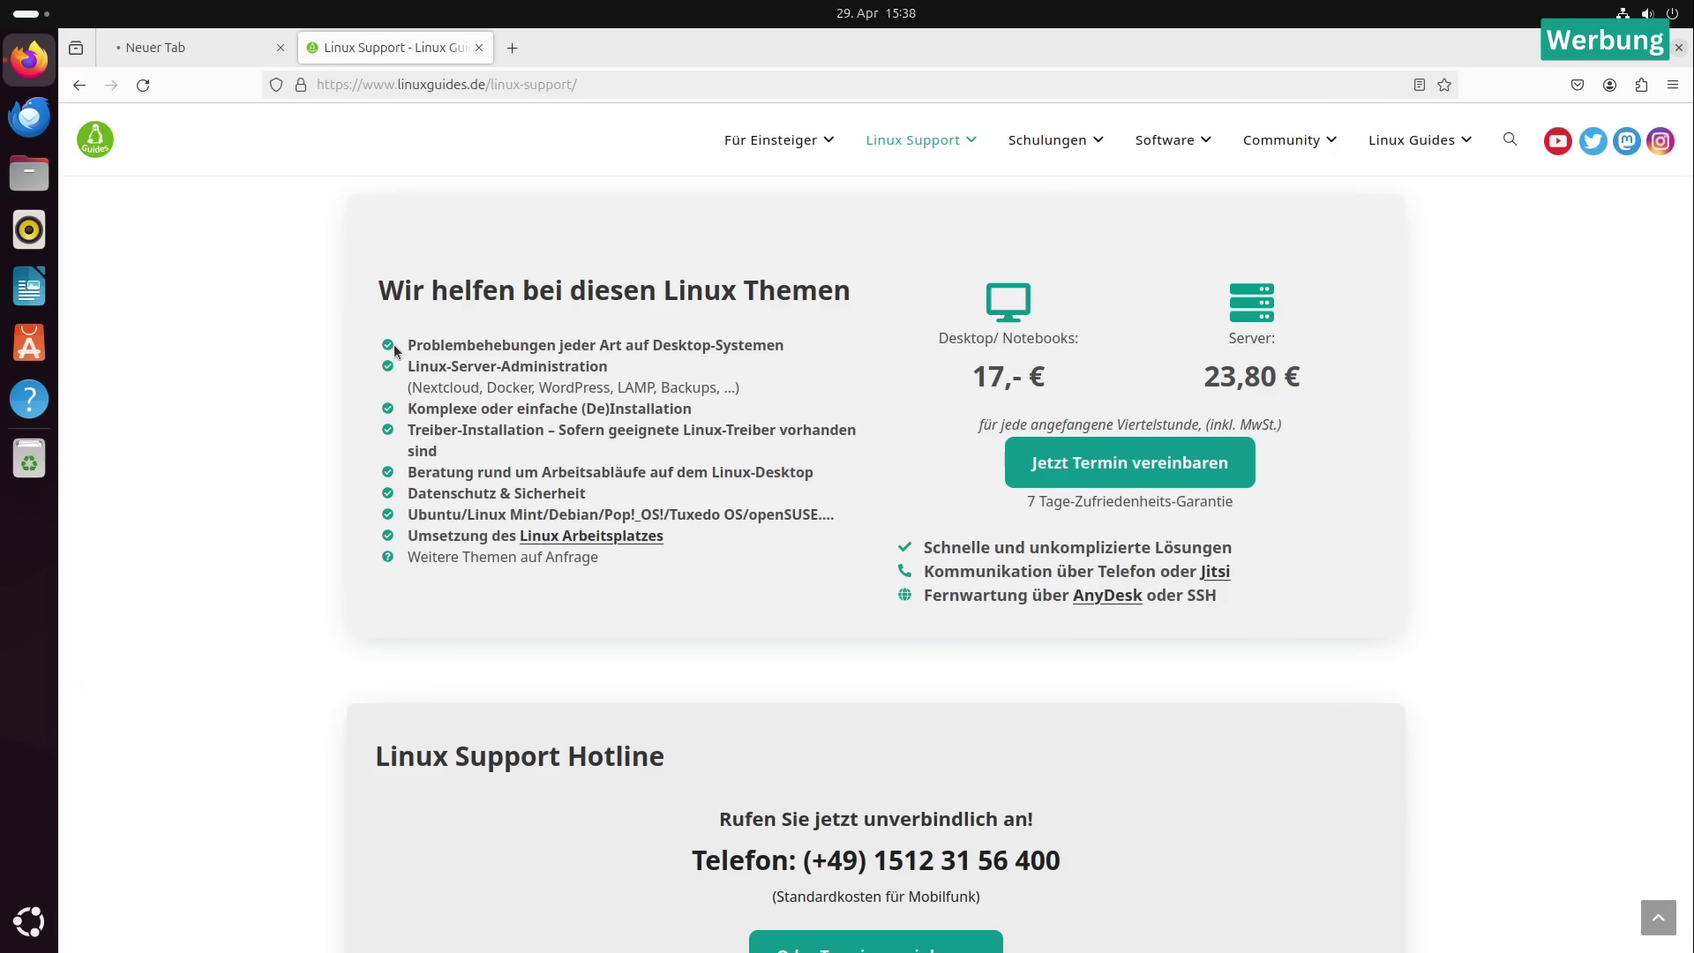
{"action": "scroll", "coordinate": [387, 372], "scroll_direction": "up", "scroll_amount": 7}
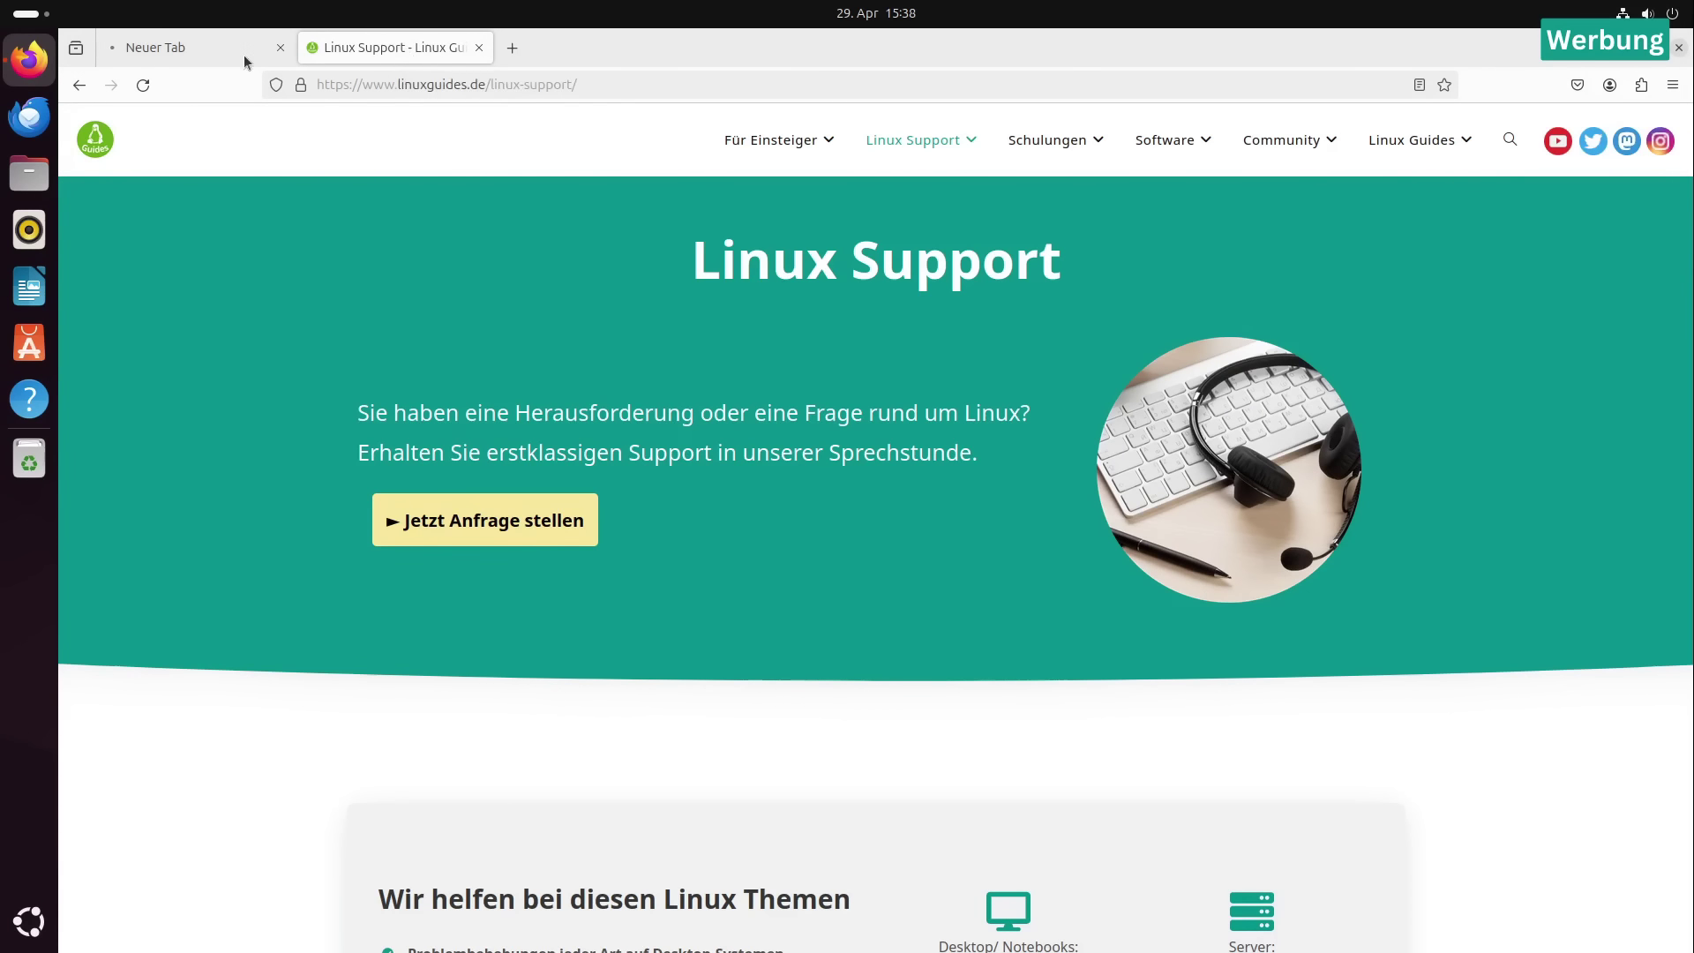
{"action": "middle_click", "coordinate": [204, 57]}
{"action": "middle_click", "coordinate": [203, 53]}
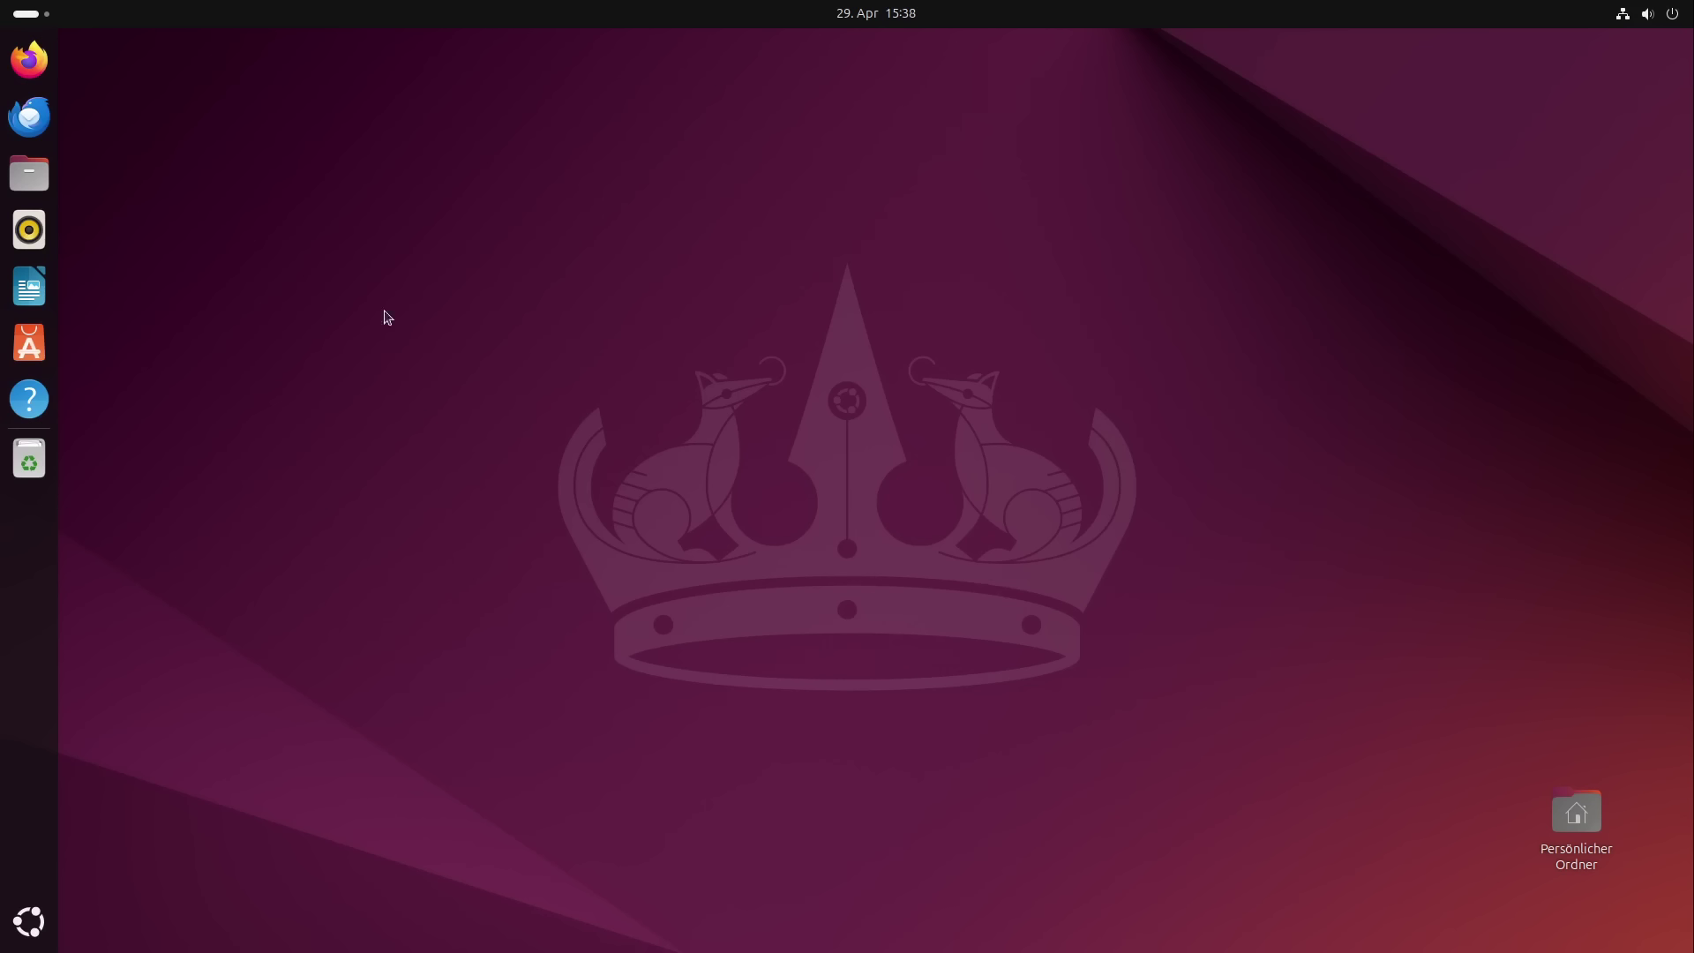